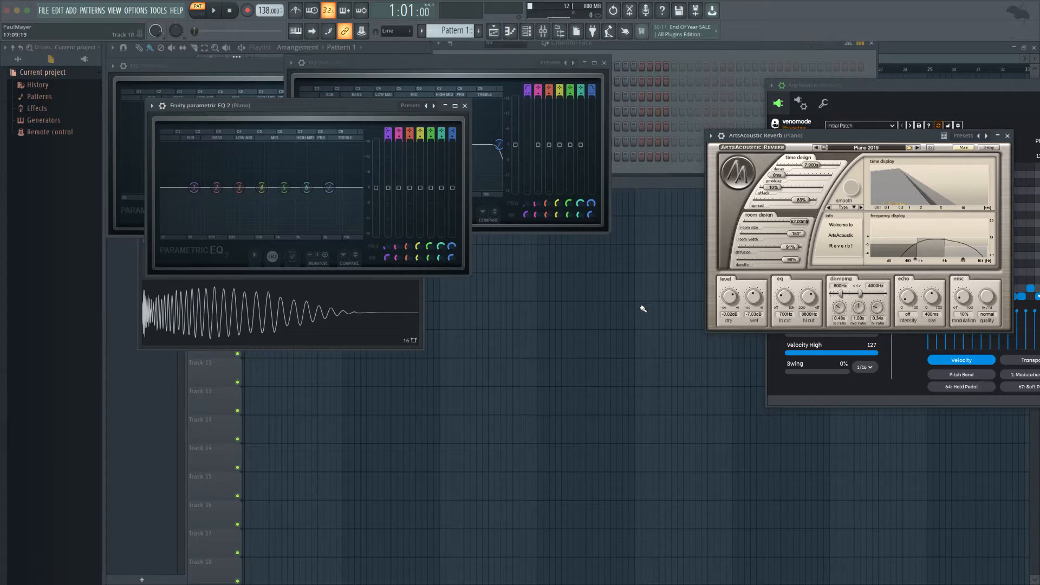
# Start a new empty project from a project template.
pyautogui.click(44, 10)
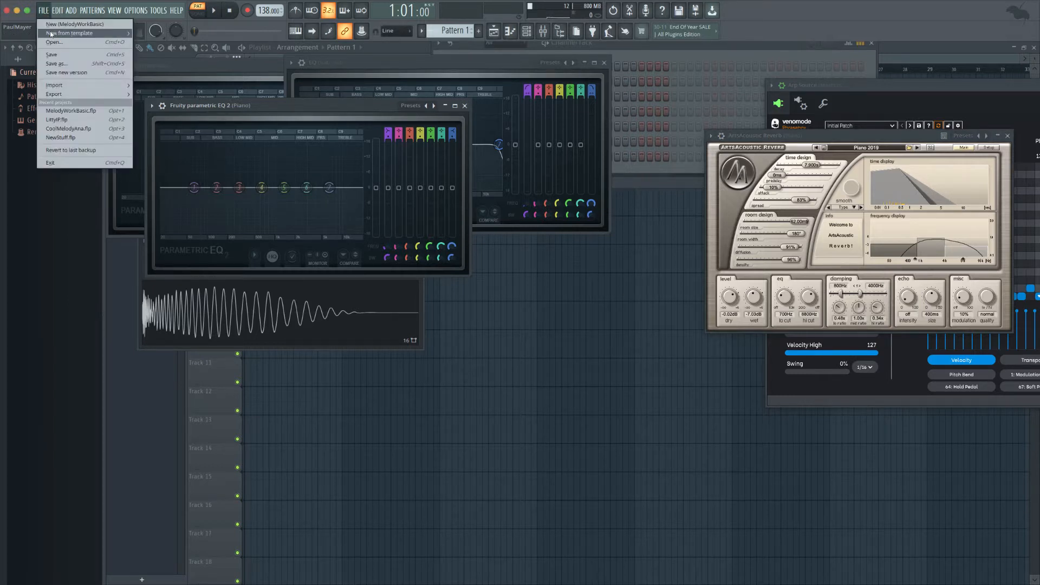
pyautogui.moveTo(75, 33)
pyautogui.moveTo(164, 38)
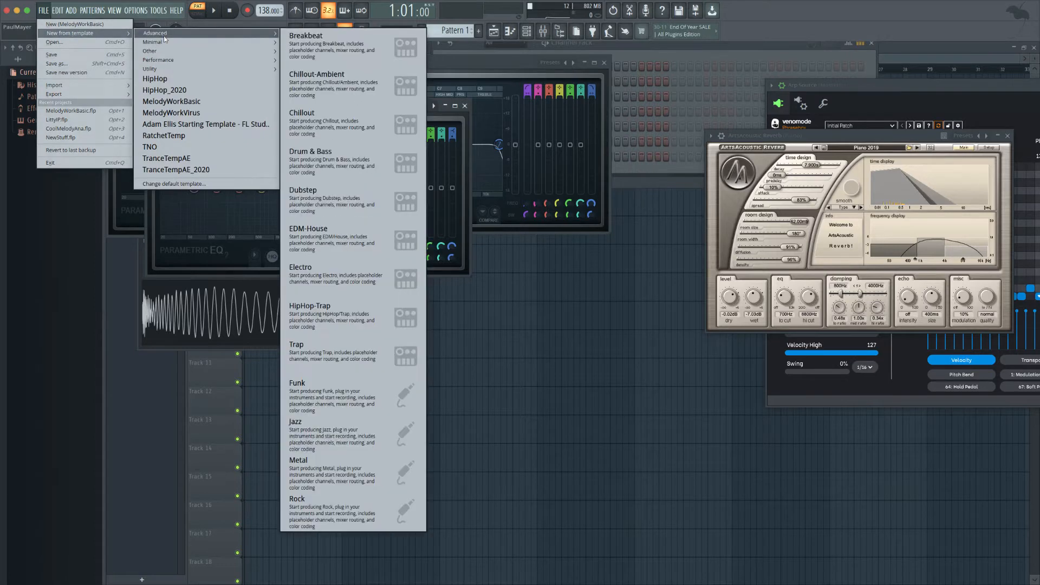
pyautogui.click(357, 387)
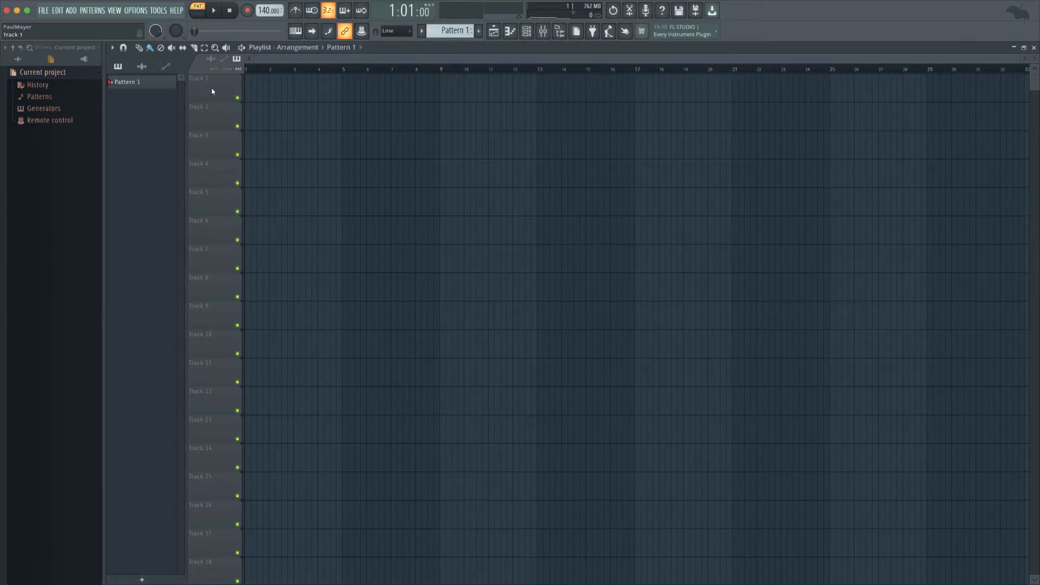
pyautogui.doubleClick(213, 91)
pyautogui.write('R')
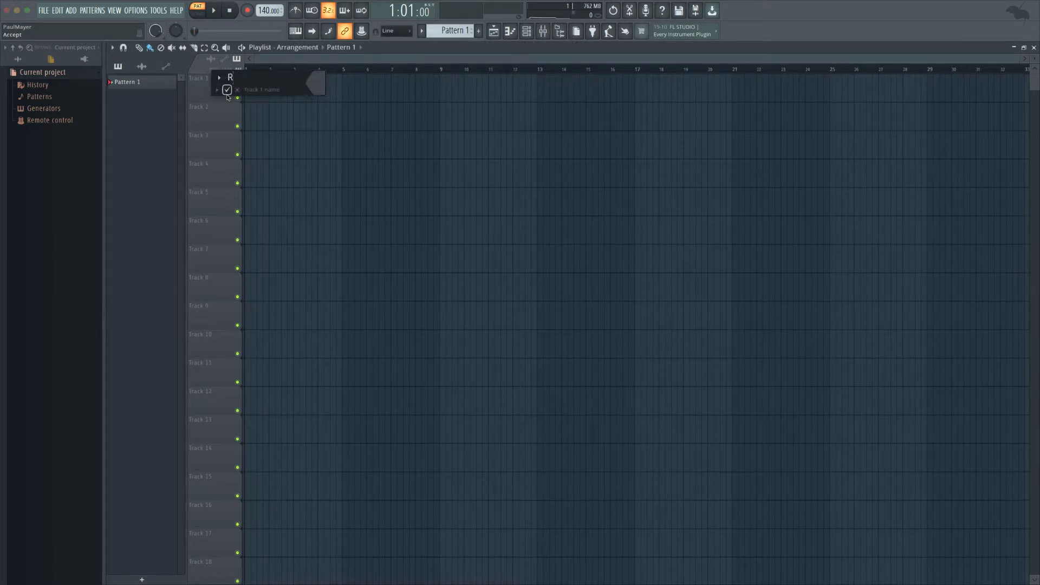
pyautogui.press('Escape')
# Set playlist Track 1 to audio track mode, linked to mixer Insert 1.
pyautogui.rightClick(212, 91)
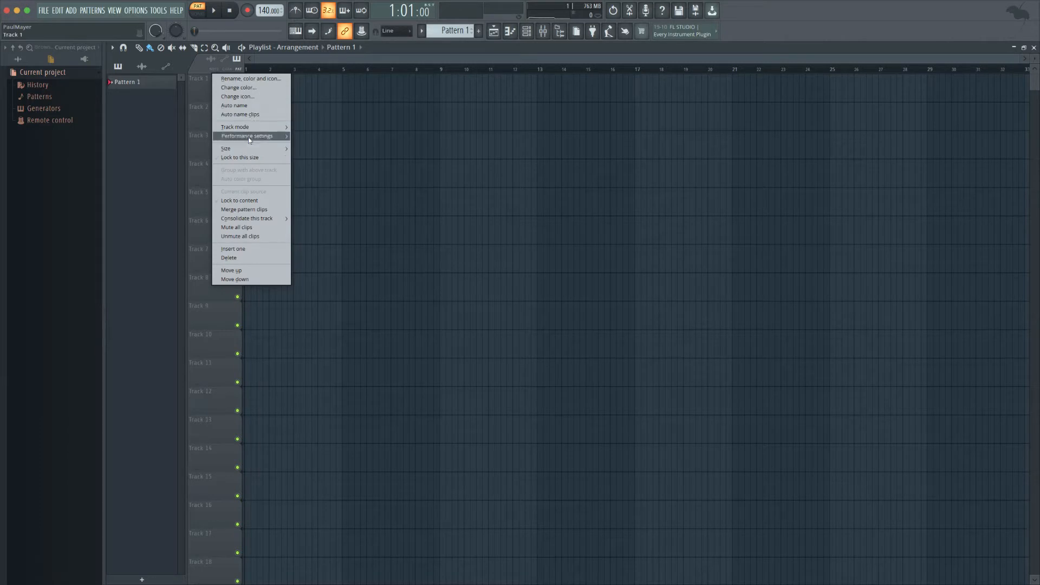
pyautogui.moveTo(249, 127)
pyautogui.moveTo(314, 135)
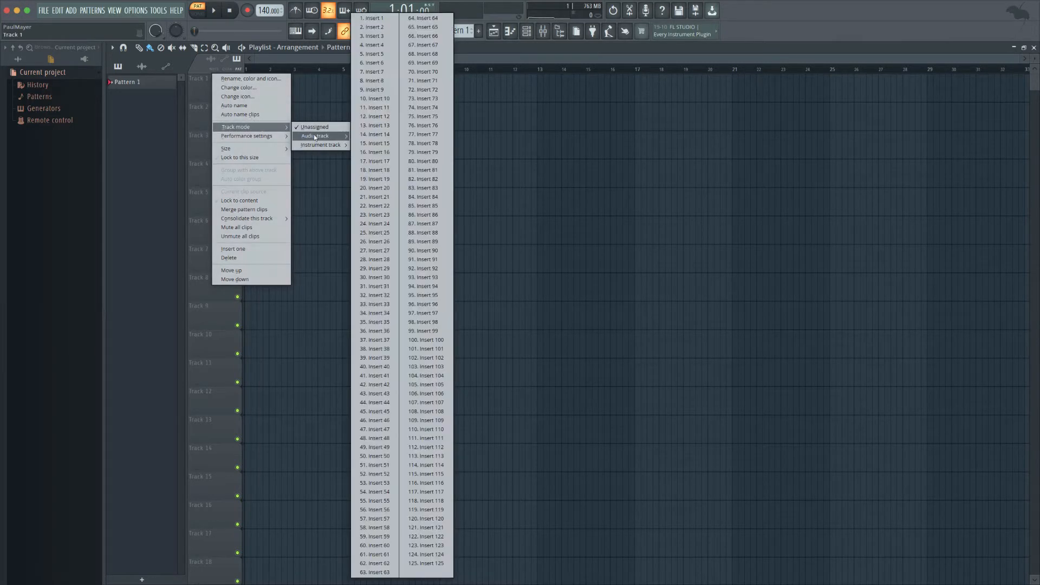
pyautogui.click(360, 18)
# Rename the first playlist track Reference, colour it purple, and check its linked mixer track.
pyautogui.doubleClick(215, 89)
pyautogui.write('Referenc')
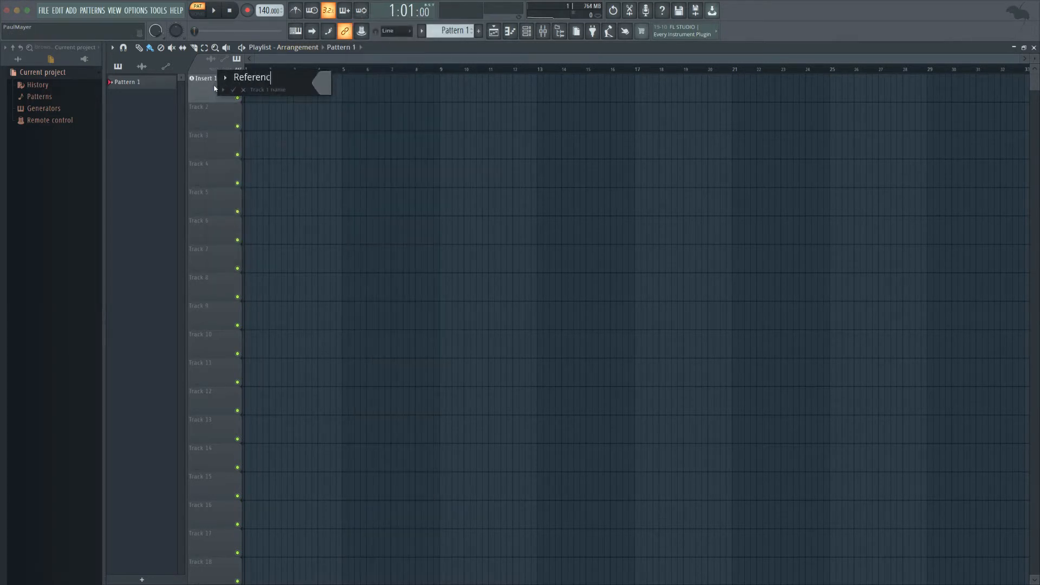
pyautogui.write('e')
pyautogui.click(327, 82)
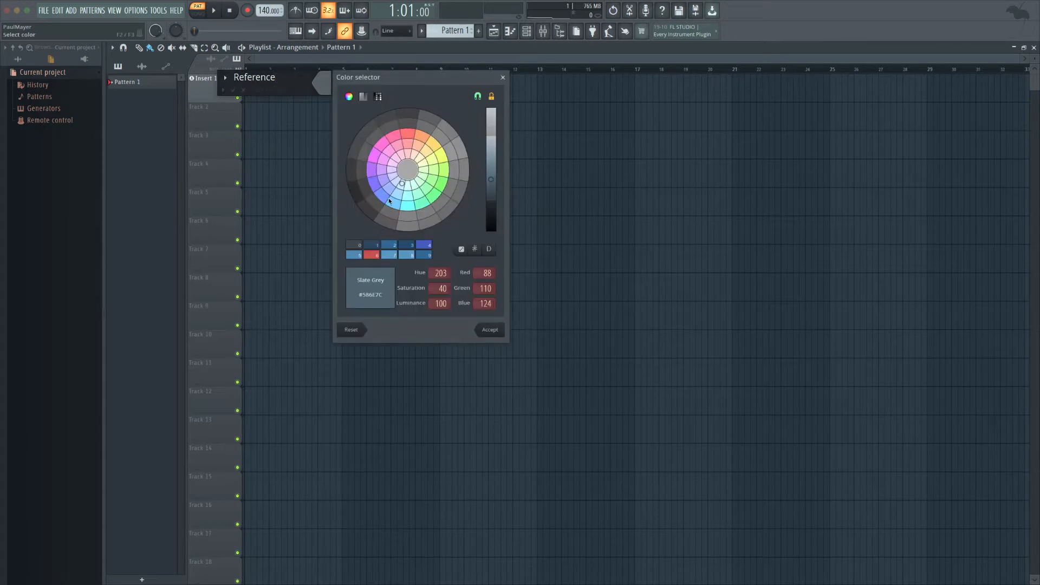
pyautogui.moveTo(389, 200); pyautogui.dragTo(393, 165)
pyautogui.press('Return')
pyautogui.press('Return')
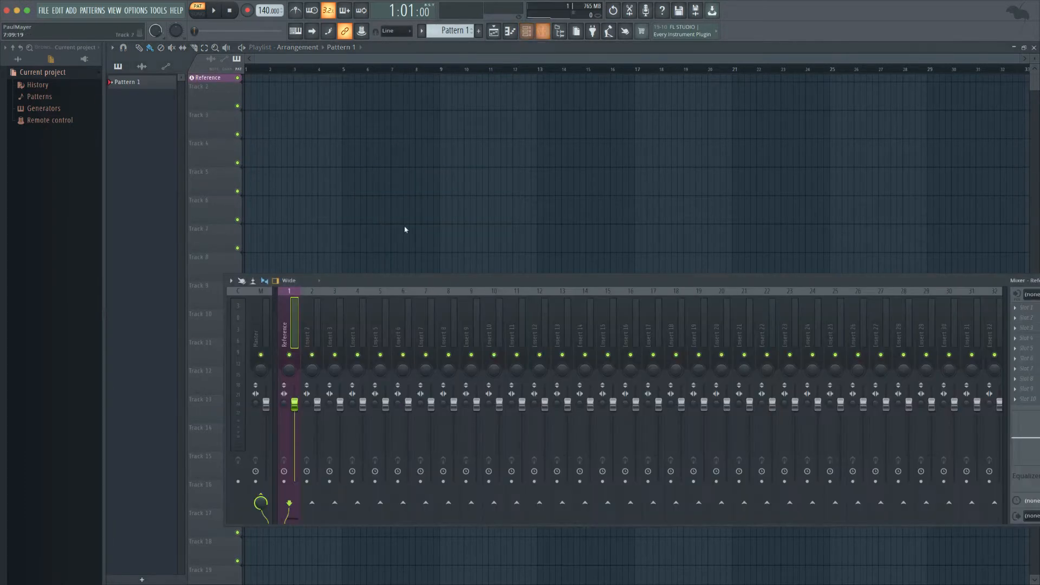
pyautogui.press('F9')
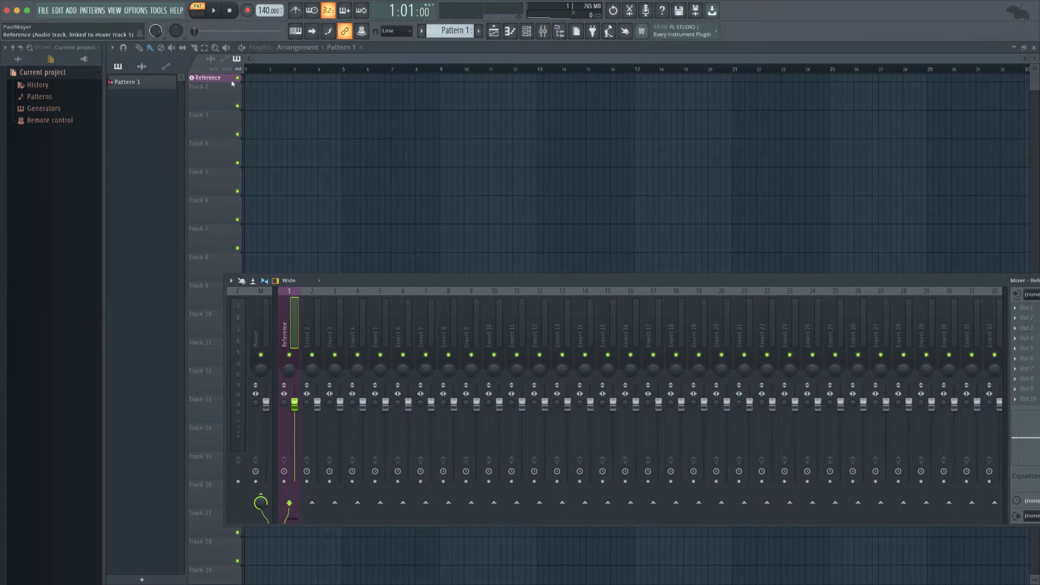
pyautogui.press('F9')
# Make playlist Track 2 an instrument track using the Sampler.
pyautogui.rightClick(222, 97)
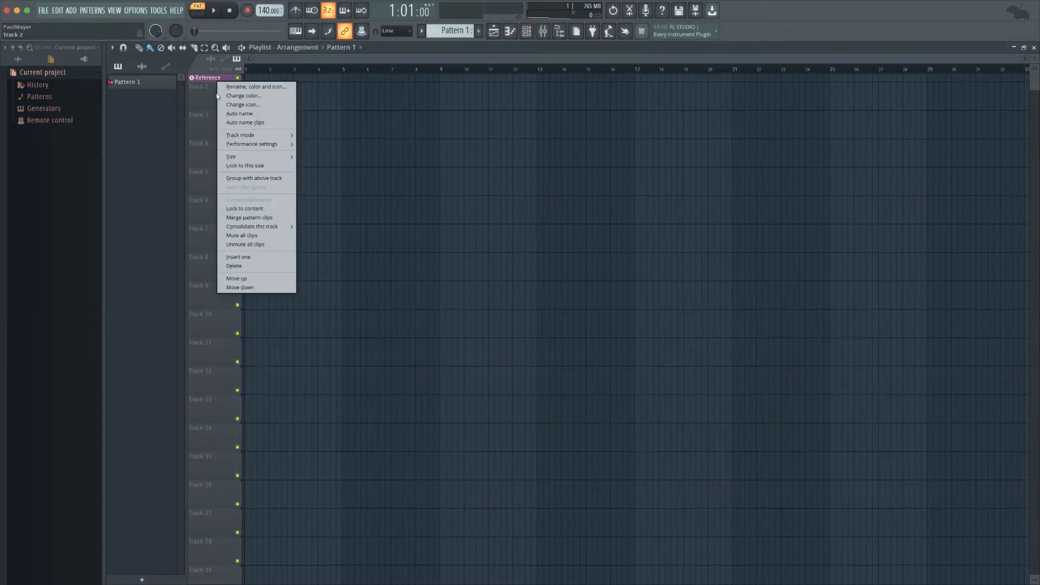
pyautogui.moveTo(241, 135)
pyautogui.moveTo(325, 152)
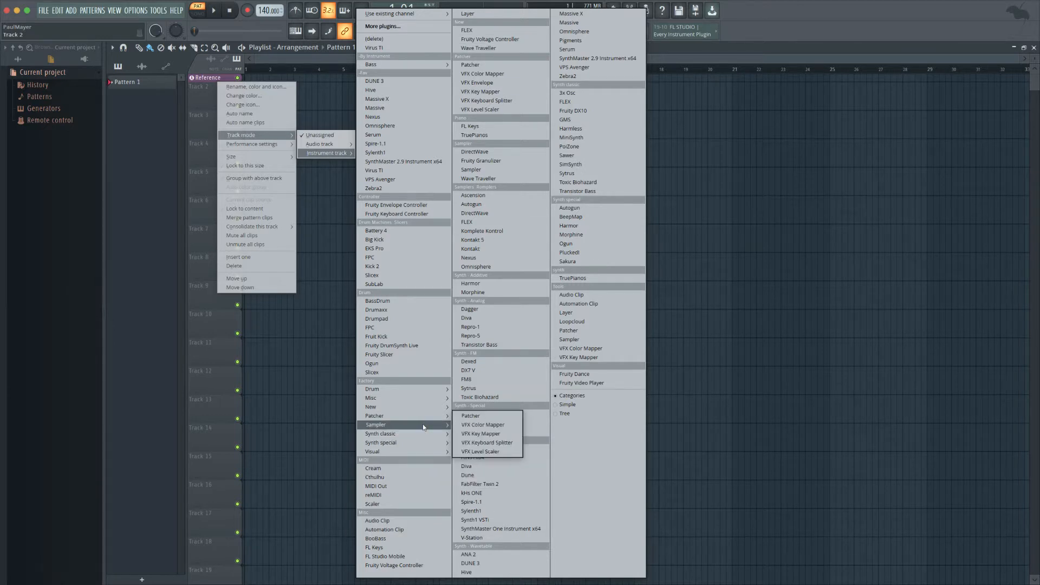
pyautogui.moveTo(424, 427)
pyautogui.click(473, 443)
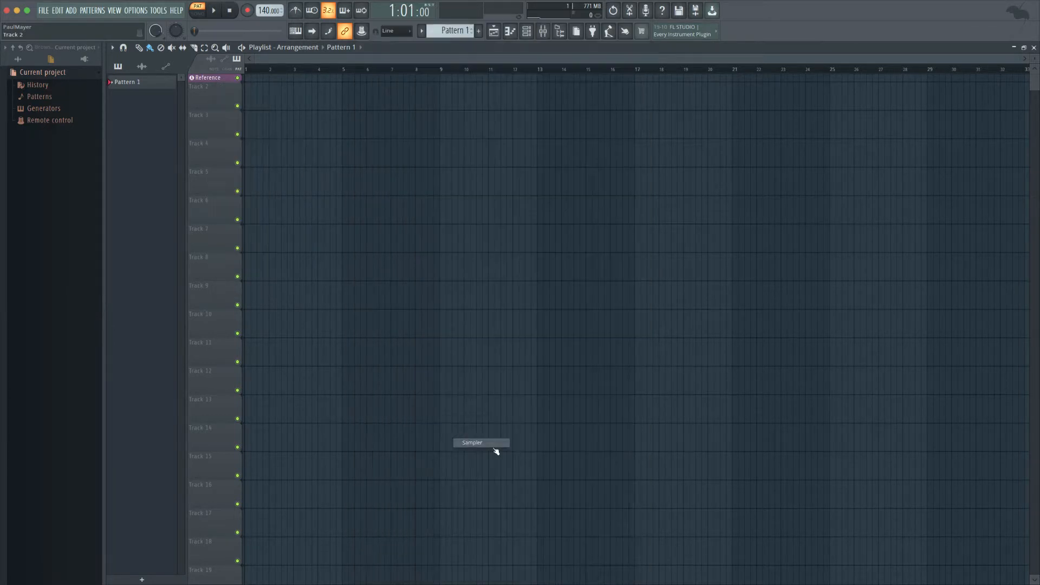
# Rename the Sampler track Kick and colour it red (#943432).
pyautogui.middleClick(228, 93)
pyautogui.write('Kick')
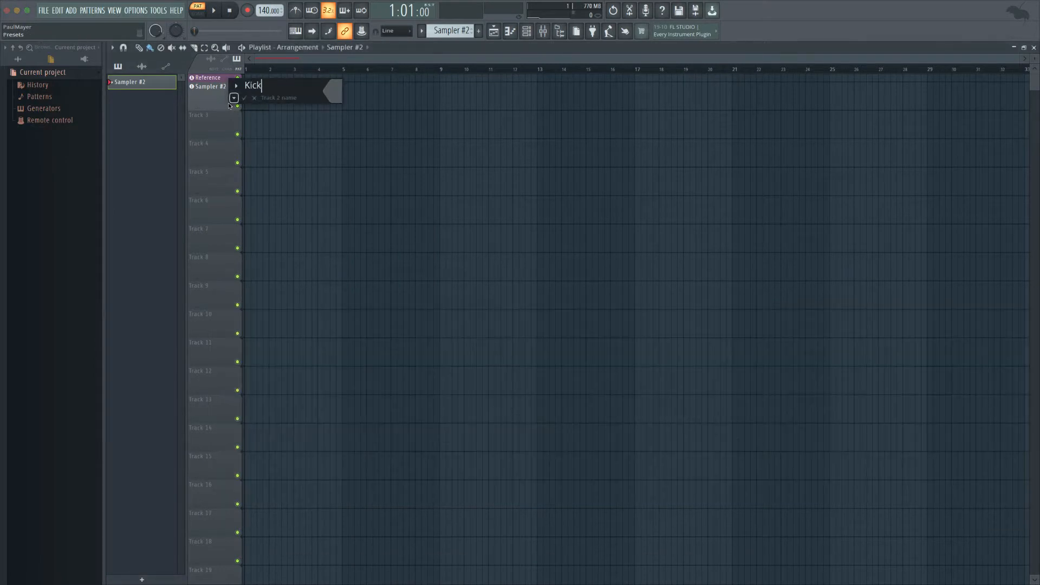
pyautogui.click(329, 92)
pyautogui.click(370, 148)
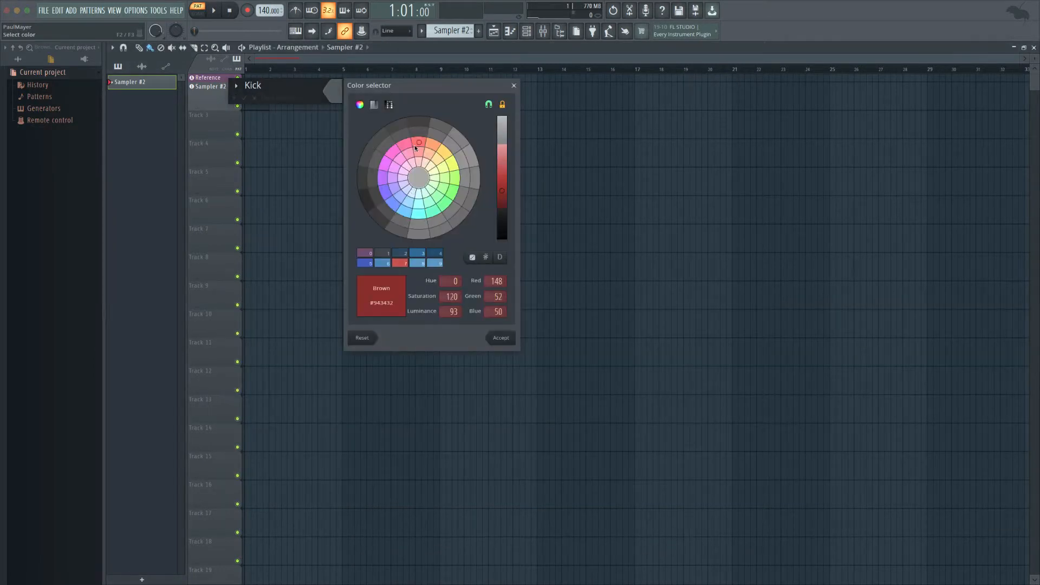
pyautogui.press('Return')
# Make playlist Track 3 an instrument track loaded with Sylenth1 and dismiss the synth window.
pyautogui.rightClick(219, 132)
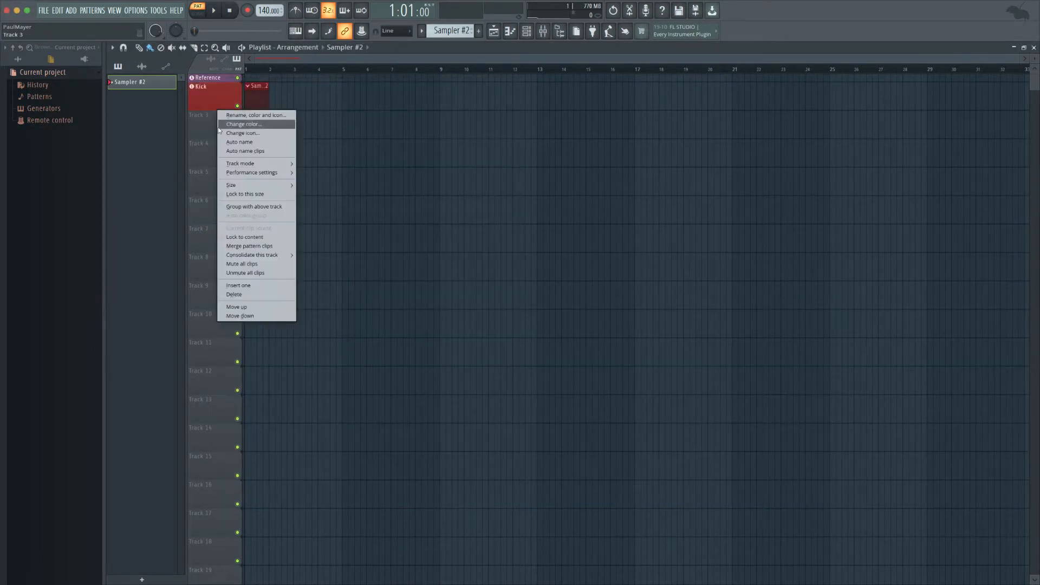
pyautogui.moveTo(255, 164)
pyautogui.moveTo(325, 181)
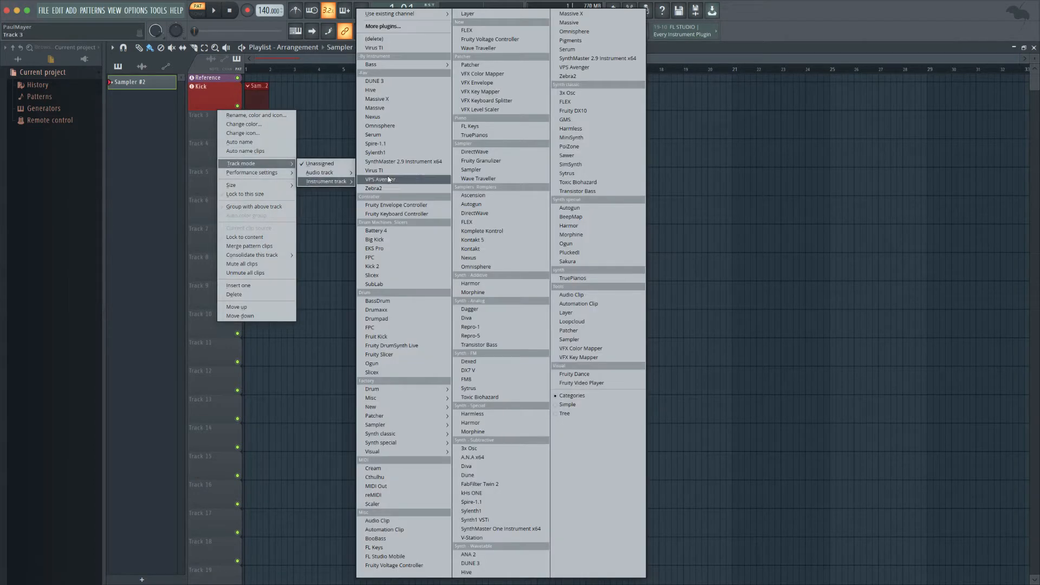
pyautogui.click(395, 154)
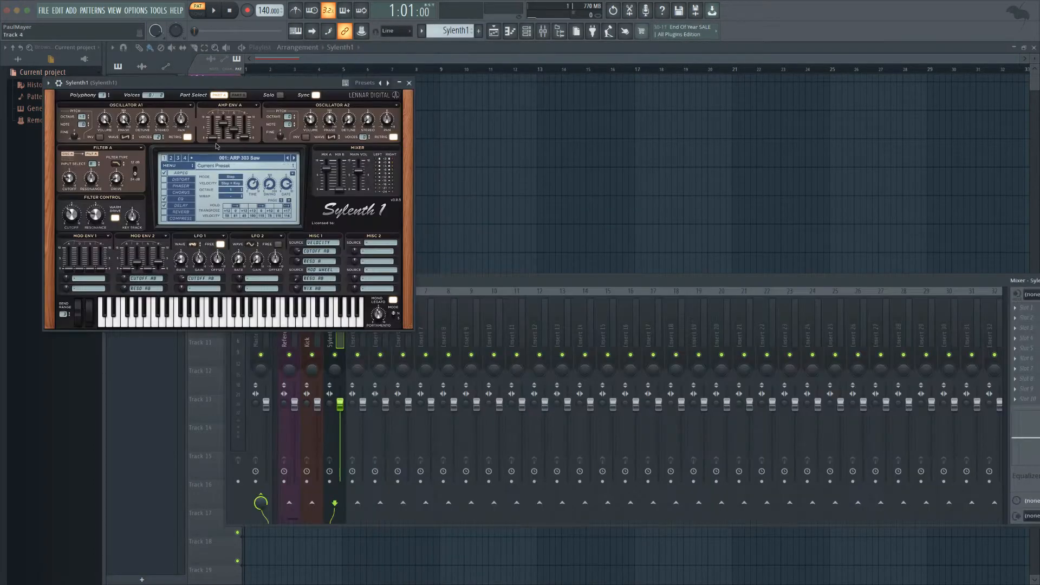
pyautogui.click(409, 83)
# Rename the Sylenth1 track on playlist Track 3 SubBass and colour it dark slate blue (#283976).
pyautogui.middleClick(210, 120)
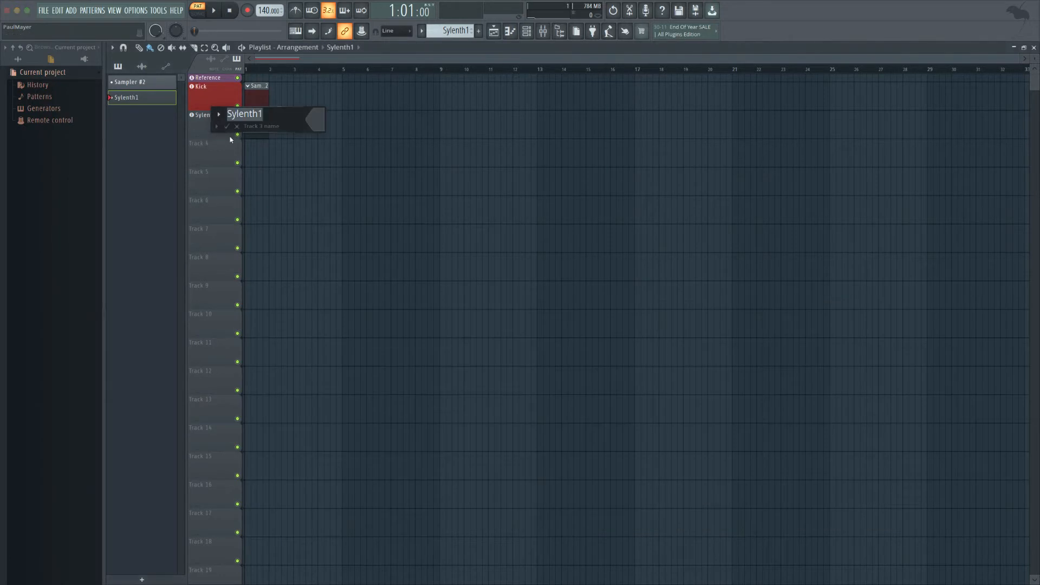
pyautogui.write('M')
pyautogui.press('BackSpace')
pyautogui.write('SubBass')
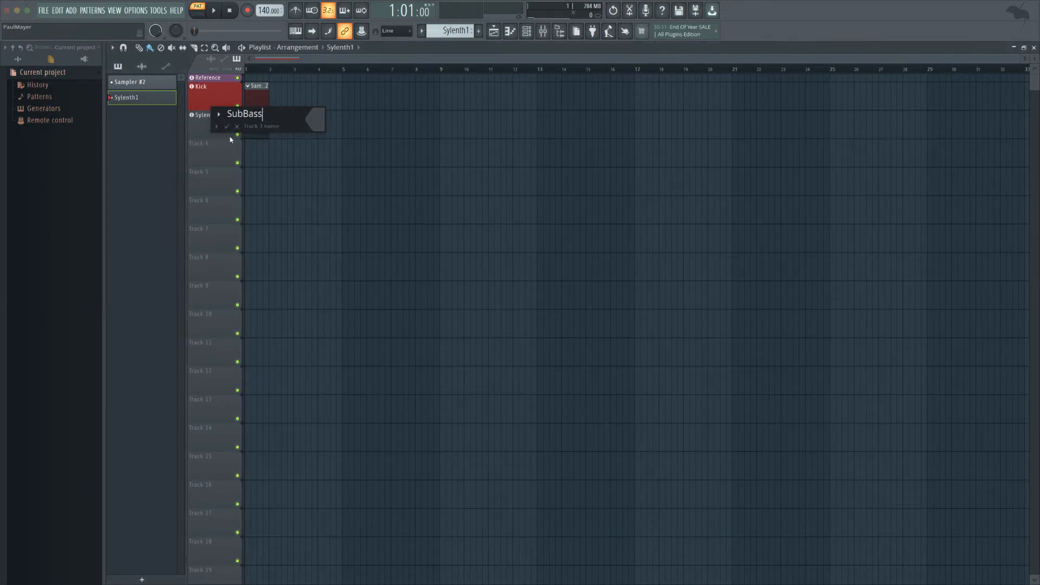
pyautogui.click(317, 122)
pyautogui.click(375, 232)
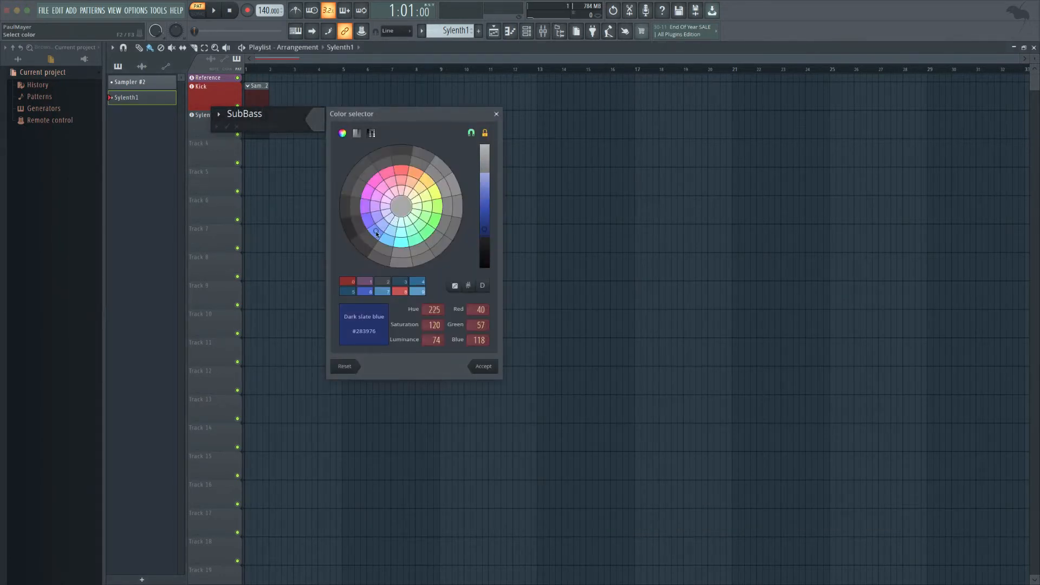
pyautogui.press('Return')
pyautogui.press('Return')
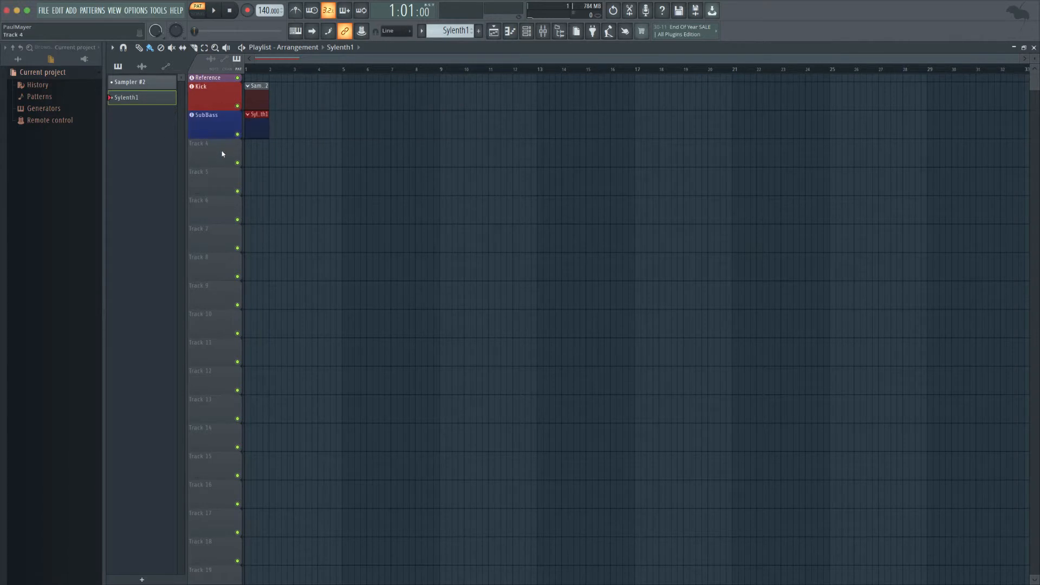
# Make playlist Track 4, below SubBass, a Sylenth1 instrument track and close the plugin window.
pyautogui.rightClick(221, 141)
pyautogui.moveTo(247, 193)
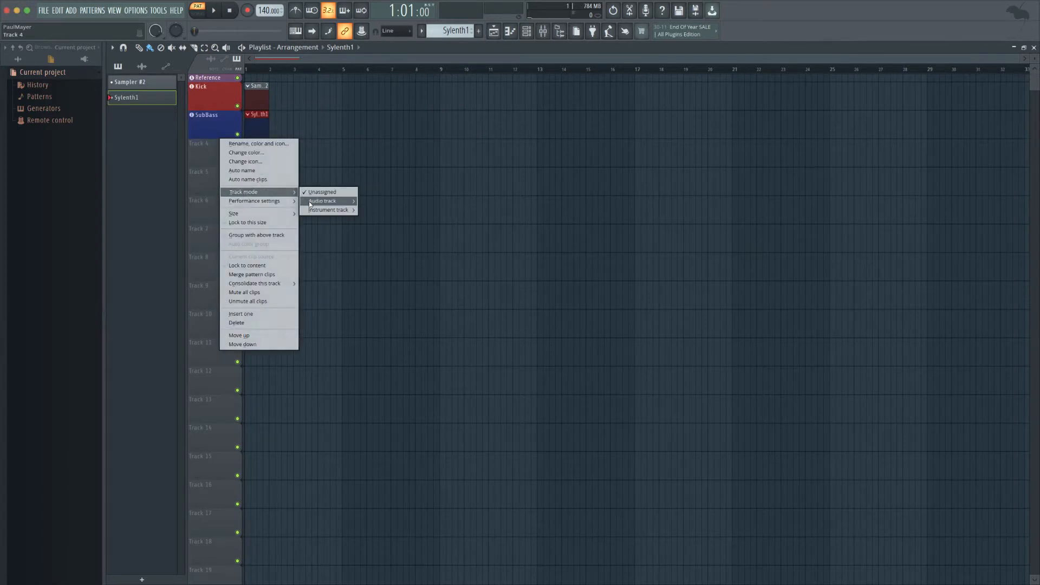
pyautogui.moveTo(325, 212)
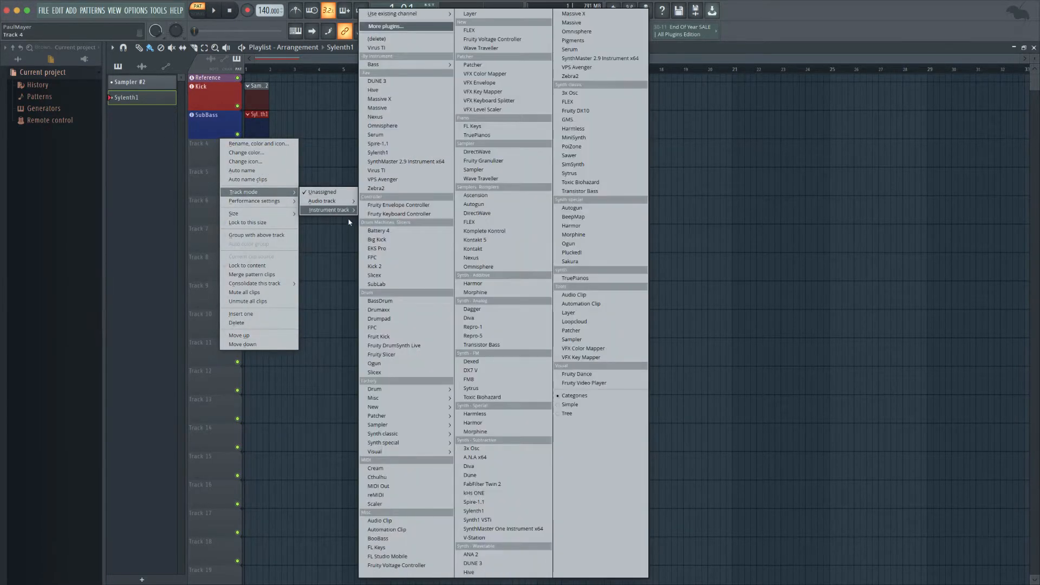
pyautogui.click(402, 153)
pyautogui.click(427, 102)
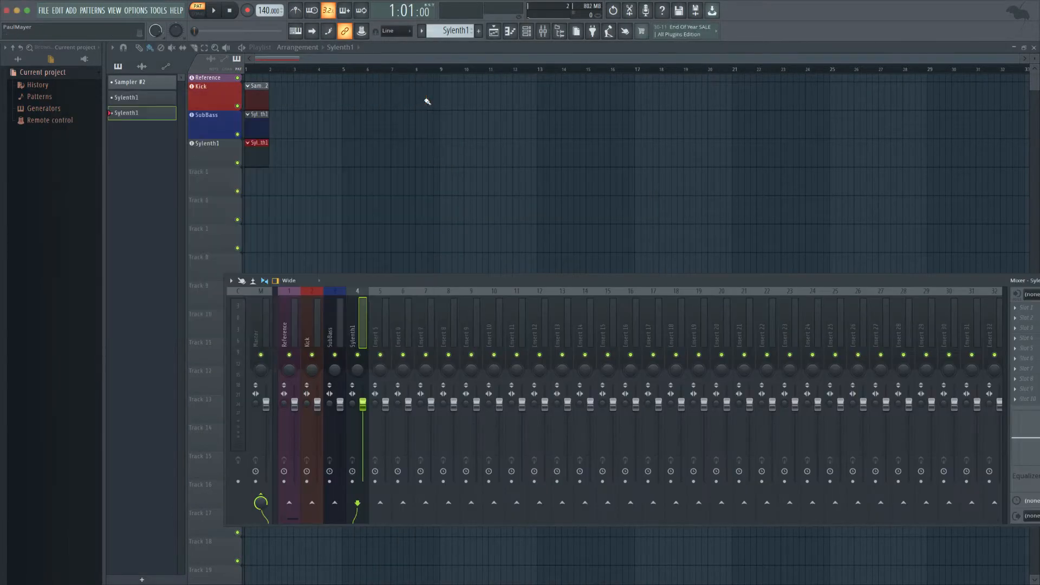
# Turn playlist Track 5 into another Sylenth1 instrument track and close its synth window.
pyautogui.rightClick(207, 169)
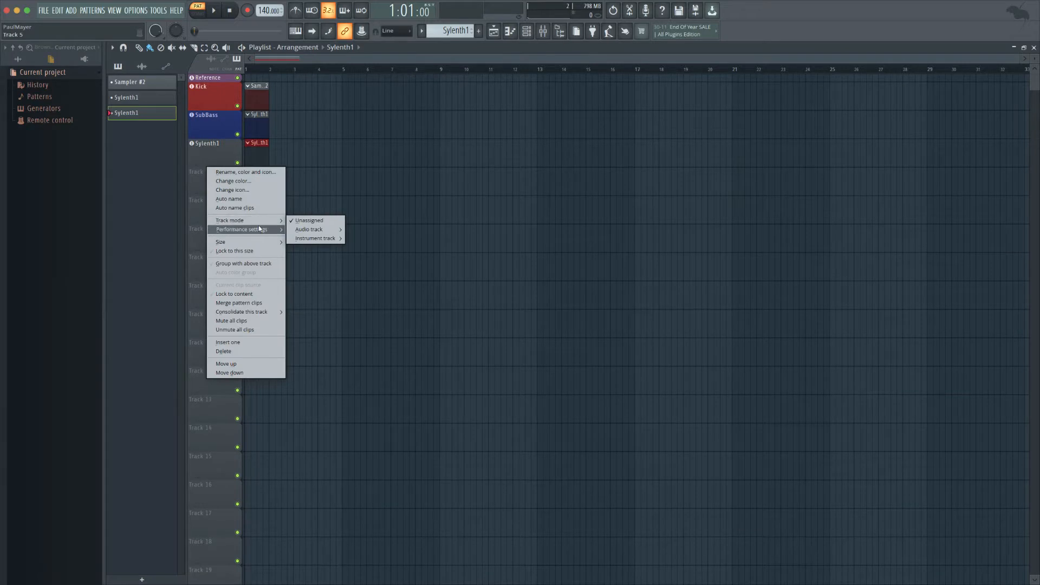
pyautogui.moveTo(320, 239)
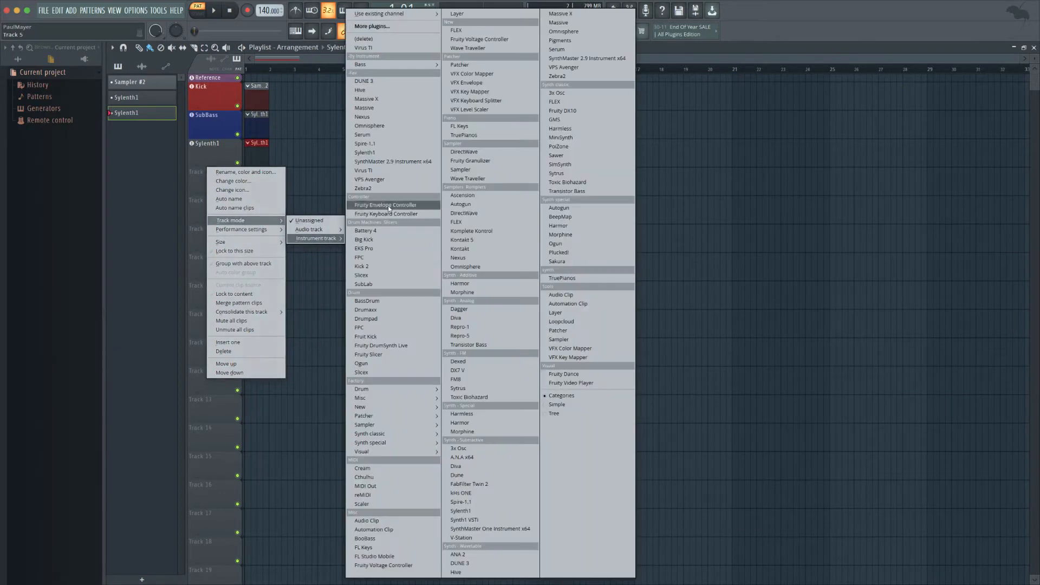
pyautogui.click(384, 156)
pyautogui.click(432, 108)
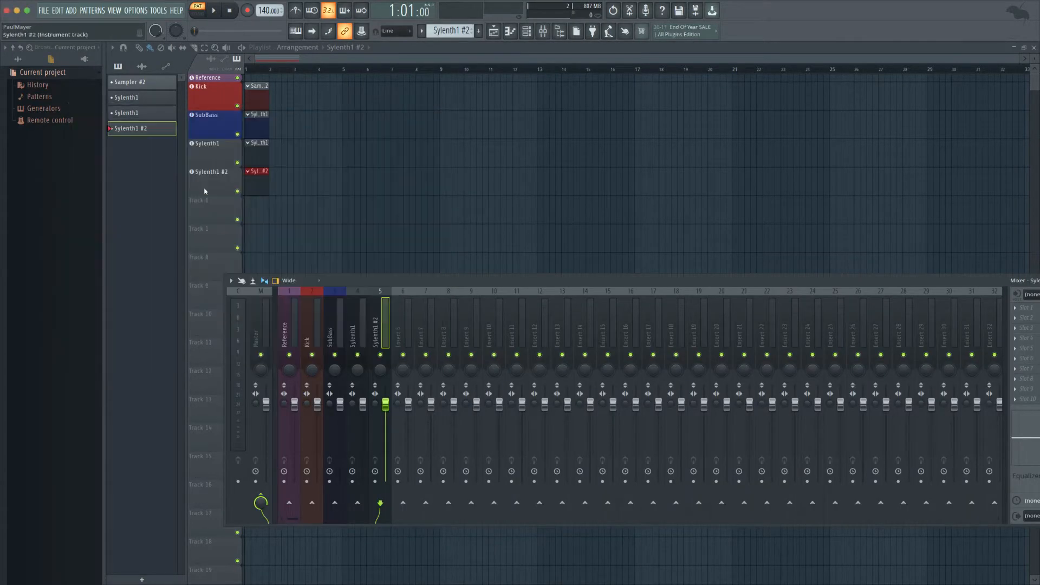
# Assign Sylenth1 as the instrument of playlist Track 6 and close the synth window.
pyautogui.rightClick(205, 191)
pyautogui.moveTo(271, 249)
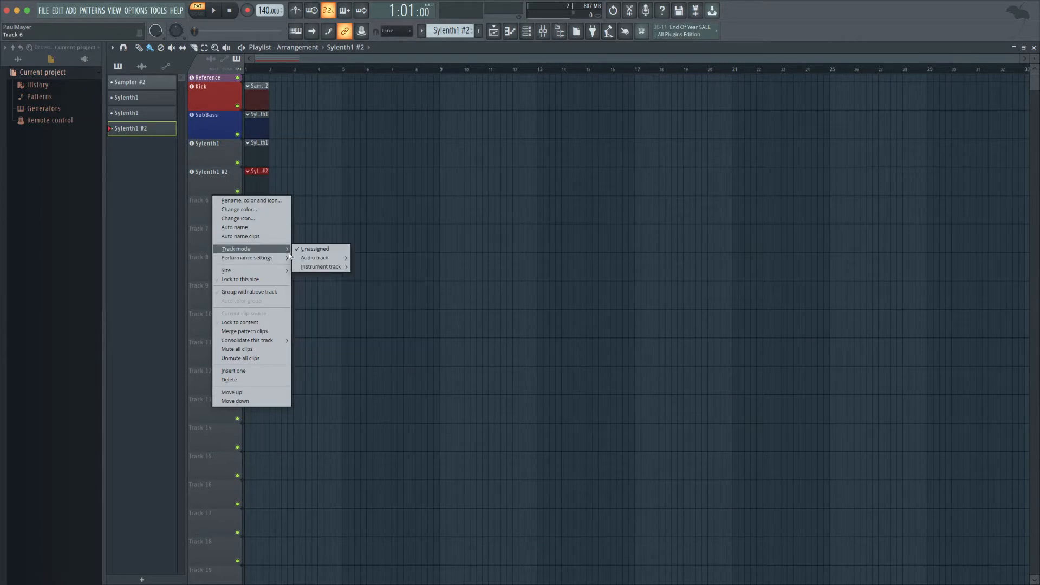
pyautogui.moveTo(320, 267)
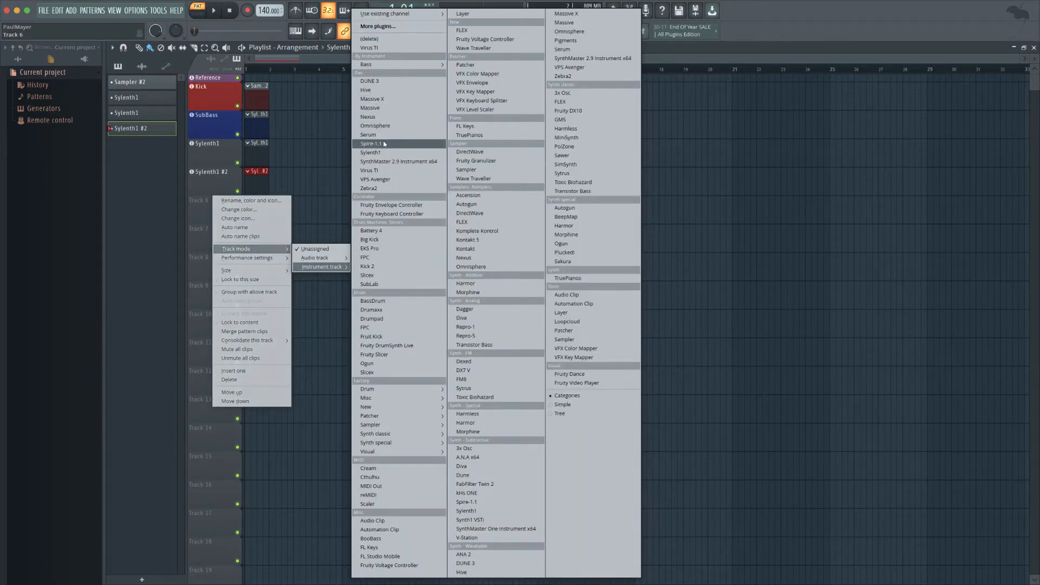
pyautogui.click(383, 151)
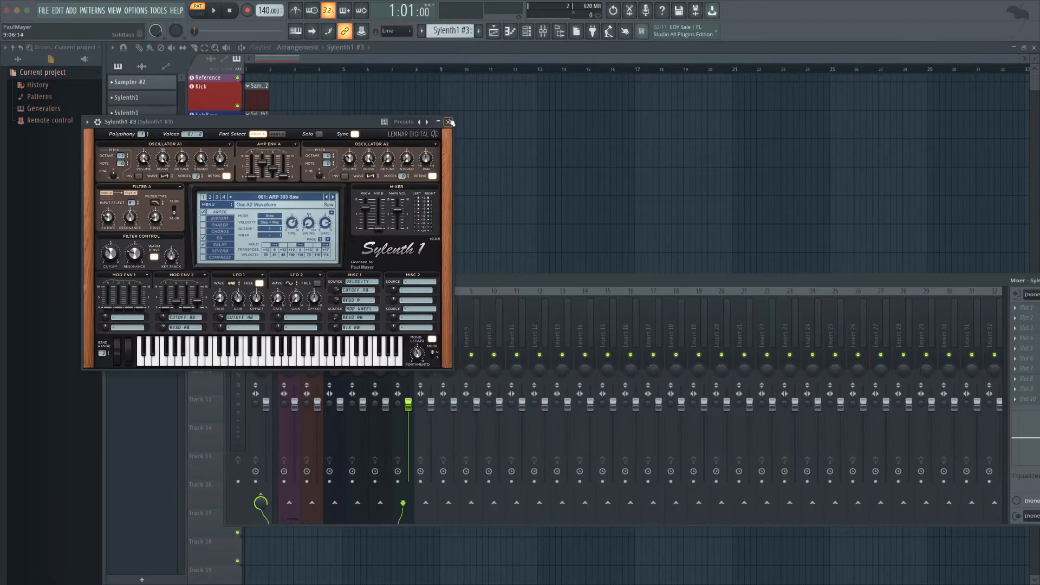
pyautogui.click(450, 122)
# Set playlist Track 7 to instrument track mode with Sylenth1 and close the plugin window.
pyautogui.rightClick(217, 224)
pyautogui.moveTo(259, 292)
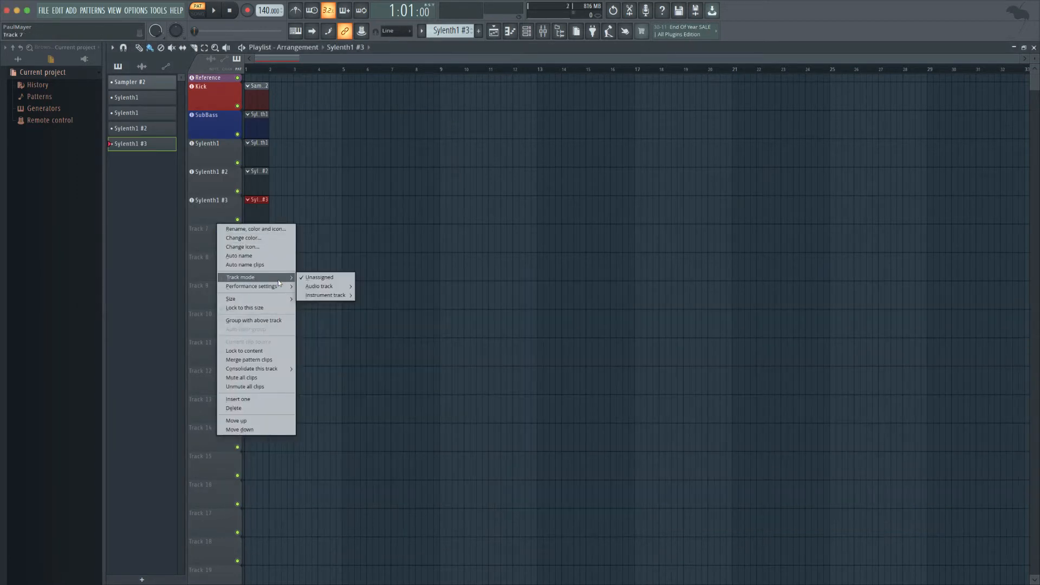
pyautogui.moveTo(325, 295)
pyautogui.click(409, 153)
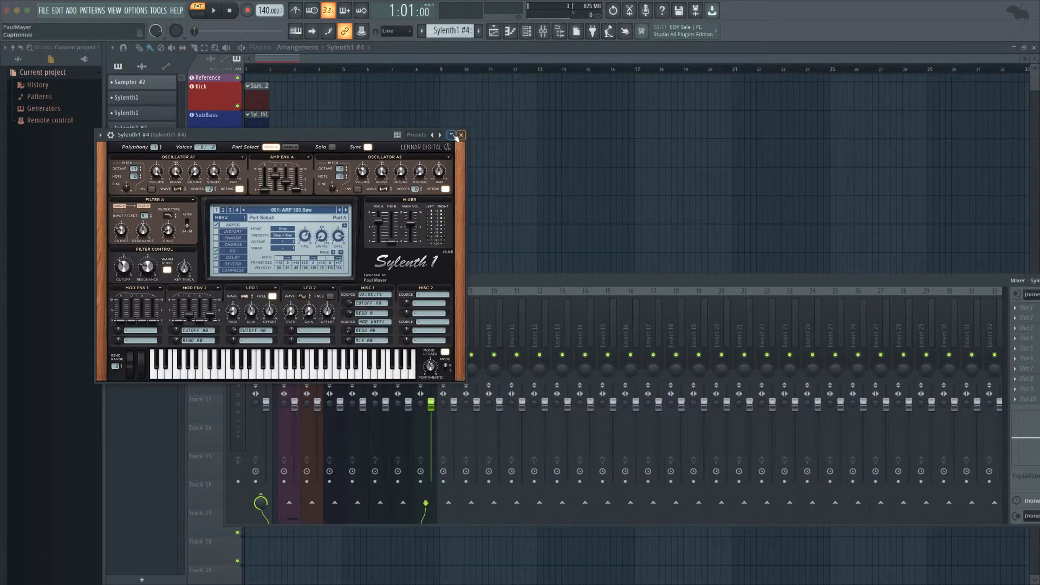
pyautogui.click(454, 135)
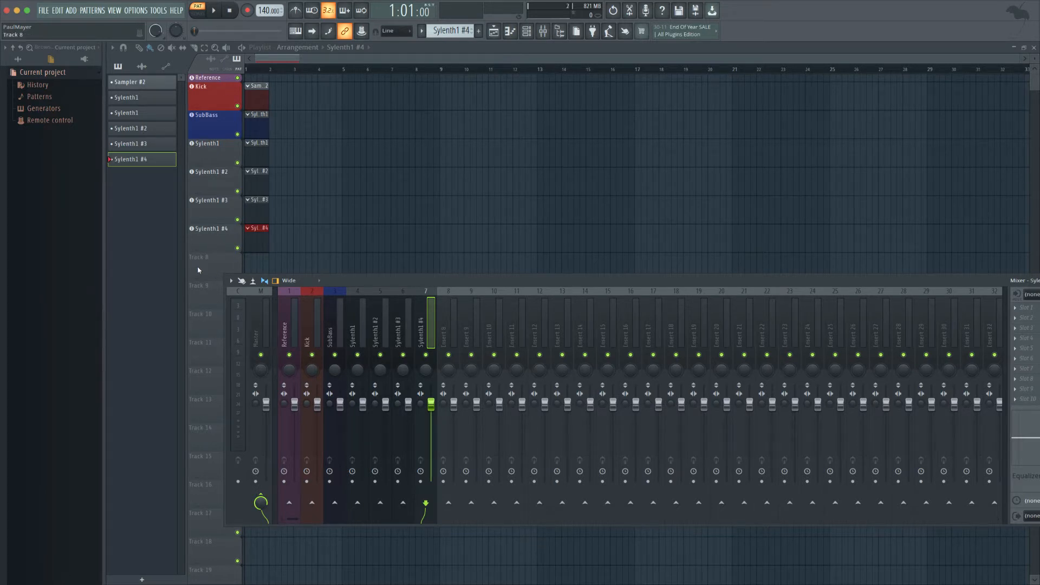
# Open the channel rack to view the channels belonging to the new instrument tracks.
pyautogui.click(509, 31)
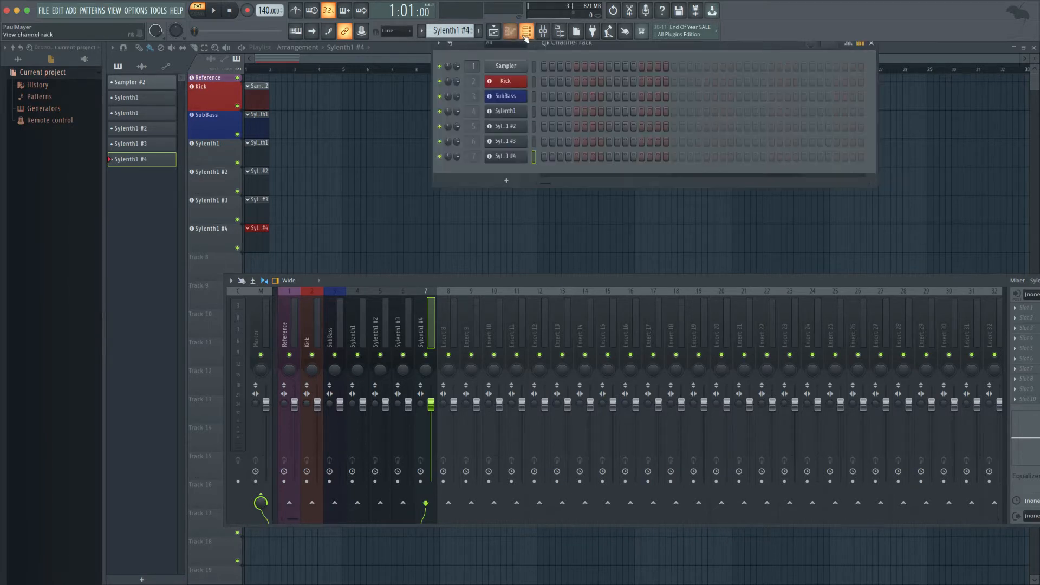
# Rename the first Sylenth1 channel MidBass and select it together with the three Sylenth1 channels below it.
pyautogui.rightClick(513, 114)
pyautogui.click(558, 132)
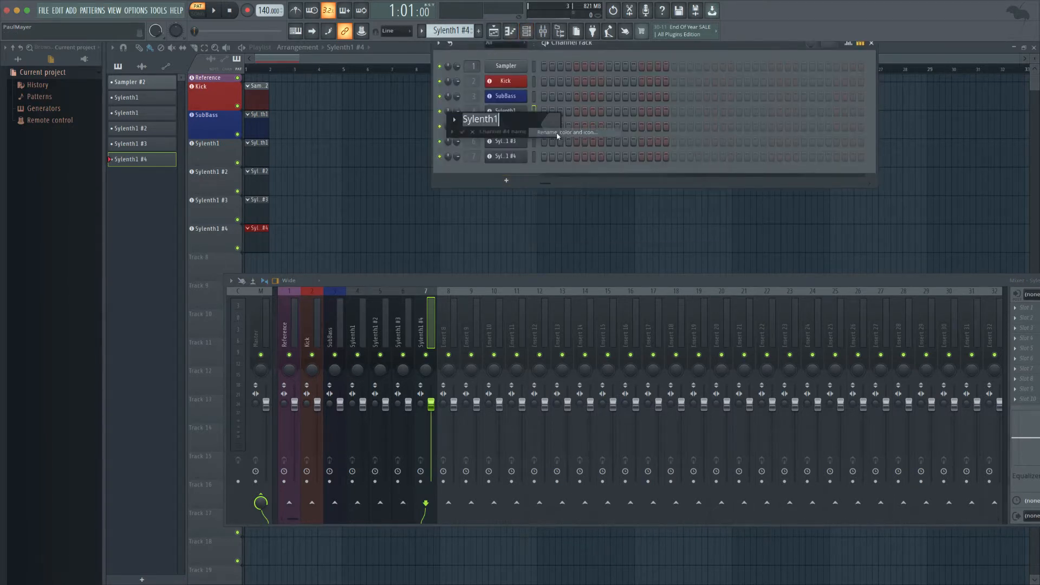
pyautogui.write('MidBass')
pyautogui.press('Return')
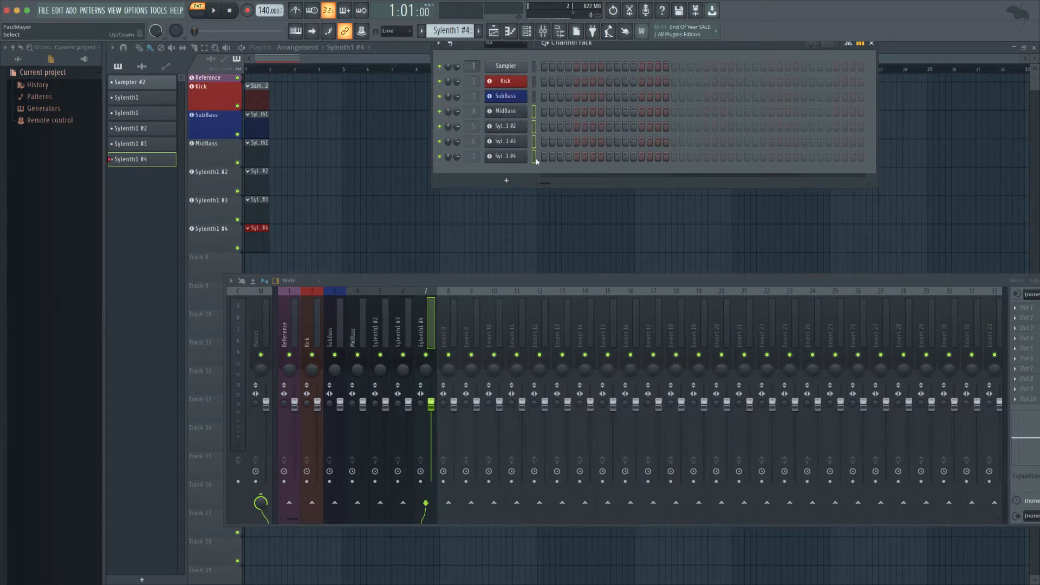
pyautogui.rightClick(524, 111)
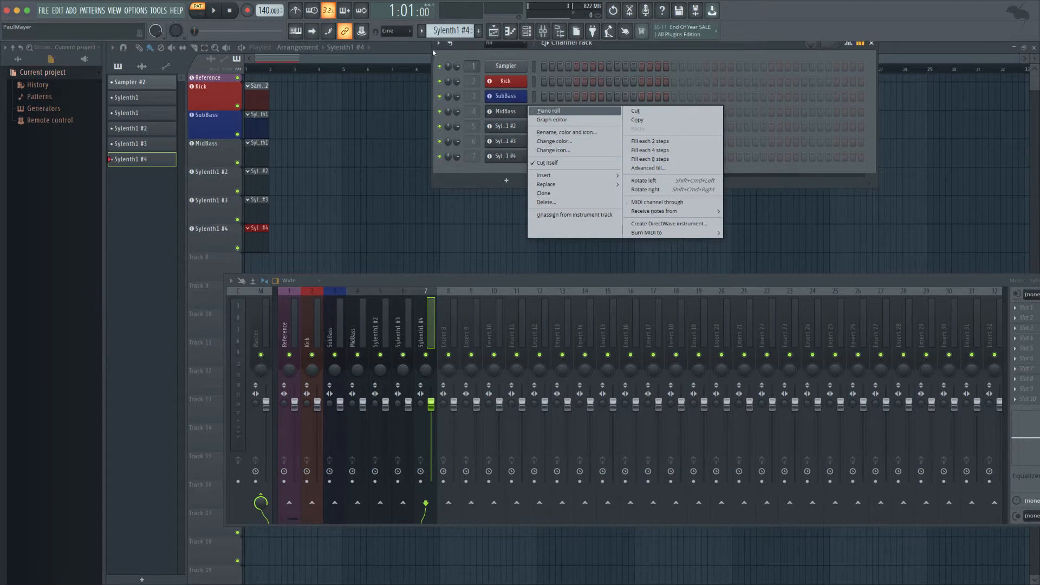
pyautogui.click(571, 102)
pyautogui.click(534, 113)
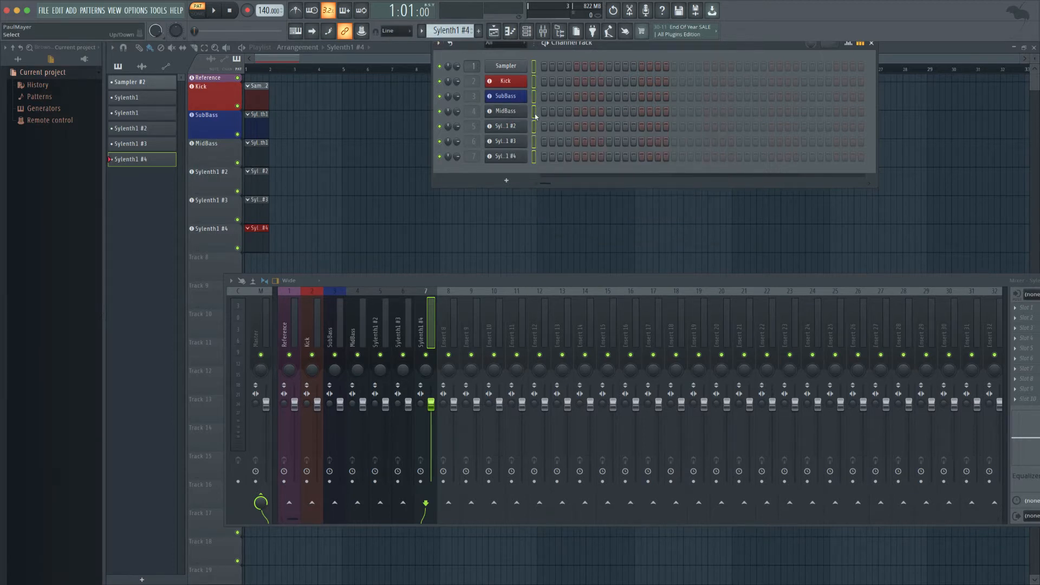
pyautogui.moveTo(534, 113); pyautogui.dragTo(535, 157)
# Colour the selected channels with a gradient from light steel blue #4D7B99 to darker steel blue #285776.
pyautogui.click(439, 45)
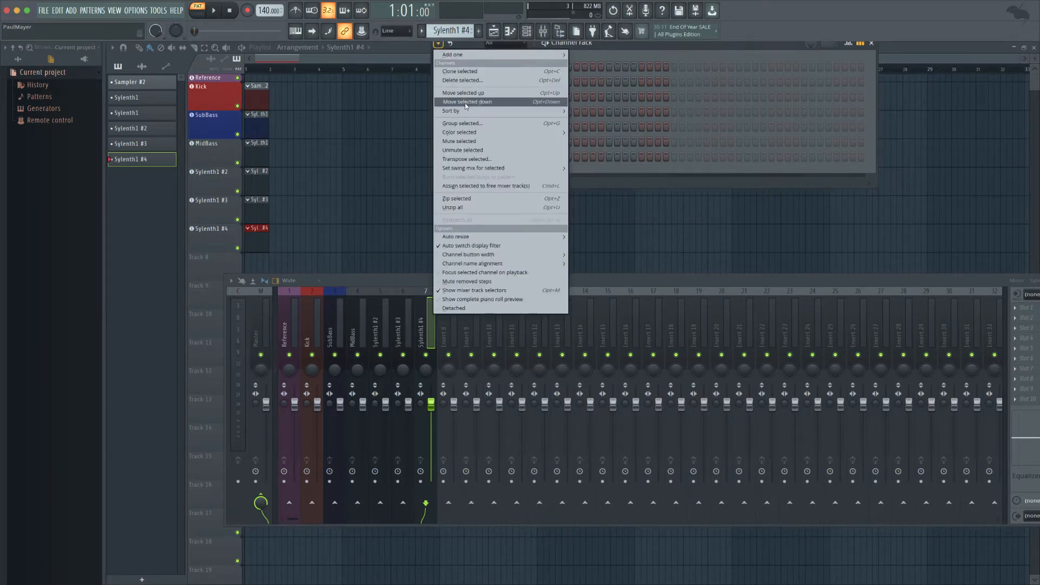
pyautogui.moveTo(476, 133)
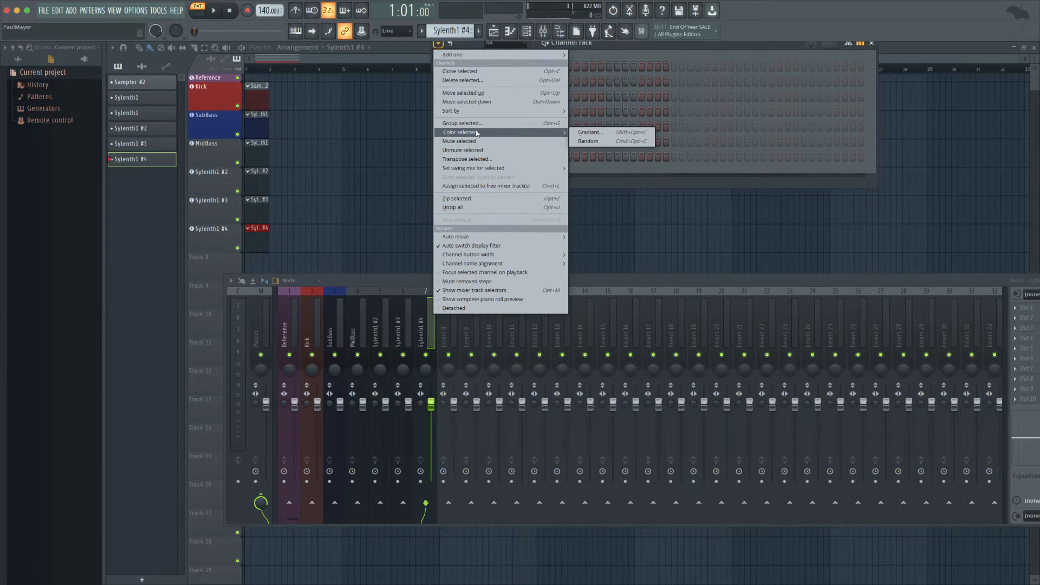
pyautogui.click(623, 134)
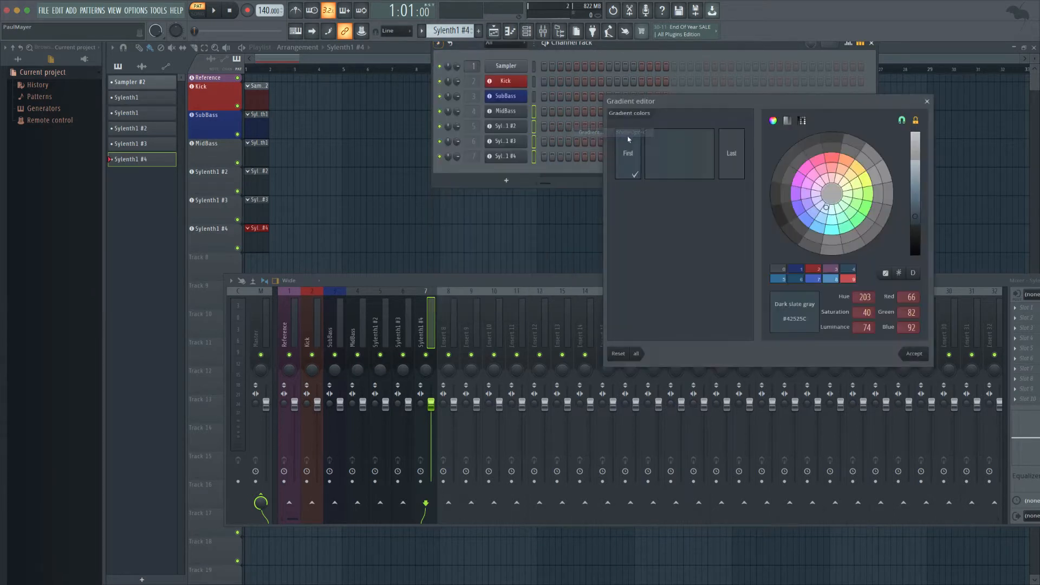
pyautogui.click(831, 234)
pyautogui.click(733, 154)
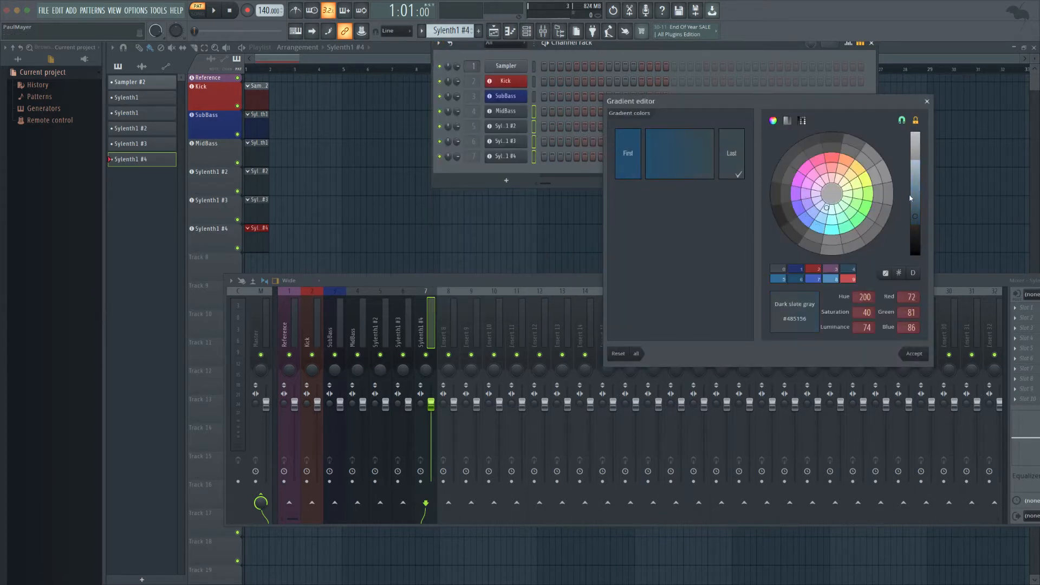
pyautogui.click(821, 227)
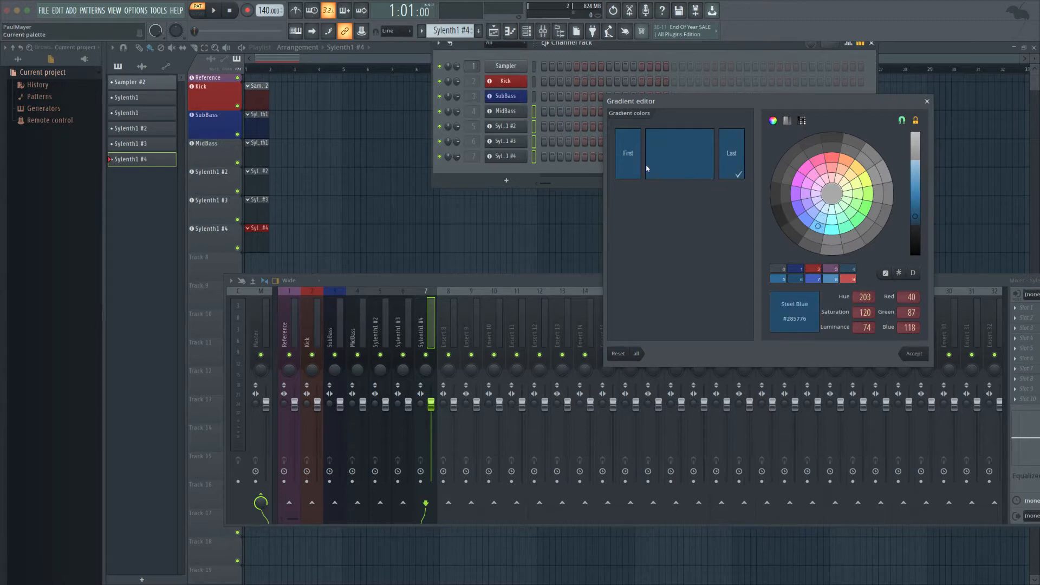
pyautogui.moveTo(915, 207); pyautogui.dragTo(918, 201)
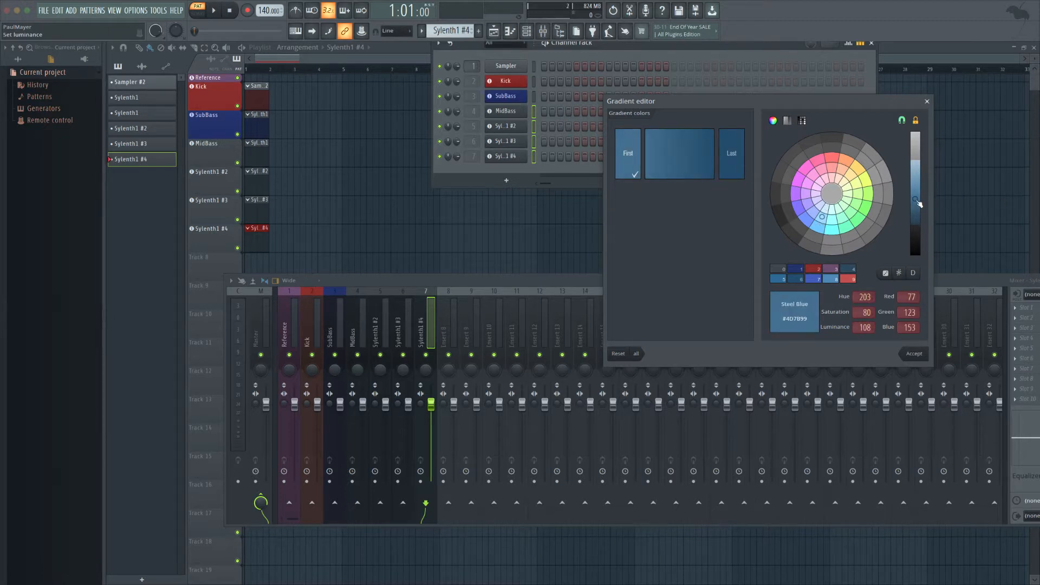
pyautogui.click(914, 354)
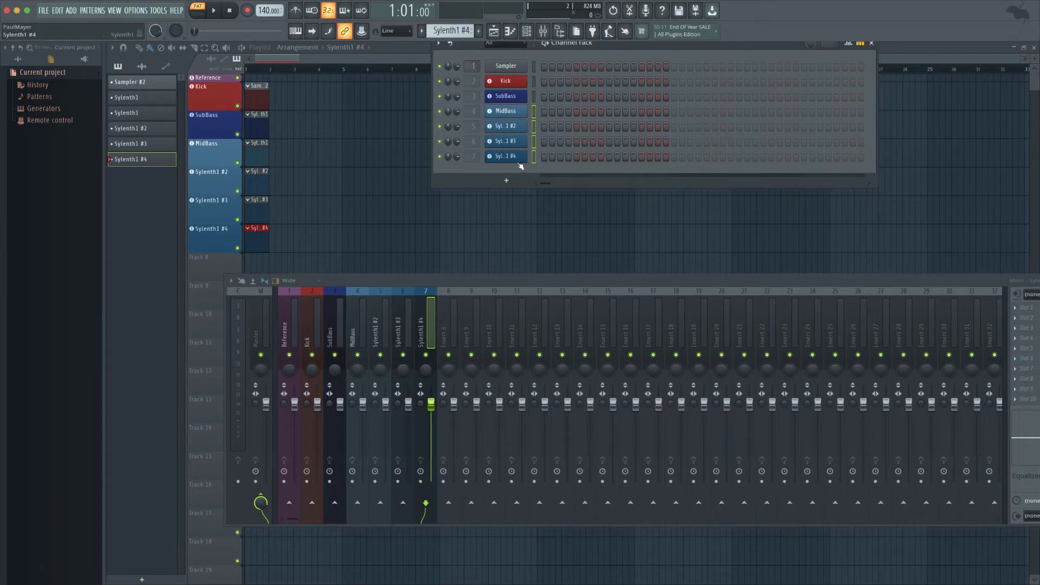
# Recolour the selected MidBass and Sylenth1 channels with a gradient from teal to light blue.
pyautogui.click(439, 43)
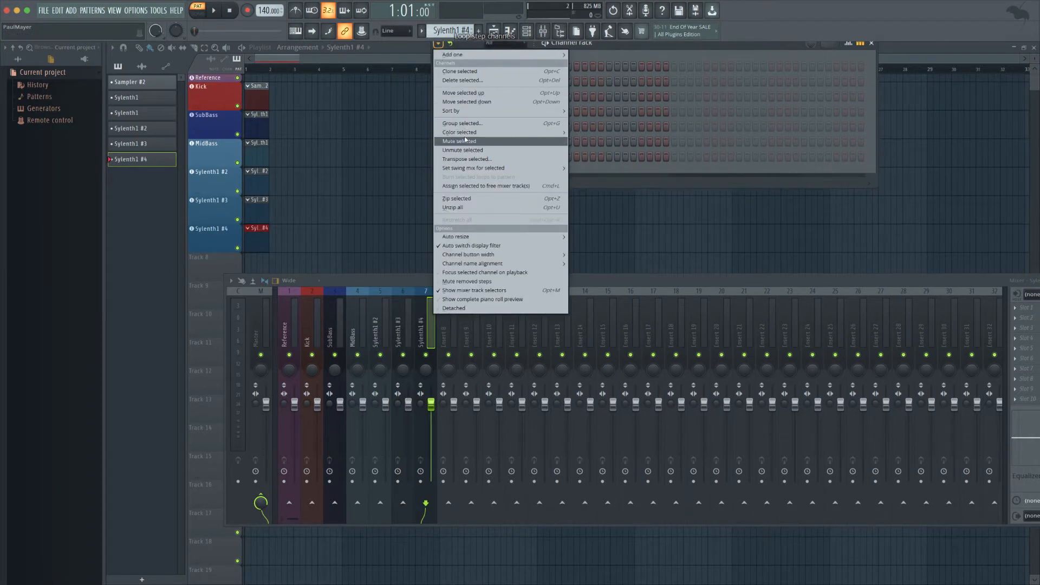
pyautogui.click(601, 130)
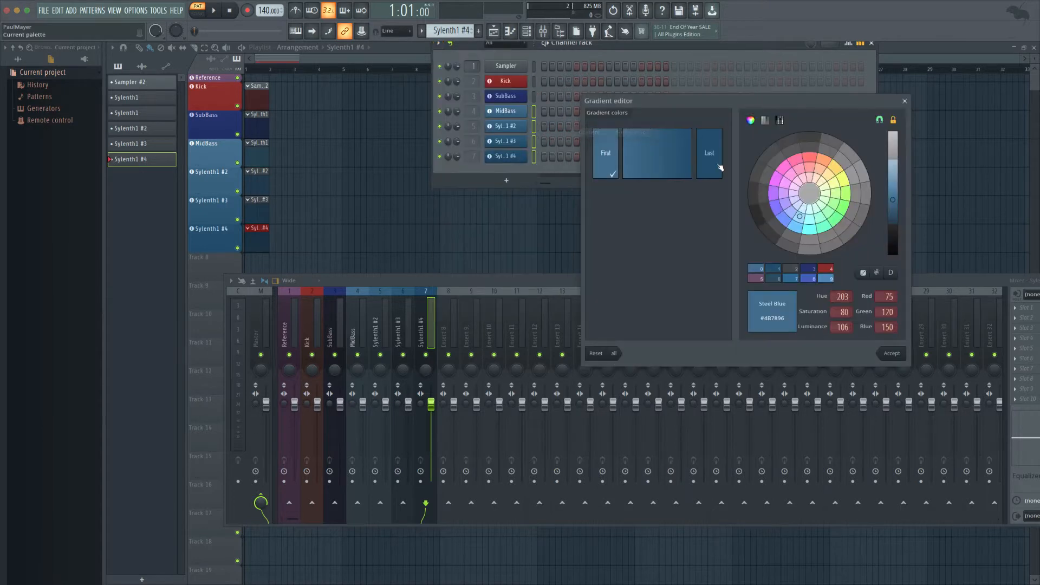
pyautogui.click(716, 162)
pyautogui.moveTo(906, 207); pyautogui.dragTo(901, 200)
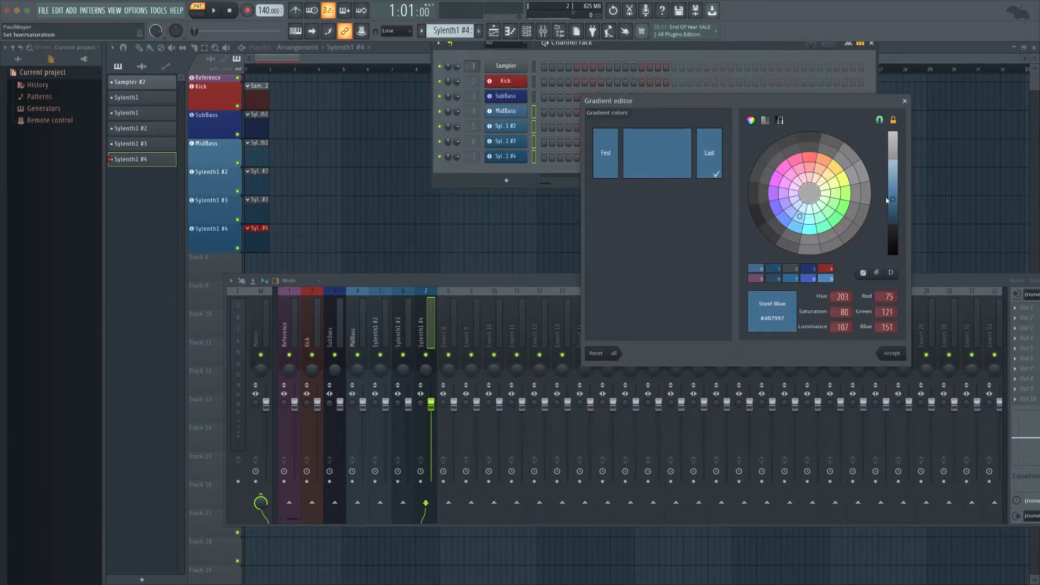
pyautogui.moveTo(778, 216); pyautogui.dragTo(768, 200)
pyautogui.click(716, 163)
pyautogui.click(810, 222)
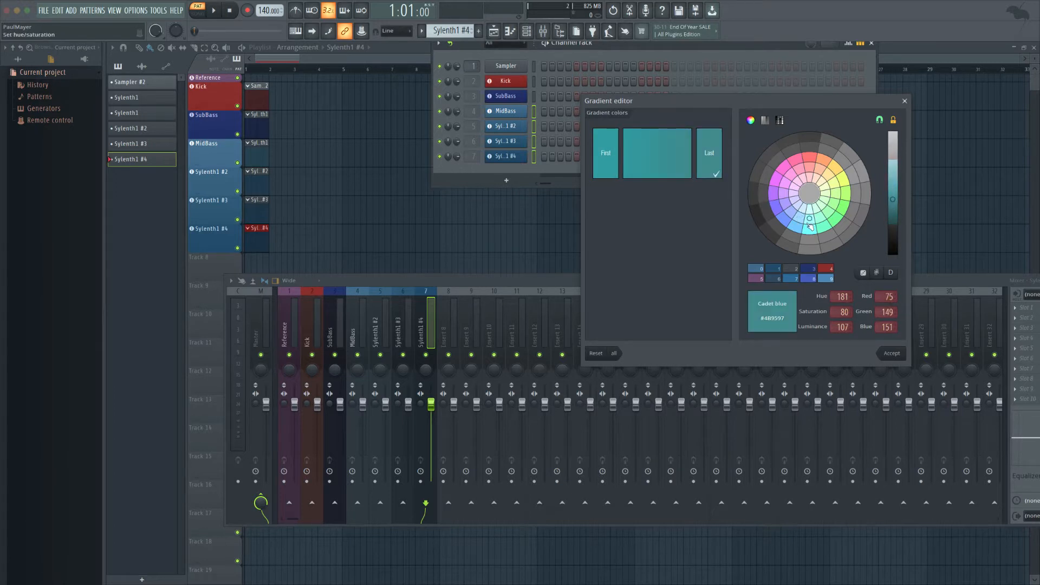
pyautogui.click(805, 232)
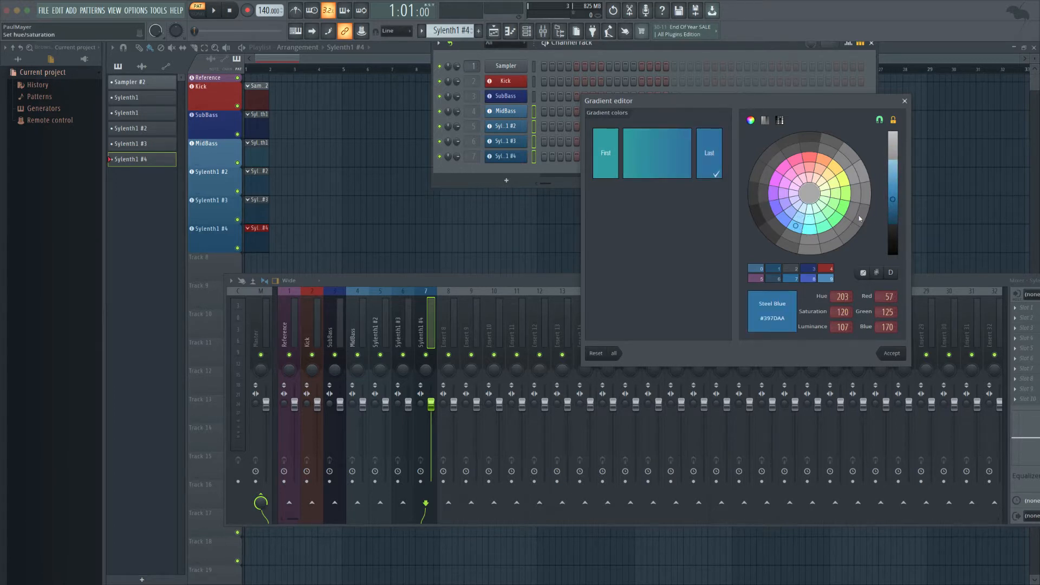
pyautogui.moveTo(893, 200); pyautogui.dragTo(894, 182)
pyautogui.click(892, 353)
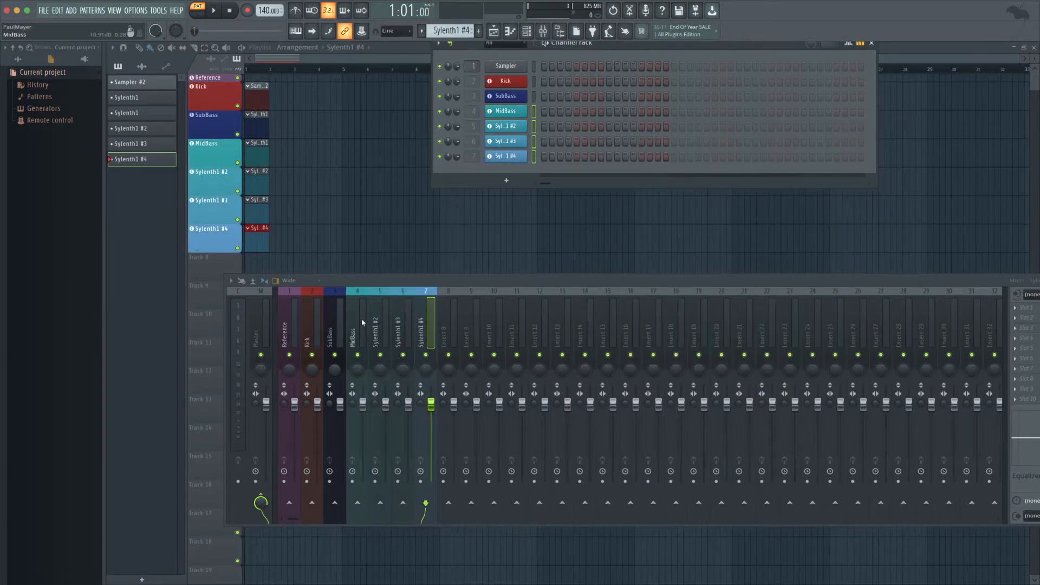
# Rename playlist Track 8 as MidBA.
pyautogui.rightClick(211, 255)
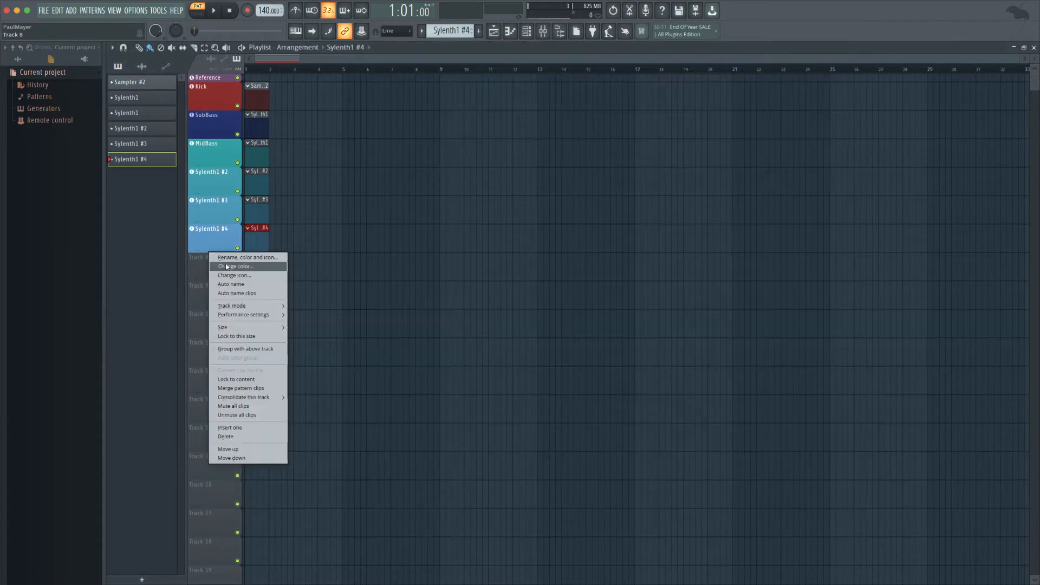
pyautogui.click(228, 261)
pyautogui.write('Mid')
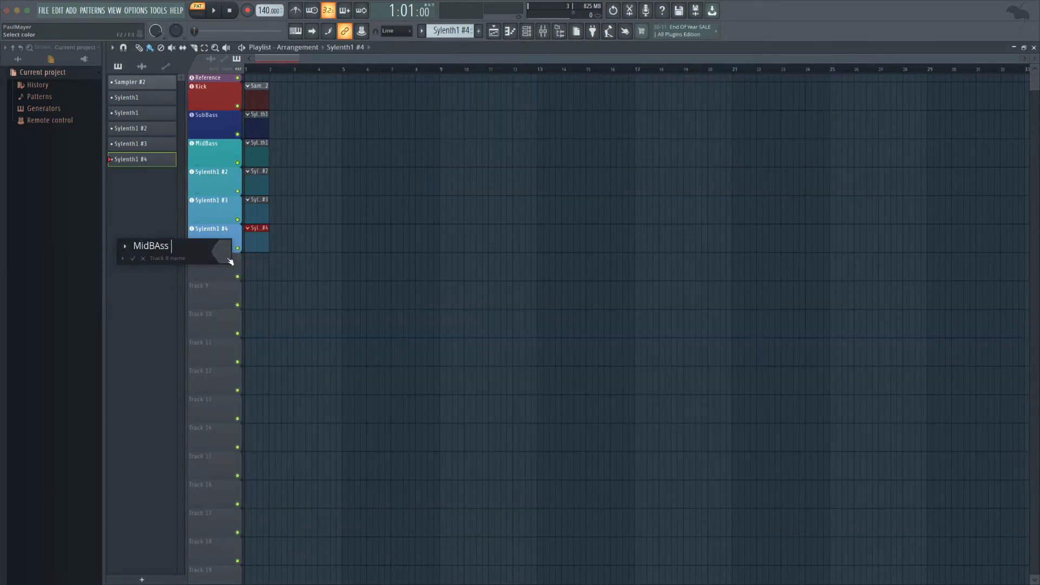
pyautogui.write('BAss')
pyautogui.press('BackSpace')
pyautogui.press('BackSpace')
pyautogui.press('Return')
# Set the playlist track below Sylenth1 #4 to audio track mode, linked to mixer track Insert 8.
pyautogui.rightClick(225, 255)
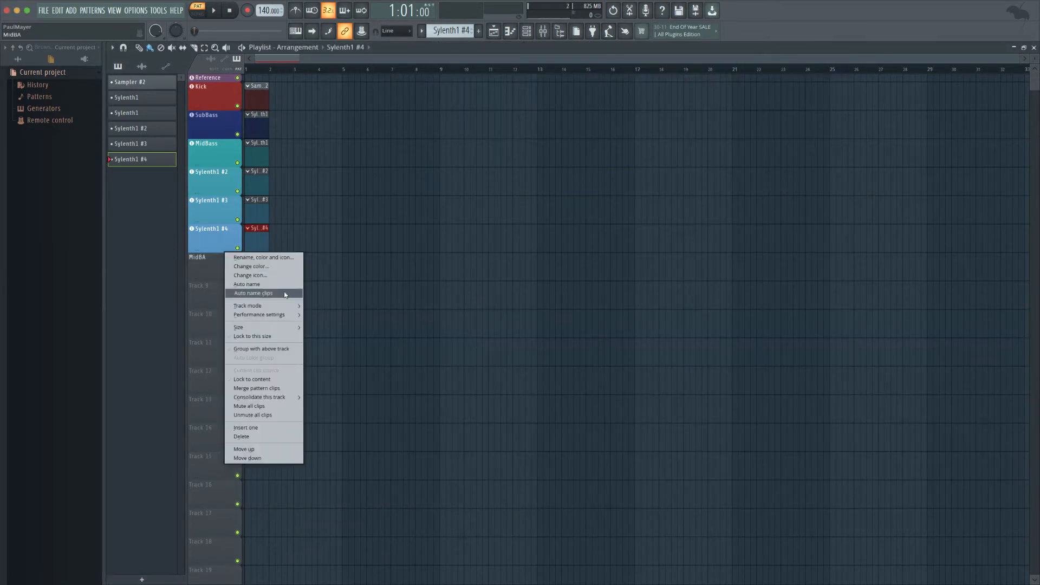
pyautogui.moveTo(282, 308)
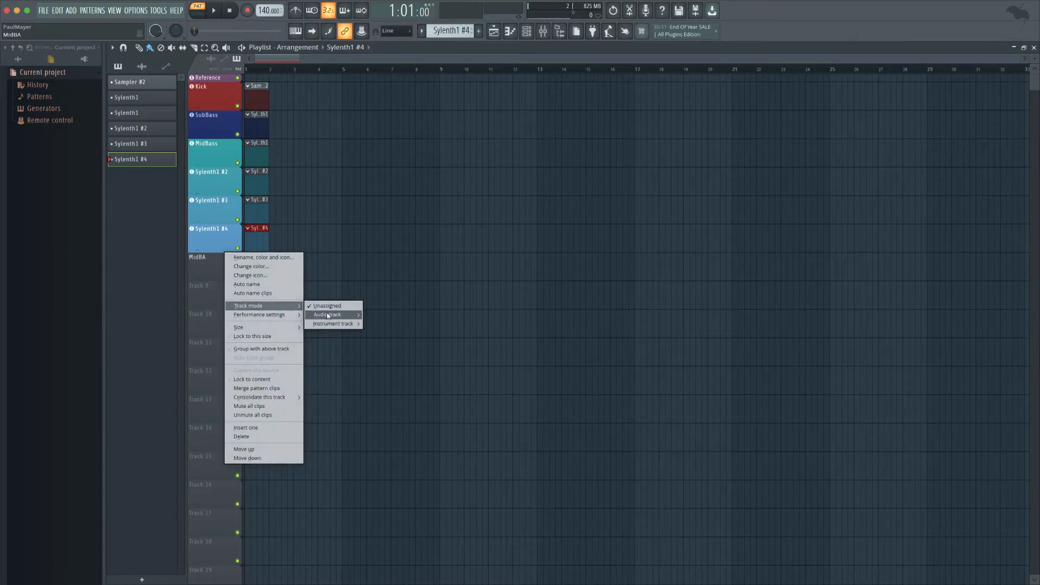
pyautogui.moveTo(328, 315)
pyautogui.click(396, 81)
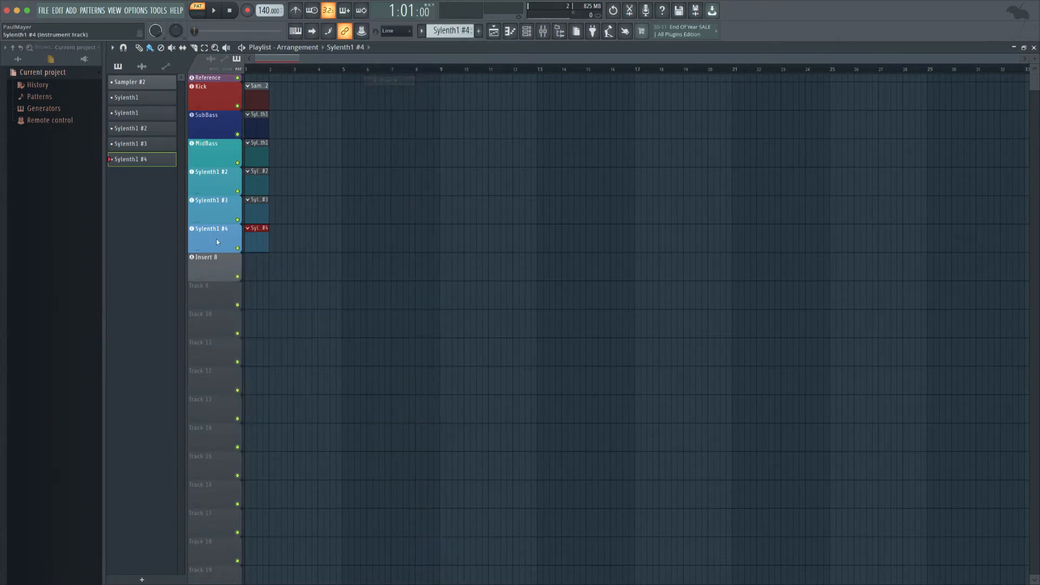
# Name the new audio track MidBass Audio and colour it a medium blue.
pyautogui.doubleClick(210, 272)
pyautogui.write('MidBass Audio')
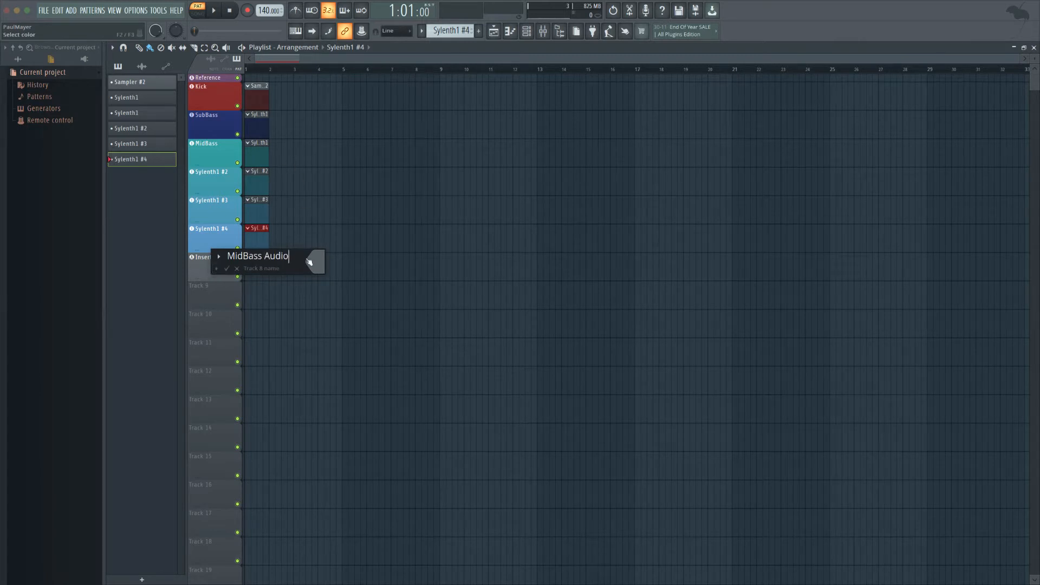
pyautogui.click(309, 263)
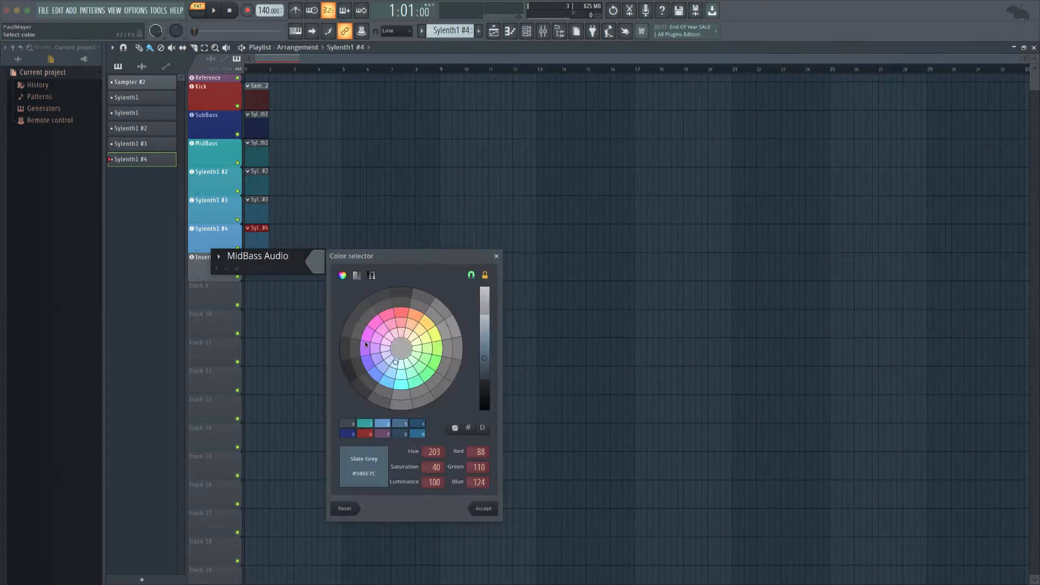
pyautogui.press('Return')
pyautogui.press('Return')
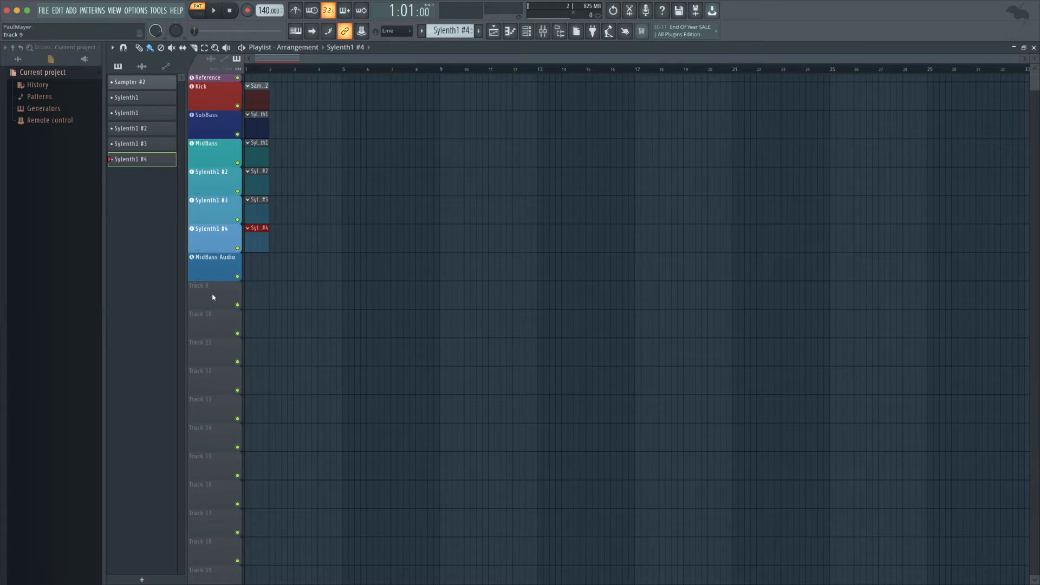
# Move an empty playlist track above MidBass and, in the mixer, an empty insert track in front of MidBass.
pyautogui.moveTo(213, 355); pyautogui.dragTo(212, 156)
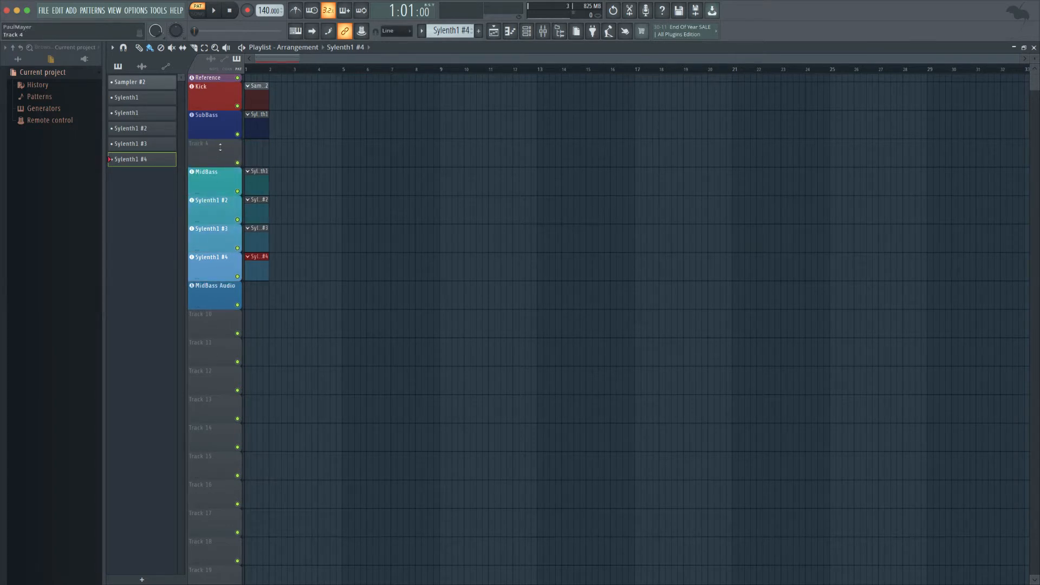
pyautogui.click(542, 30)
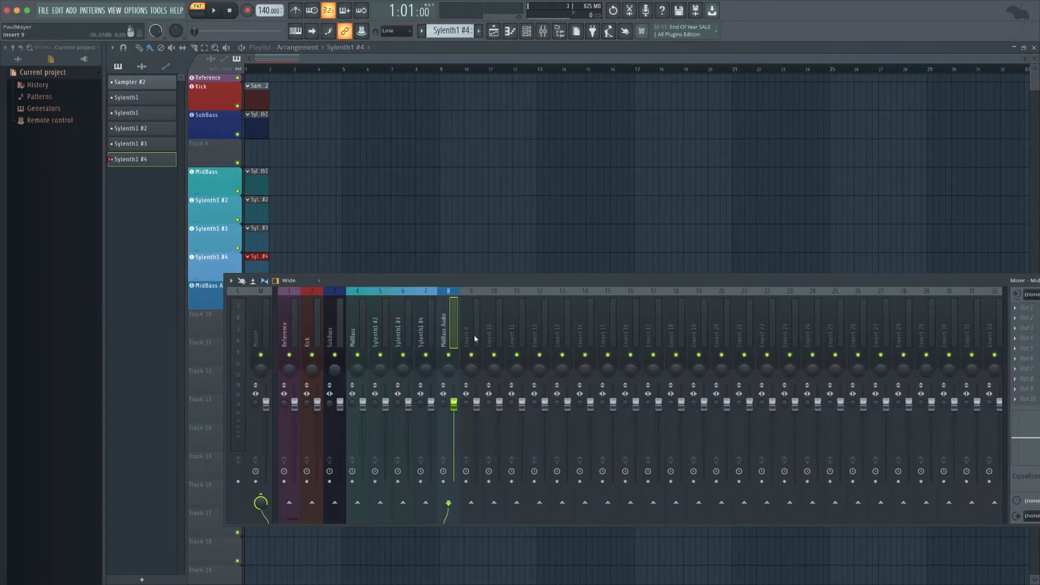
pyautogui.moveTo(475, 339); pyautogui.dragTo(357, 335)
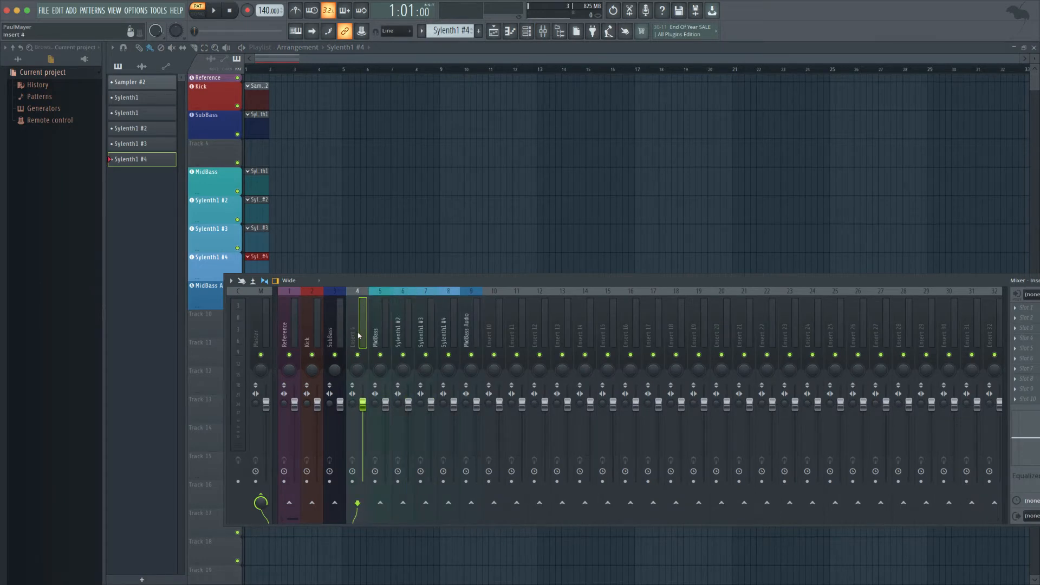
# Move an empty mixer track between Reference and Kick and name it Kick & Bass Bus.
pyautogui.moveTo(458, 280); pyautogui.dragTo(495, 205)
pyautogui.hscroll(3, 358, 252)
pyautogui.hscroll(-3, 360, 251)
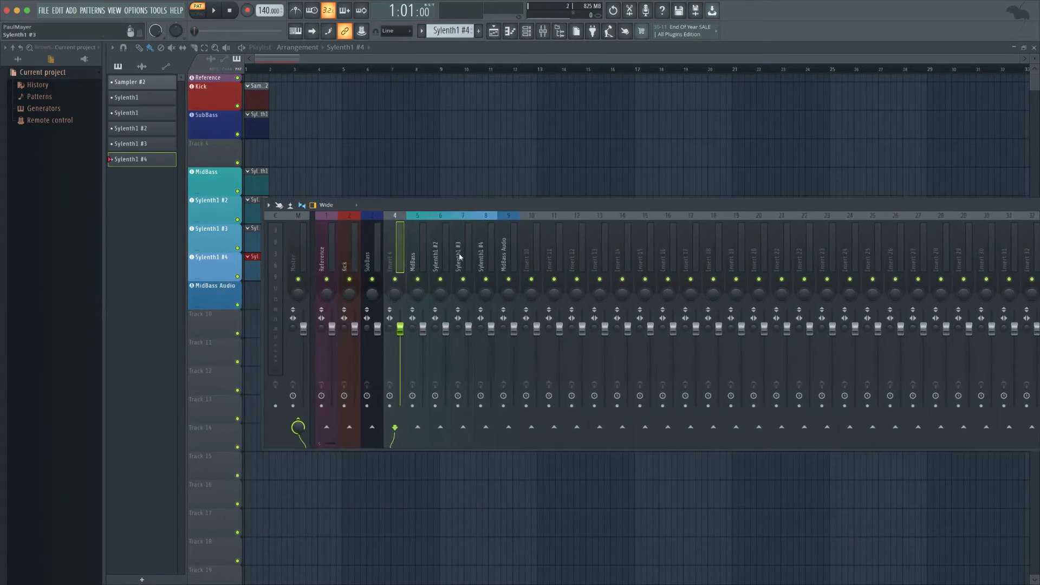
pyautogui.moveTo(524, 255); pyautogui.dragTo(350, 256)
pyautogui.press('F2')
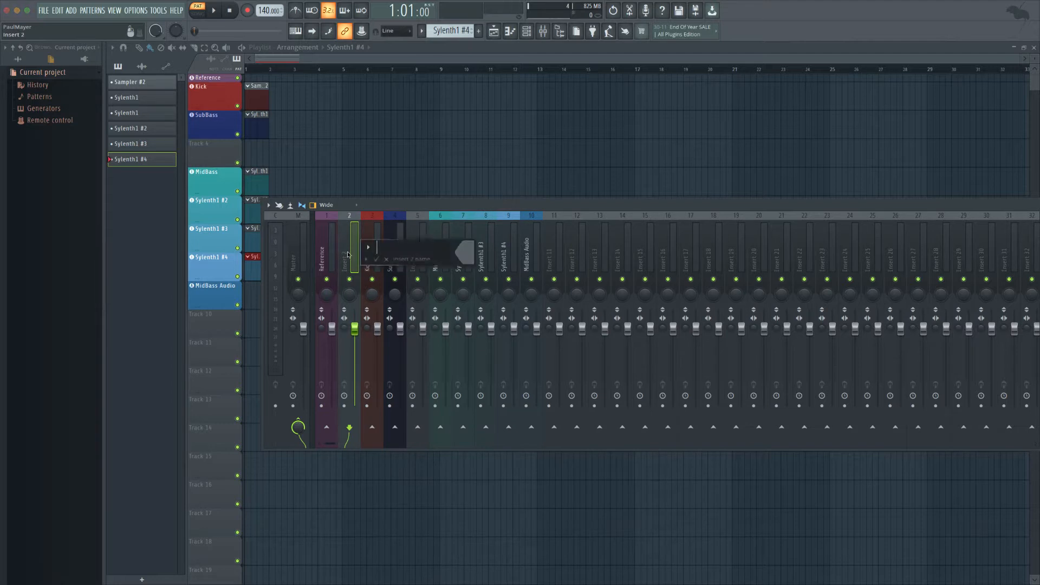
pyautogui.write('Kick & Bass Bus')
pyautogui.press('Return')
# Route the Kick and SubBass mixer tracks only to the Kick & Bass Bus and check their routing.
pyautogui.press('Right')
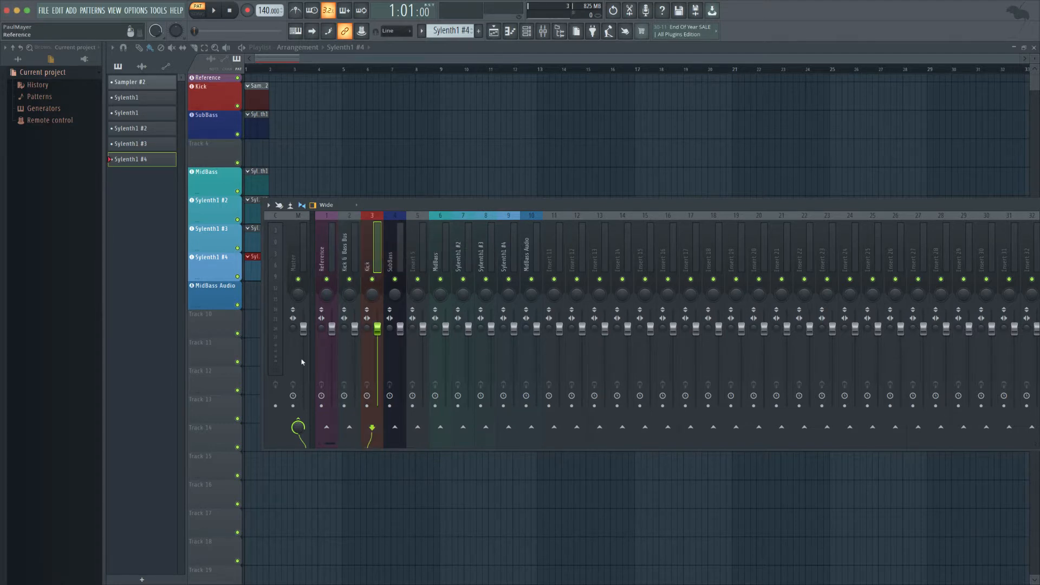
pyautogui.rightClick(349, 427)
pyautogui.click(376, 440)
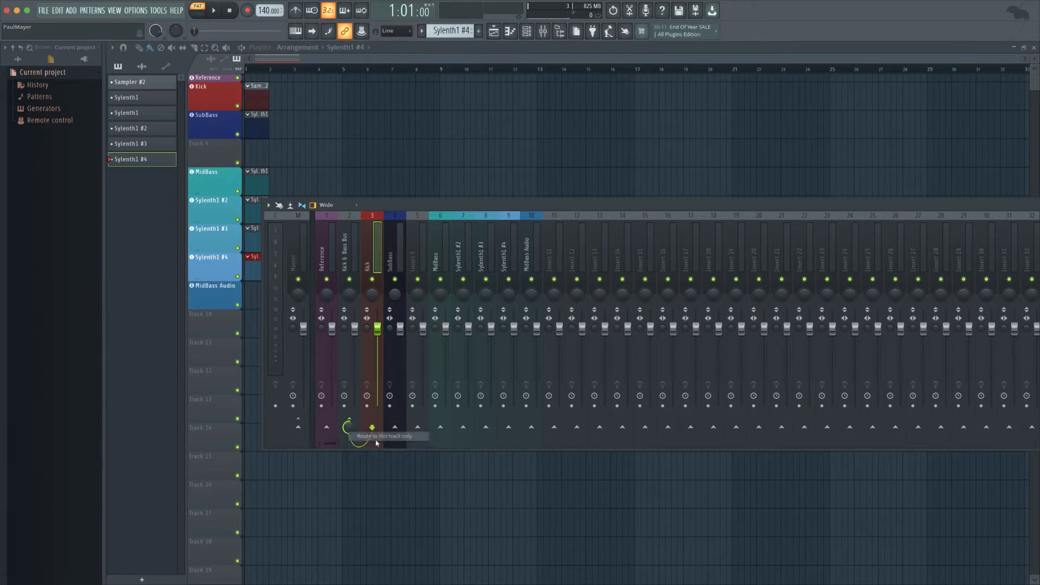
pyautogui.press('Right')
pyautogui.rightClick(349, 427)
pyautogui.click(379, 436)
pyautogui.press('Left')
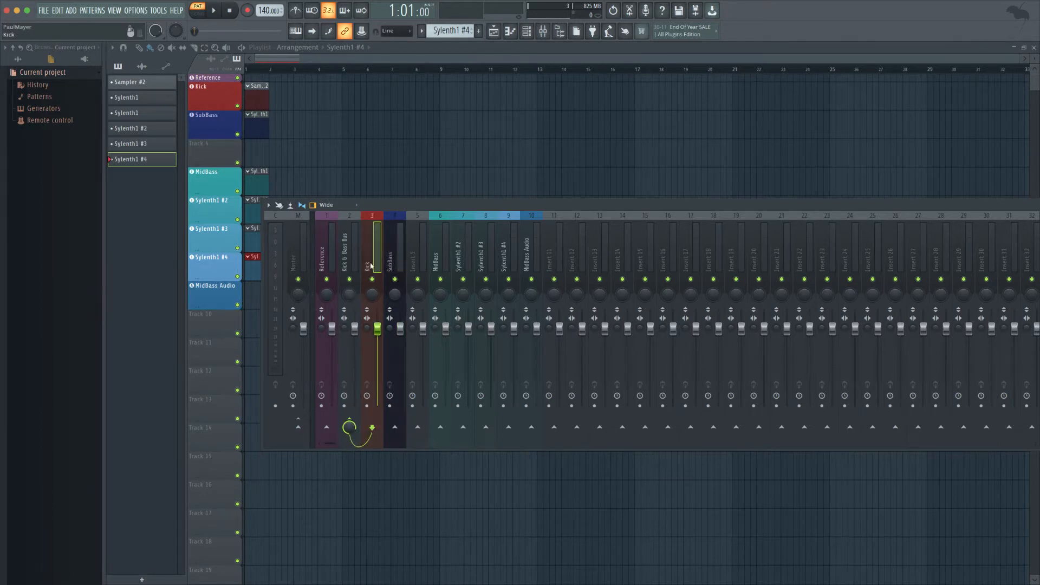
pyautogui.press('Right')
pyautogui.press('Left')
pyautogui.press('Right')
# Route all five MidBass mixer tracks, from MidBass through MidBass Audio, only to the empty insert in front of them.
pyautogui.press('Right')
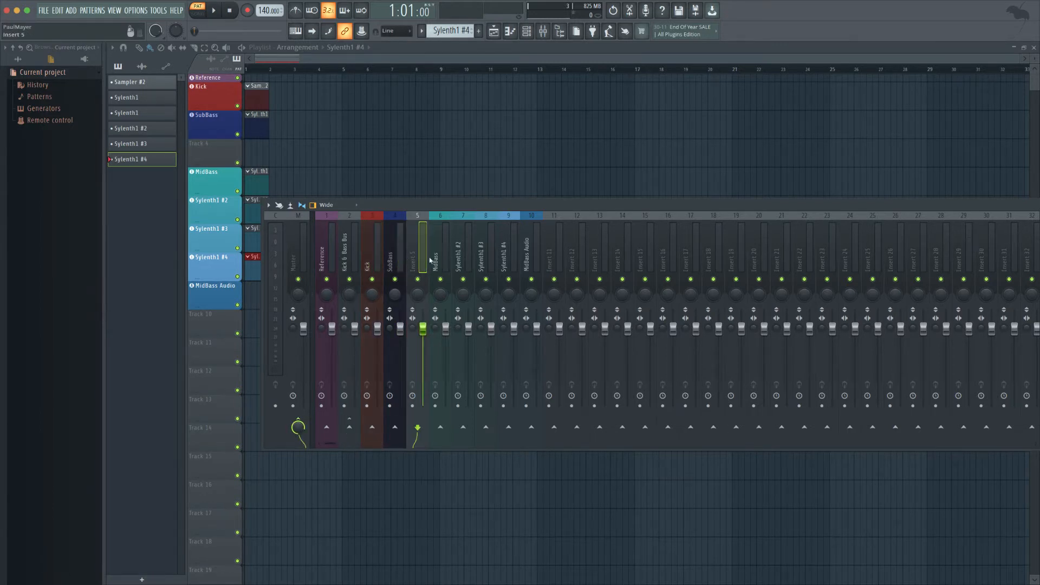
pyautogui.moveTo(531, 252); pyautogui.dragTo(440, 252)
pyautogui.click(425, 240)
pyautogui.rightClick(418, 427)
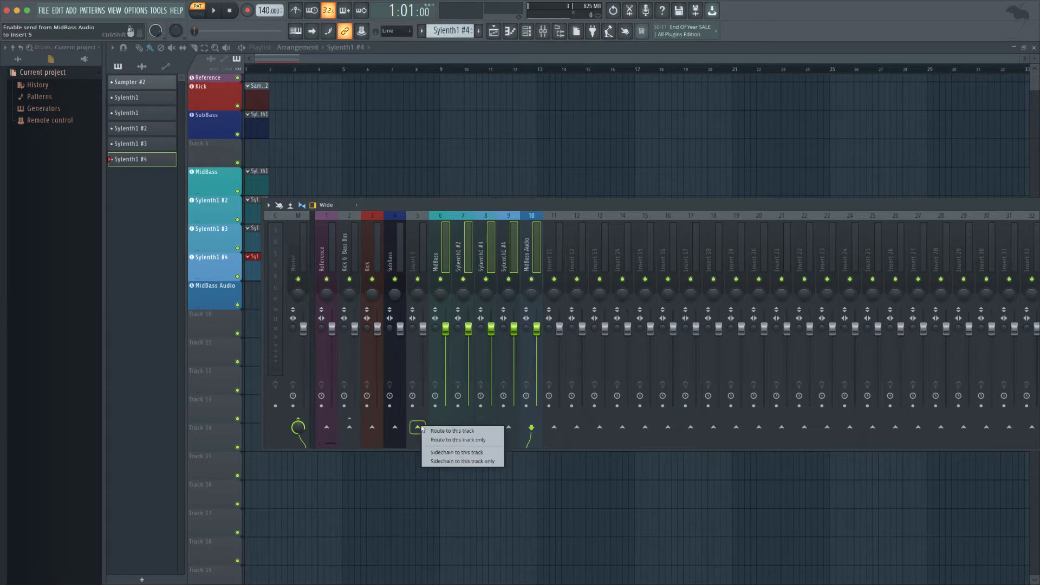
pyautogui.click(439, 430)
pyautogui.moveTo(551, 251); pyautogui.dragTo(436, 262)
# Name the empty mixer track in front of MidBass as MidBass Bus.
pyautogui.click(414, 255)
pyautogui.doubleClick(414, 253)
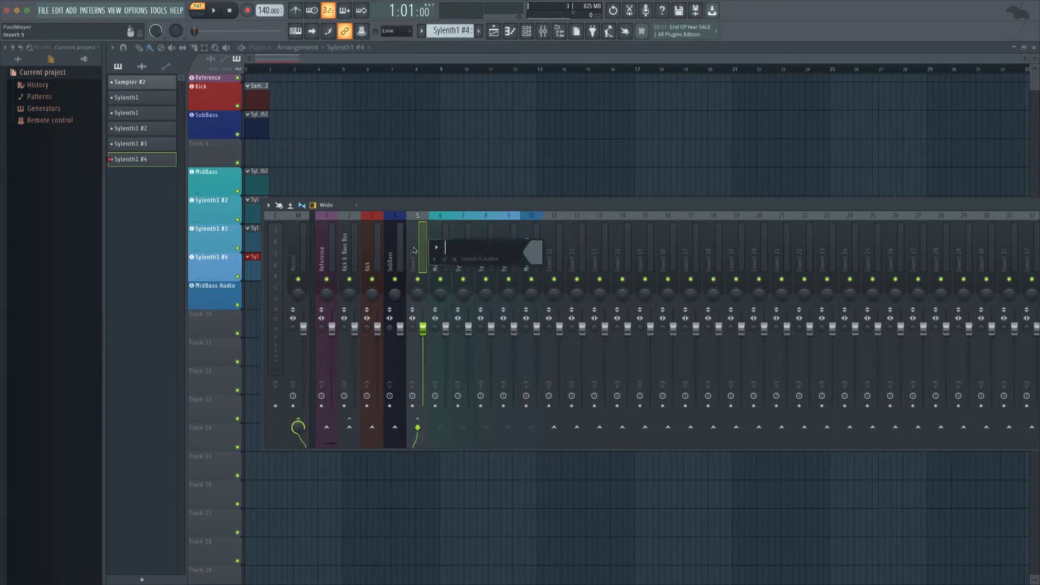
pyautogui.write('MidBass Bus')
pyautogui.press('Return')
# Sidechain the MidBass Bus mixer track to the Kick & Bass Bus and check the routing of the neighbouring tracks.
pyautogui.rightClick(350, 428)
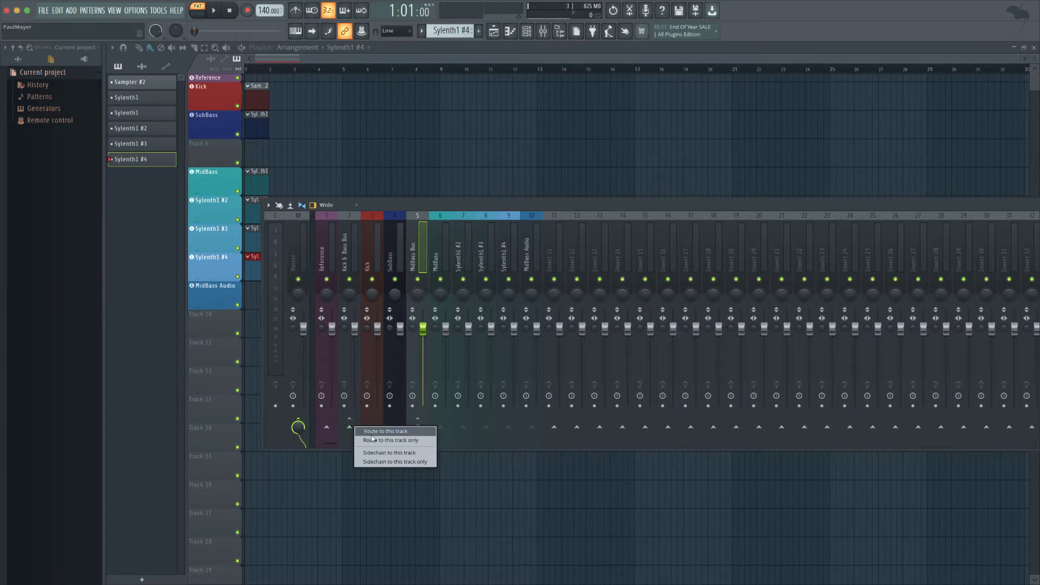
pyautogui.click(382, 453)
pyautogui.click(342, 253)
pyautogui.moveTo(341, 254); pyautogui.dragTo(451, 246)
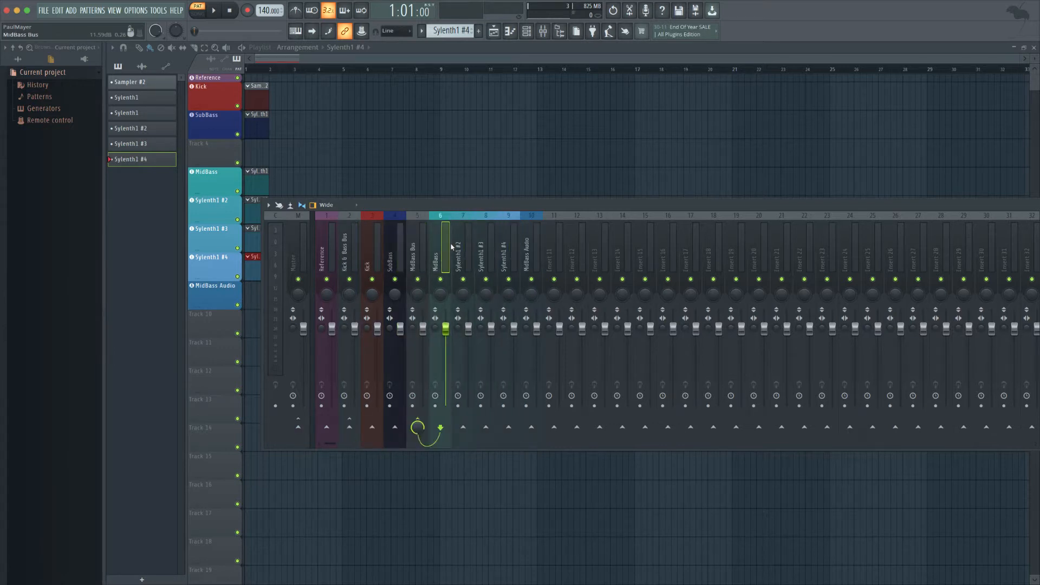
# Rename the mixer tracks Sylenth1 #2, Sylenth1 #3 and Sylenth1 #4 as MidBass 2, MidBass 3 and MidBass 4.
pyautogui.click(460, 248)
pyautogui.press('F2')
pyautogui.write('MidBas')
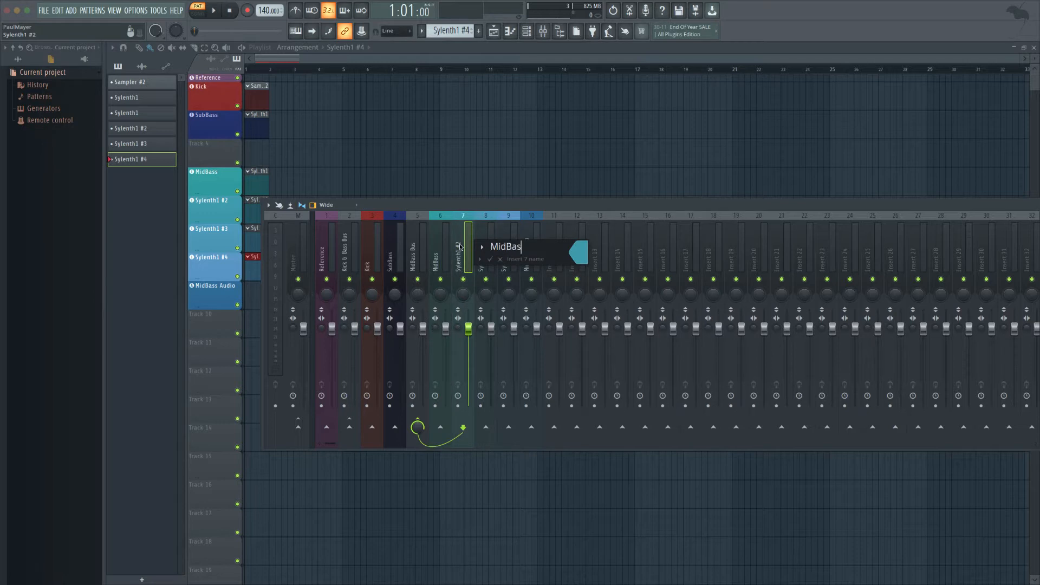
pyautogui.press('Return')
pyautogui.click(487, 252)
pyautogui.press('F2')
pyautogui.write('Mi')
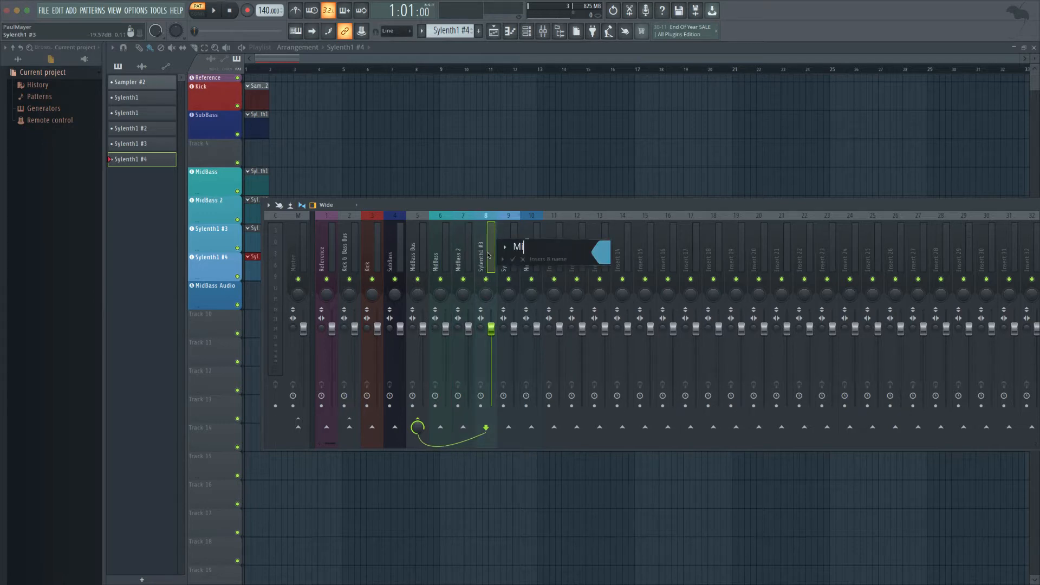
pyautogui.write('dBass 3')
pyautogui.press('Return')
pyautogui.click(509, 255)
pyautogui.press('F2')
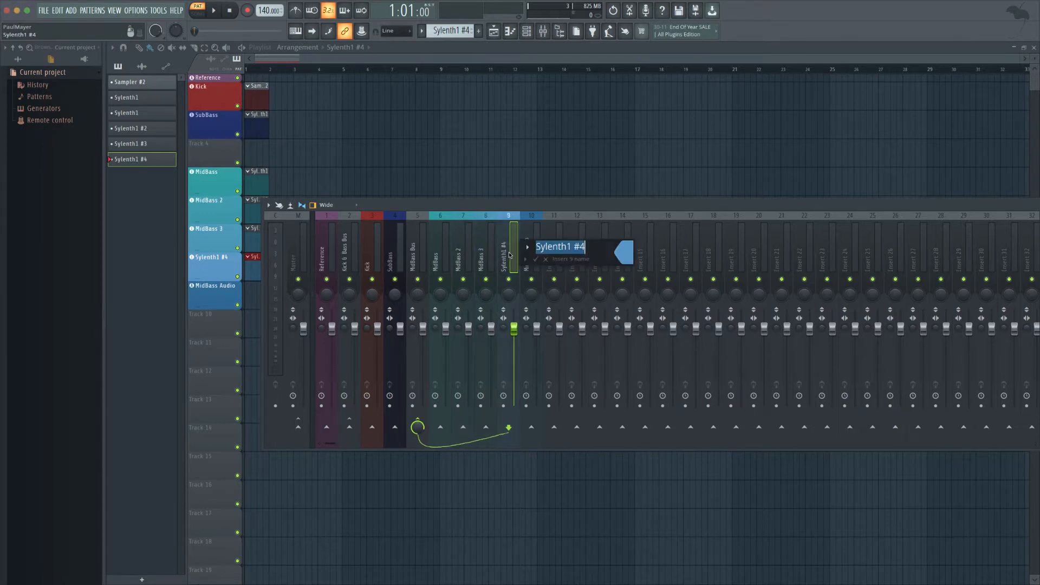
pyautogui.write('MidBass 4')
pyautogui.press('Return')
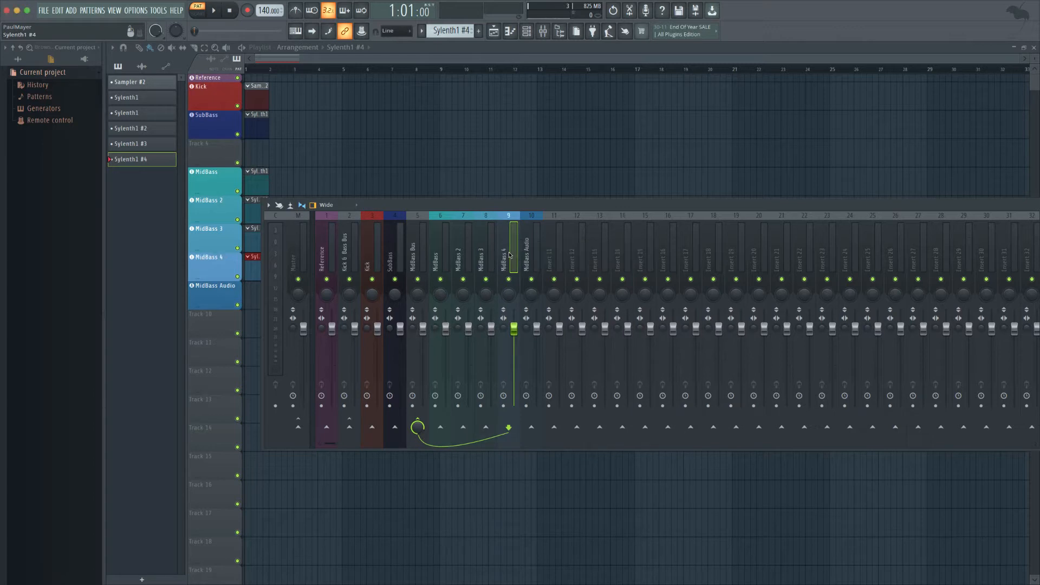
pyautogui.click(532, 249)
# Group the five MidBass playlist tracks under the empty Track 4 and test collapsing and expanding the group.
pyautogui.press('F9')
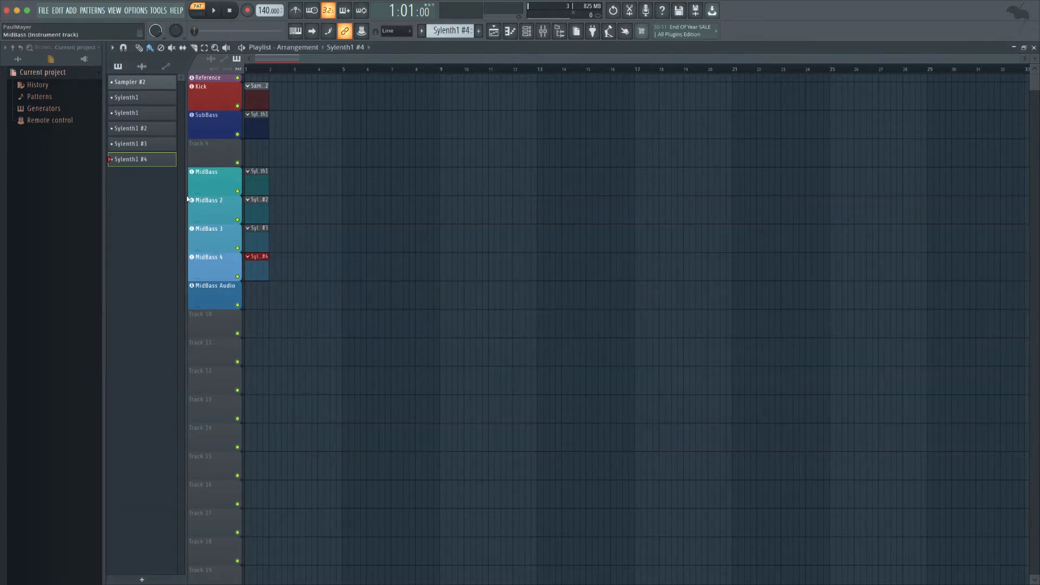
pyautogui.keyDown('shift'); pyautogui.click(225, 194); pyautogui.keyUp('shift')
pyautogui.keyDown('shift'); pyautogui.click(219, 220); pyautogui.keyUp('shift')
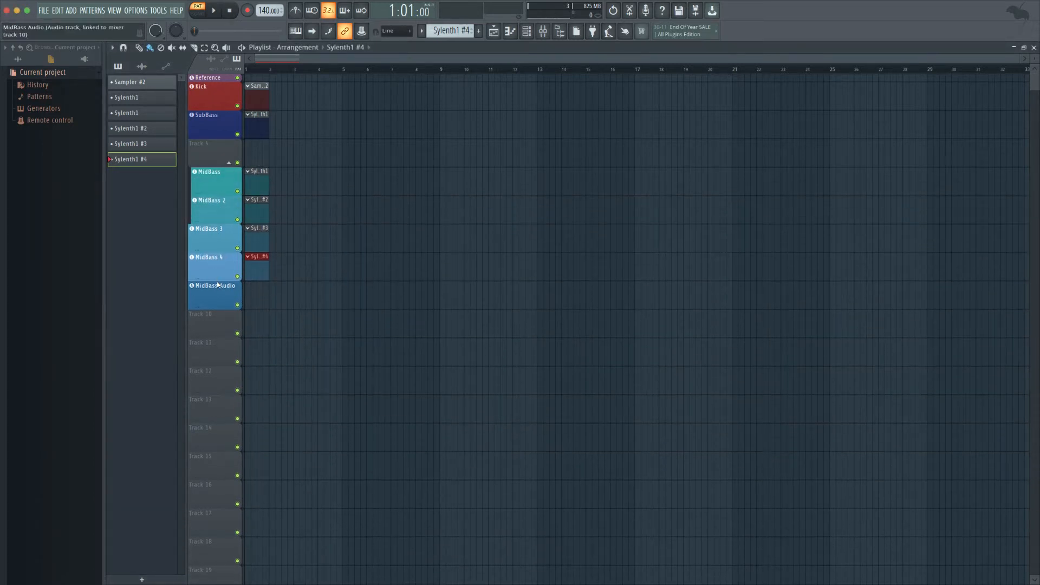
pyautogui.keyDown('shift'); pyautogui.click(219, 251); pyautogui.keyUp('shift')
pyautogui.keyDown('shift'); pyautogui.click(217, 308); pyautogui.keyUp('shift')
pyautogui.click(228, 162)
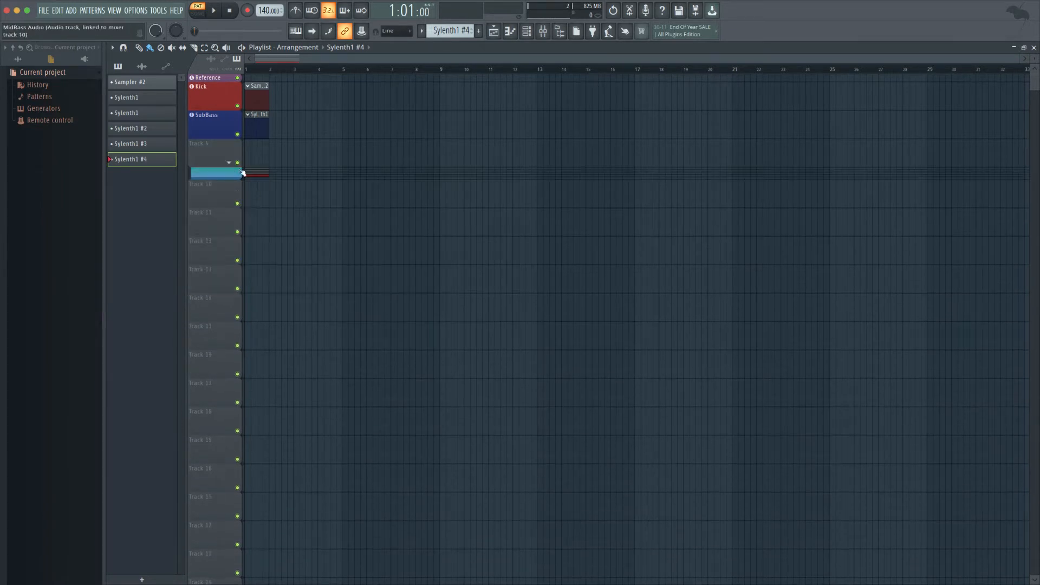
pyautogui.click(239, 166)
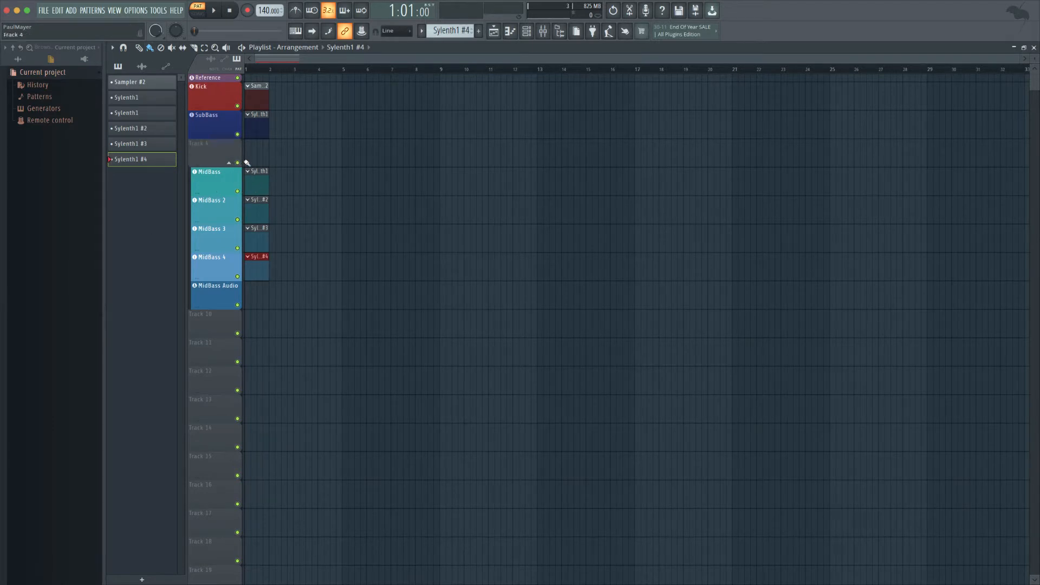
# Name the group's parent playlist track MidBasses.
pyautogui.doubleClick(210, 149)
pyautogui.write('MidBasses')
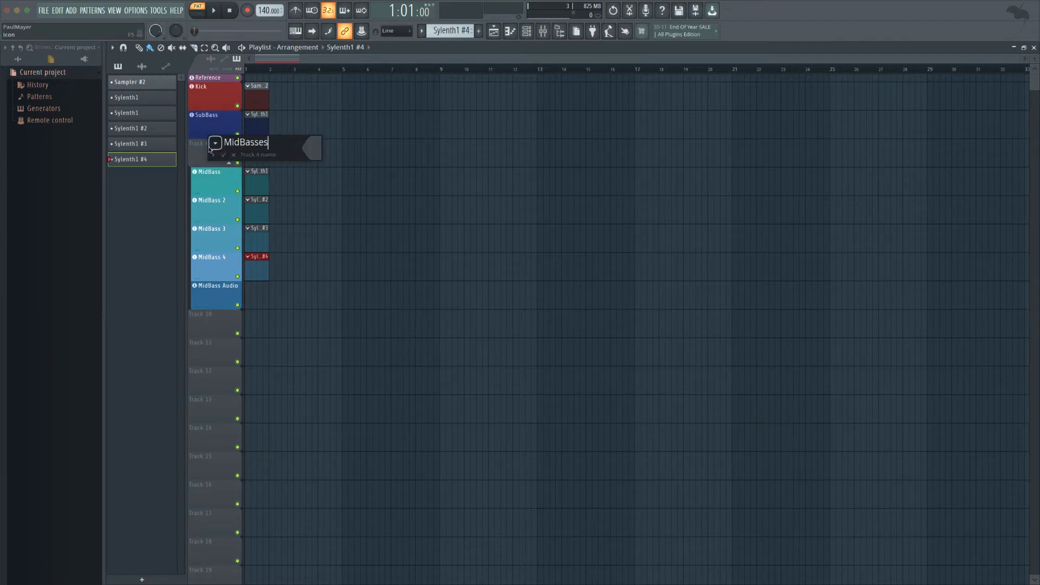
pyautogui.press('Return')
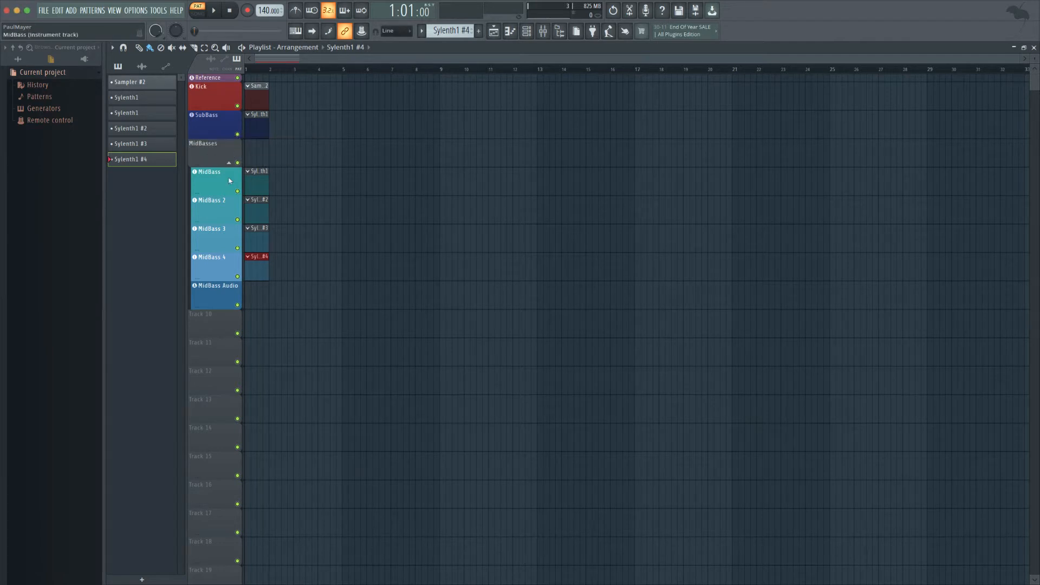
# Colour the MidBasses parent track a medium blue and collapse its group.
pyautogui.doubleClick(223, 153)
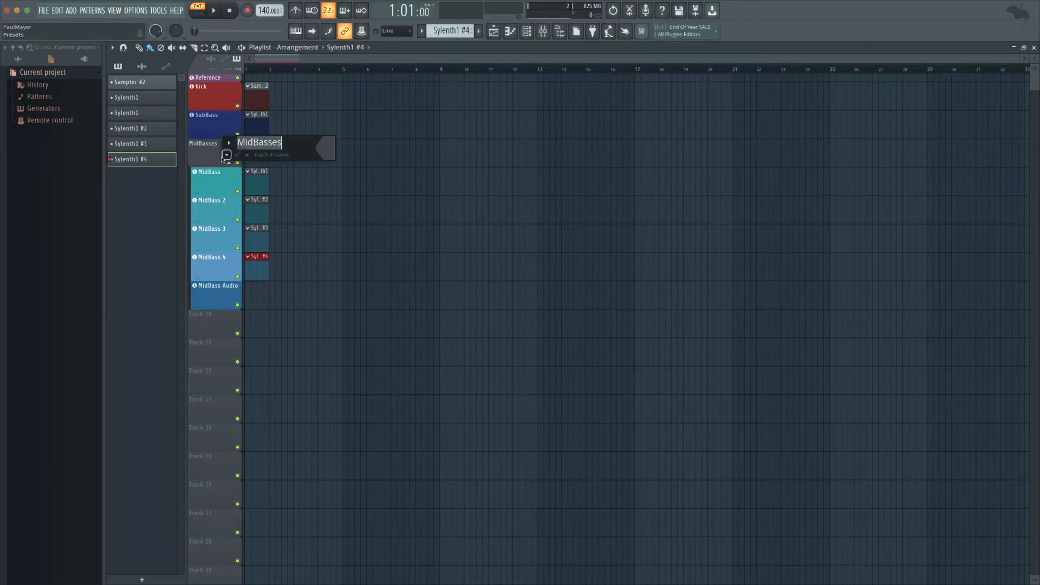
pyautogui.click(325, 148)
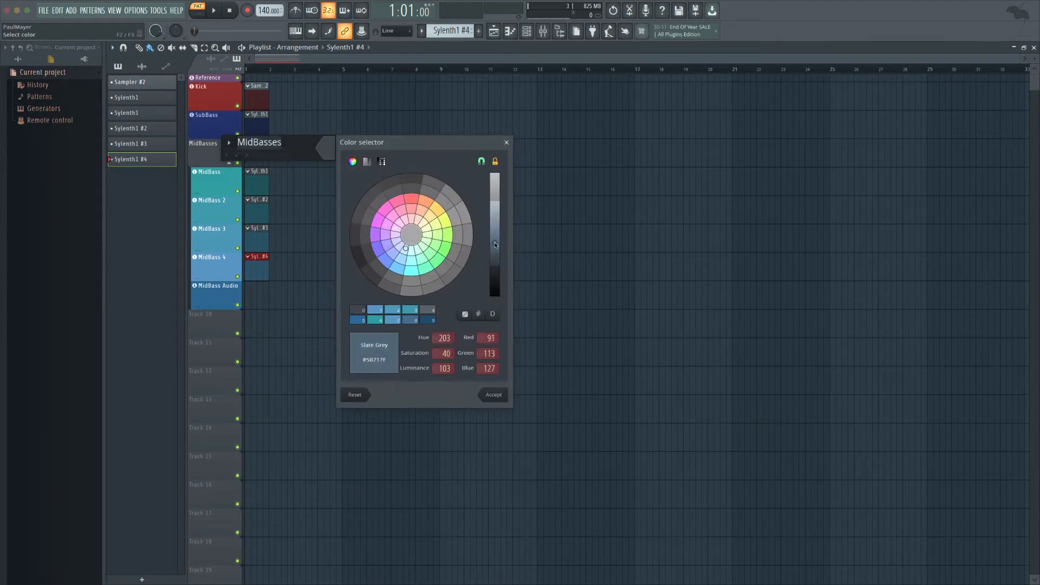
pyautogui.click(412, 271)
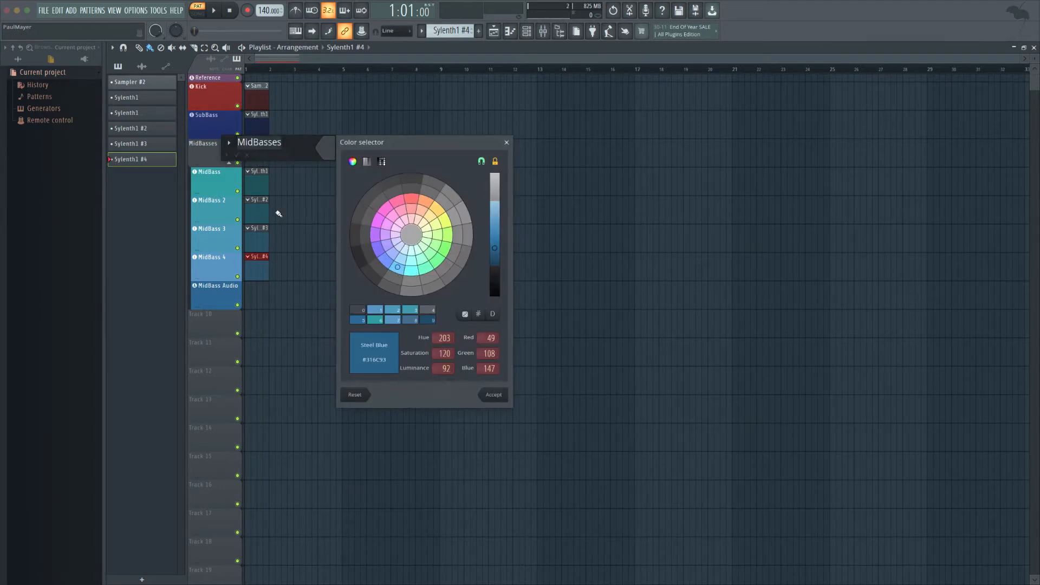
pyautogui.press('Return')
pyautogui.press('Return')
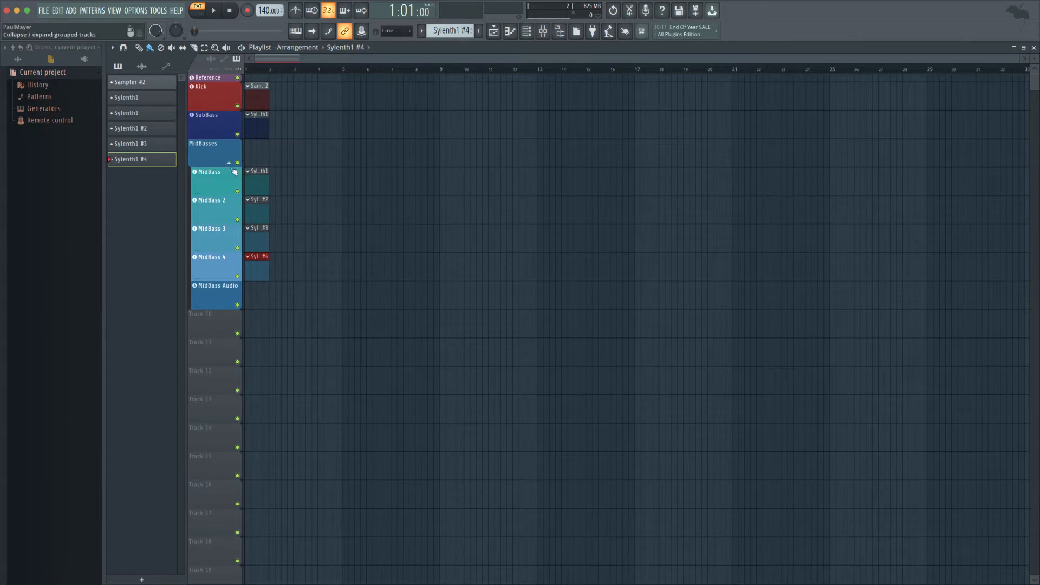
pyautogui.click(228, 163)
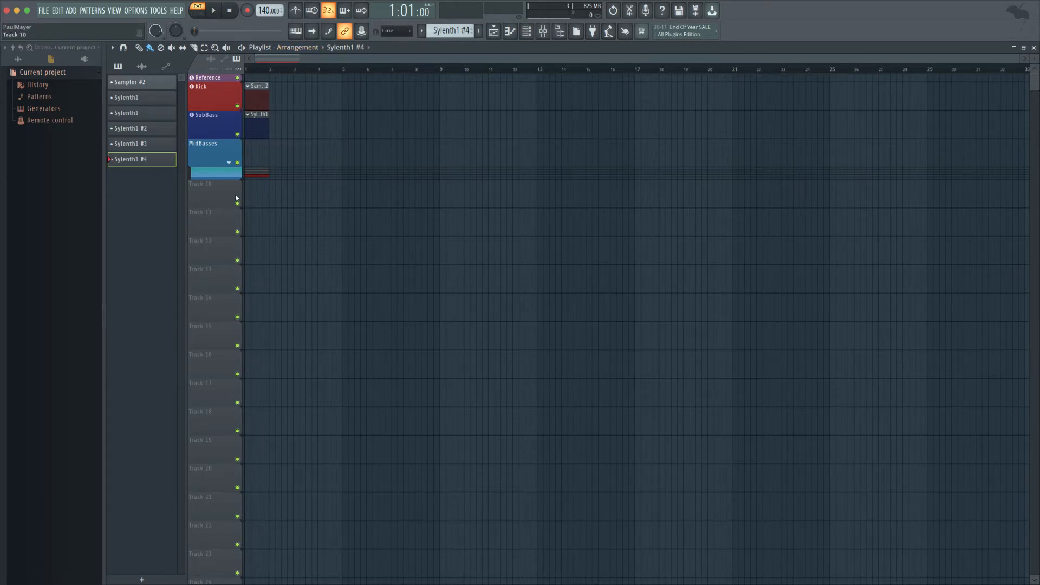
pyautogui.rightClick(209, 200)
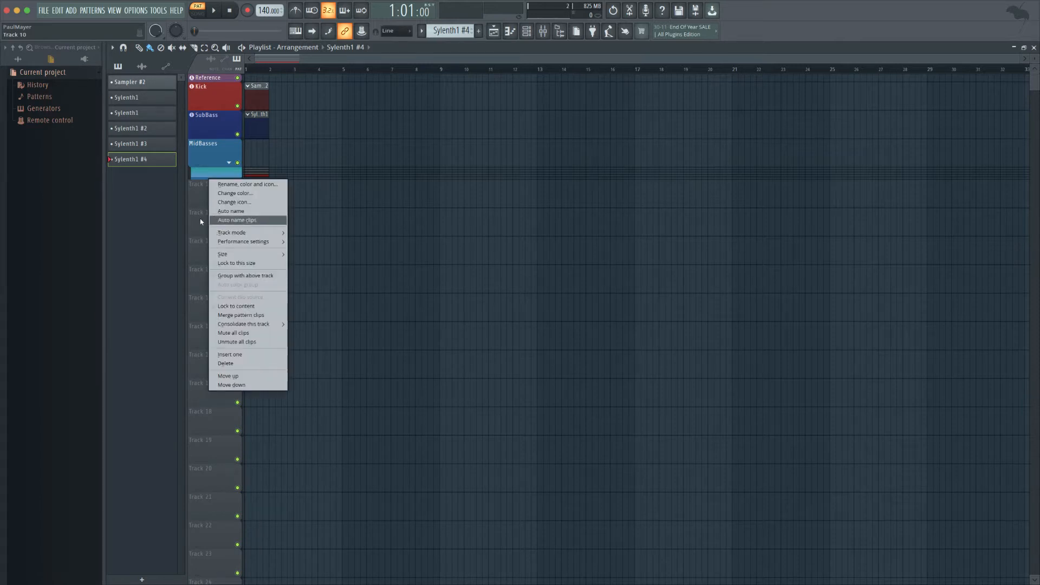
pyautogui.click(200, 221)
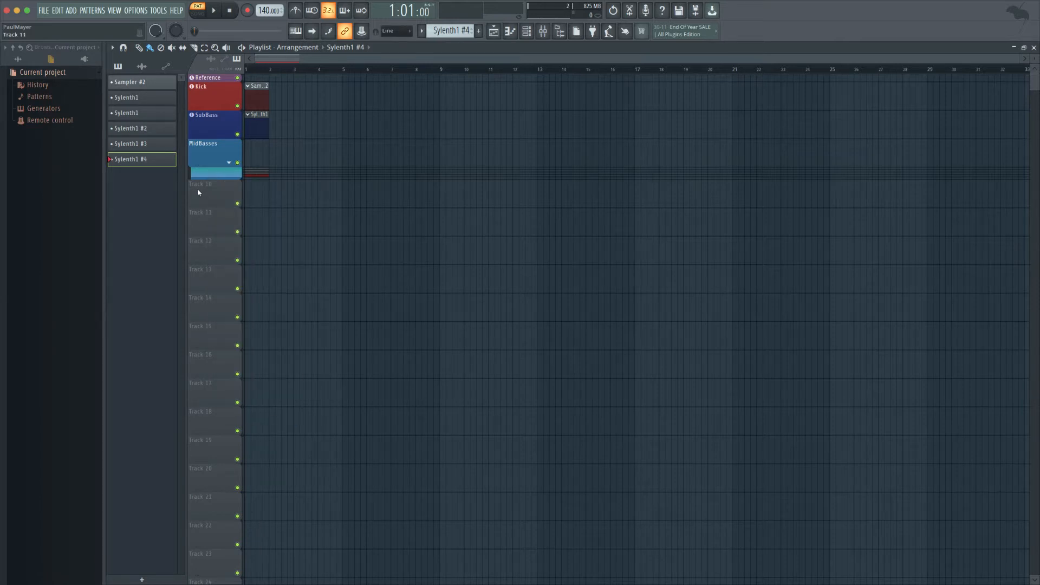
pyautogui.rightClick(210, 231)
pyautogui.click(202, 229)
# Turn playlist Track 11 into an instrument track with a new Sampler and name it Clap.
pyautogui.rightClick(201, 227)
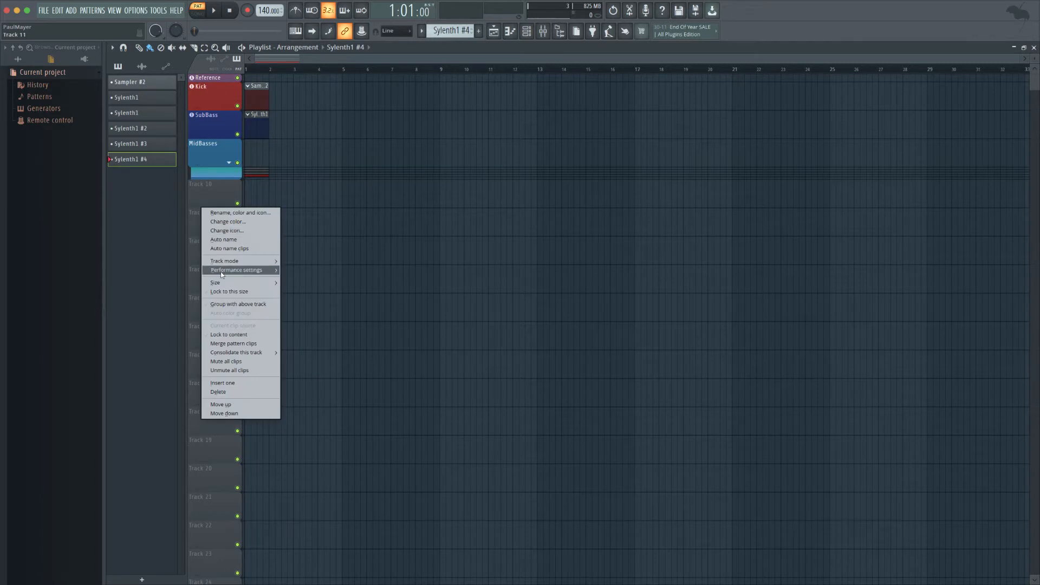
pyautogui.moveTo(225, 264)
pyautogui.moveTo(311, 279)
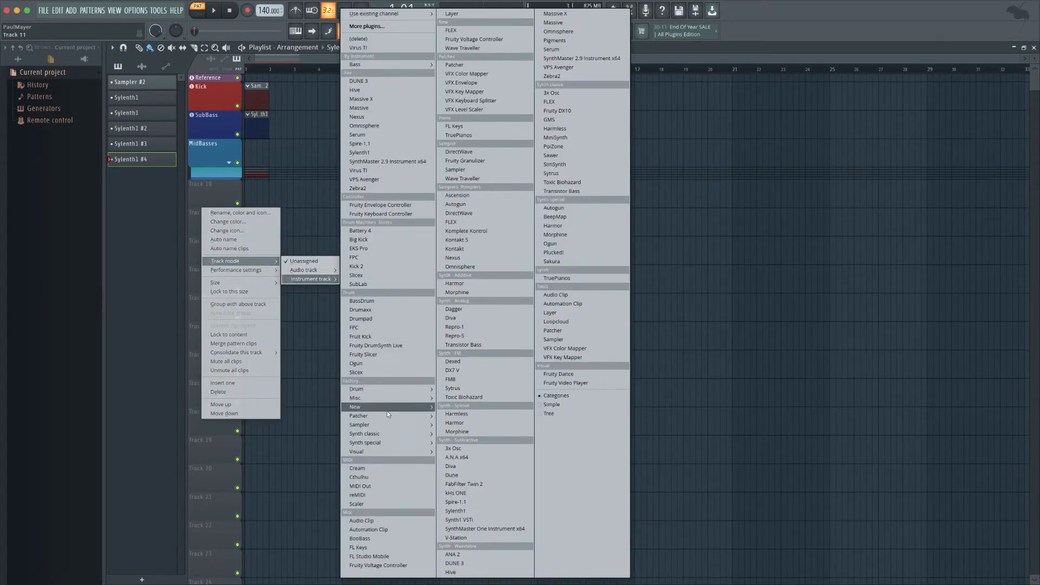
pyautogui.moveTo(431, 426)
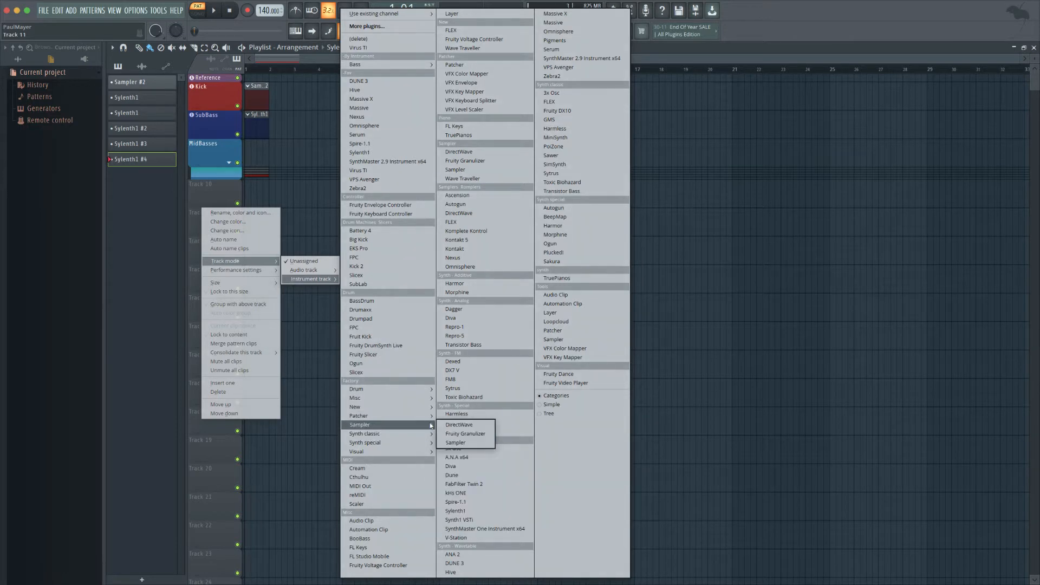
pyautogui.click(456, 442)
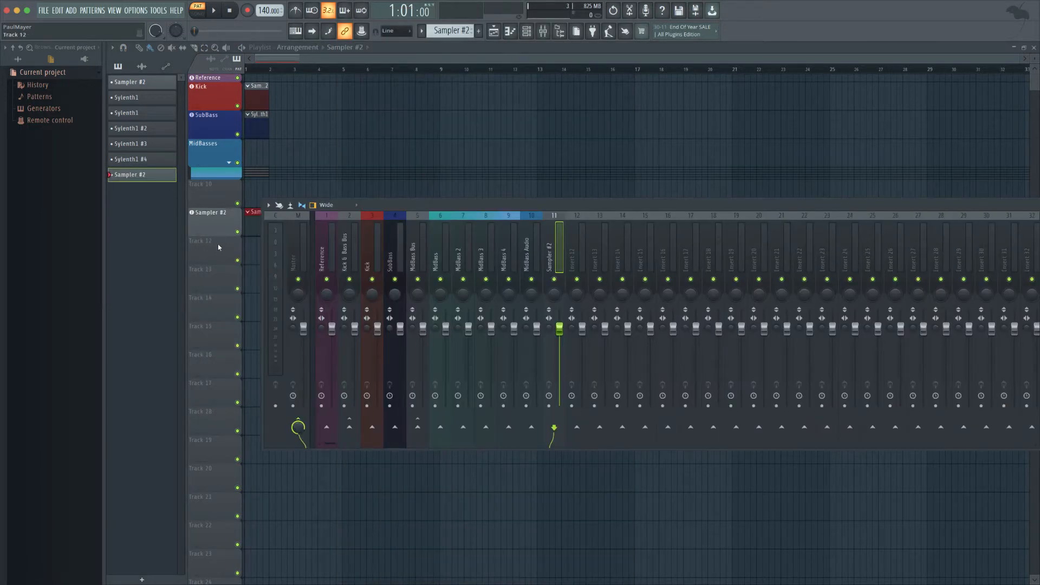
pyautogui.doubleClick(217, 223)
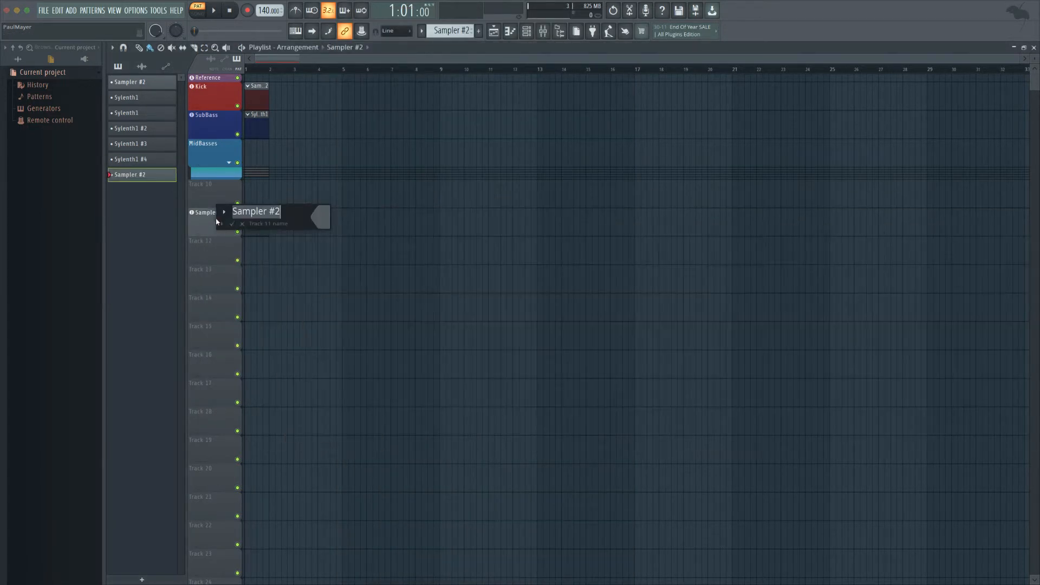
pyautogui.write('Clap')
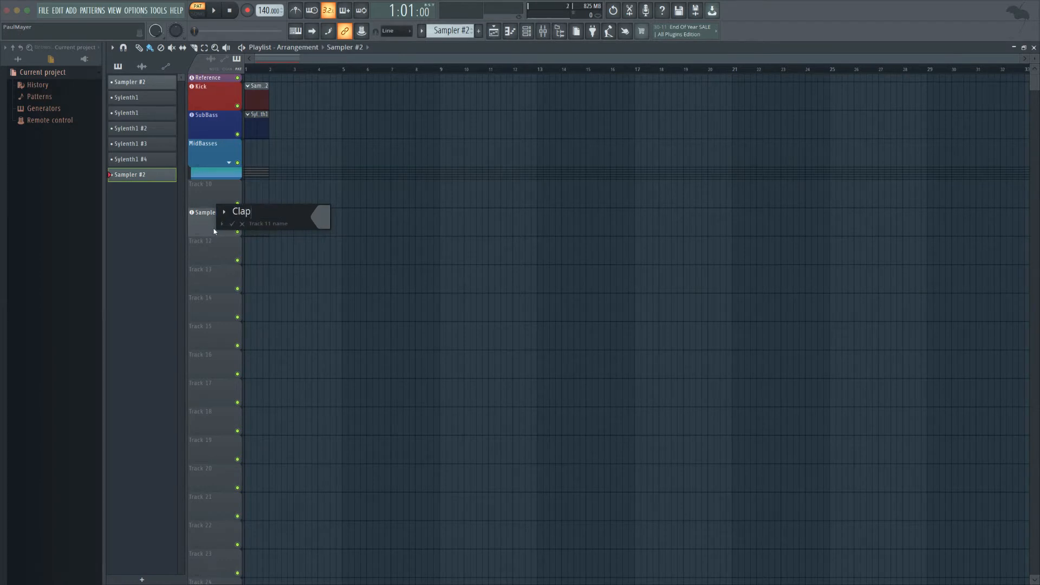
pyautogui.press('Return')
# Turn playlist Track 12 into an instrument track with a new Sampler and name it OH 1.
pyautogui.rightClick(219, 239)
pyautogui.moveTo(243, 290)
pyautogui.moveTo(330, 309)
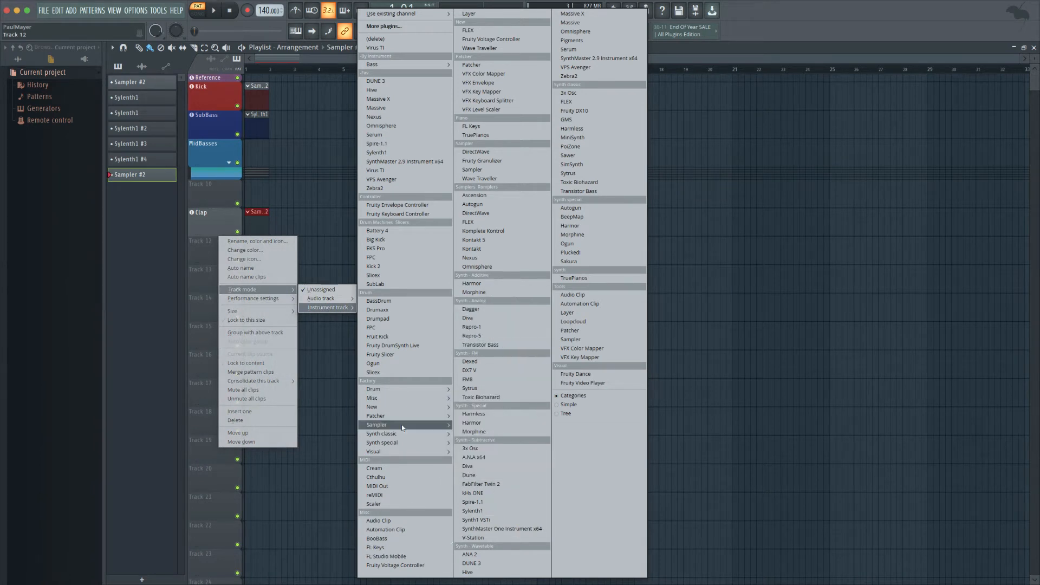
pyautogui.moveTo(402, 428)
pyautogui.click(478, 442)
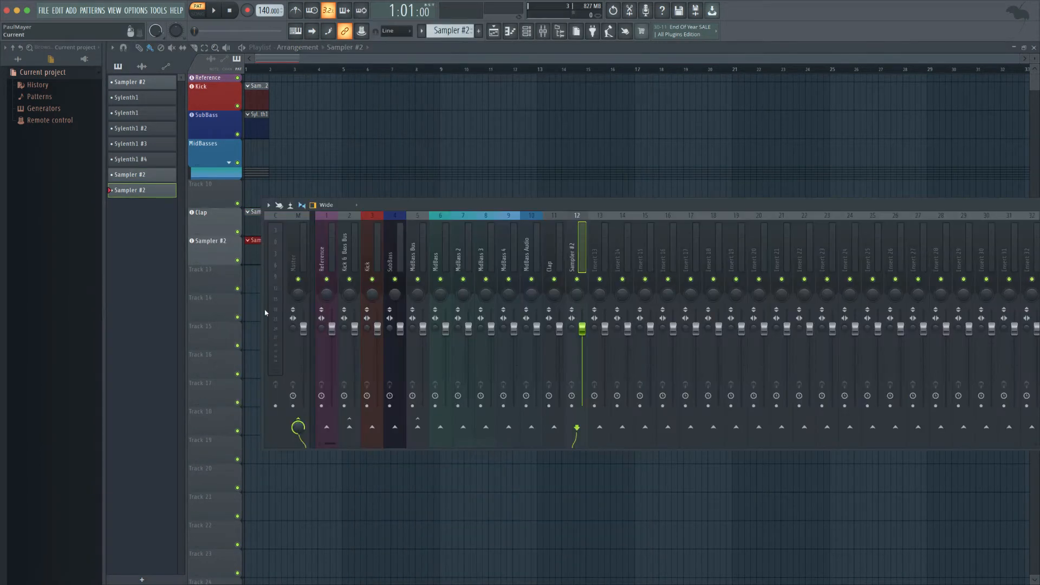
pyautogui.doubleClick(223, 248)
pyautogui.write('OH 1')
pyautogui.press('Return')
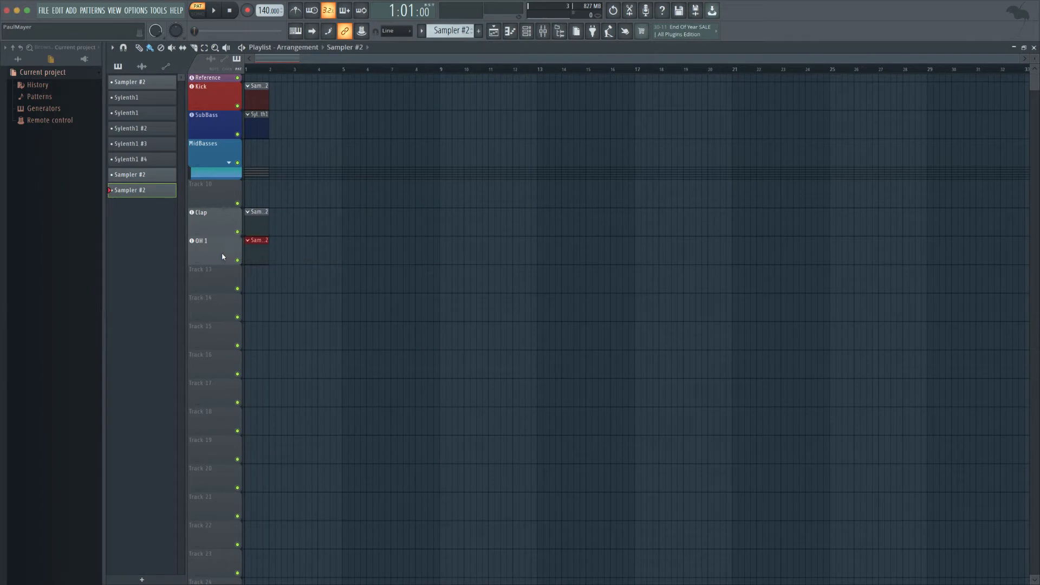
# Turn playlist Track 13 into an instrument track with a new Sampler and name it CH 1.
pyautogui.rightClick(229, 286)
pyautogui.moveTo(271, 319)
pyautogui.moveTo(330, 336)
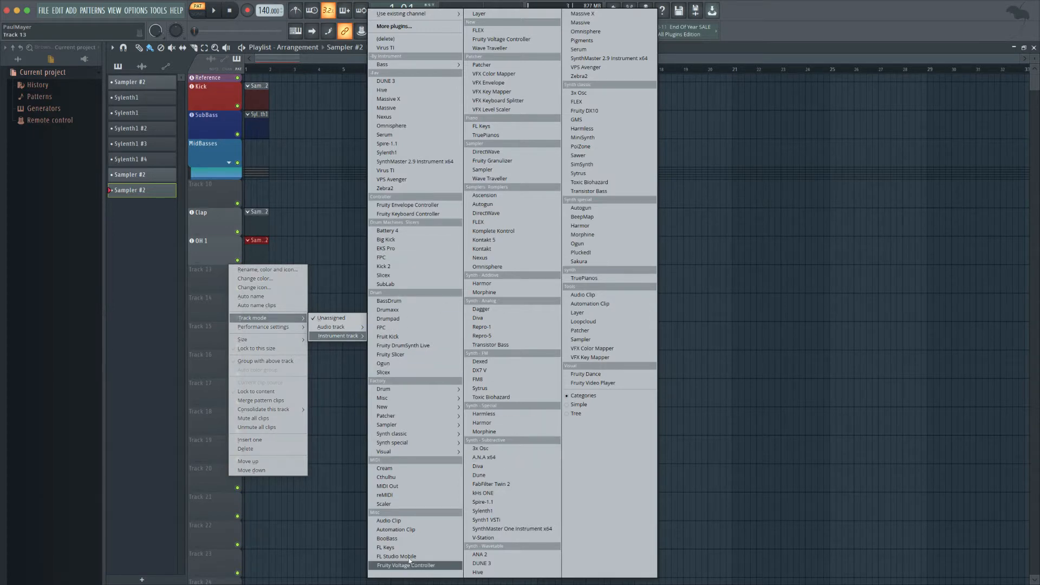
pyautogui.moveTo(412, 425)
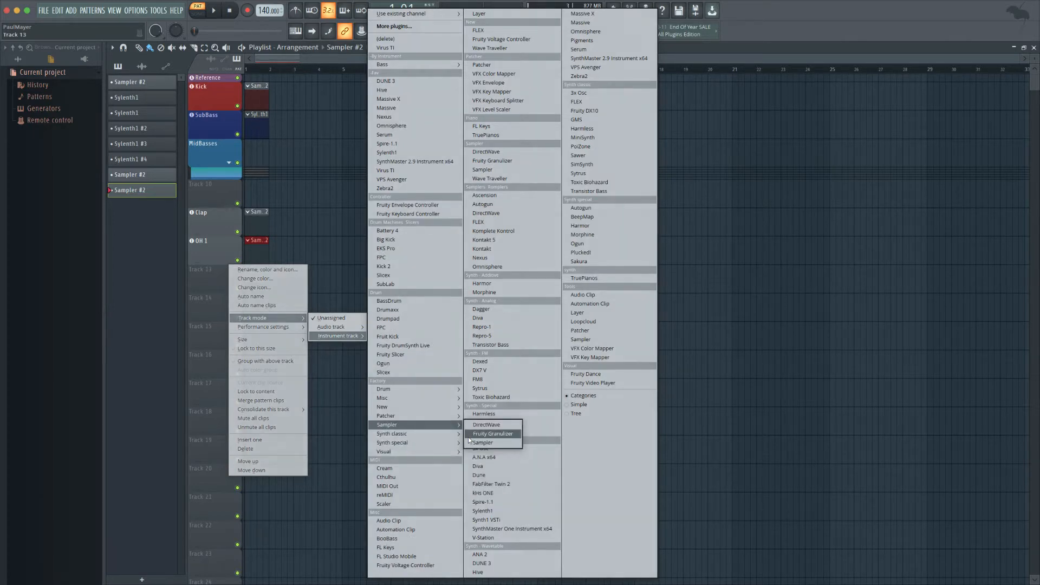
pyautogui.click(479, 443)
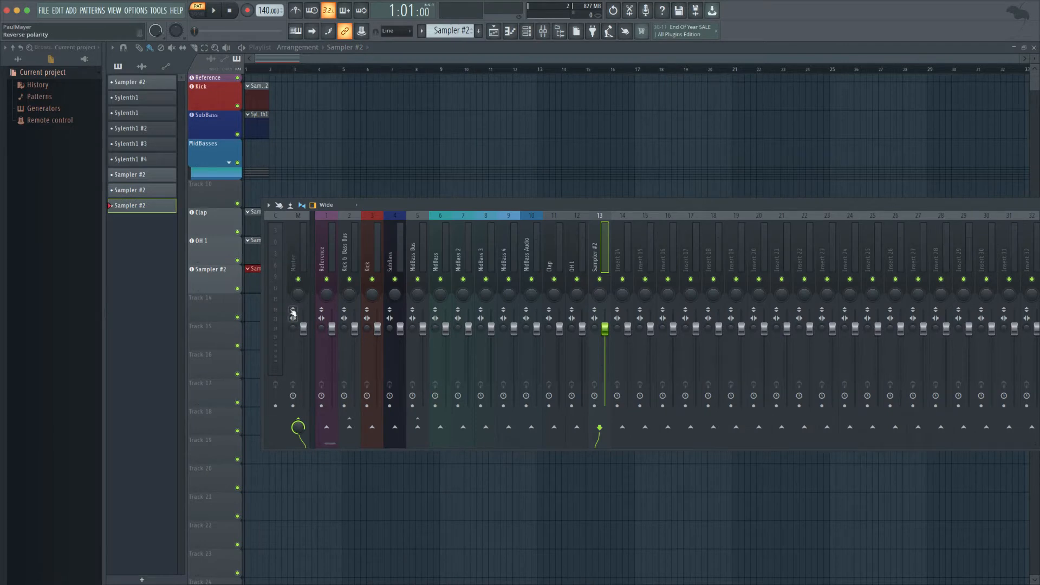
pyautogui.click(228, 287)
pyautogui.doubleClick(216, 283)
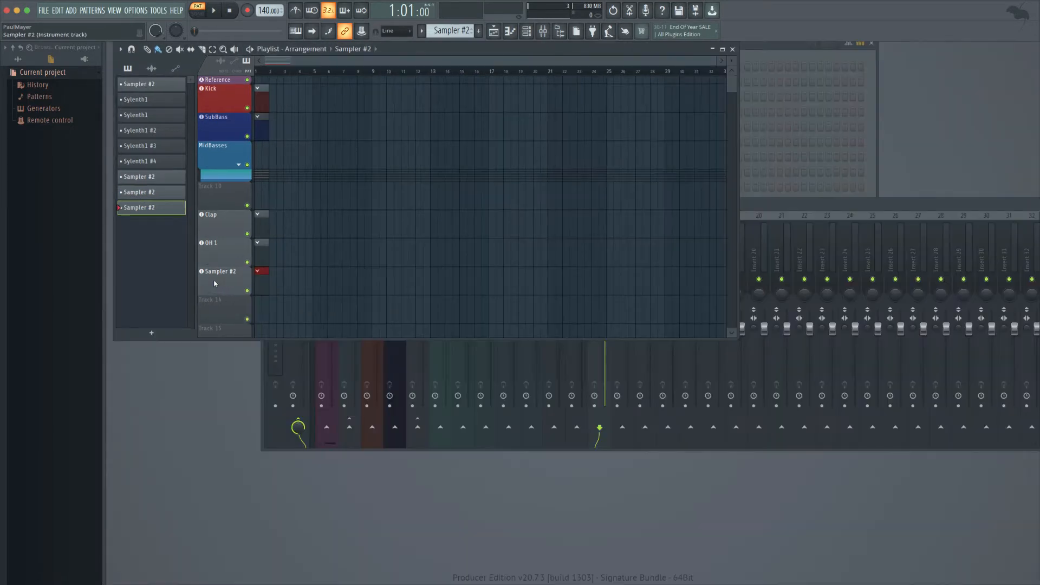
pyautogui.doubleClick(215, 282)
pyautogui.middleClick(214, 282)
pyautogui.write('CH 1')
pyautogui.press('Return')
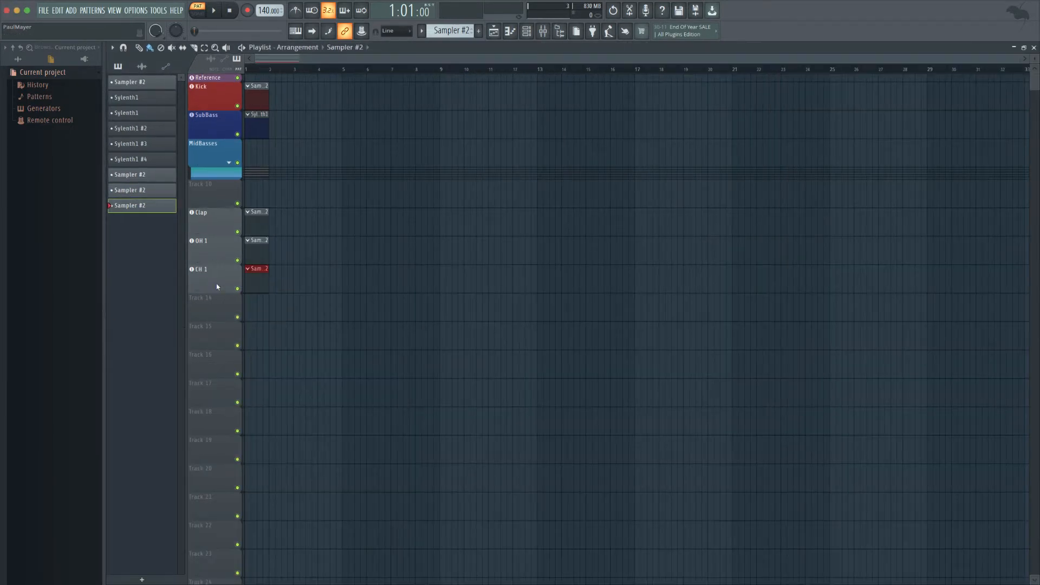
# Turn playlist Track 14 into an instrument track with a new Sampler and name it CH 2.
pyautogui.rightClick(220, 293)
pyautogui.moveTo(282, 351)
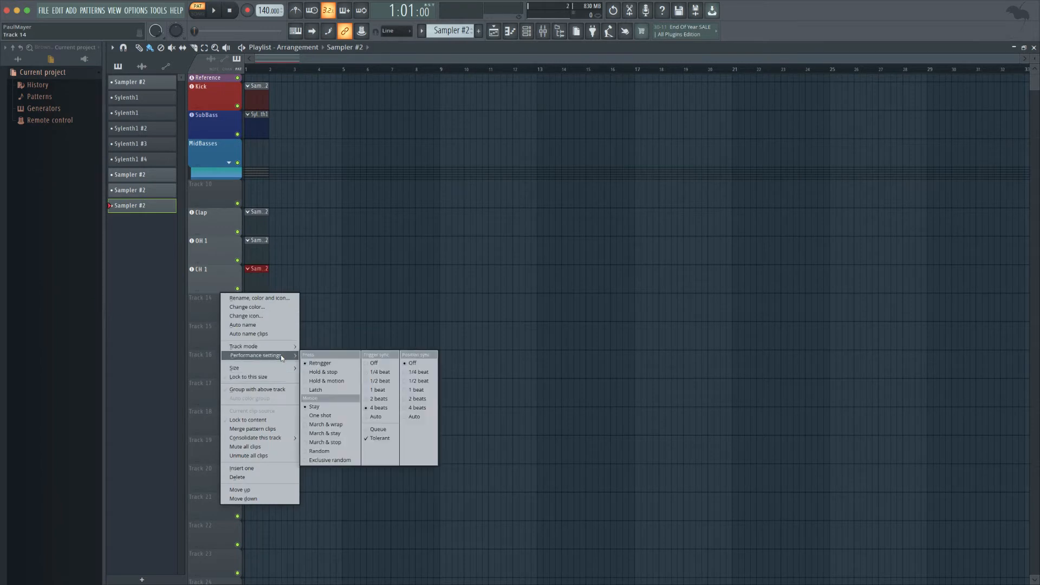
pyautogui.moveTo(328, 364)
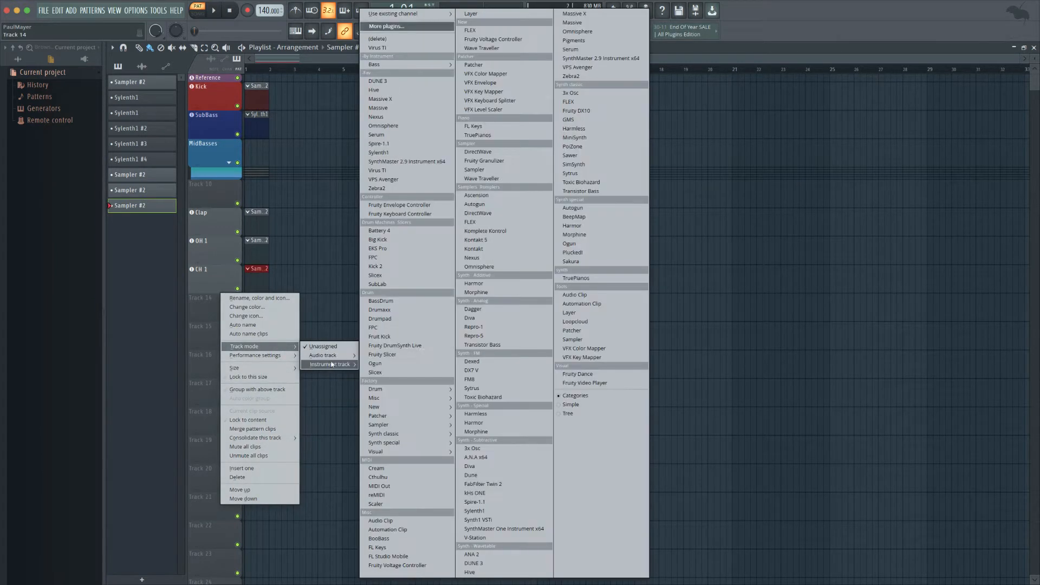
pyautogui.moveTo(396, 425)
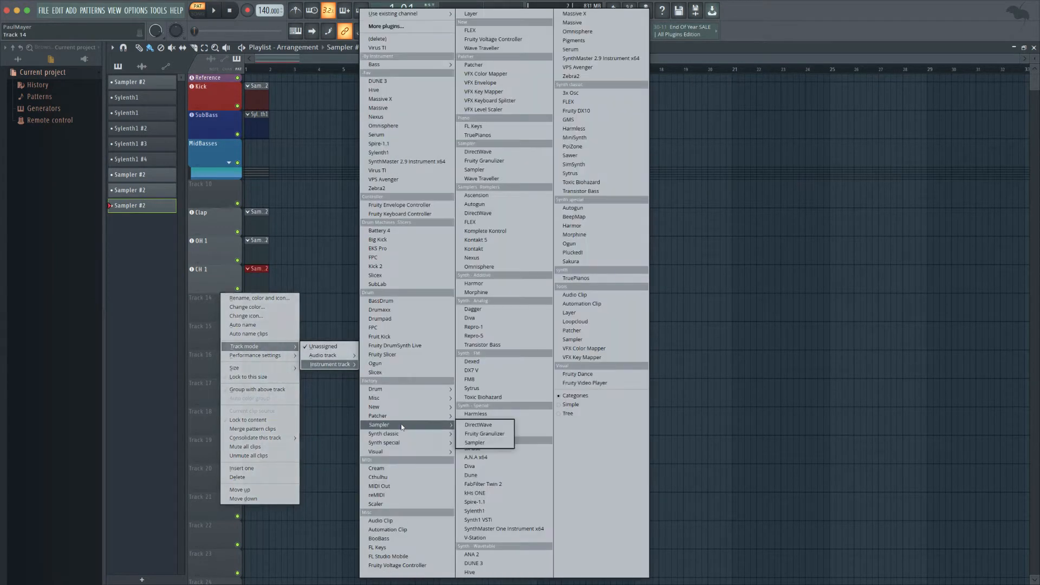
pyautogui.click(487, 437)
pyautogui.doubleClick(218, 306)
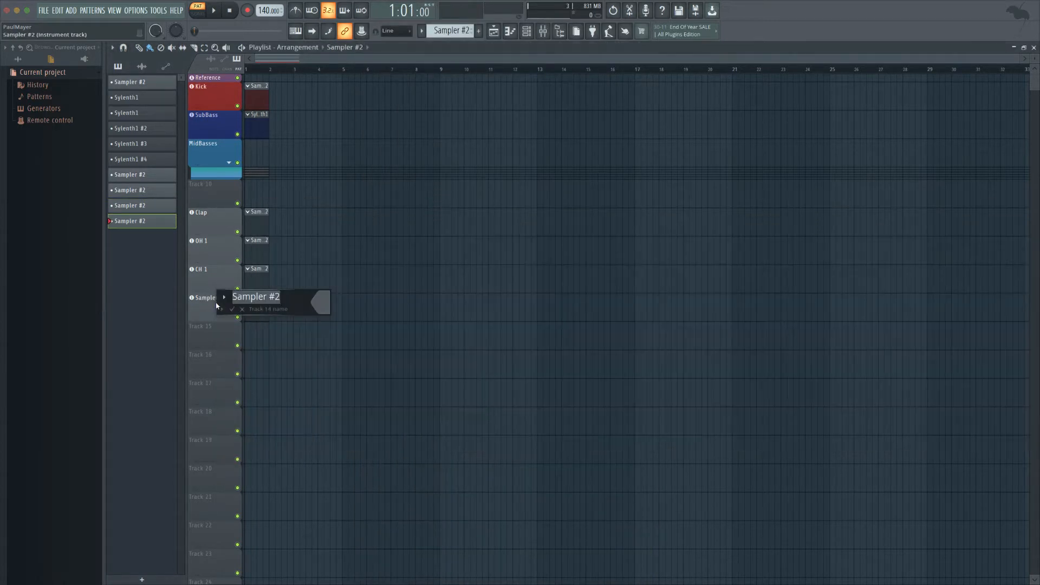
pyautogui.write('CH 2')
pyautogui.press('Return')
# Turn playlist Track 15 into an instrument track with a new Sampler and name it Ride.
pyautogui.rightClick(218, 329)
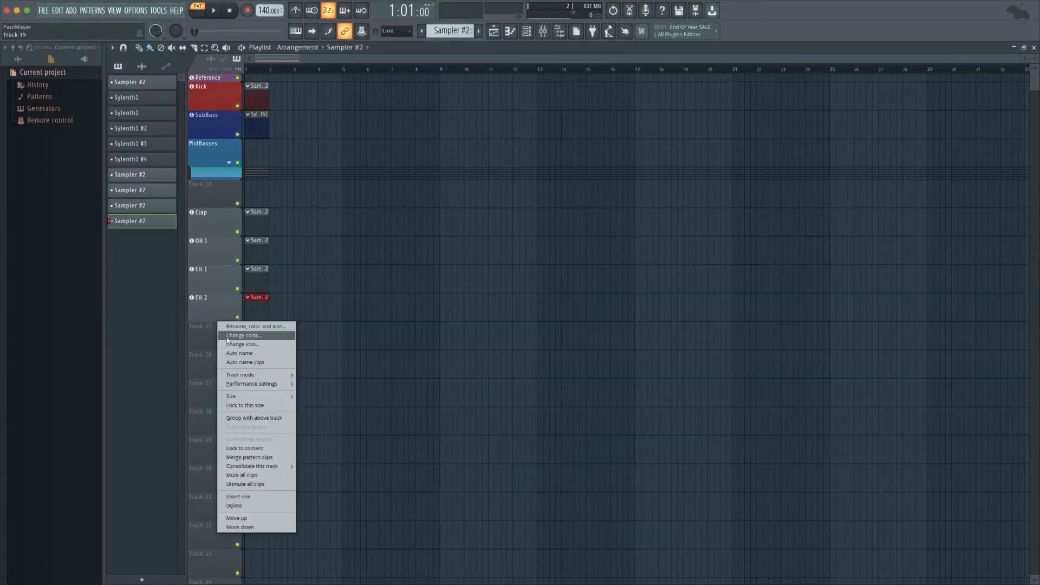
pyautogui.moveTo(263, 375)
pyautogui.moveTo(336, 392)
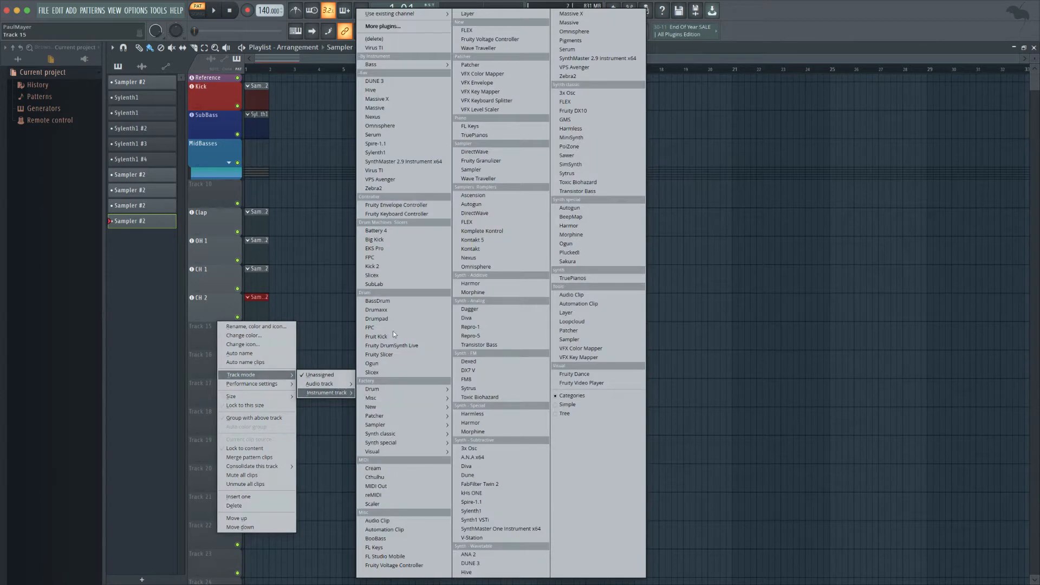
pyautogui.moveTo(417, 429)
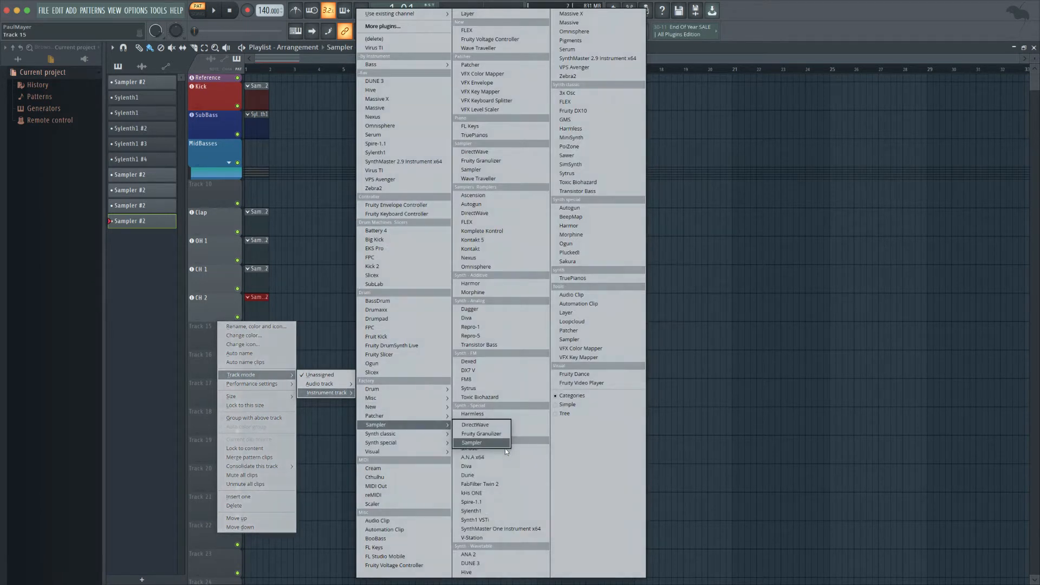
pyautogui.click(491, 445)
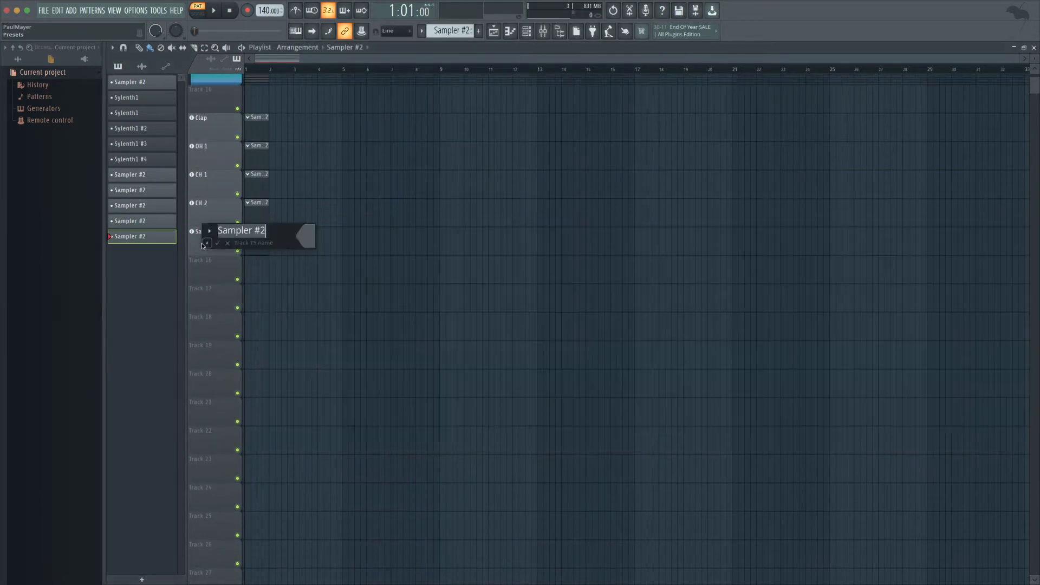
pyautogui.write('Ride')
pyautogui.press('Return')
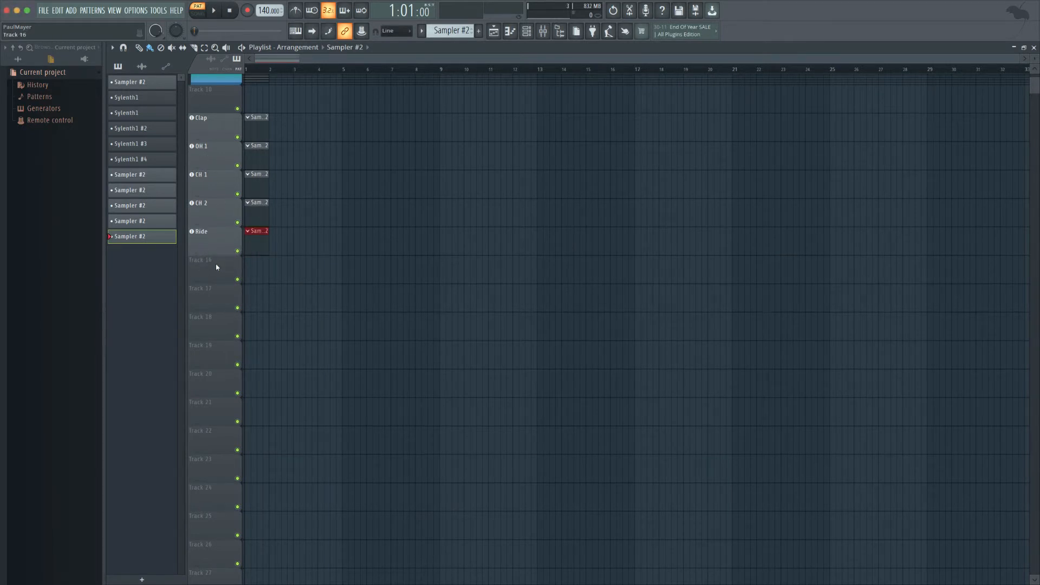
# Turn playlist Track 16, below Ride, into an instrument track with a new Slicex and close the plugin window.
pyautogui.scroll(3, 206, 272)
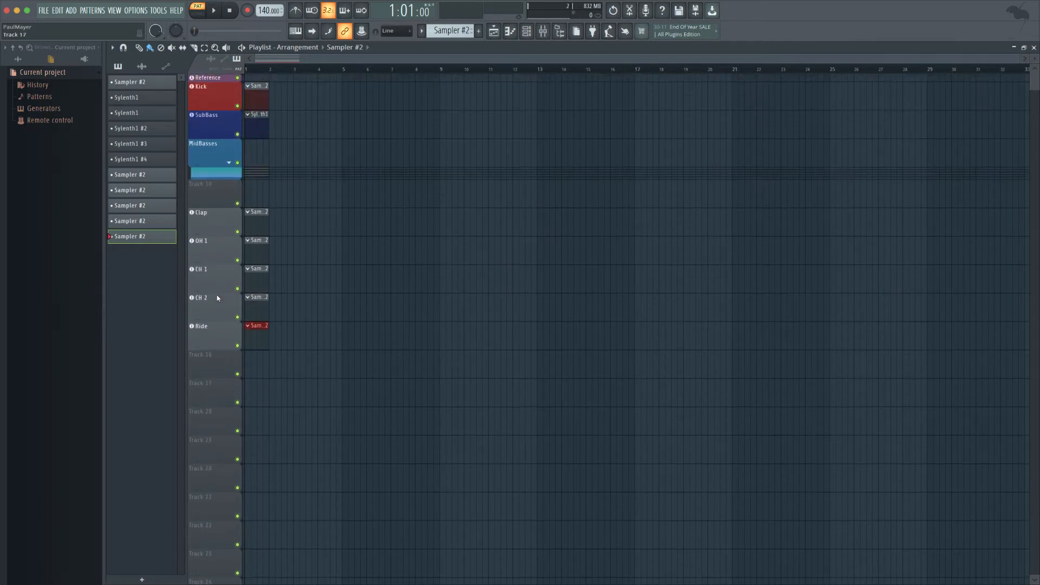
pyautogui.rightClick(215, 367)
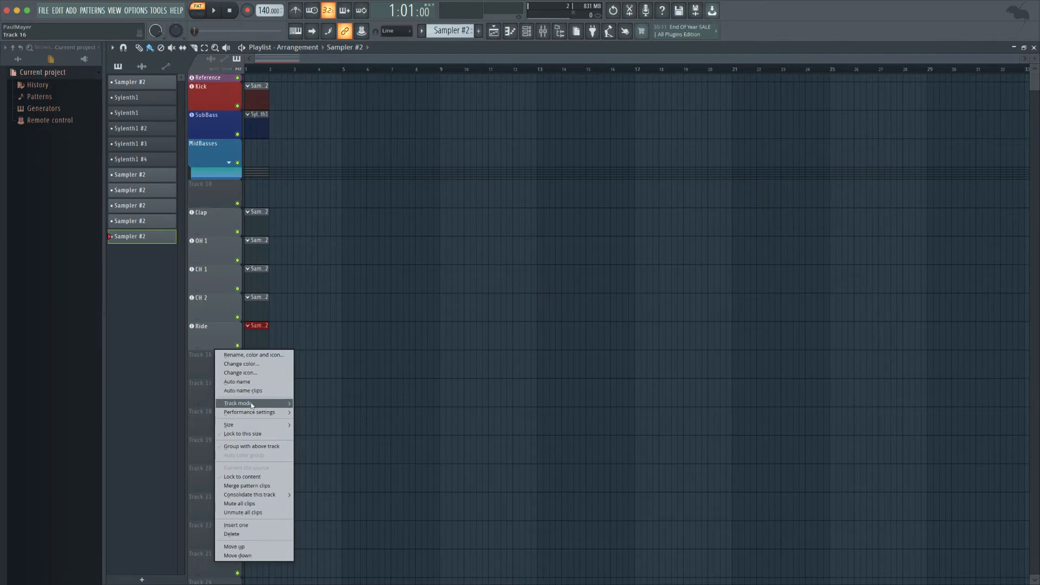
pyautogui.moveTo(250, 403)
pyautogui.moveTo(306, 425)
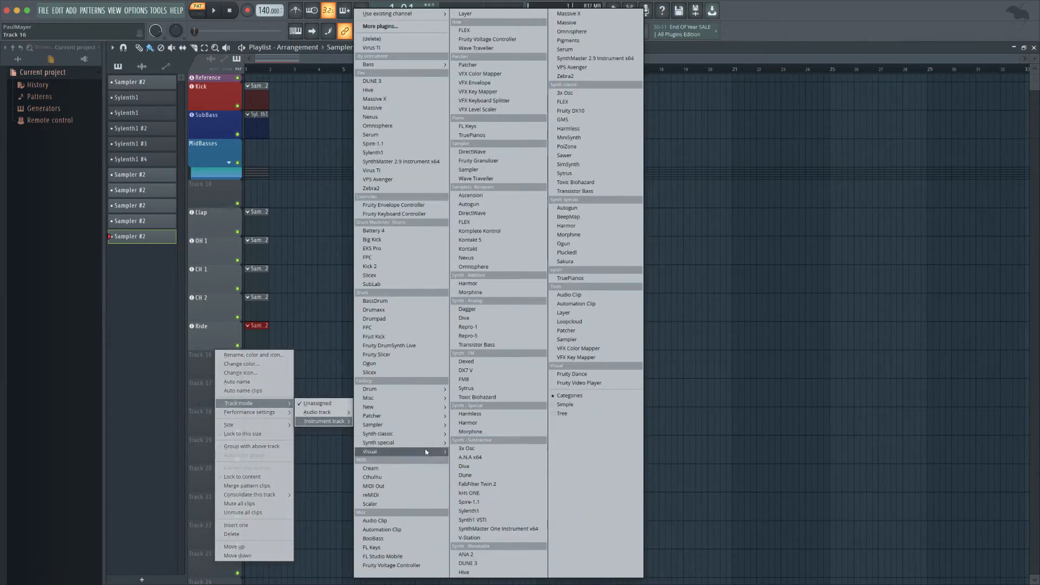
pyautogui.moveTo(441, 397)
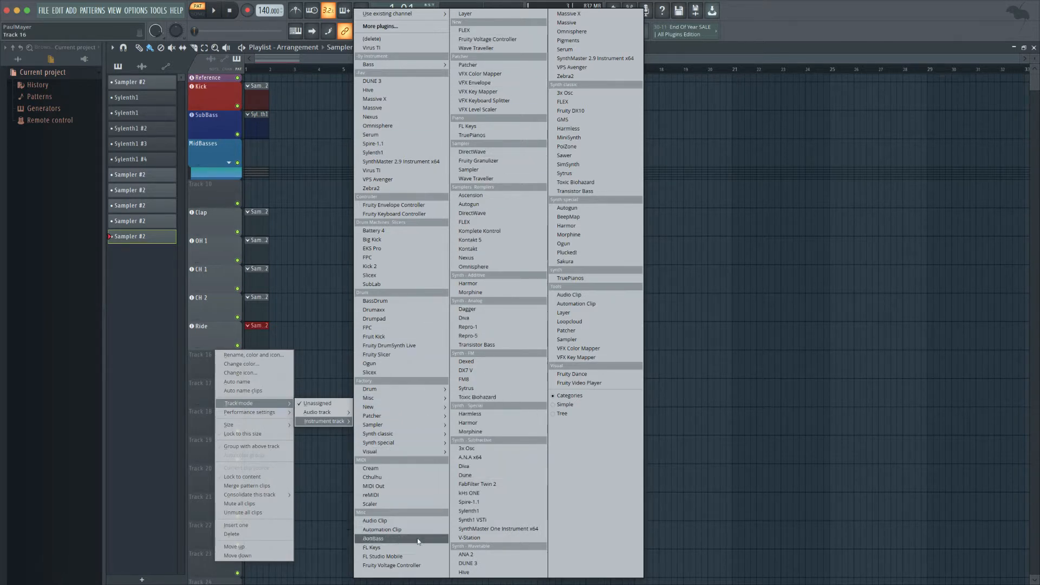
pyautogui.moveTo(414, 440)
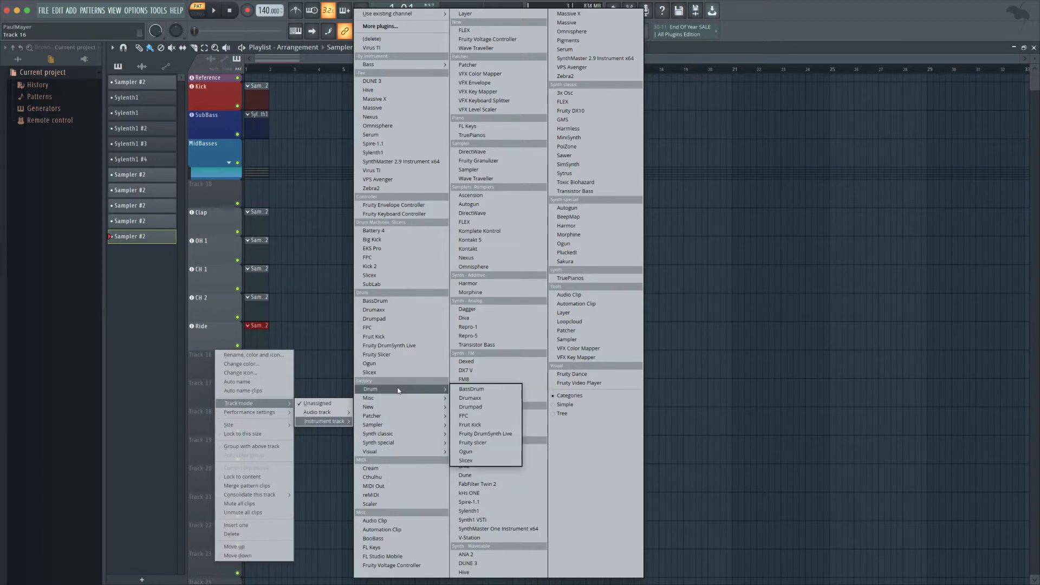
pyautogui.click(477, 460)
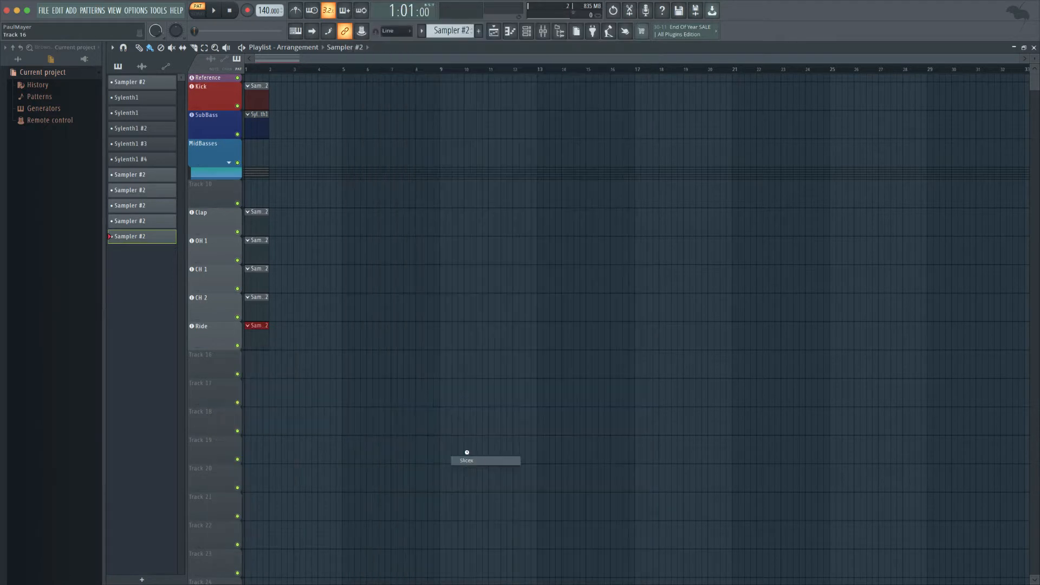
pyautogui.click(536, 151)
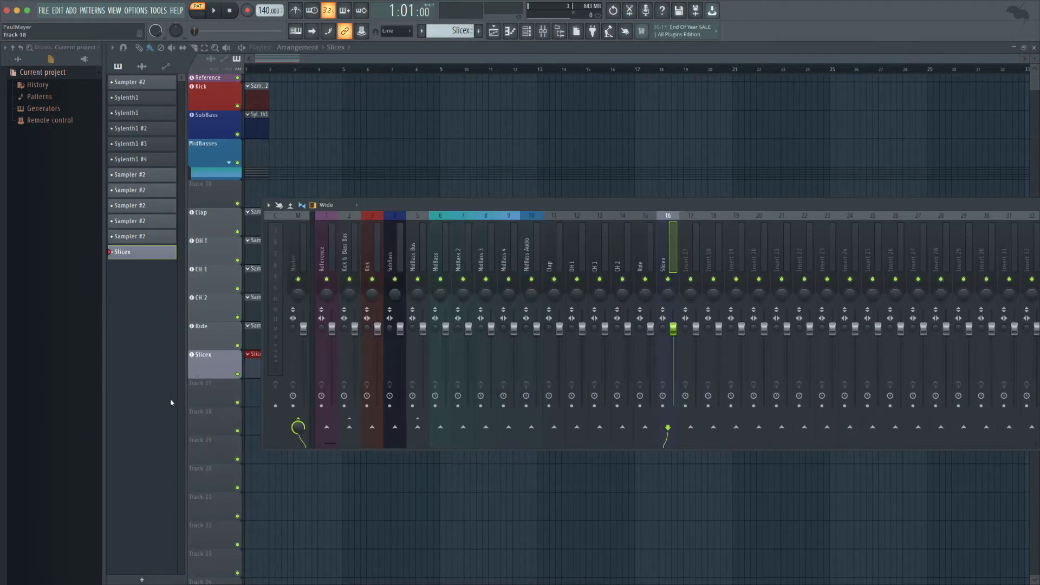
# Turn playlist Track 17 into an instrument track with a second Slicex and close its plugin window.
pyautogui.rightClick(195, 366)
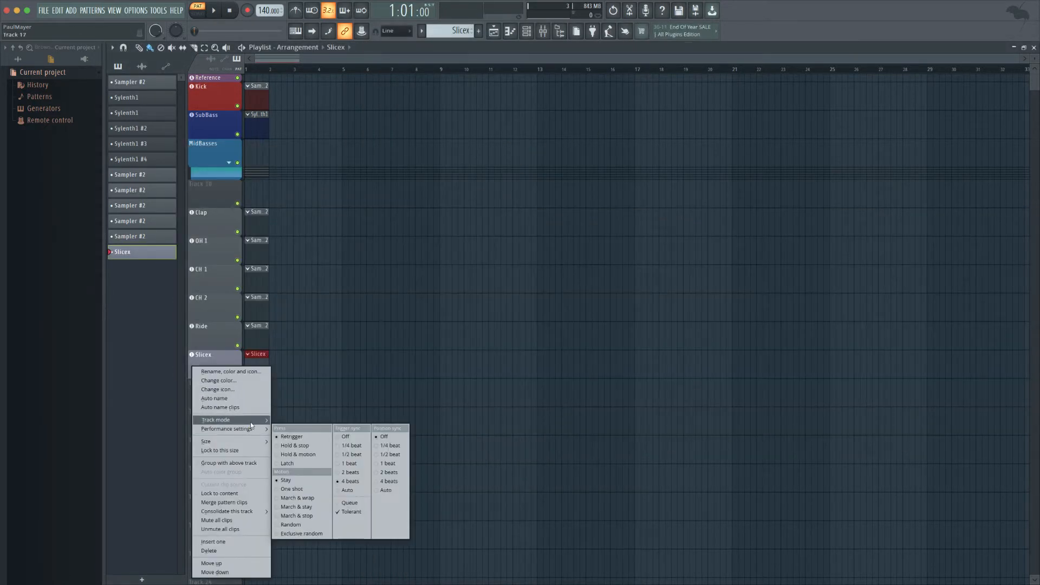
pyautogui.moveTo(368, 427)
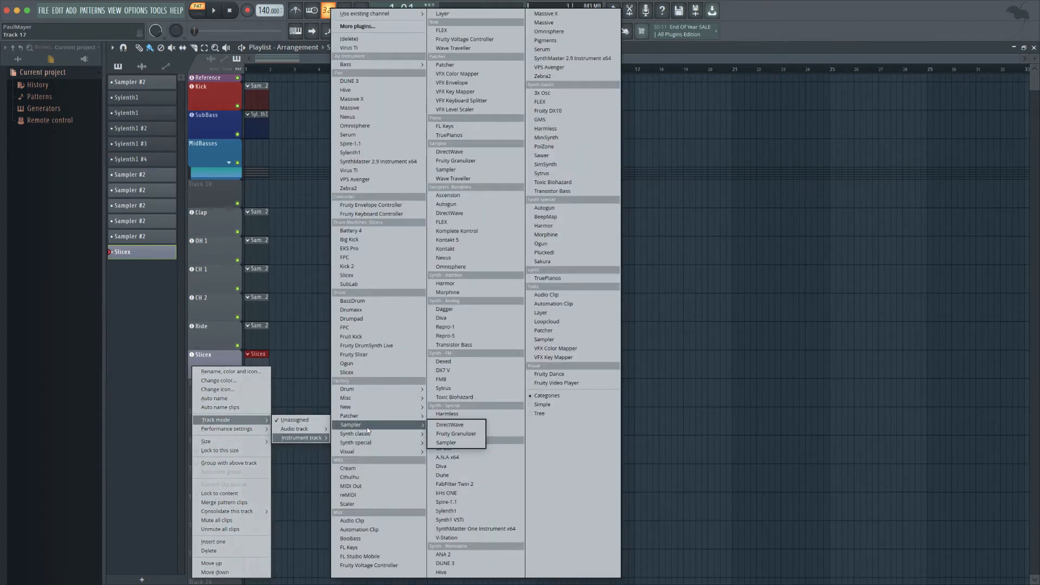
pyautogui.moveTo(370, 386)
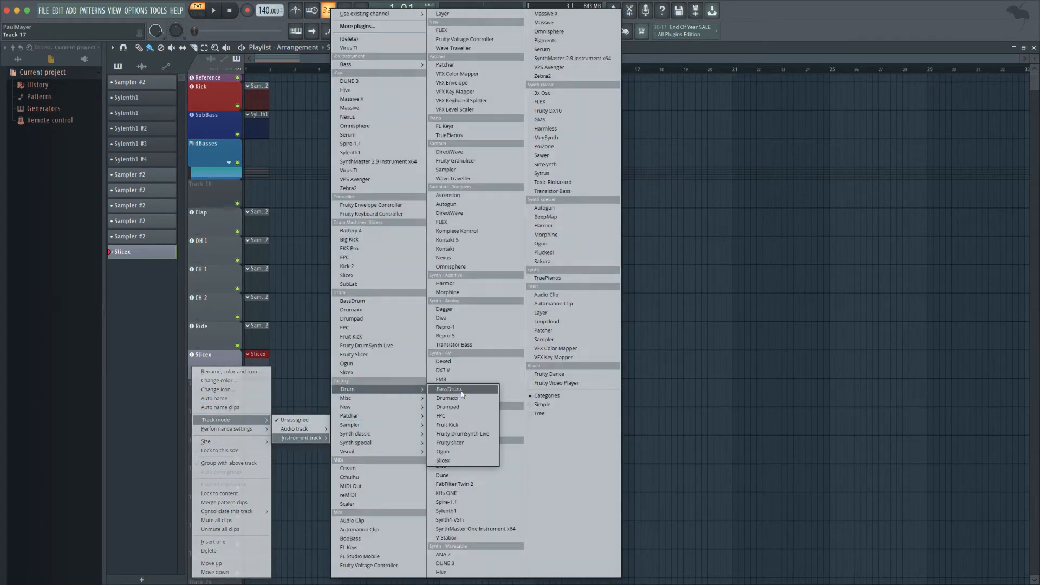
pyautogui.click(444, 460)
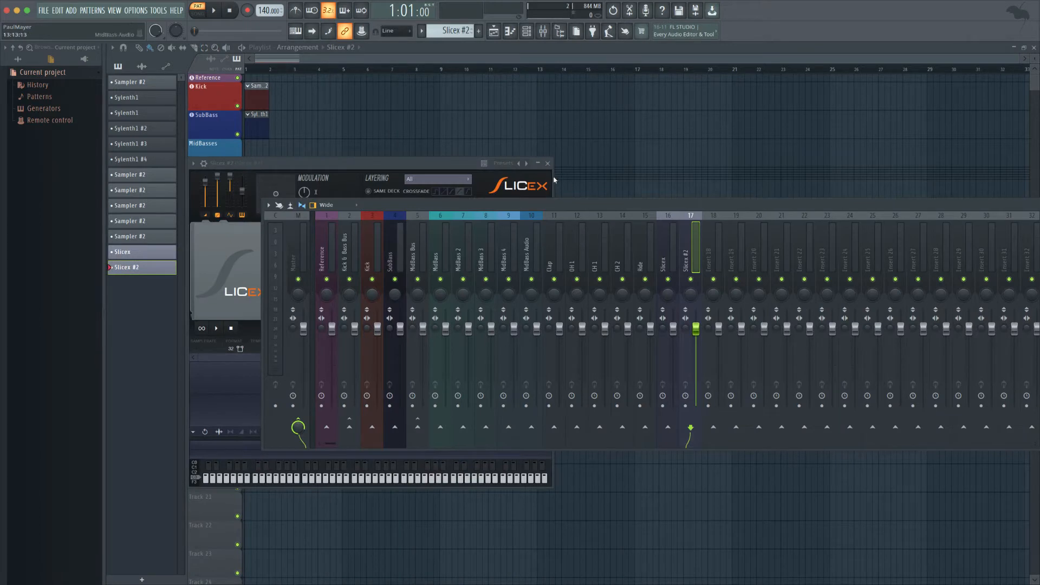
pyautogui.click(548, 163)
# Turn playlist Track 18 into an instrument track with a third Slicex.
pyautogui.rightClick(220, 368)
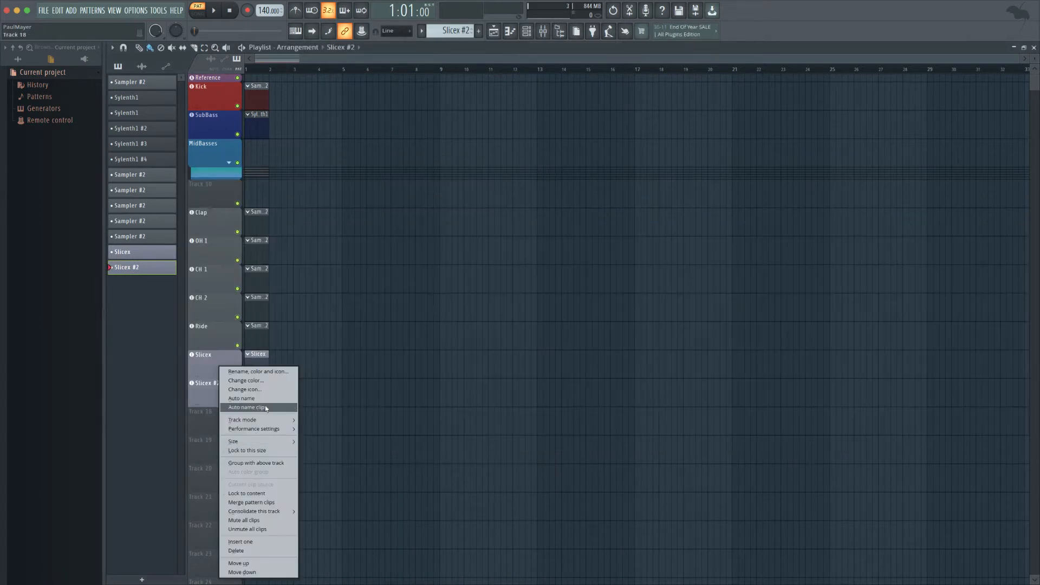
pyautogui.moveTo(267, 420)
pyautogui.moveTo(328, 438)
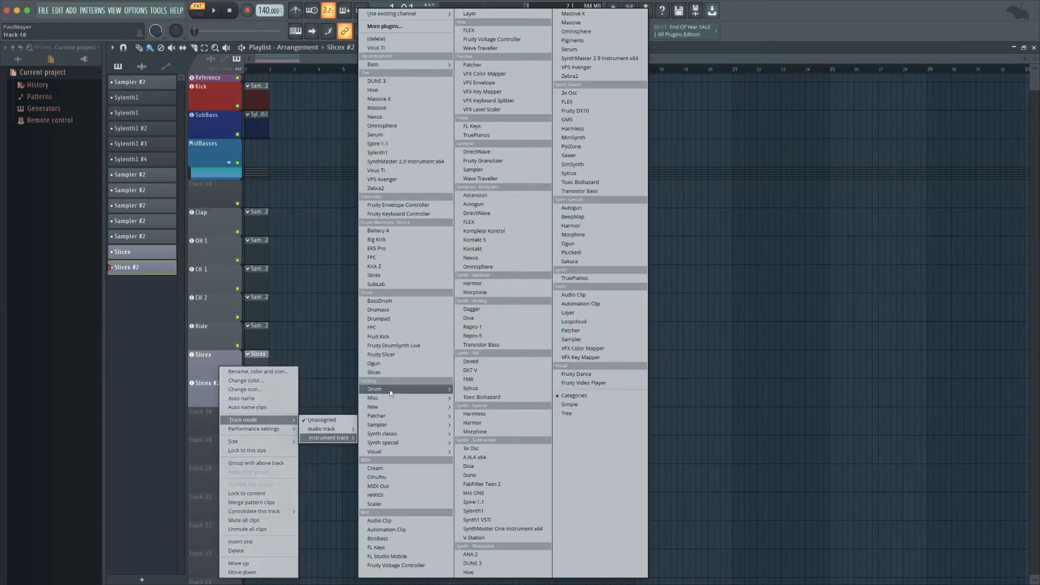
pyautogui.moveTo(412, 389)
pyautogui.click(470, 460)
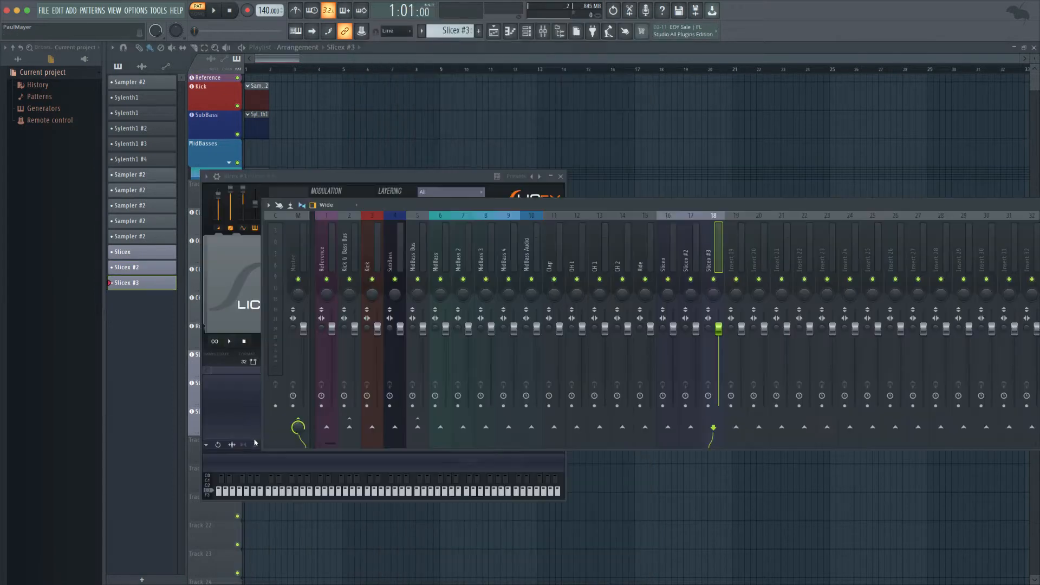
# Turn playlist Track 19 into an instrument track with a fourth Slicex and close its plugin window.
pyautogui.rightClick(198, 457)
pyautogui.moveTo(268, 421)
pyautogui.moveTo(292, 440)
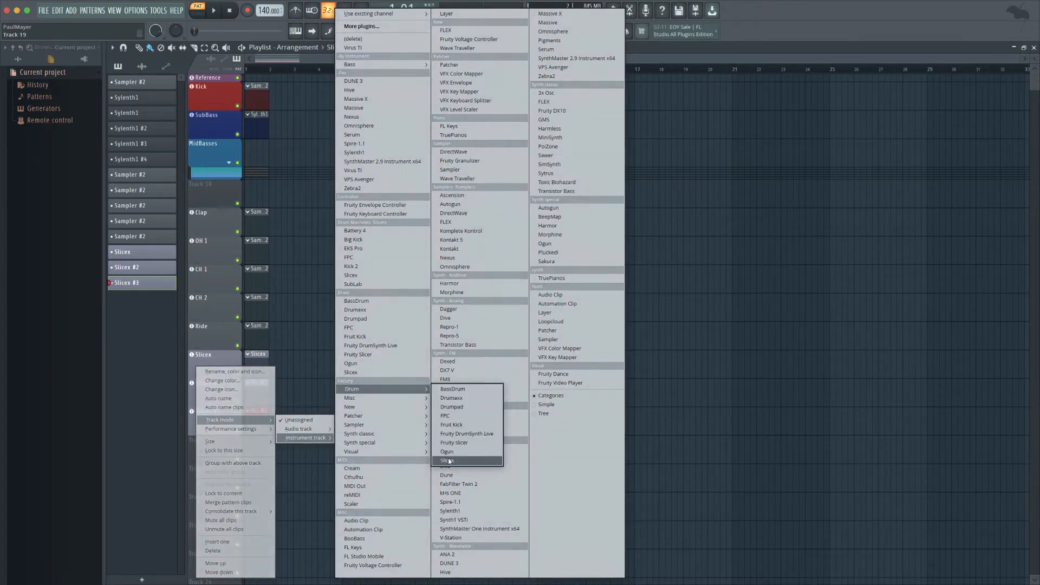
pyautogui.click(470, 460)
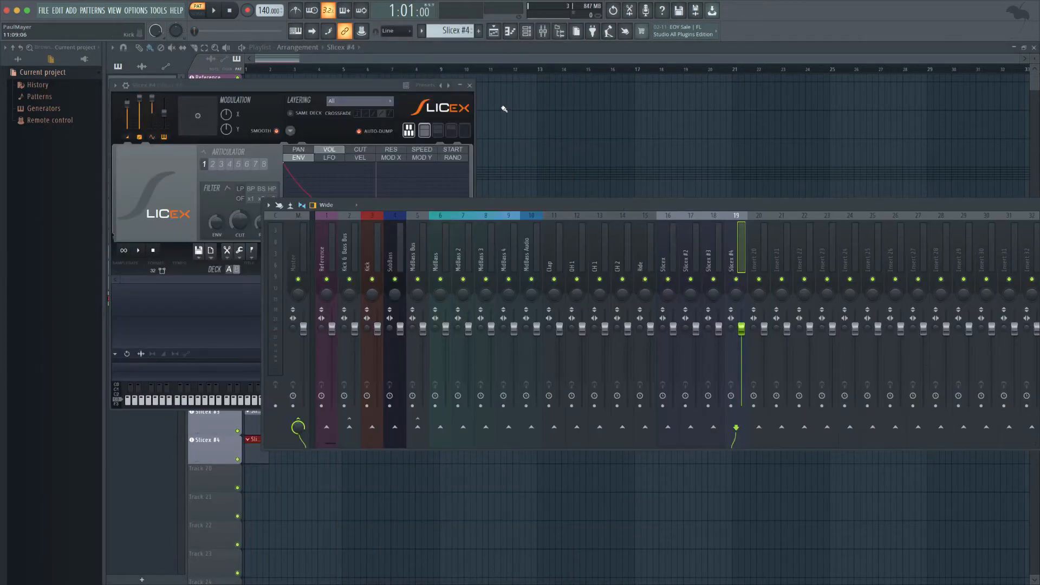
pyautogui.click(470, 86)
pyautogui.moveTo(661, 206); pyautogui.dragTo(586, 190)
pyautogui.scroll(-10, 588, 221)
pyautogui.scroll(-10, 588, 221)
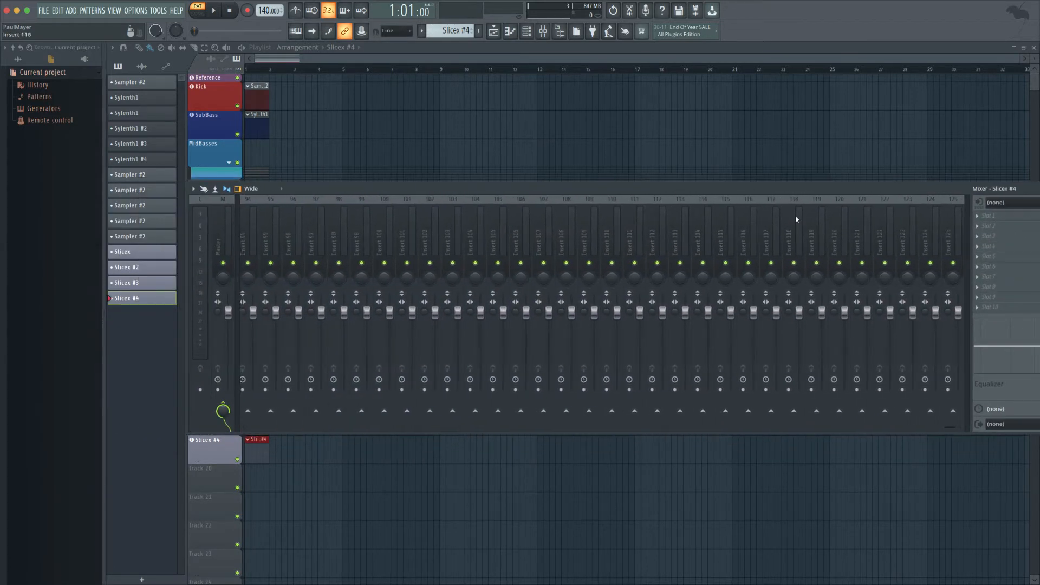
pyautogui.scroll(15, 799, 227)
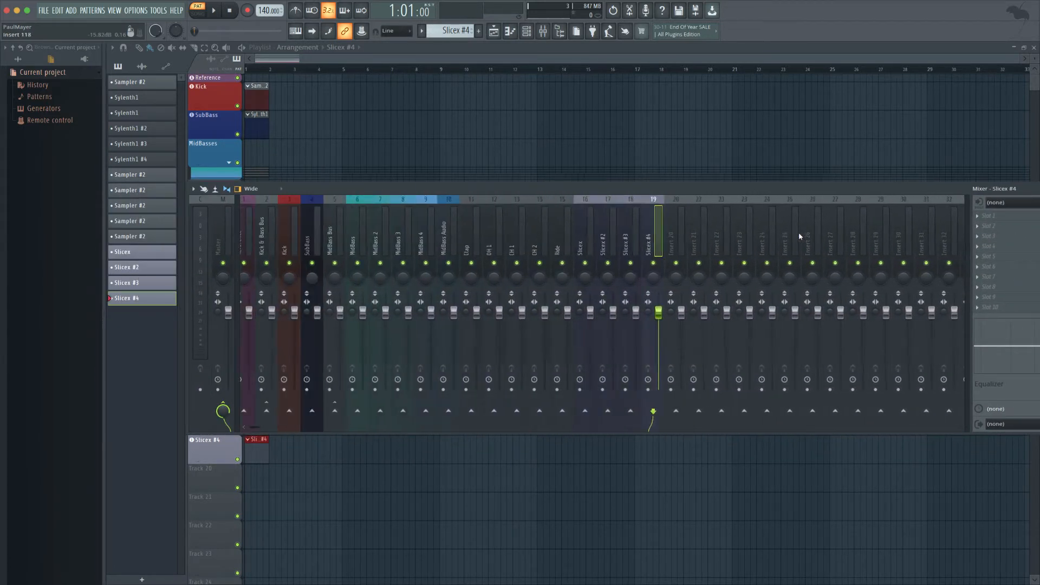
pyautogui.moveTo(752, 193); pyautogui.dragTo(850, 199)
pyautogui.moveTo(784, 275); pyautogui.dragTo(752, 248)
# Rename the mixer tracks MidBass 2, MidBass 3 and MidBass 4 to MidBass 2U, MidBass 3U and MidBass 4U.
pyautogui.doubleClick(489, 236)
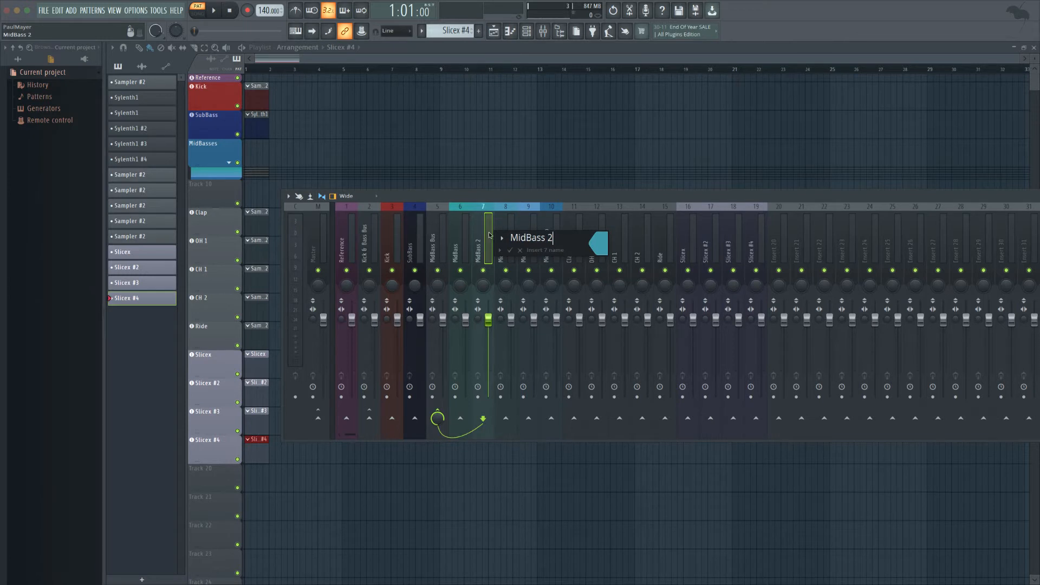
pyautogui.write('U')
pyautogui.press('Return')
pyautogui.middleClick(502, 235)
pyautogui.press('Right')
pyautogui.write('U')
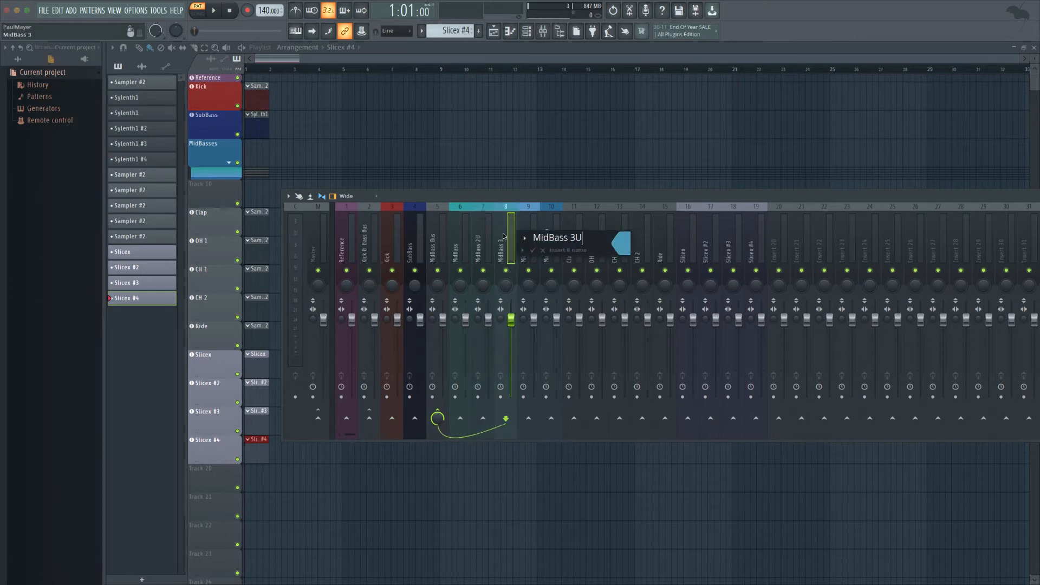
pyautogui.press('Return')
pyautogui.middleClick(522, 236)
pyautogui.press('Right')
pyautogui.write('U')
pyautogui.press('Return')
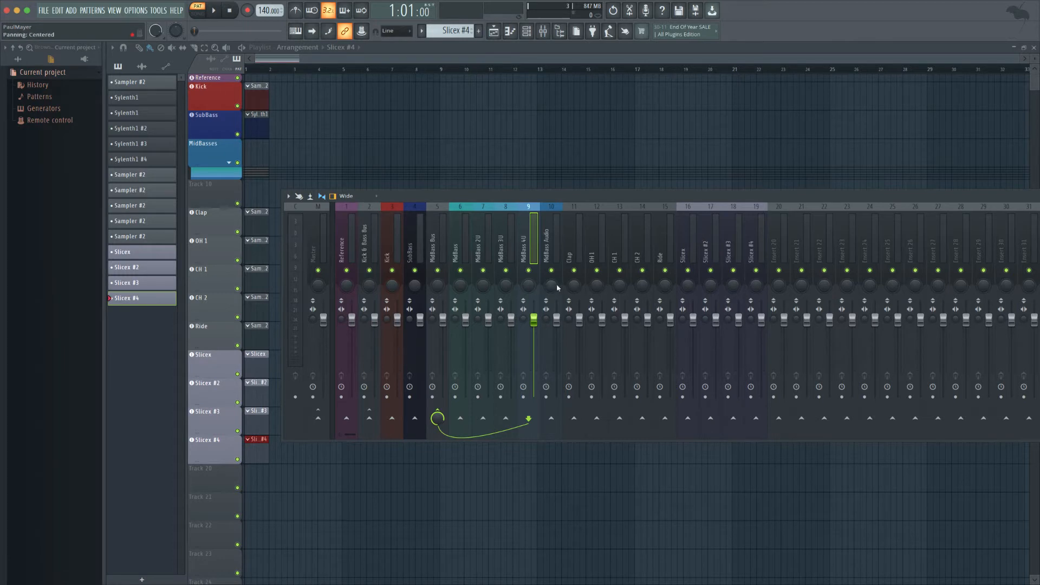
# Rename the mixer tracks Slicex and Slicex #2 to Perc Loop 1 and Perc Loop 2U.
pyautogui.middleClick(686, 234)
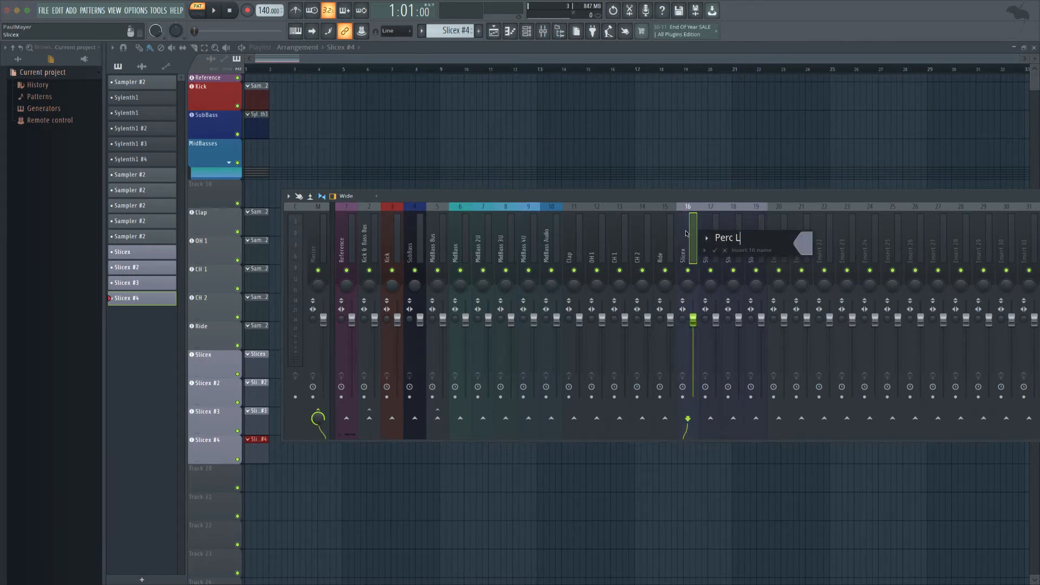
pyautogui.write('Perc Loop 1')
pyautogui.press('Return')
pyautogui.middleClick(705, 235)
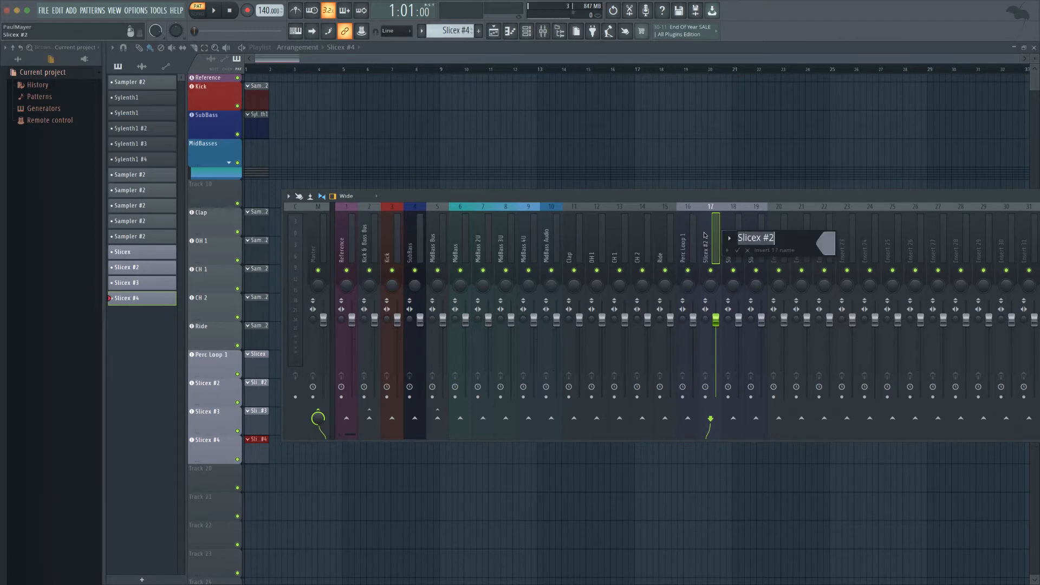
pyautogui.write('Perc Loop 2U')
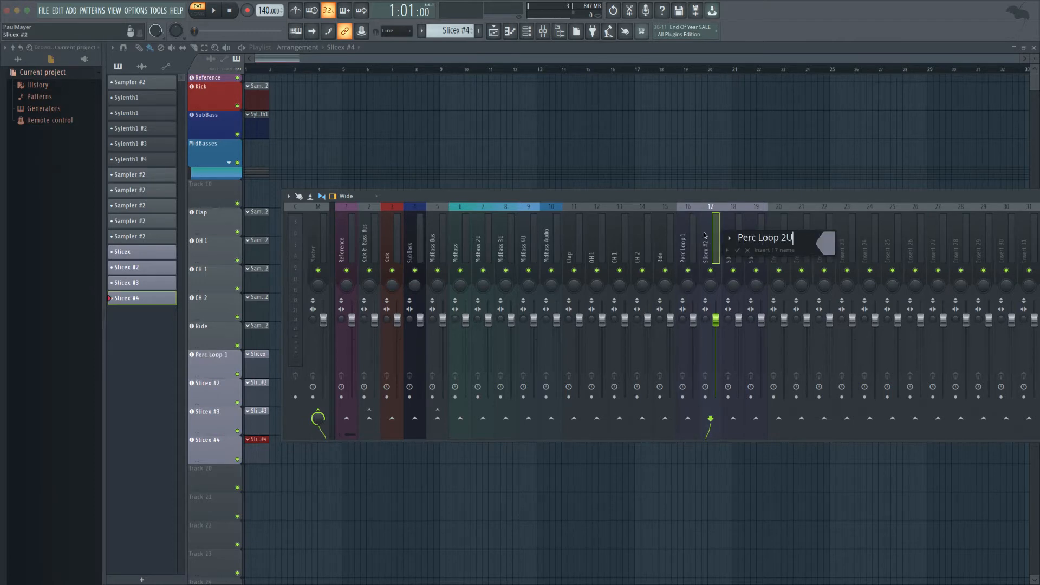
pyautogui.press('Return')
pyautogui.middleClick(718, 242)
pyautogui.write('Perc Loop 3U')
pyautogui.press('Return')
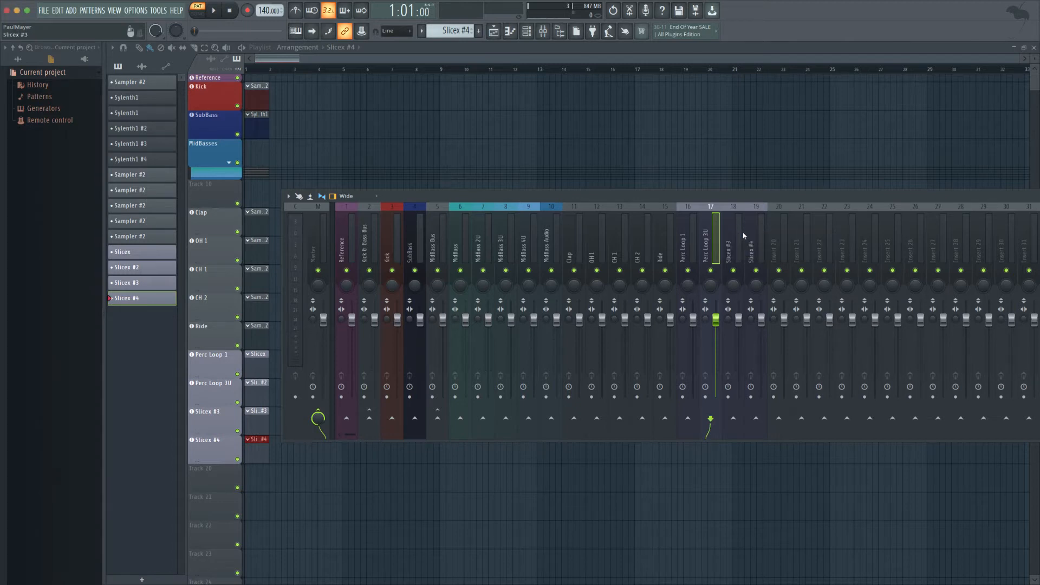
# Rename the mixer track Slicex #3 to Perc Loop 3U and correct track 17's name to Perc Loop 2U.
pyautogui.middleClick(734, 234)
pyautogui.write('Perc Loop')
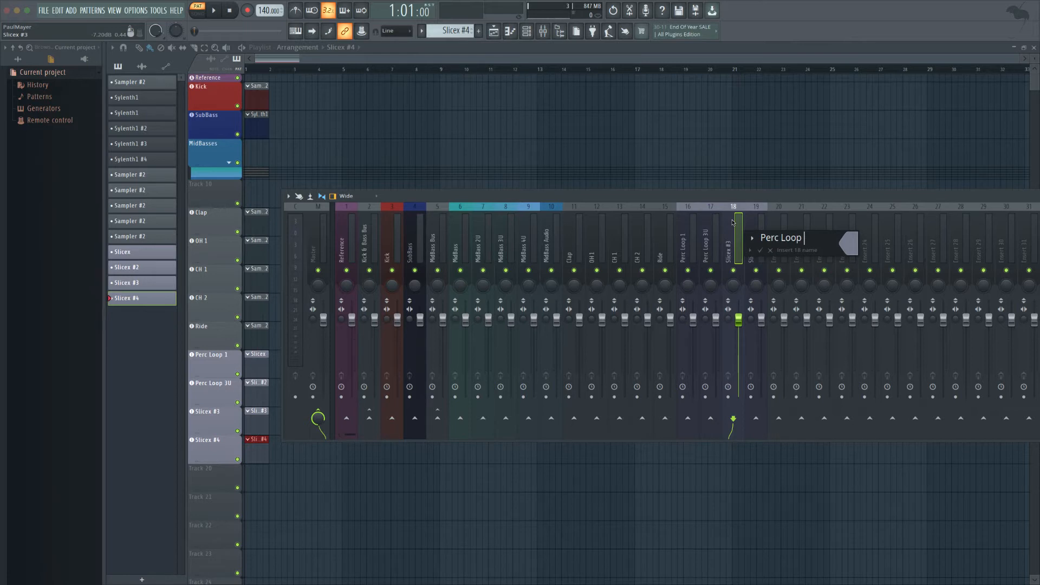
pyautogui.write(' 3U')
pyautogui.press('Return')
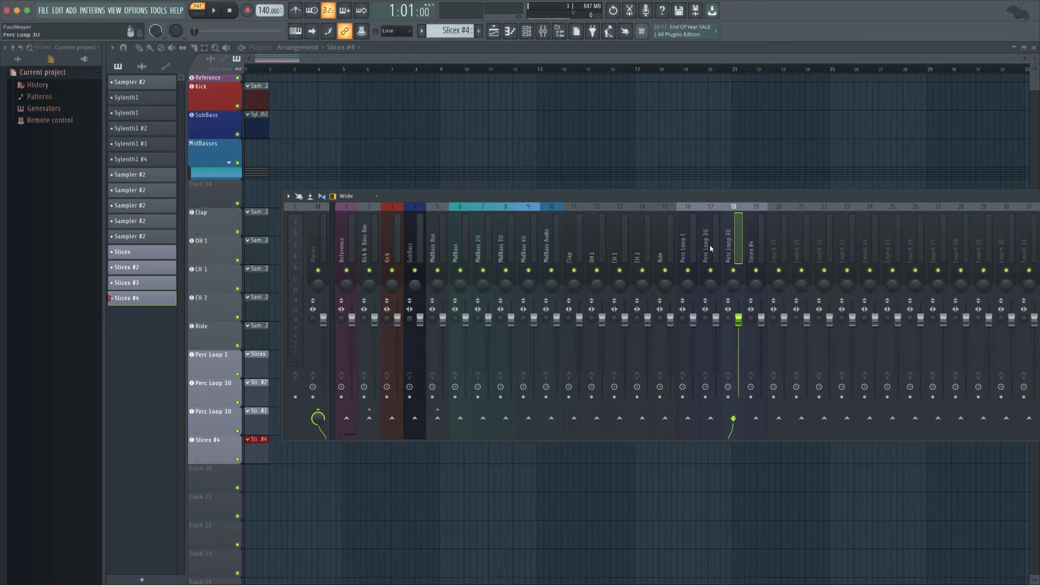
pyautogui.doubleClick(711, 248)
pyautogui.write('2')
pyautogui.press('Return')
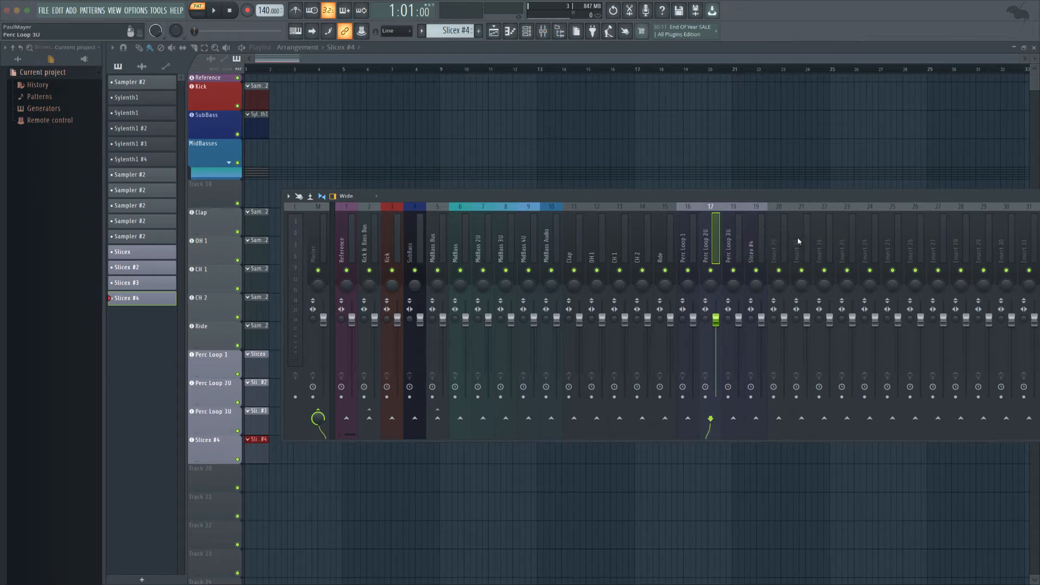
# Rename the mixer track Slicex #4 to Perc Loop 4U.
pyautogui.doubleClick(757, 233)
pyautogui.write('Perc')
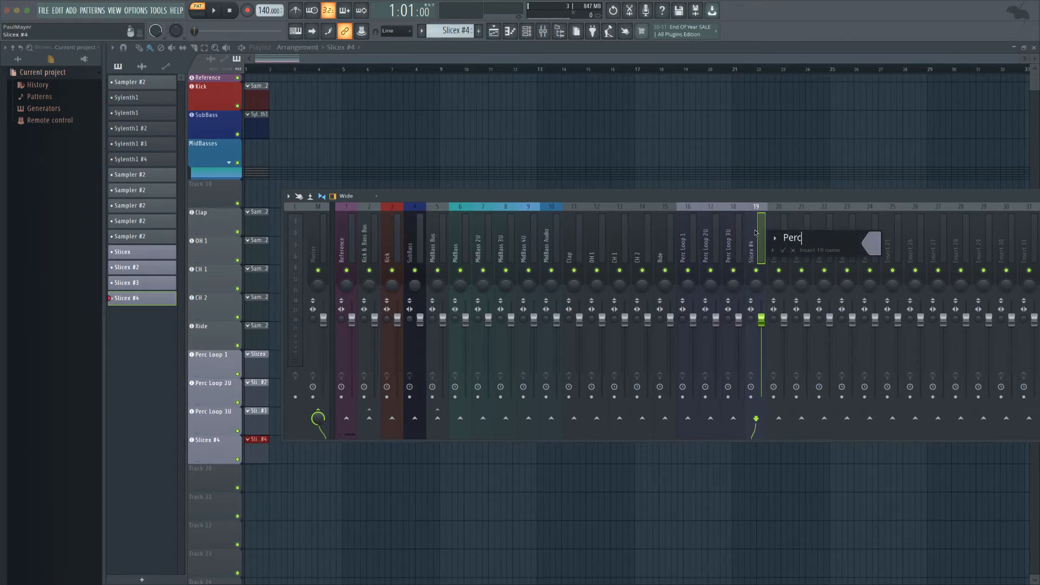
pyautogui.write(' Loop 4U')
pyautogui.press('Return')
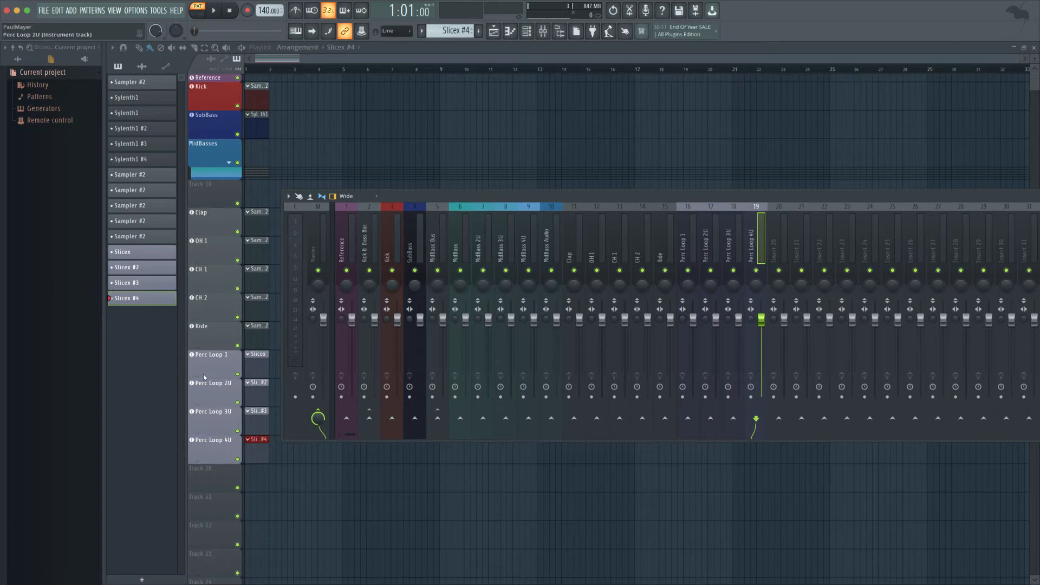
# Select the Clap, OH 1, CH 1, CH 2 and Ride channels in the Channel rack and open the gradient colour editor for them.
pyautogui.click(510, 31)
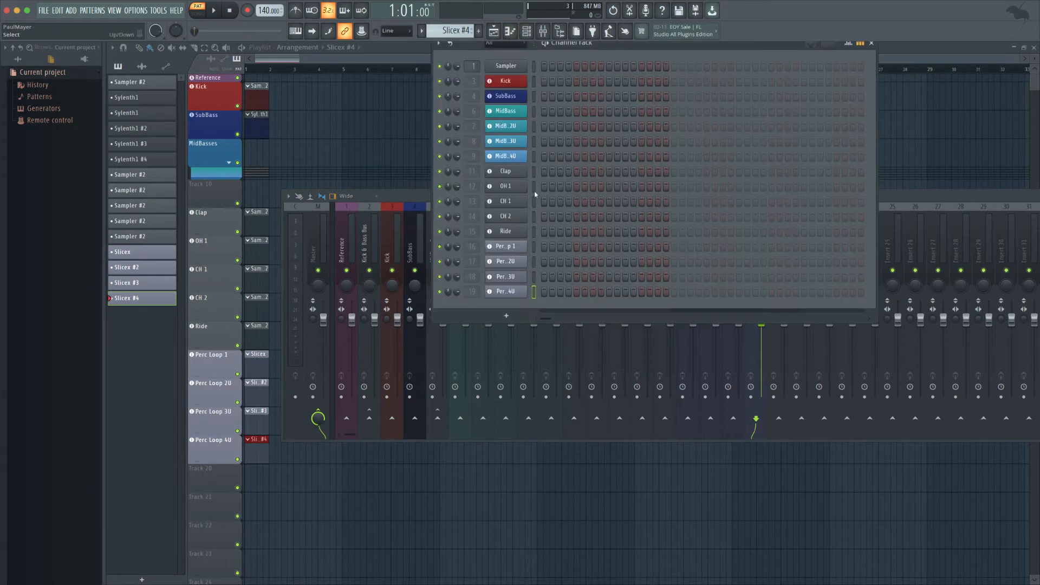
pyautogui.click(439, 43)
pyautogui.moveTo(461, 134)
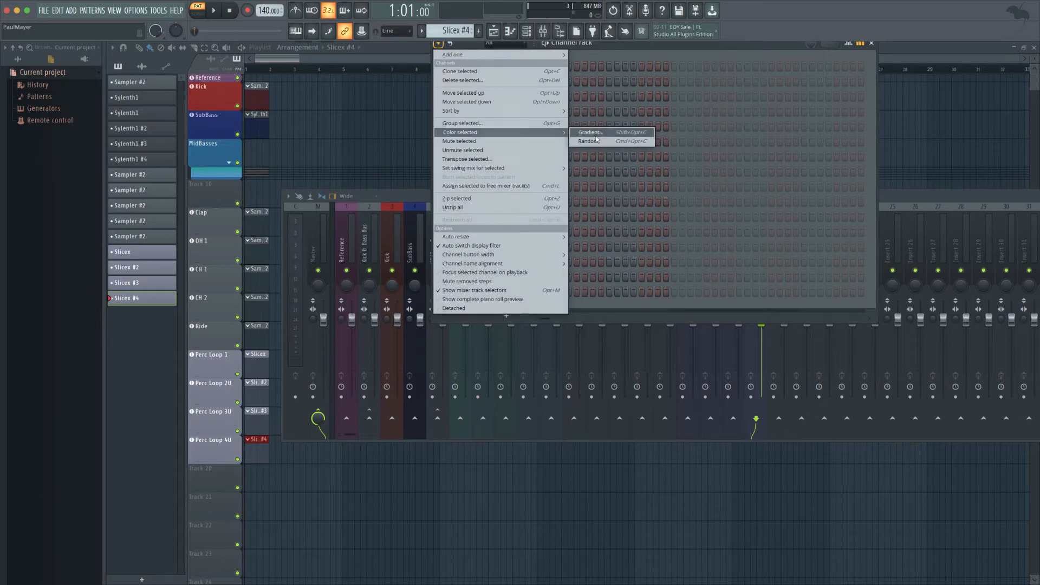
pyautogui.click(596, 142)
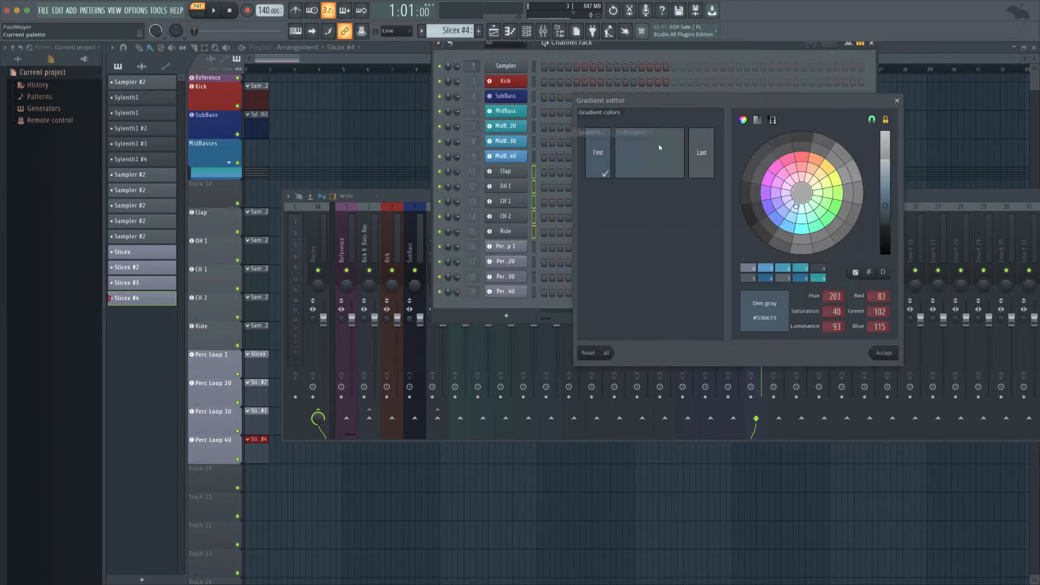
# Colour the selected Clap to Ride channels Indian Red, using about #C55350 for the first and last gradient colours.
pyautogui.click(803, 167)
pyautogui.click(699, 151)
pyautogui.click(806, 178)
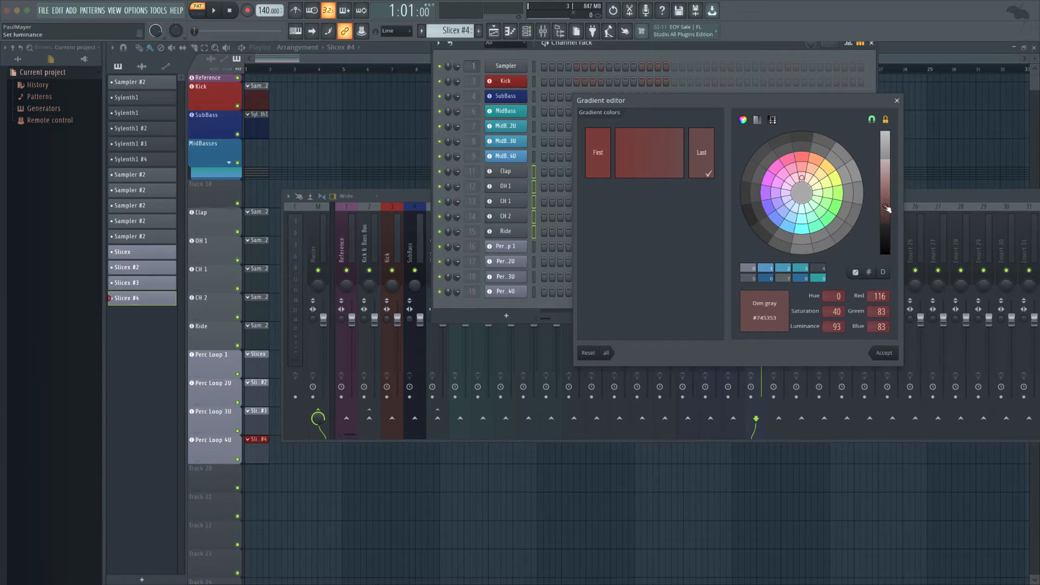
pyautogui.moveTo(887, 209); pyautogui.dragTo(888, 187)
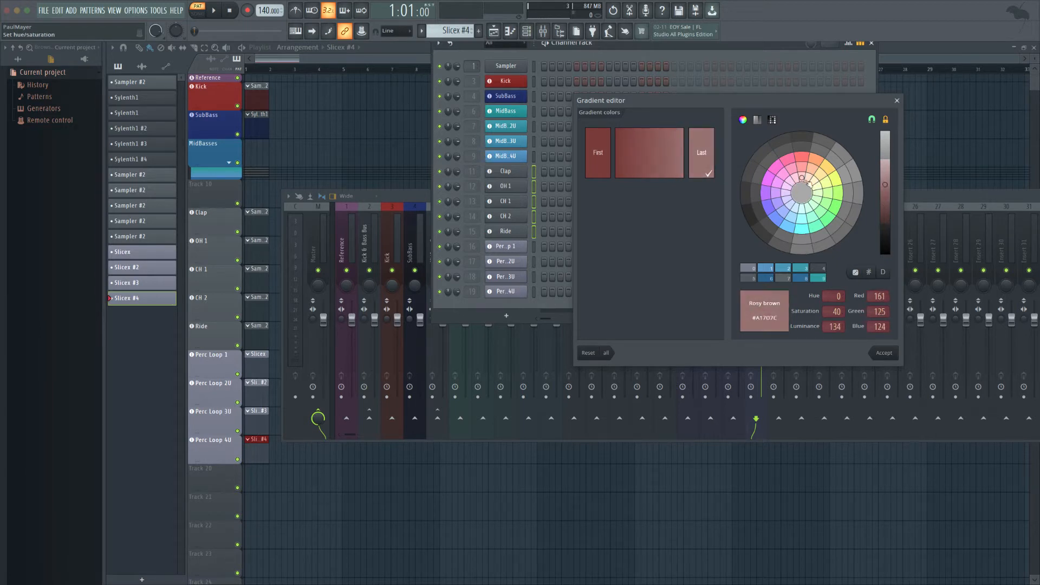
pyautogui.click(803, 158)
pyautogui.click(598, 154)
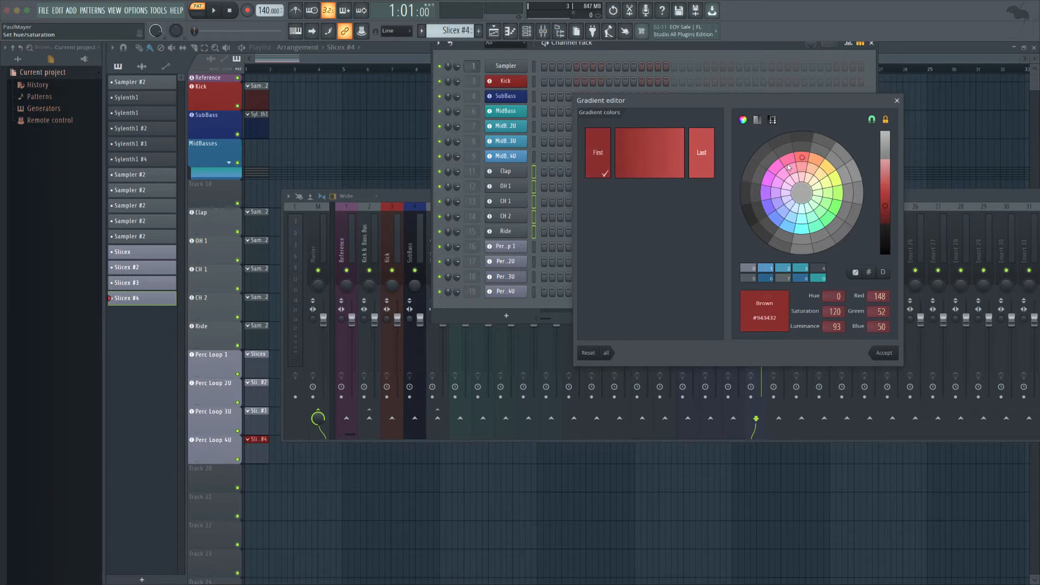
pyautogui.moveTo(890, 187)
pyautogui.mouseDown()
pyautogui.moveTo(891, 176)
pyautogui.moveTo(893, 196)
pyautogui.mouseUp()
pyautogui.click(709, 155)
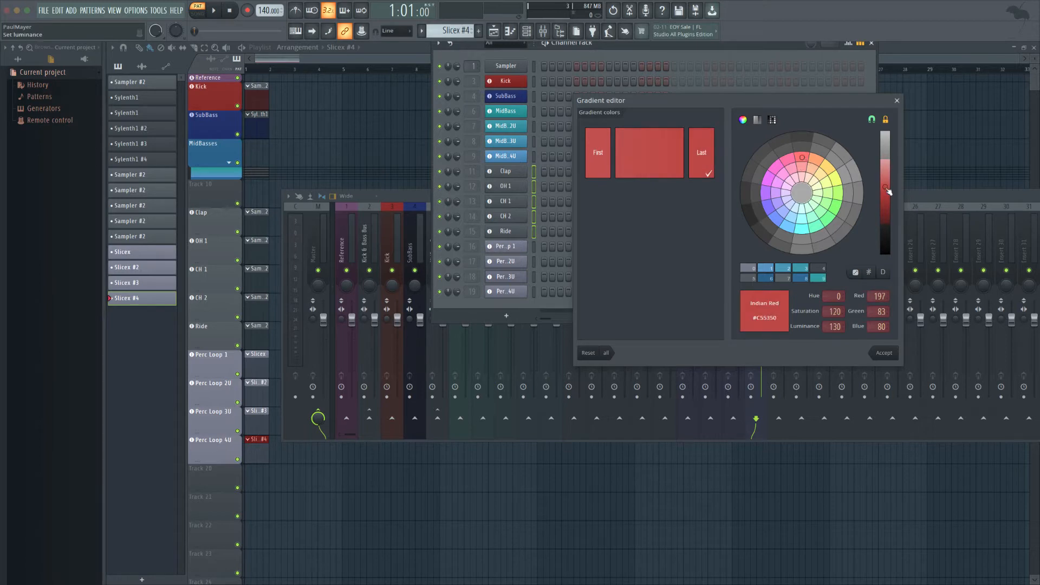
pyautogui.click(884, 353)
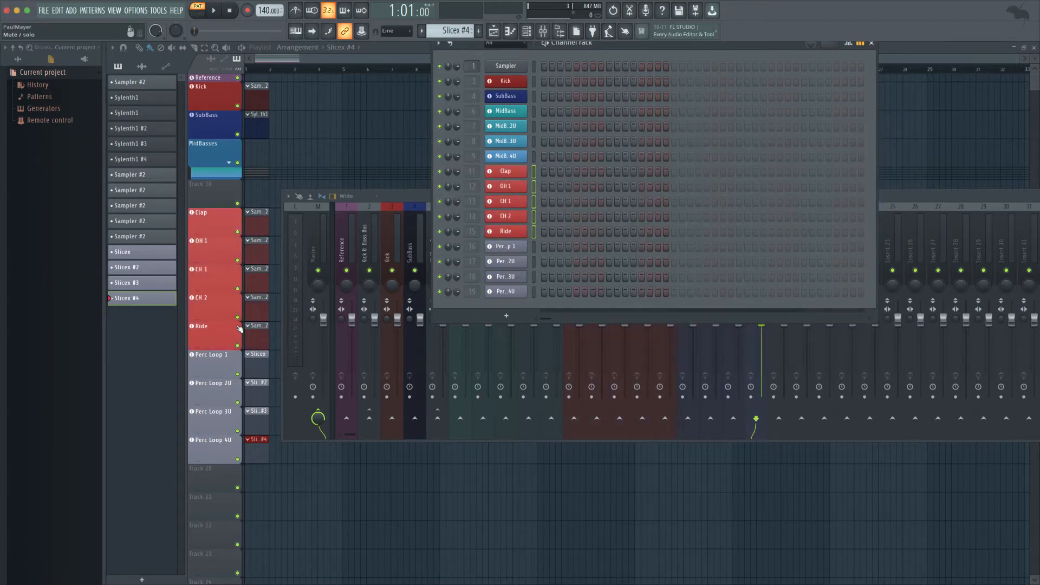
# Colour the four Perc Loop channels with an orange gradient from #C68254 to about #BA703E.
pyautogui.moveTo(533, 249); pyautogui.dragTo(535, 290)
pyautogui.press('Escape')
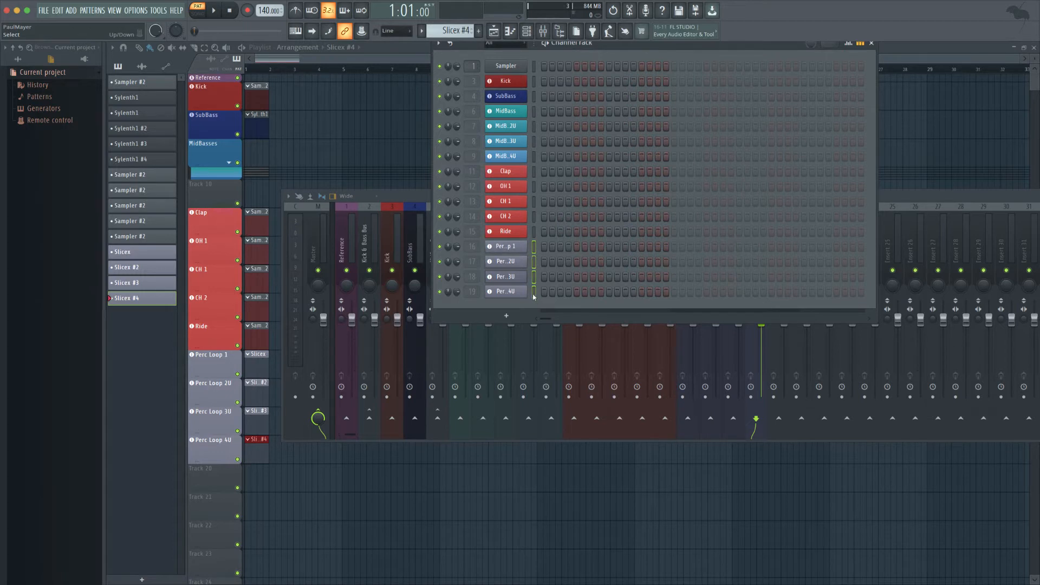
pyautogui.click(439, 44)
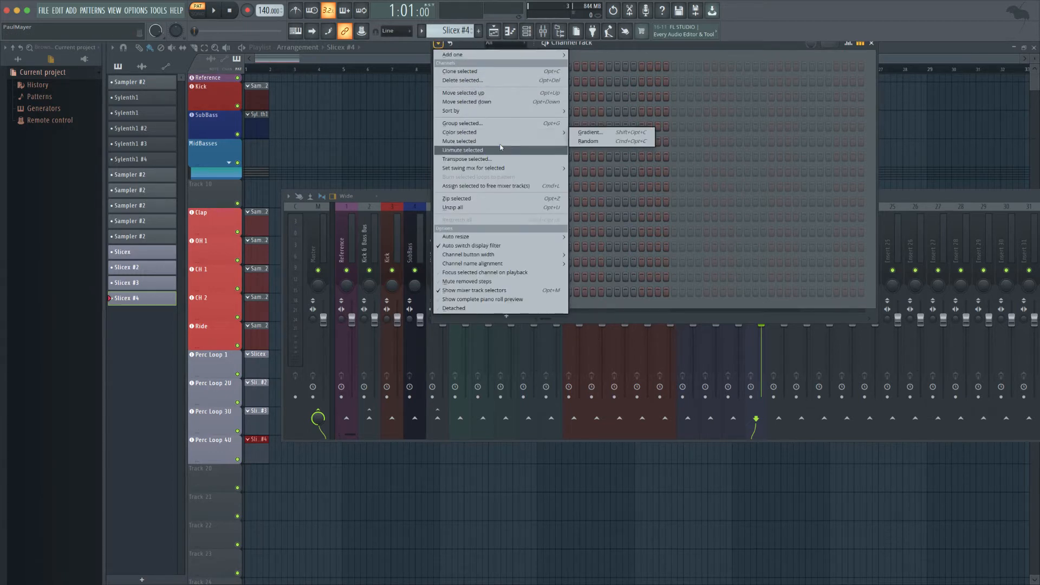
pyautogui.click(589, 134)
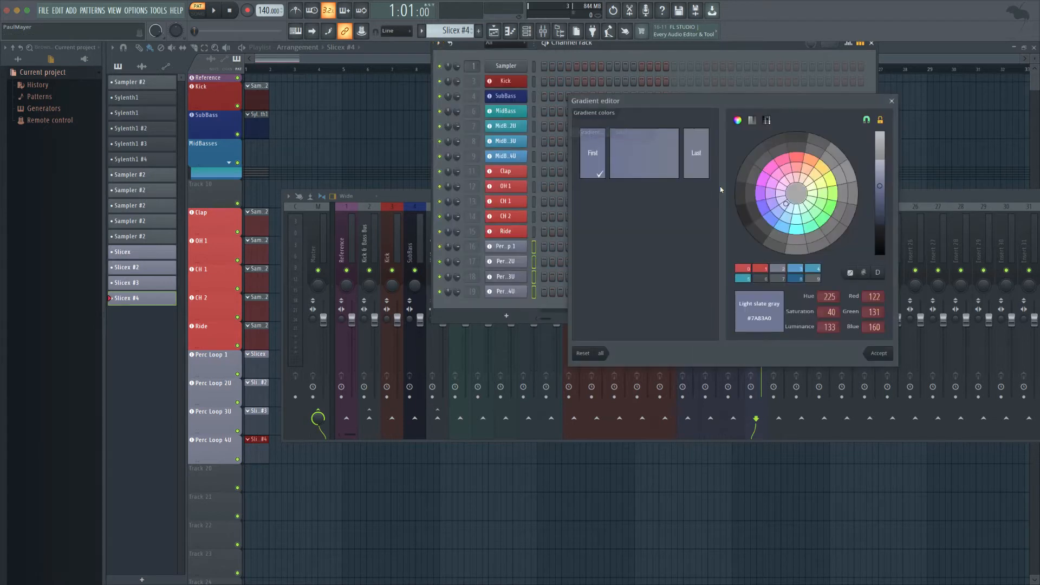
pyautogui.click(811, 162)
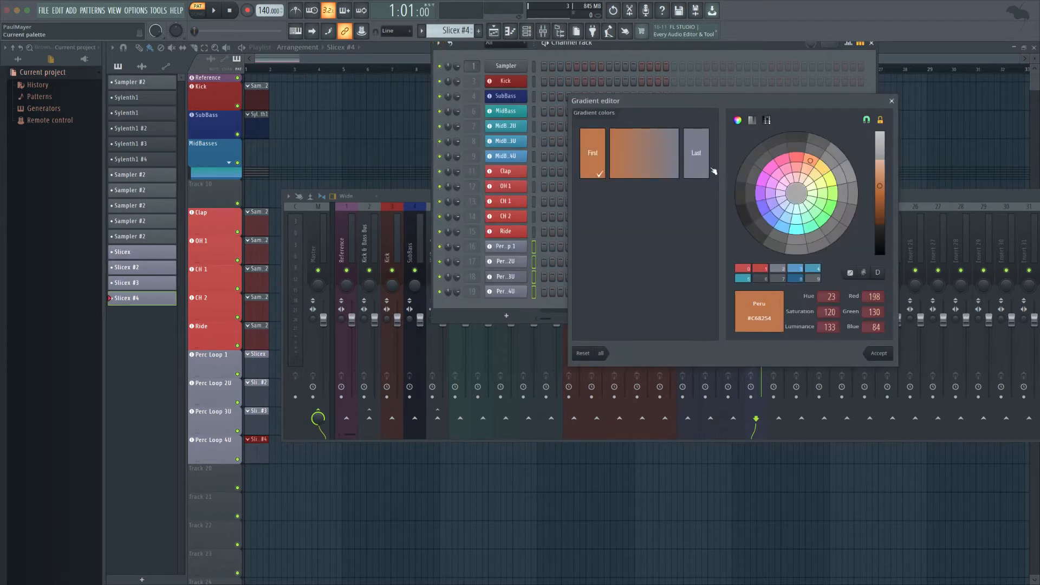
pyautogui.click(702, 169)
pyautogui.moveTo(880, 191); pyautogui.dragTo(881, 198)
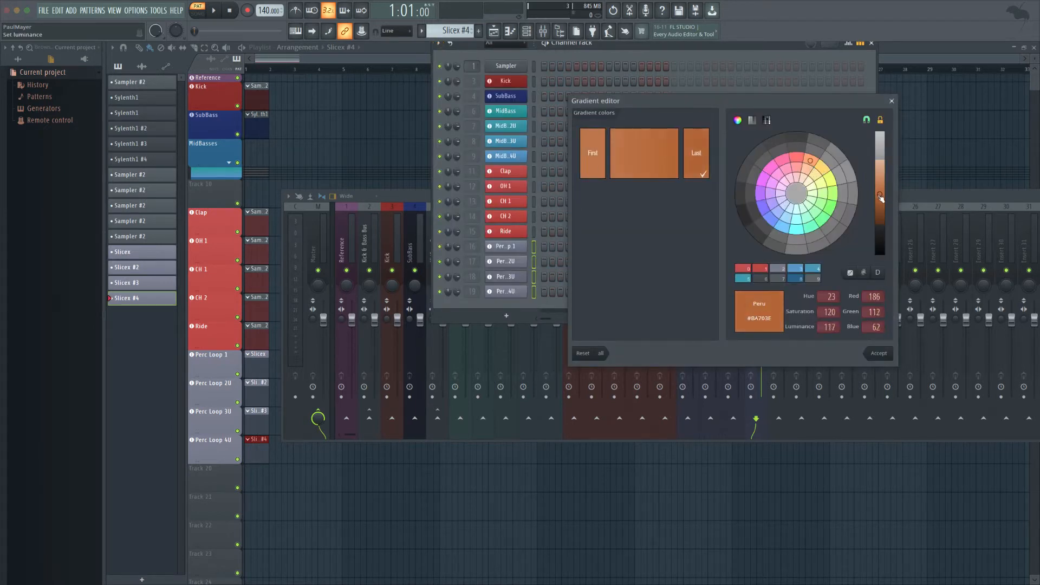
pyautogui.click(878, 353)
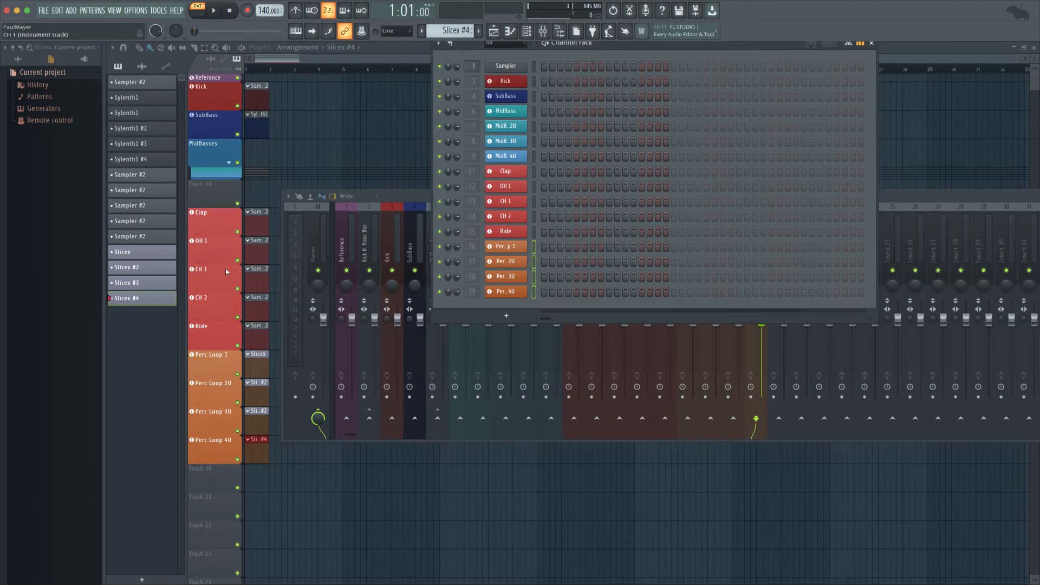
# Group the playlist tracks Clap through Perc Loop 4U under Track 10, naming that parent track Percussion, and collapse the group.
pyautogui.click(229, 441)
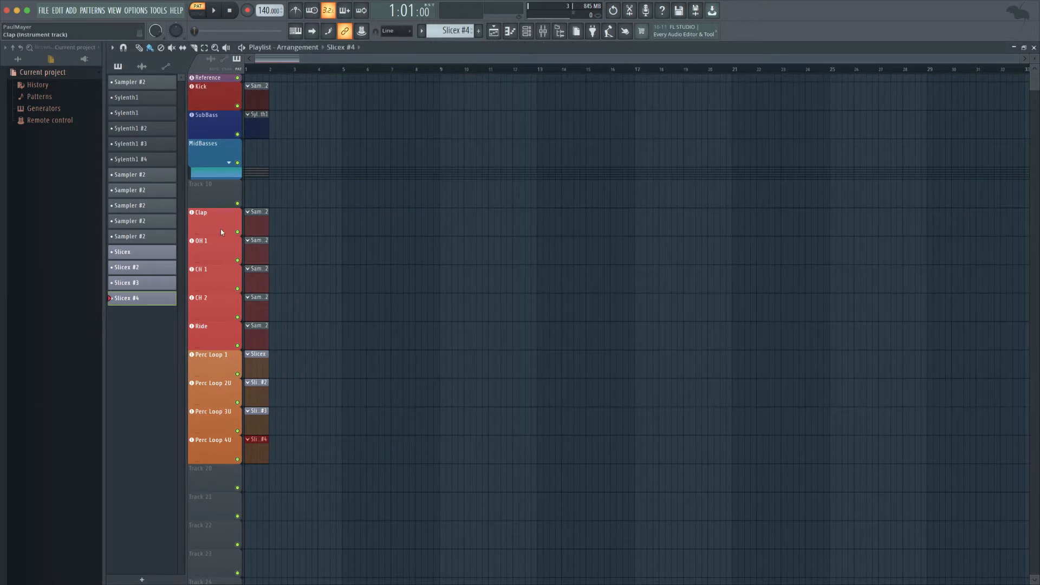
pyautogui.moveTo(221, 232); pyautogui.dragTo(209, 285)
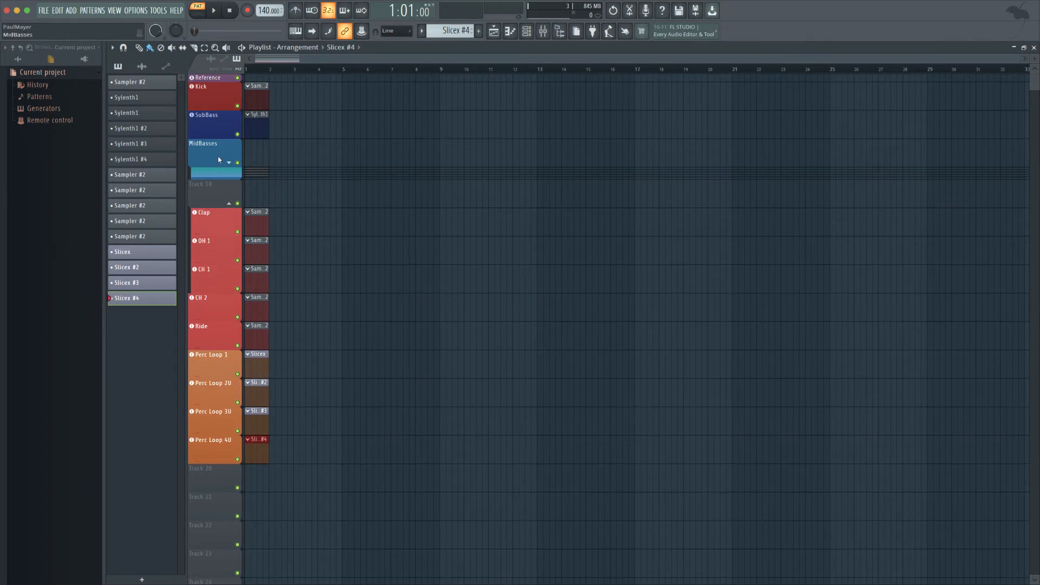
pyautogui.middleClick(209, 195)
pyautogui.write('Percussion')
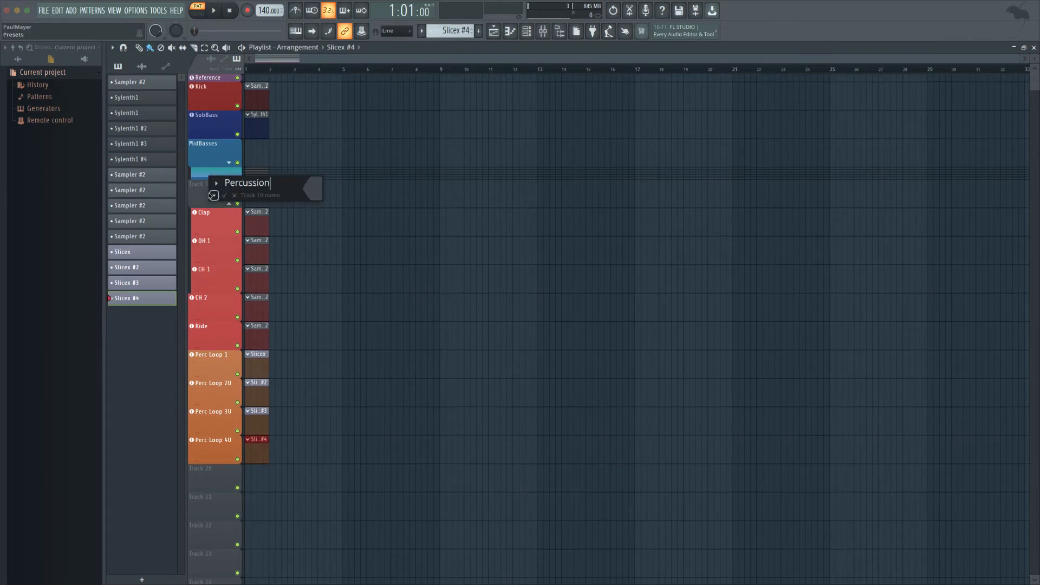
pyautogui.press('Return')
pyautogui.moveTo(209, 304); pyautogui.dragTo(207, 469)
pyautogui.click(228, 204)
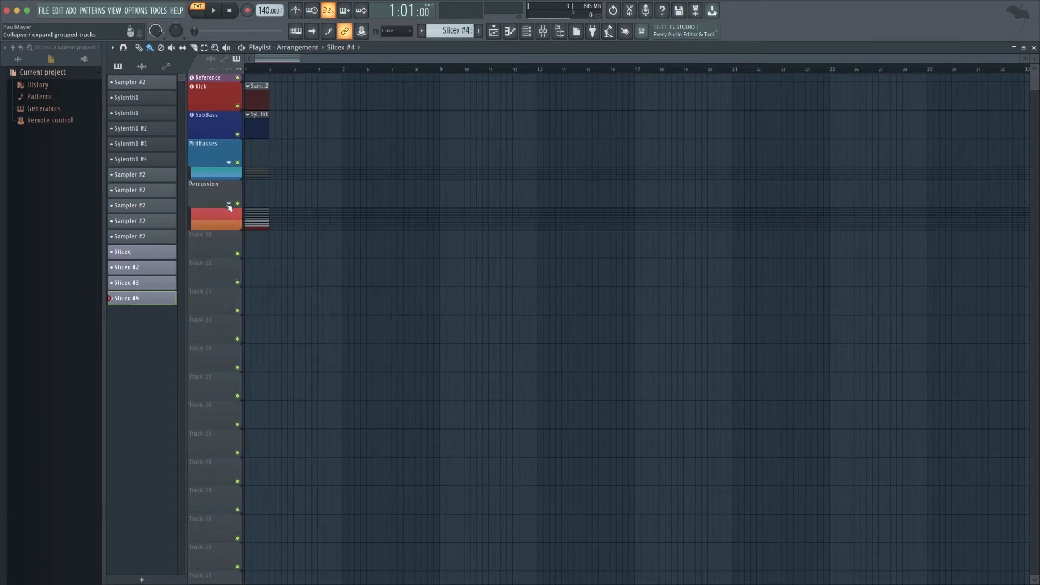
# Move an empty mixer track in front of Perc Loop 1 and name it Loop Bus.
pyautogui.click(543, 30)
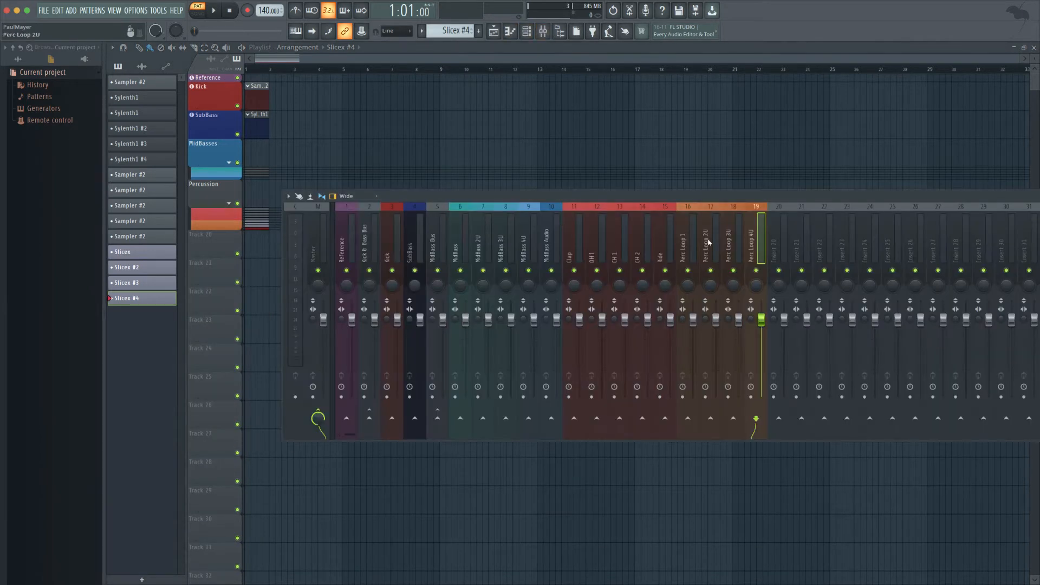
pyautogui.moveTo(780, 242); pyautogui.dragTo(688, 257)
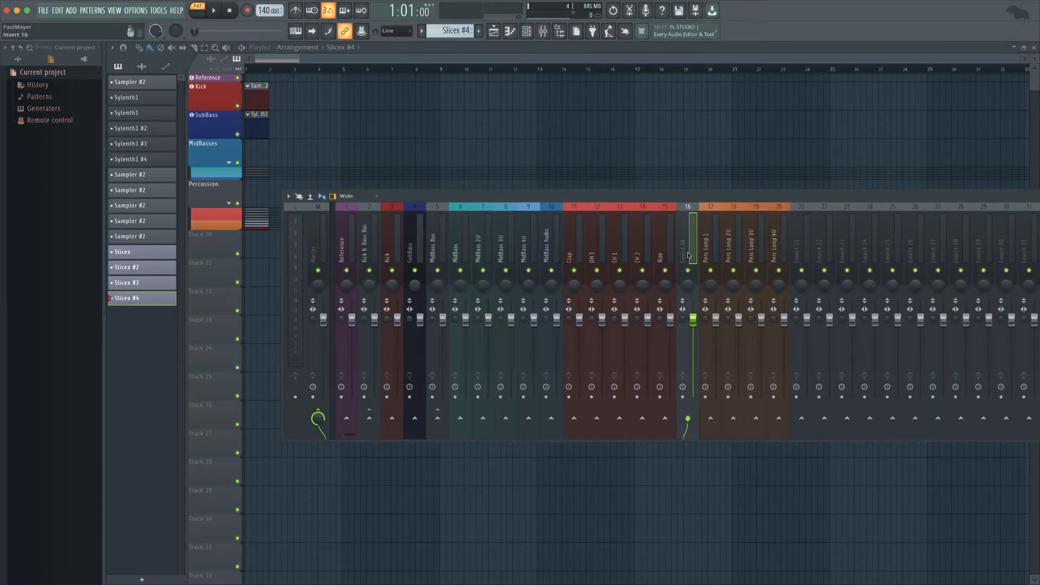
pyautogui.press('F2')
pyautogui.write('Per')
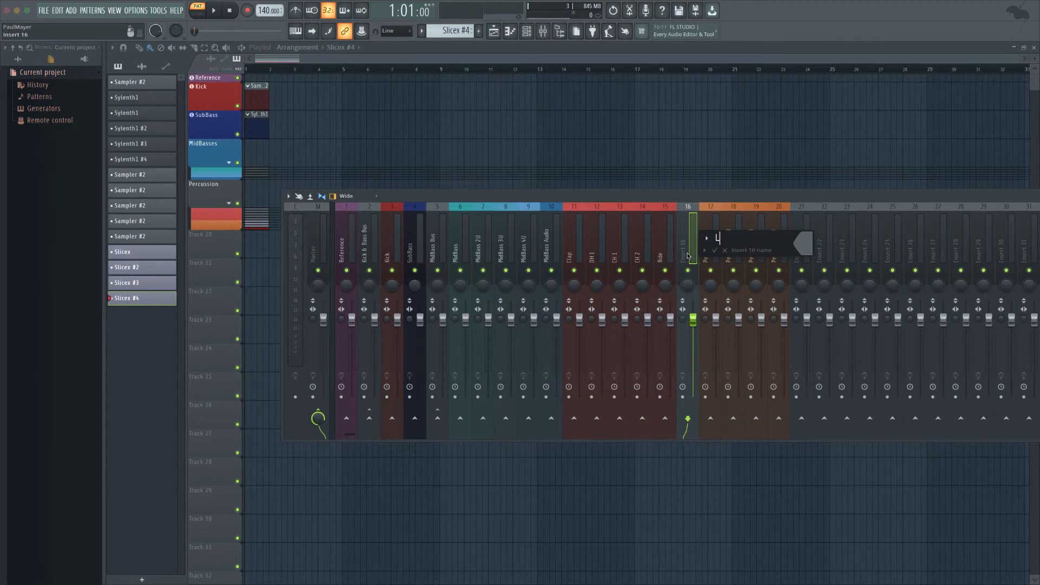
pyautogui.press('Return')
# Move the empty mixer track Insert 21 in front of Clap and name it Perc & Loops.
pyautogui.moveTo(796, 239); pyautogui.dragTo(574, 237)
pyautogui.press('F2')
pyautogui.write('Pe')
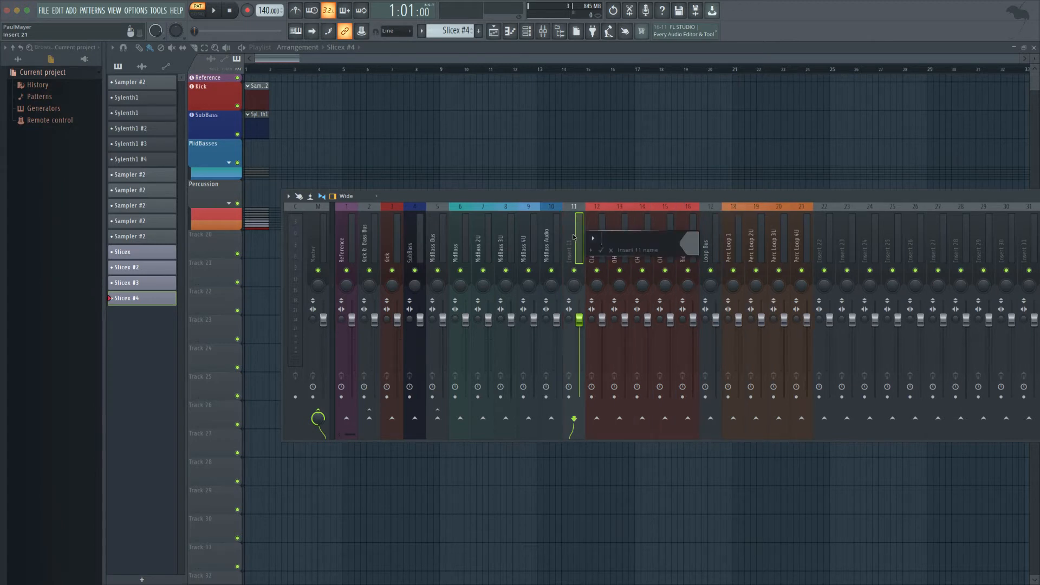
pyautogui.write('rc & Loops')
pyautogui.press('Return')
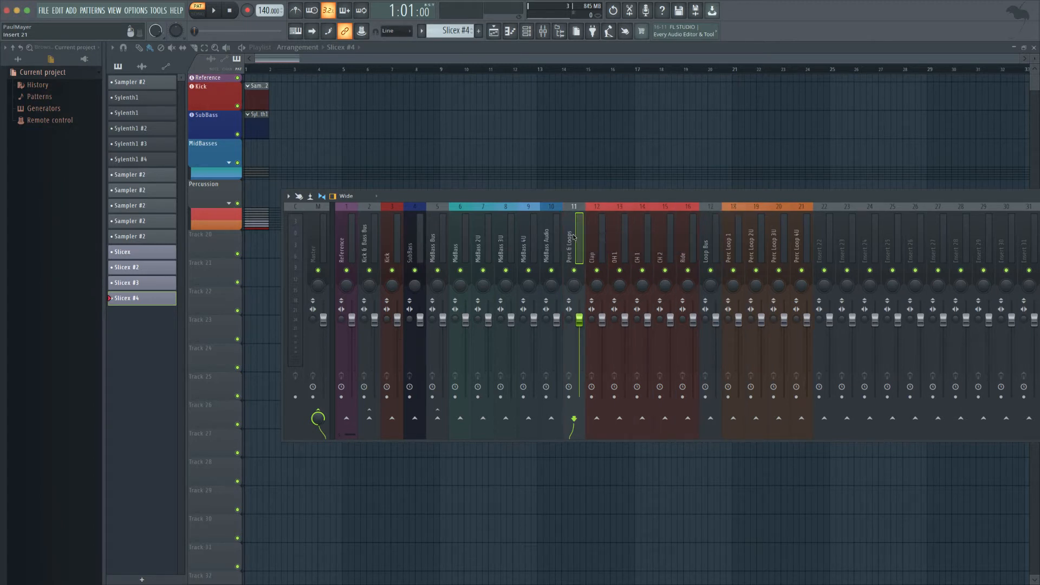
# Route the mixer tracks Clap through Ride, and also Loop Bus, exclusively to the Perc & Loops track.
pyautogui.click(595, 252)
pyautogui.click(691, 254)
pyautogui.click(613, 251)
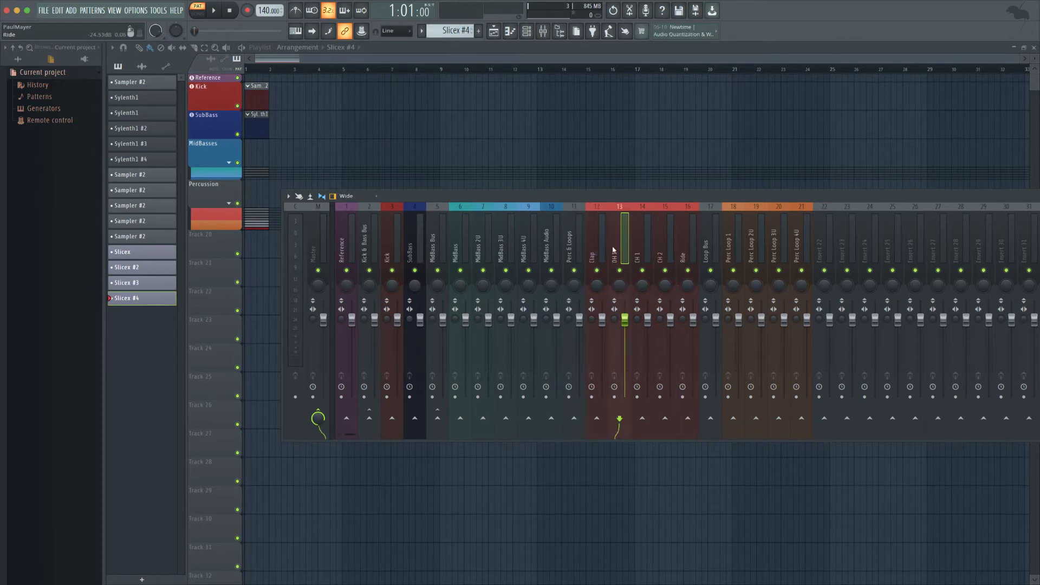
pyautogui.moveTo(600, 249); pyautogui.dragTo(681, 247)
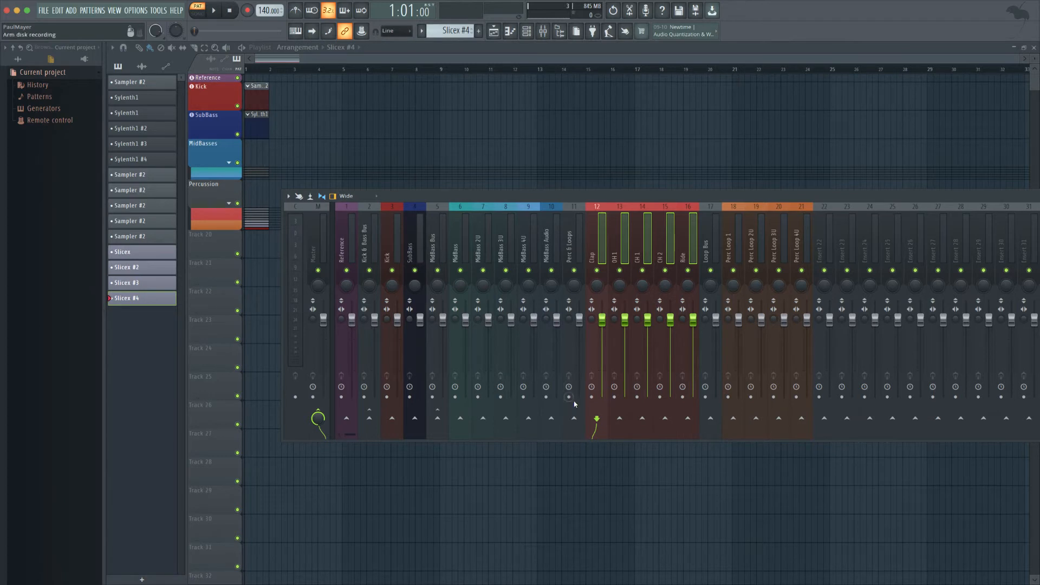
pyautogui.rightClick(574, 418)
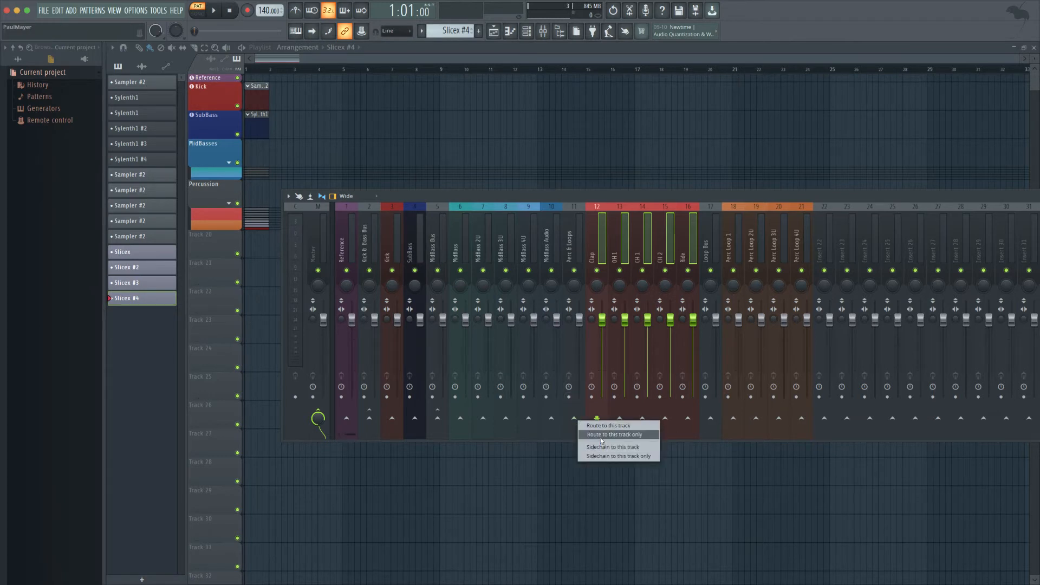
pyautogui.click(601, 434)
pyautogui.rightClick(569, 426)
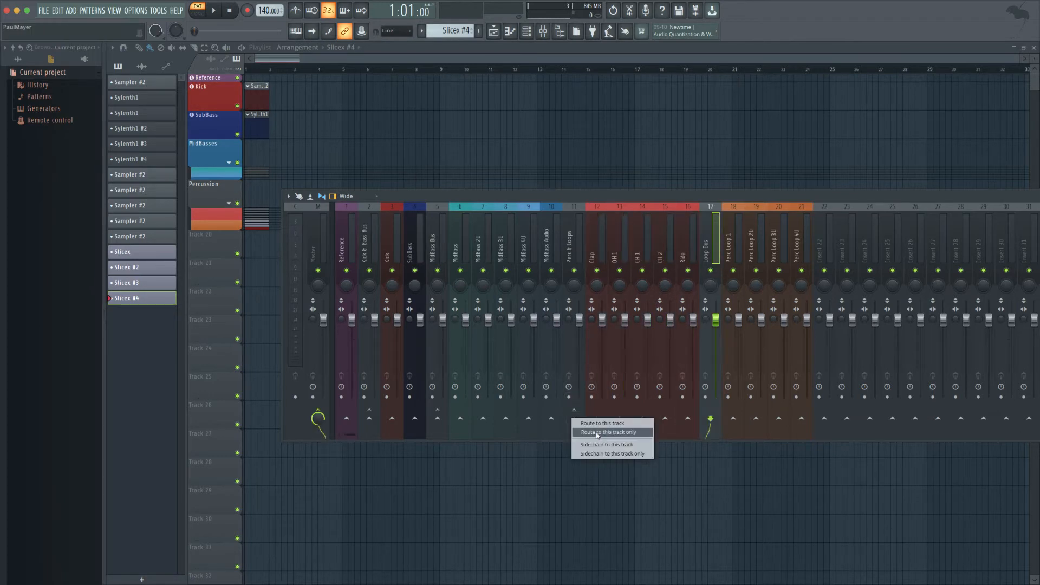
pyautogui.click(596, 431)
# Move the empty mixer track Insert 22 in front of Clap, route Clap through Ride only to it, and send it to Perc & Loops.
pyautogui.click(603, 249)
pyautogui.moveTo(603, 248); pyautogui.dragTo(580, 239)
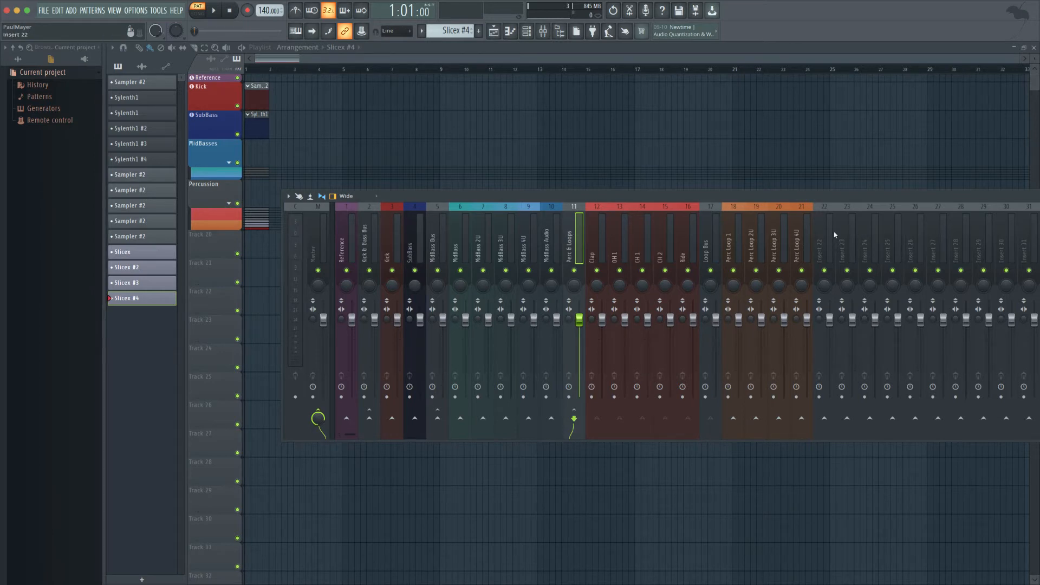
pyautogui.moveTo(829, 238); pyautogui.dragTo(711, 244)
pyautogui.rightClick(605, 423)
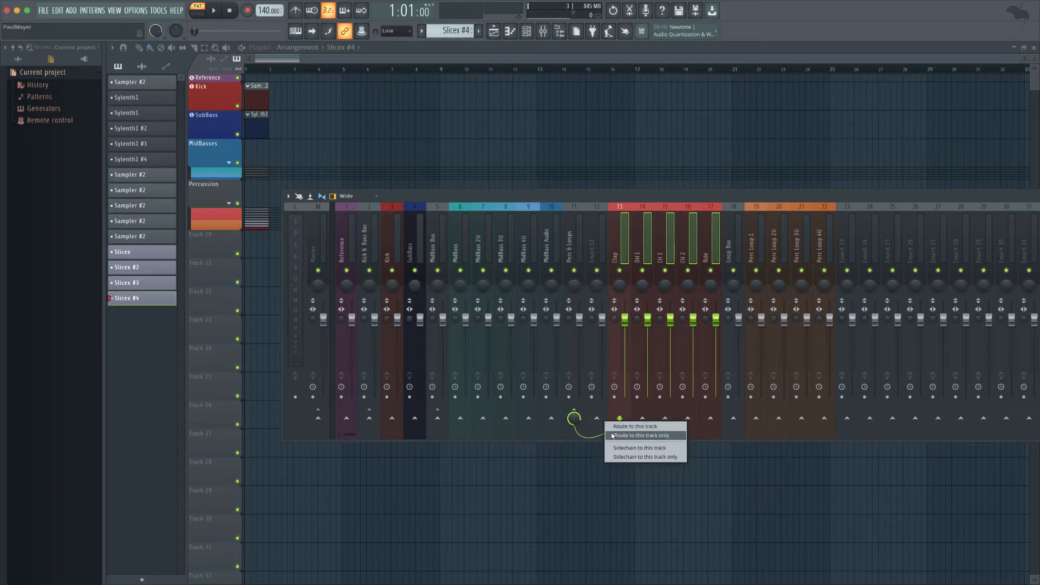
pyautogui.click(628, 427)
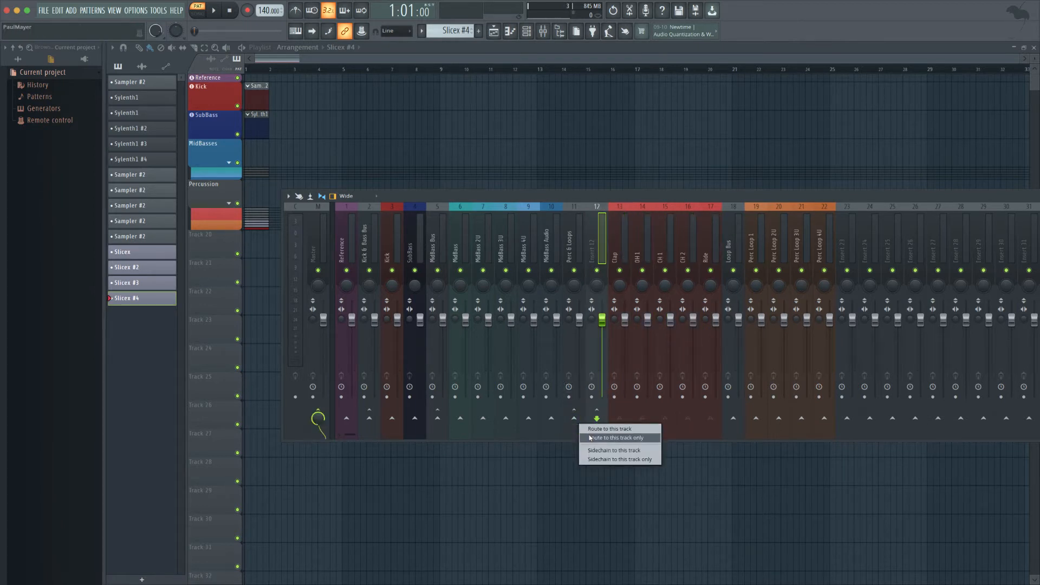
pyautogui.click(610, 429)
# Name the empty mixer track in front of Clap Perc Bus.
pyautogui.doubleClick(602, 231)
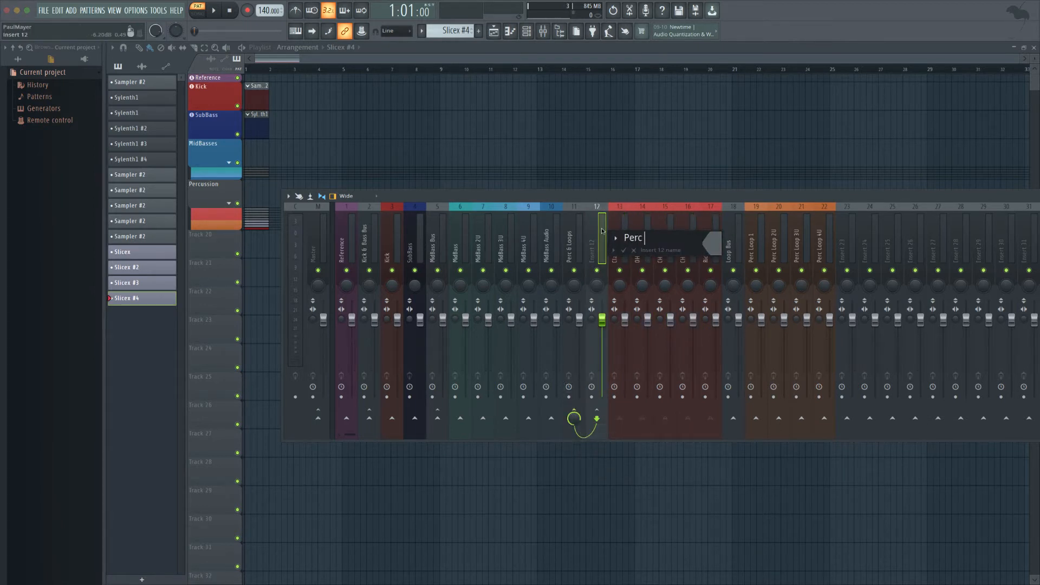
pyautogui.write('Perc Bus')
pyautogui.press('Return')
pyautogui.press('Right')
pyautogui.press('Right')
pyautogui.press('Right')
pyautogui.press('Right')
pyautogui.press('Right')
pyautogui.press('Right')
pyautogui.press('Right')
pyautogui.press('Right')
pyautogui.press('Right')
pyautogui.press('Right')
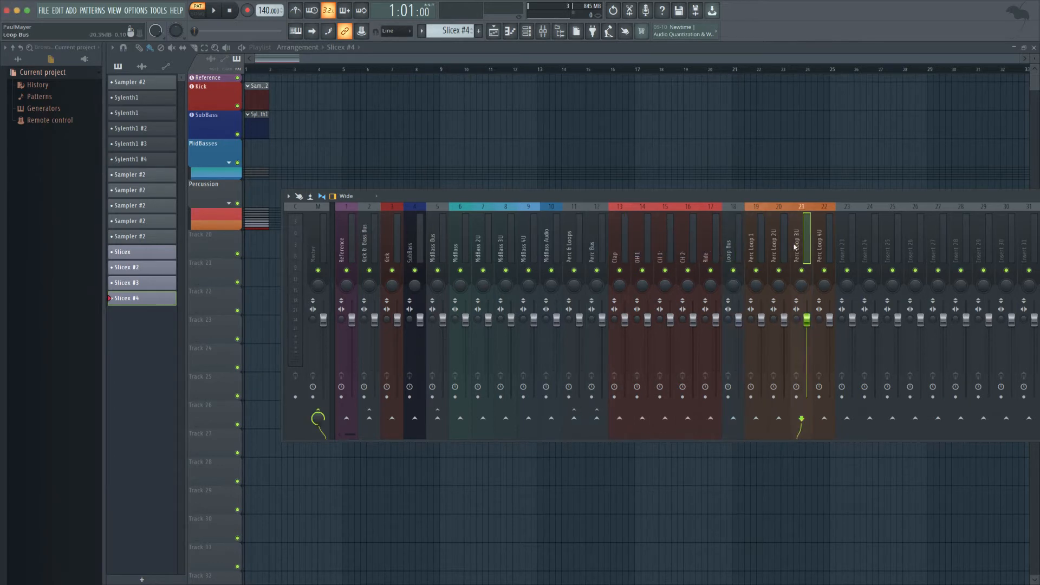
# Add a separator in front of the Perc & Loops mixer track.
pyautogui.click(582, 251)
pyautogui.rightClick(582, 245)
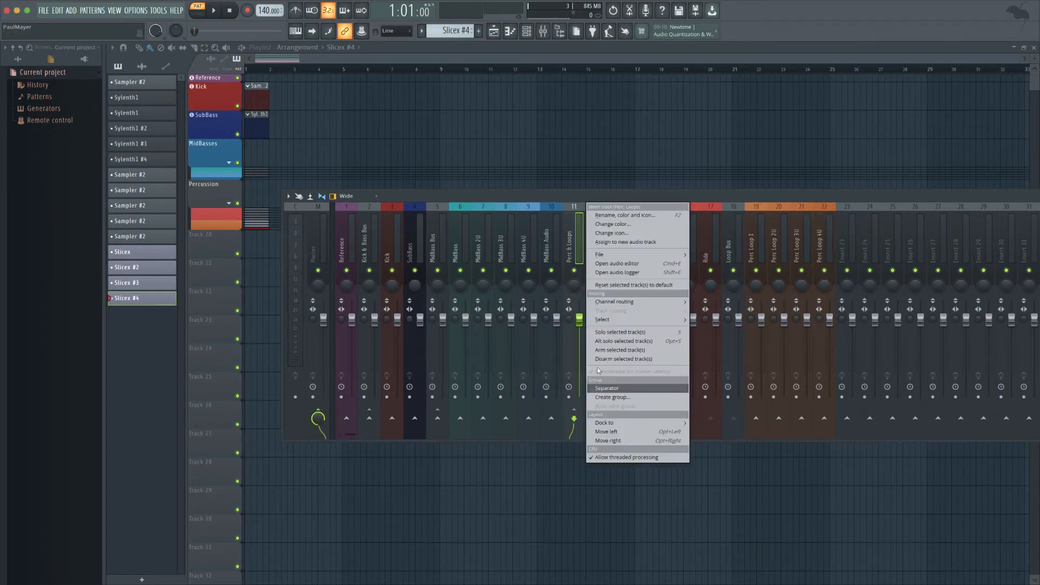
pyautogui.click(619, 391)
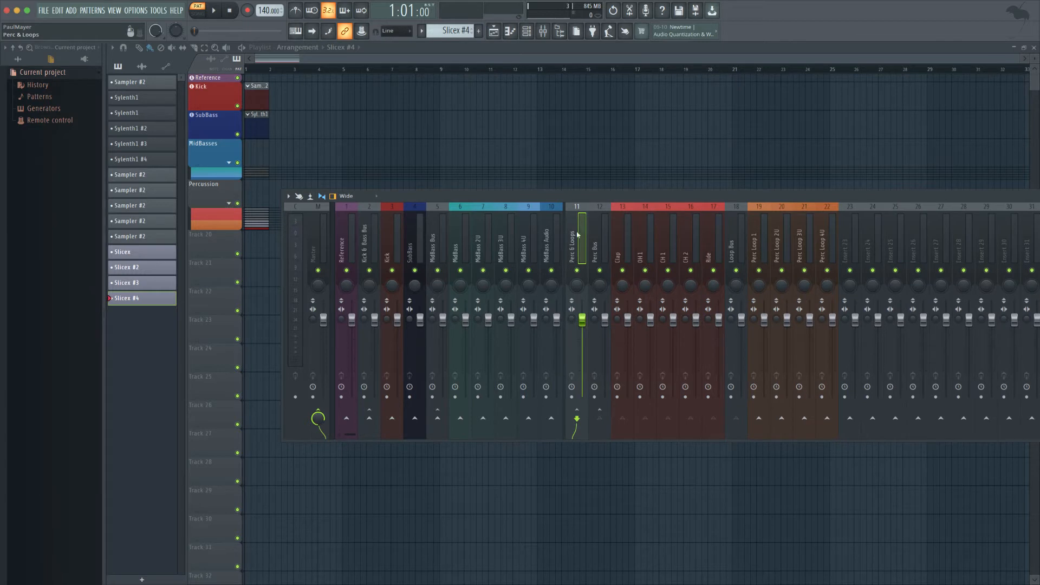
pyautogui.click(368, 242)
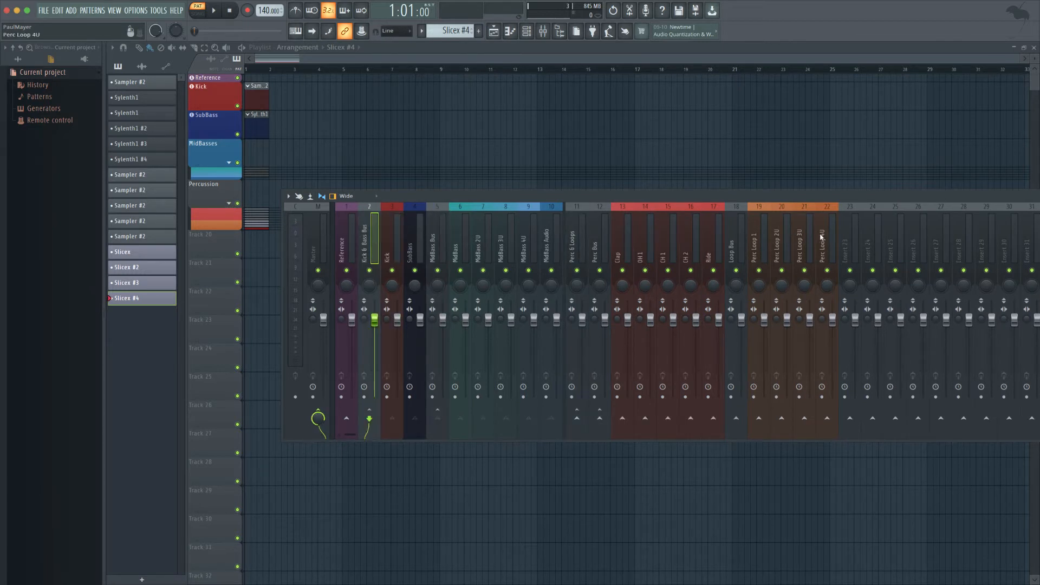
# Colour the Percussion playlist track reddish brown, #763D28, with colour snapping turned off.
pyautogui.click(216, 202)
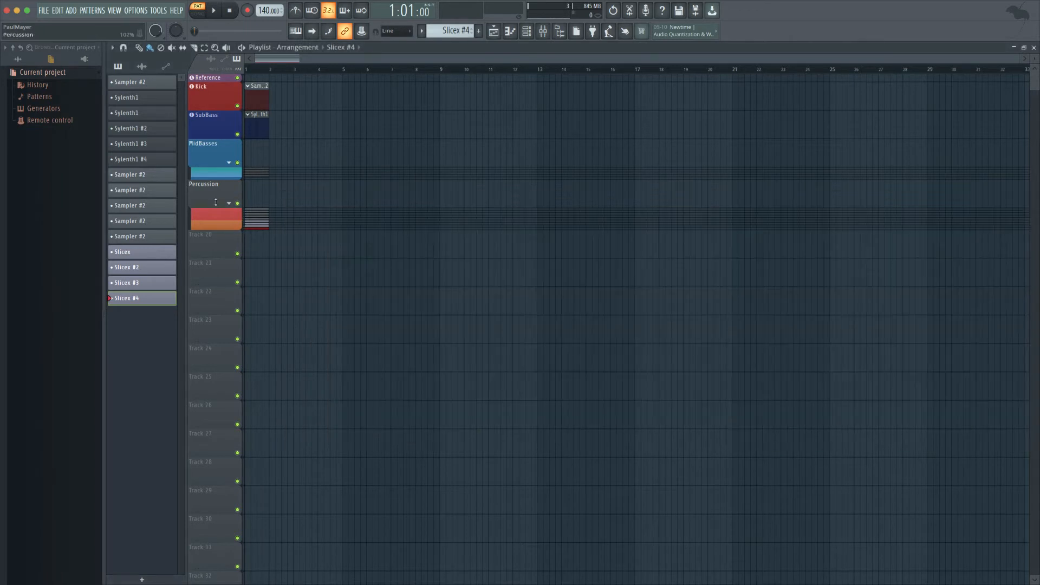
pyautogui.doubleClick(212, 201)
pyautogui.click(305, 188)
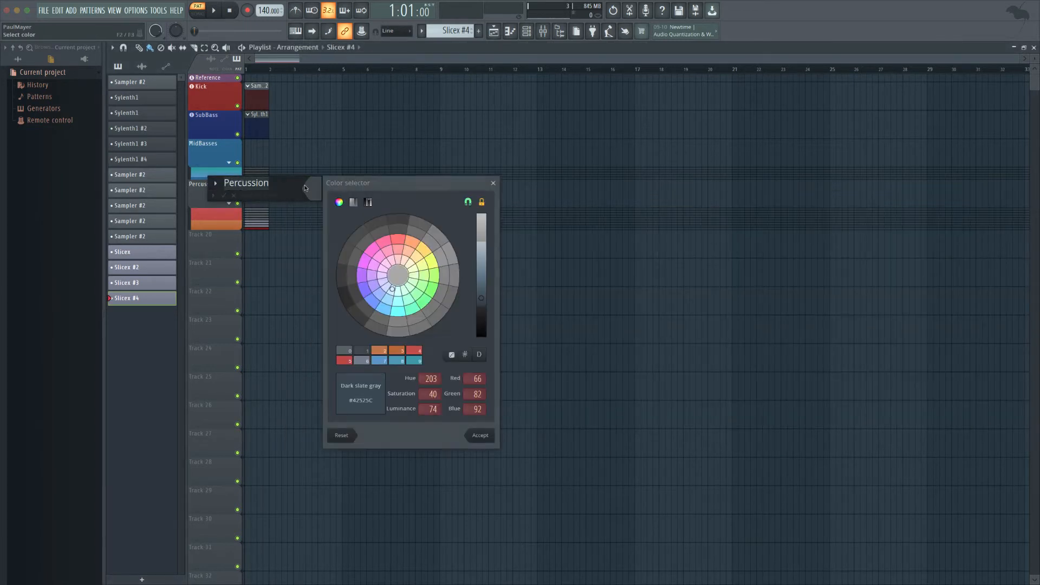
pyautogui.click(413, 243)
pyautogui.moveTo(406, 243); pyautogui.dragTo(398, 240)
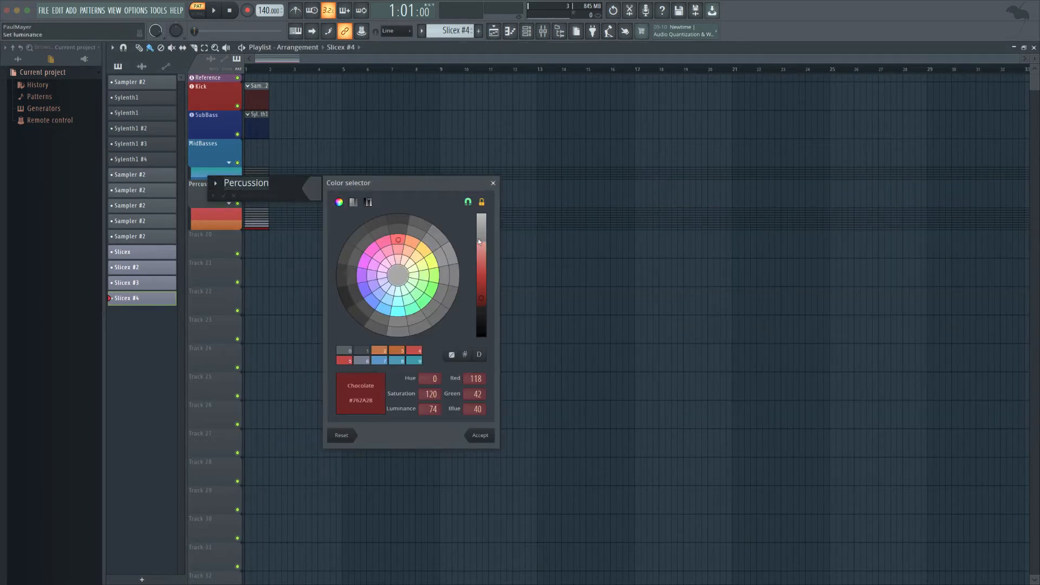
pyautogui.click(413, 244)
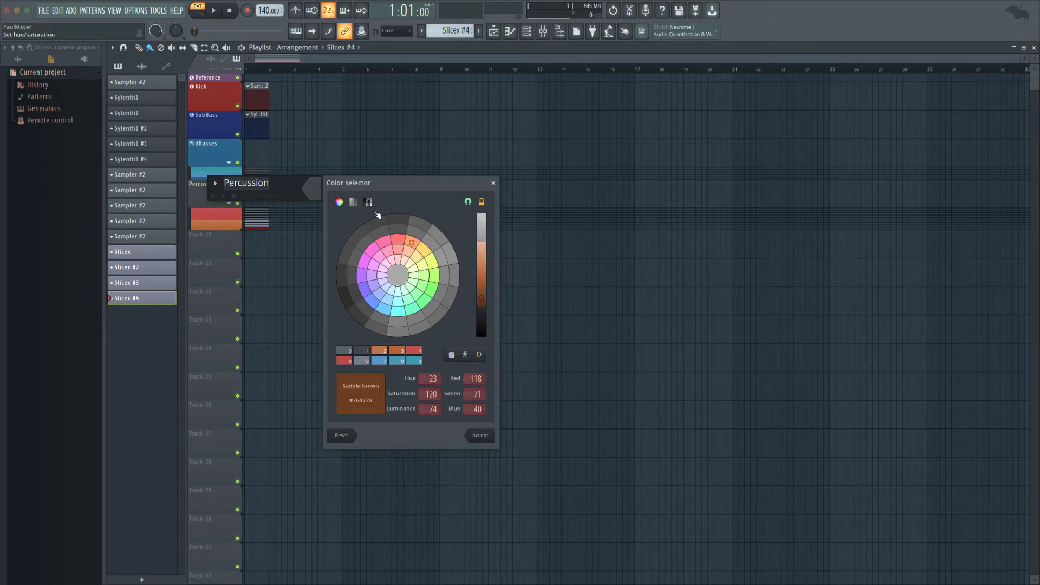
pyautogui.click(467, 202)
pyautogui.click(407, 249)
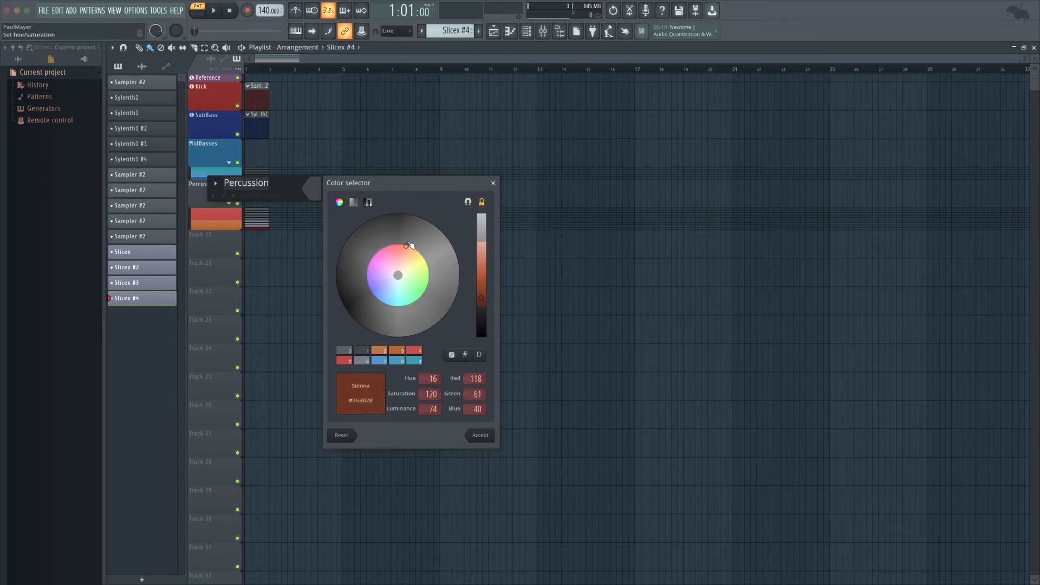
pyautogui.click(479, 435)
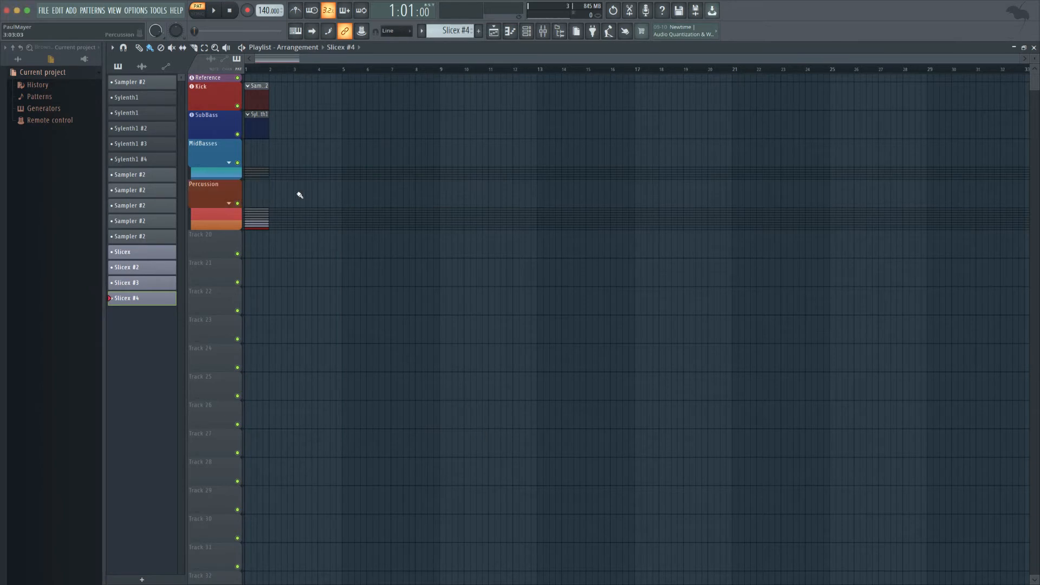
pyautogui.click(228, 203)
pyautogui.doubleClick(217, 276)
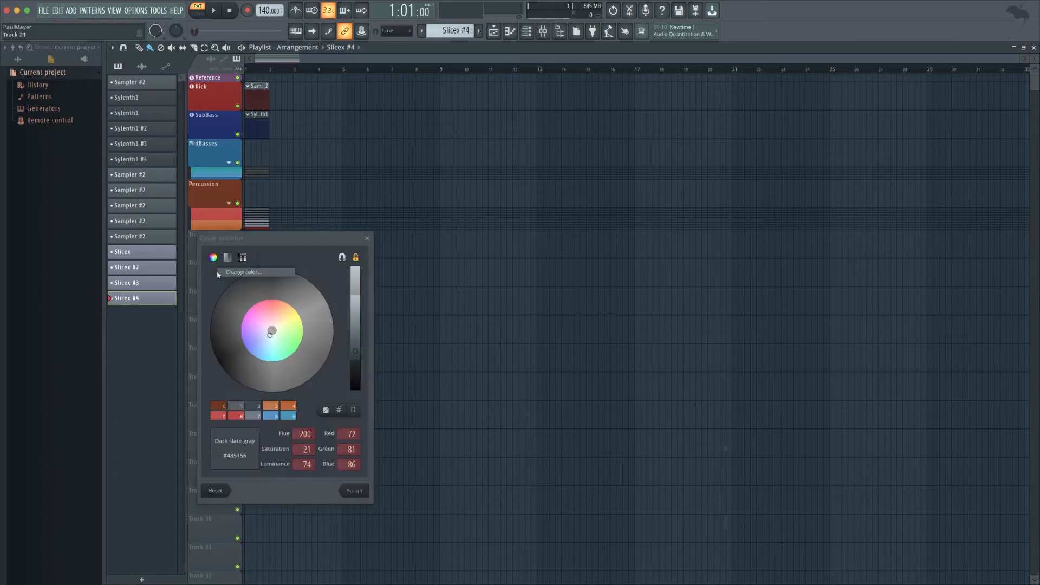
pyautogui.click(367, 239)
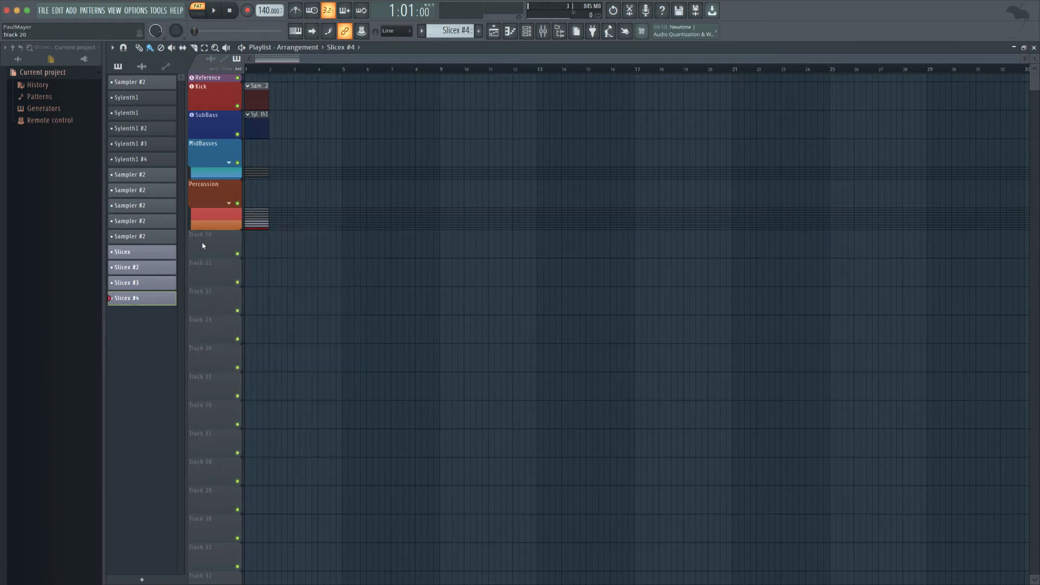
# Turn playlist Track 21 into an instrument track with Spire-1.1 and close the plugin window.
pyautogui.rightClick(216, 259)
pyautogui.moveTo(242, 310)
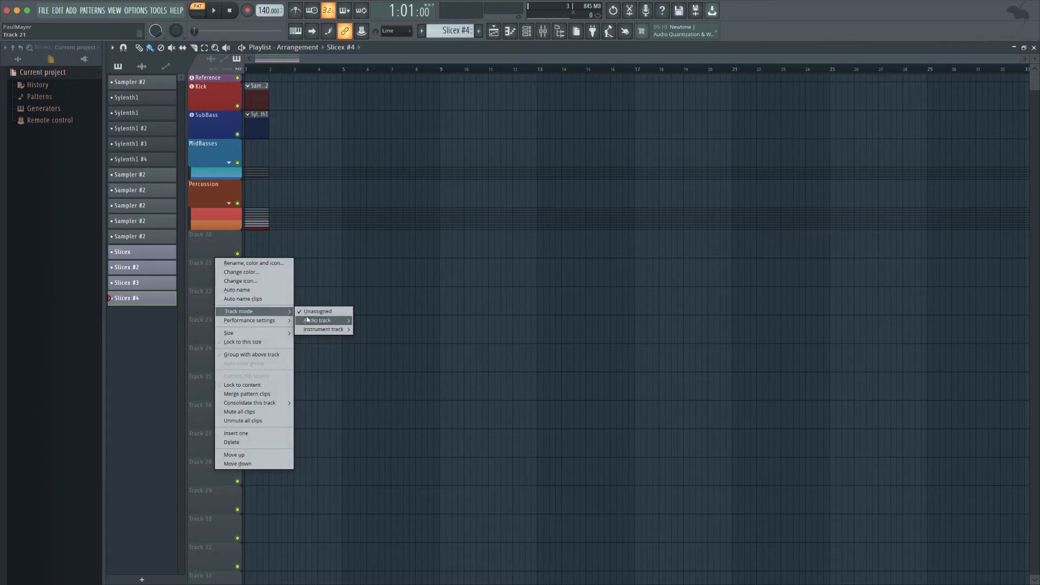
pyautogui.moveTo(324, 330)
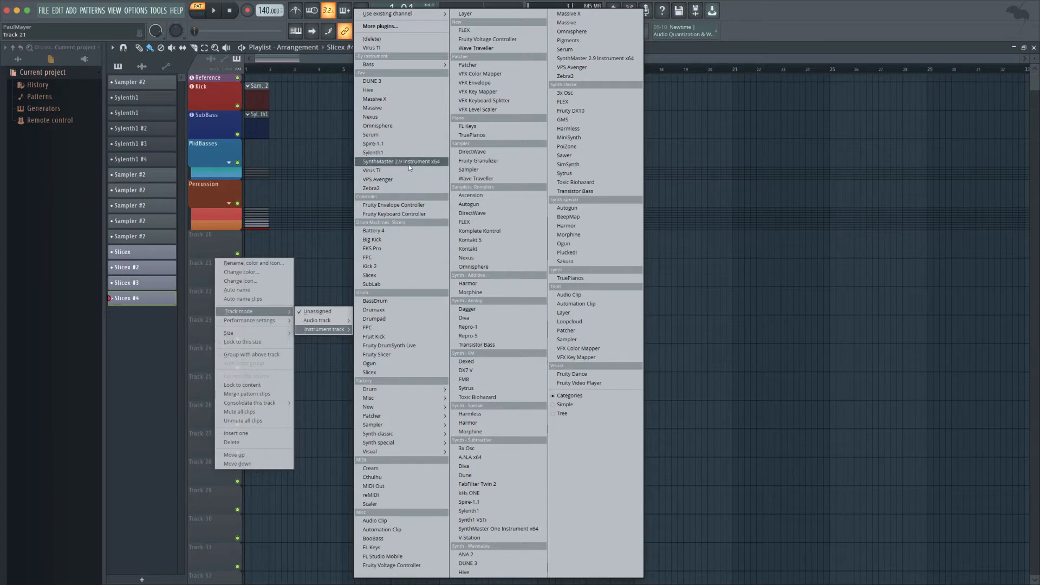
pyautogui.click(403, 144)
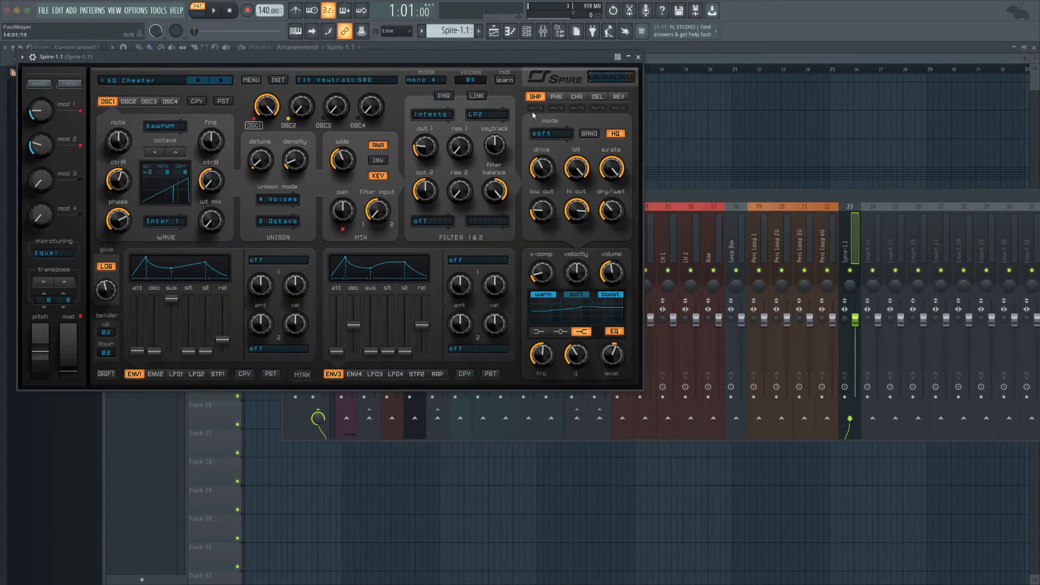
pyautogui.click(637, 58)
# Turn playlist Track 22 into an instrument track with another Spire-1.1 and close the plugin window.
pyautogui.rightClick(199, 287)
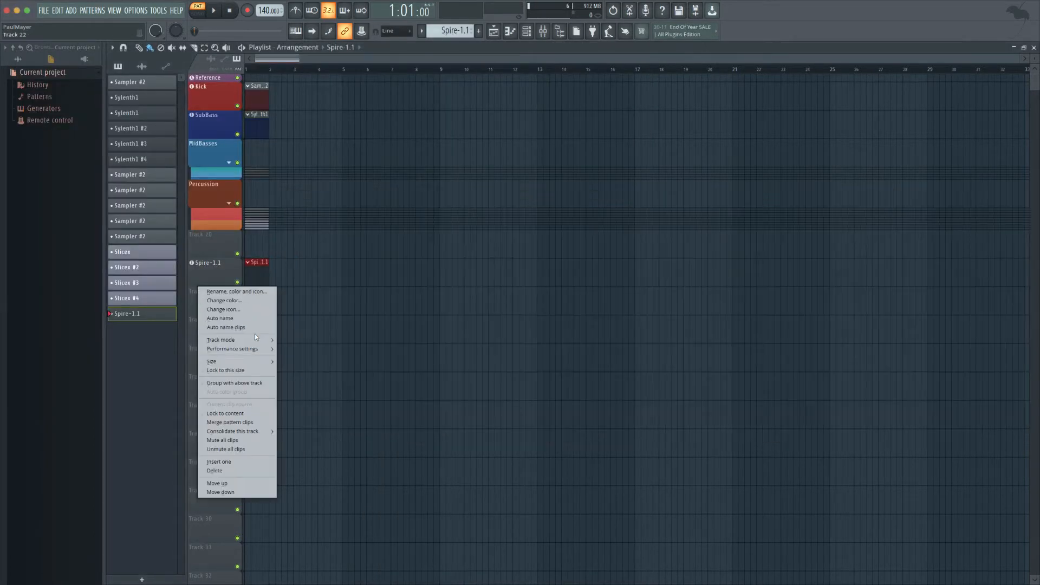
pyautogui.moveTo(221, 339)
pyautogui.moveTo(306, 357)
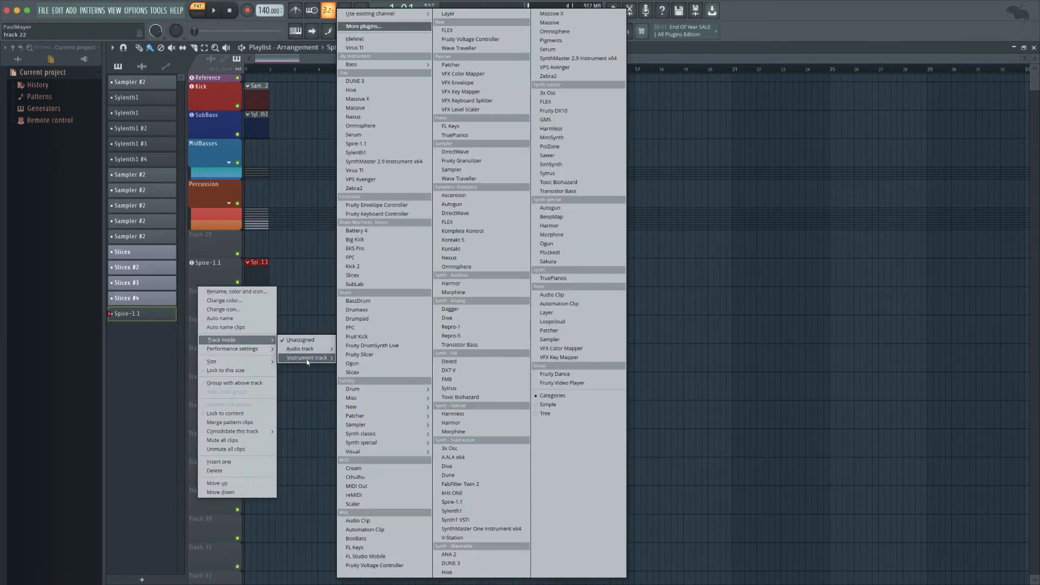
pyautogui.click(356, 143)
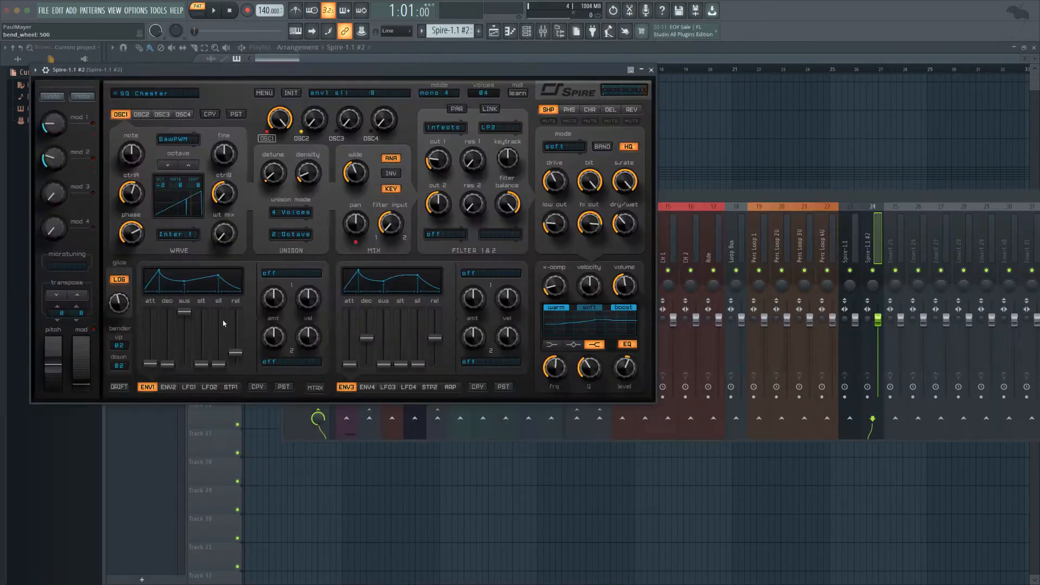
pyautogui.click(651, 71)
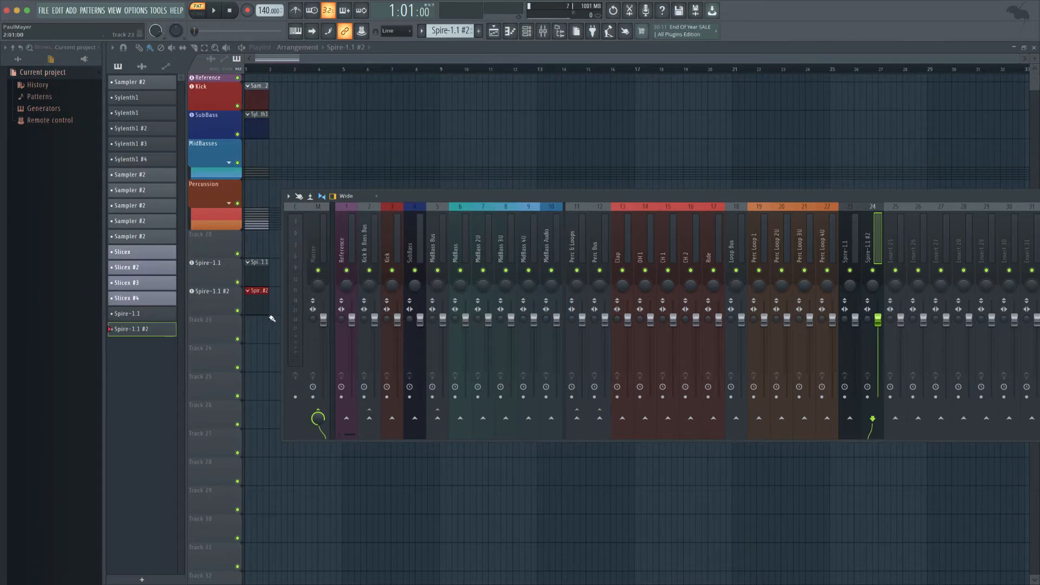
# Turn playlist Track 23 into a third Spire-1.1 instrument track and close the plugin window.
pyautogui.rightClick(228, 317)
pyautogui.moveTo(275, 371)
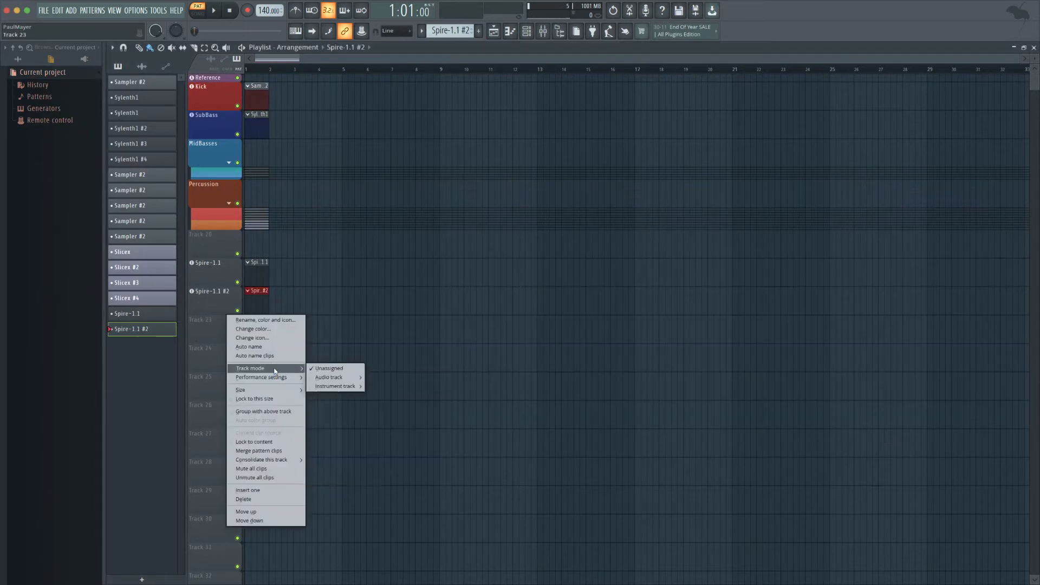
pyautogui.moveTo(336, 385)
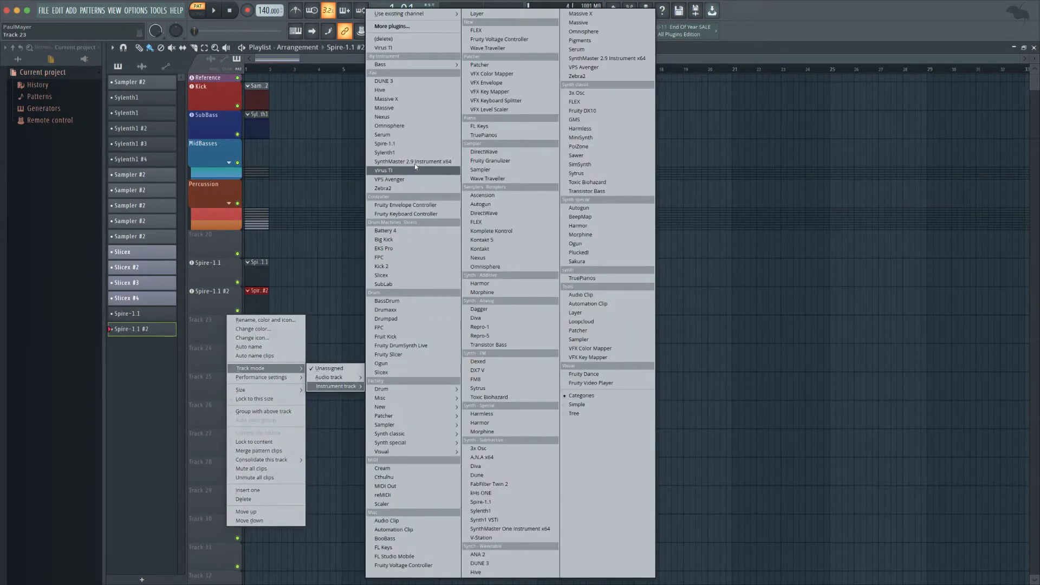
pyautogui.click(401, 143)
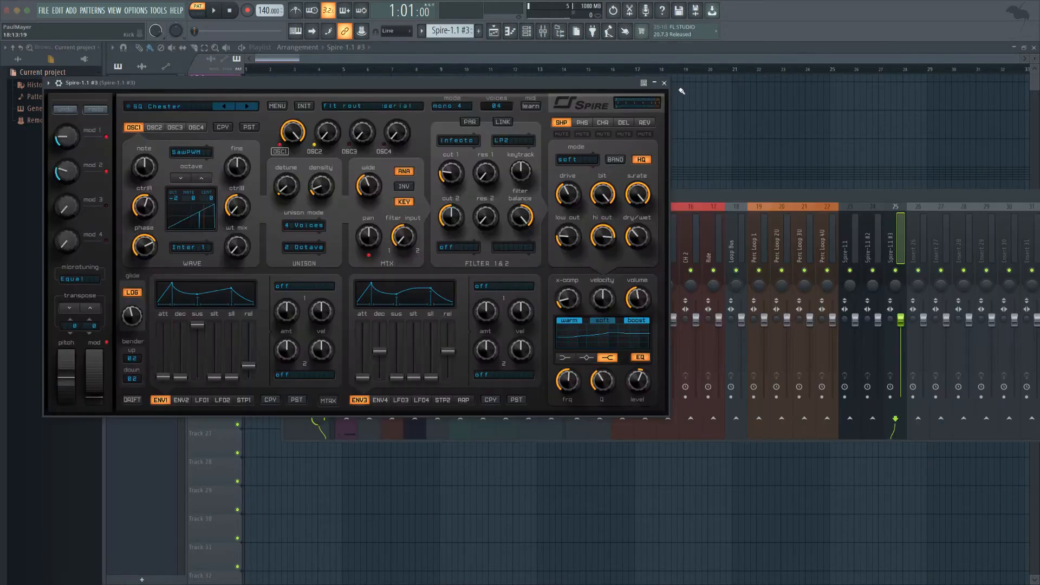
pyautogui.click(665, 83)
# Turn playlist Track 24 into a fourth Spire-1.1 instrument track and close the plugin window.
pyautogui.rightClick(227, 346)
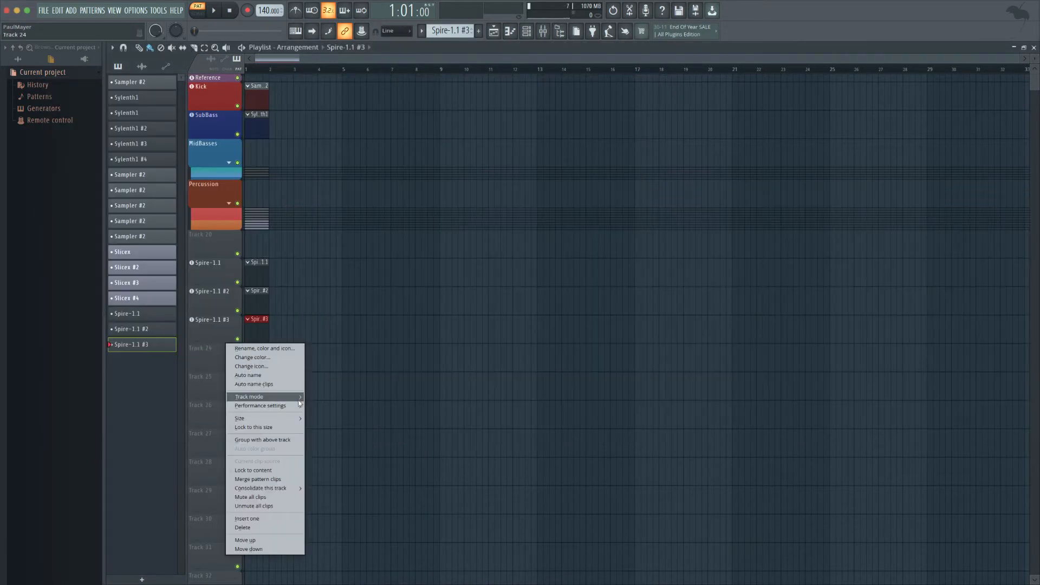
pyautogui.moveTo(300, 401)
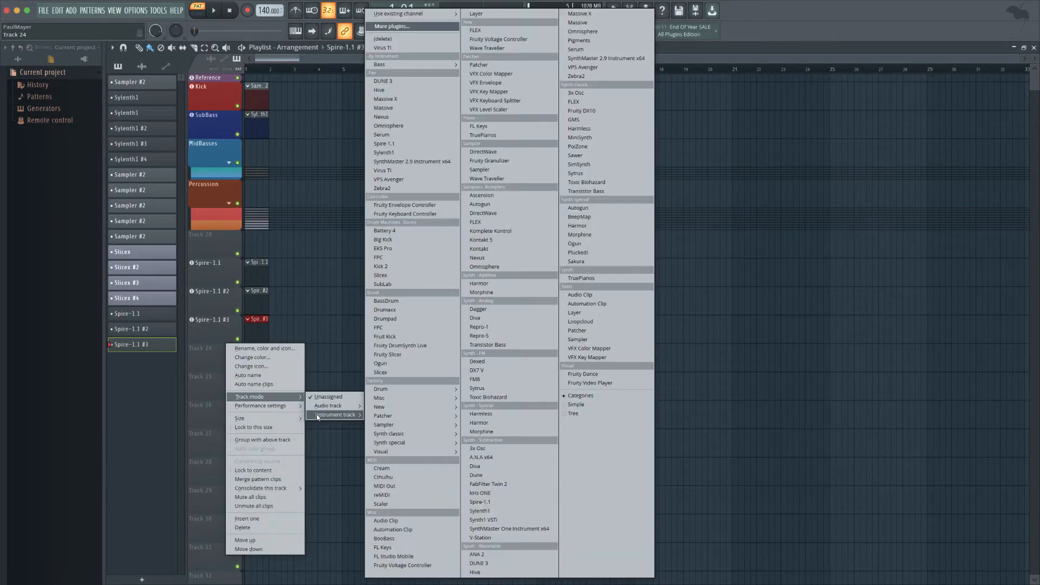
pyautogui.click(384, 143)
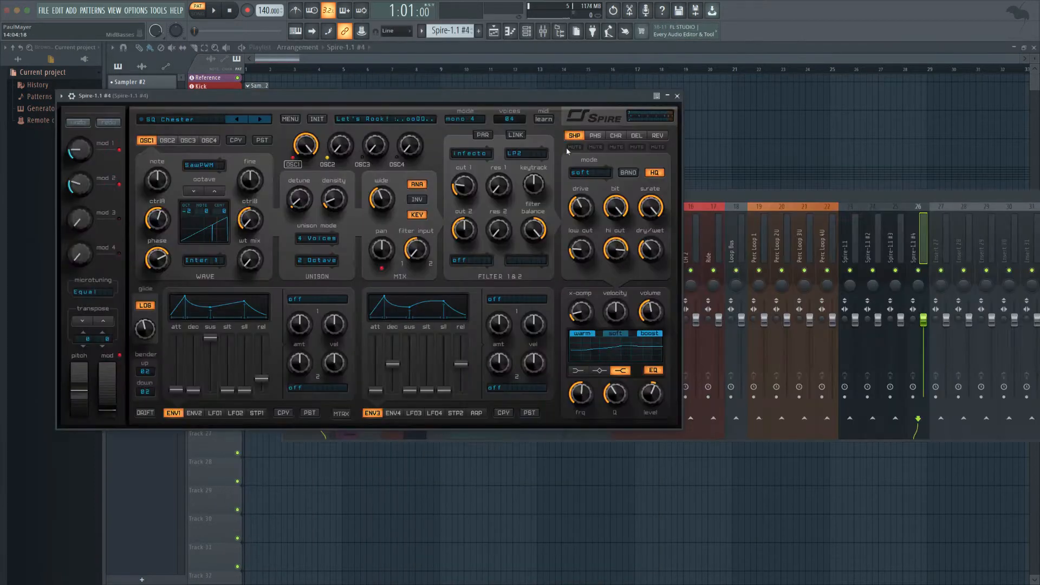
pyautogui.click(677, 96)
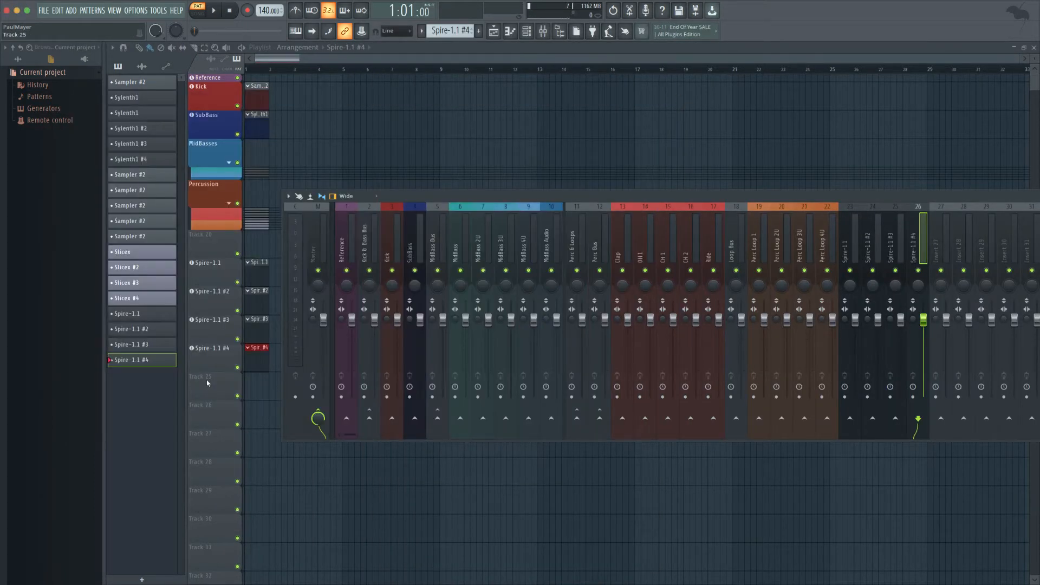
# Move the empty mixer track Insert 27 in front of Spire-1.1 and reposition the mixer to reveal its effect slots.
pyautogui.moveTo(941, 244); pyautogui.dragTo(850, 248)
pyautogui.moveTo(855, 196); pyautogui.dragTo(726, 183)
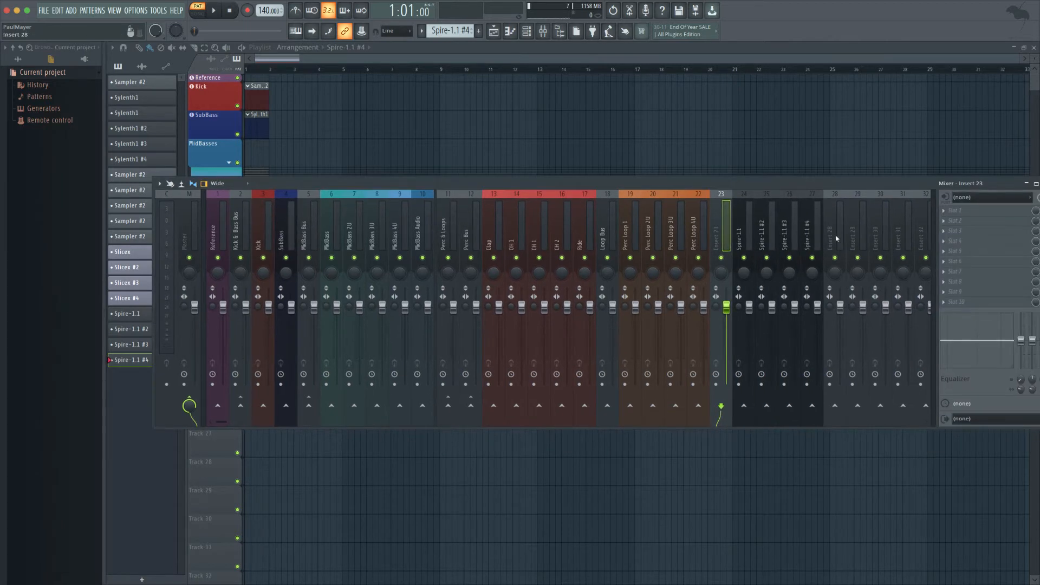
# Move the empty mixer track Insert 28 in front of Spire-1.1, reposition the mixer and hide it.
pyautogui.moveTo(835, 236); pyautogui.dragTo(750, 227)
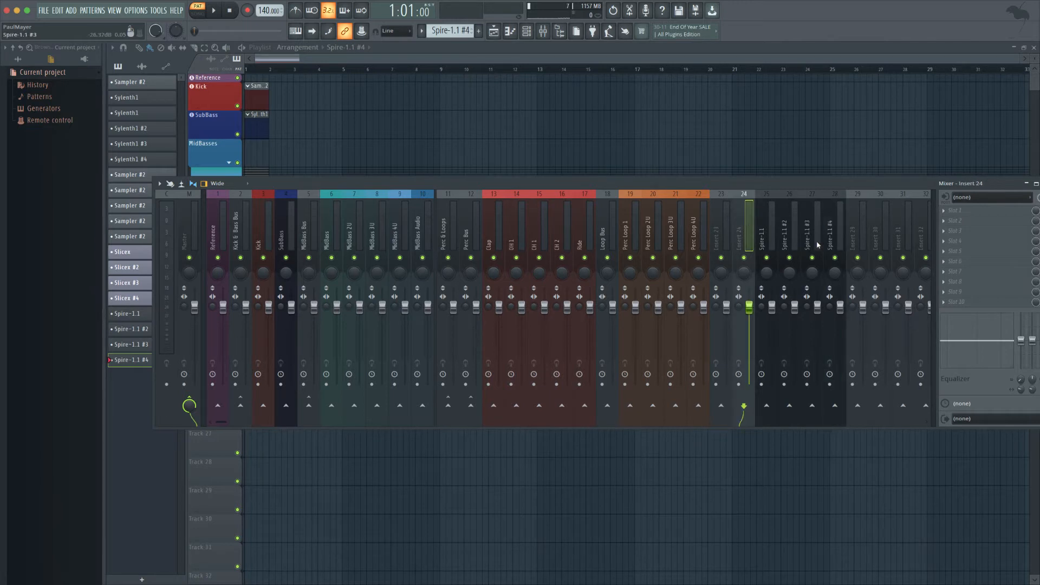
pyautogui.moveTo(373, 179); pyautogui.dragTo(404, 85)
pyautogui.press('F9')
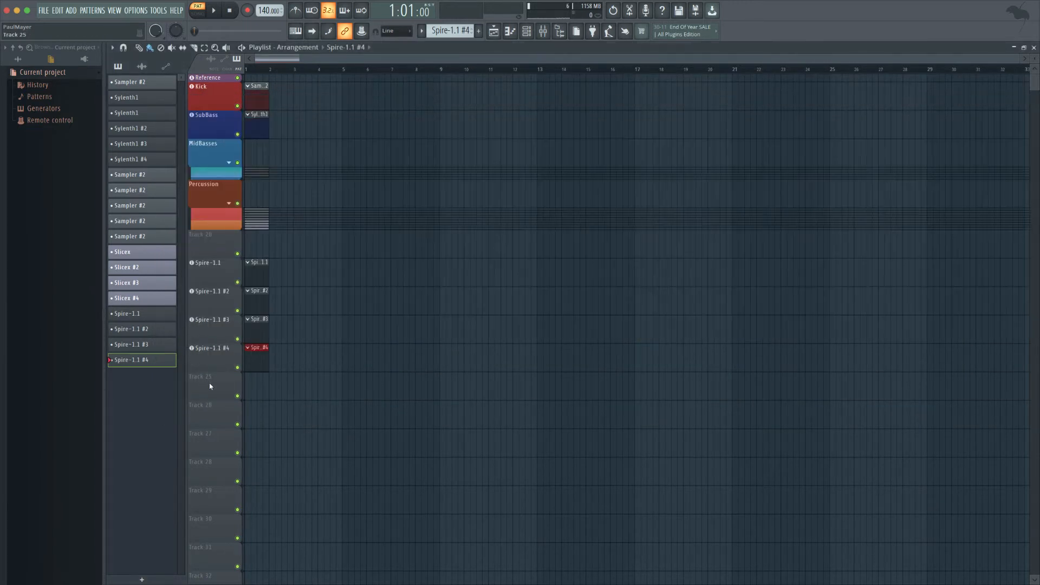
# Turn playlist Track 25 into a fifth Spire-1.1 instrument track and close the plugin window.
pyautogui.rightClick(210, 386)
pyautogui.moveTo(249, 420)
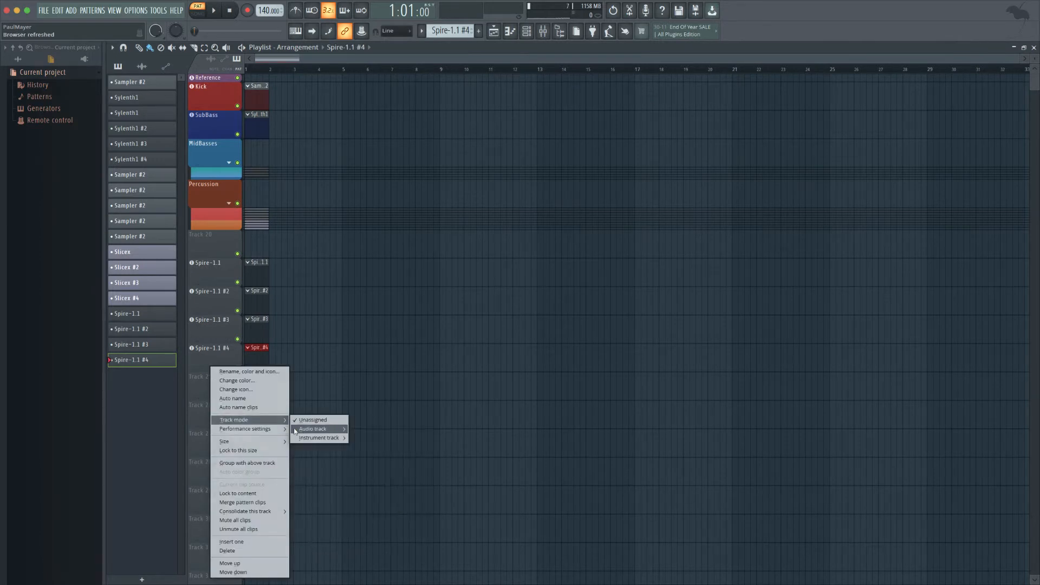
pyautogui.moveTo(295, 431)
pyautogui.click(389, 144)
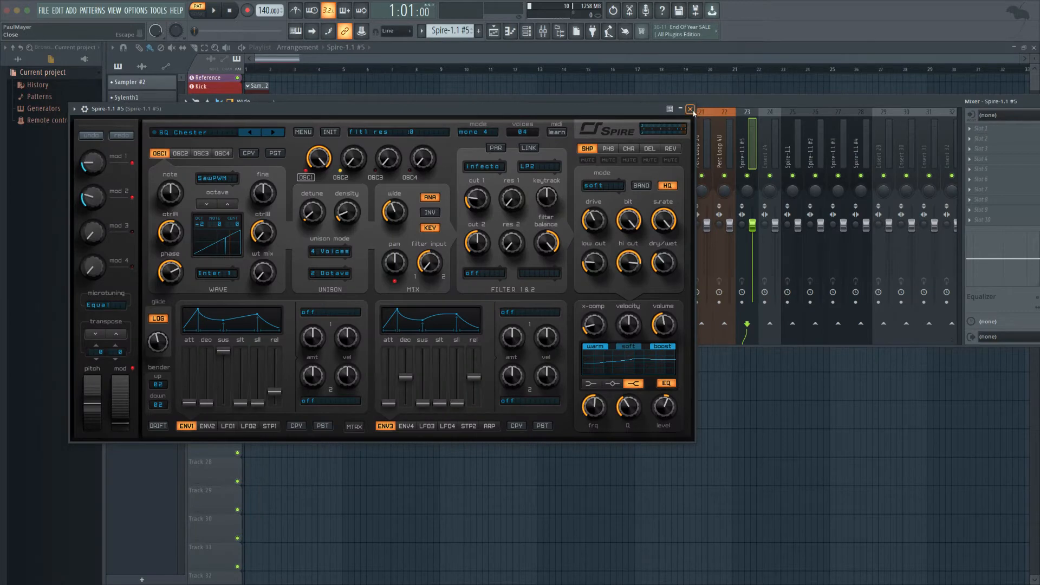
pyautogui.click(690, 109)
# Turn playlist Track 26 into a sixth Spire-1.1 instrument track and close the plugin window.
pyautogui.rightClick(212, 418)
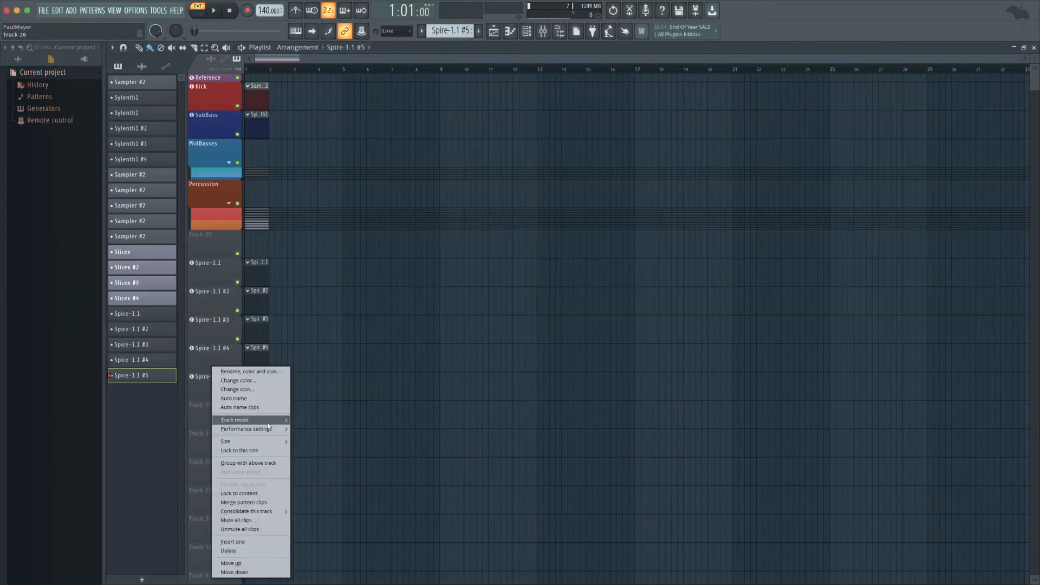
pyautogui.moveTo(249, 420)
pyautogui.moveTo(320, 438)
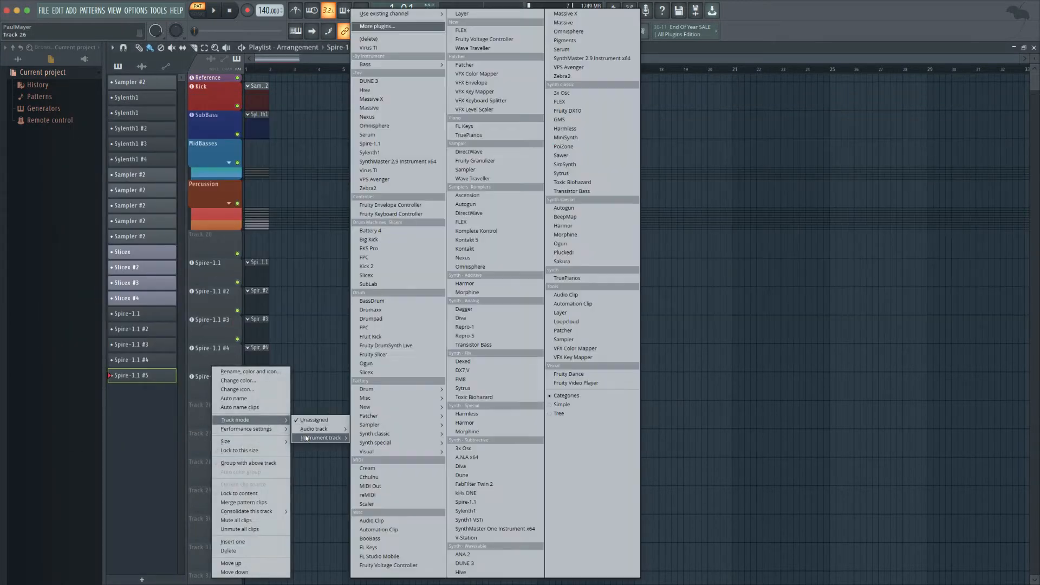
pyautogui.click(378, 145)
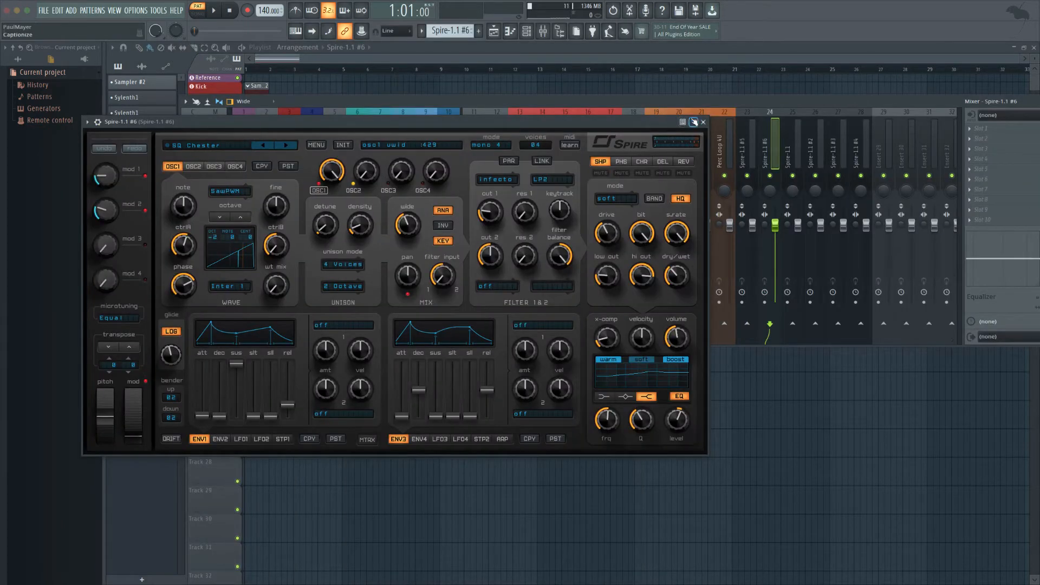
pyautogui.click(704, 121)
# Turn playlist Track 27 into a seventh Spire-1.1 instrument track and close the plugin window.
pyautogui.click(214, 433)
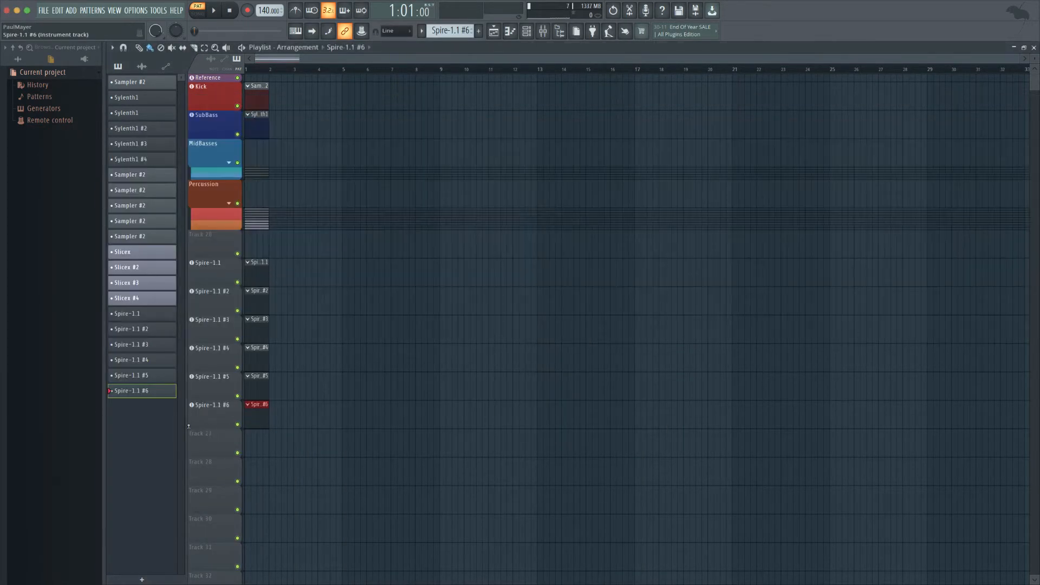
pyautogui.rightClick(213, 434)
pyautogui.moveTo(278, 415)
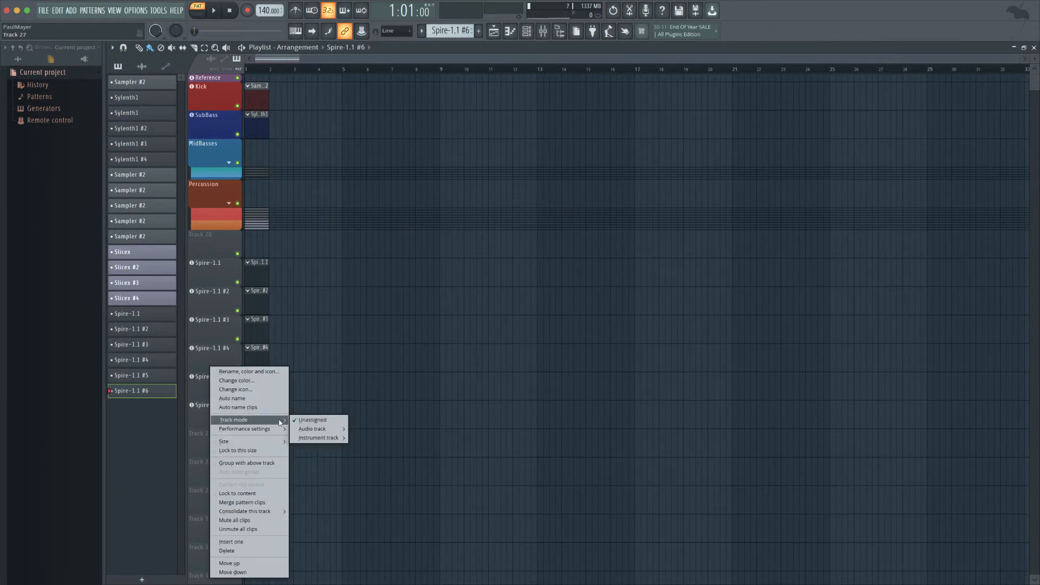
pyautogui.moveTo(325, 438)
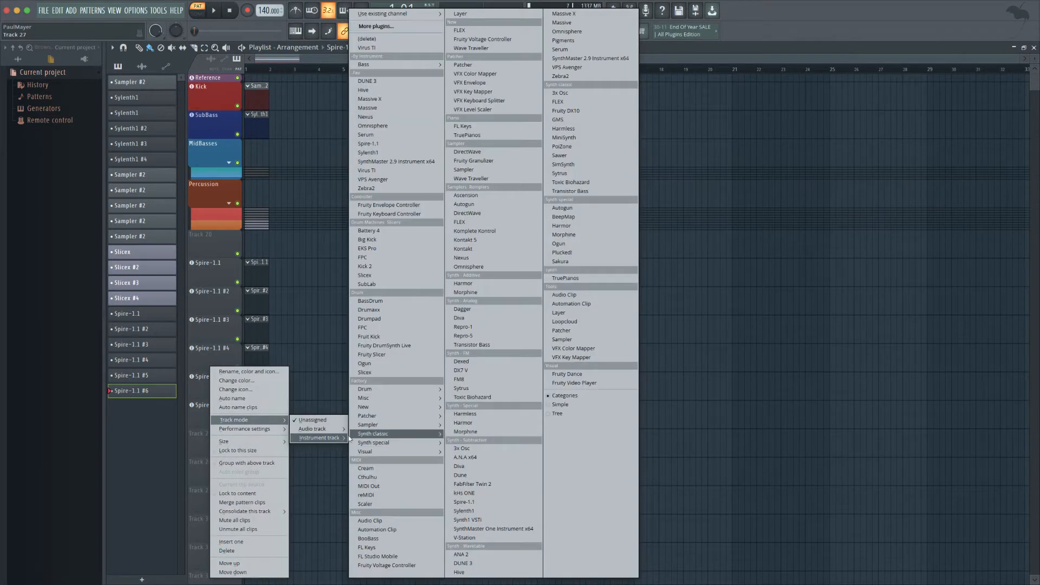
pyautogui.click(373, 144)
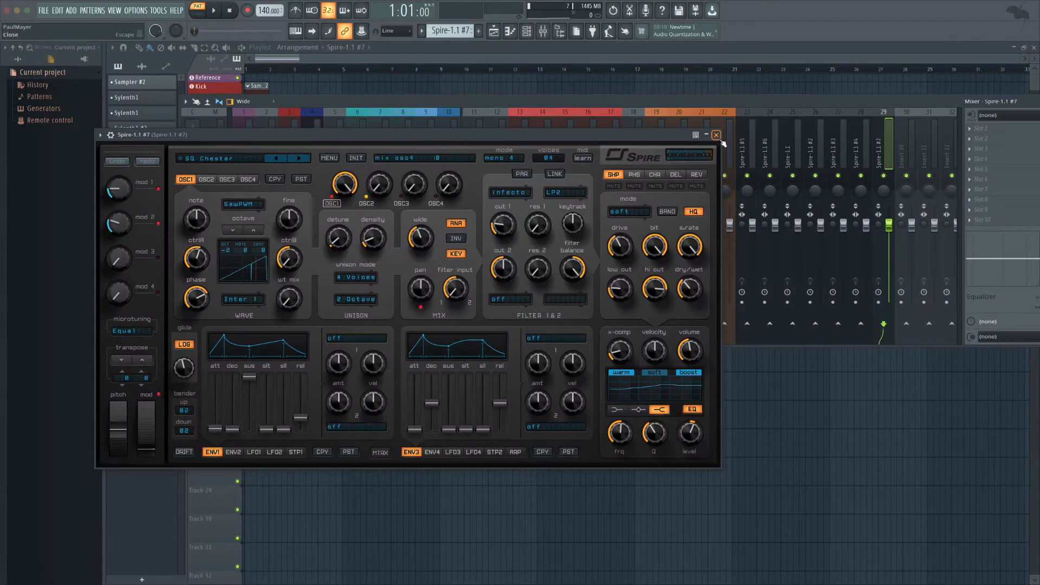
pyautogui.click(720, 134)
# Turn playlist Track 28 into an eighth Spire-1.1 instrument track and close the plugin window.
pyautogui.rightClick(225, 470)
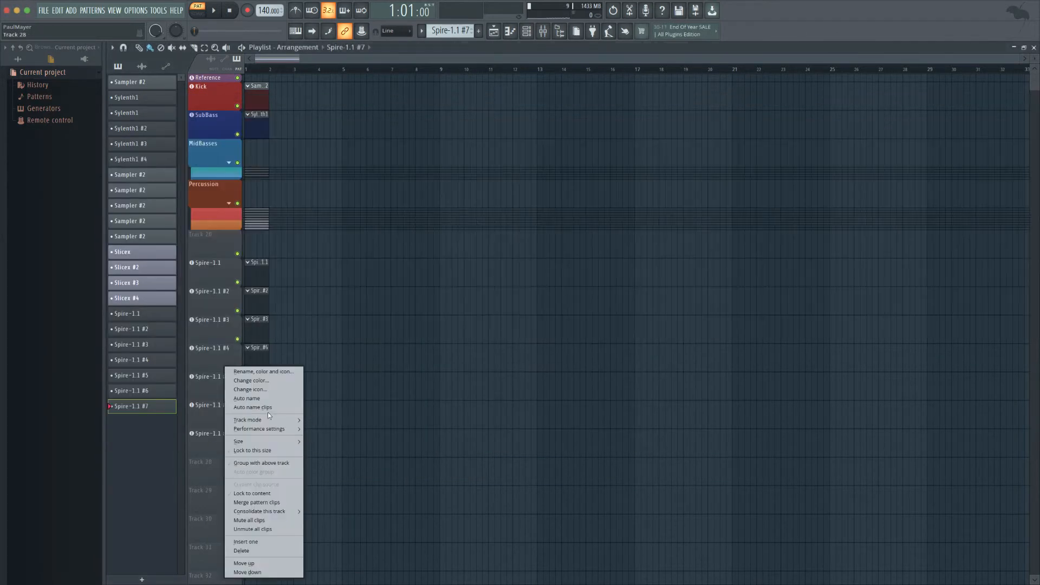
pyautogui.moveTo(272, 415)
pyautogui.moveTo(331, 437)
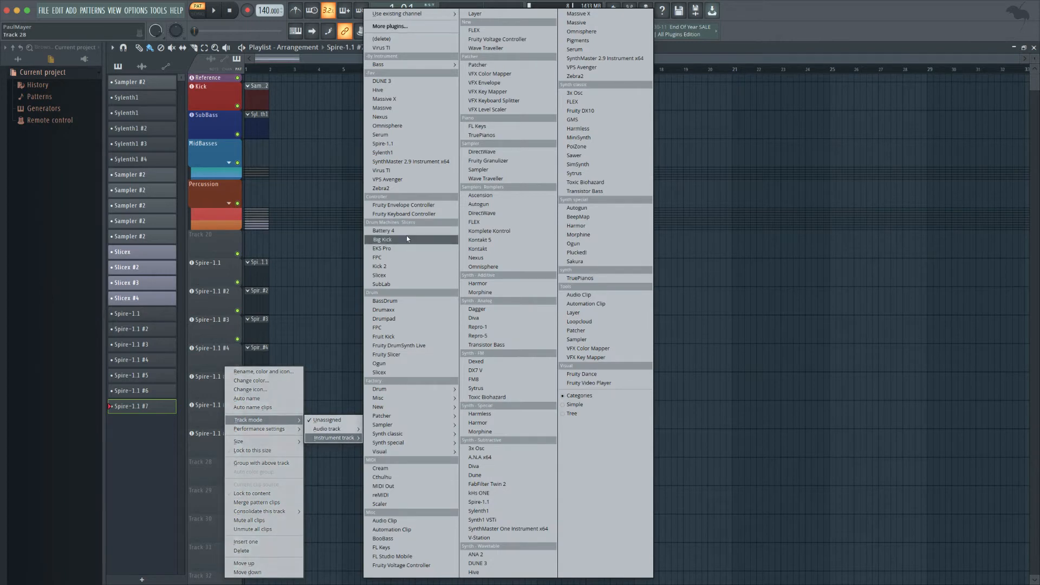
pyautogui.click(394, 144)
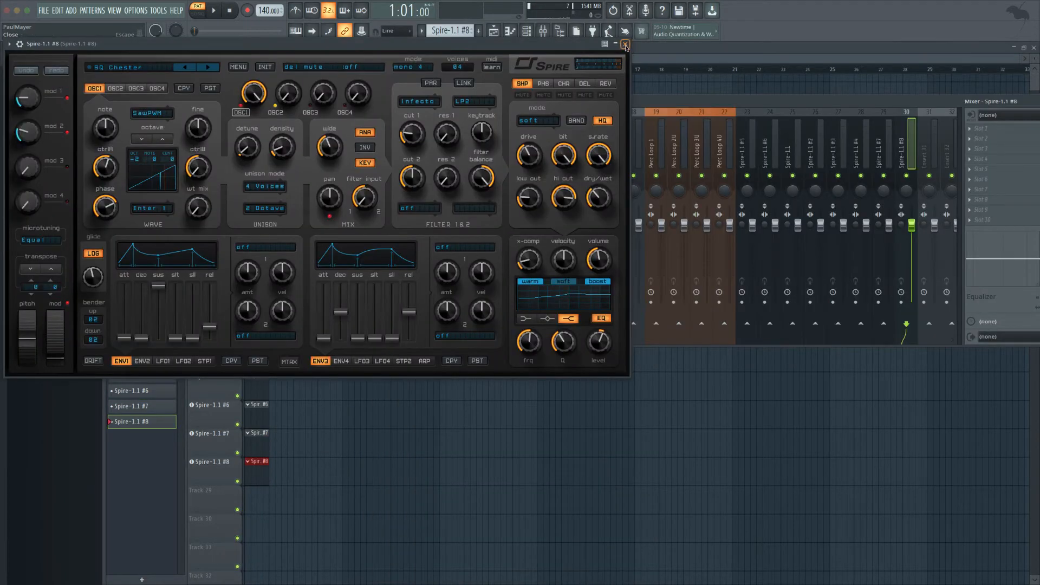
pyautogui.click(626, 46)
pyautogui.press('Escape')
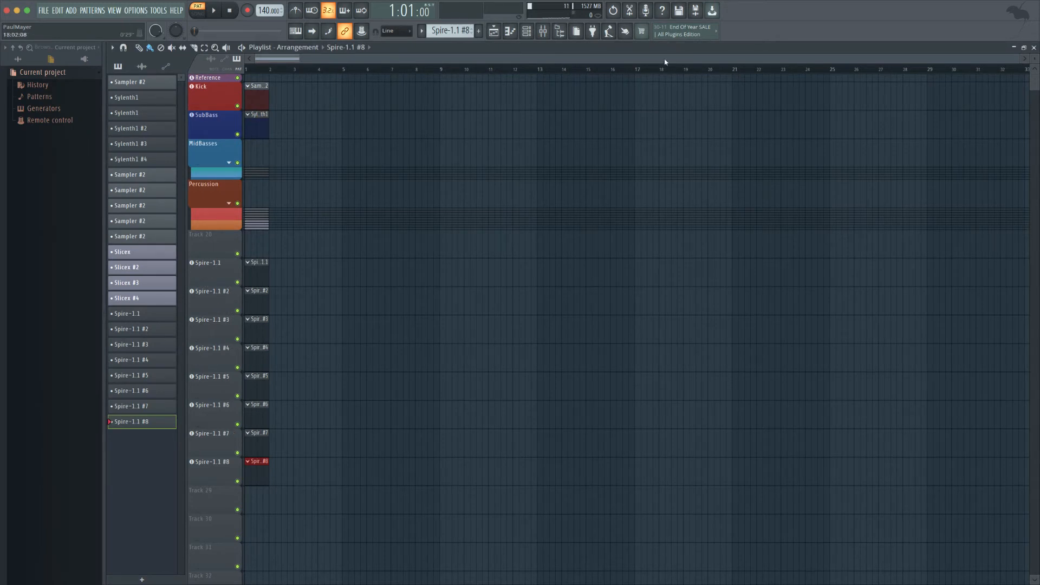
# In the mixer, move two empty tracks in front of Spire-1.1 #5 and a third between Spire-1.1 #2 and #3.
pyautogui.press('F9')
pyautogui.click(931, 141)
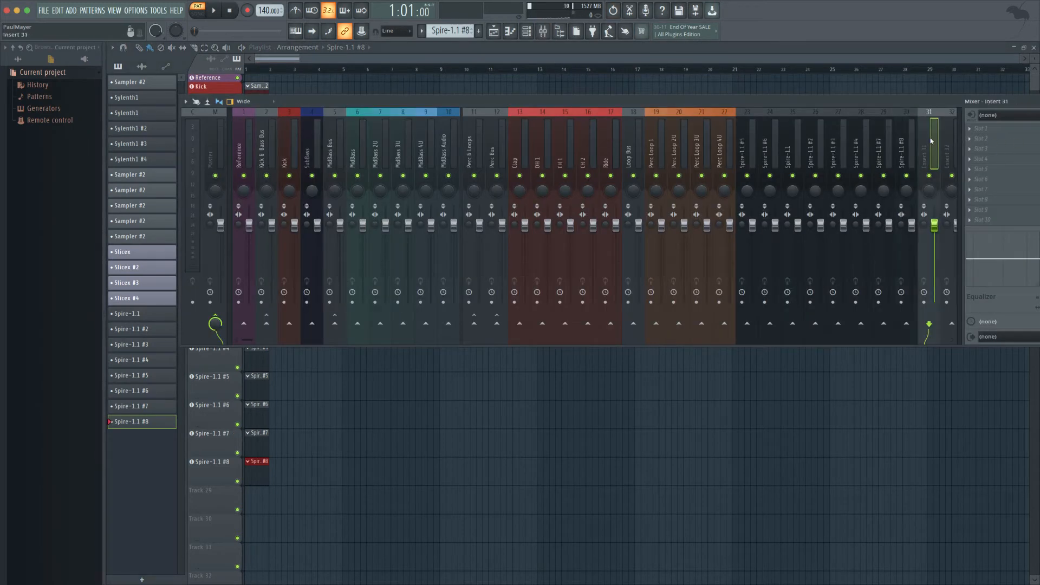
pyautogui.moveTo(932, 141); pyautogui.dragTo(673, 140)
pyautogui.moveTo(878, 141); pyautogui.dragTo(696, 141)
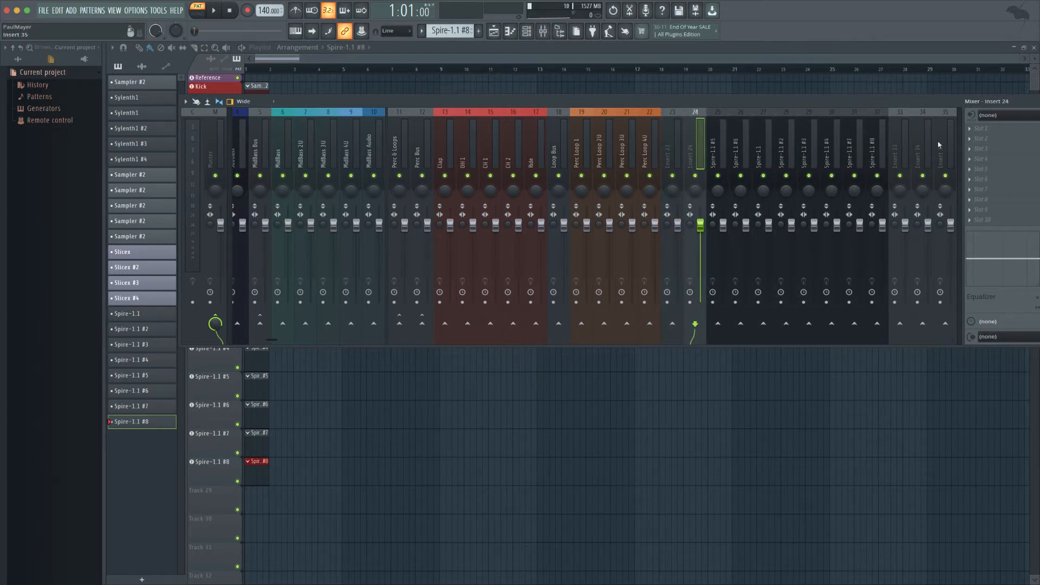
pyautogui.moveTo(903, 144); pyautogui.dragTo(810, 142)
# Rename mixer tracks Spire-1.1 #5 and Spire-1.1 #6 as Lead 1 and Lead 2U.
pyautogui.doubleClick(727, 142)
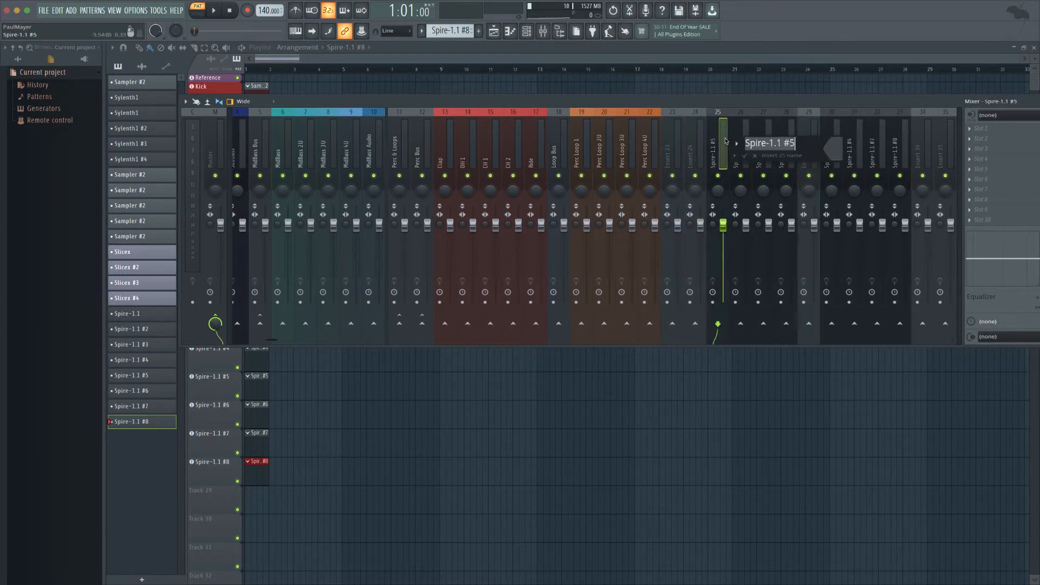
pyautogui.write('Lead 1')
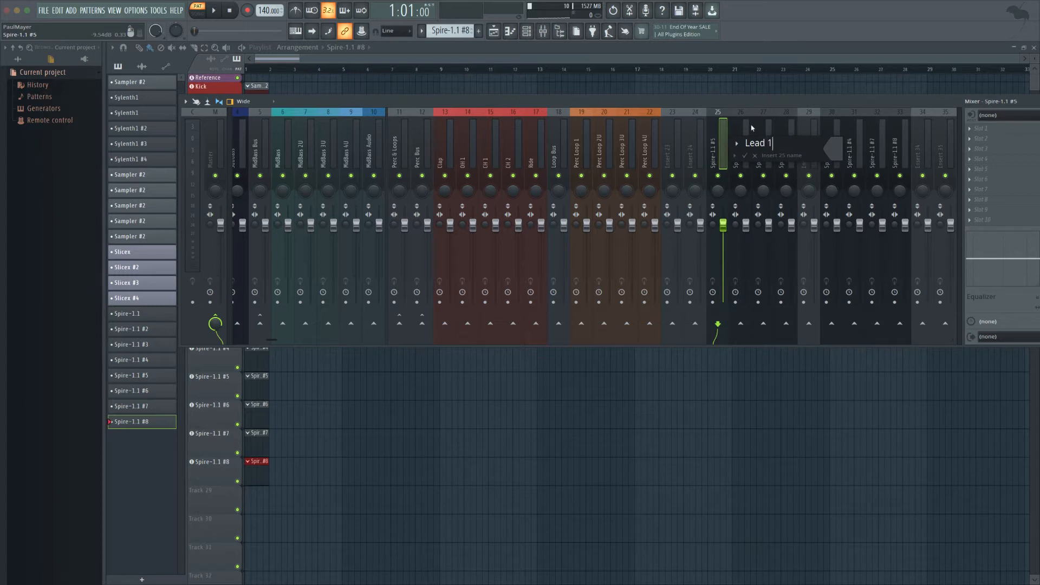
pyautogui.press('Return')
pyautogui.doubleClick(737, 147)
pyautogui.write('Lead')
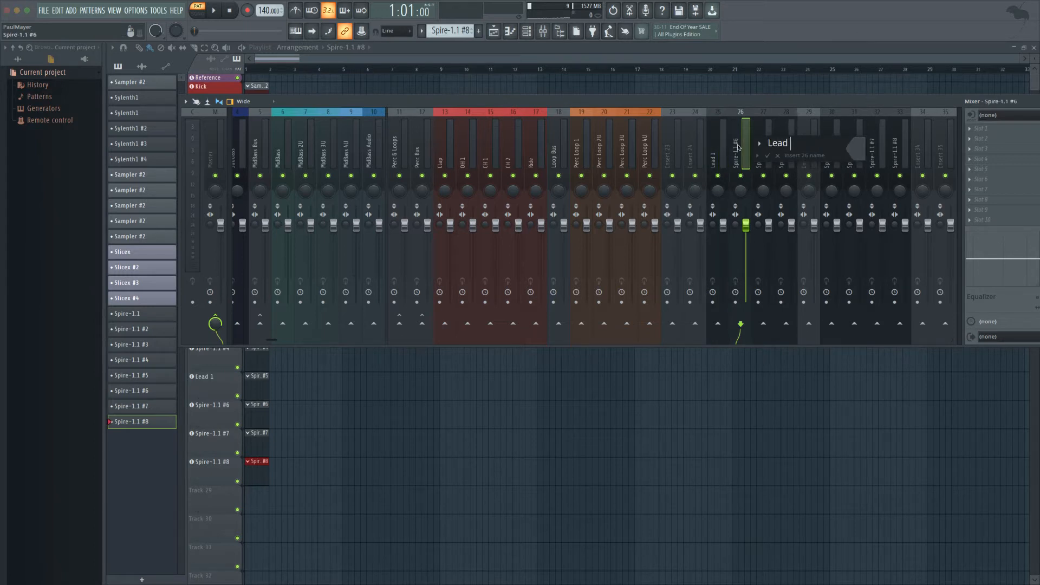
pyautogui.write(' 2U')
pyautogui.press('Return')
# Rename mixer tracks Spire-1.1 and Spire-1.1 #2 as Lead3 U and Lead4 U.
pyautogui.doubleClick(765, 144)
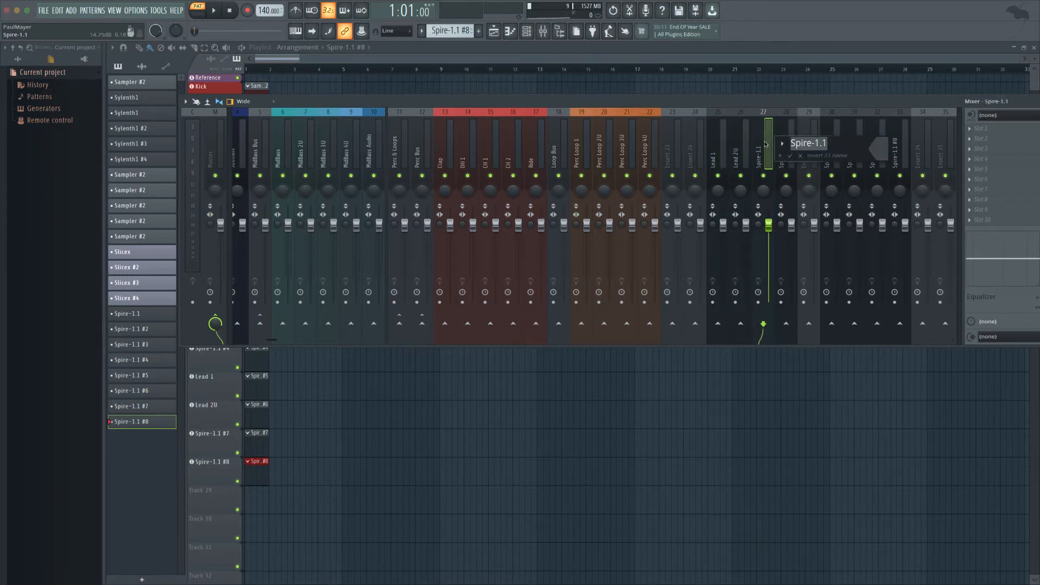
pyautogui.write('Lead3 U')
pyautogui.press('Return')
pyautogui.doubleClick(782, 152)
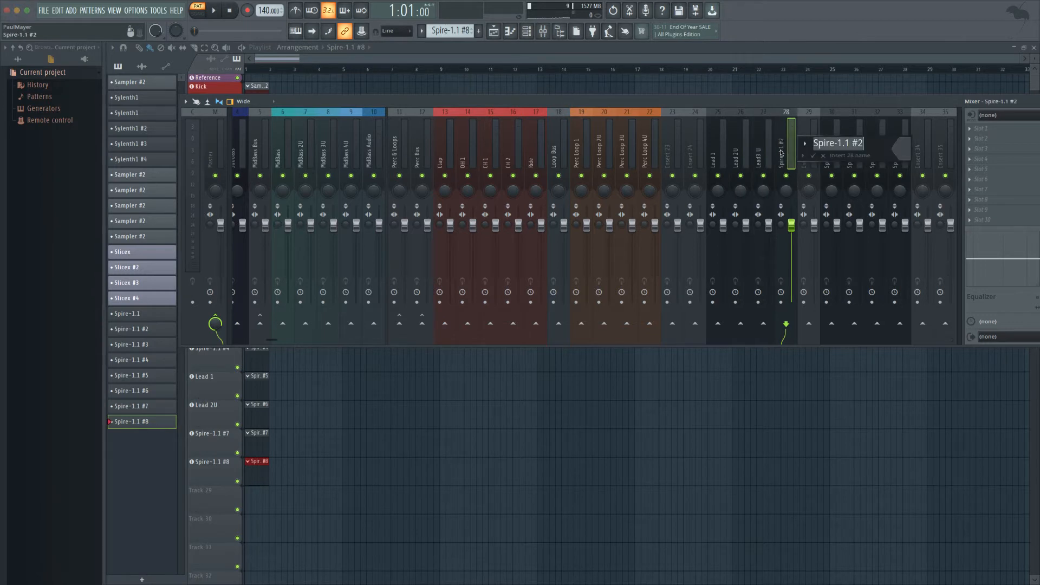
pyautogui.write('Lead4 U')
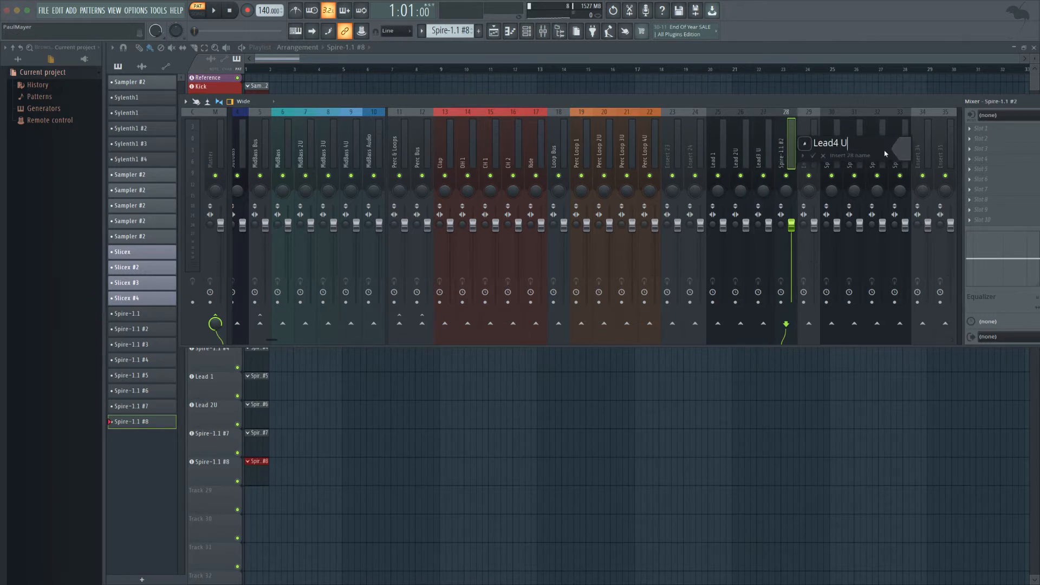
pyautogui.press('Return')
# Rename mixer tracks Spire-1.1 #3 and Spire-1.1 #4 as Pluck 1 U and Pluck2U.
pyautogui.doubleClick(829, 145)
pyautogui.write('Pluck 1U')
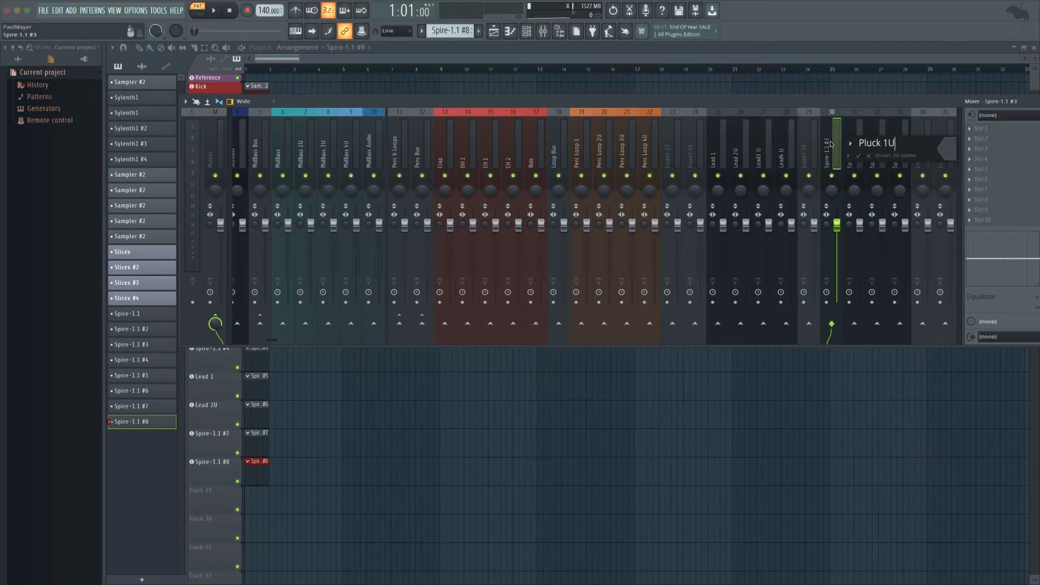
pyautogui.press('BackSpace')
pyautogui.write('U')
pyautogui.press('Return')
pyautogui.doubleClick(849, 149)
pyautogui.write('Pluck')
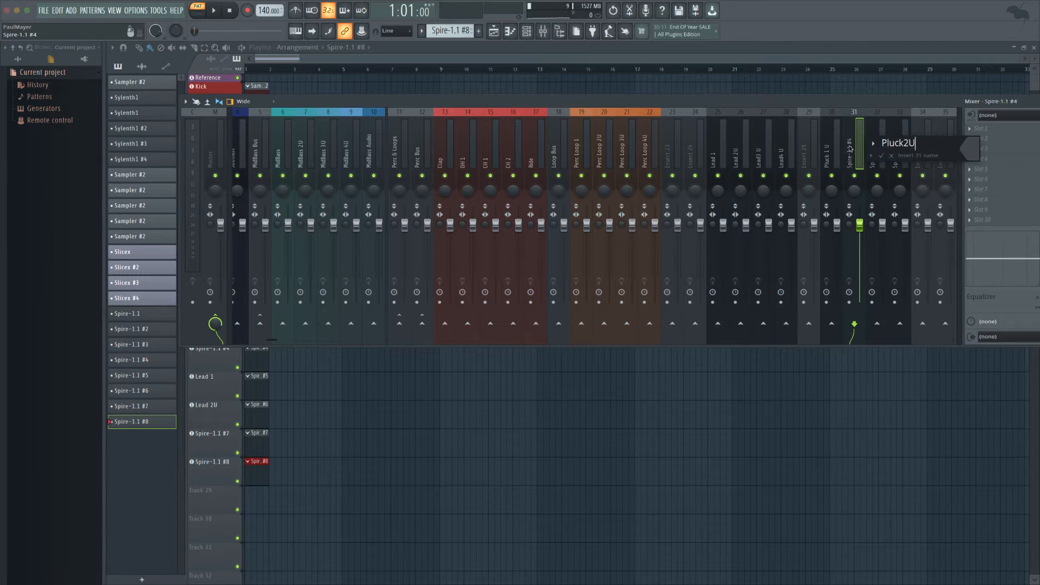
pyautogui.press('Return')
# Shorten the name of the first pluck mixer track to Pluck 1.
pyautogui.doubleClick(881, 147)
pyautogui.press('Escape')
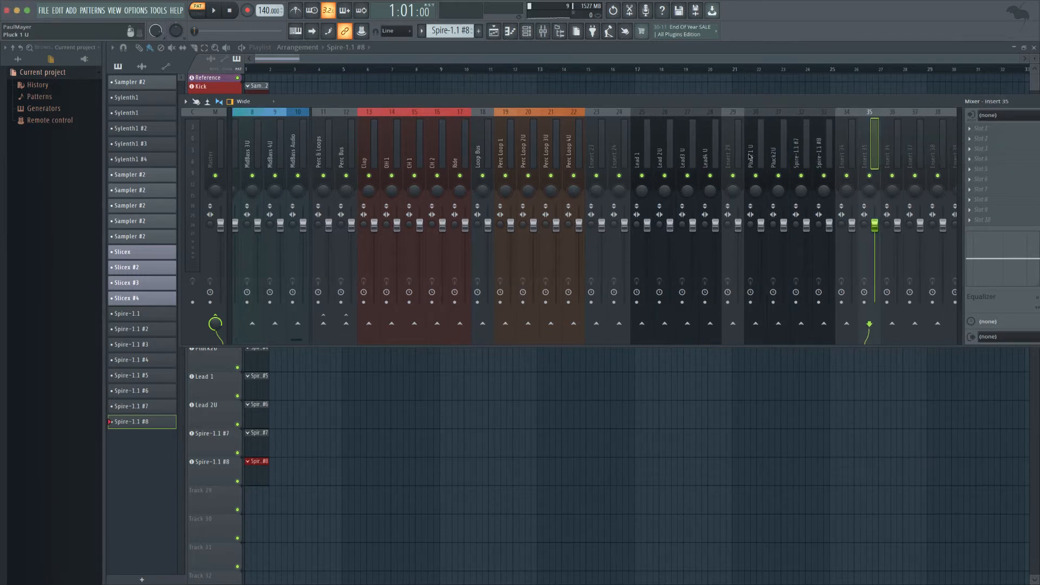
pyautogui.doubleClick(749, 157)
pyautogui.press('BackSpace')
pyautogui.press('BackSpace')
pyautogui.press('Return')
# Rename mixer tracks Spire-1.1 #7 and Spire-1.1 #8 as Pluck3U and Pluck4U.
pyautogui.doubleClick(794, 156)
pyautogui.write('P')
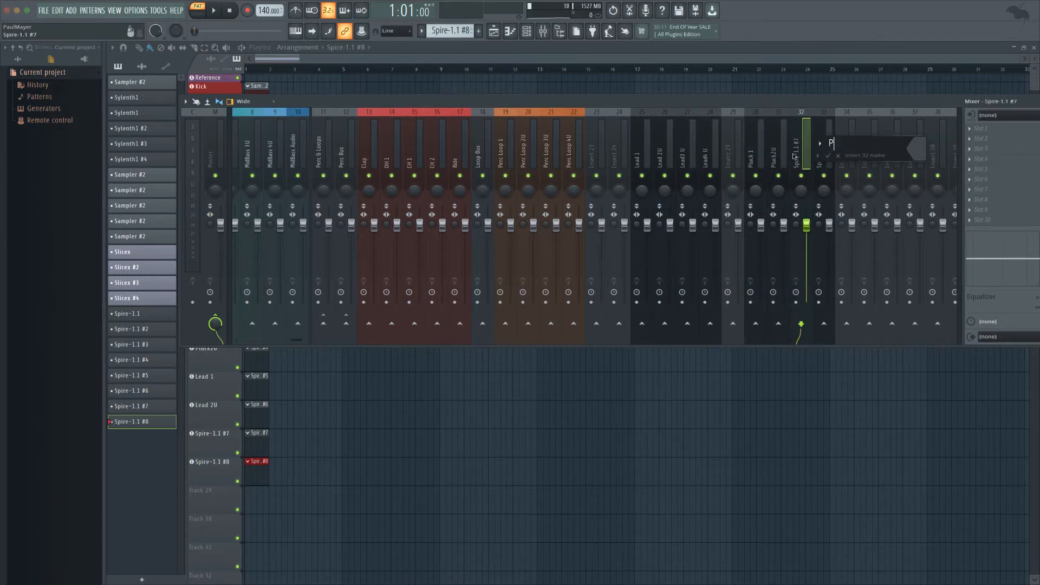
pyautogui.write('luck3U')
pyautogui.press('Return')
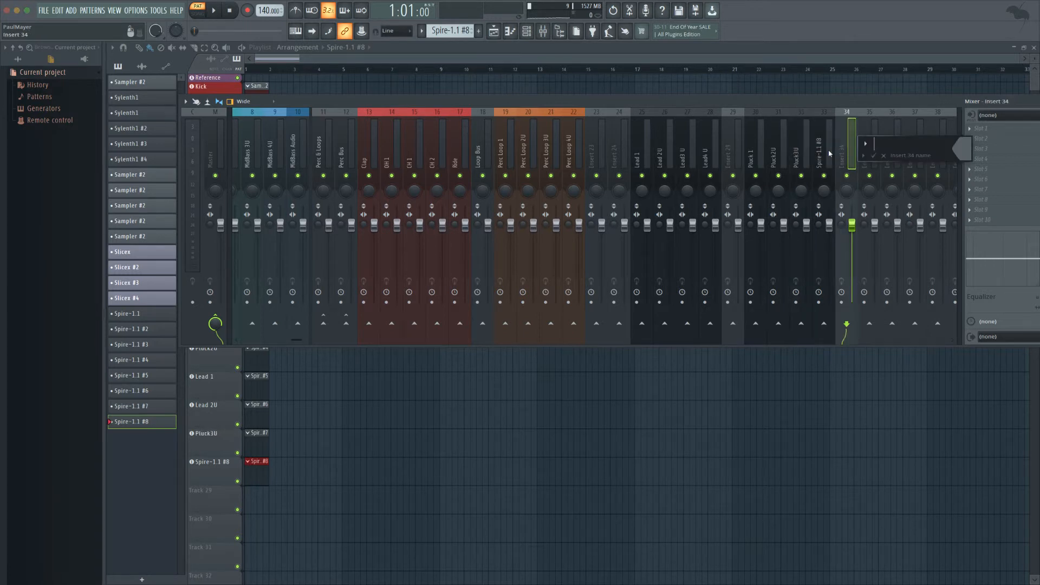
pyautogui.doubleClick(819, 152)
pyautogui.write('Pluck4U')
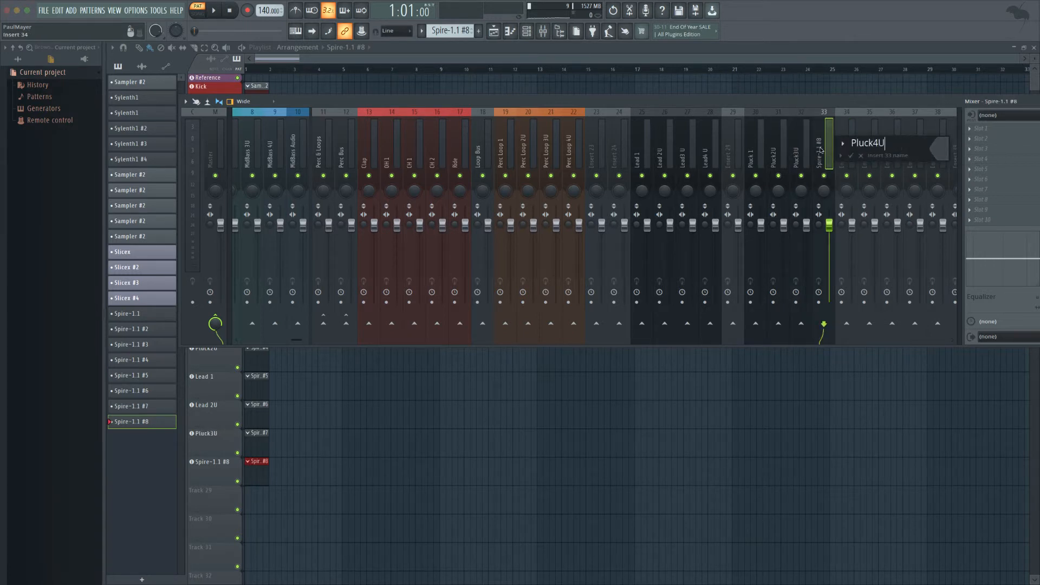
pyautogui.press('Return')
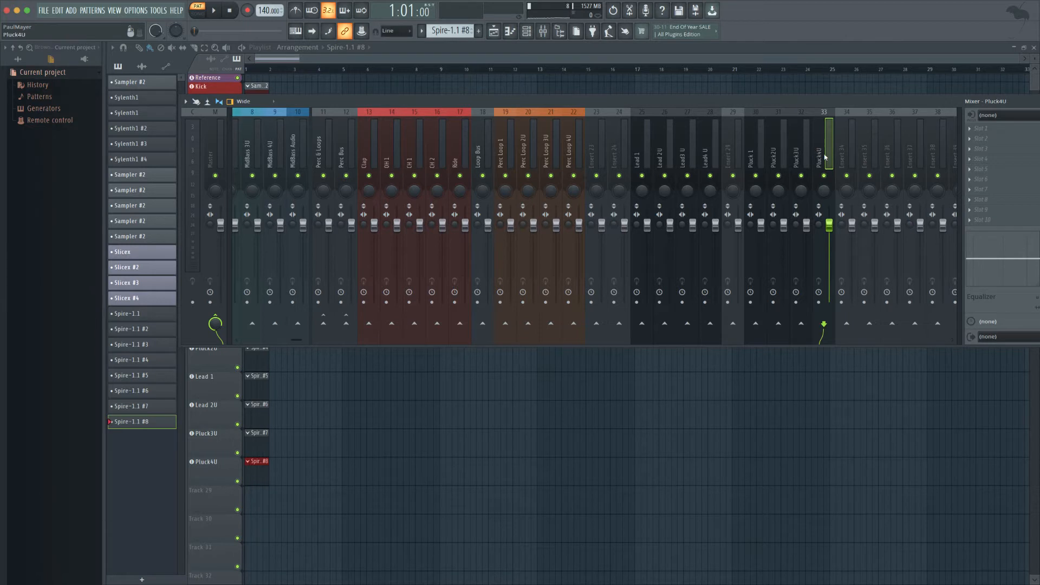
# Route the four pluck mixer tracks only to the empty Insert 29 and name that track Pluck Bus.
pyautogui.moveTo(825, 157); pyautogui.dragTo(768, 155)
pyautogui.rightClick(733, 323)
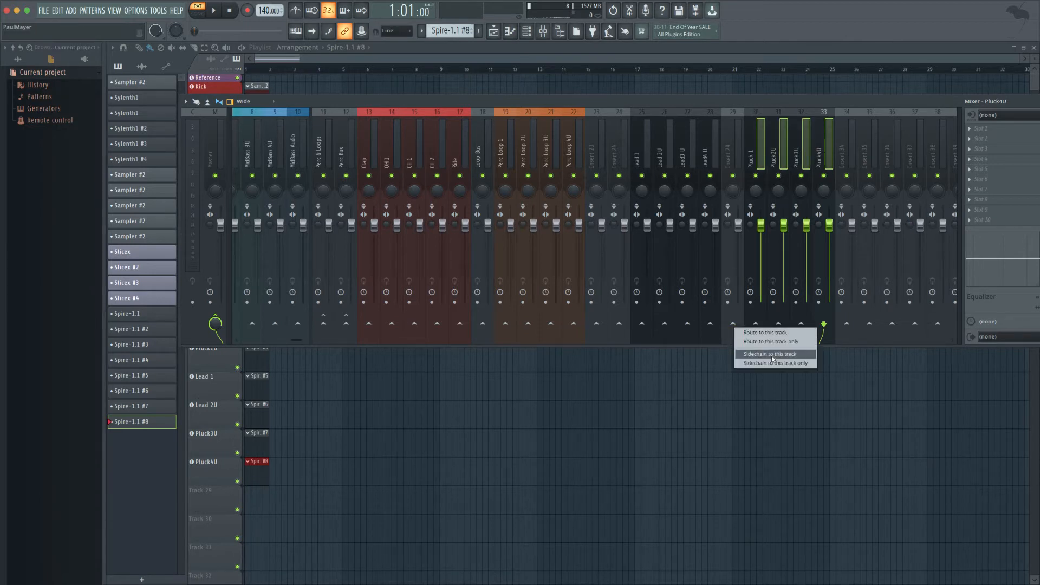
pyautogui.click(772, 347)
pyautogui.doubleClick(731, 138)
pyautogui.write('Pl')
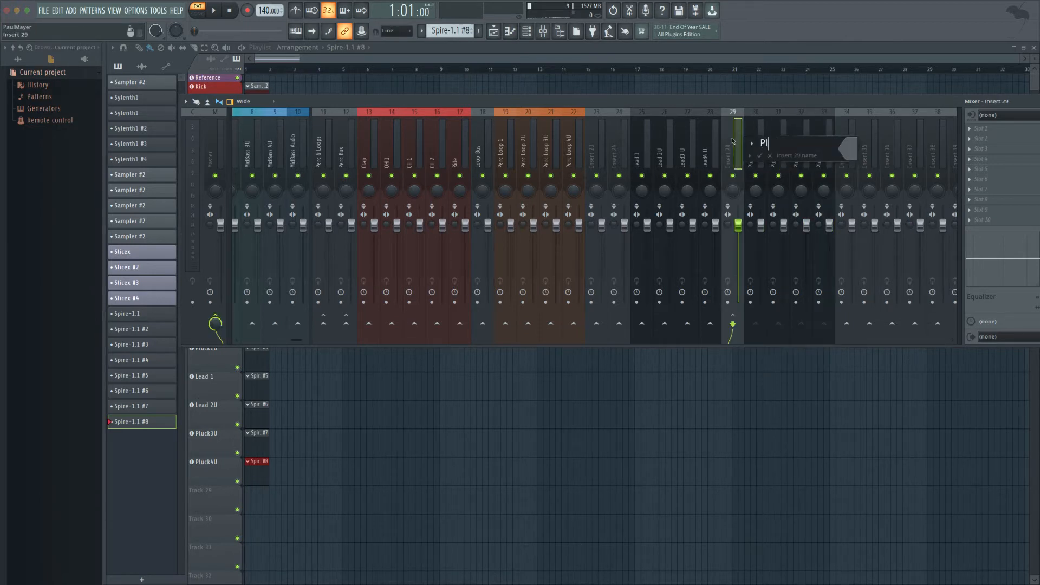
pyautogui.write('uck Bus')
pyautogui.press('Return')
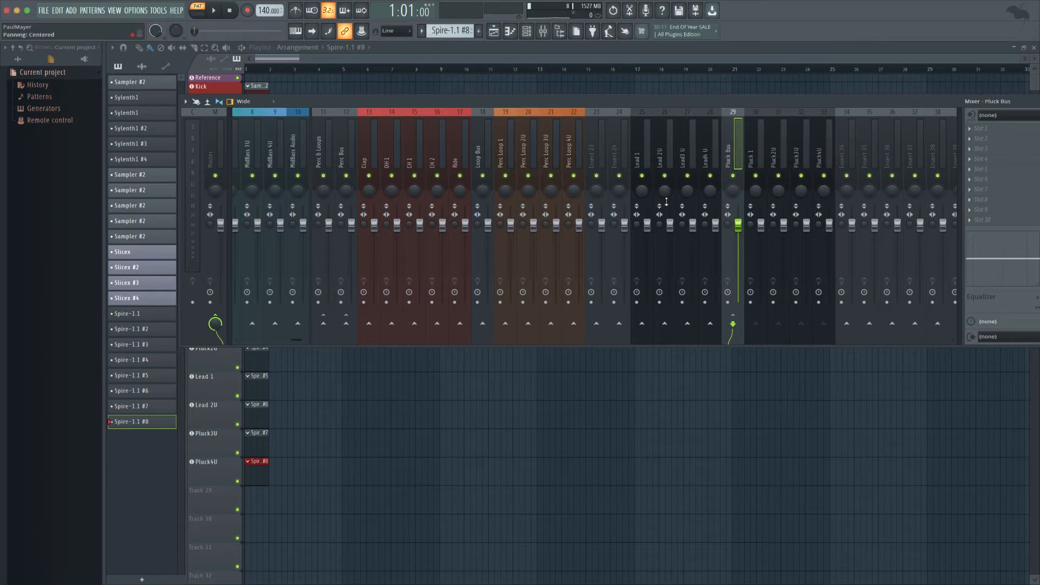
# Route the Pluck Bus to the empty mixer track Insert 23 and name that track Lead & Pluck Bus.
pyautogui.rightClick(596, 323)
pyautogui.click(629, 336)
pyautogui.doubleClick(593, 139)
pyautogui.write('Lea')
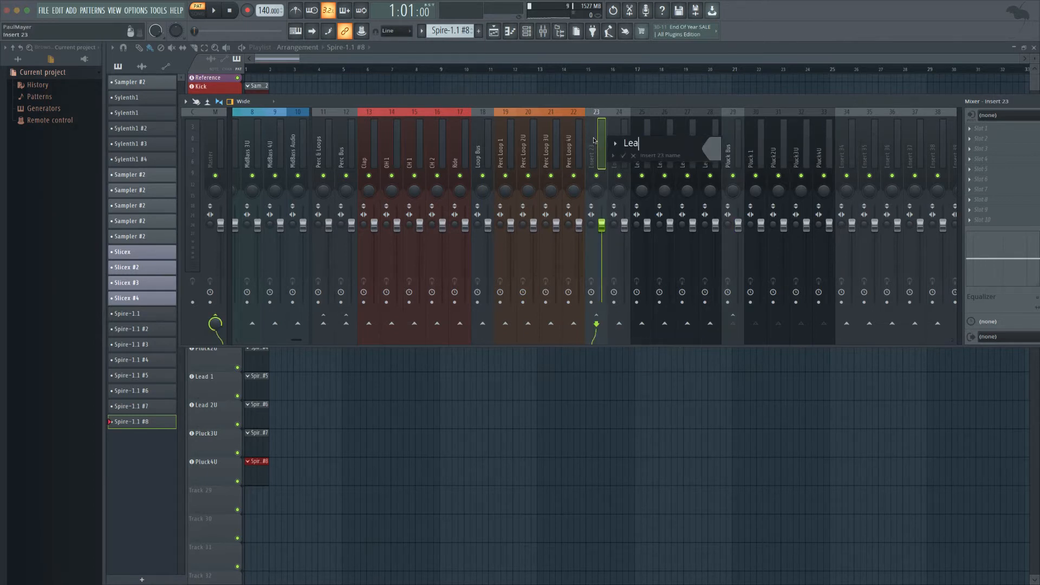
pyautogui.write('d & Pluck Bus')
pyautogui.press('Return')
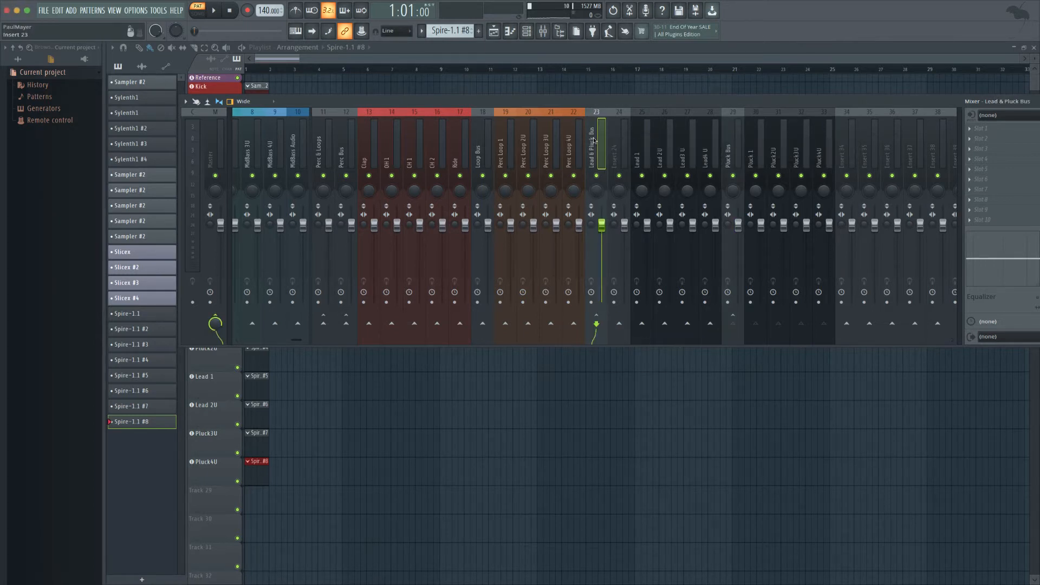
# Route the four lead mixer tracks only to the empty Insert 24 and name that track Lead Bus.
pyautogui.moveTo(715, 144); pyautogui.dragTo(642, 143)
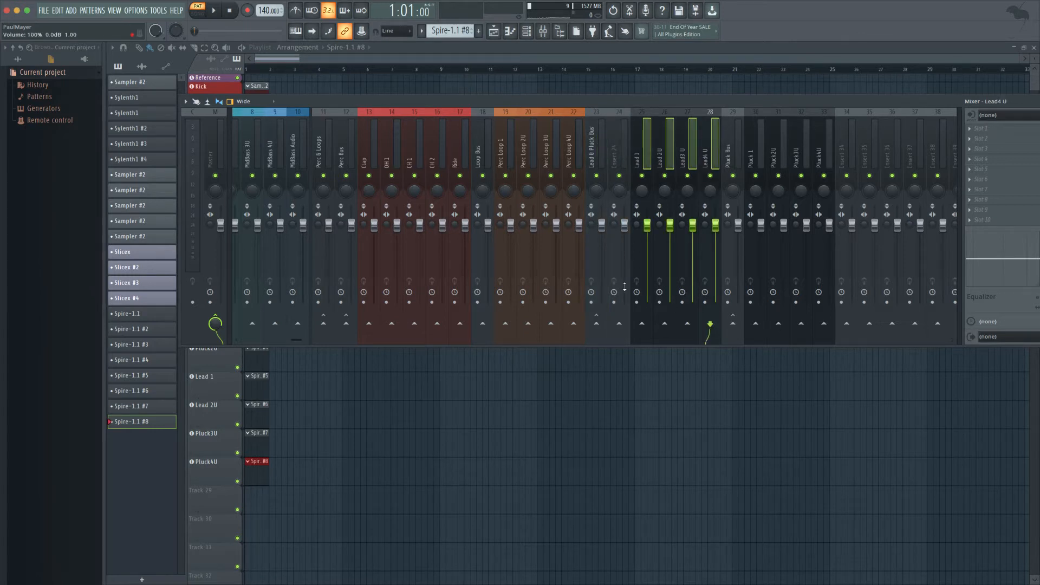
pyautogui.rightClick(619, 324)
pyautogui.click(650, 332)
pyautogui.doubleClick(625, 139)
pyautogui.write('Lead')
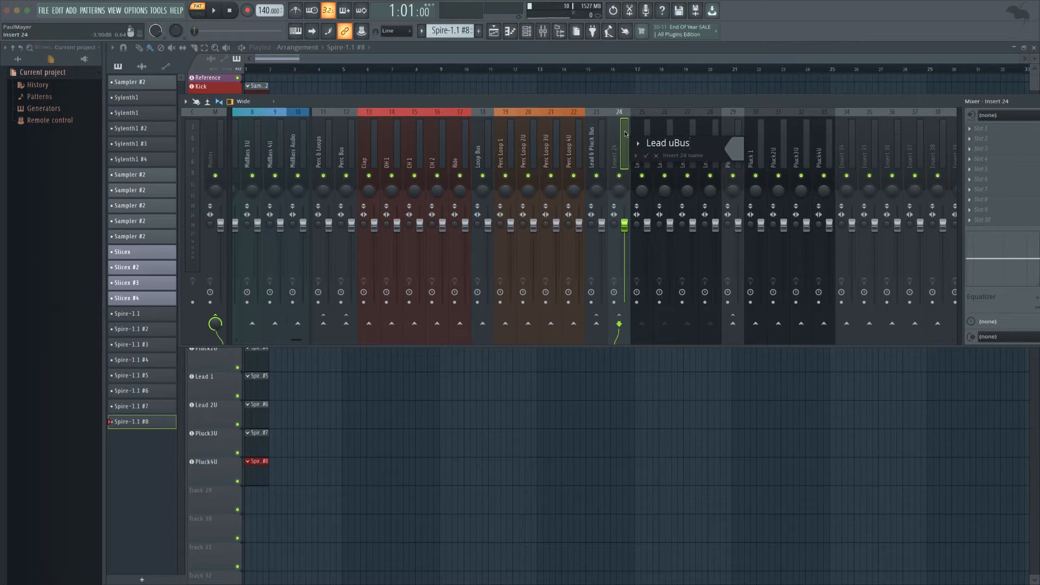
pyautogui.write(' Bus')
pyautogui.press('Return')
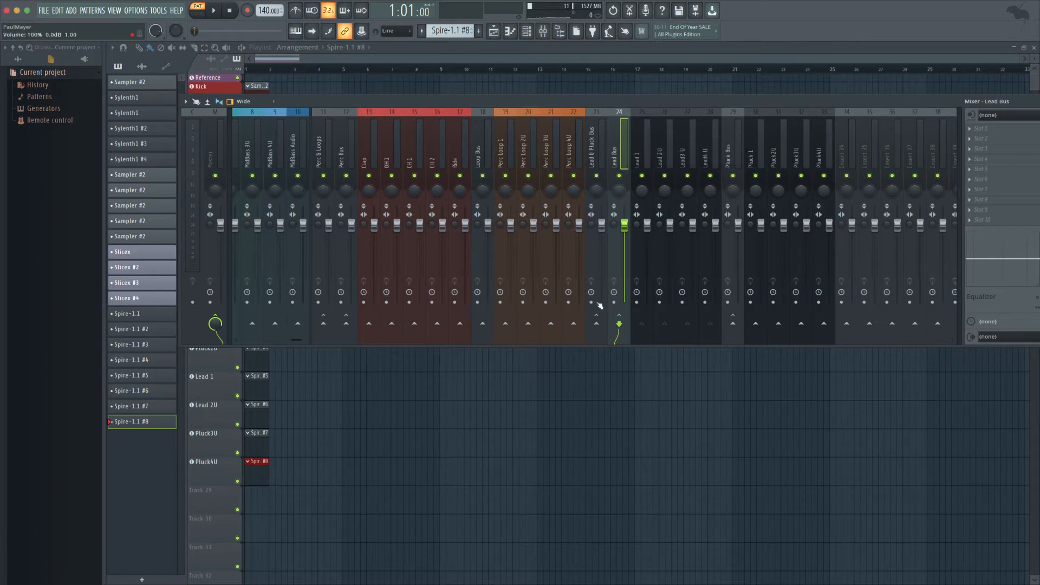
# Route the Lead Bus only to the Lead & Pluck Bus.
pyautogui.rightClick(596, 324)
pyautogui.click(606, 345)
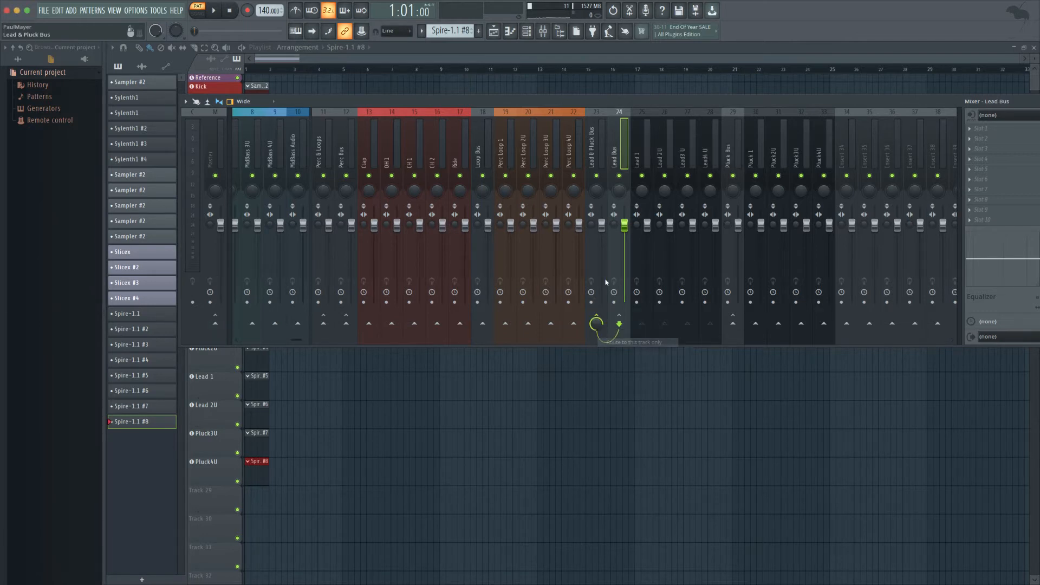
# Check the mixer routing of the lead tracks, pluck tracks and their buses.
pyautogui.click(593, 144)
pyautogui.click(646, 144)
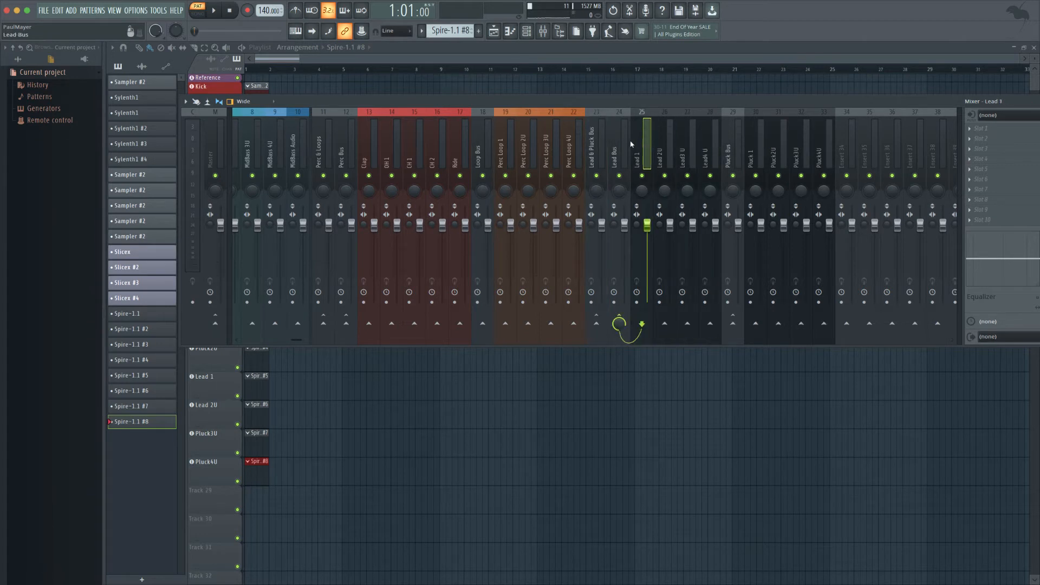
pyautogui.click(623, 143)
pyautogui.click(805, 144)
pyautogui.click(784, 143)
pyautogui.click(761, 144)
pyautogui.click(738, 144)
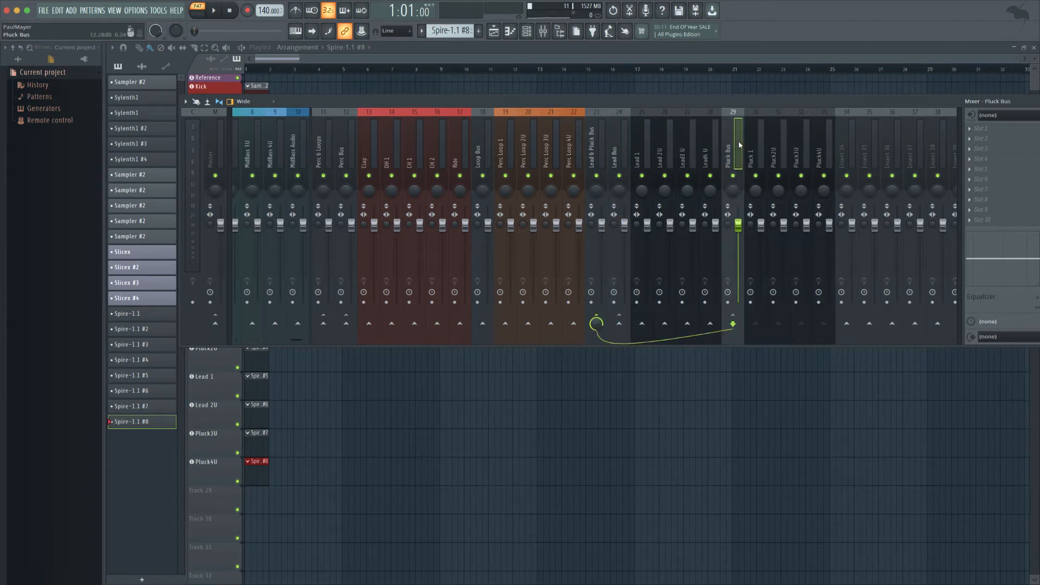
pyautogui.click(646, 144)
pyautogui.click(624, 143)
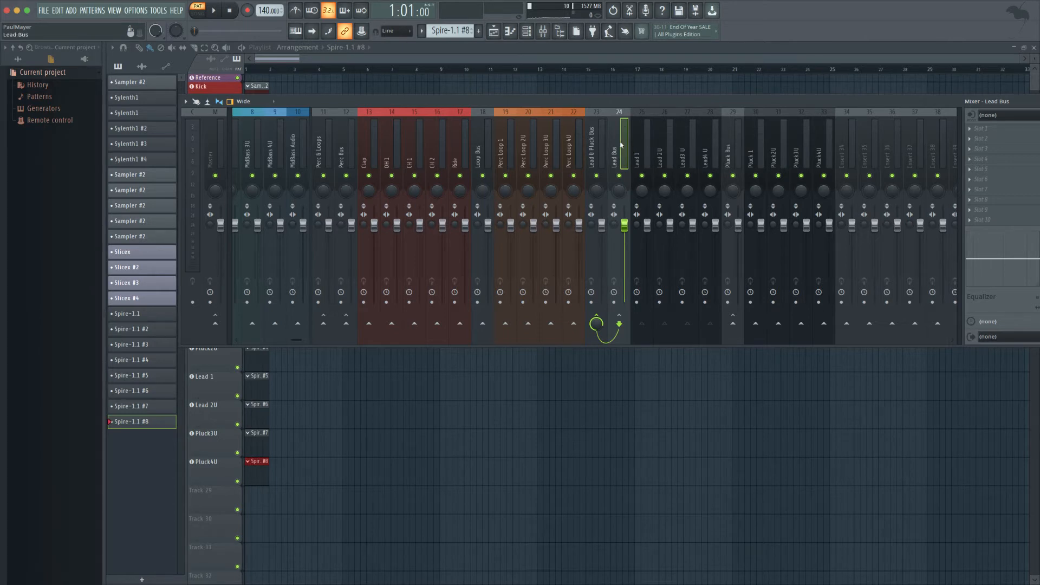
# Add a separator in front of the Lead & Pluck Bus mixer track.
pyautogui.click(608, 149)
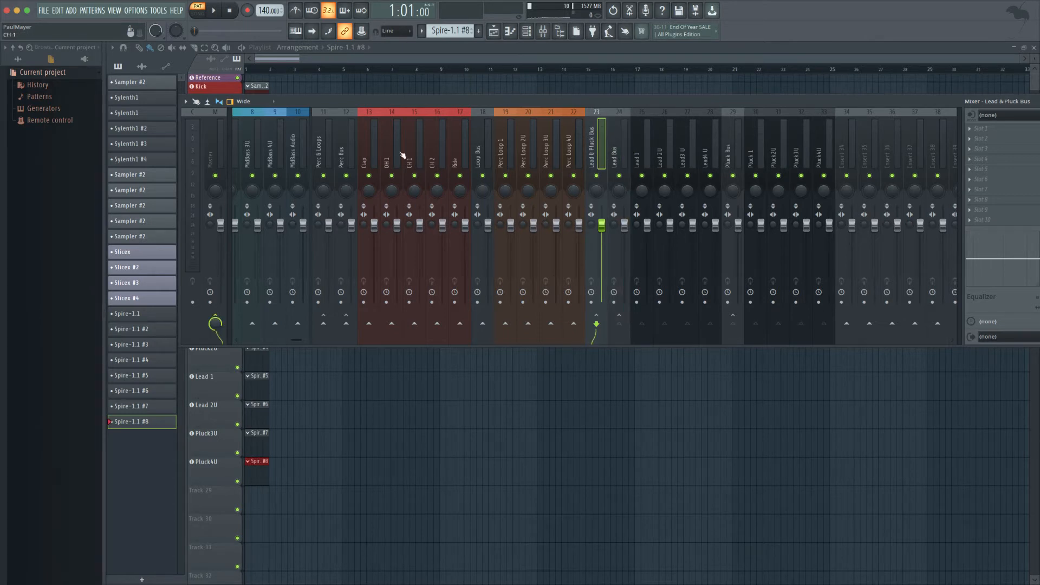
pyautogui.rightClick(598, 141)
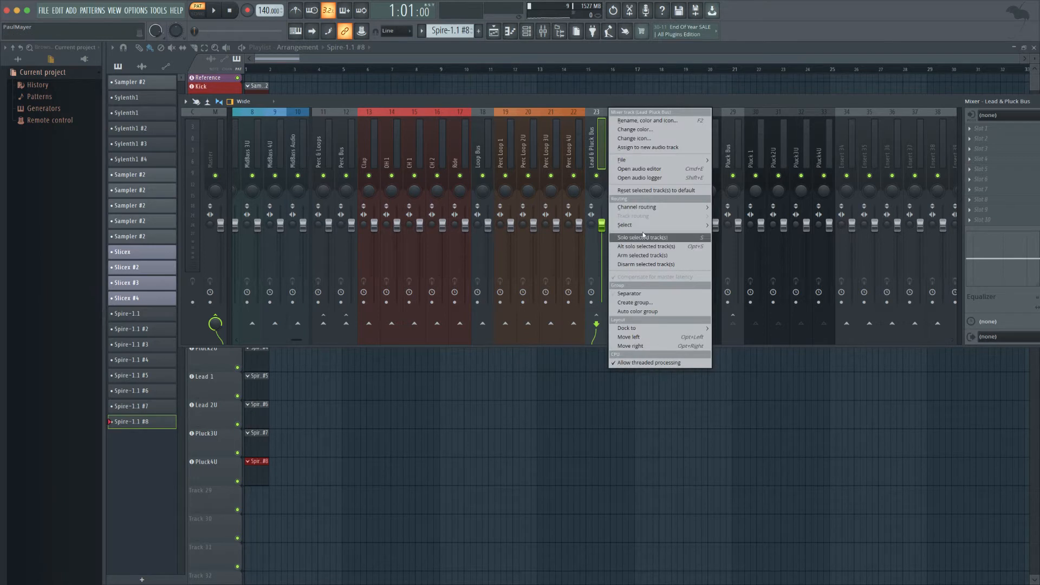
pyautogui.click(629, 294)
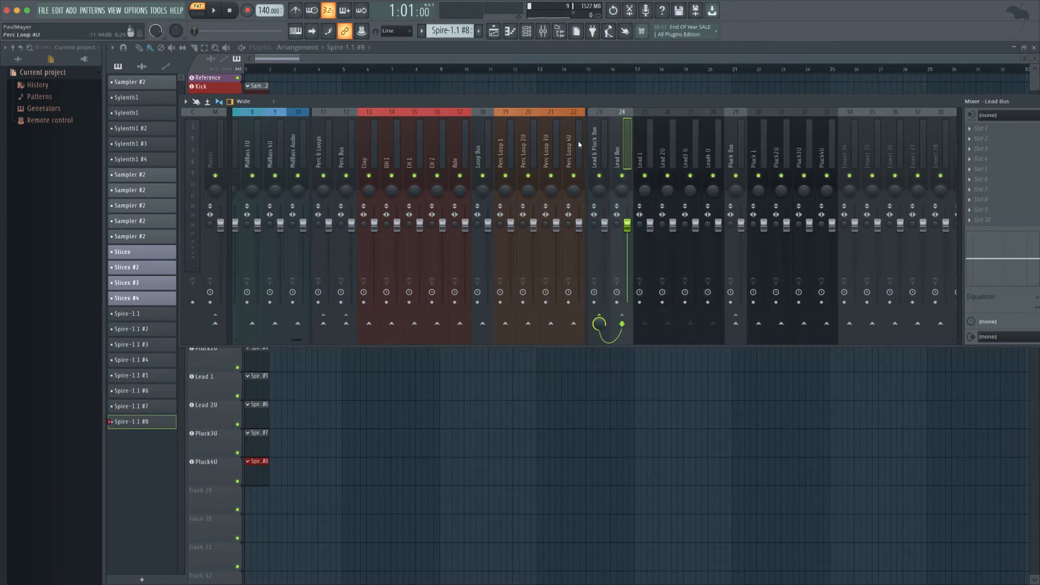
pyautogui.moveTo(579, 145); pyautogui.dragTo(460, 147)
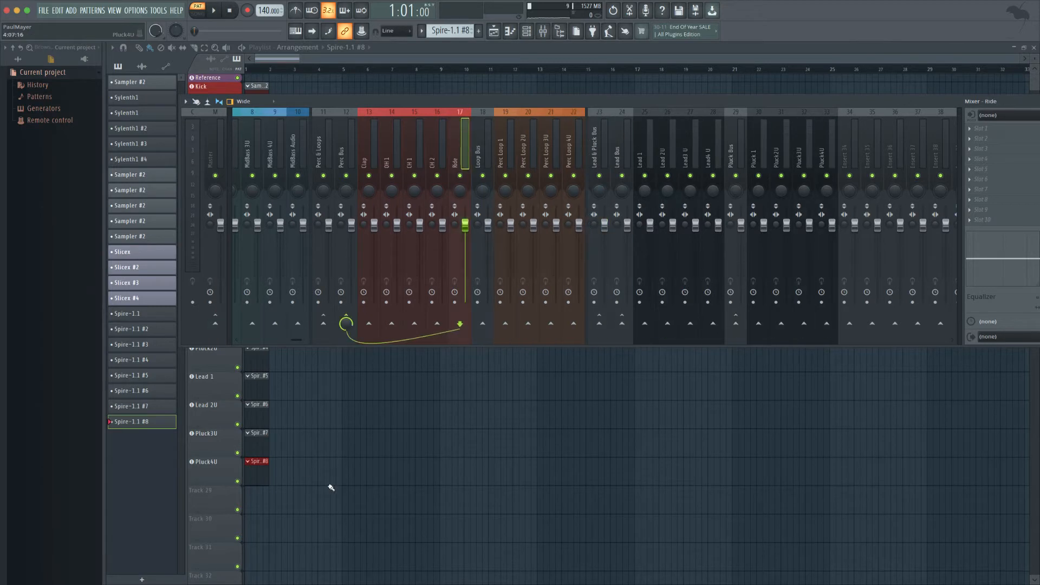
# Group the eight lead and pluck playlist tracks under the empty Track 20 directly above them.
pyautogui.press('F9')
pyautogui.scroll(-4, 212, 253)
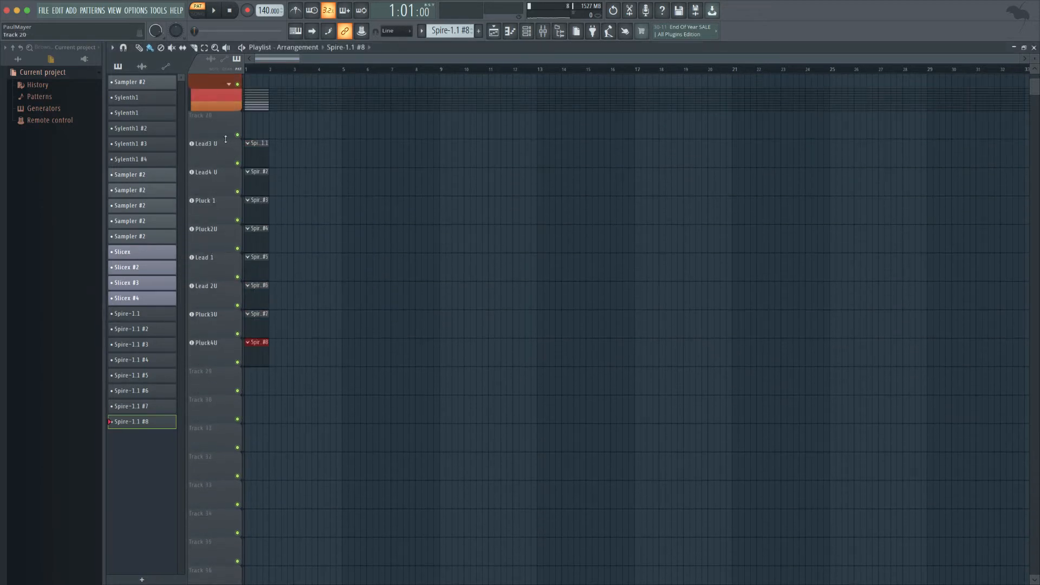
pyautogui.moveTo(219, 163); pyautogui.dragTo(219, 102)
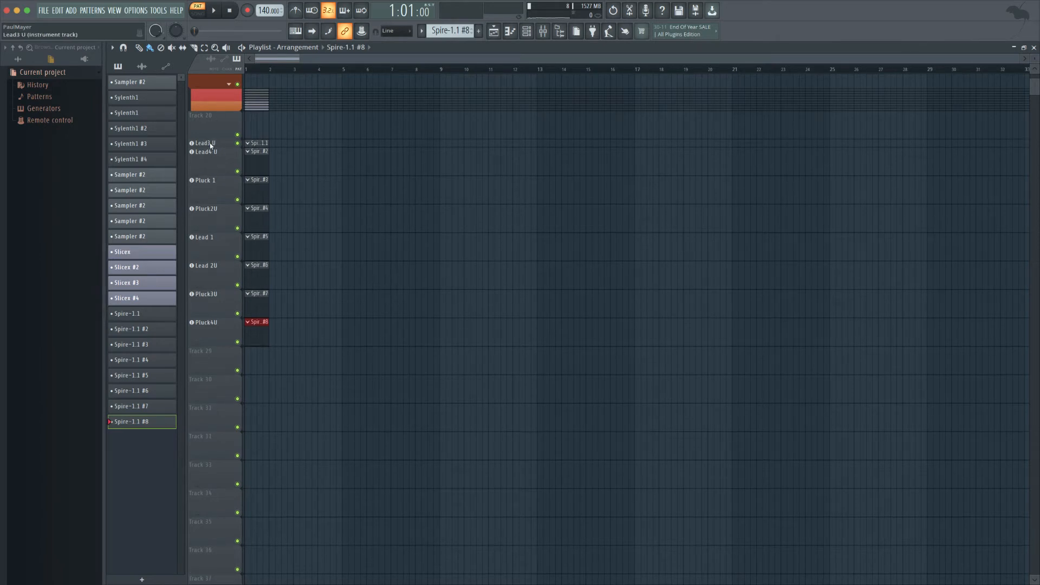
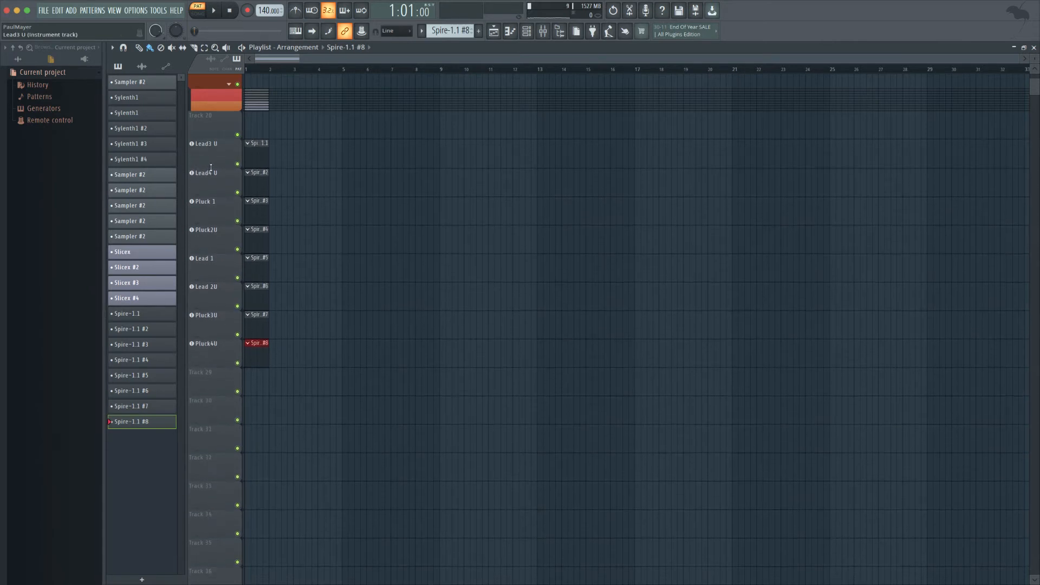
pyautogui.moveTo(226, 118); pyautogui.dragTo(226, 122)
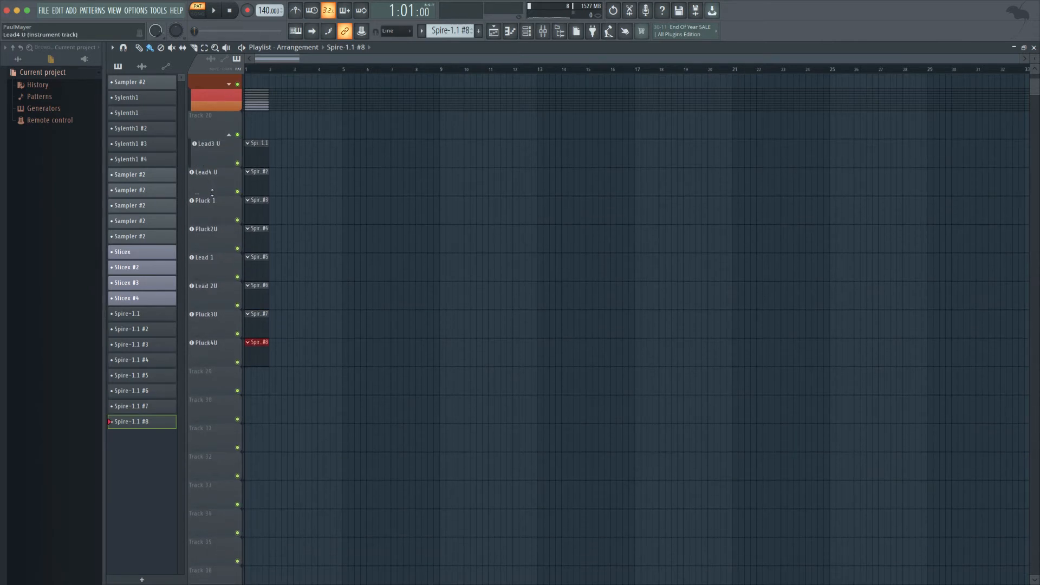
pyautogui.moveTo(212, 193); pyautogui.dragTo(213, 224)
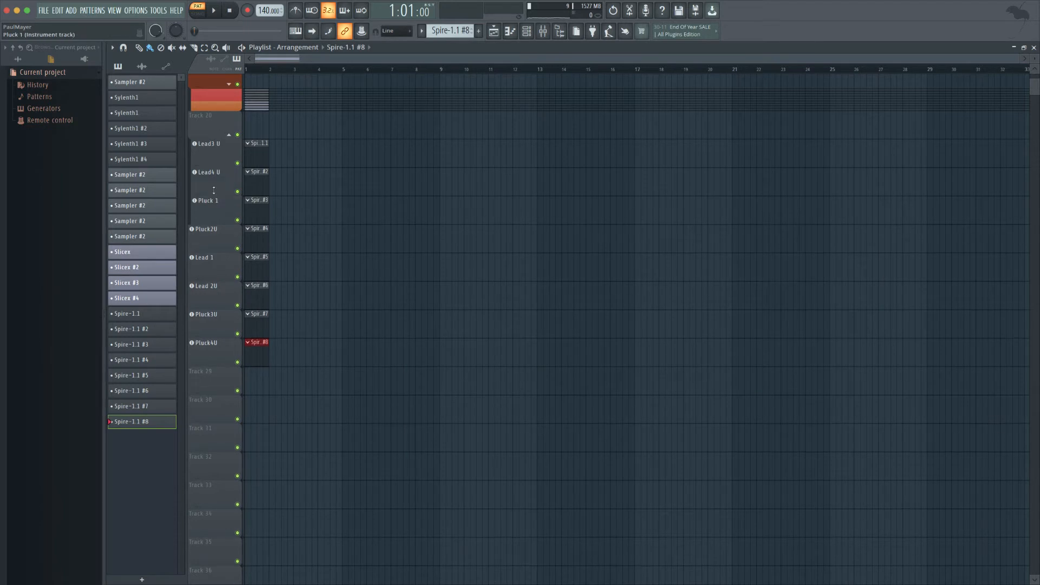
pyautogui.rightClick(211, 253)
pyautogui.rightClick(205, 281)
pyautogui.rightClick(213, 310)
pyautogui.click(194, 342)
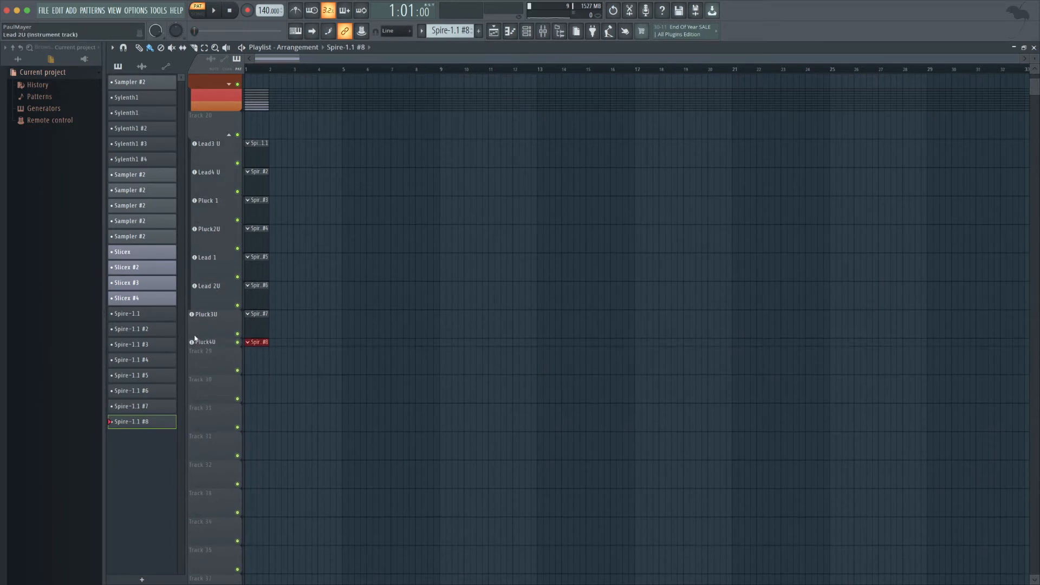
pyautogui.click(212, 343)
pyautogui.rightClick(217, 349)
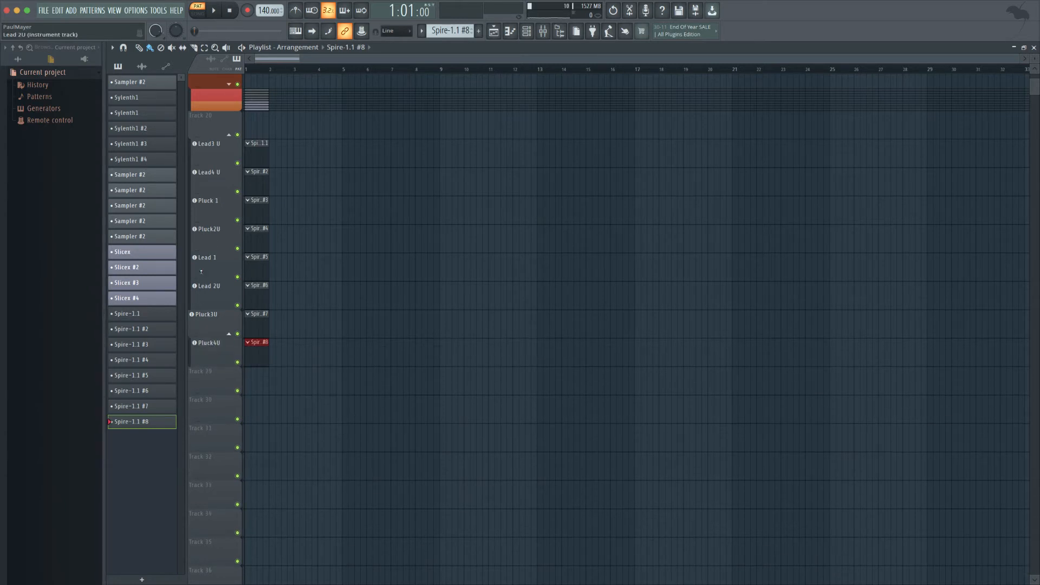
pyautogui.rightClick(212, 319)
# Move Lead 1 and Lead 2U above Lead3 U, both as playlist tracks and as channels in the channel rack.
pyautogui.moveTo(215, 299); pyautogui.dragTo(215, 243)
pyautogui.moveTo(214, 286); pyautogui.dragTo(213, 270)
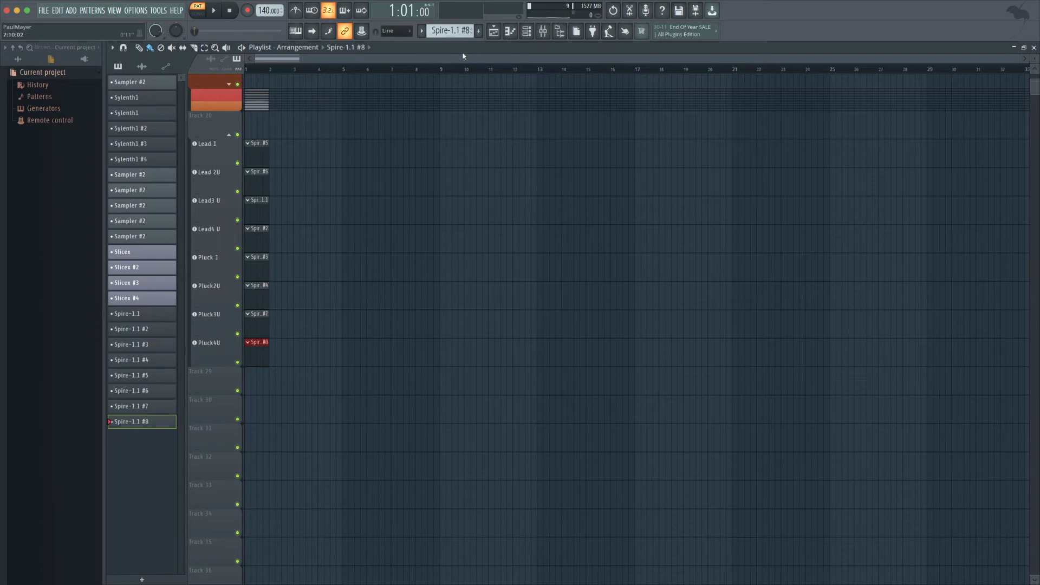
pyautogui.click(526, 31)
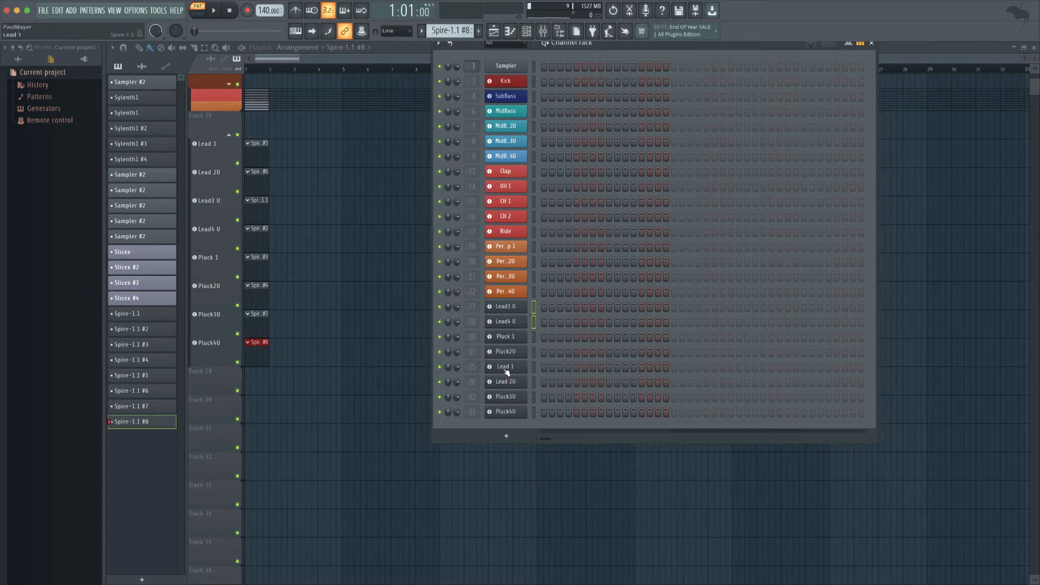
pyautogui.moveTo(506, 372); pyautogui.dragTo(507, 312)
pyautogui.moveTo(506, 381); pyautogui.dragTo(515, 321)
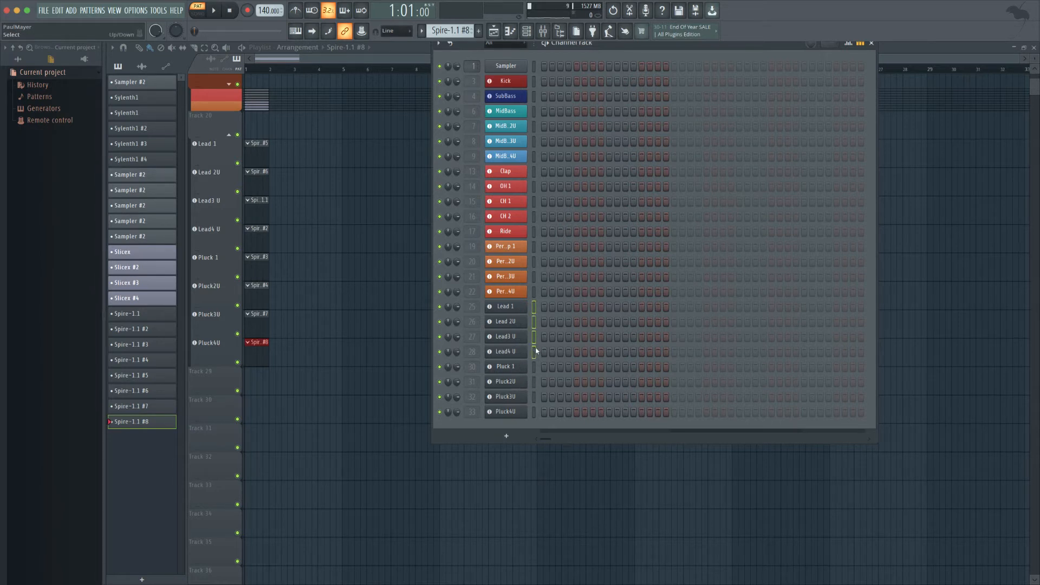
# Colour the four lead channels with a gradient from purple to a lighter purple.
pyautogui.click(438, 43)
pyautogui.moveTo(468, 132)
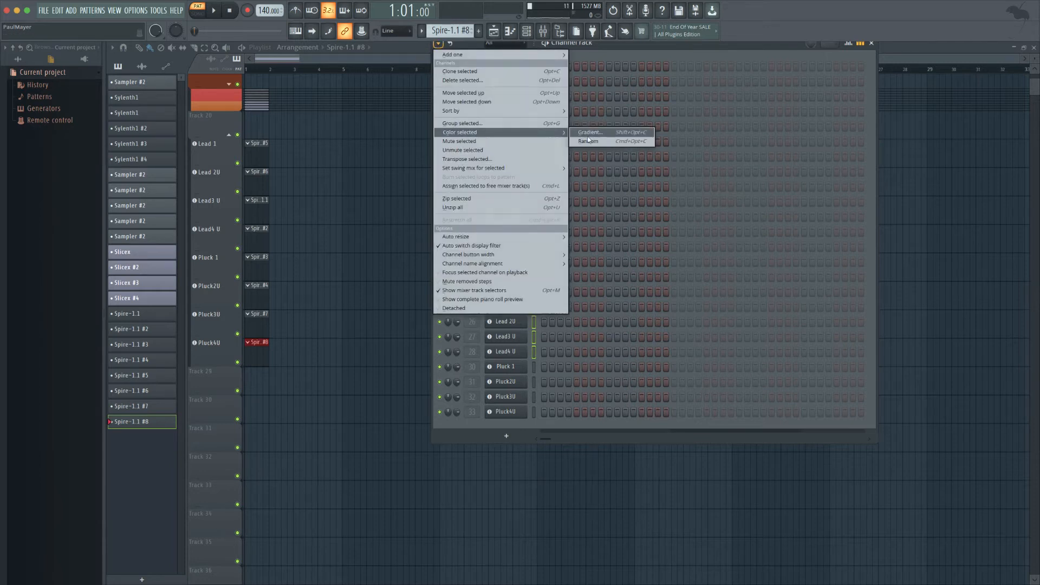
pyautogui.click(593, 133)
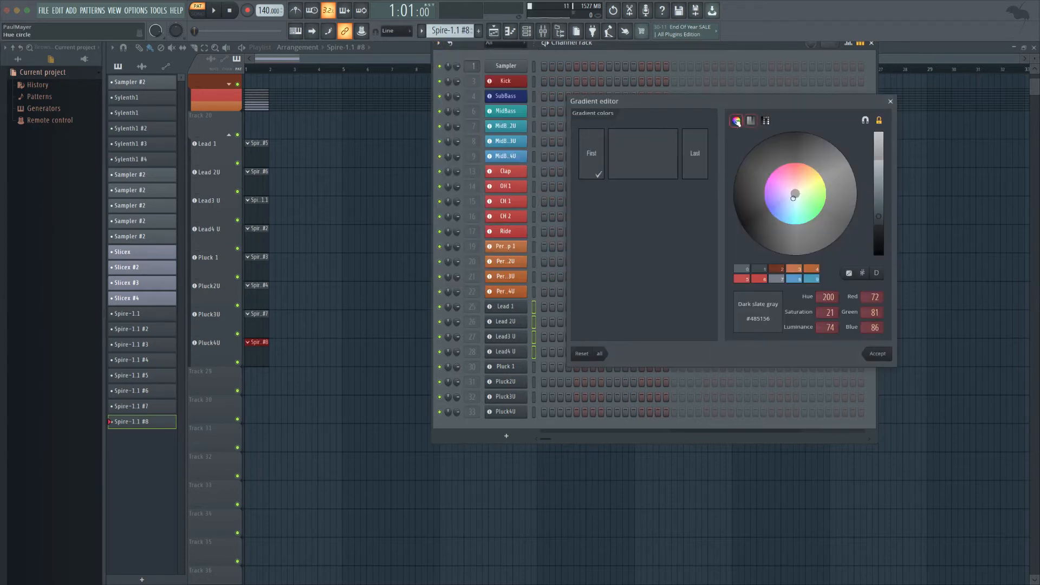
pyautogui.click(865, 120)
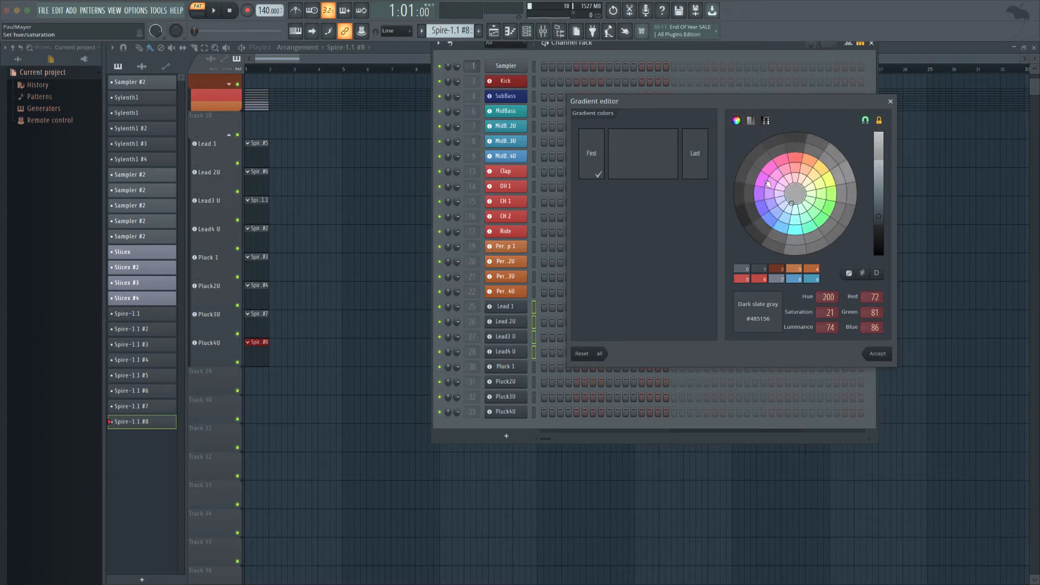
pyautogui.moveTo(768, 185); pyautogui.dragTo(765, 182)
pyautogui.moveTo(882, 188); pyautogui.dragTo(879, 194)
pyautogui.click(690, 144)
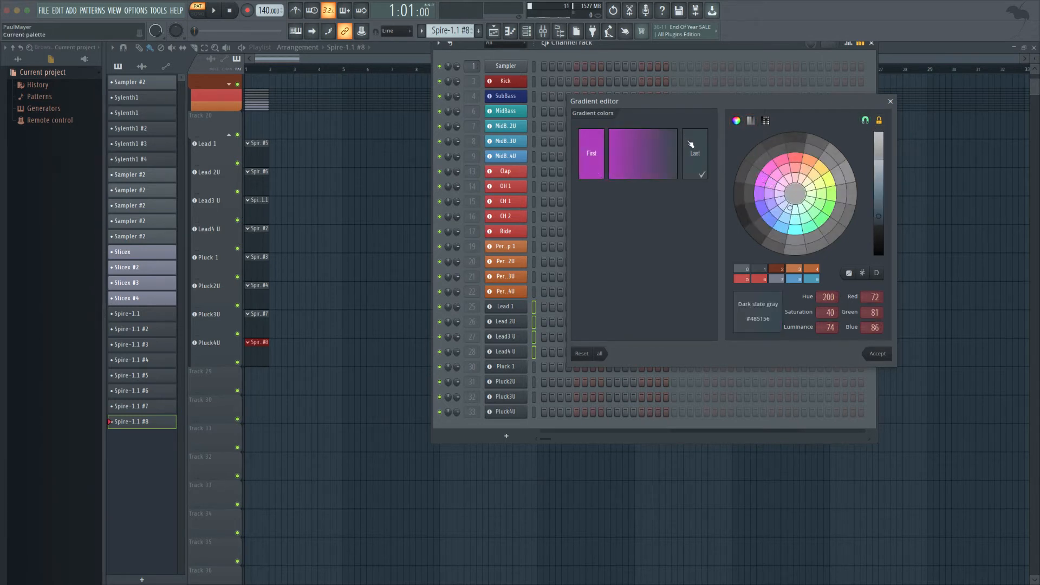
pyautogui.click(763, 180)
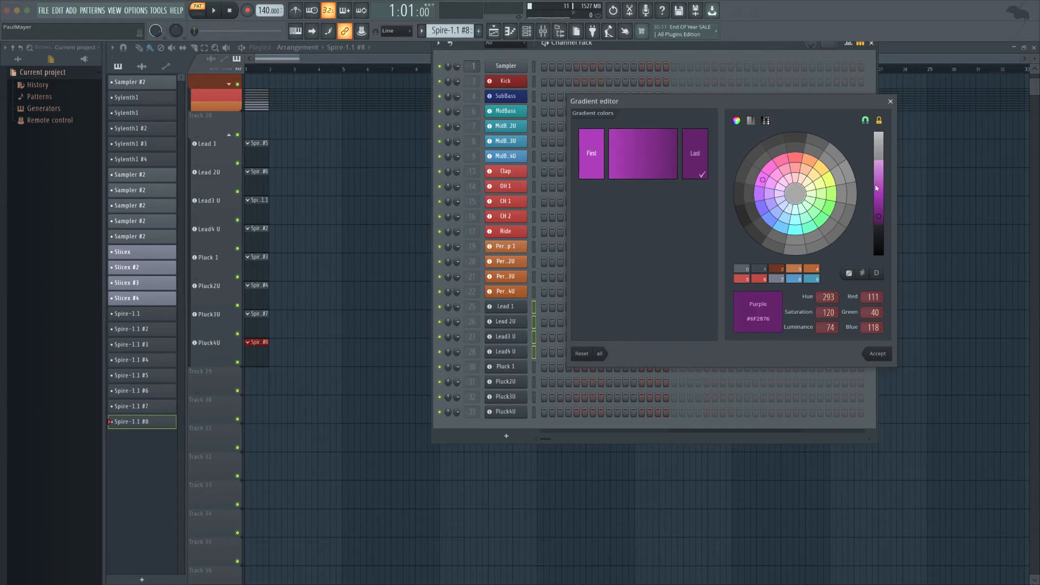
pyautogui.click(883, 182)
pyautogui.click(877, 354)
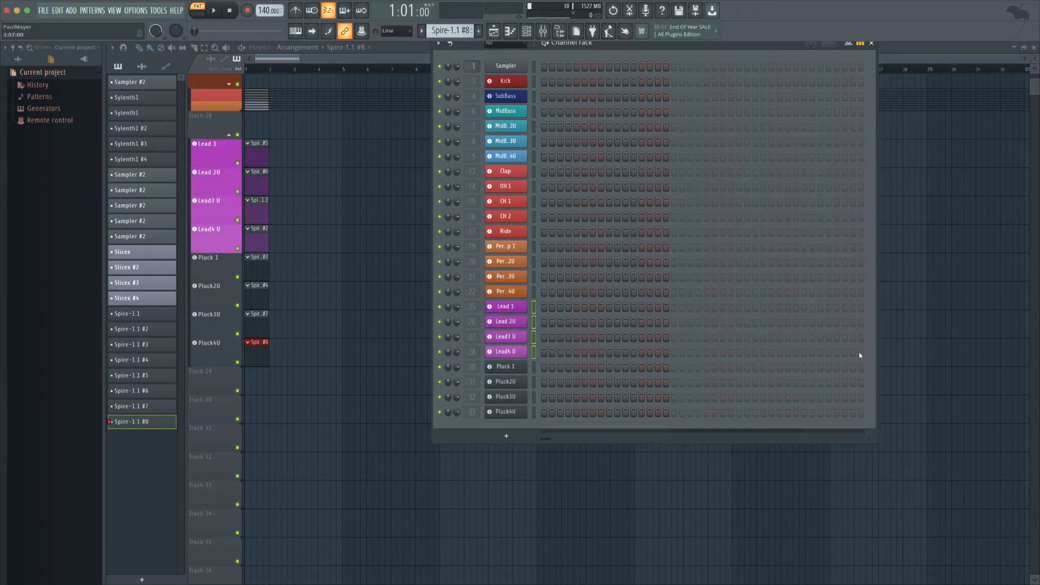
# Colour the four pluck channels with a gradient between two shades of medium red violet.
pyautogui.moveTo(534, 367); pyautogui.dragTo(534, 412)
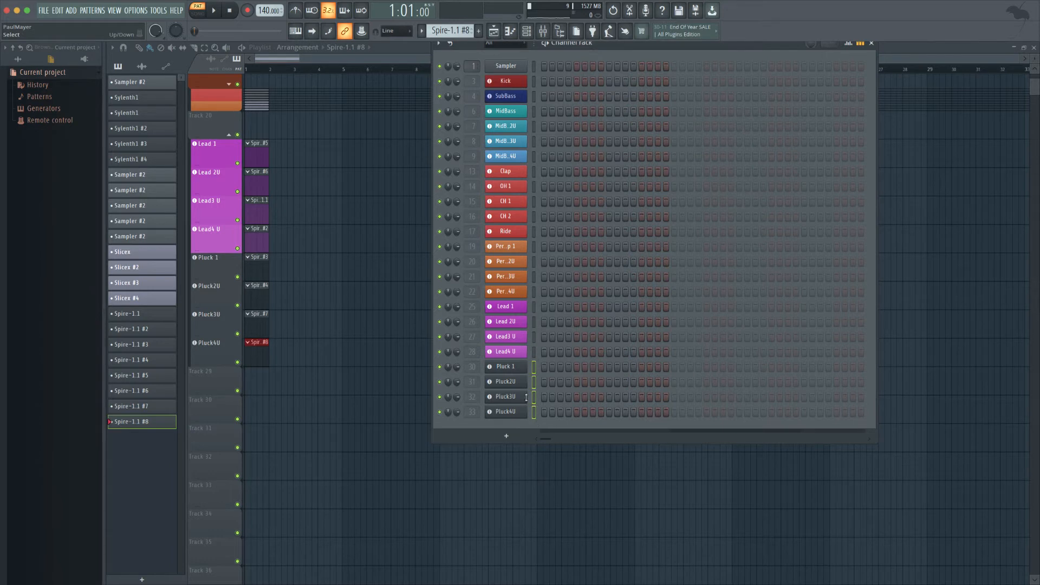
pyautogui.click(438, 43)
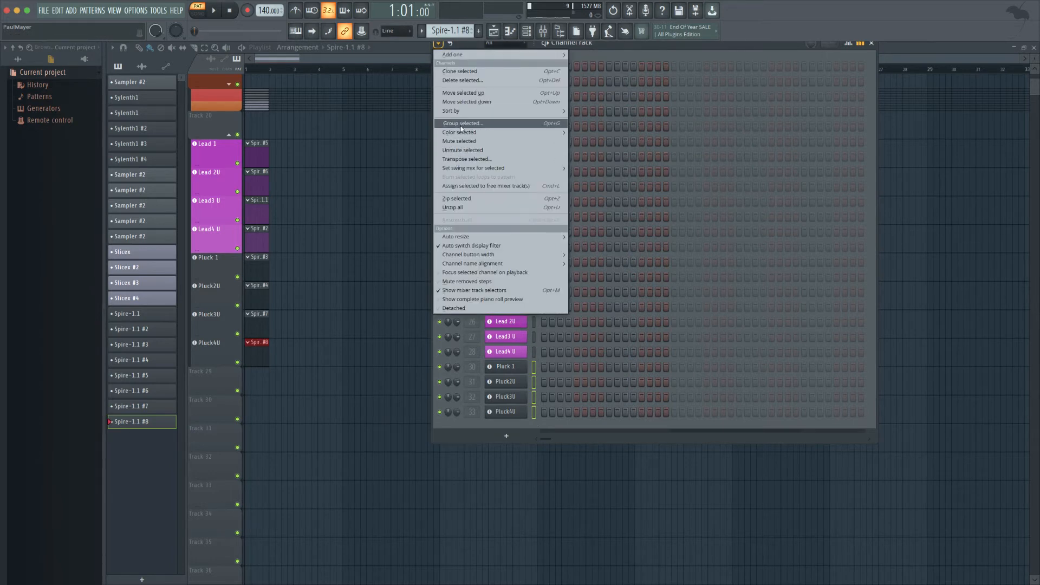
pyautogui.moveTo(462, 133)
pyautogui.click(590, 132)
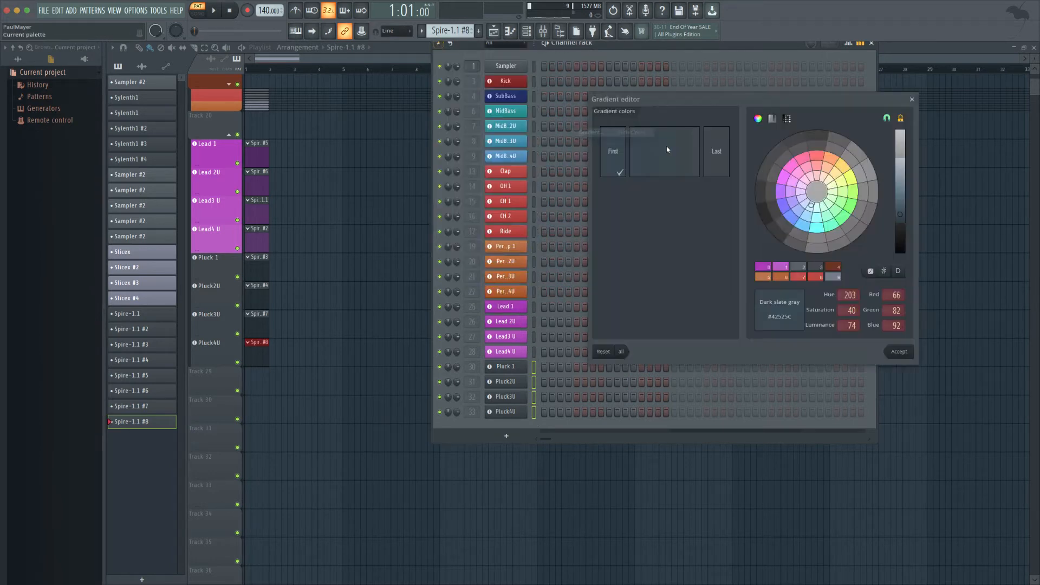
pyautogui.click(791, 169)
pyautogui.click(910, 198)
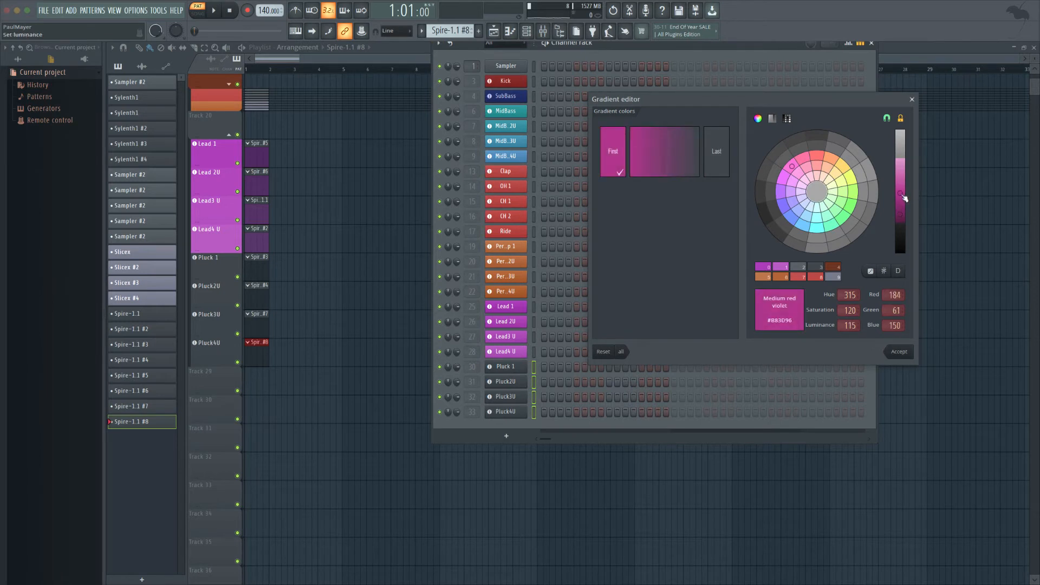
pyautogui.click(717, 157)
pyautogui.click(795, 167)
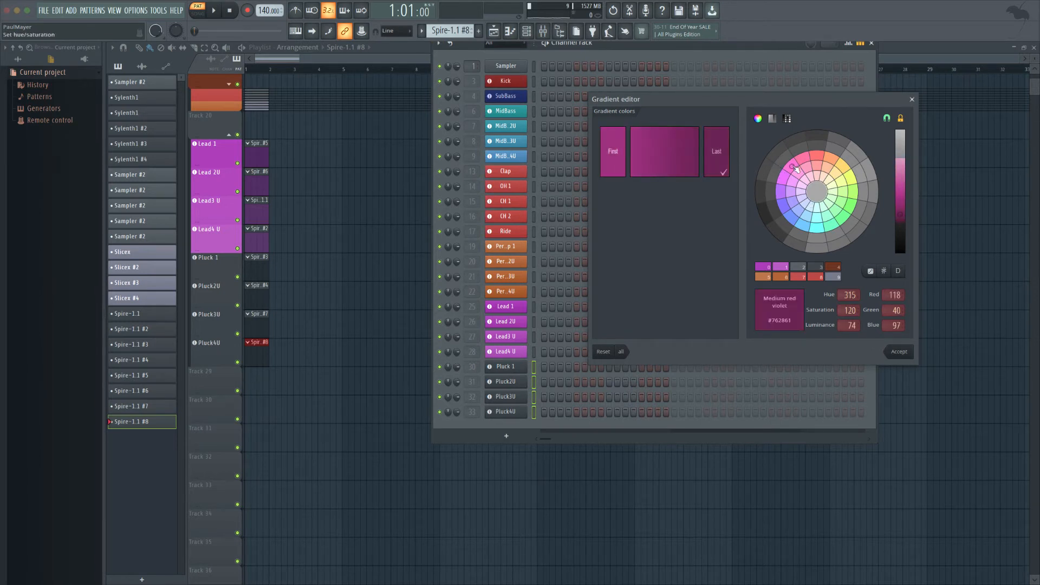
pyautogui.click(901, 201)
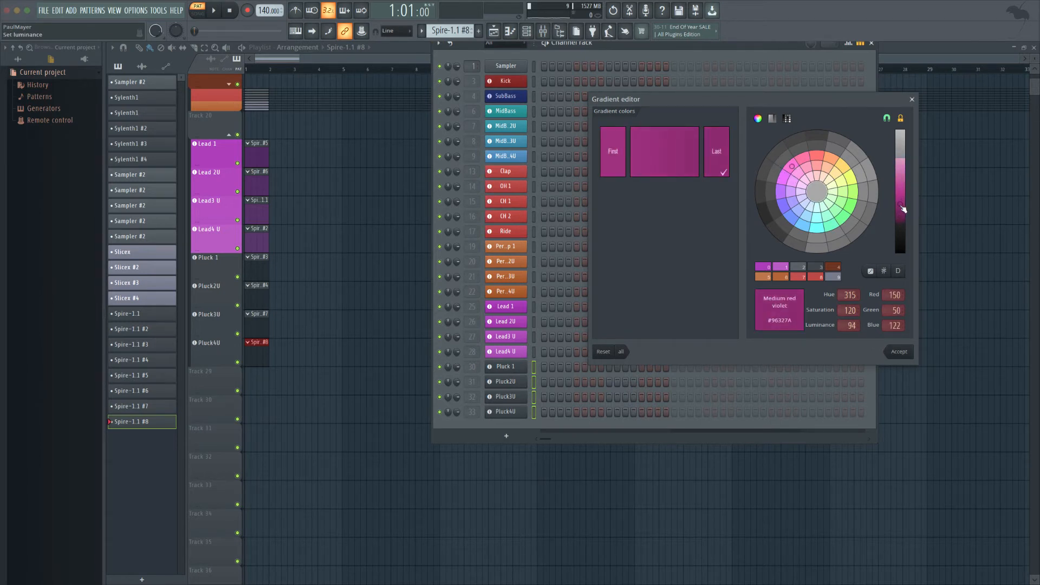
pyautogui.click(899, 352)
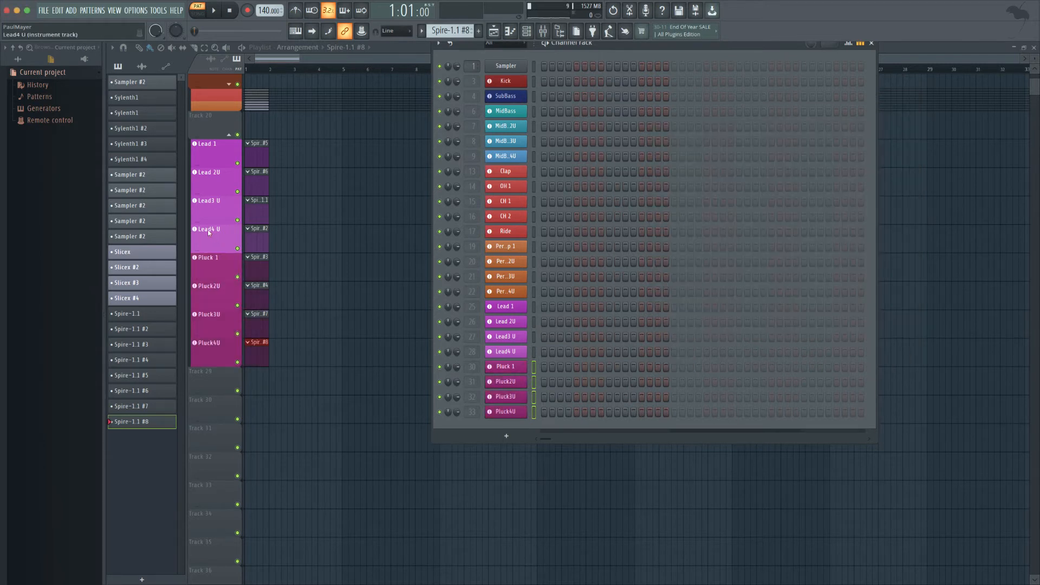
# Rename the header track of the lead and pluck group to "Leads & Plucks" and collapse the group.
pyautogui.doubleClick(211, 128)
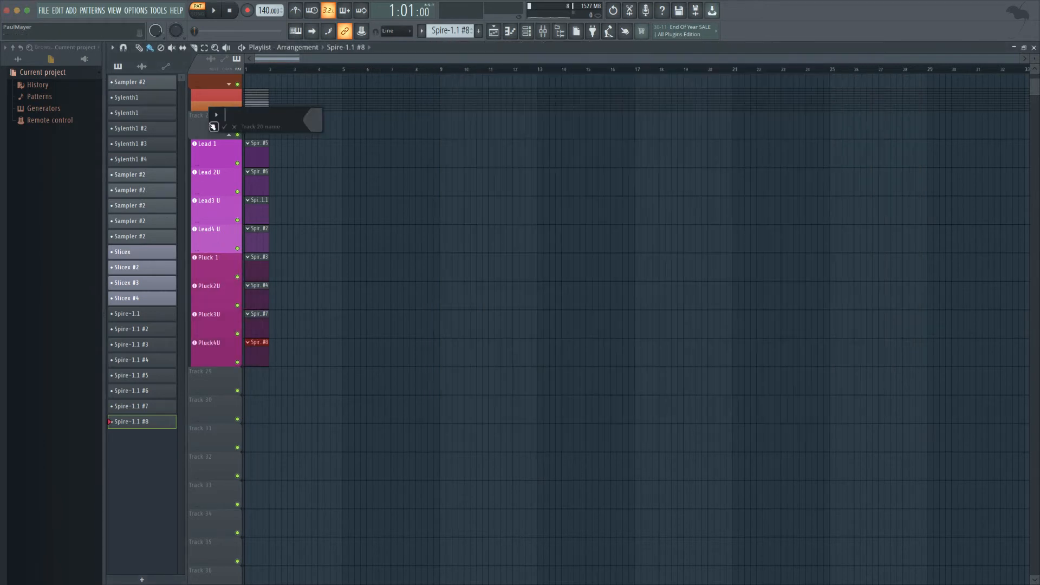
pyautogui.write('Leads & Plucks')
pyautogui.click(226, 126)
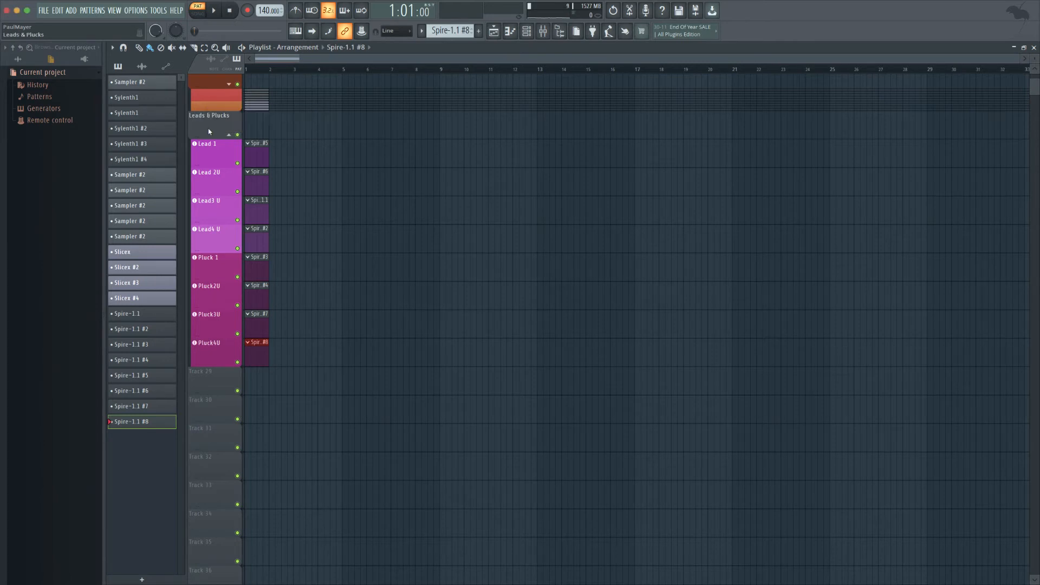
pyautogui.click(228, 135)
pyautogui.scroll(4, 230, 136)
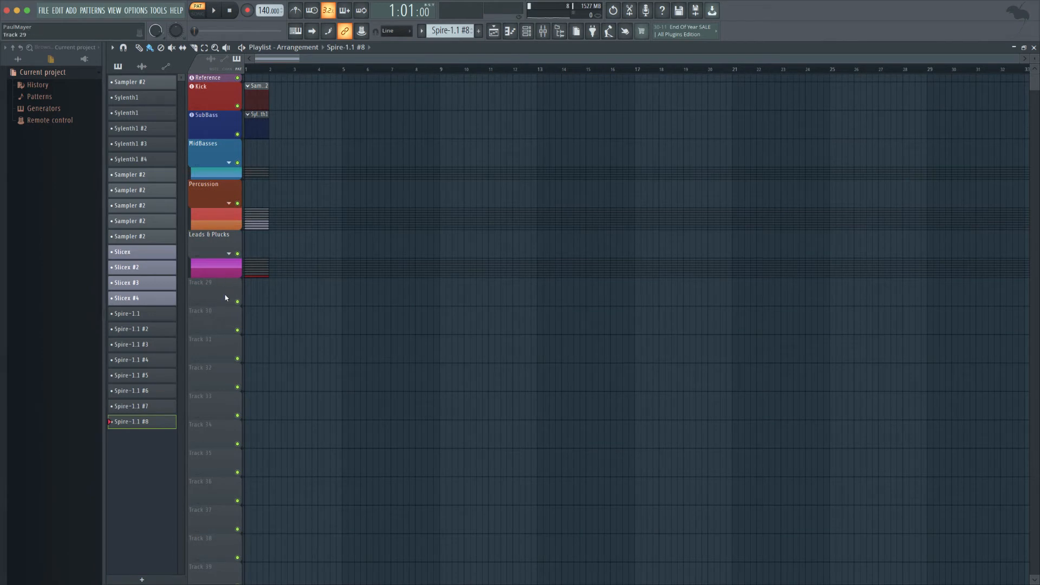
# Name the empty playlist track below the Leads & Plucks group "Melodic Stuff".
pyautogui.click(542, 32)
pyautogui.click(542, 33)
pyautogui.doubleClick(209, 293)
pyautogui.write('Mel')
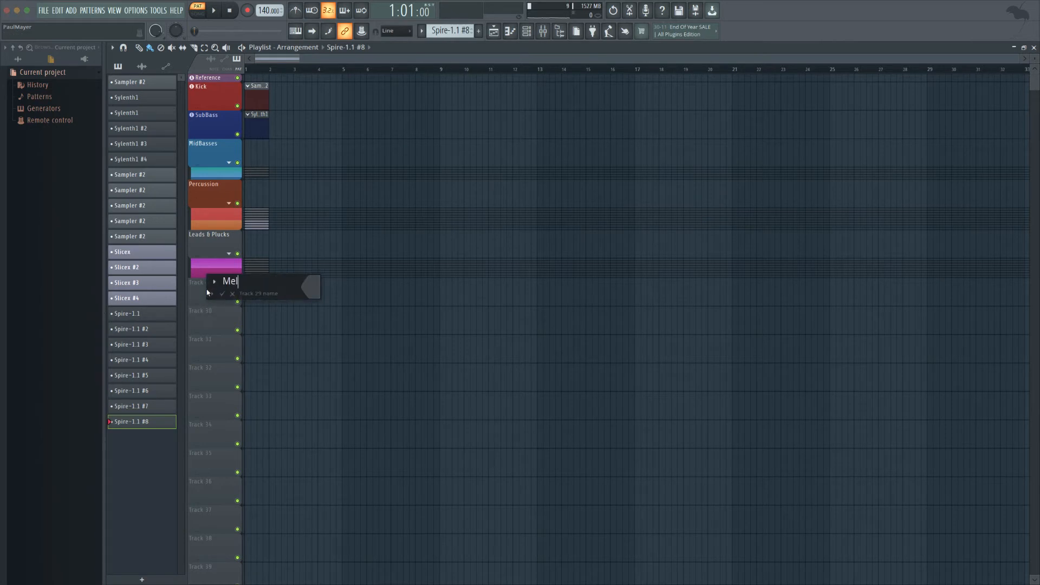
pyautogui.write('odic Stuff')
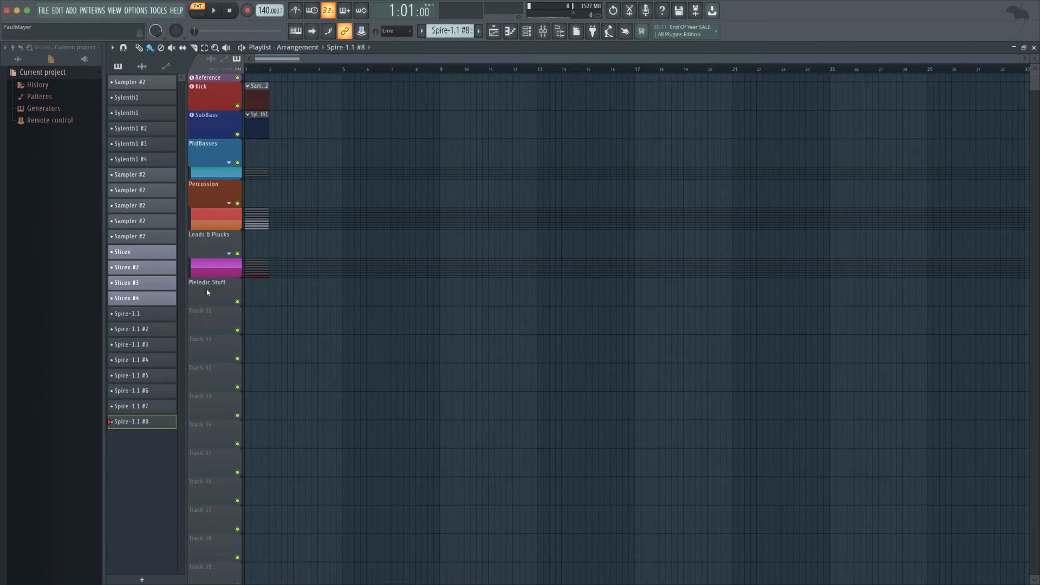
pyautogui.press('Return')
# Turn the two empty playlist tracks below Melodic Stuff into instrument tracks, each with its own new Spire-1.1.
pyautogui.rightClick(217, 322)
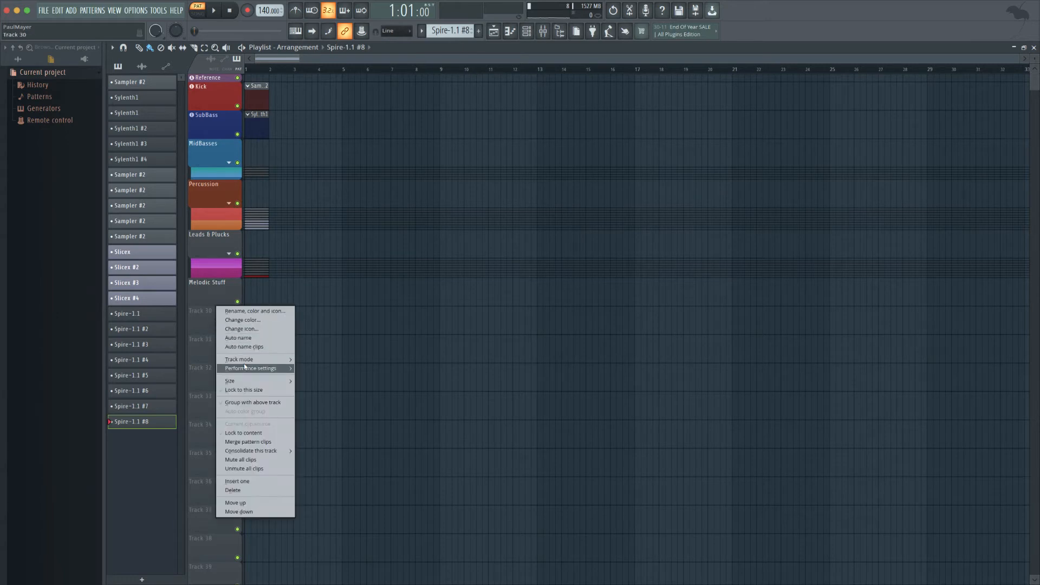
pyautogui.moveTo(253, 362)
pyautogui.moveTo(325, 377)
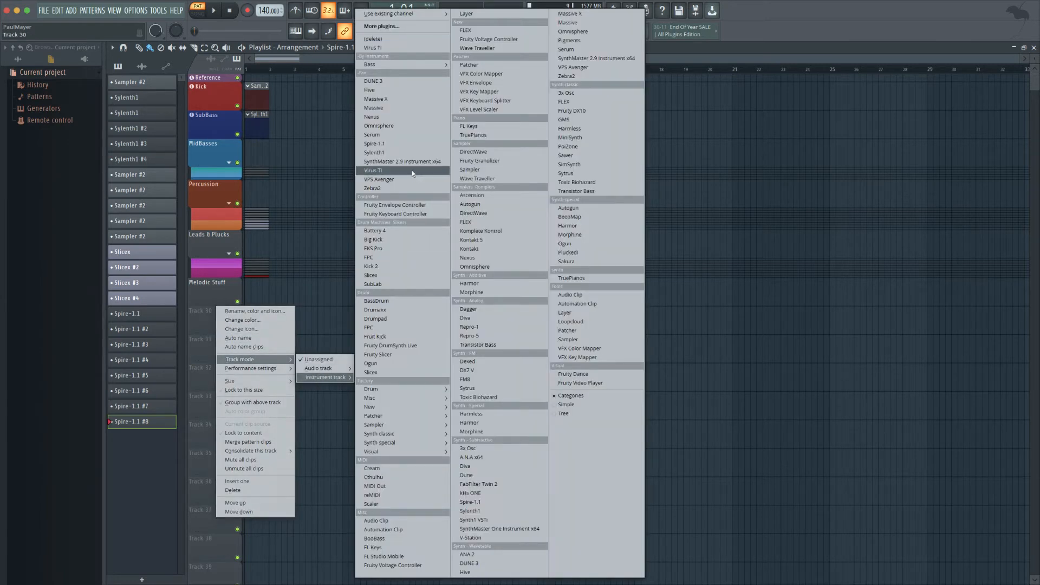
pyautogui.click(382, 144)
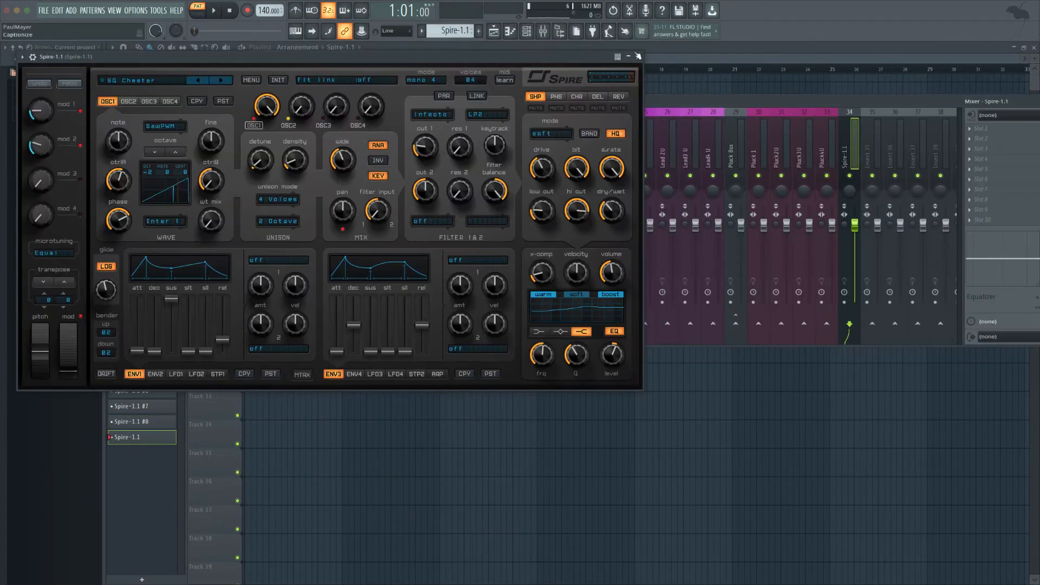
pyautogui.rightClick(219, 349)
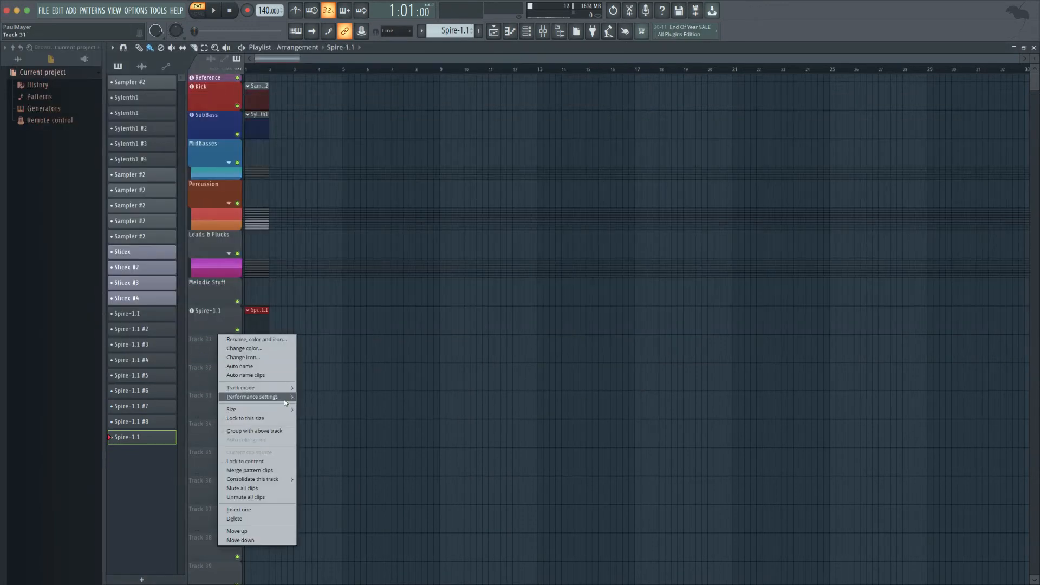
pyautogui.moveTo(271, 388)
pyautogui.moveTo(330, 406)
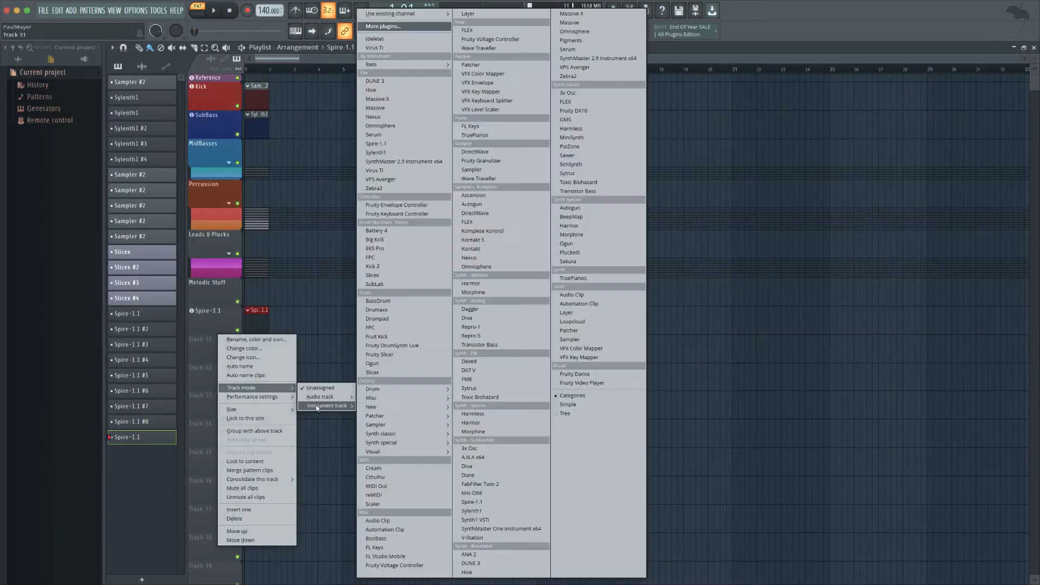
pyautogui.click(386, 144)
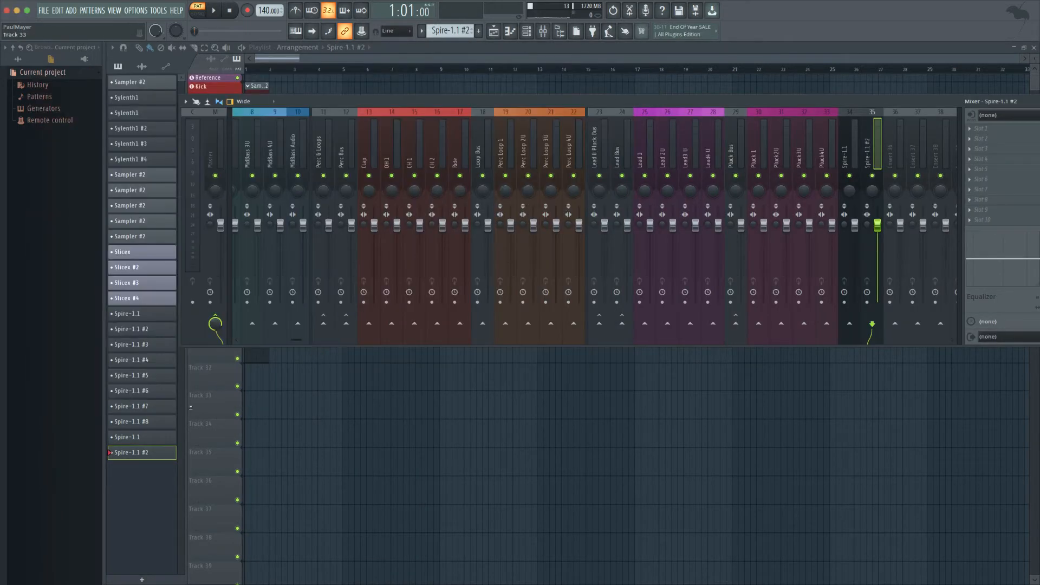
pyautogui.click(229, 416)
# Add two more Spire-1.1 instrument tracks on Tracks 32 and 33, directly below the first two.
pyautogui.rightClick(223, 378)
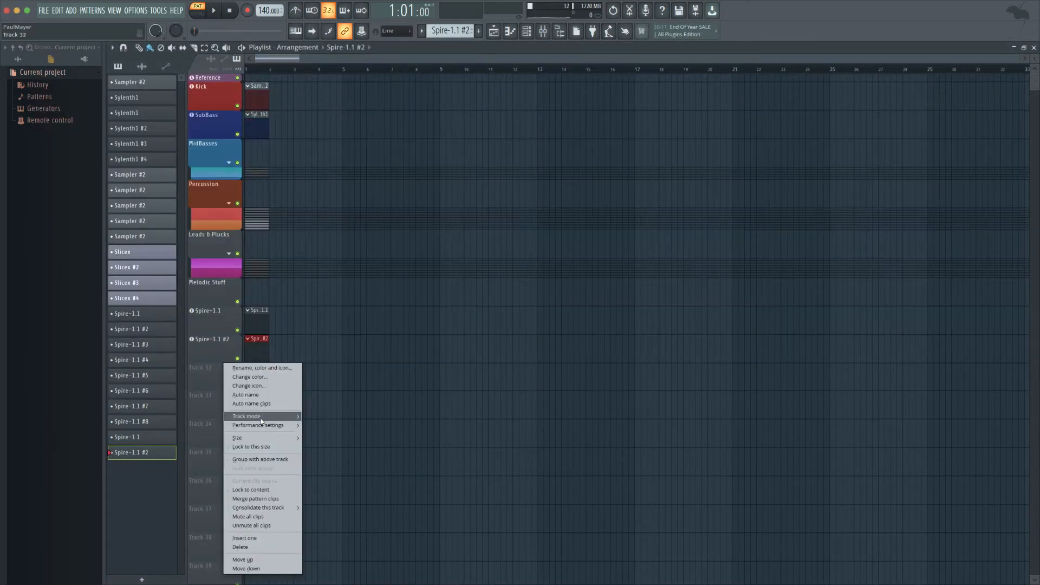
pyautogui.moveTo(260, 417)
pyautogui.moveTo(333, 428)
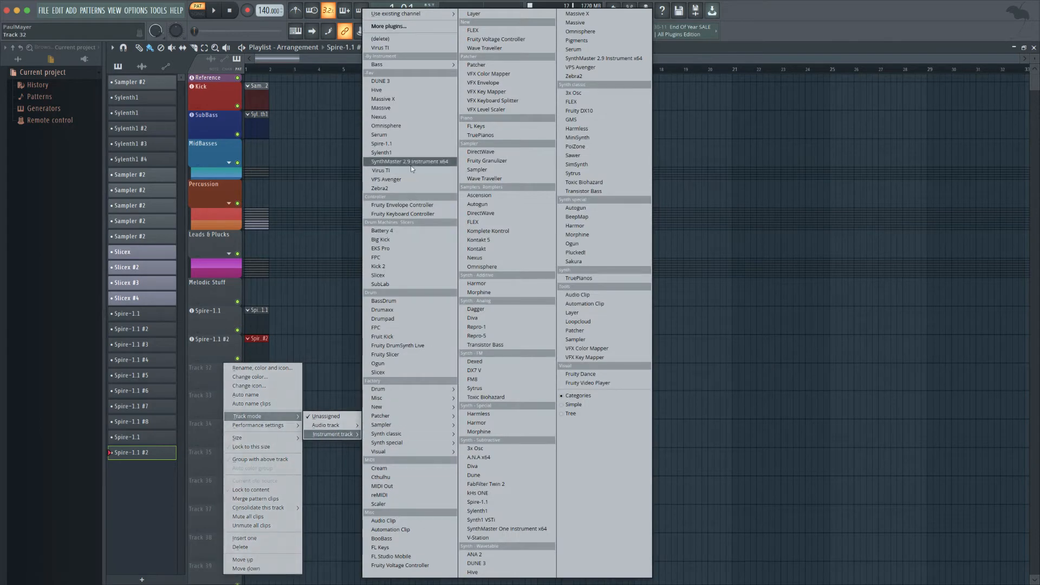
pyautogui.click(405, 143)
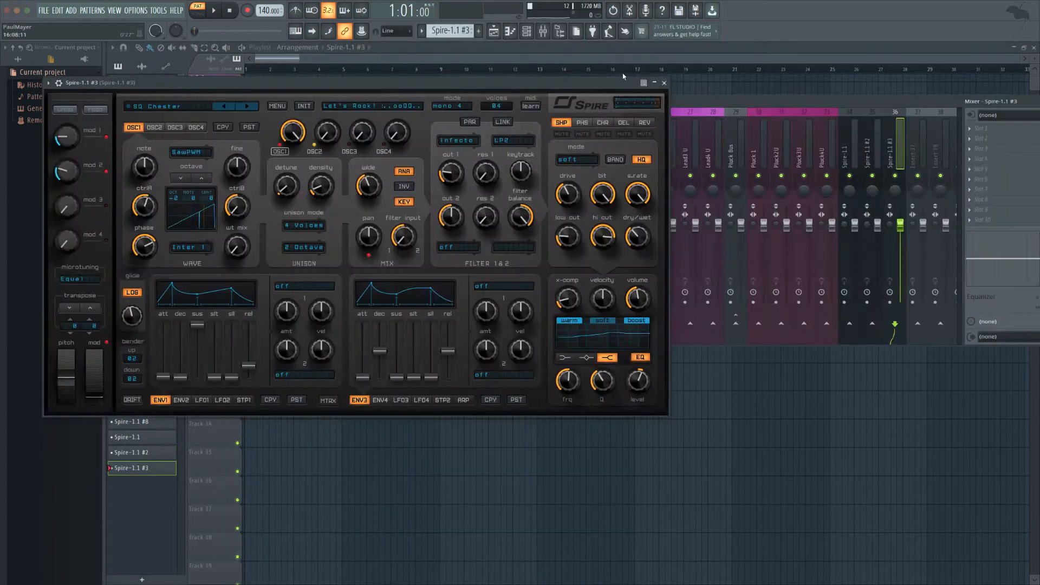
pyautogui.click(664, 83)
pyautogui.rightClick(225, 368)
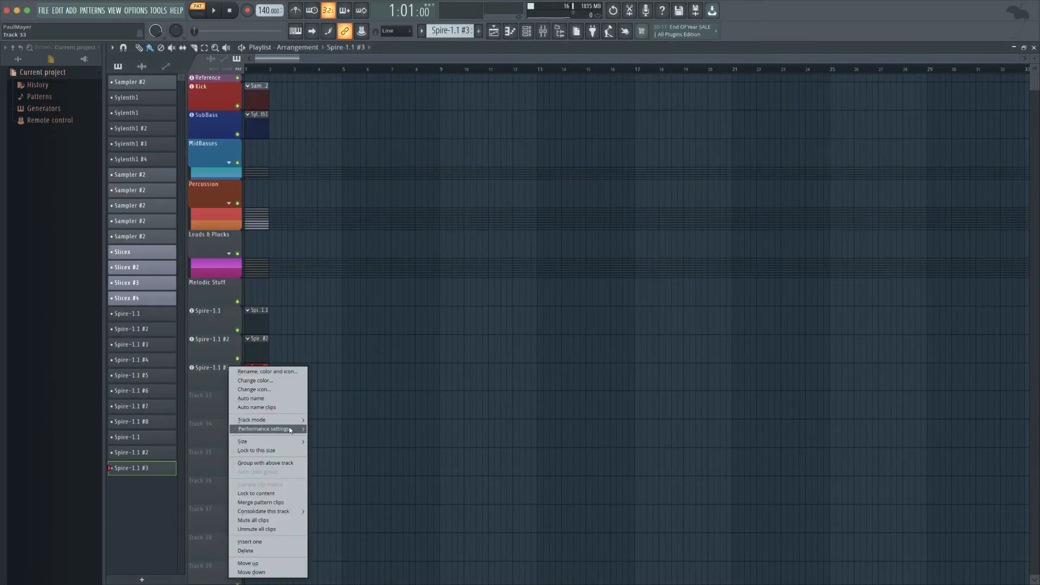
pyautogui.moveTo(288, 420)
pyautogui.moveTo(328, 437)
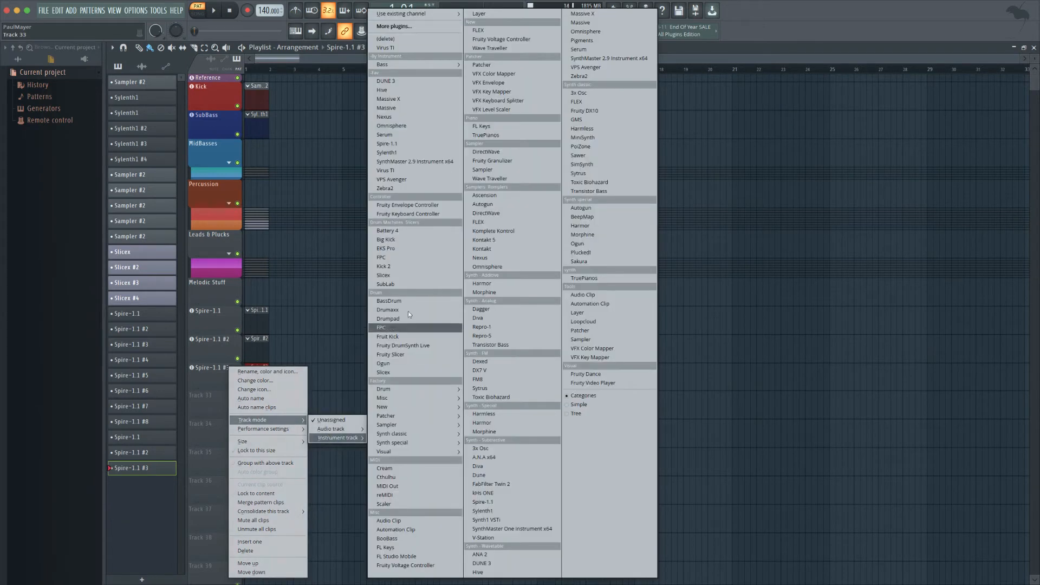
pyautogui.click(399, 144)
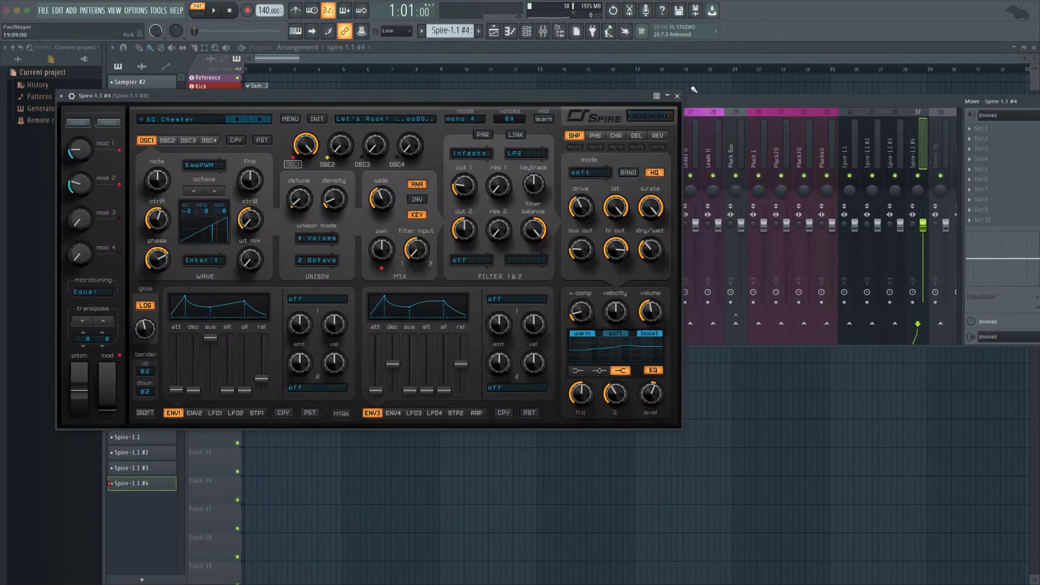
pyautogui.click(677, 96)
# Group the four Spire playlist tracks under Melodic Stuff.
pyautogui.click(199, 401)
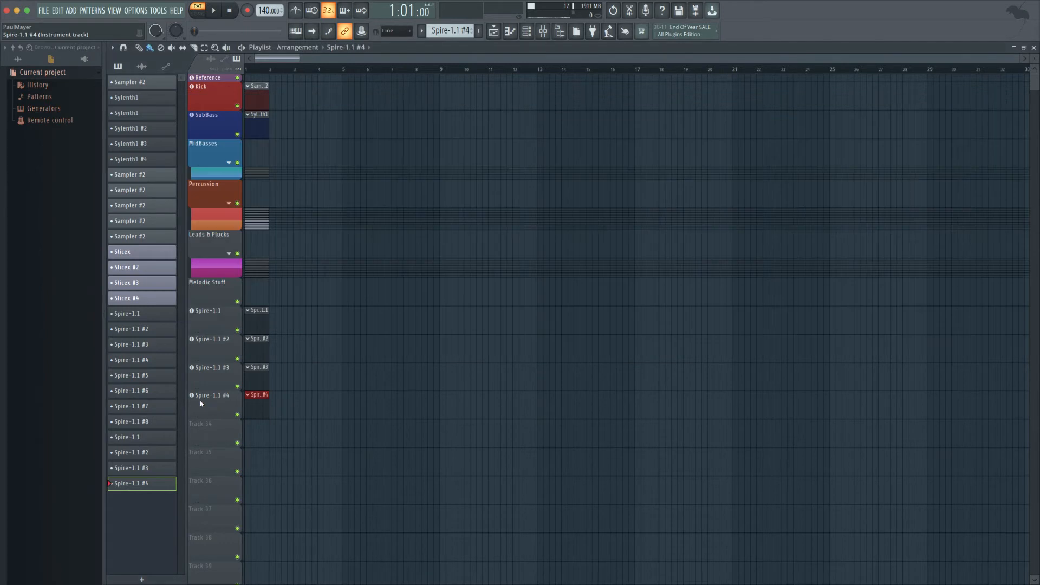
pyautogui.hotkey('shift', 'g')
pyautogui.hotkey('shift', 'g')
pyautogui.hotkey('shift', 'g')
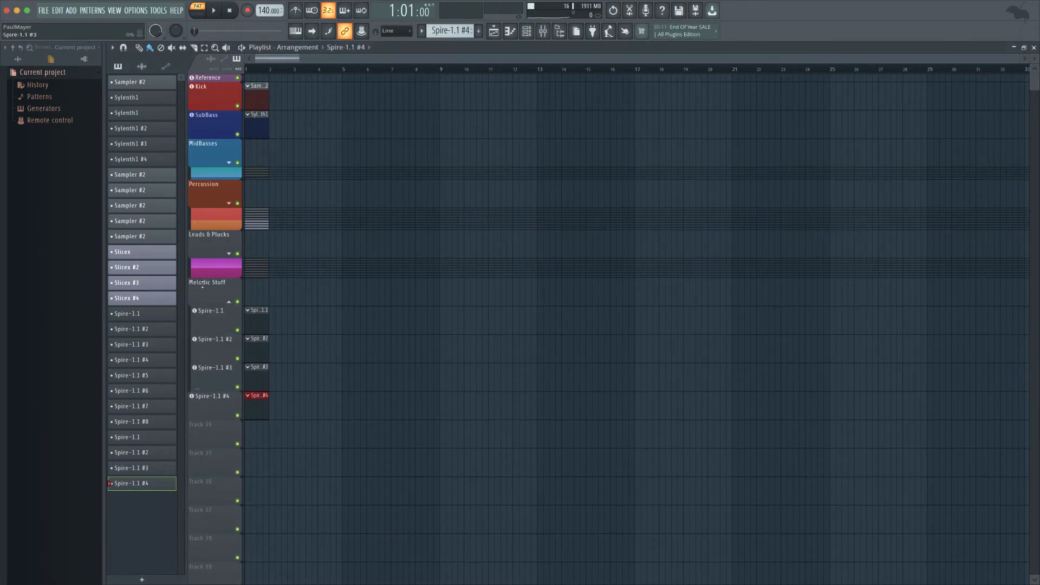
pyautogui.hotkey('shift', 'g')
# Move an empty track to the top of the Melodic Stuff group and make it an instrument track with TruePianos.
pyautogui.moveTo(215, 437); pyautogui.dragTo(215, 323)
pyautogui.rightClick(218, 321)
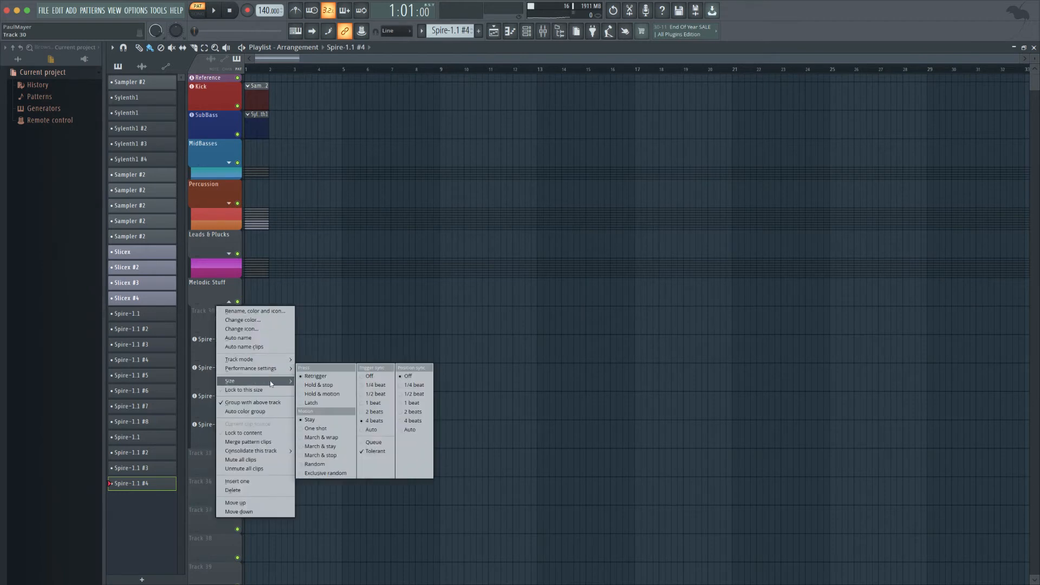
pyautogui.moveTo(255, 360)
pyautogui.moveTo(327, 376)
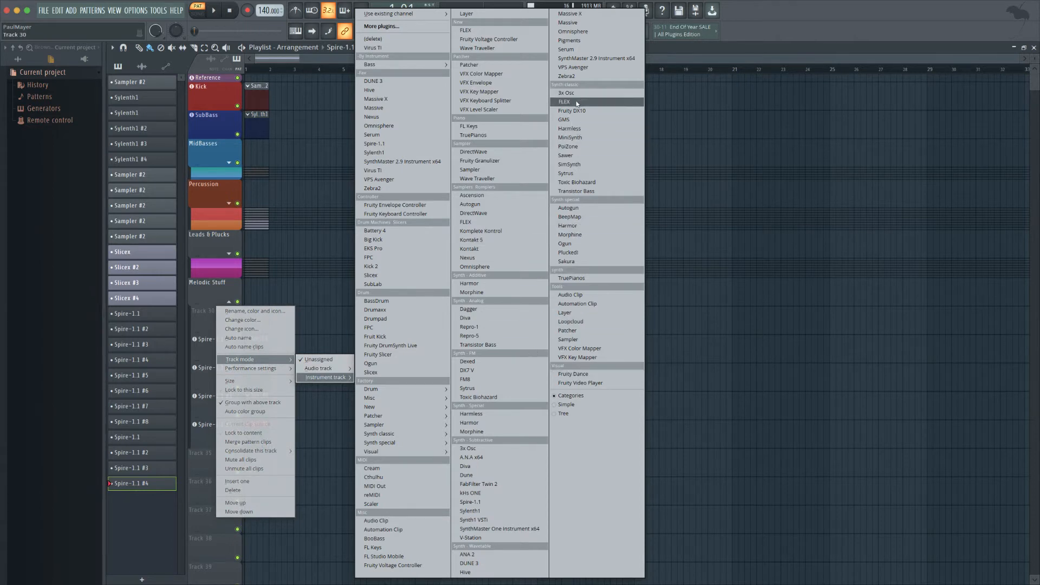
pyautogui.click(511, 134)
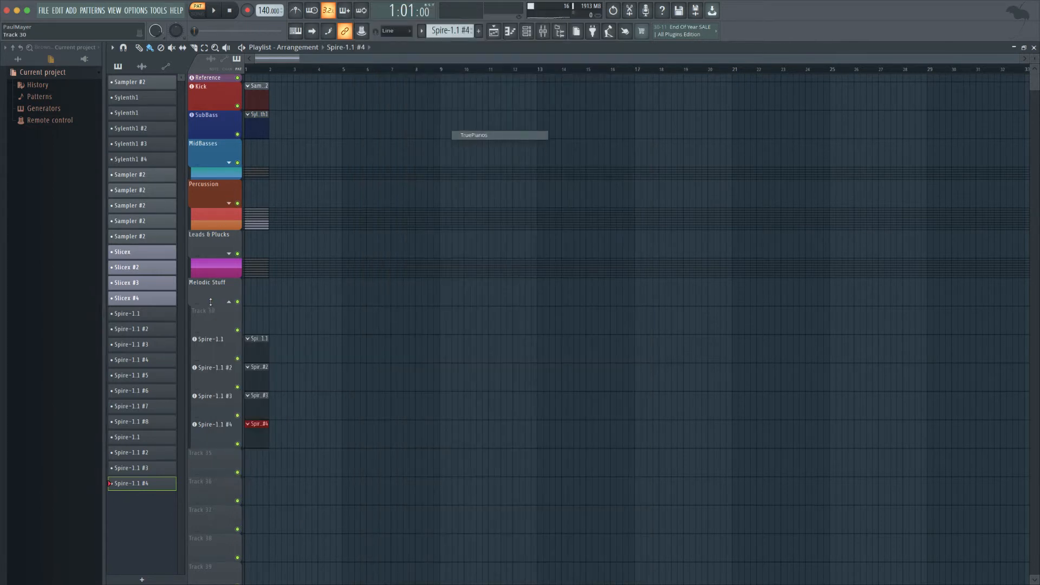
pyautogui.click(388, 109)
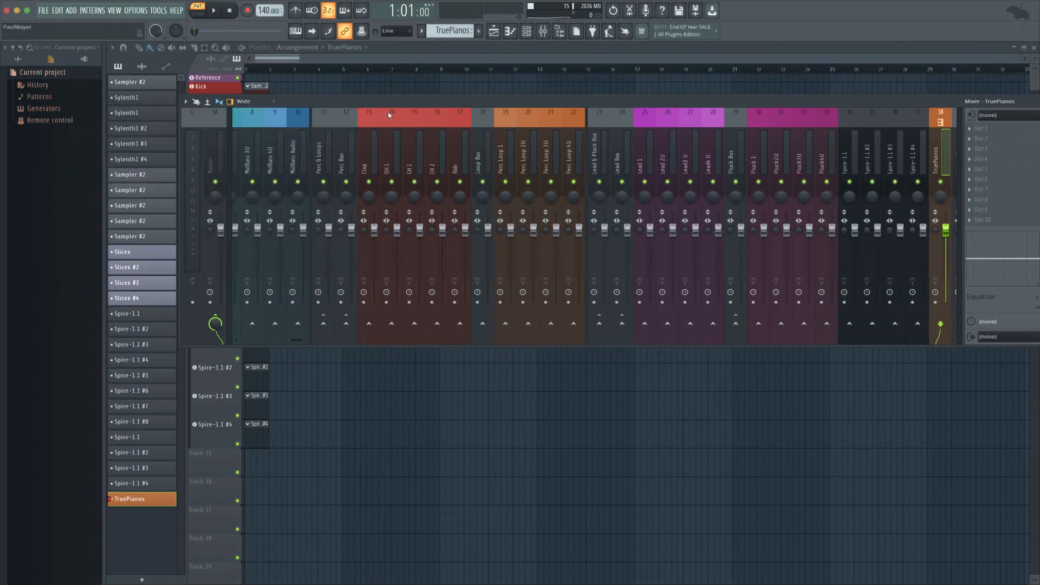
pyautogui.click(220, 383)
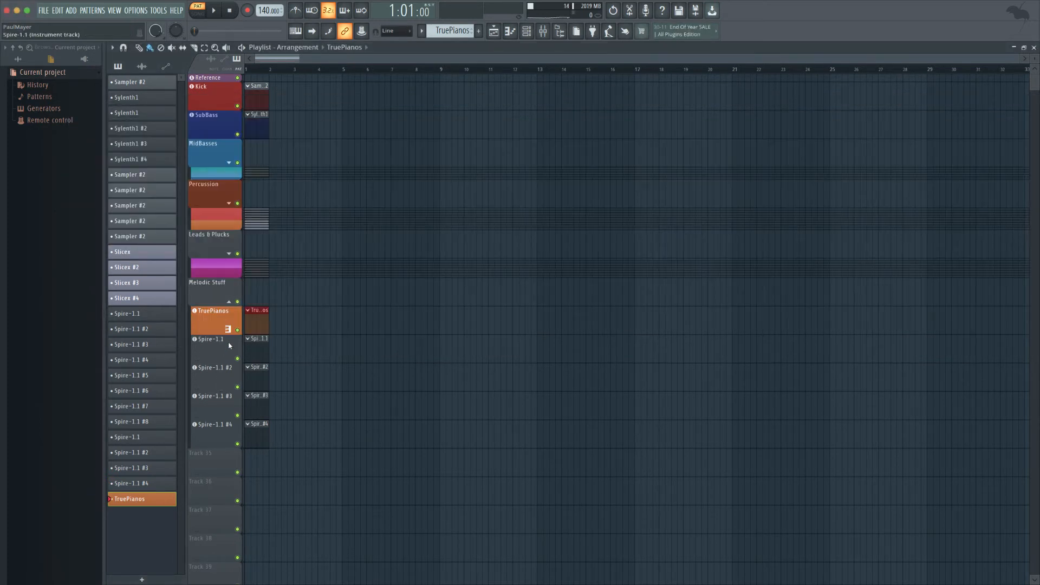
pyautogui.moveTo(219, 305); pyautogui.dragTo(218, 287)
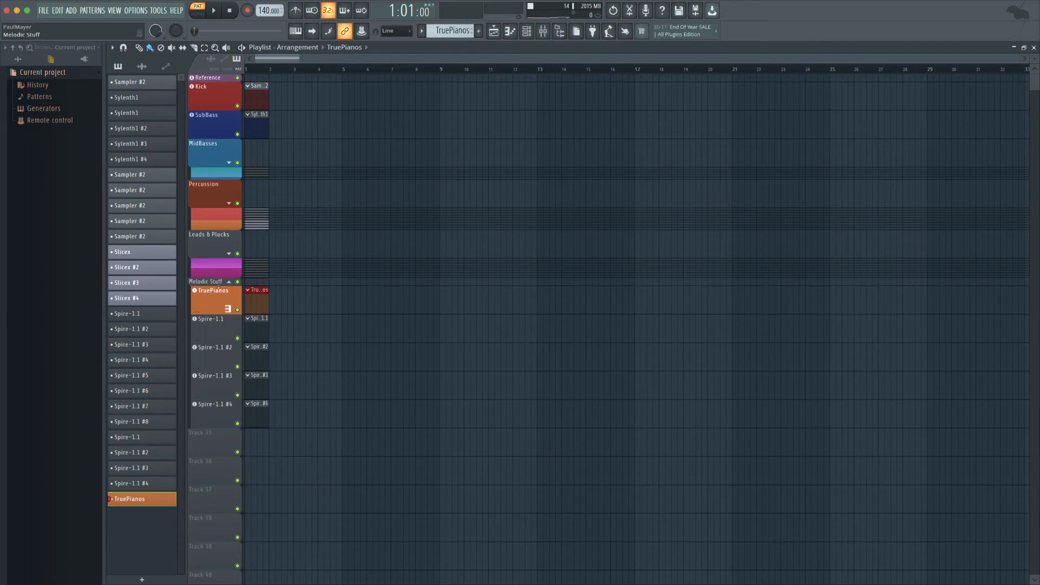
# Move the TruePianos mixer track and an empty insert ahead of the four Spire mixer tracks, and add a separator before TruePianos.
pyautogui.click(543, 31)
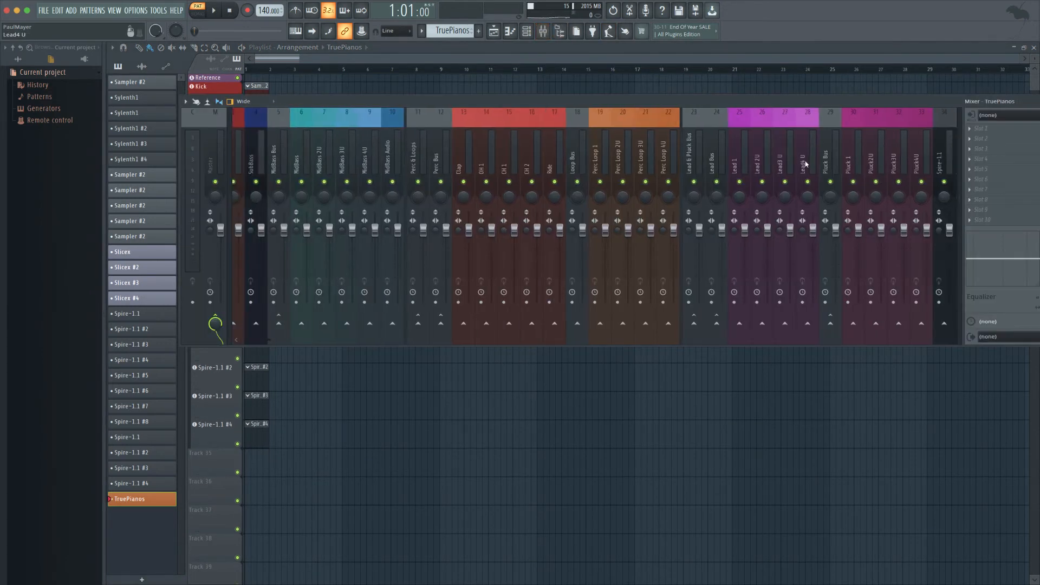
pyautogui.click(894, 154)
pyautogui.scroll(5, 896, 156)
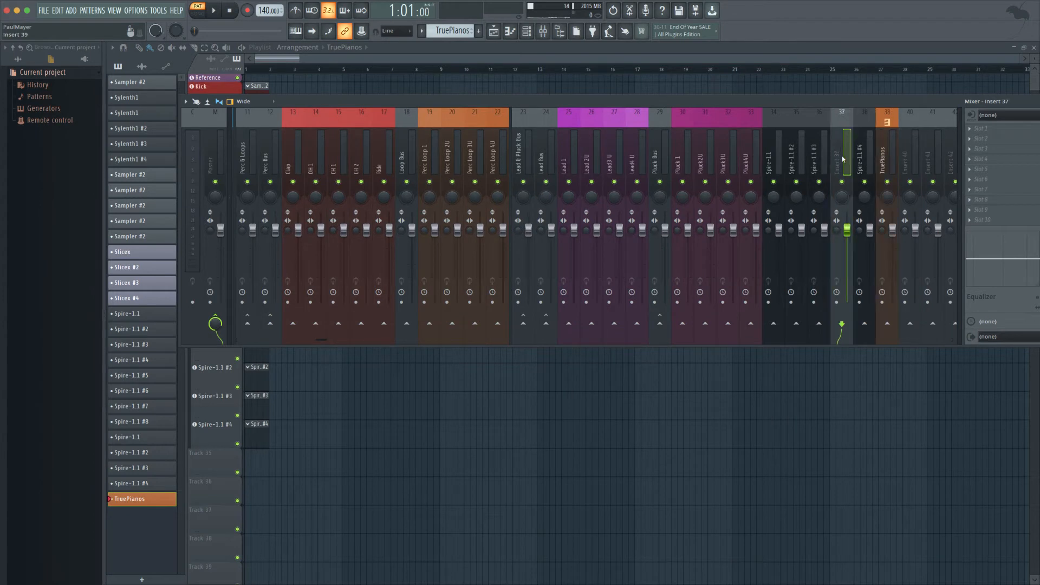
pyautogui.click(896, 156)
pyautogui.scroll(5, 895, 157)
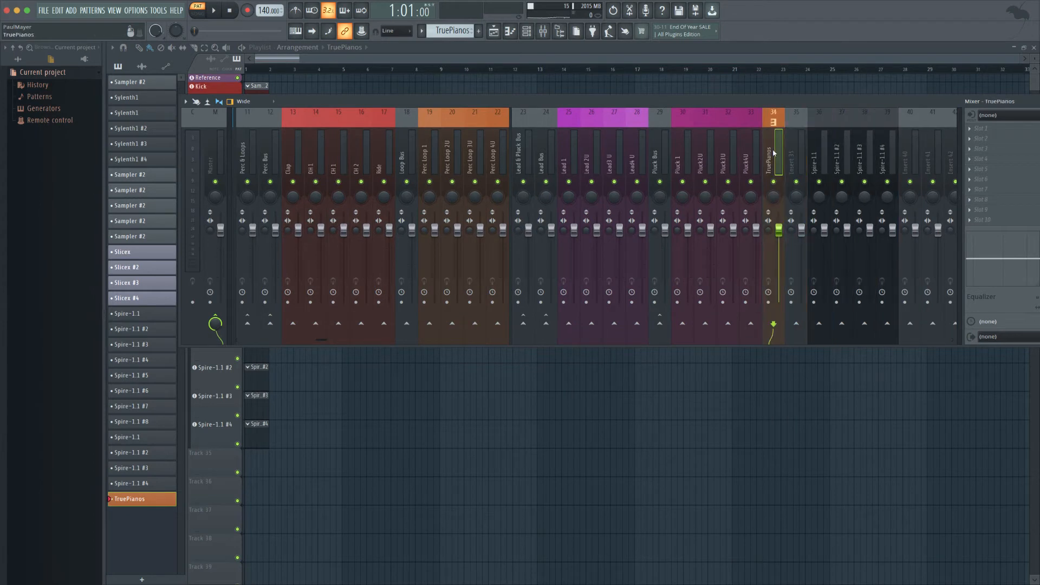
pyautogui.rightClick(785, 111)
pyautogui.click(807, 294)
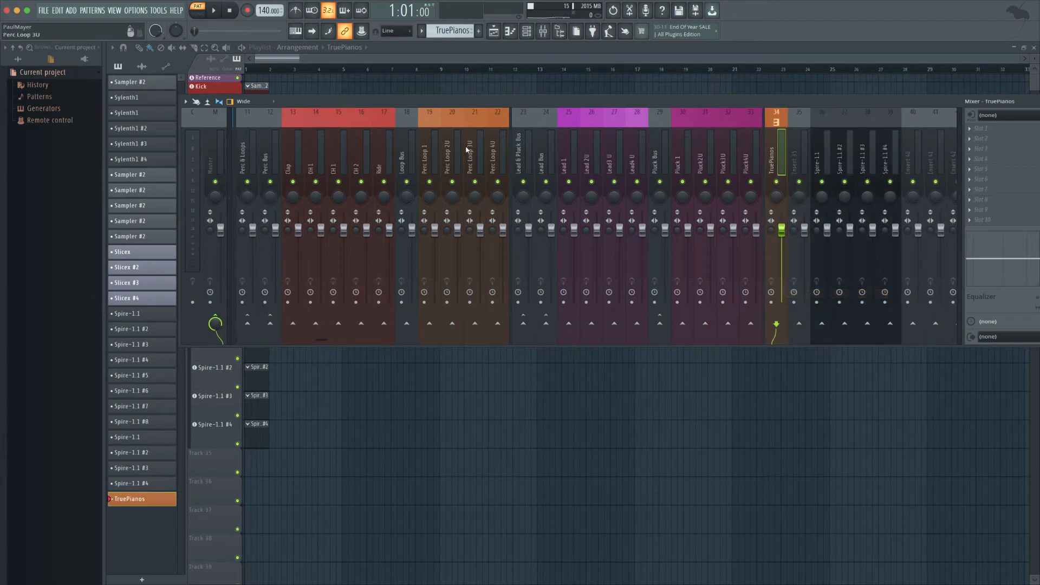
# Name the empty mixer insert between TruePianos and the Spire tracks "Pads Bus".
pyautogui.click(806, 157)
pyautogui.moveTo(742, 105); pyautogui.dragTo(793, 97)
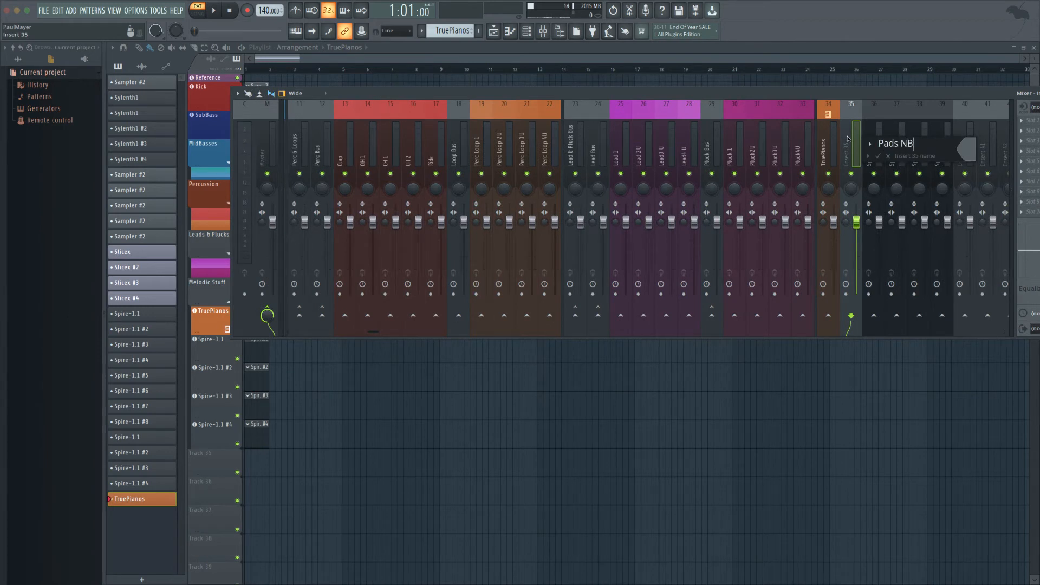
pyautogui.write('us')
pyautogui.press('Return')
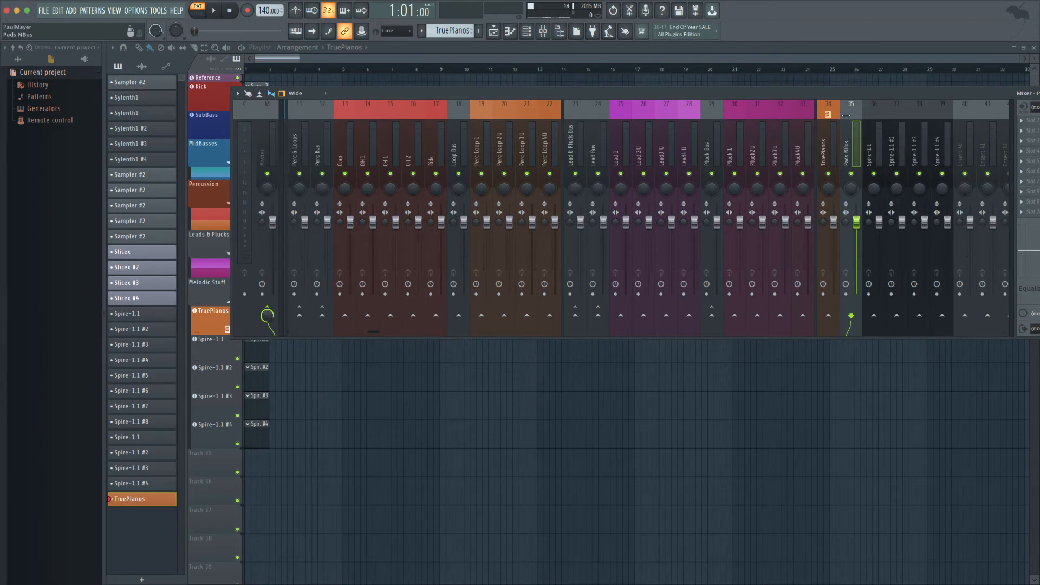
pyautogui.press('F2')
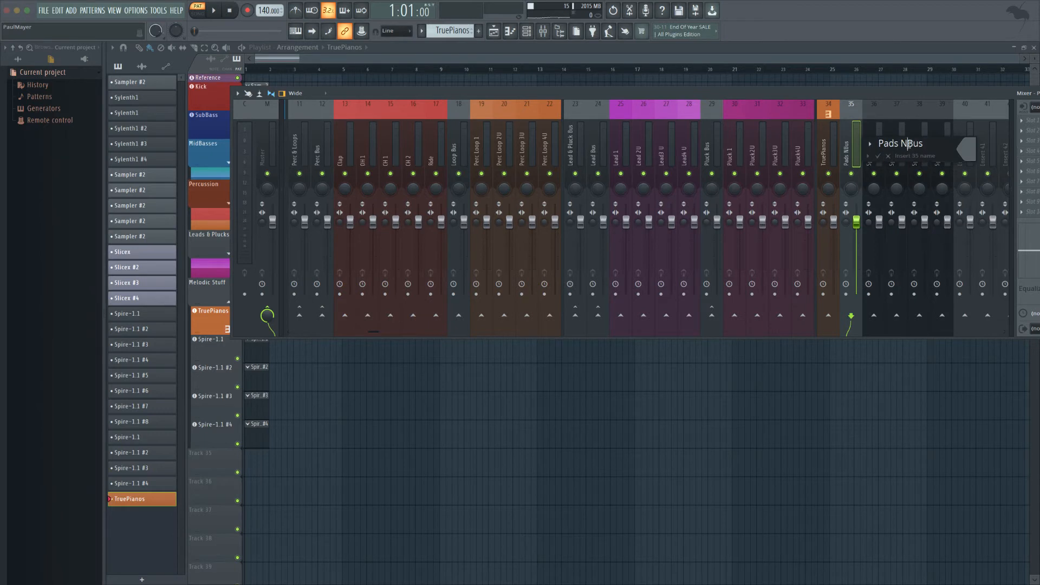
pyautogui.press('BackSpace')
pyautogui.click(878, 156)
# Route the four Spire mixer tracks to the Pads Bus.
pyautogui.click(873, 154)
pyautogui.moveTo(873, 155); pyautogui.dragTo(943, 154)
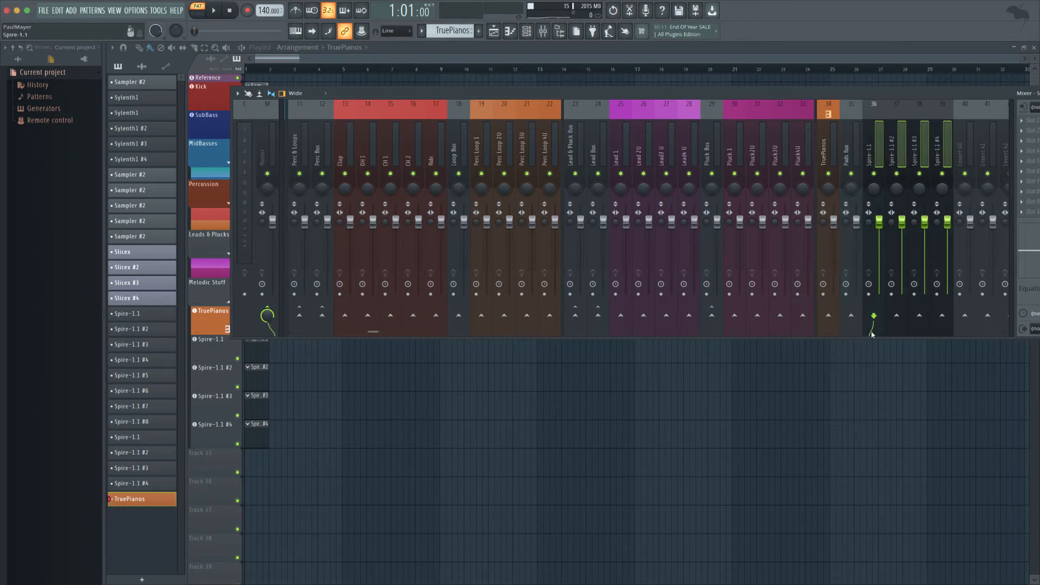
pyautogui.rightClick(851, 316)
pyautogui.click(866, 321)
pyautogui.click(863, 141)
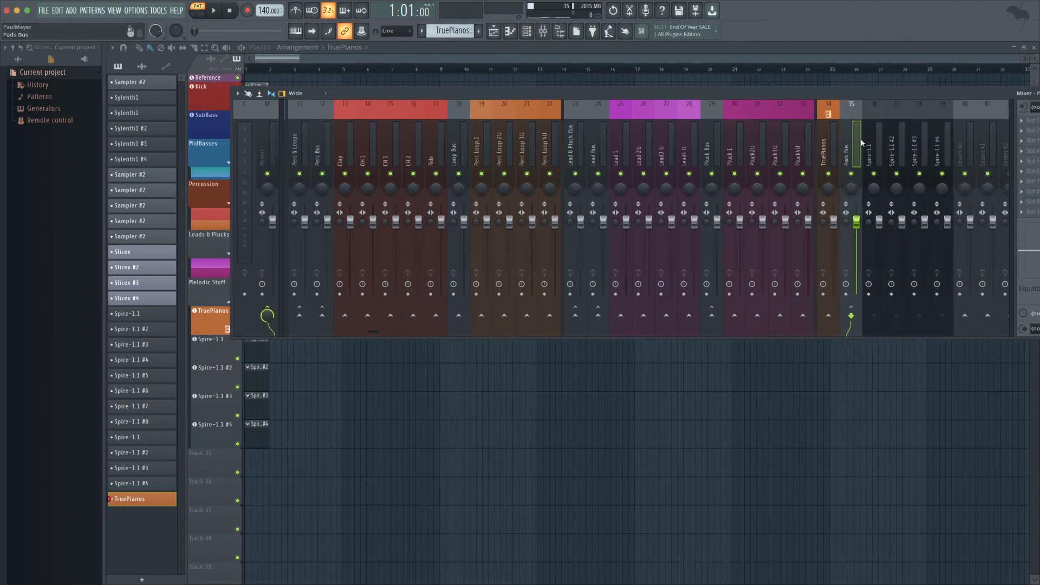
# Rename the first two Spire playlist tracks in the Melodic Stuff group to "Pad 1" and "Pad 2".
pyautogui.press('F9')
pyautogui.doubleClick(214, 347)
pyautogui.write('Pa')
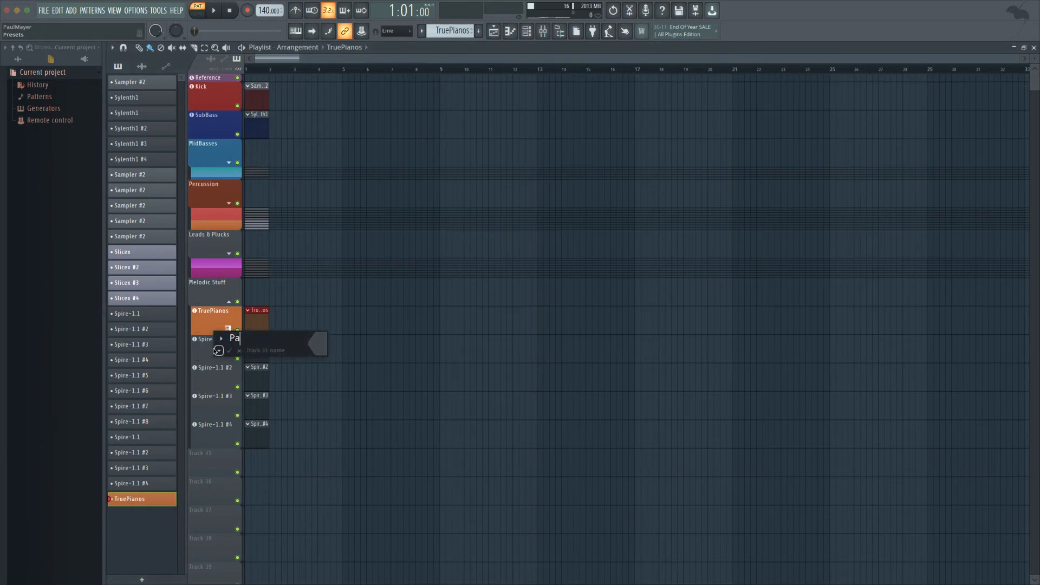
pyautogui.write('d 1')
pyautogui.press('Return')
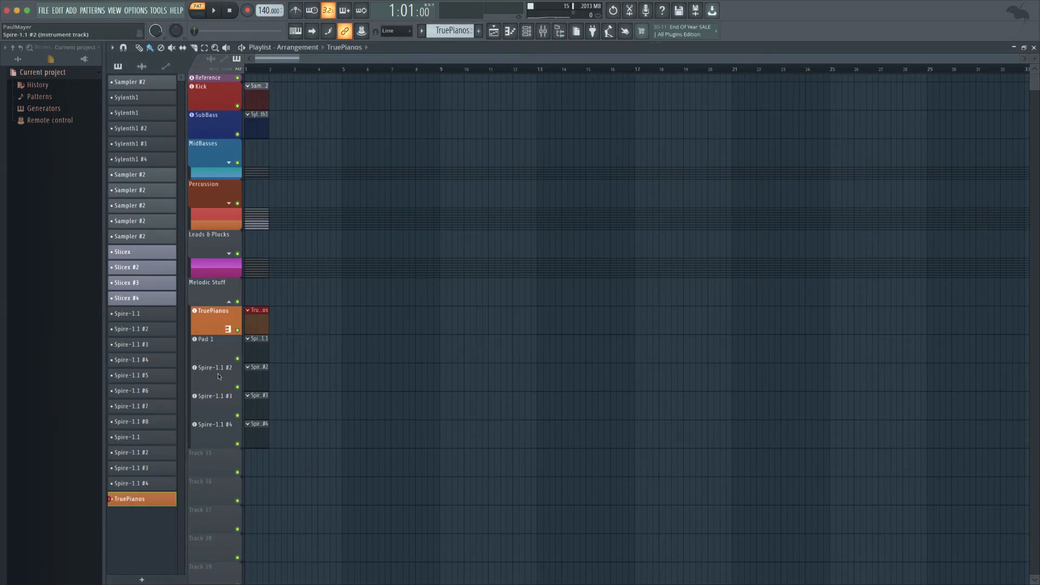
pyautogui.doubleClick(221, 374)
pyautogui.write('P')
pyautogui.press('Return')
# Rename the remaining two Spire playlist tracks to "Pad 3" and "Pad 4".
pyautogui.doubleClick(218, 396)
pyautogui.write('Pad 3')
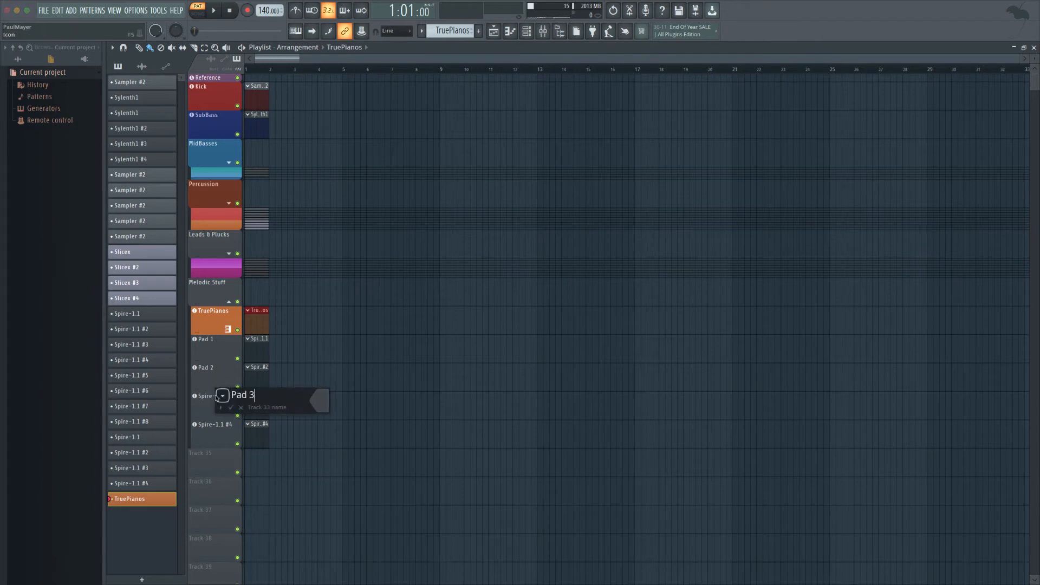
pyautogui.press('Return')
pyautogui.doubleClick(231, 428)
pyautogui.write('Pad 4')
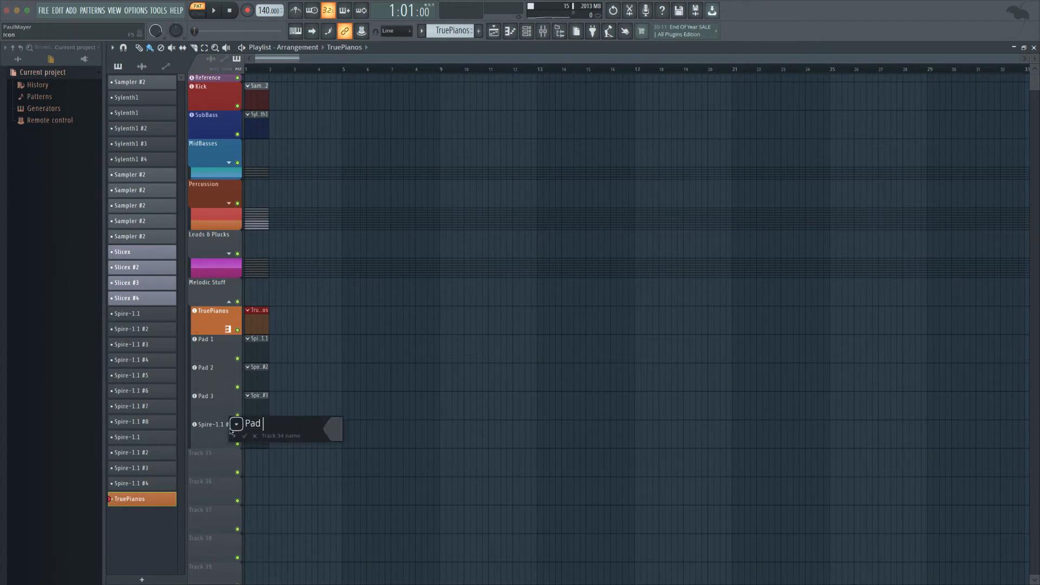
pyautogui.press('Return')
# Colour the four selected Pad channels with a purple gradient running from #7137A6 to #7338A8.
pyautogui.click(540, 33)
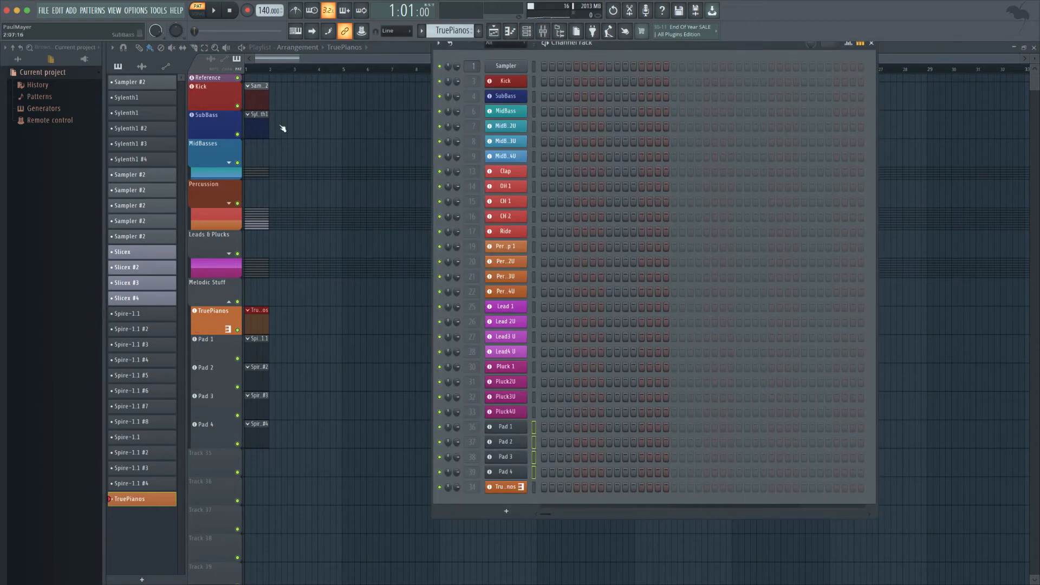
pyautogui.click(438, 44)
pyautogui.moveTo(472, 135)
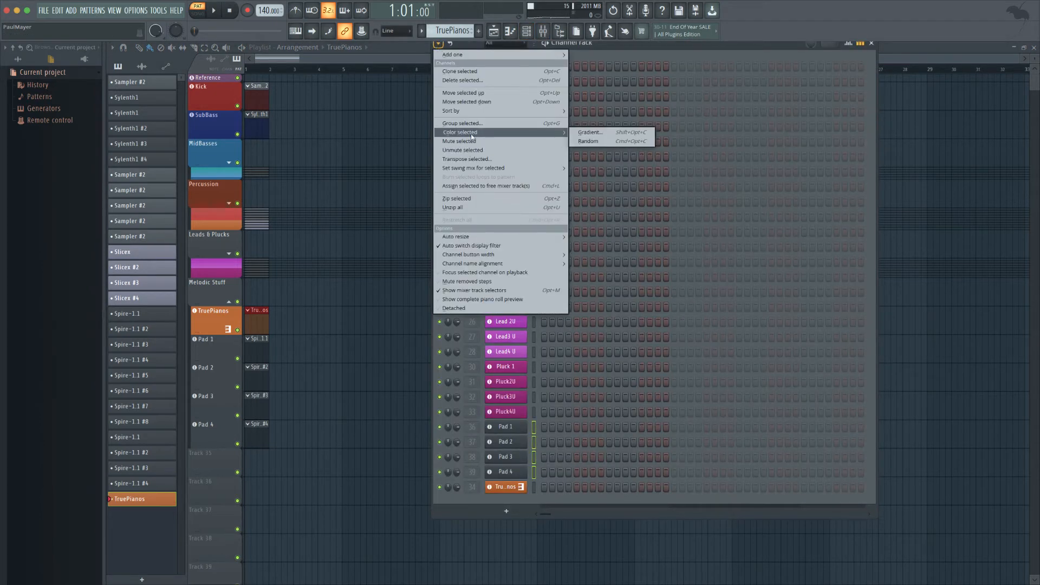
pyautogui.click(593, 133)
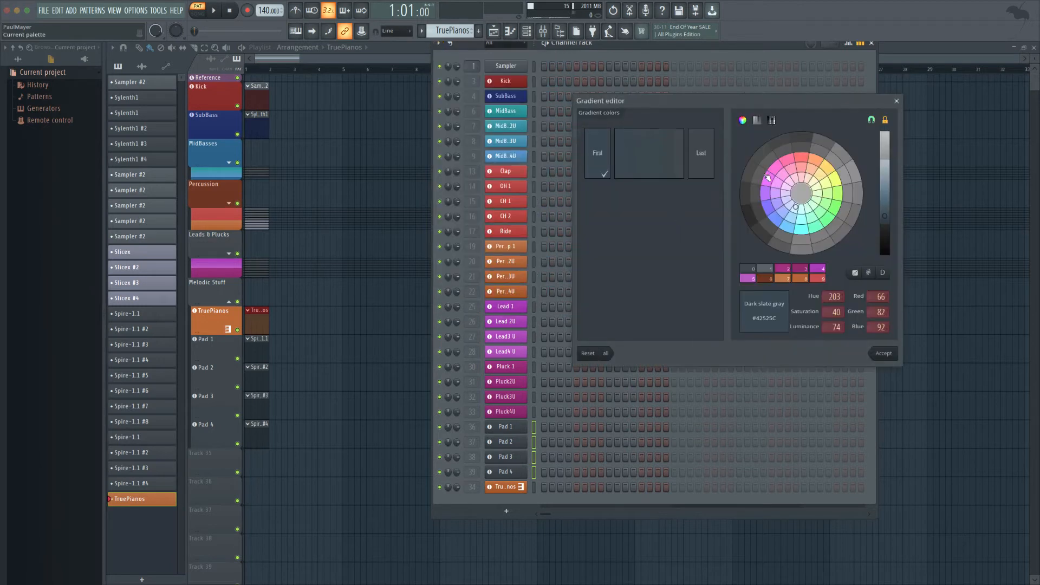
pyautogui.click(771, 207)
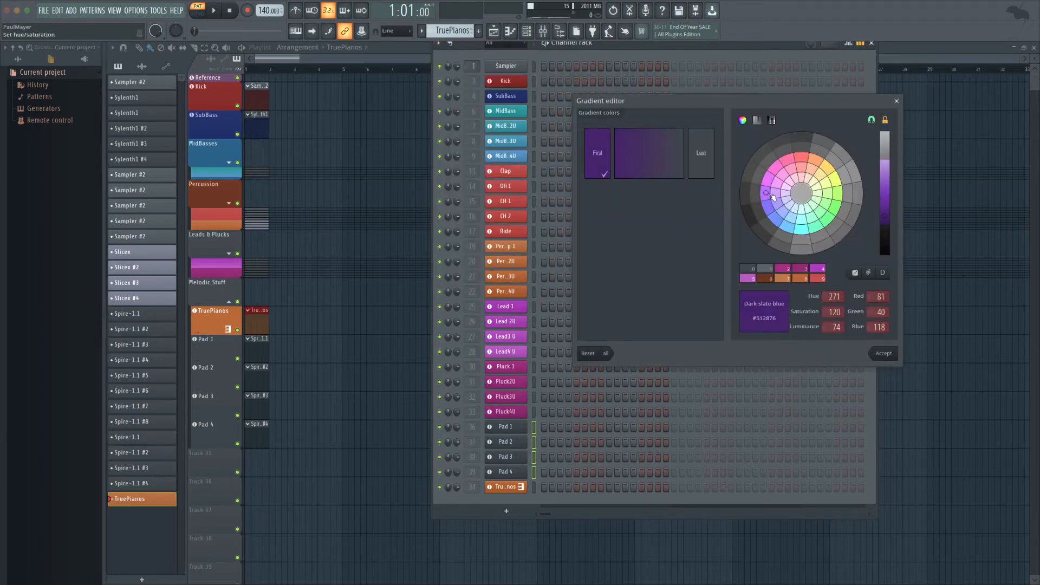
pyautogui.click(885, 205)
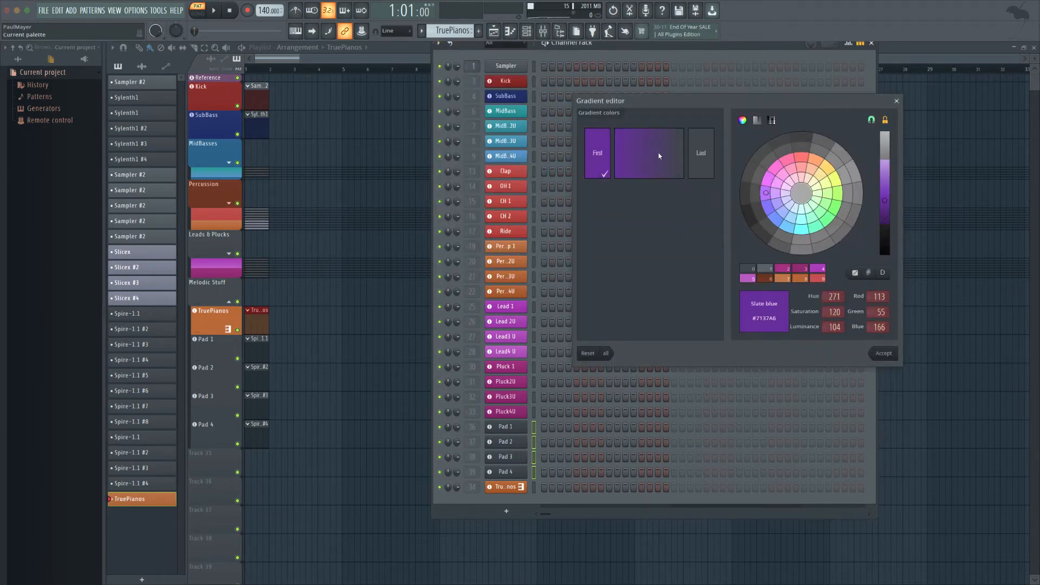
pyautogui.click(701, 153)
pyautogui.click(887, 204)
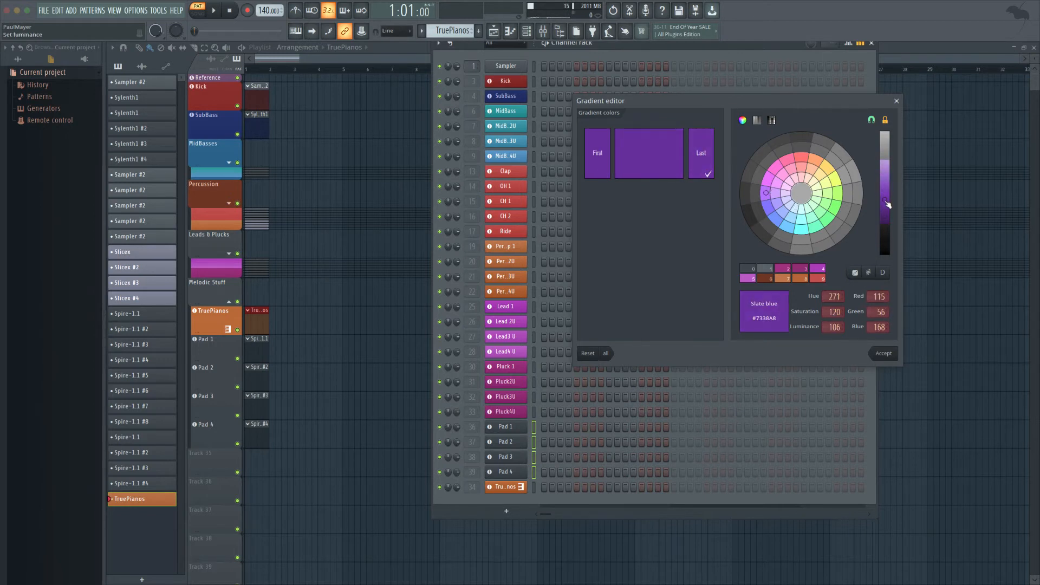
pyautogui.click(883, 353)
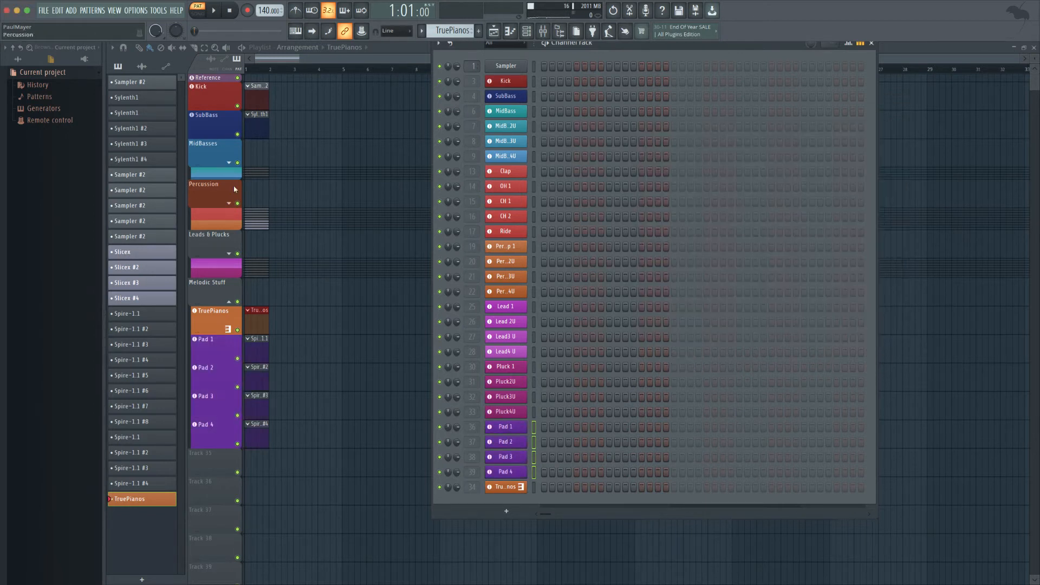
# Append "U" to the channel names of Pad 2, Pad 3 and Pad 4, making them Pad 2U, Pad 3U and Pad 4U.
pyautogui.keyDown('shift'); pyautogui.click(512, 447); pyautogui.keyUp('shift')
pyautogui.write('U')
pyautogui.press('Return')
pyautogui.keyDown('shift'); pyautogui.click(513, 457); pyautogui.keyUp('shift')
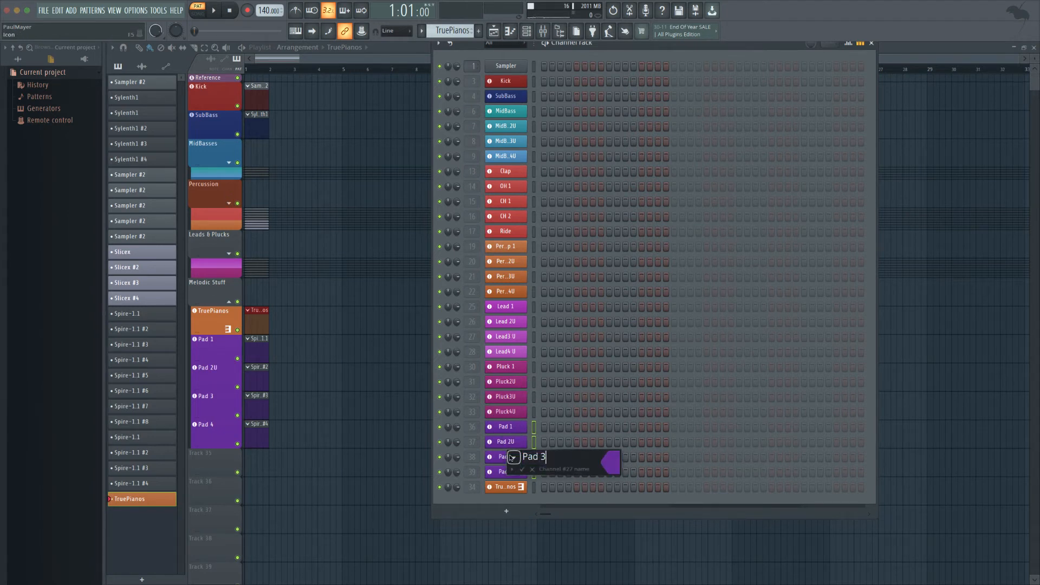
pyautogui.write('U')
pyautogui.press('Return')
pyautogui.keyDown('shift'); pyautogui.click(511, 466); pyautogui.keyUp('shift')
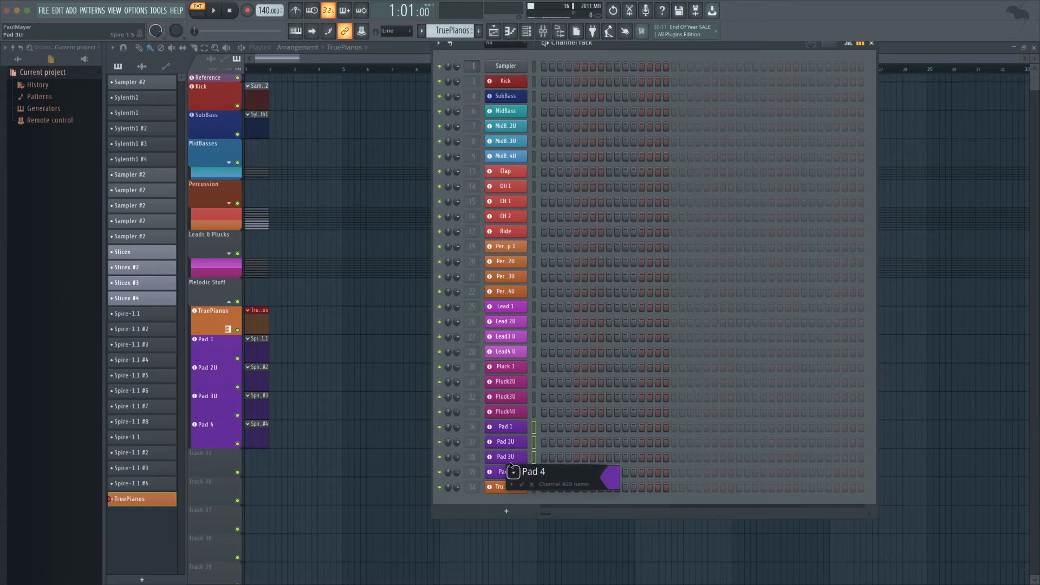
pyautogui.write('U')
pyautogui.press('Return')
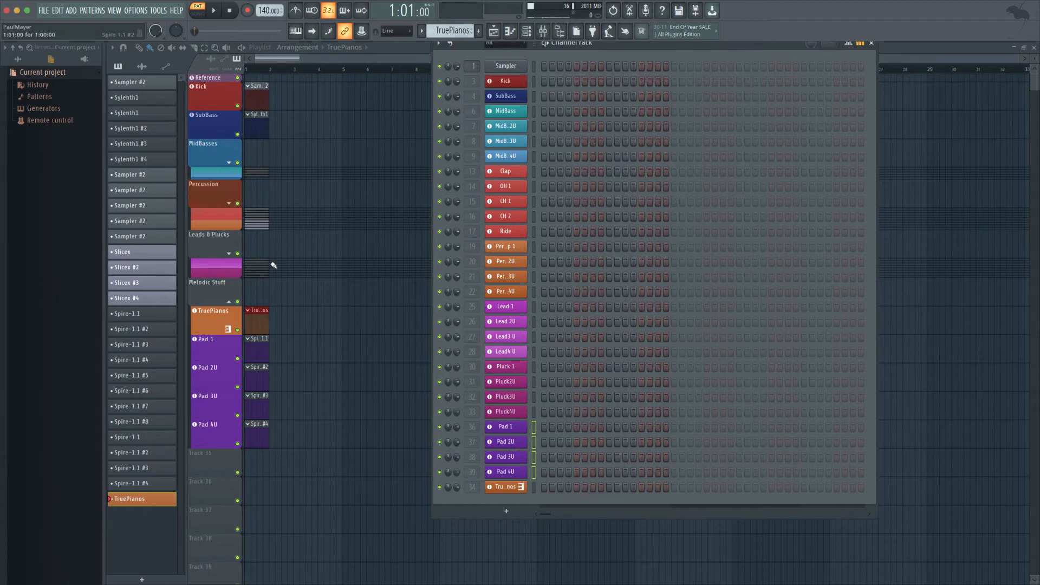
# Review the mixer layout and the routing of the percussion tracks and Perc Bus, then check the Melodic Stuff group collapsed and expanded.
pyautogui.click(229, 302)
pyautogui.click(230, 302)
pyautogui.click(543, 31)
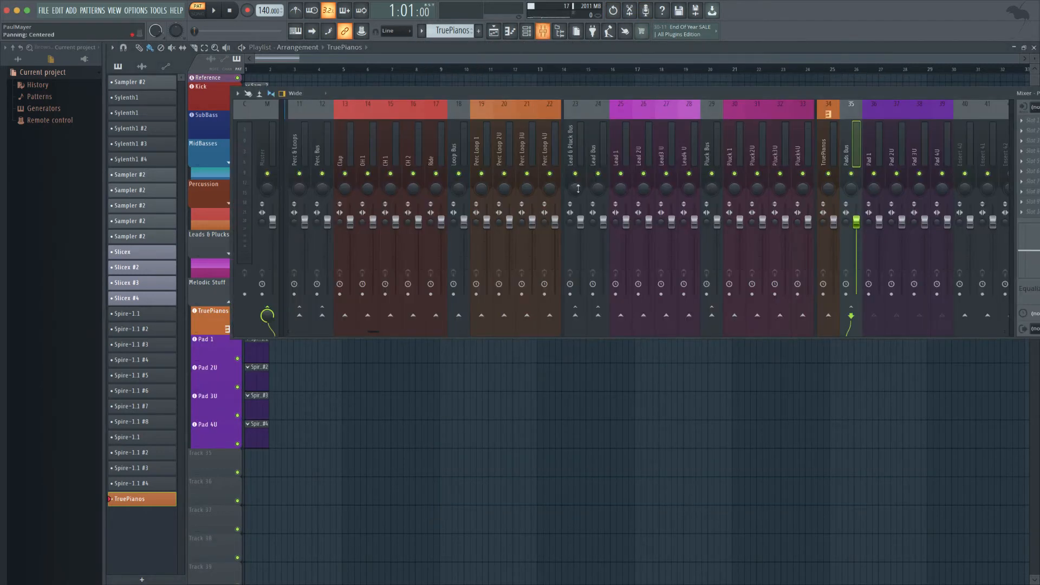
pyautogui.hscroll(-10, 657, 158)
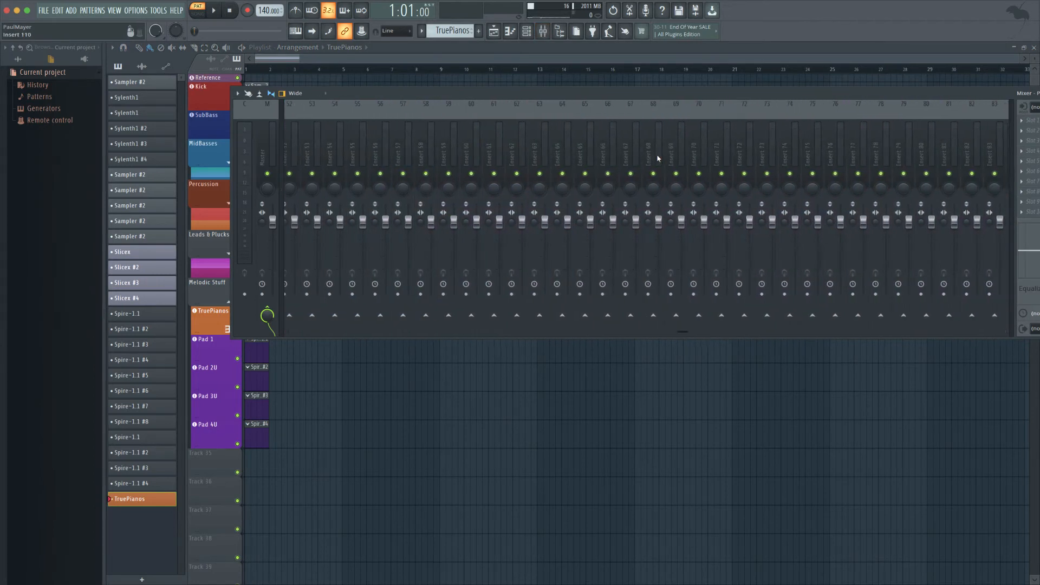
pyautogui.hscroll(12, 658, 159)
pyautogui.hscroll(-4, 440, 140)
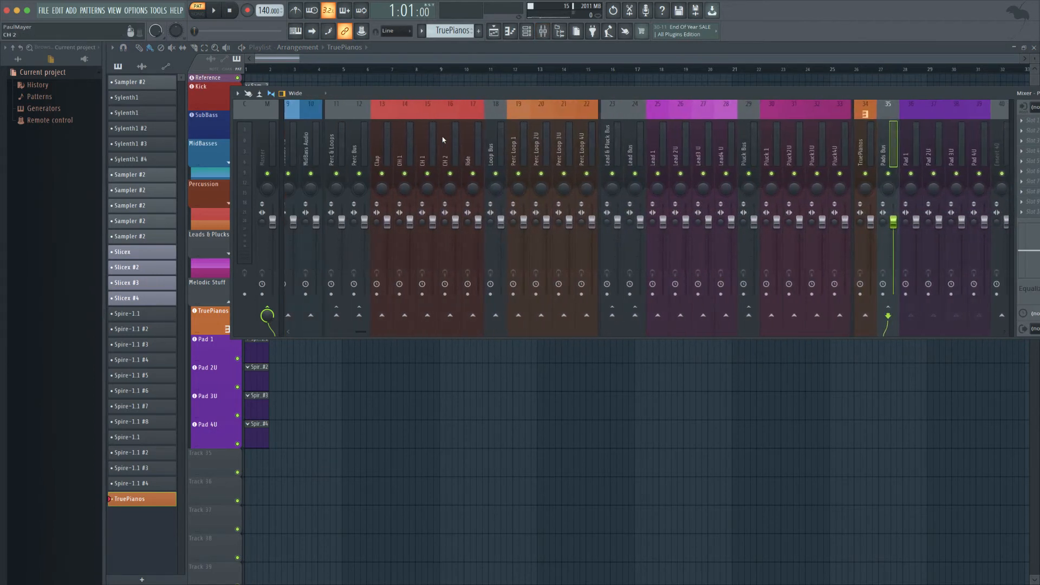
pyautogui.click(425, 142)
pyautogui.click(448, 142)
pyautogui.click(387, 135)
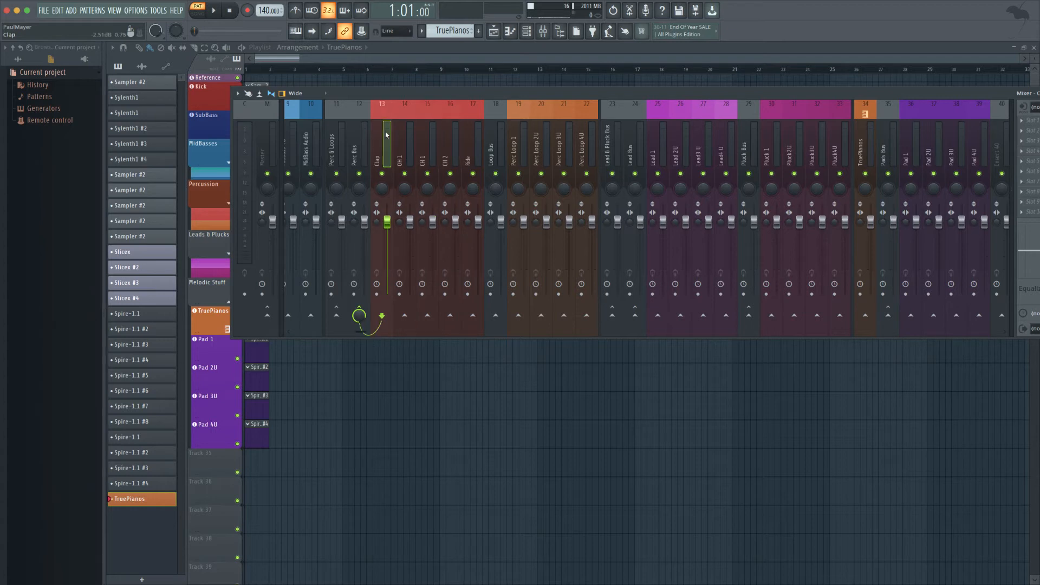
pyautogui.moveTo(433, 98); pyautogui.dragTo(517, 97)
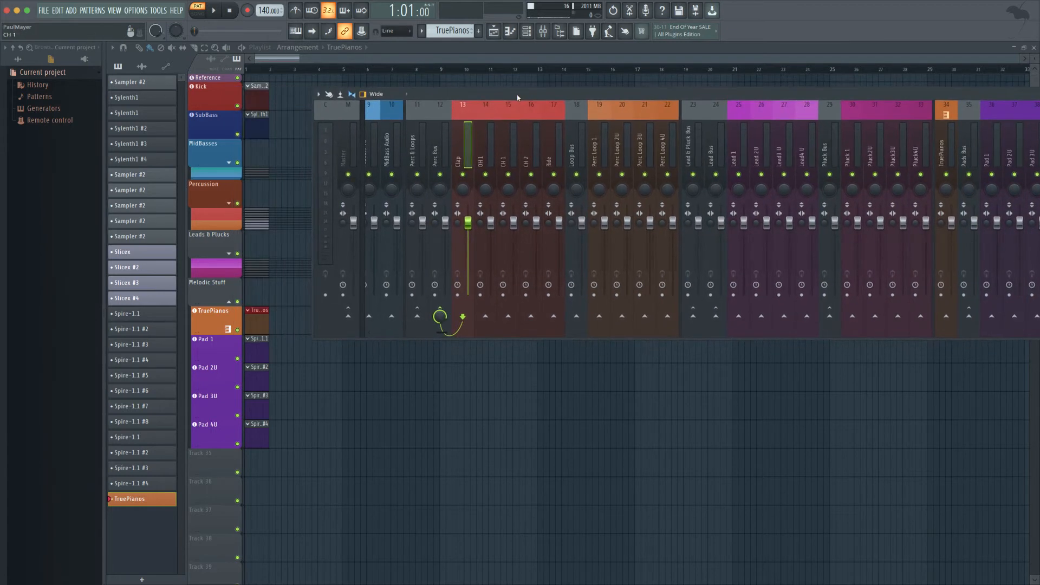
pyautogui.click(441, 129)
pyautogui.moveTo(520, 106); pyautogui.dragTo(546, 117)
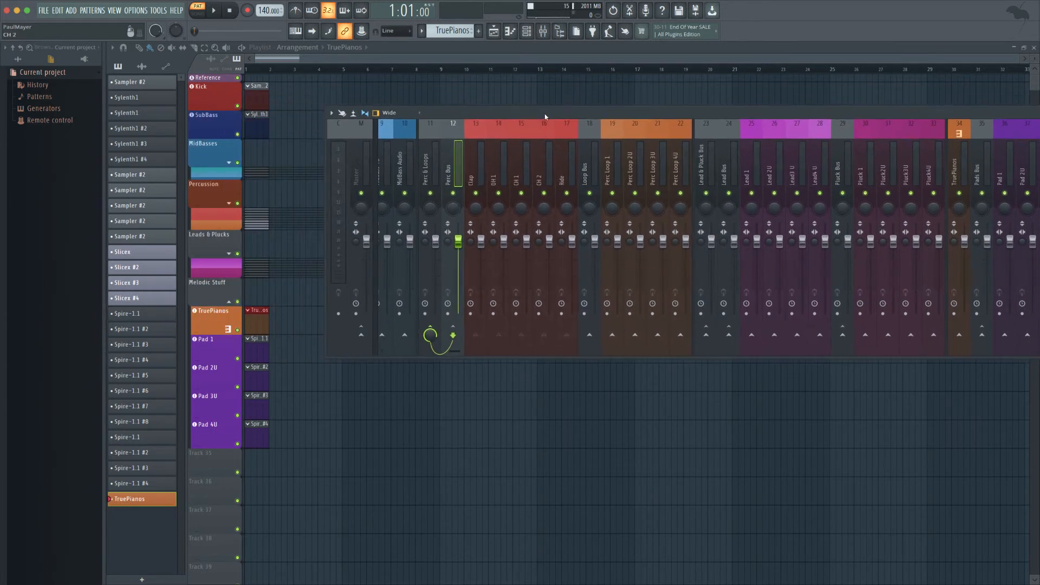
pyautogui.click(229, 301)
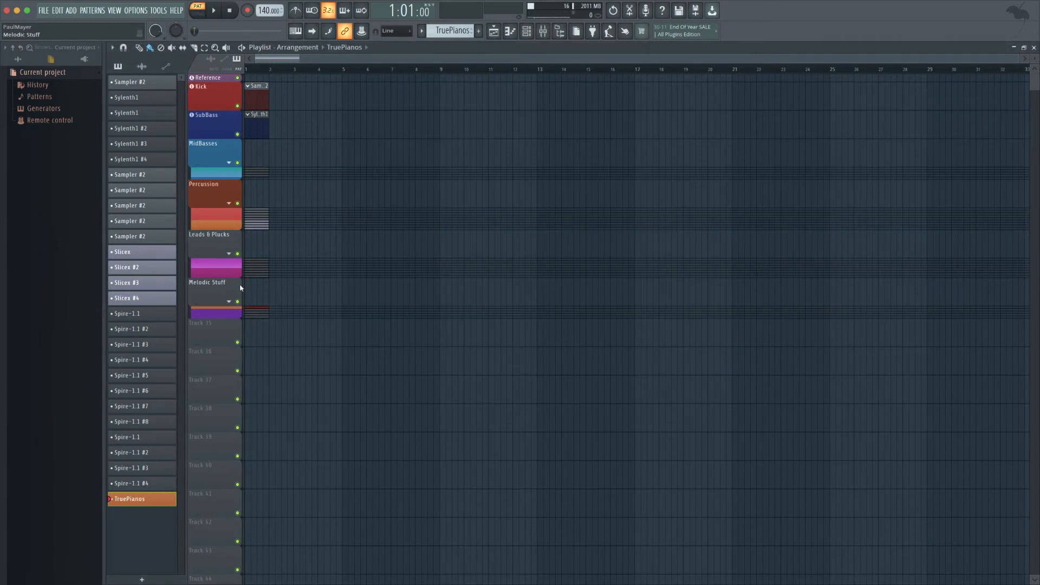
pyautogui.click(228, 300)
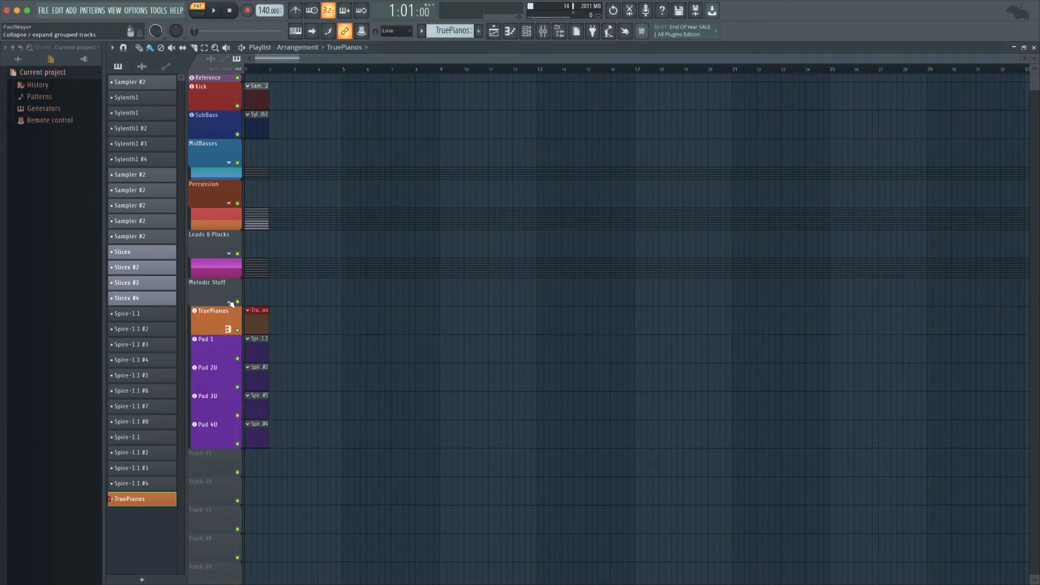
# Make the empty playlist track below Pad 4U an instrument track with Sylenth1.
pyautogui.rightClick(219, 460)
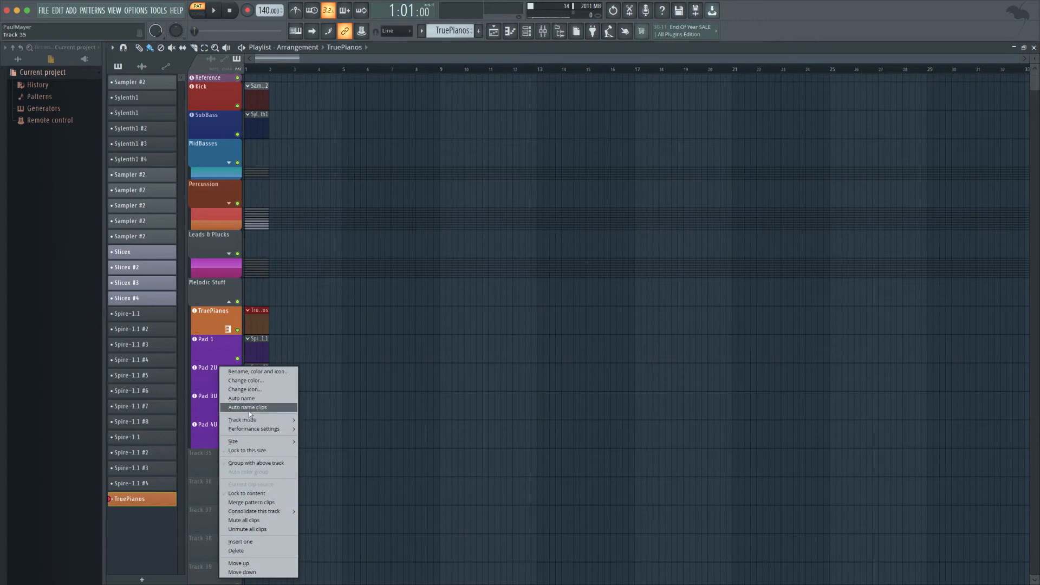
pyautogui.moveTo(255, 421)
pyautogui.moveTo(337, 438)
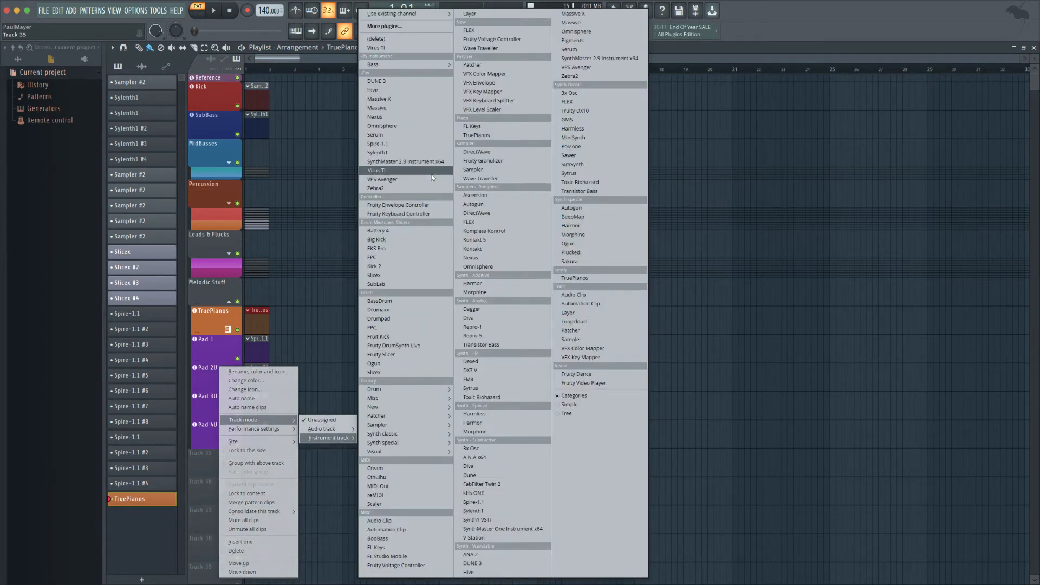
pyautogui.click(424, 153)
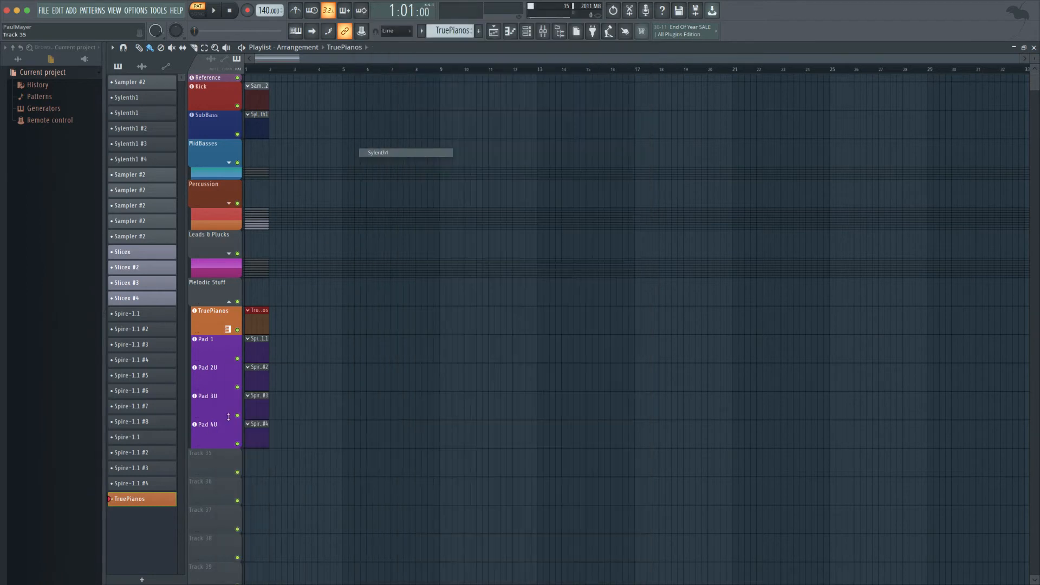
# Make the next empty track an instrument track with DUNE 3, and add both new tracks to the Melodic Stuff group.
pyautogui.rightClick(224, 460)
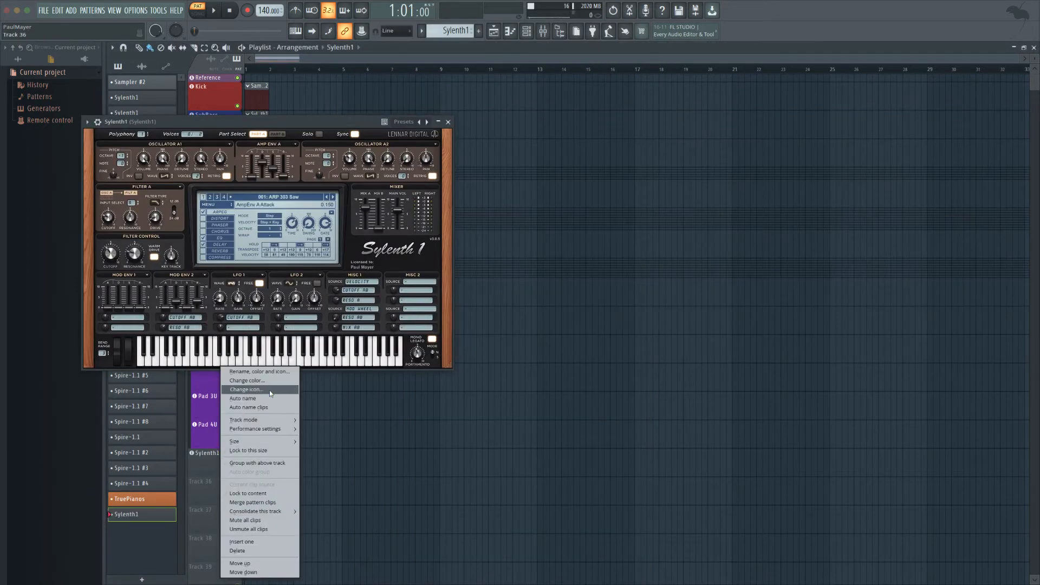
pyautogui.moveTo(271, 420)
pyautogui.moveTo(347, 438)
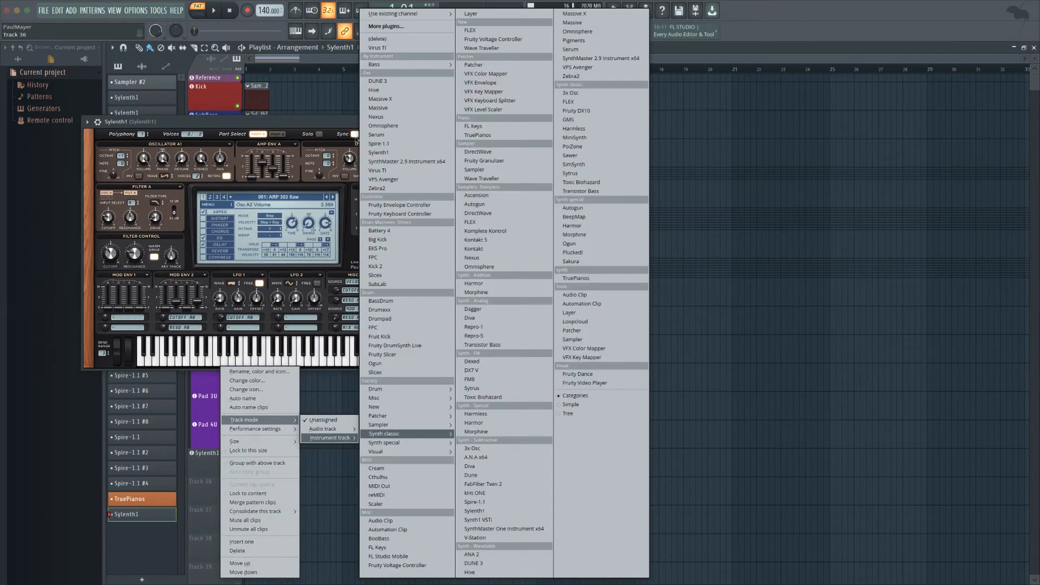
pyautogui.click(378, 81)
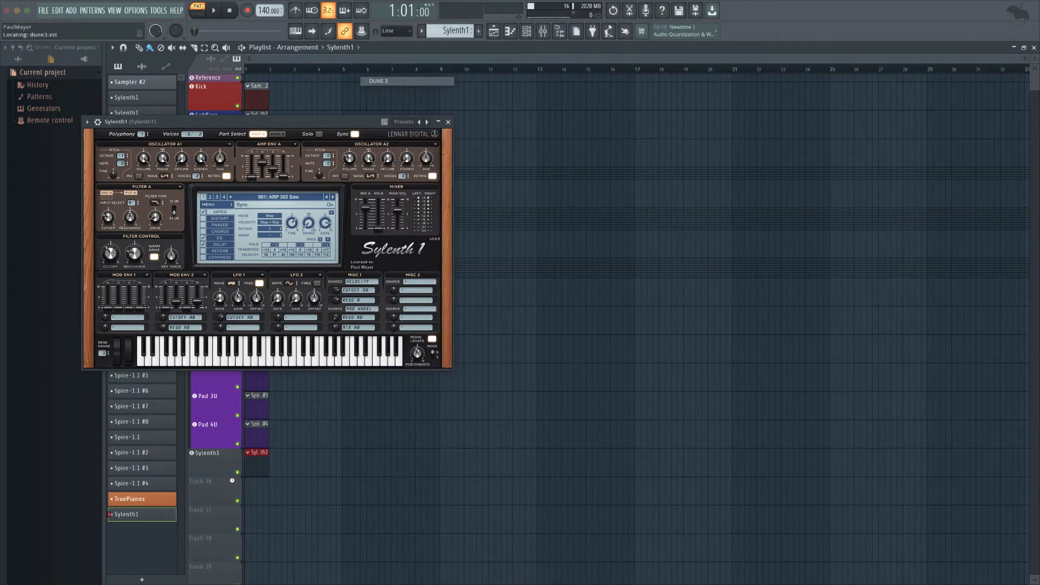
pyautogui.click(580, 136)
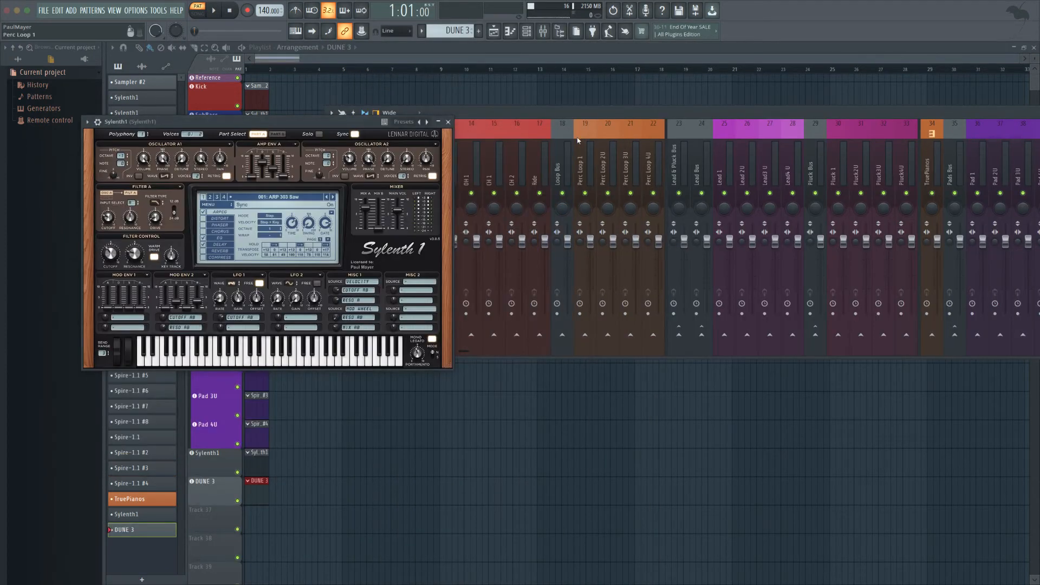
pyautogui.click(227, 486)
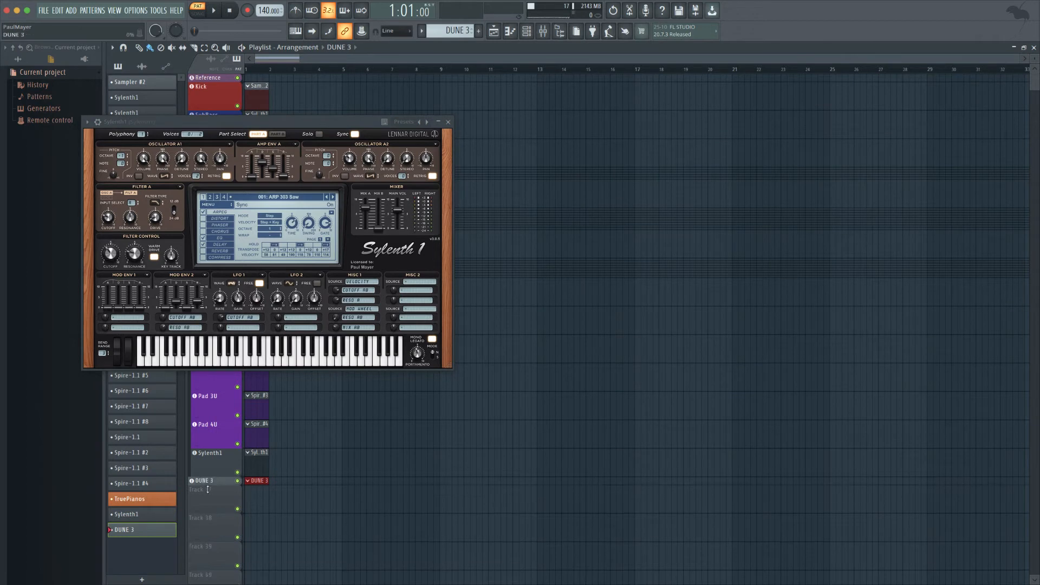
# Rename the new Sylenth1 playlist track "SubPad" and colour it slate blue #523FBD.
pyautogui.doubleClick(213, 459)
pyautogui.write('SubPad')
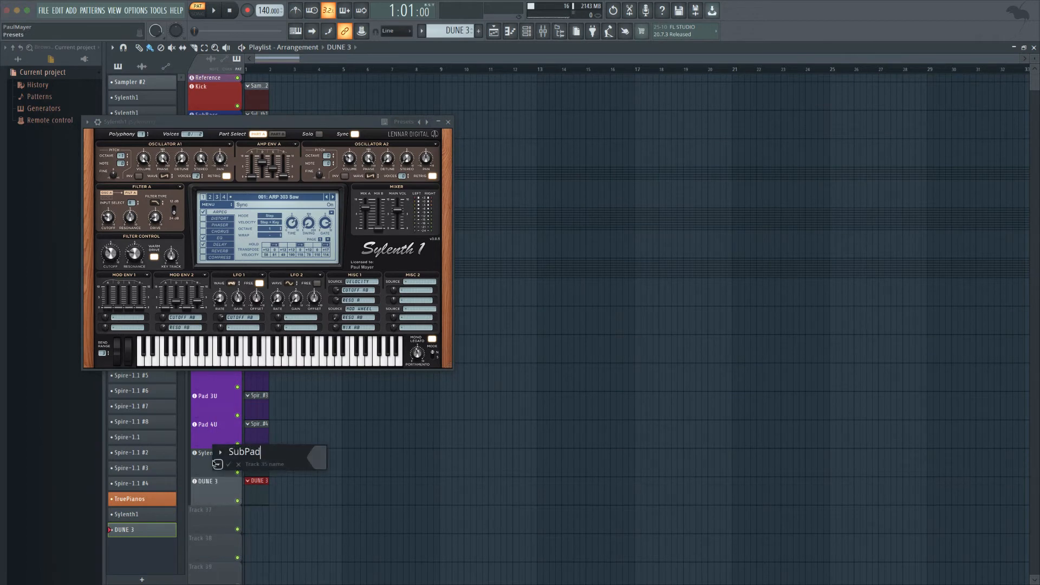
pyautogui.click(323, 464)
pyautogui.click(372, 423)
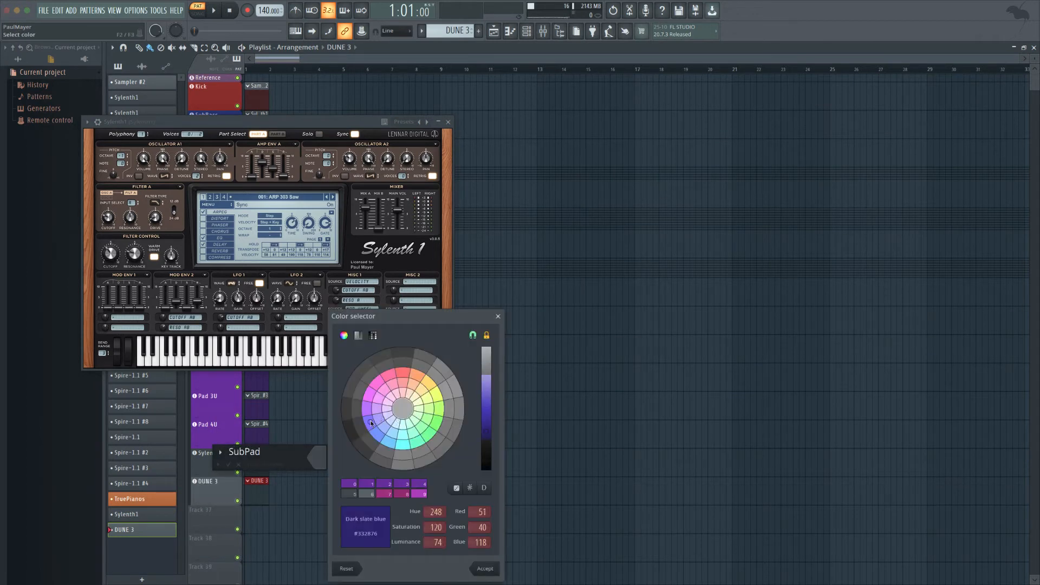
pyautogui.click(487, 409)
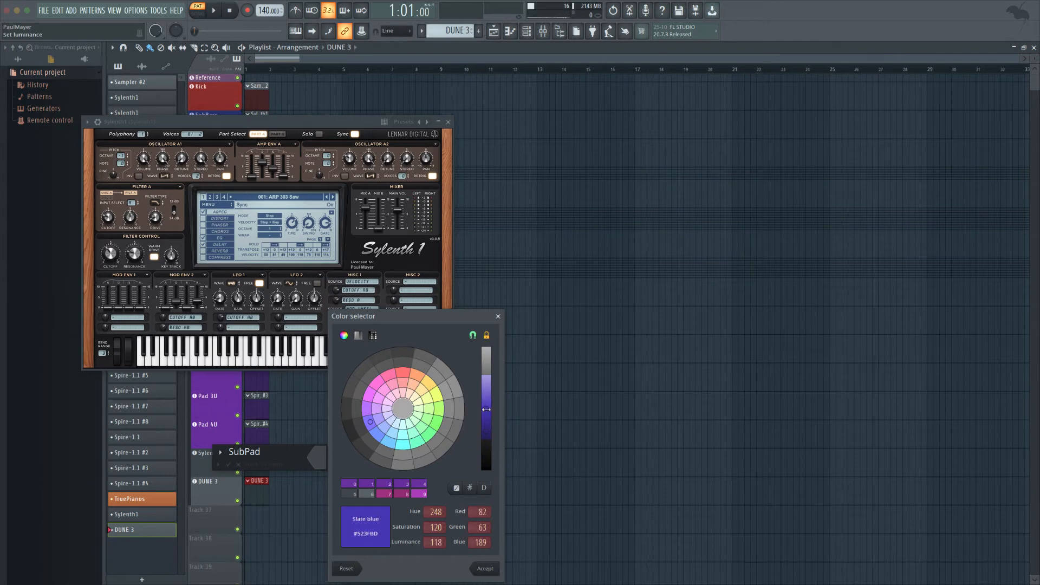
pyautogui.press('Return')
pyautogui.press('Return')
# Colour the DUNE 3 playlist track purple, hex #783AAF.
pyautogui.doubleClick(231, 488)
pyautogui.click(234, 488)
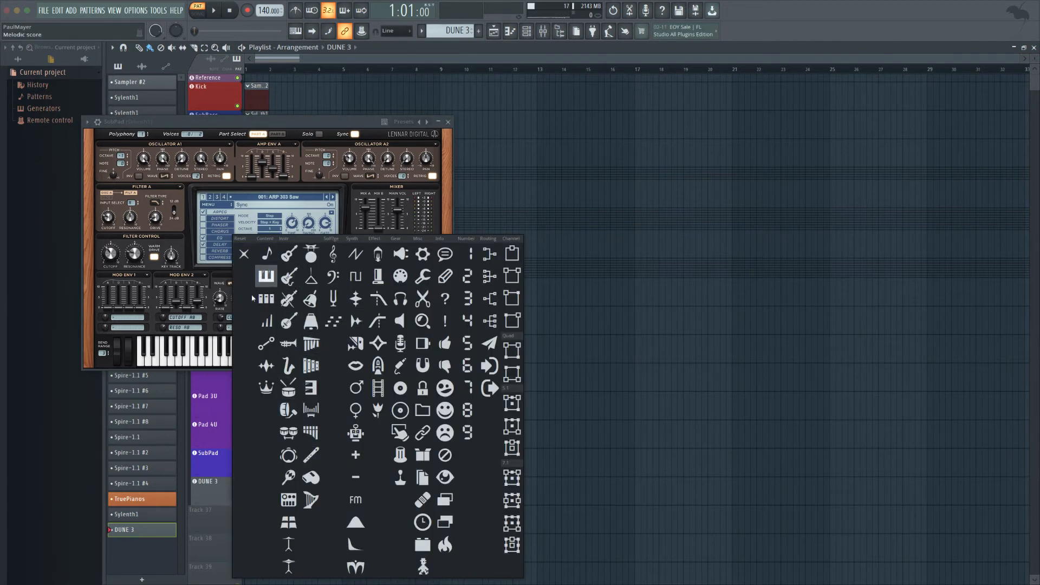
pyautogui.click(248, 450)
pyautogui.click(334, 485)
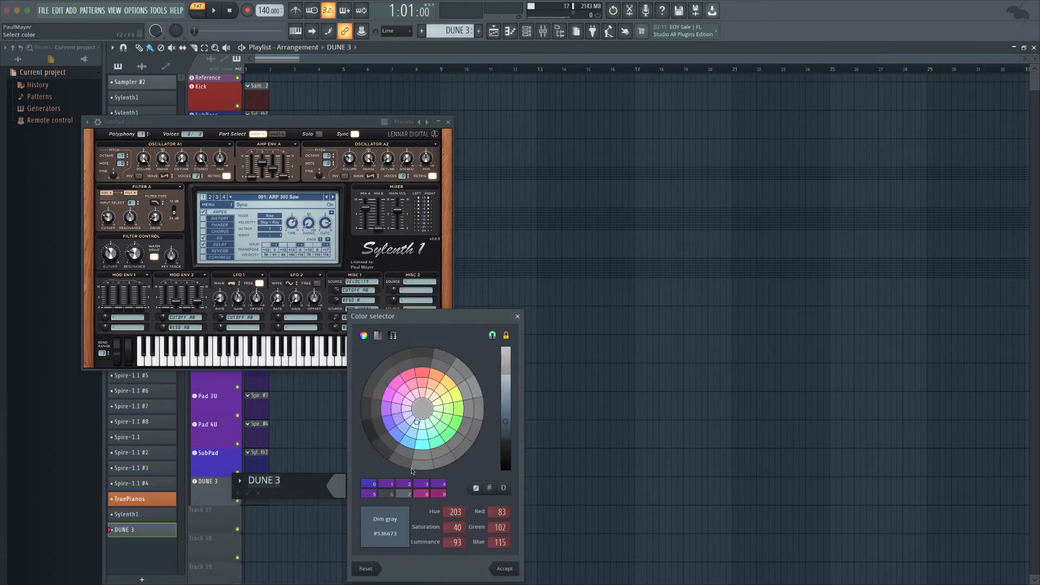
pyautogui.click(391, 421)
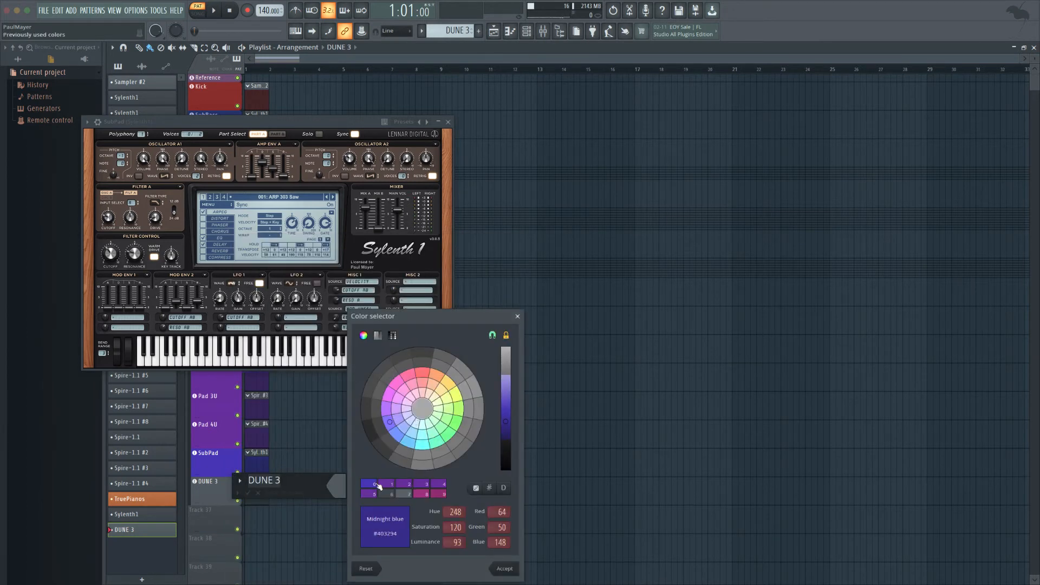
pyautogui.click(508, 409)
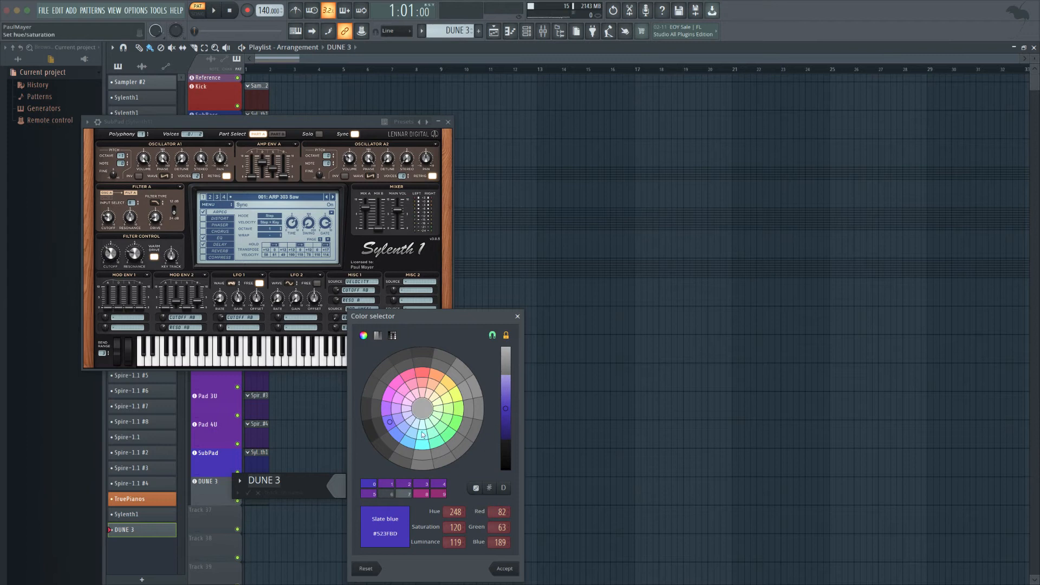
pyautogui.click(363, 488)
pyautogui.click(508, 413)
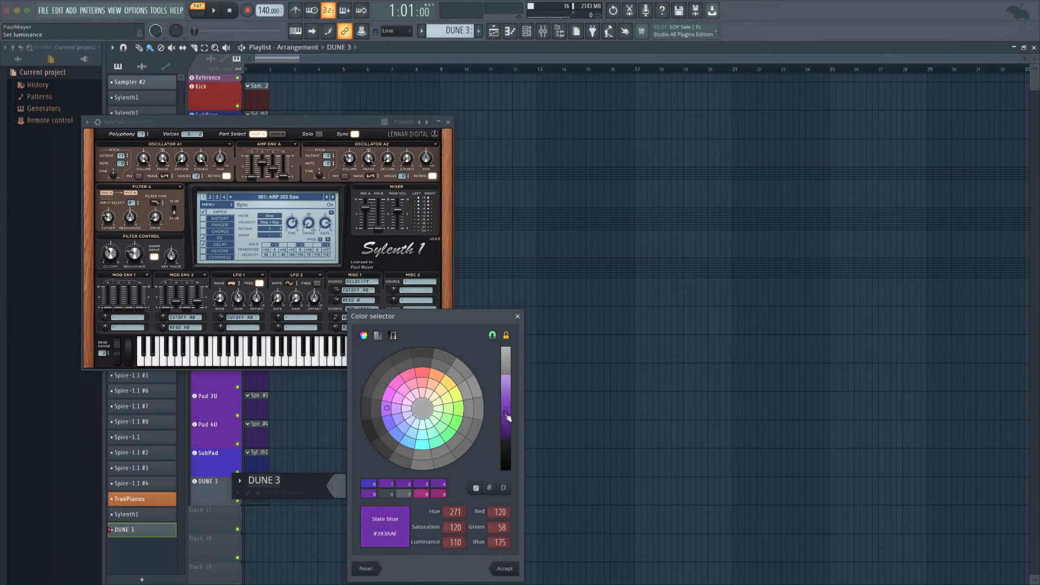
pyautogui.press('Return')
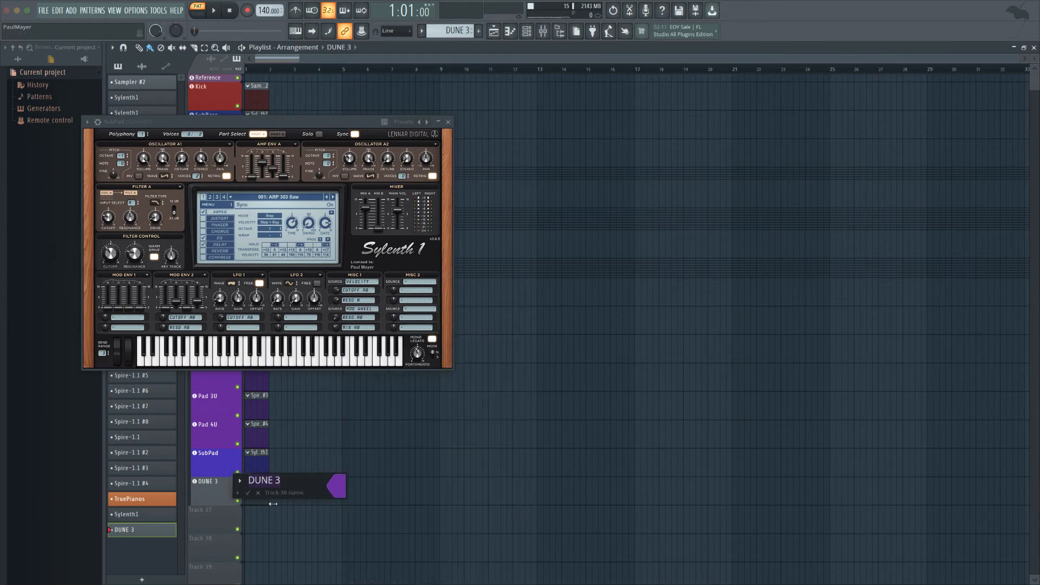
# Rename the DUNE 3 playlist track "SubLead" and collapse the Melodic Stuff group.
pyautogui.click(288, 478)
pyautogui.press('BackSpace')
pyautogui.press('Return')
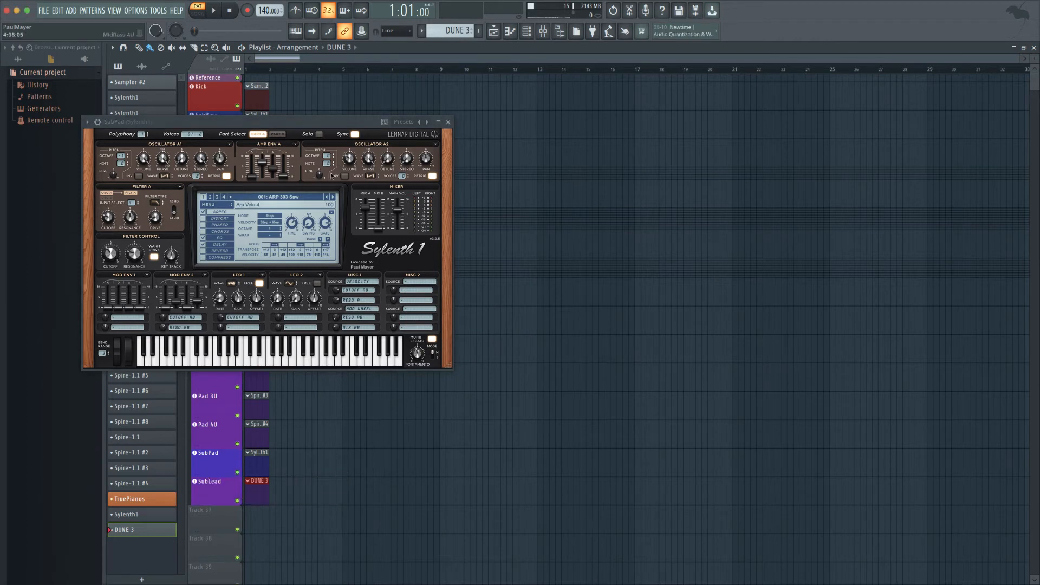
pyautogui.click(448, 122)
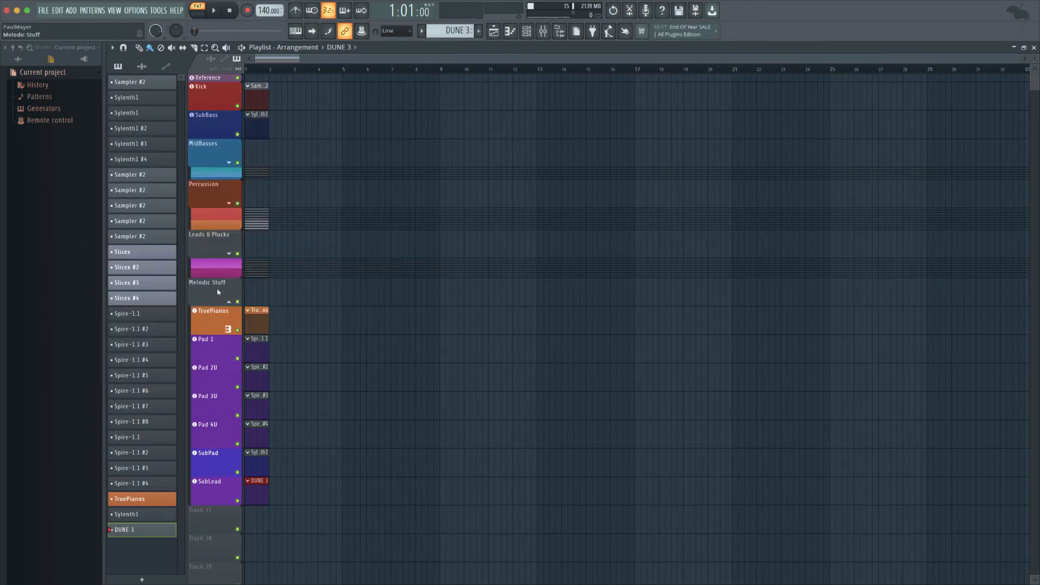
pyautogui.click(229, 302)
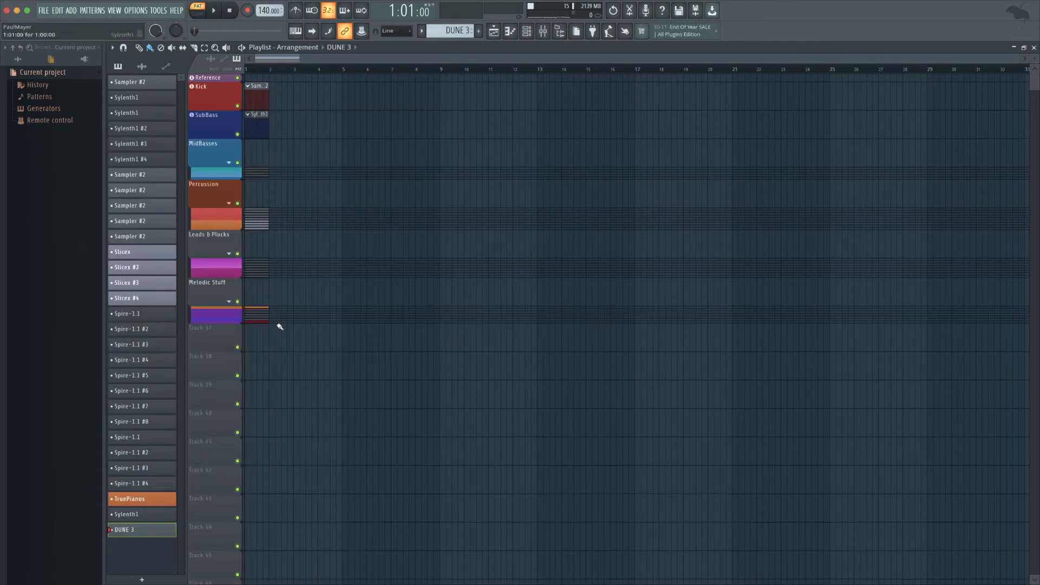
# Insert a separator before the SubPad track in the mixer.
pyautogui.click(543, 30)
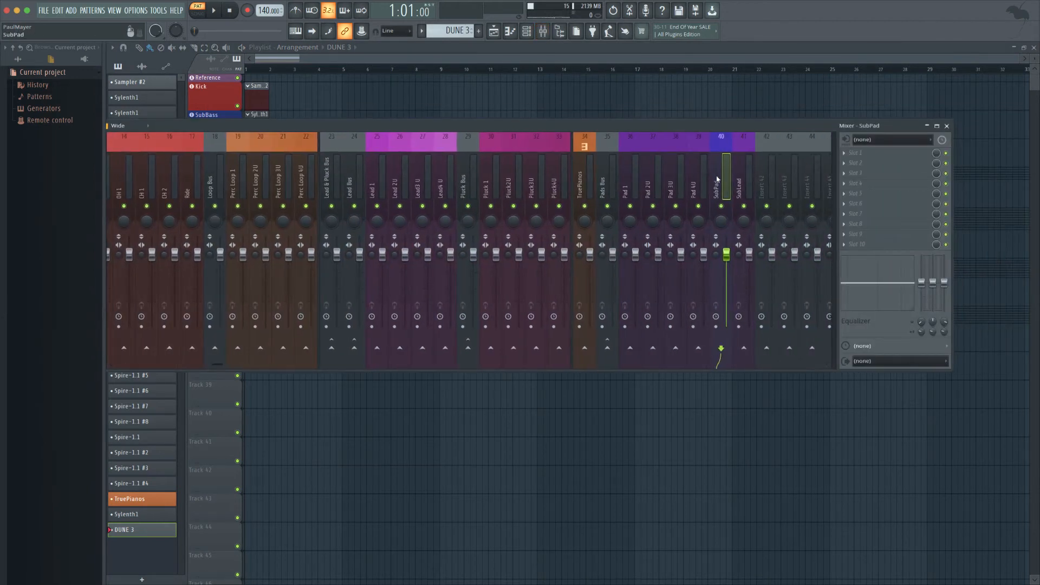
pyautogui.rightClick(726, 175)
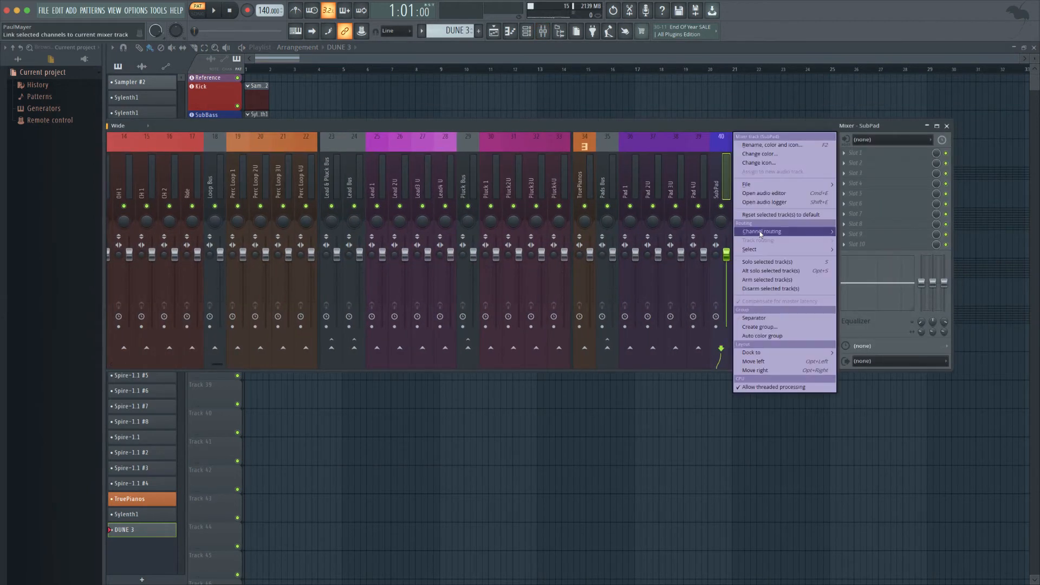
pyautogui.click(772, 319)
# Append "[RM]" to the names of the SubPad and SubLead mixer tracks.
pyautogui.doubleClick(731, 166)
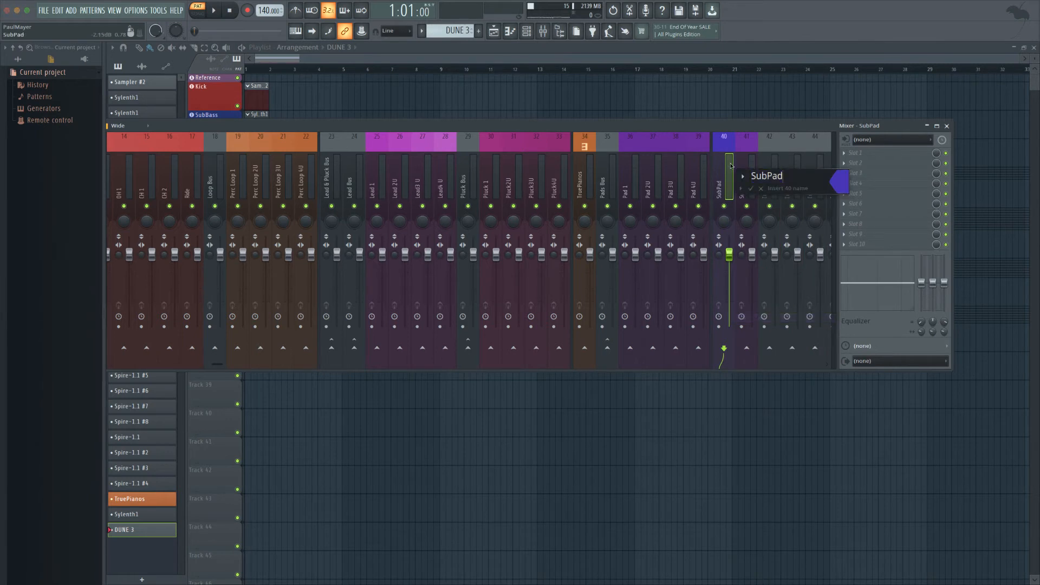
pyautogui.press('Return')
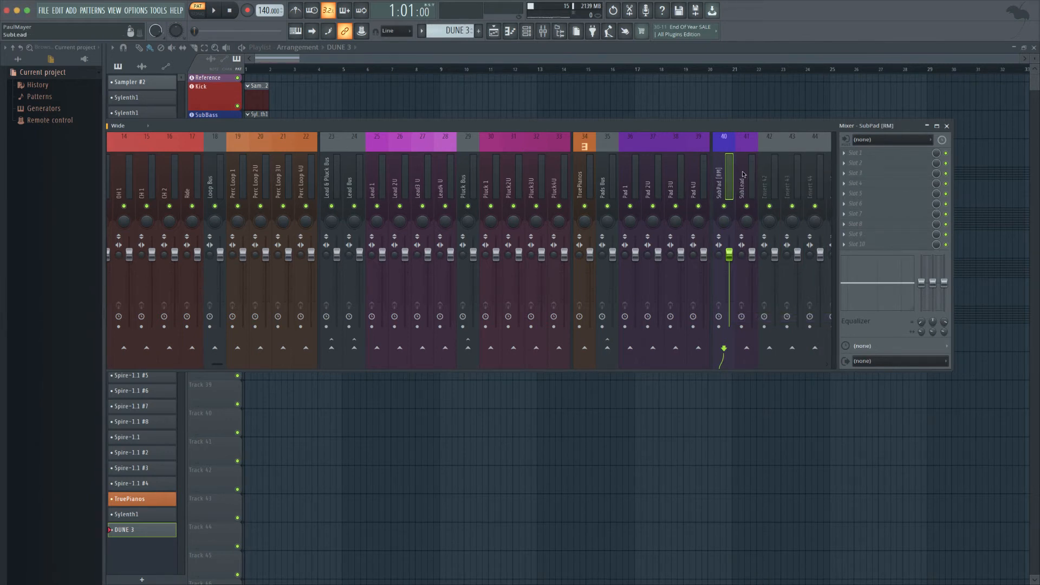
pyautogui.doubleClick(743, 173)
pyautogui.write('[RM]')
pyautogui.press('Return')
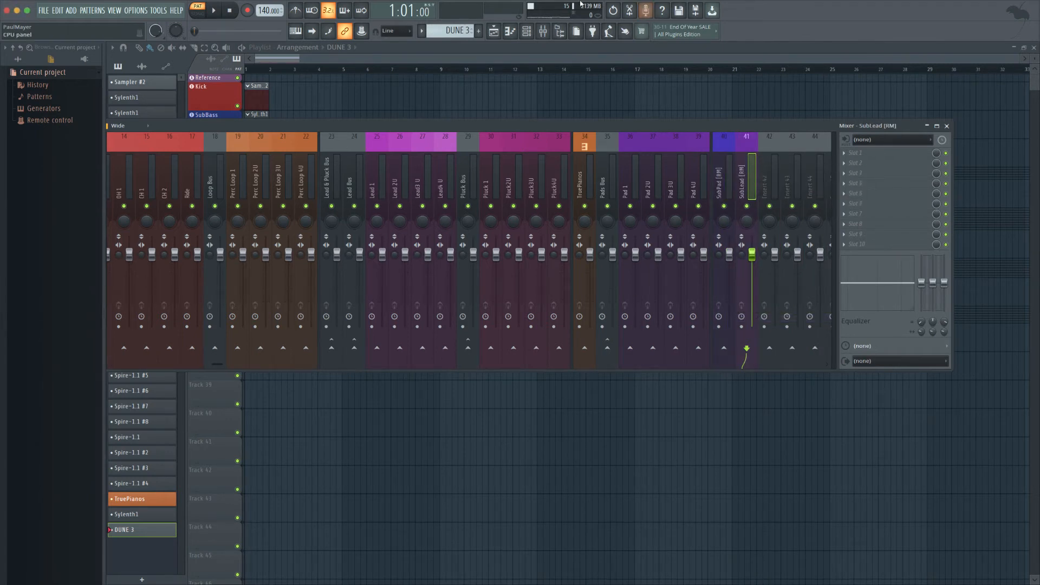
# Remove the icon from the TruePianos channel in the channel rack.
pyautogui.click(543, 31)
pyautogui.click(543, 31)
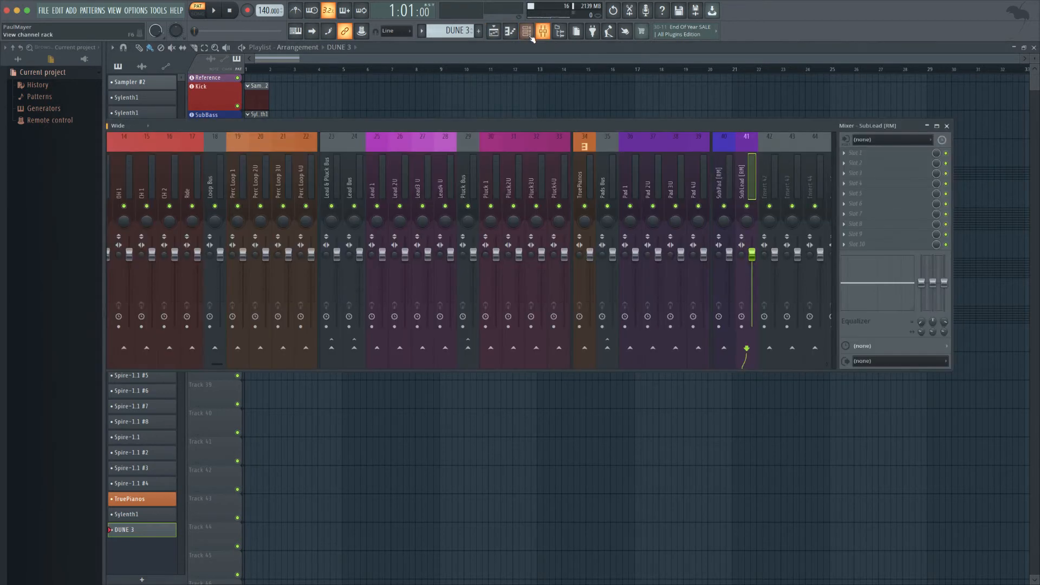
pyautogui.click(527, 32)
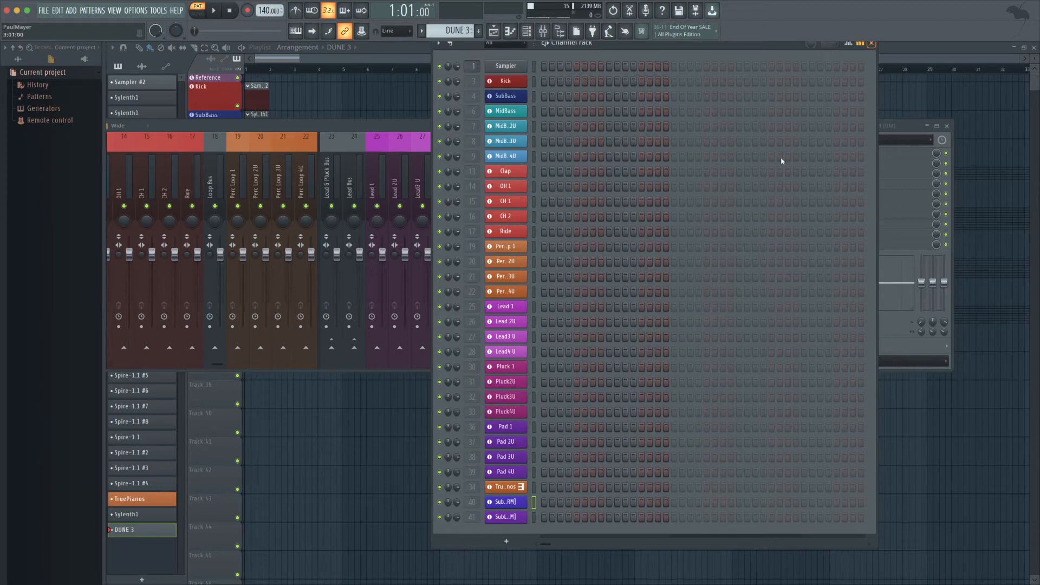
pyautogui.middleClick(516, 489)
pyautogui.click(517, 489)
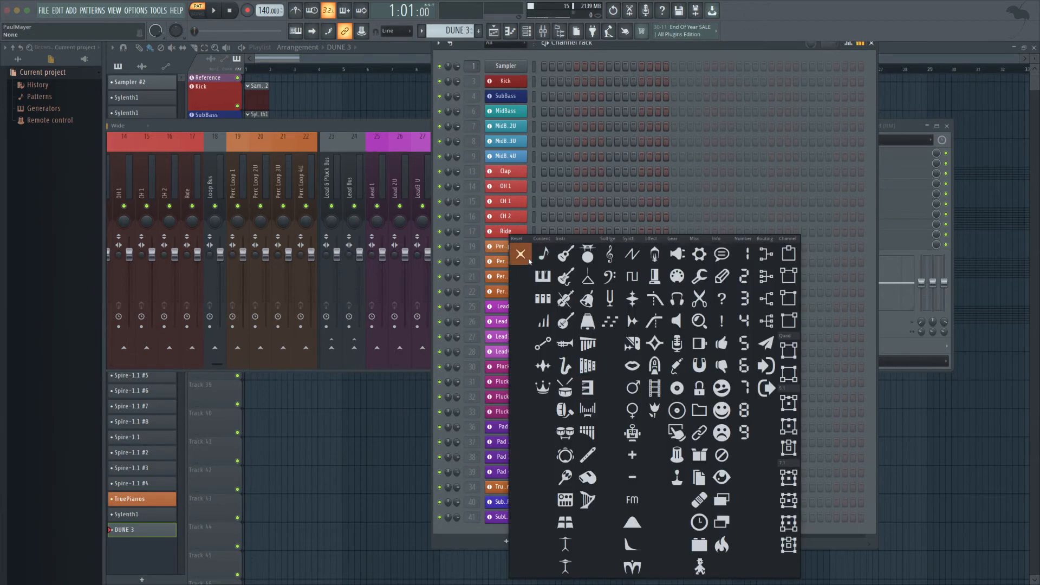
pyautogui.click(521, 255)
pyautogui.press('Return')
# Check the Clap and TruePianos channels from the channel rack, and close the rack.
pyautogui.click(524, 172)
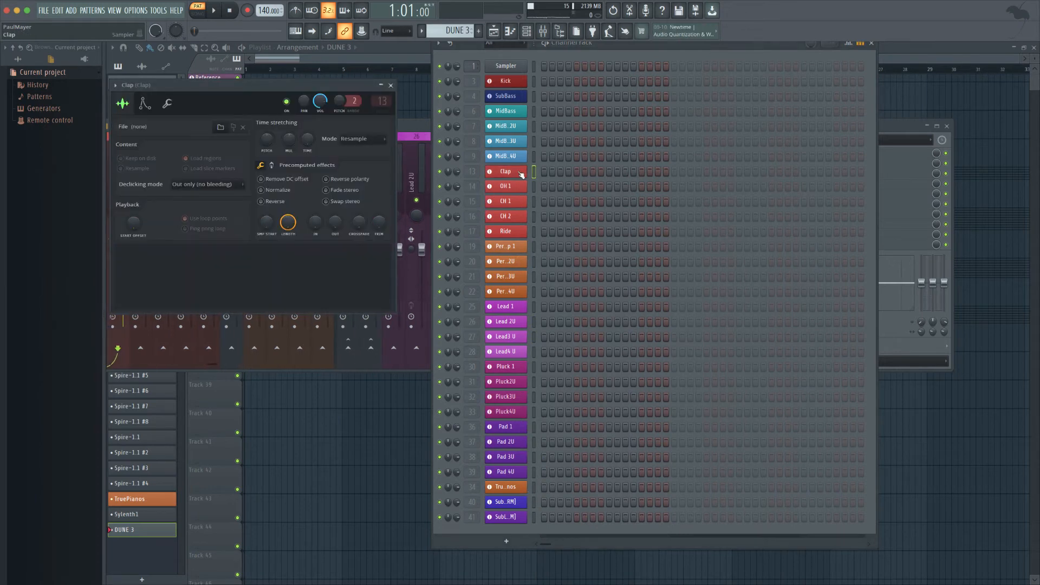
pyautogui.click(525, 173)
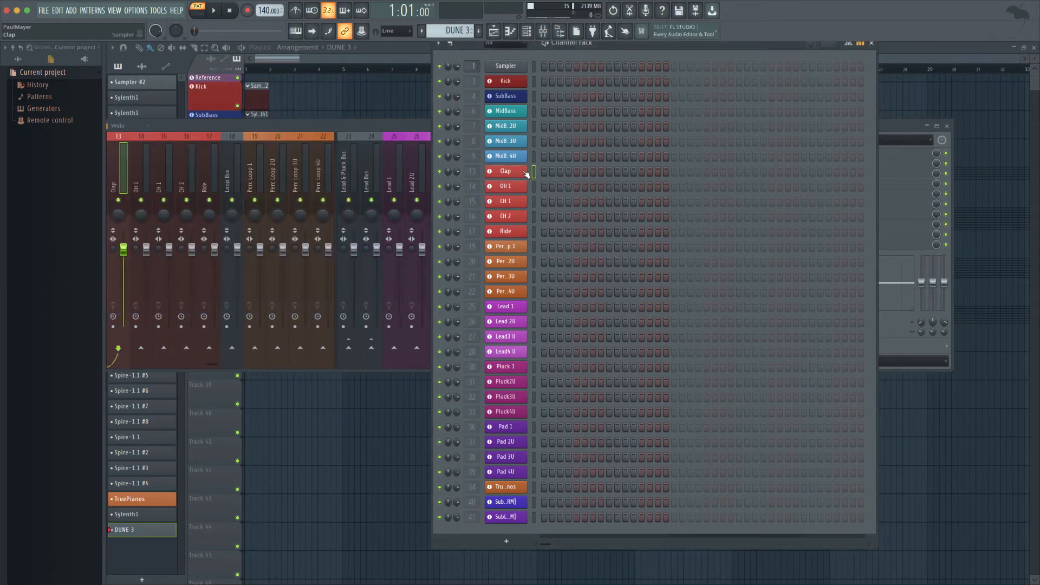
pyautogui.click(509, 479)
pyautogui.click(509, 487)
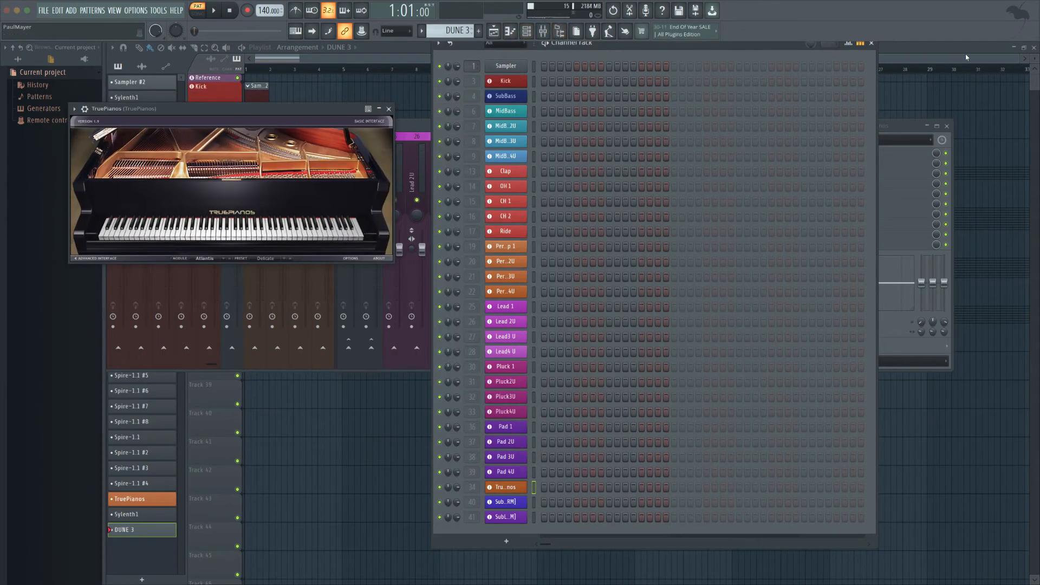
pyautogui.click(871, 44)
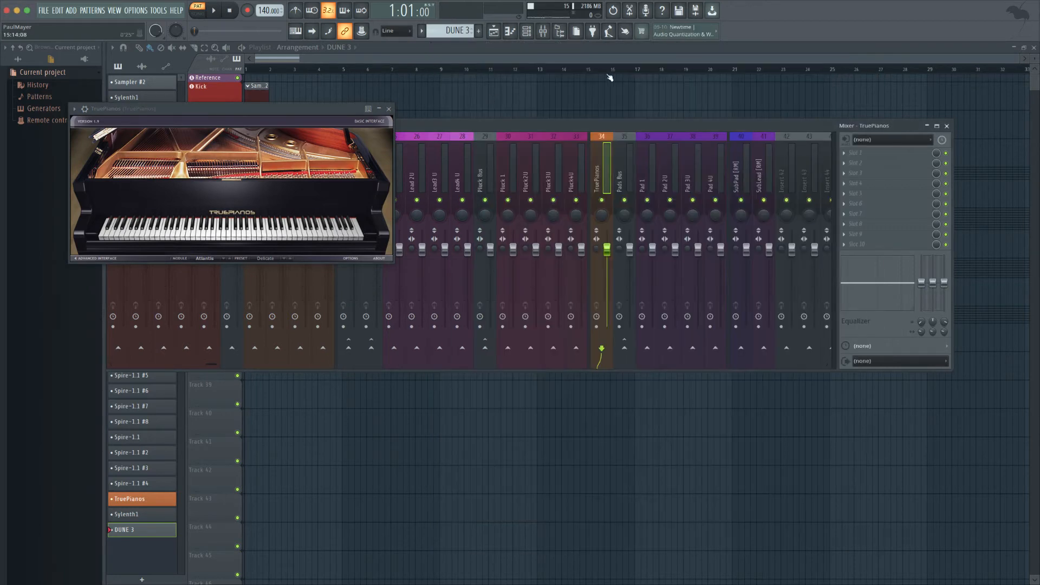
# Move the mixer window clear of the playlist track headers, close TruePianos and hide the mixer.
pyautogui.moveTo(613, 133); pyautogui.dragTo(884, 101)
pyautogui.click(389, 109)
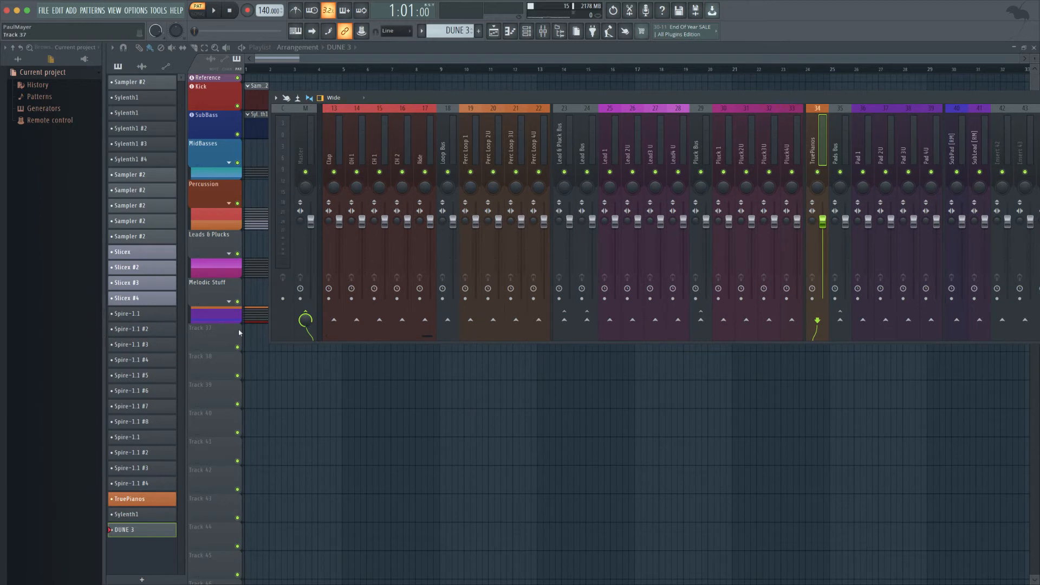
pyautogui.press('F9')
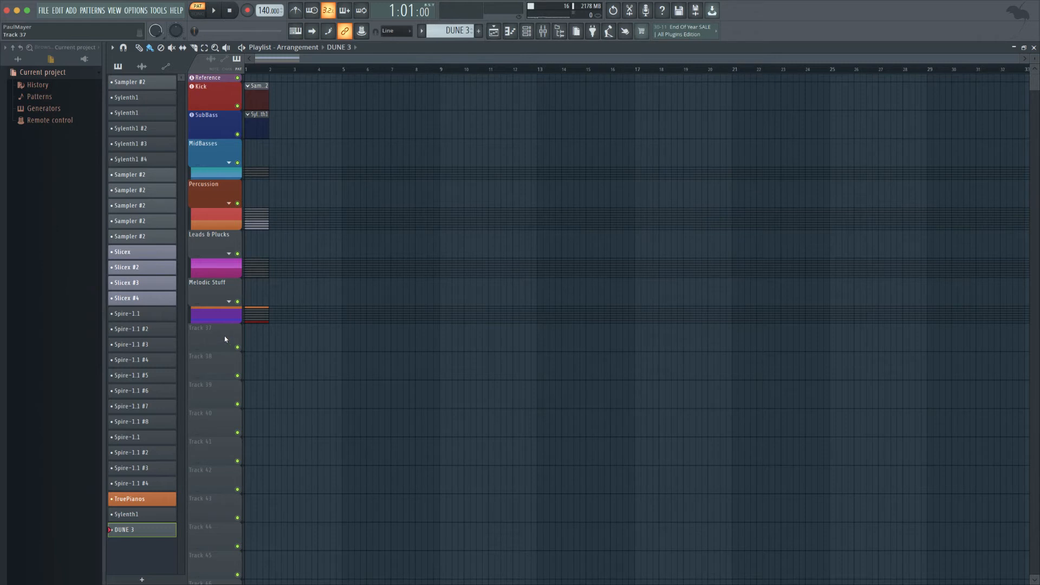
# Make the empty playlist track Track 38 an instrument track with Spire-1.1 and close the plugin window.
pyautogui.rightClick(224, 352)
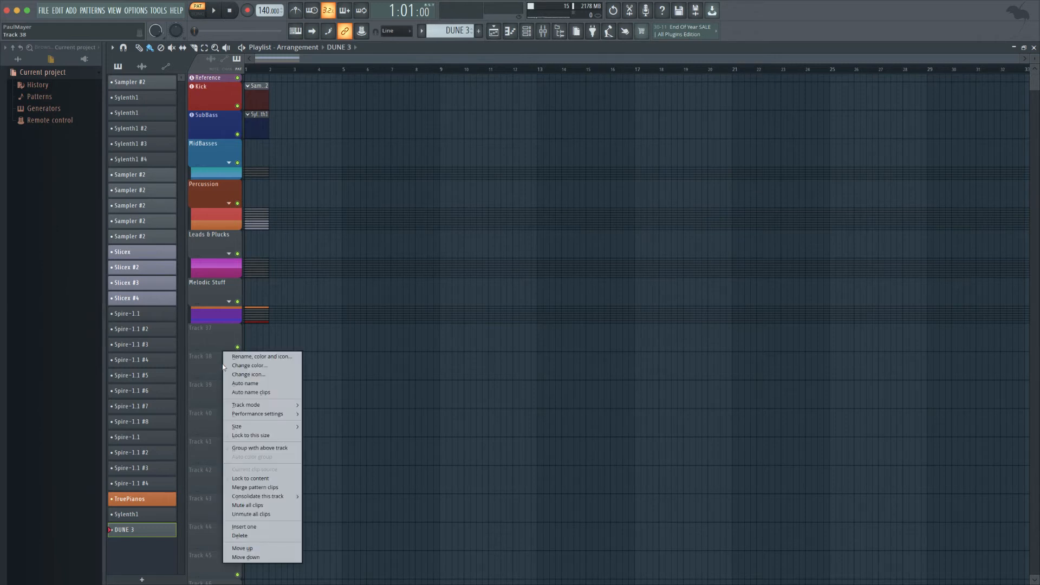
pyautogui.moveTo(278, 407)
pyautogui.moveTo(332, 422)
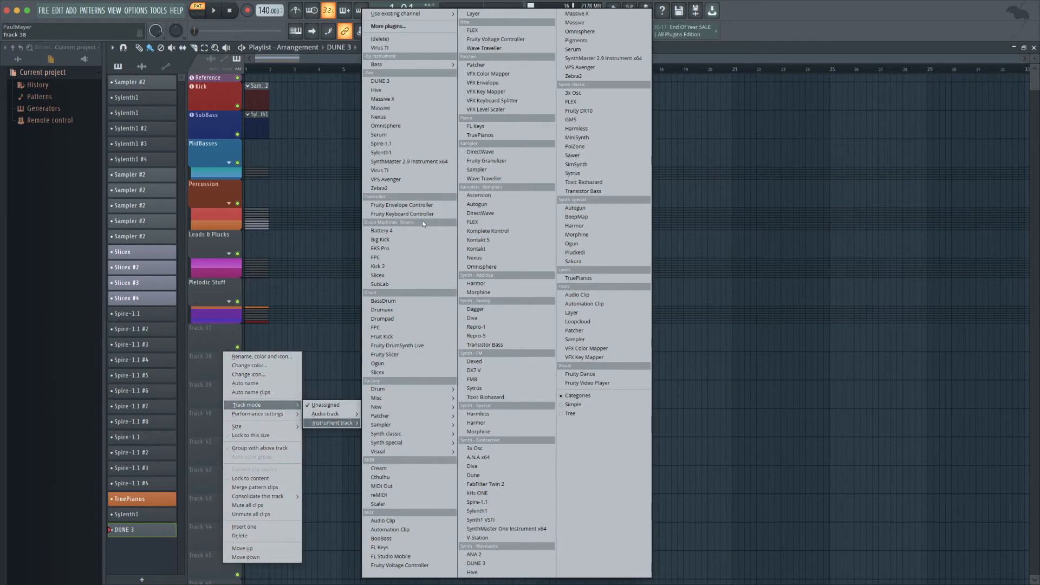
pyautogui.click(411, 146)
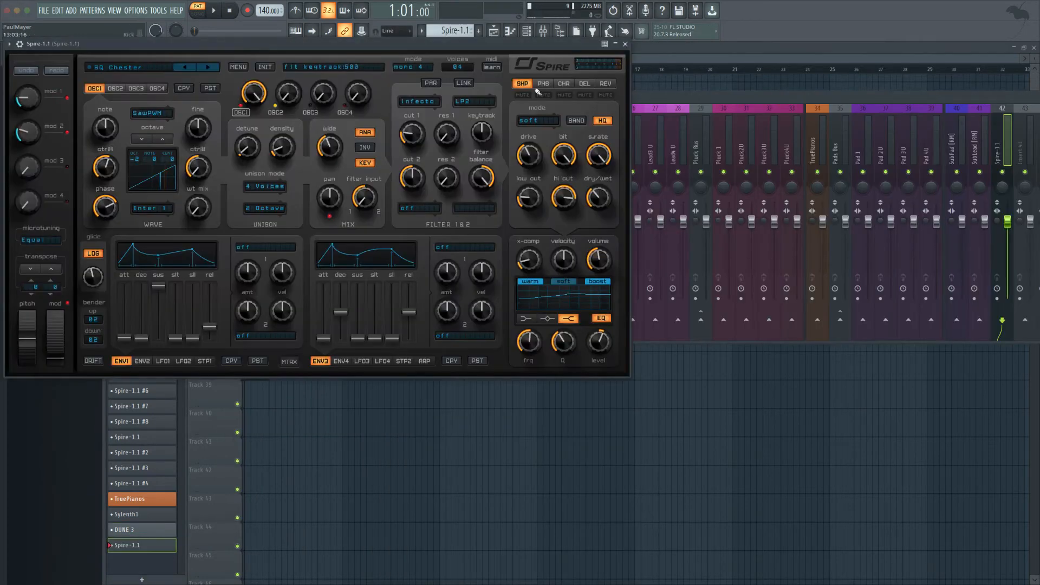
pyautogui.click(625, 44)
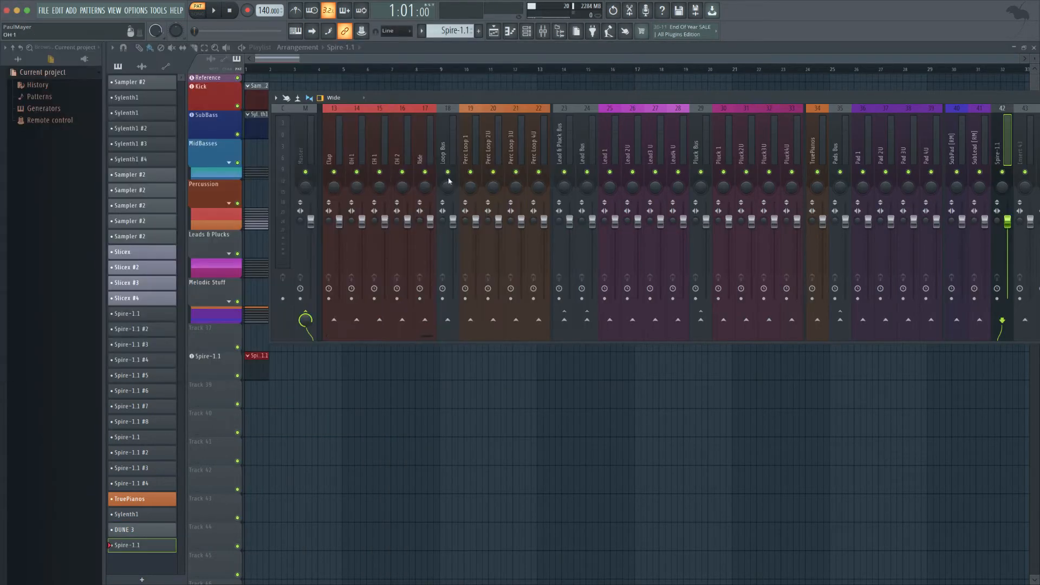
# Make playlist Track 39 an instrument track using Spire-1.1 and close the plugin window.
pyautogui.rightClick(205, 403)
pyautogui.moveTo(258, 421)
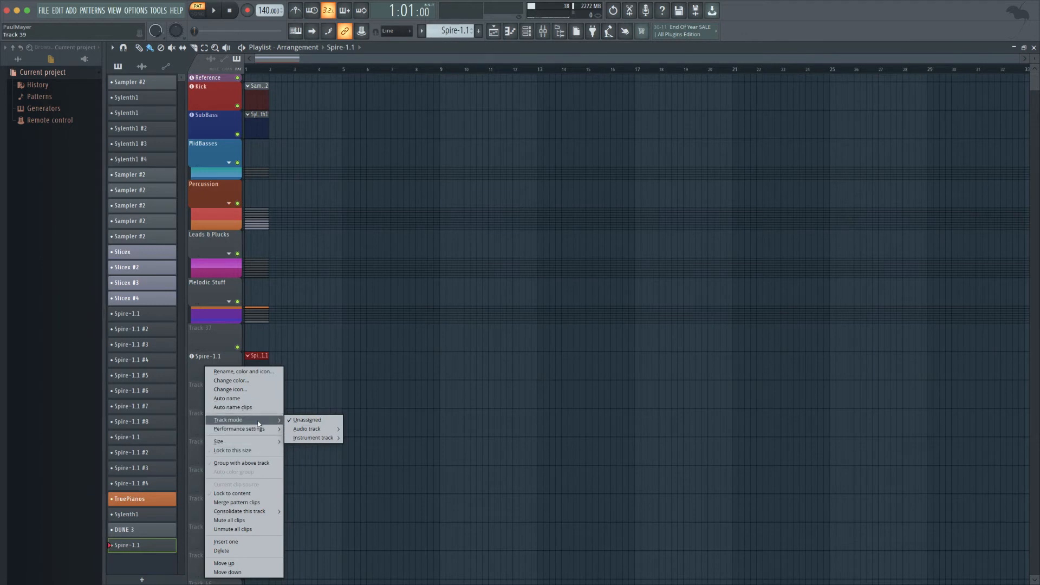
pyautogui.moveTo(306, 437)
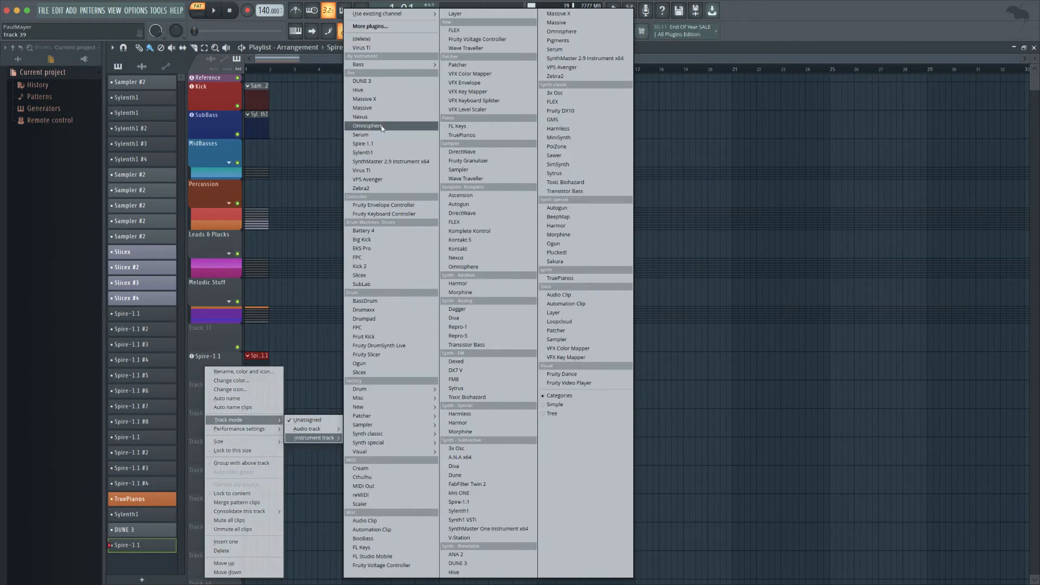
pyautogui.click(382, 144)
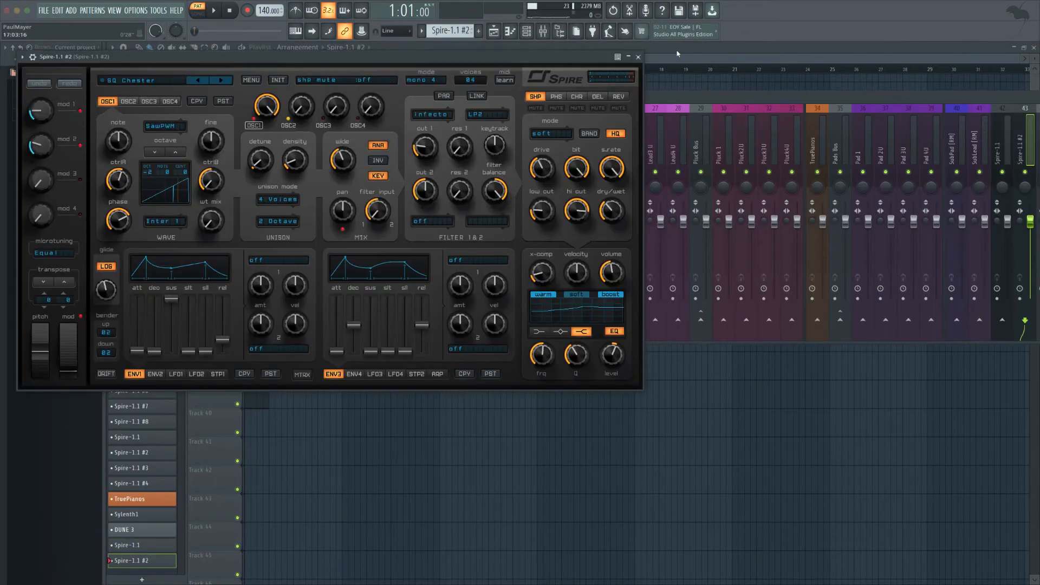
pyautogui.click(638, 57)
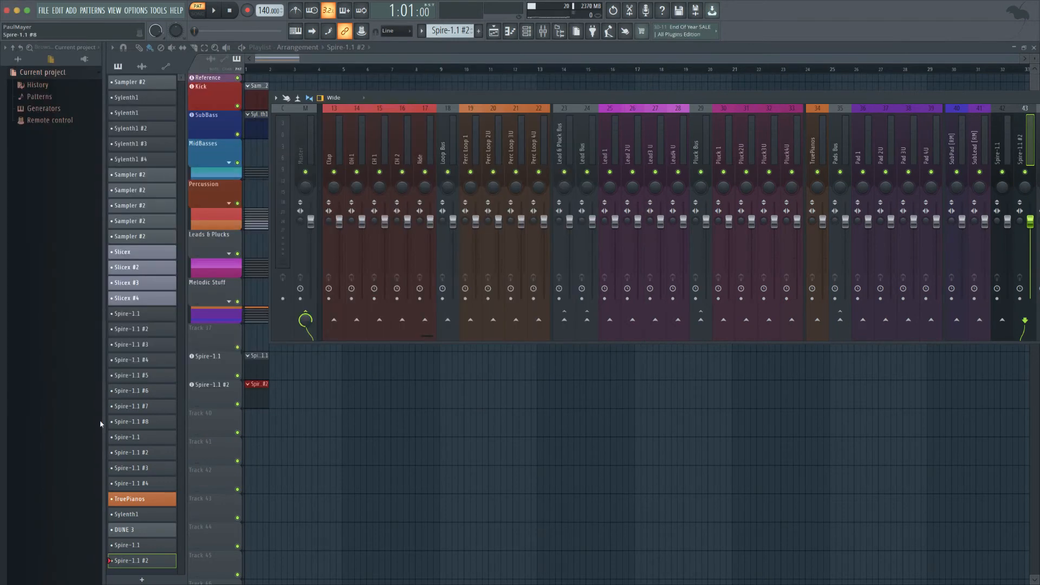
# Make playlist Track 40 an instrument track using Spire-1.1 and close the plugin window.
pyautogui.rightClick(212, 414)
pyautogui.moveTo(252, 420)
pyautogui.moveTo(331, 436)
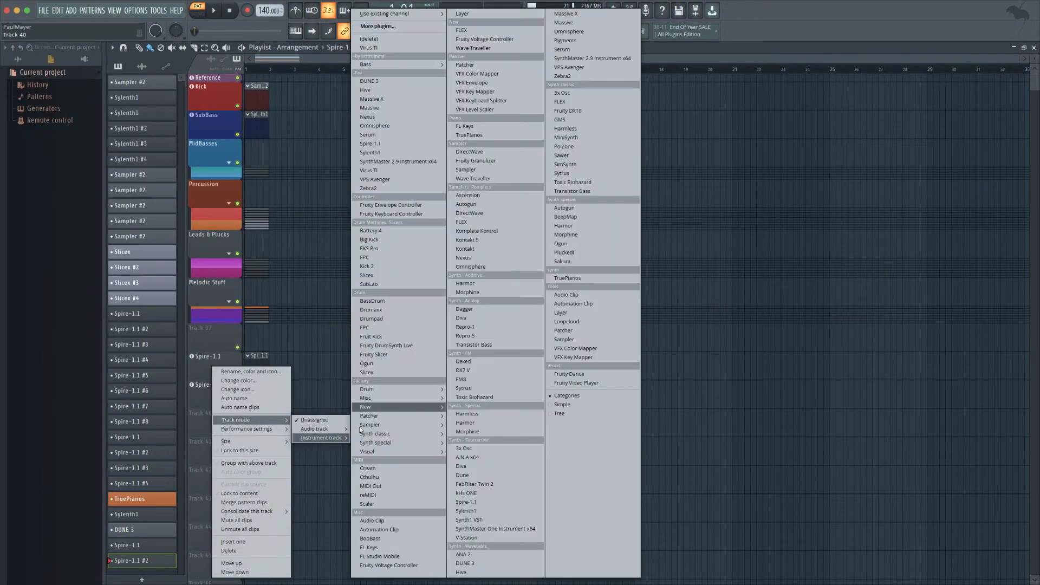
pyautogui.click(375, 144)
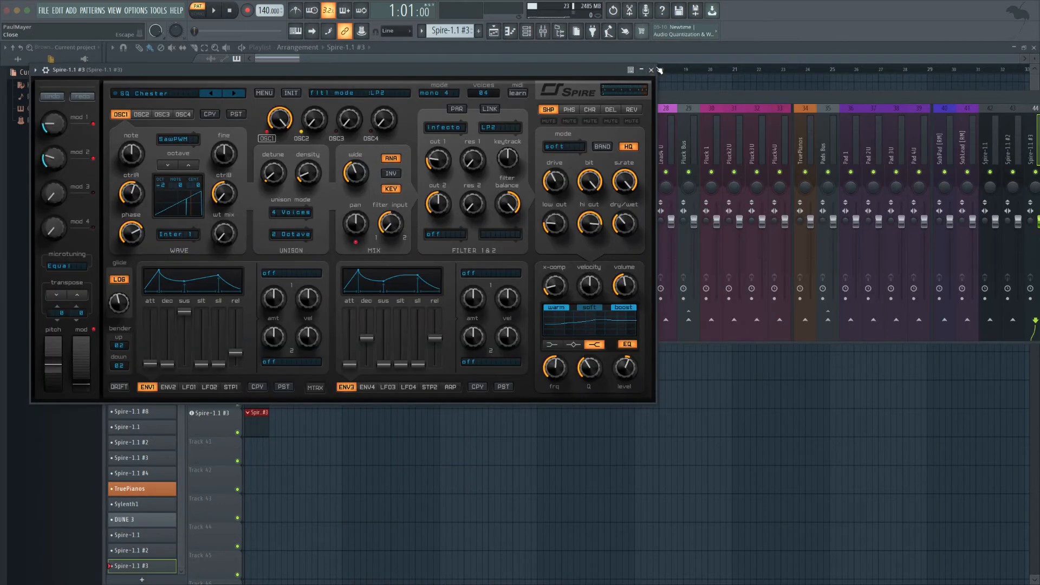
pyautogui.click(652, 70)
# Add a Spire-1.1 instrument track on playlist Track 41 and close the plugin window.
pyautogui.rightClick(215, 442)
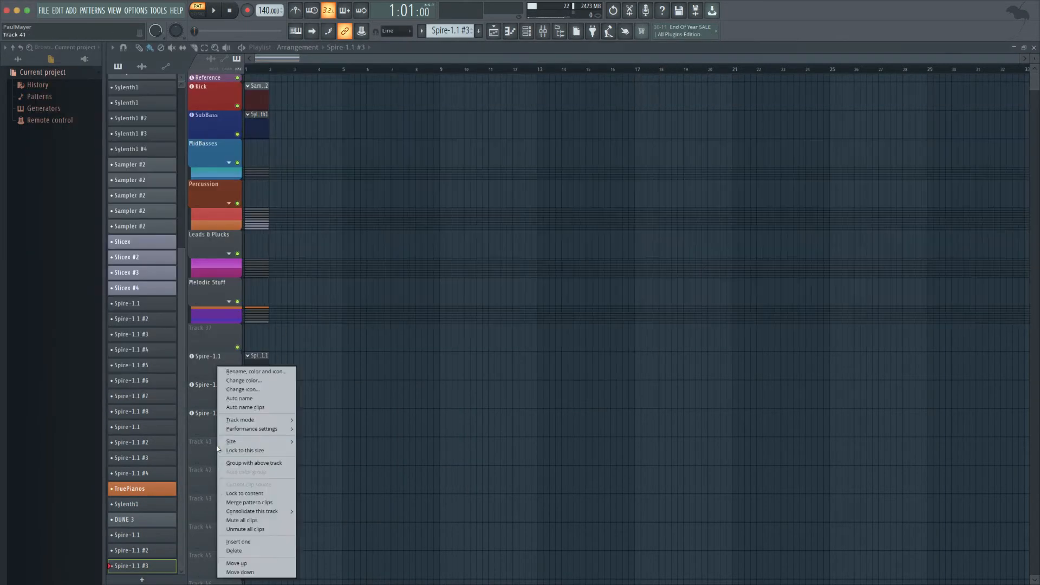
pyautogui.moveTo(263, 428)
pyautogui.moveTo(329, 439)
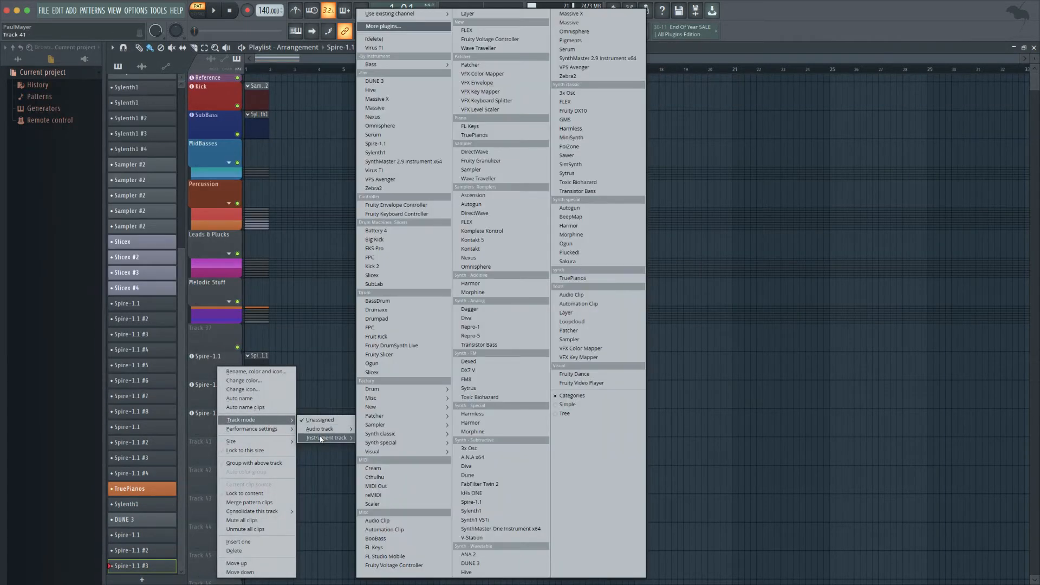
pyautogui.click(407, 143)
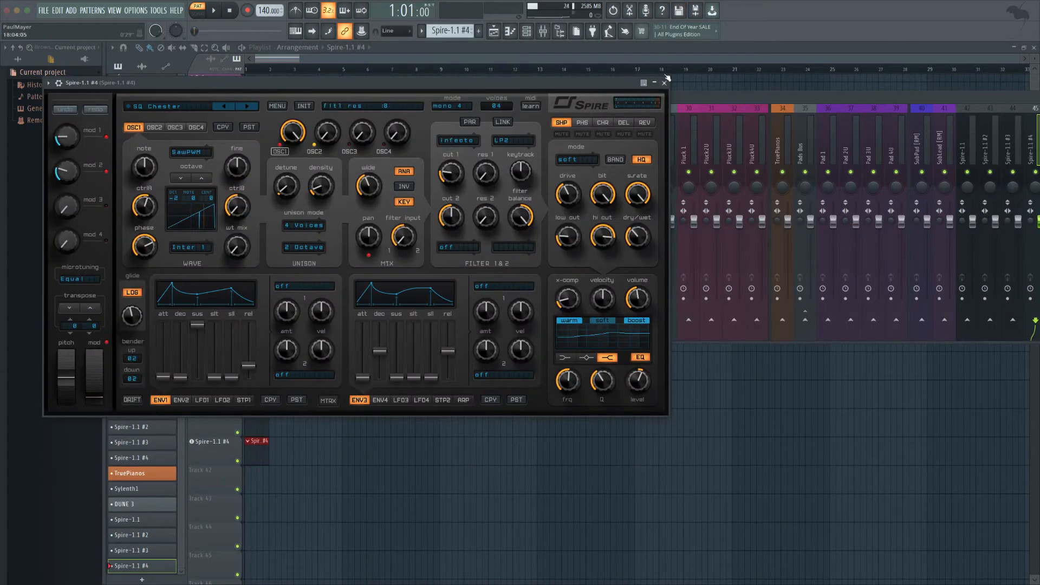
pyautogui.click(665, 81)
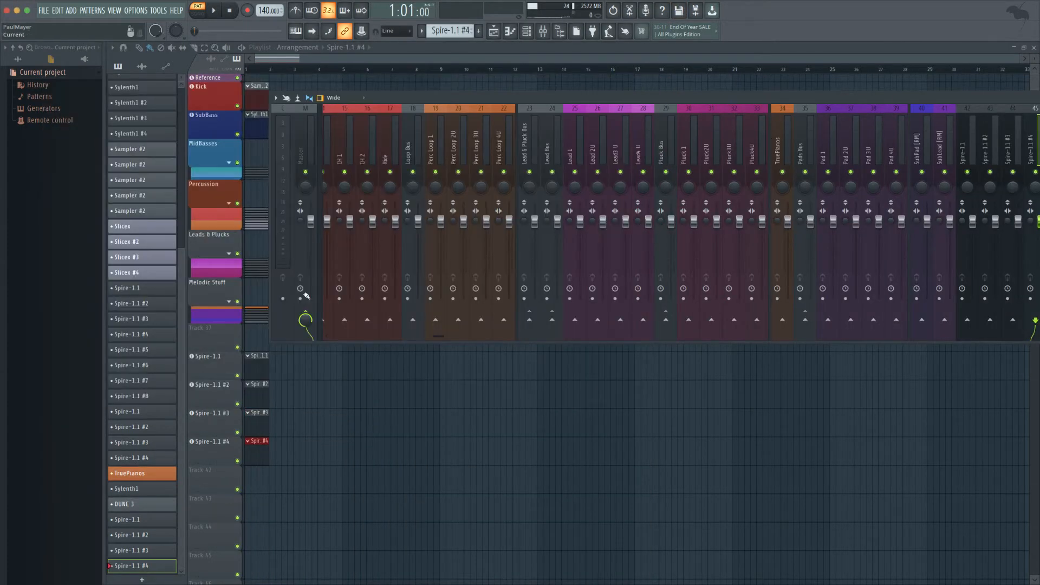
# Hide the mixer and rename the first two new Spire playlist tracks as Acid 1 and Acid 2U.
pyautogui.press('F9')
pyautogui.doubleClick(229, 368)
pyautogui.write('Aic')
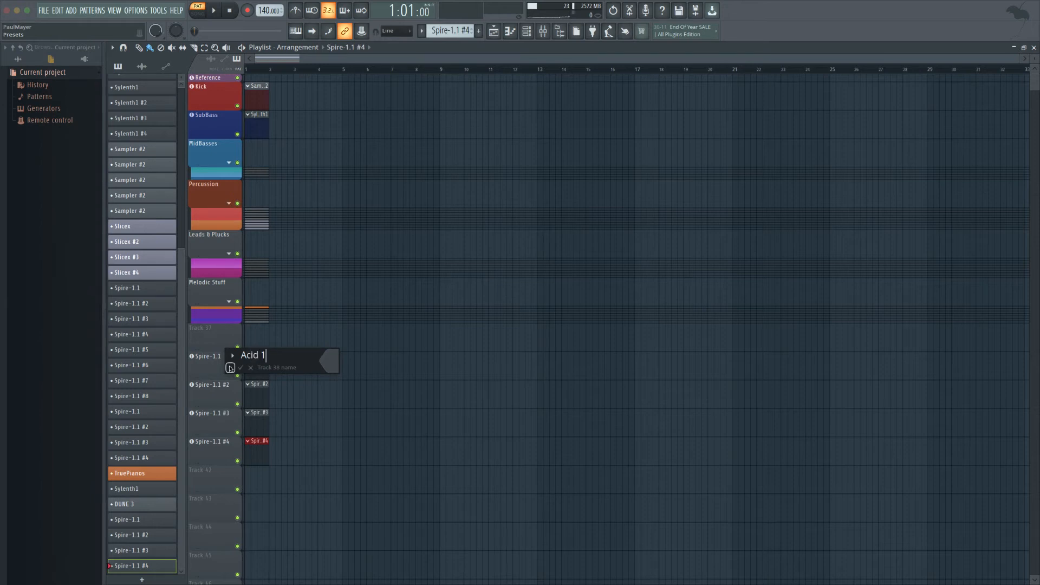
pyautogui.doubleClick(227, 386)
pyautogui.write('Acid')
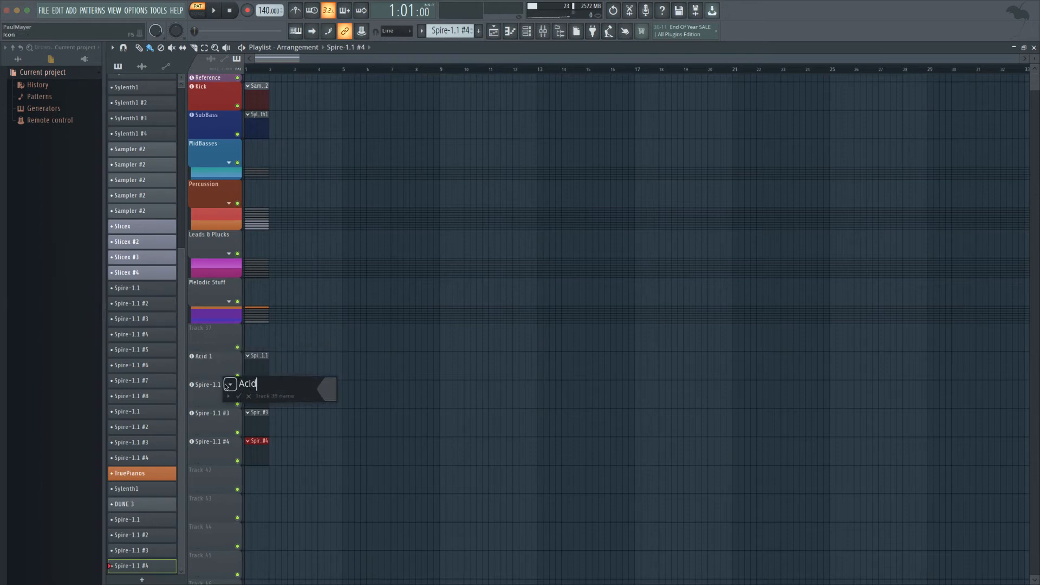
pyautogui.write(' 2U')
pyautogui.press('Return')
# Rename the Spire-1.1 #3 and Spire-1.1 #4 playlist tracks as Acid3U and Acid4U.
pyautogui.doubleClick(217, 413)
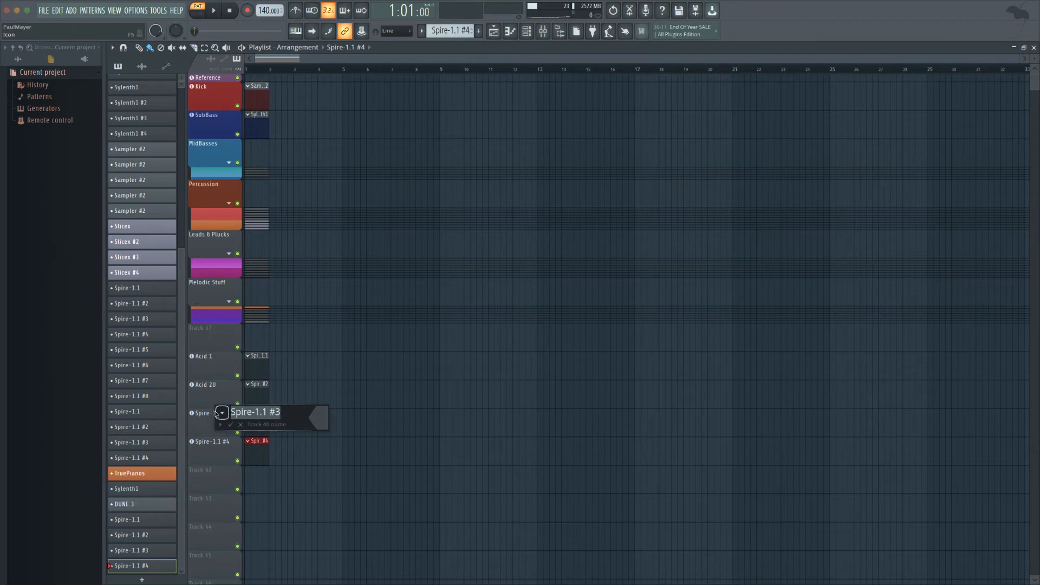
pyautogui.write('Acid3U')
pyautogui.press('Return')
pyautogui.scroll(-4, 216, 414)
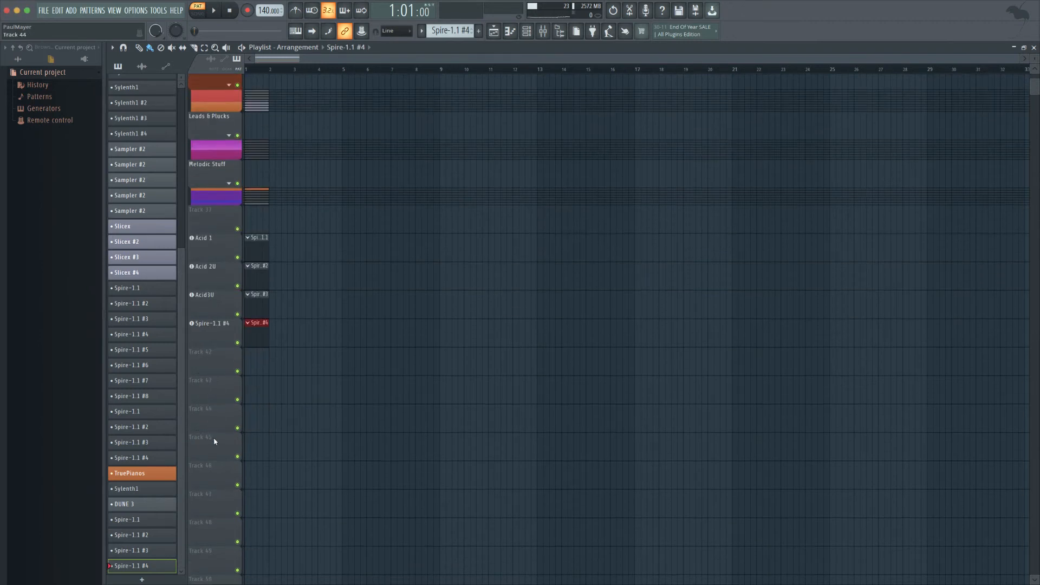
pyautogui.doubleClick(236, 325)
pyautogui.write('Acu')
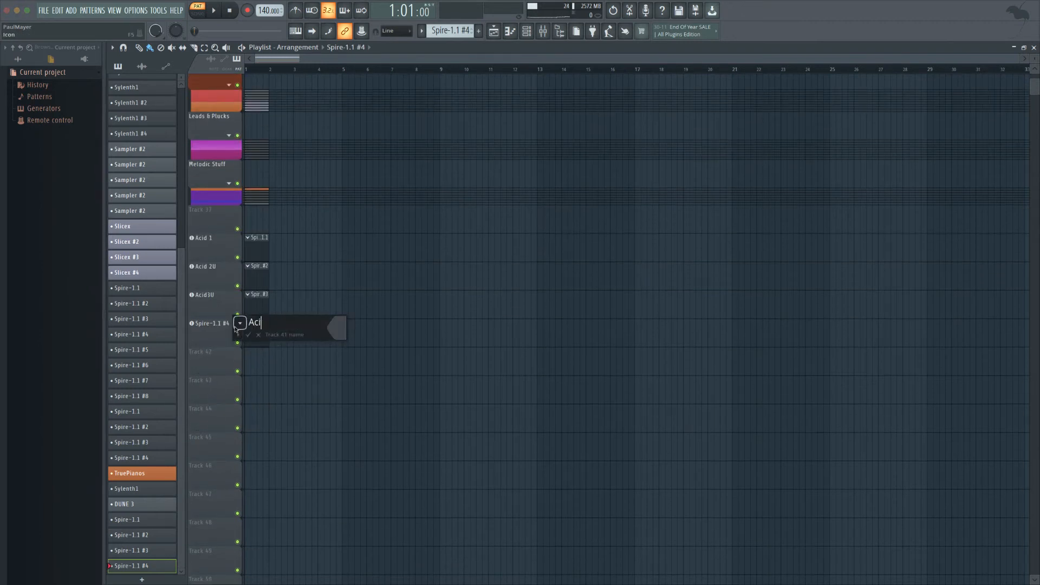
pyautogui.press('Return')
# Select the four Acid channels in the channel rack and colour them with a gradient from green #36A153 to darker green #28763D.
pyautogui.click(543, 31)
pyautogui.click(526, 31)
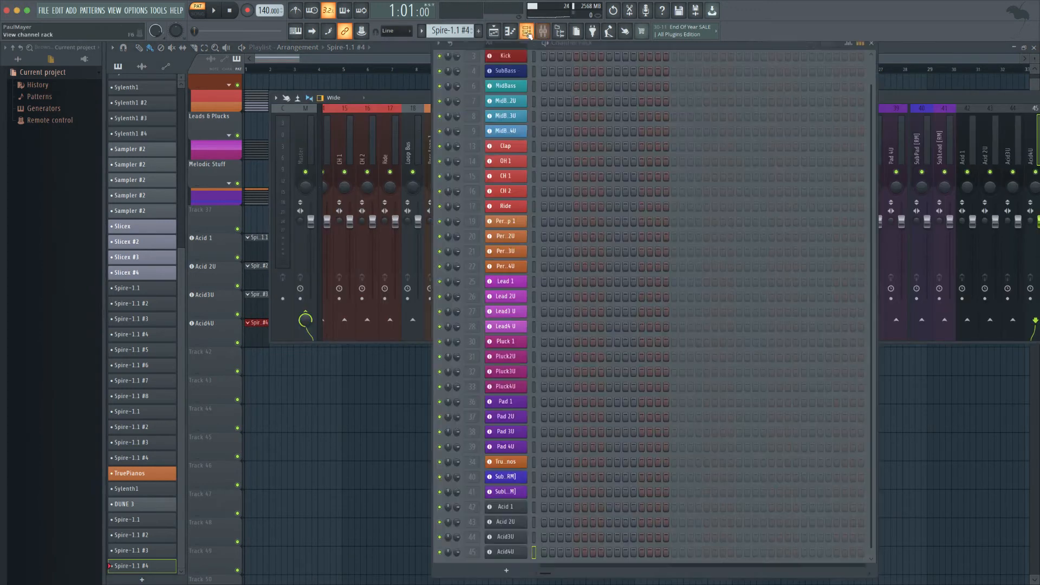
pyautogui.scroll(-1, 543, 527)
pyautogui.moveTo(534, 502); pyautogui.dragTo(534, 534)
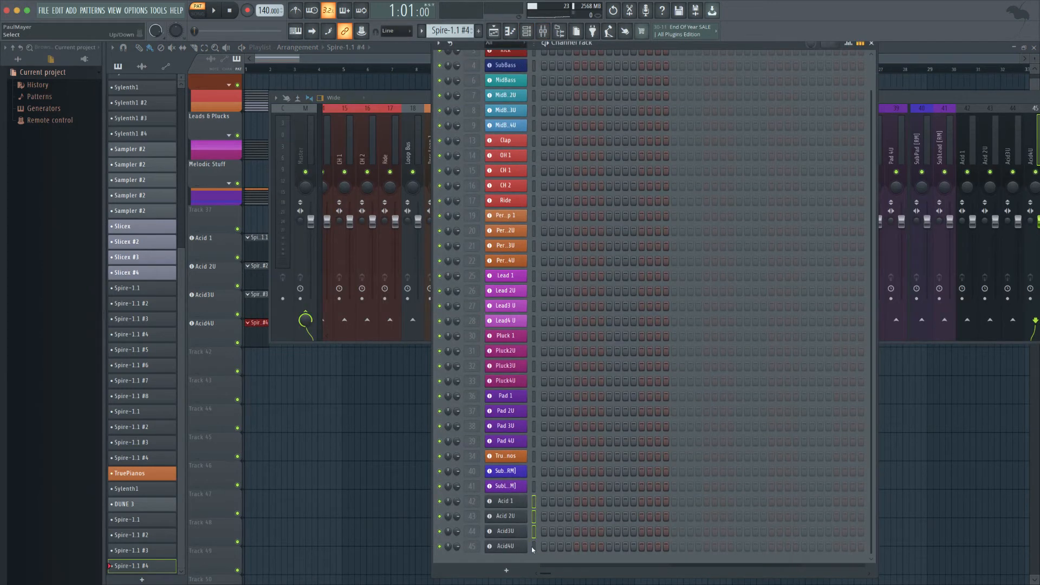
pyautogui.click(438, 44)
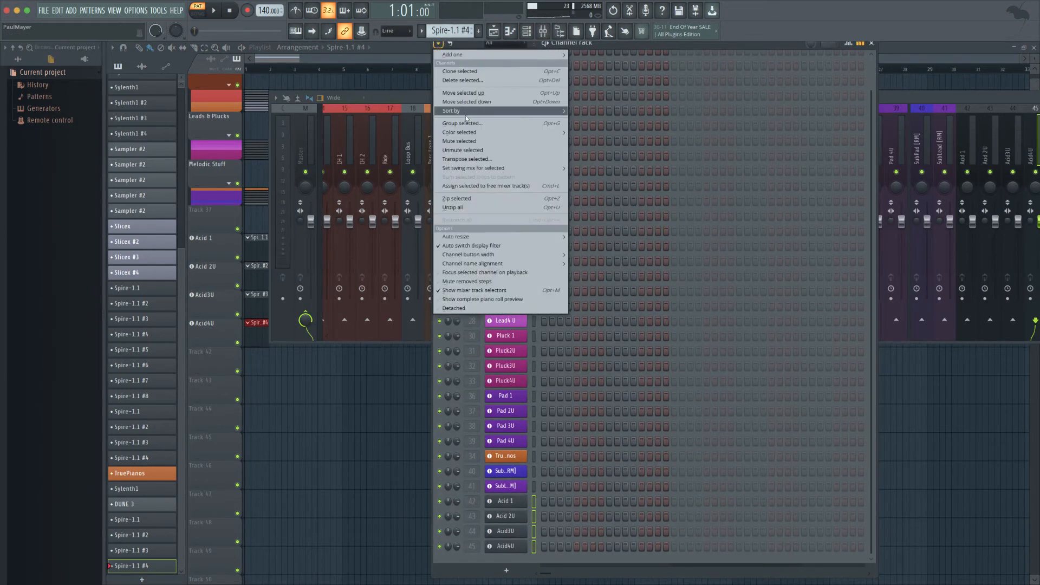
pyautogui.click(588, 130)
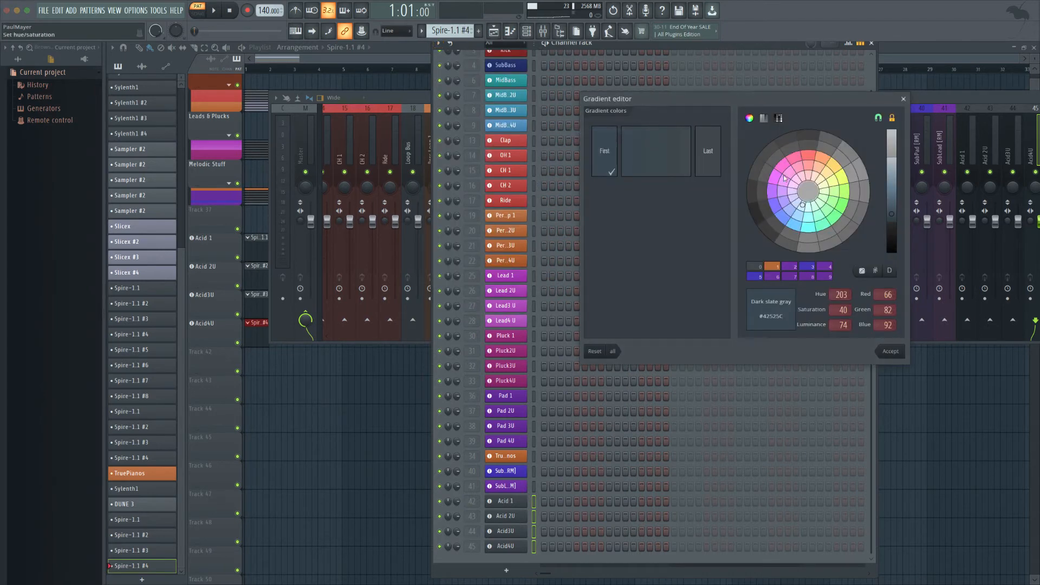
pyautogui.click(842, 204)
pyautogui.moveTo(839, 205)
pyautogui.mouseDown()
pyautogui.moveTo(823, 217)
pyautogui.moveTo(833, 218)
pyautogui.mouseUp()
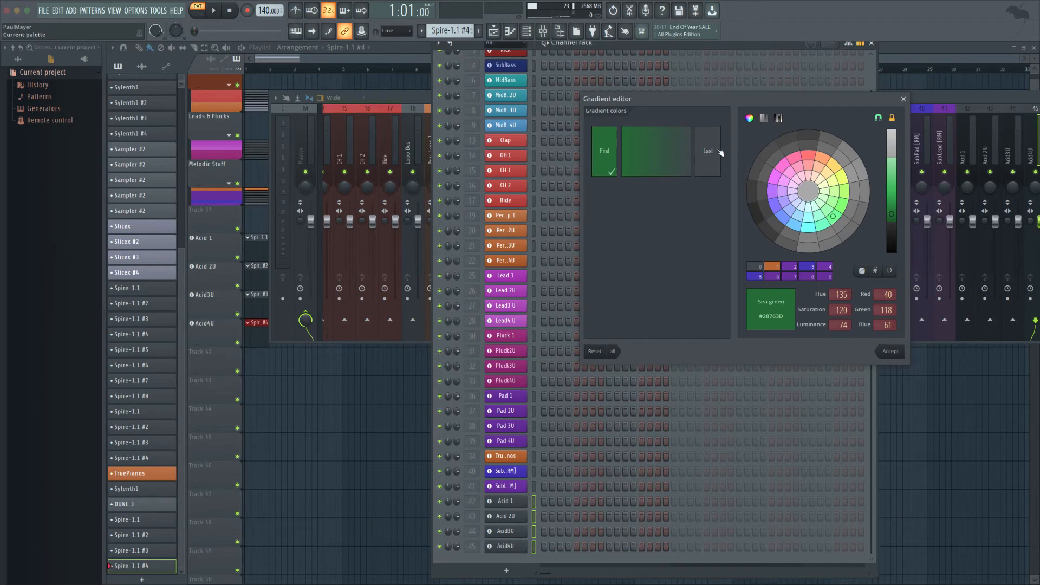
pyautogui.click(709, 151)
pyautogui.click(834, 216)
pyautogui.click(596, 153)
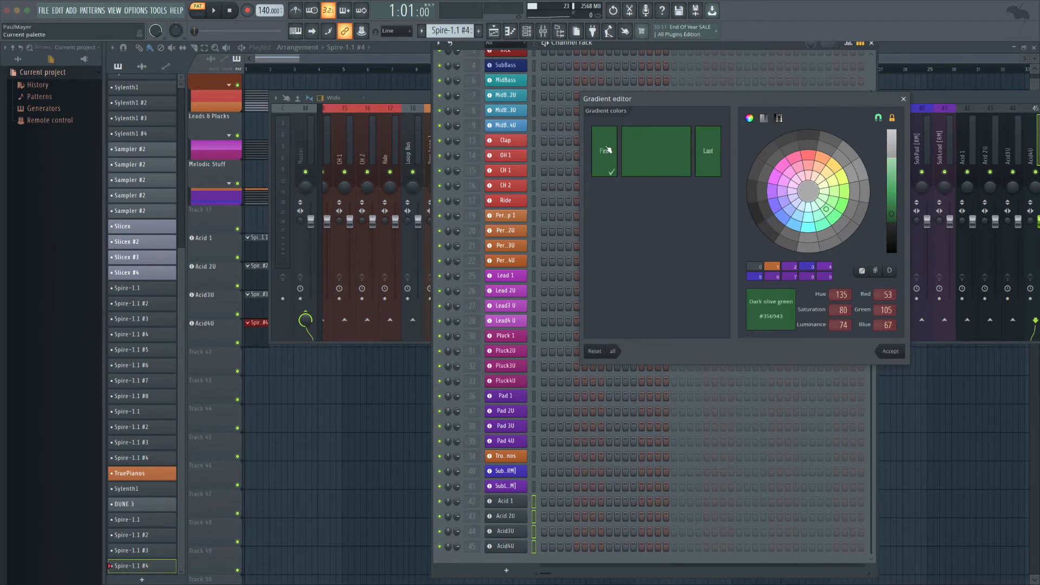
pyautogui.click(835, 217)
pyautogui.click(608, 157)
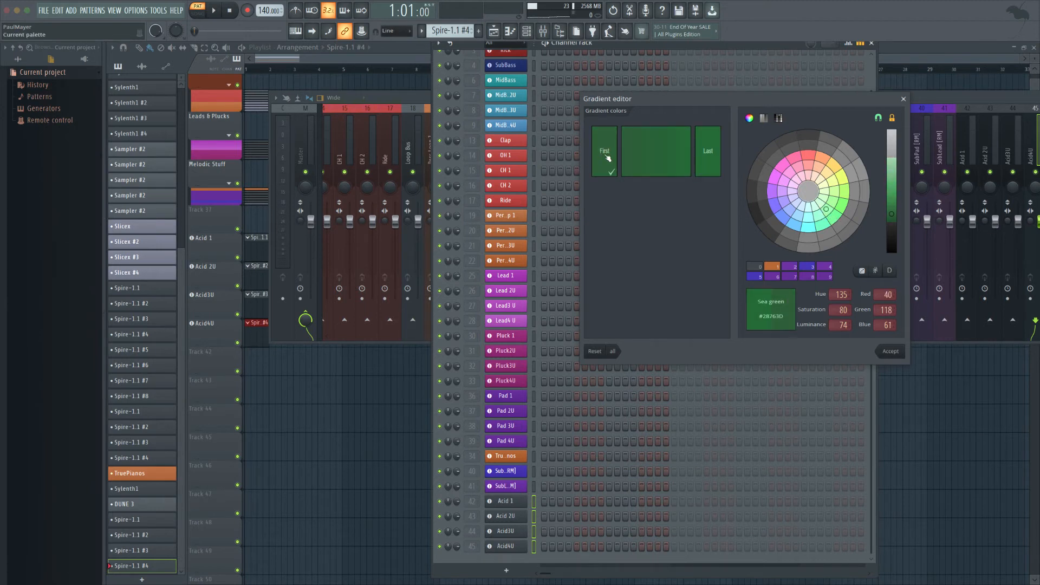
pyautogui.click(834, 221)
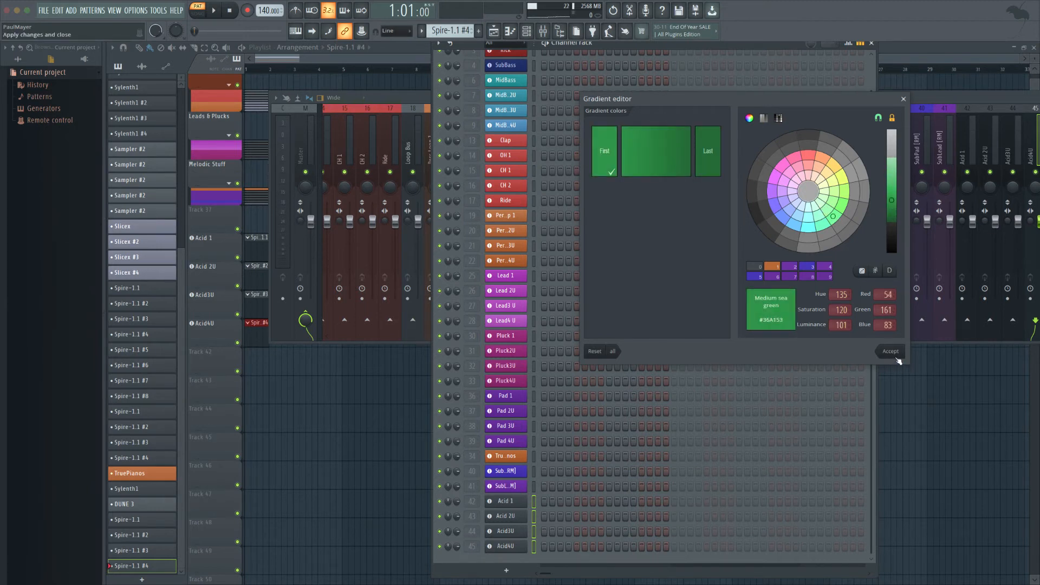
pyautogui.click(894, 358)
# Group the four Acid playlist tracks under the empty Track 37 and rename that parent track as Acid Bus.
pyautogui.click(217, 230)
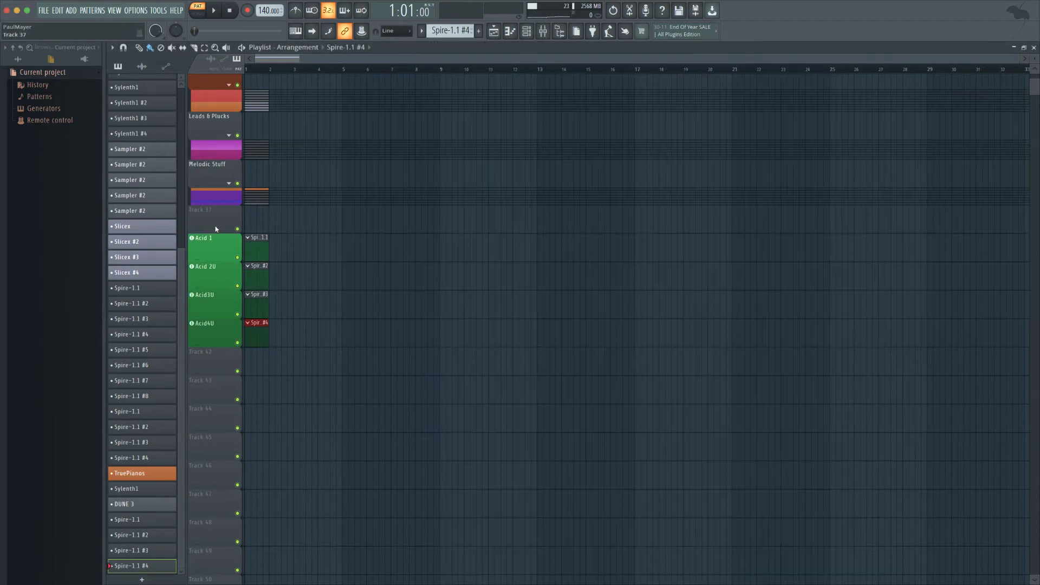
pyautogui.rightClick(216, 233)
pyautogui.moveTo(198, 287); pyautogui.dragTo(211, 337)
pyautogui.doubleClick(214, 210)
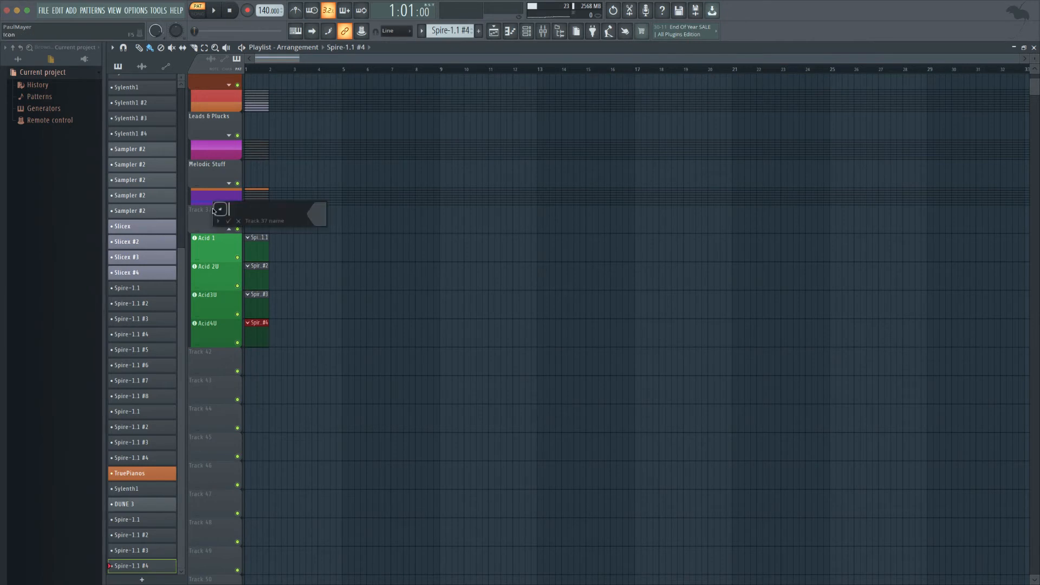
pyautogui.write('Acid Bus')
pyautogui.press('Return')
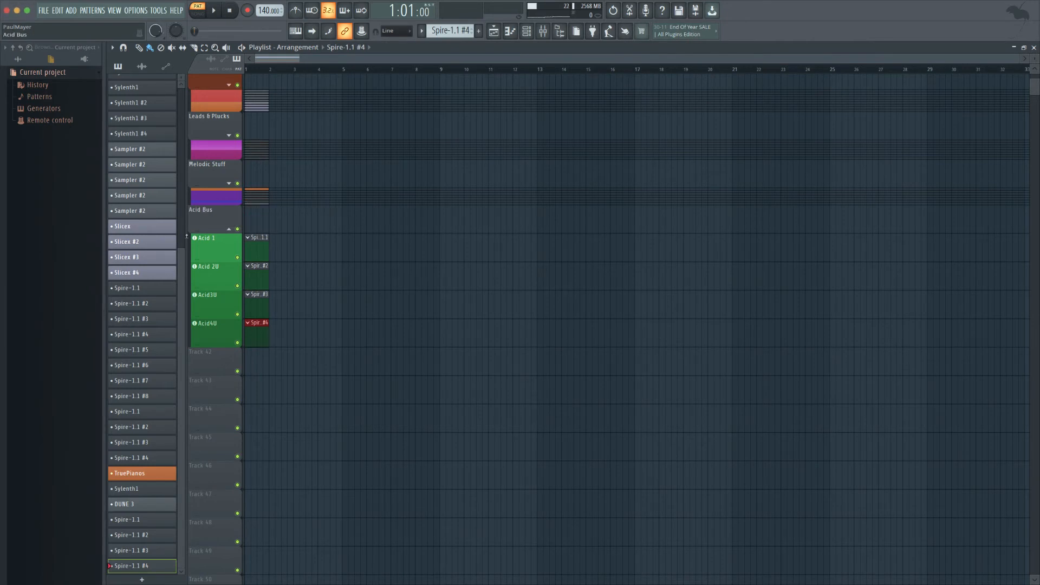
# Make playlist Track 42, below Acid4U, an audio track linked to mixer Insert 46.
pyautogui.rightClick(222, 349)
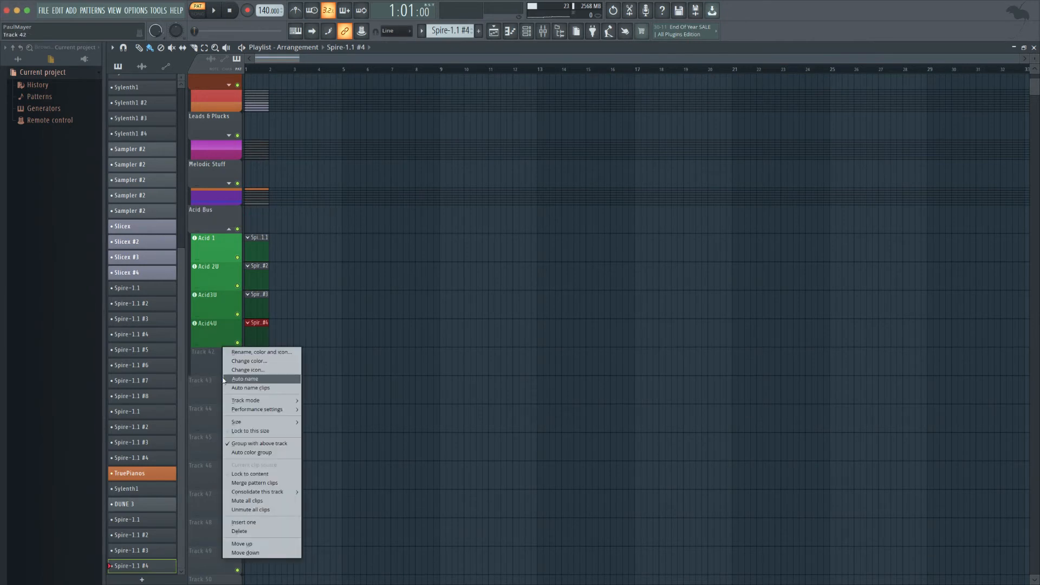
pyautogui.moveTo(271, 401)
pyautogui.moveTo(315, 410)
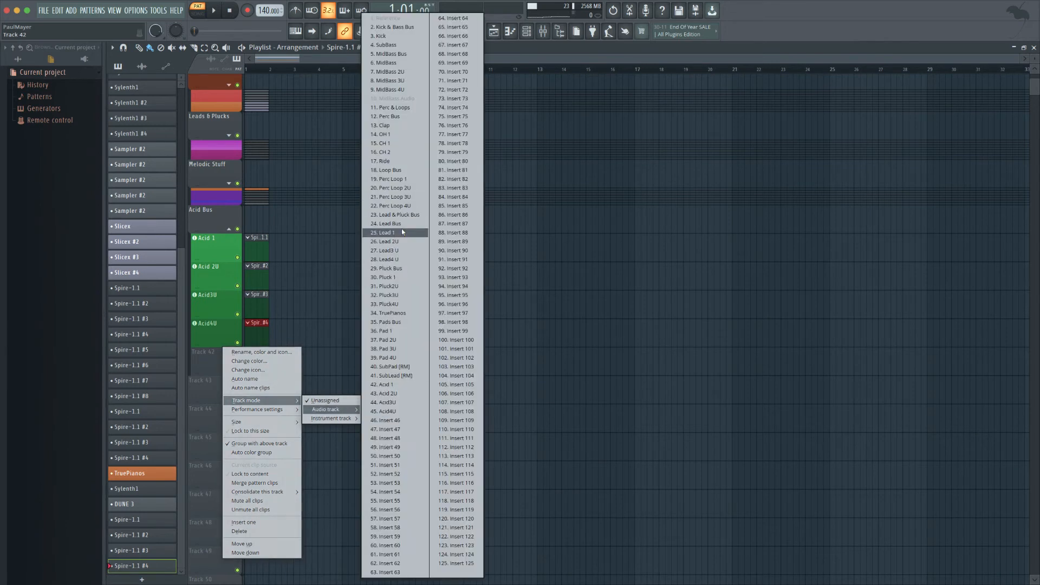
pyautogui.click(427, 420)
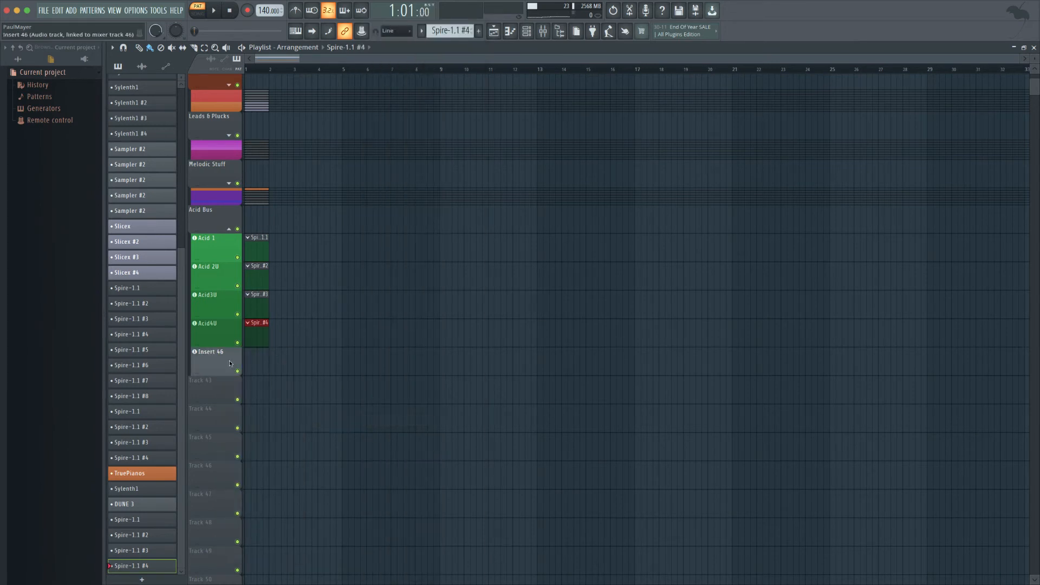
# Rename the Insert 46 playlist track as Acid Audio and colour it green.
pyautogui.press('F2')
pyautogui.write('Acid Audio')
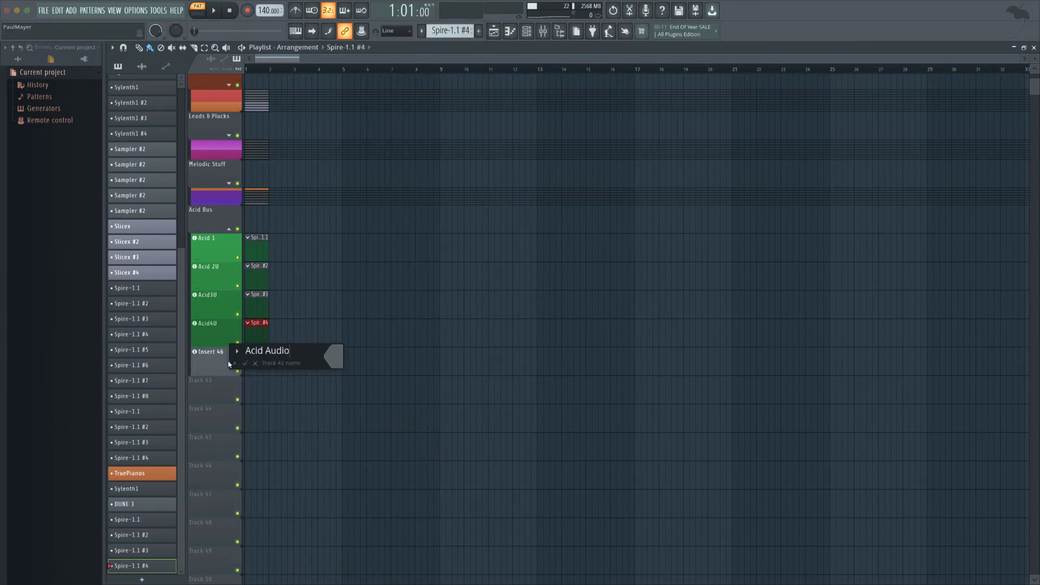
pyautogui.click(327, 358)
pyautogui.click(447, 431)
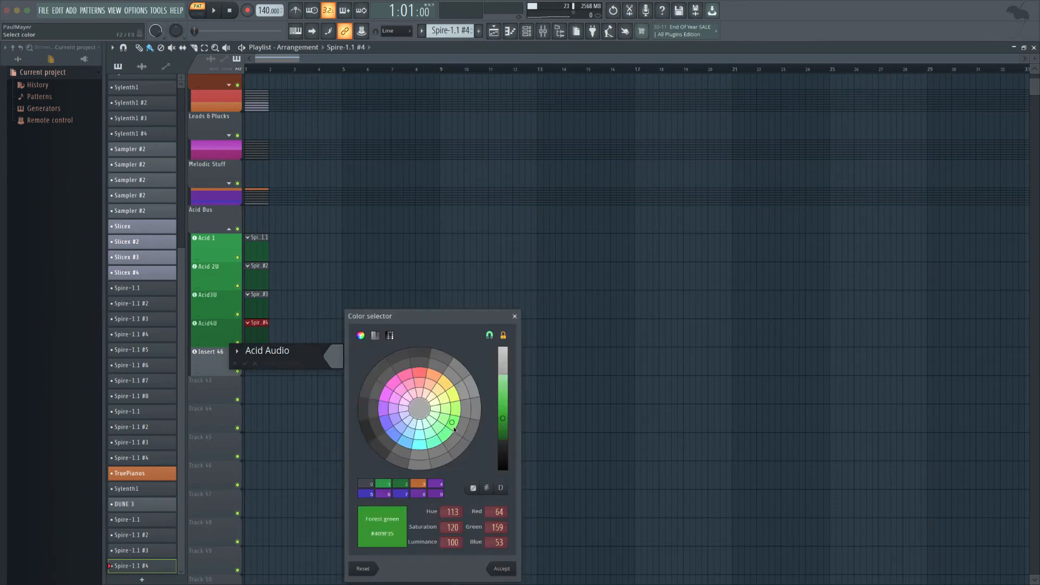
pyautogui.press('Return')
pyautogui.press('Return')
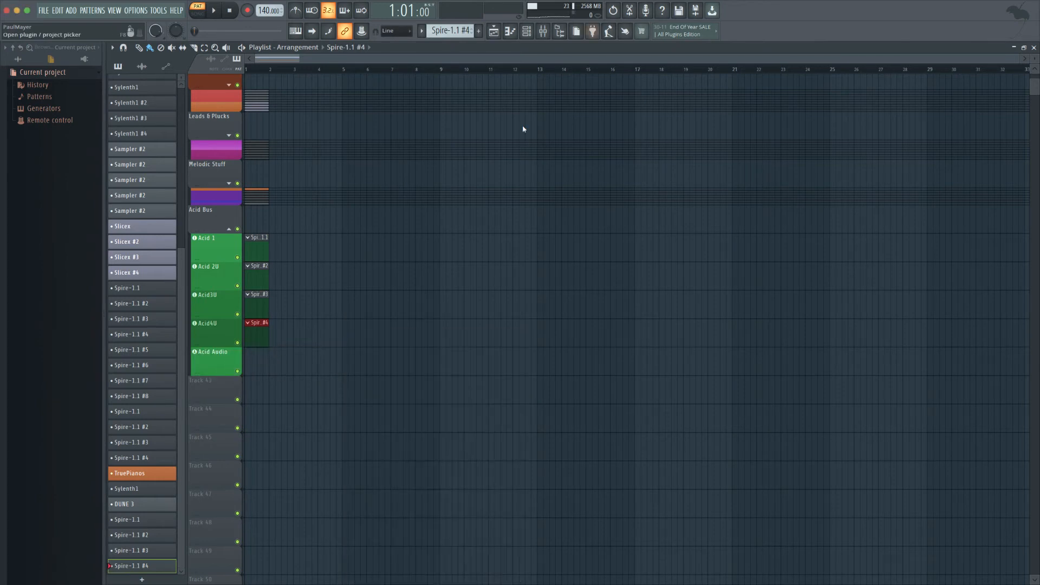
# Place an empty mixer track before Acid 1 and route the five Acid mixer tracks to it.
pyautogui.click(631, 10)
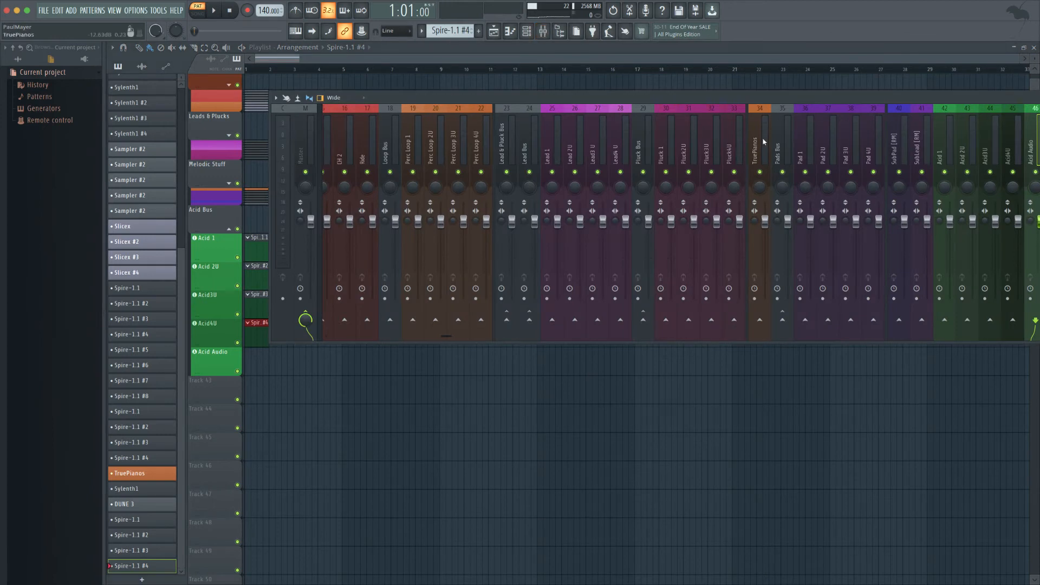
pyautogui.hscroll(4, 764, 142)
pyautogui.moveTo(878, 96); pyautogui.dragTo(667, 152)
pyautogui.moveTo(744, 219)
pyautogui.mouseDown()
pyautogui.moveTo(675, 214)
pyautogui.moveTo(753, 220)
pyautogui.mouseUp()
pyautogui.rightClick(638, 377)
pyautogui.click(674, 396)
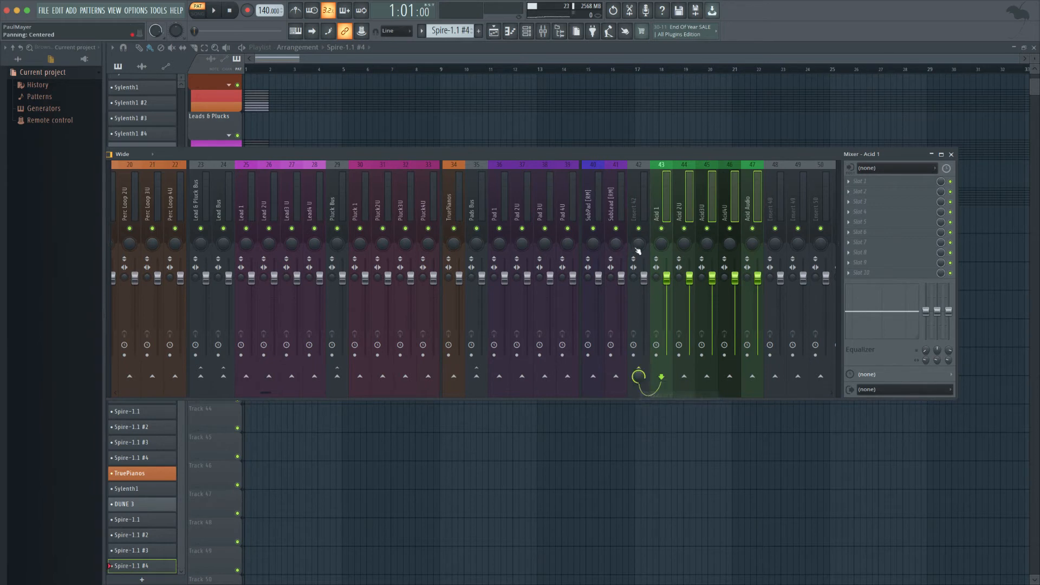
# Rename mixer Insert 42 as Acid Bus and separate it from the preceding mixer tracks.
pyautogui.doubleClick(639, 204)
pyautogui.write('A')
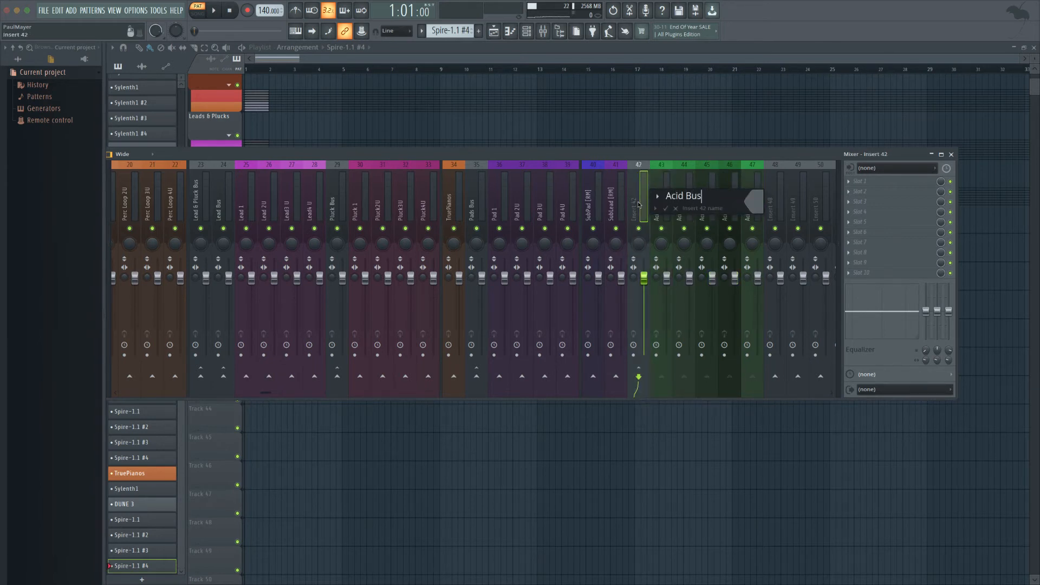
pyautogui.write('cid Bus')
pyautogui.press('Return')
pyautogui.rightClick(639, 204)
pyautogui.click(683, 347)
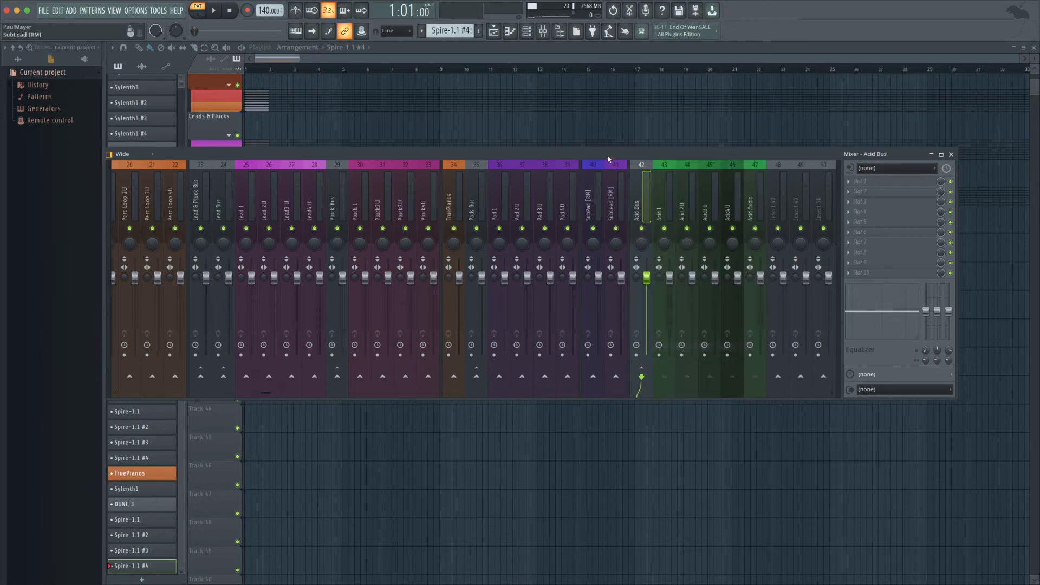
# Move the mixer out of the way and collapse the Acid Bus group in the playlist.
pyautogui.moveTo(608, 158); pyautogui.dragTo(773, 90)
pyautogui.click(209, 225)
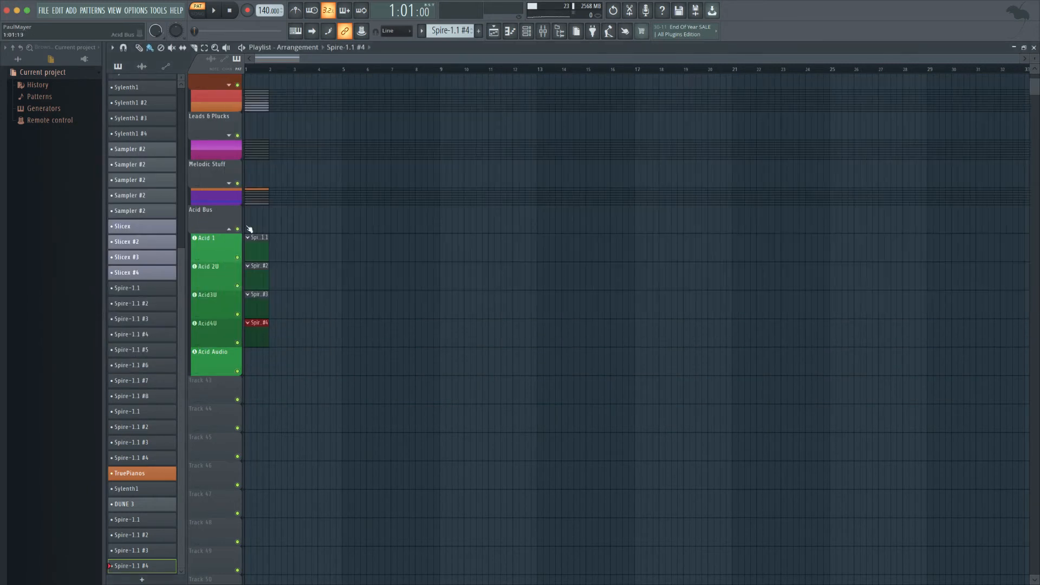
pyautogui.click(229, 228)
pyautogui.scroll(3, 228, 315)
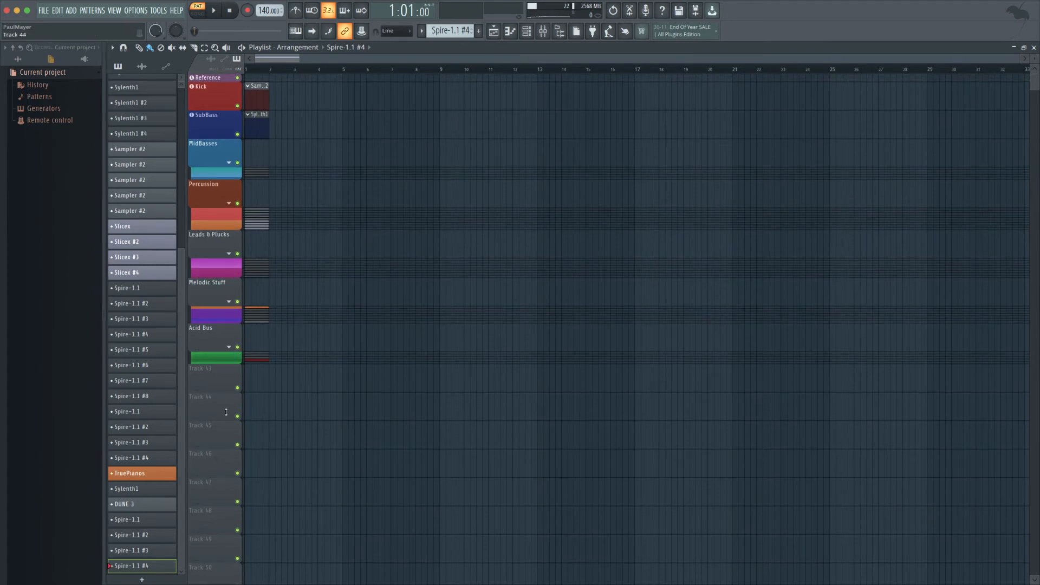
# Make playlist Track 44, one empty track below the Acid group, an instrument track using Slicex.
pyautogui.doubleClick(213, 383)
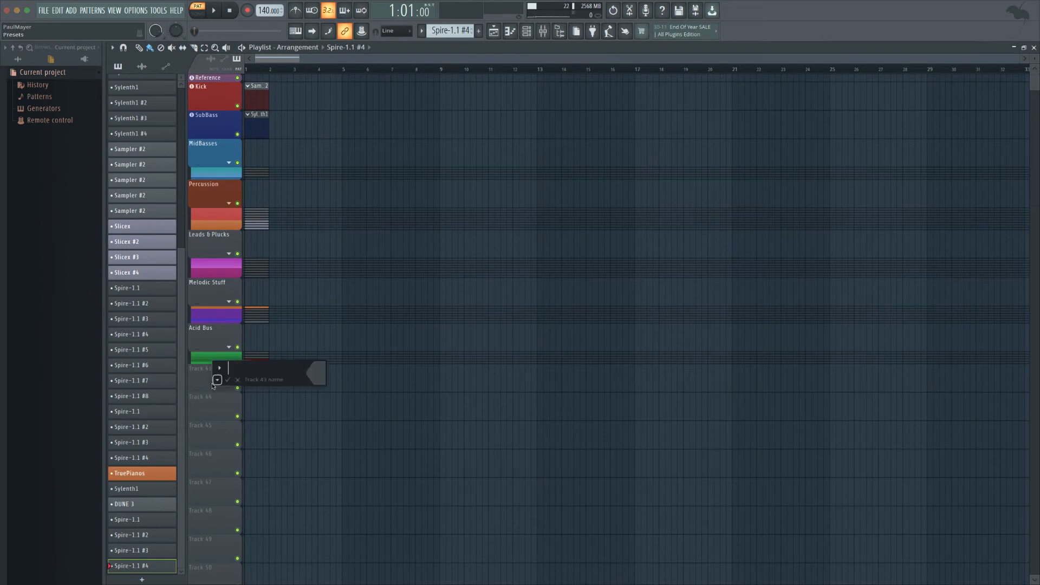
pyautogui.click(211, 397)
pyautogui.rightClick(213, 401)
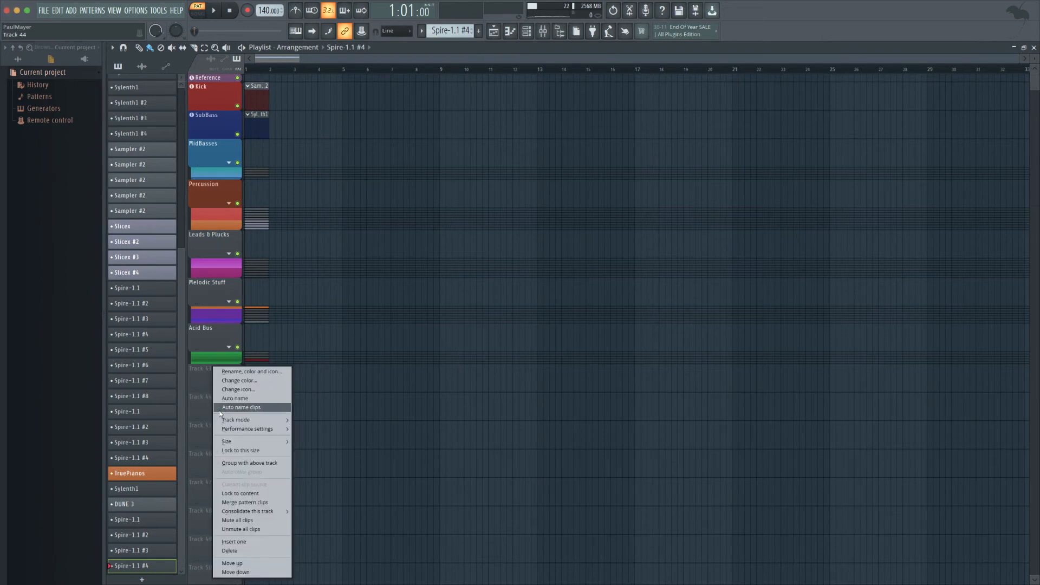
pyautogui.moveTo(252, 420)
pyautogui.moveTo(350, 438)
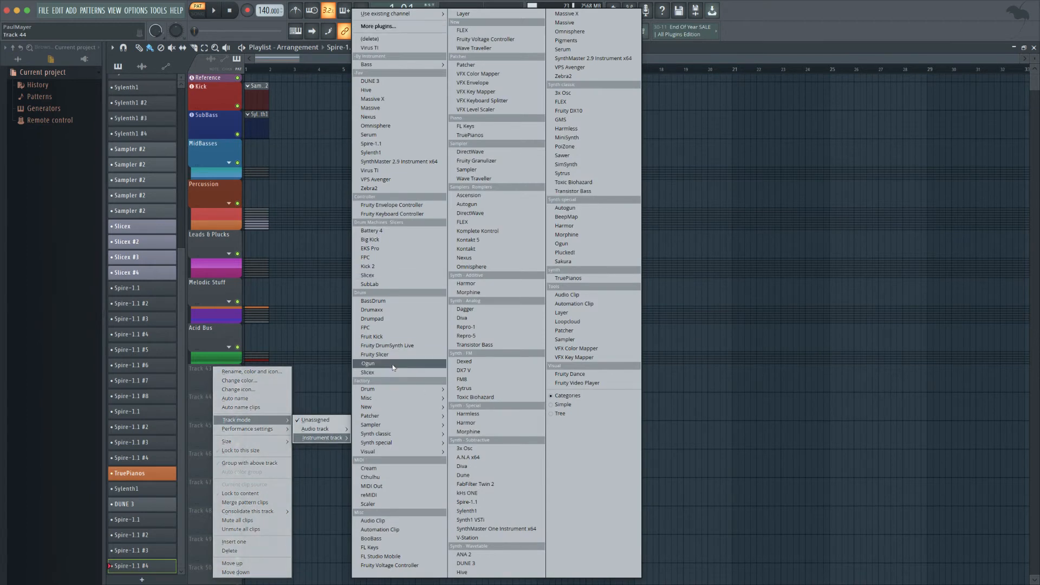
pyautogui.moveTo(412, 389)
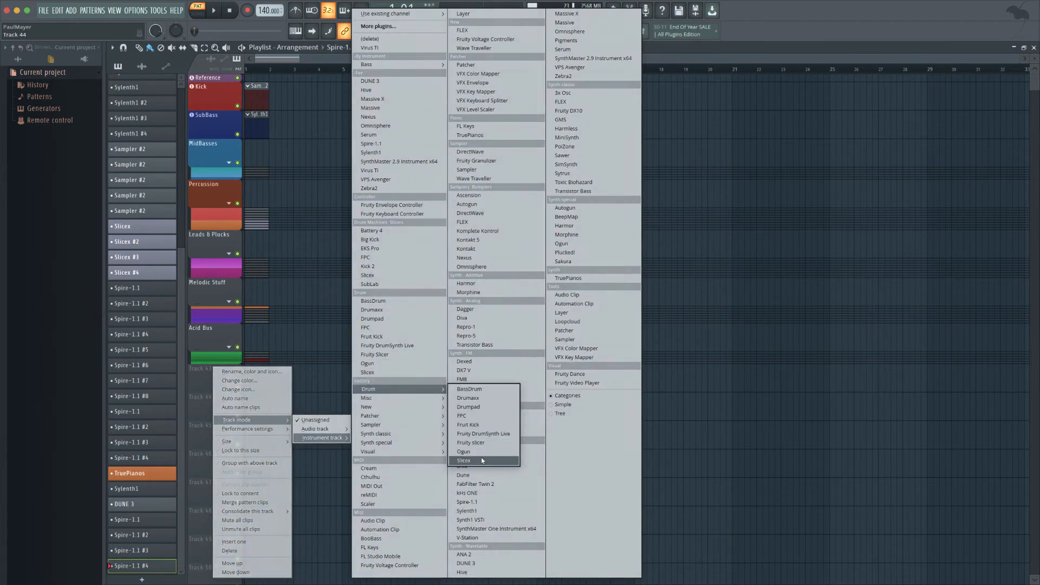
pyautogui.click(480, 459)
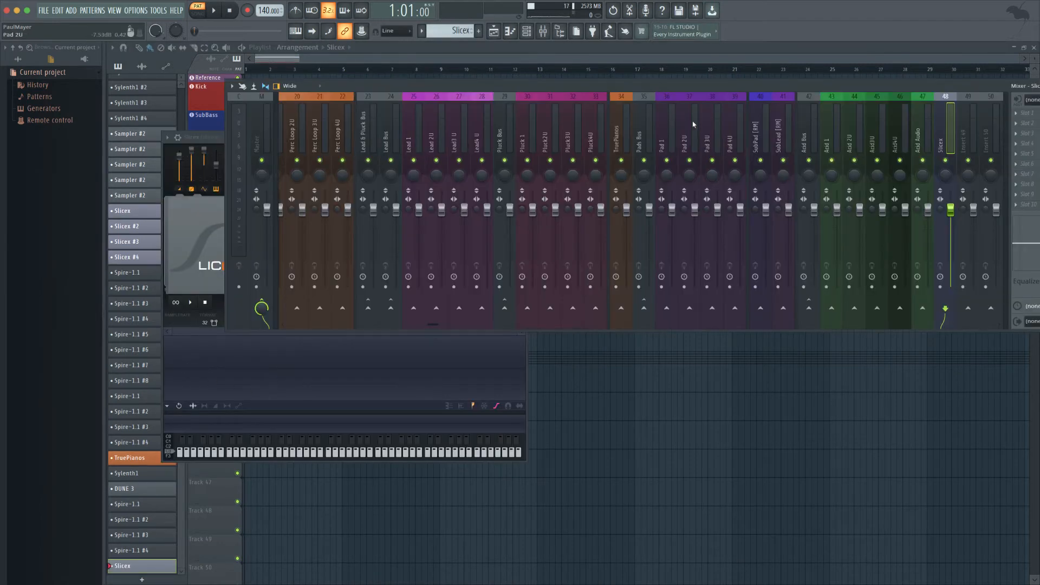
pyautogui.click(588, 49)
# Make playlist Track 45, directly below the first new Slicex track, another Slicex instrument track.
pyautogui.rightClick(225, 431)
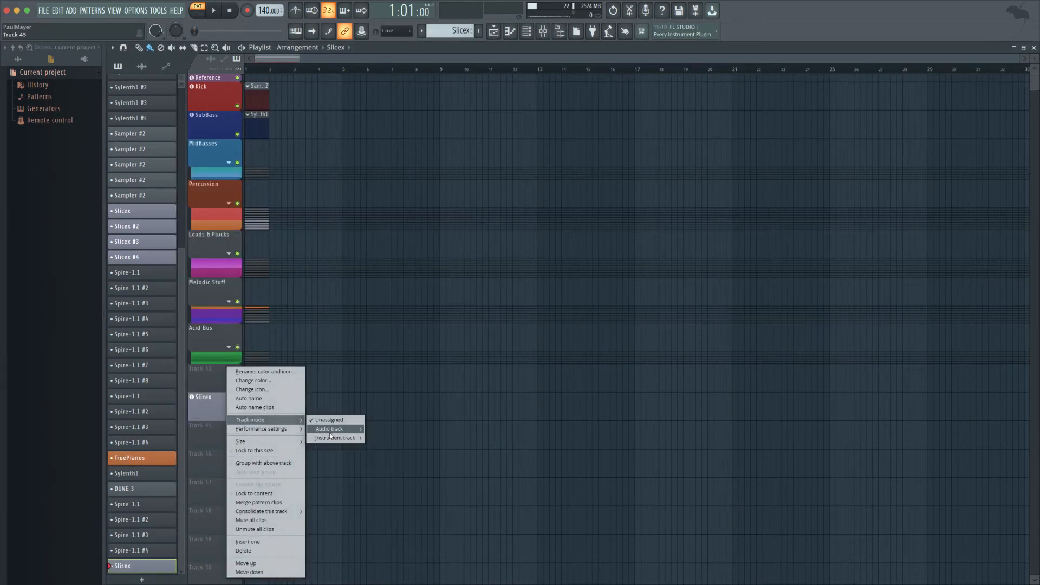
pyautogui.moveTo(332, 438)
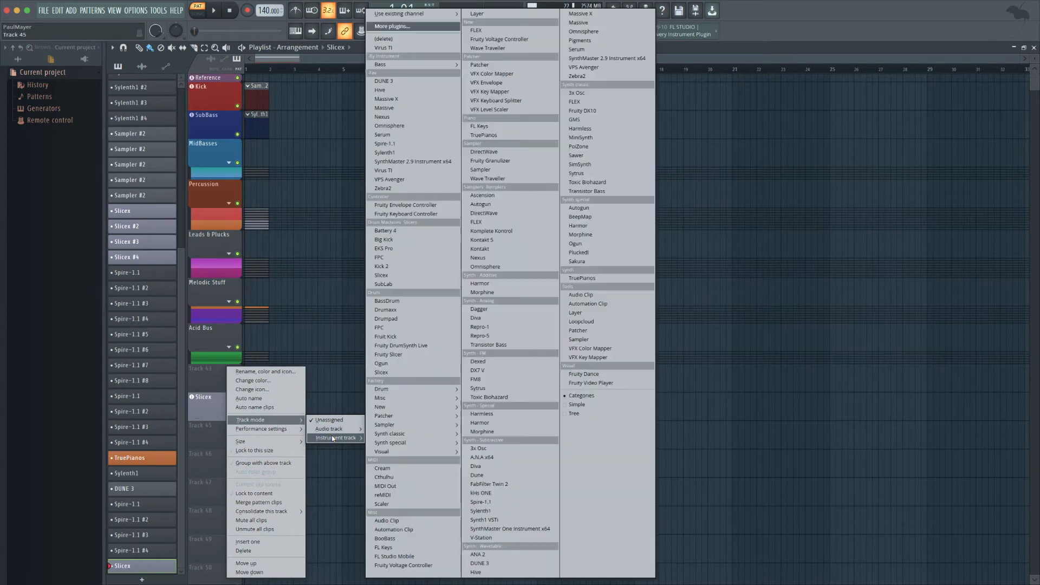
pyautogui.click(413, 275)
pyautogui.click(605, 66)
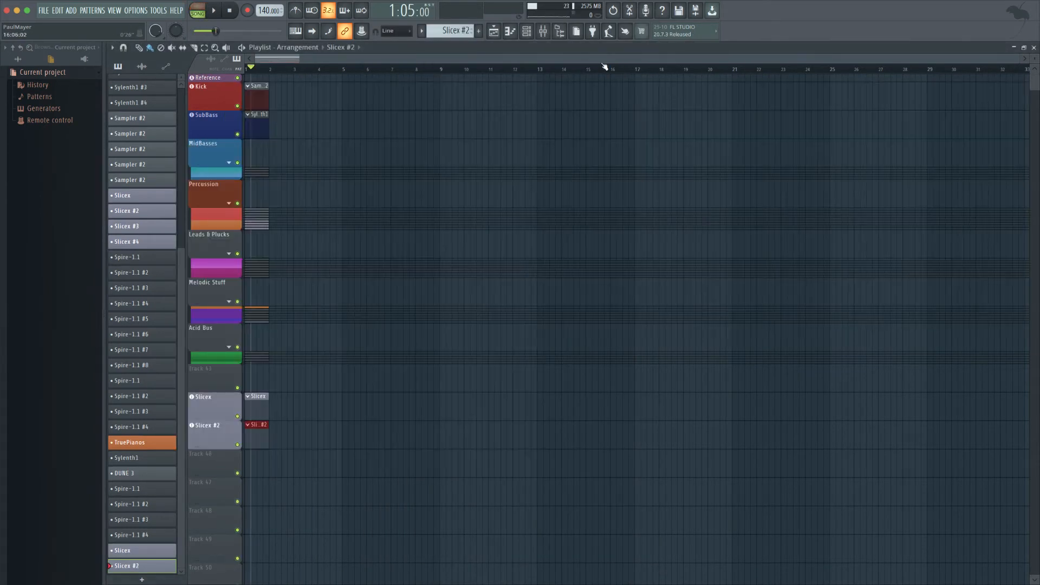
# Make playlist Track 46 an audio track linked to mixer Insert 50.
pyautogui.rightClick(225, 436)
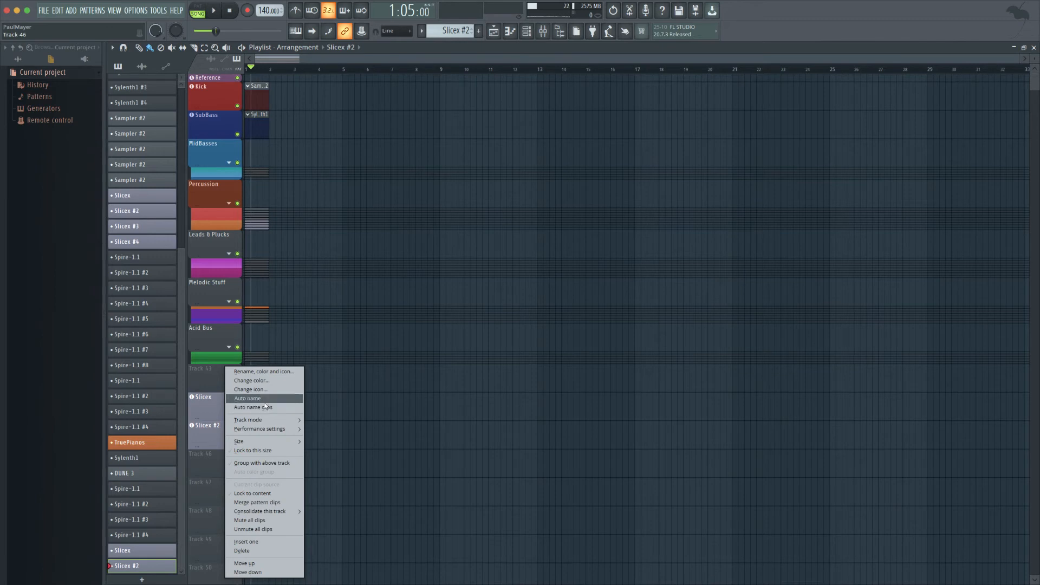
pyautogui.moveTo(266, 420)
pyautogui.moveTo(325, 429)
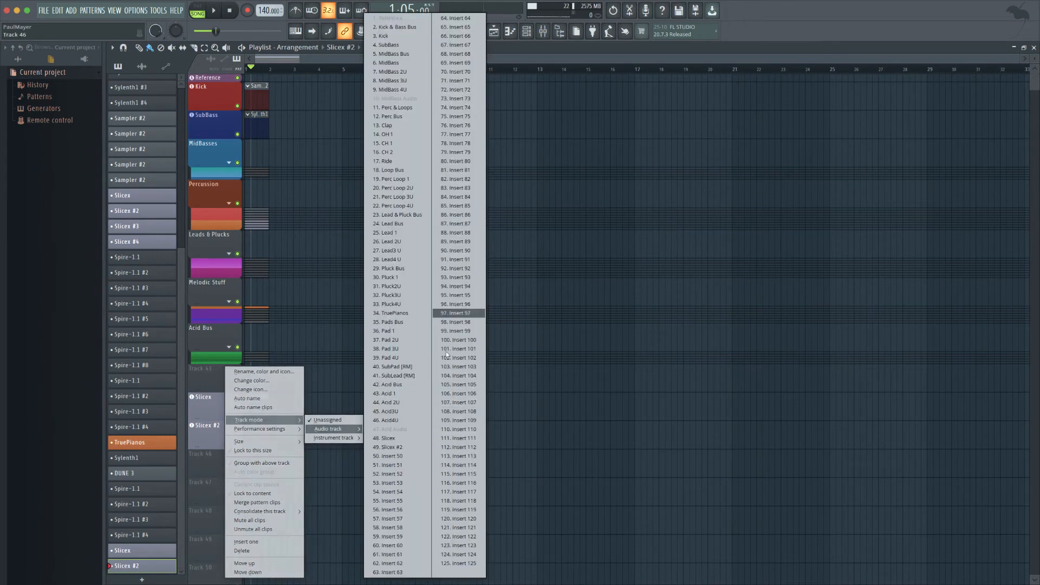
pyautogui.click(400, 456)
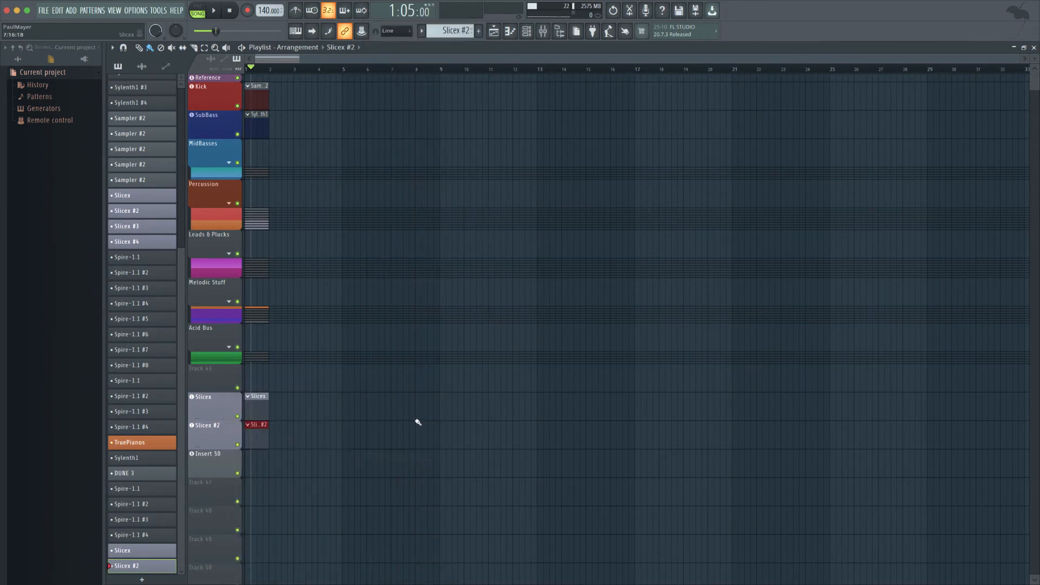
# Rename the two new Slicex playlist tracks as Fill 1 and Fill 2.
pyautogui.doubleClick(207, 407)
pyautogui.write('Fil')
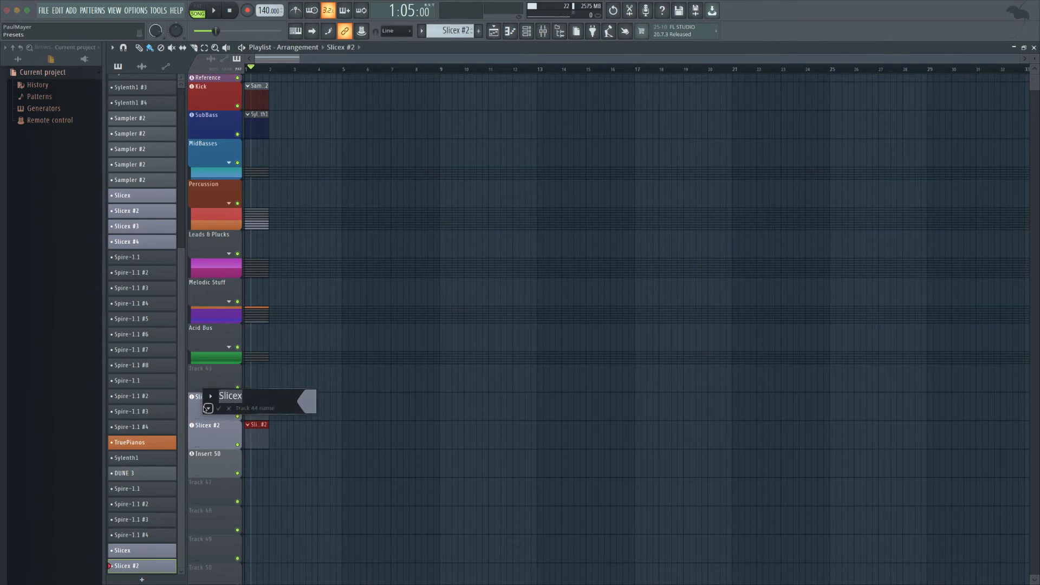
pyautogui.write('l 1')
pyautogui.press('Return')
pyautogui.doubleClick(216, 442)
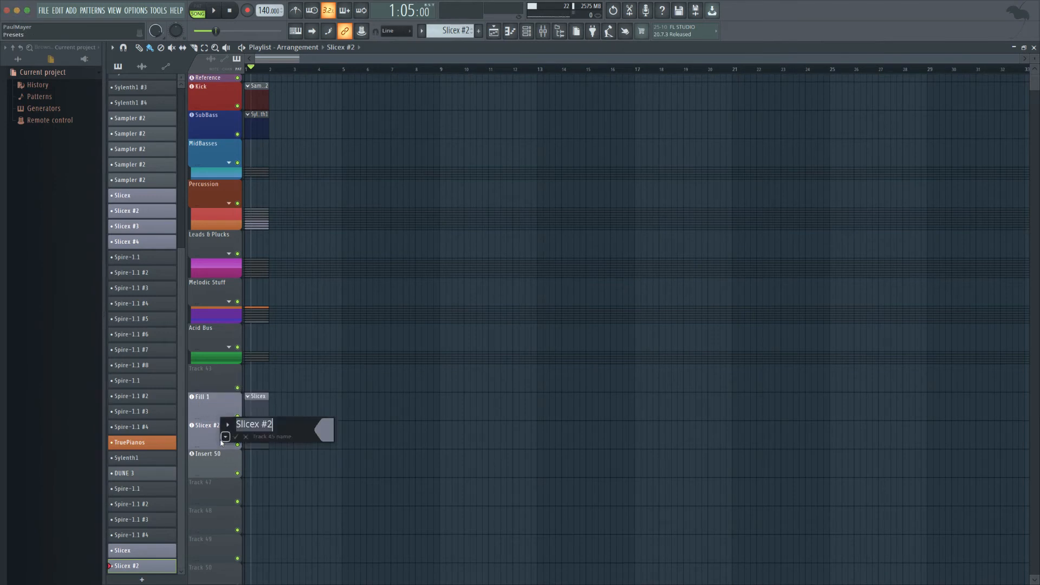
pyautogui.write('Fill 2')
pyautogui.press('Return')
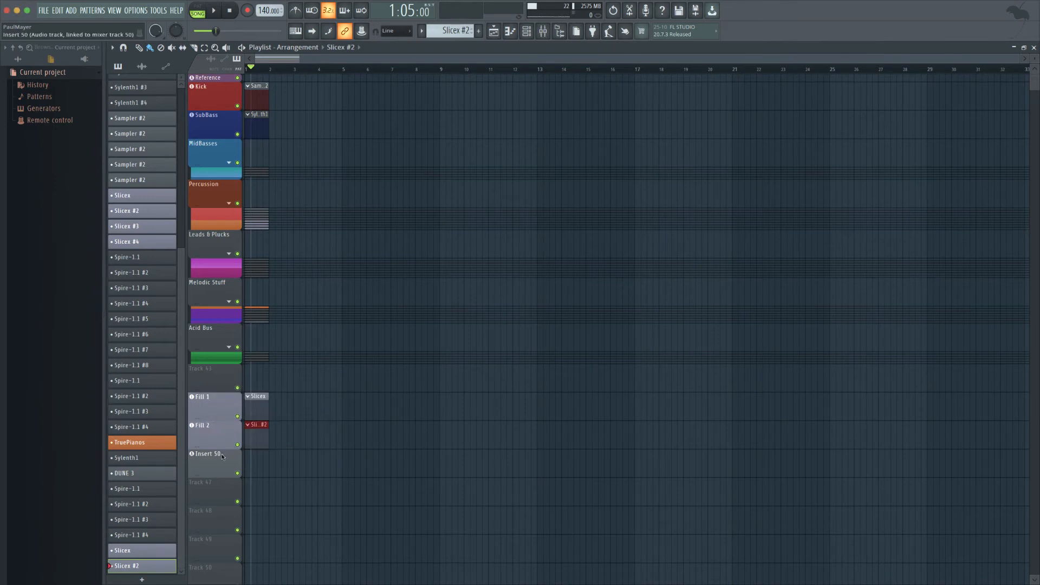
# Rename the Insert 50 playlist track as Audio and shift an empty track in above Fill 1.
pyautogui.doubleClick(224, 457)
pyautogui.write('Audio')
pyautogui.press('Return')
pyautogui.scroll(3, 224, 487)
# Name empty playlist Track 44 as Snare Roll, colour it dark red #762A28 and give it no icon.
pyautogui.doubleClick(225, 410)
pyautogui.write('Snare Roll')
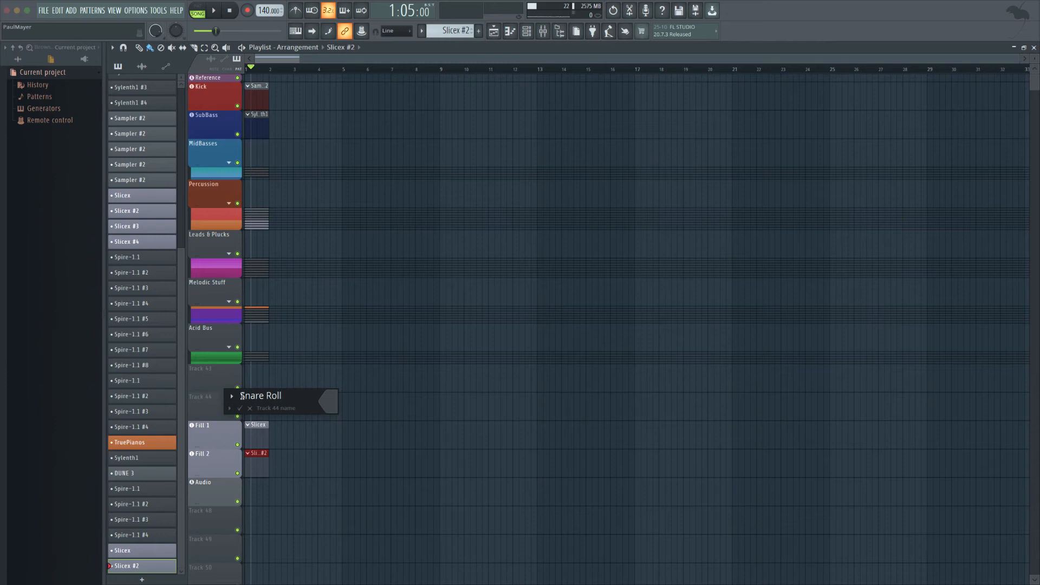
pyautogui.click(330, 410)
pyautogui.click(414, 376)
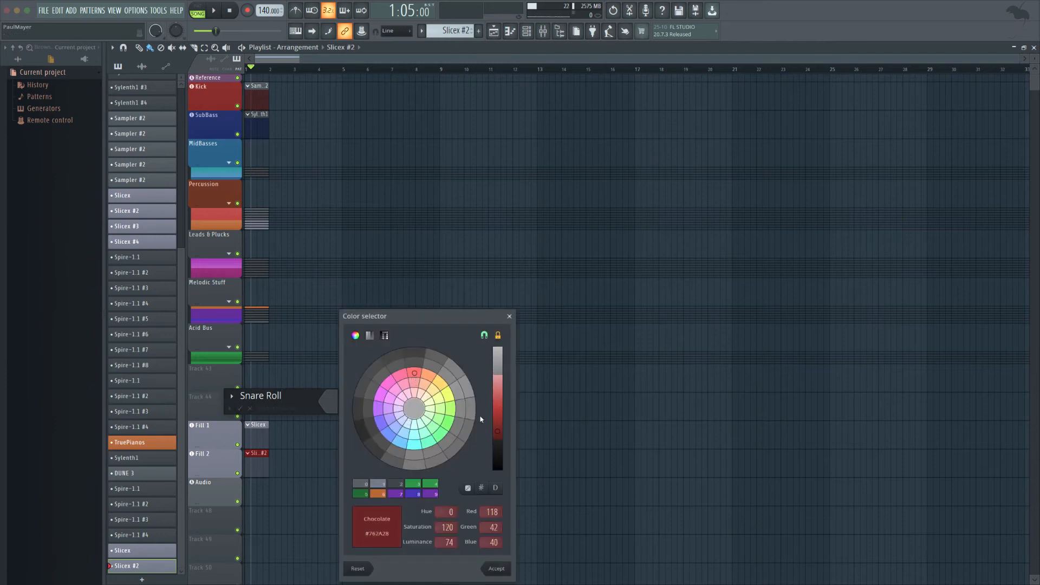
pyautogui.click(496, 569)
pyautogui.click(231, 397)
pyautogui.click(196, 394)
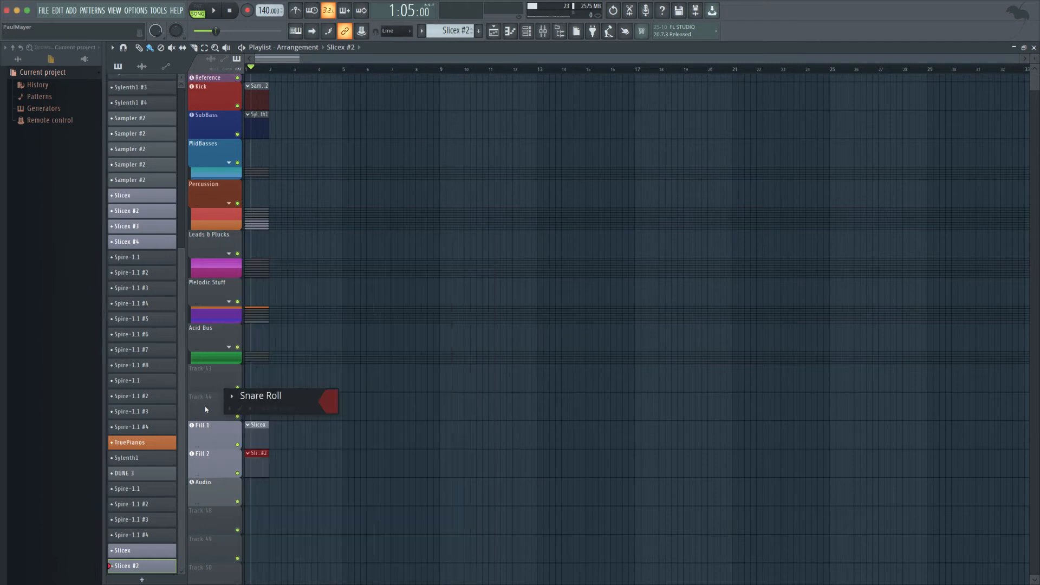
pyautogui.click(235, 400)
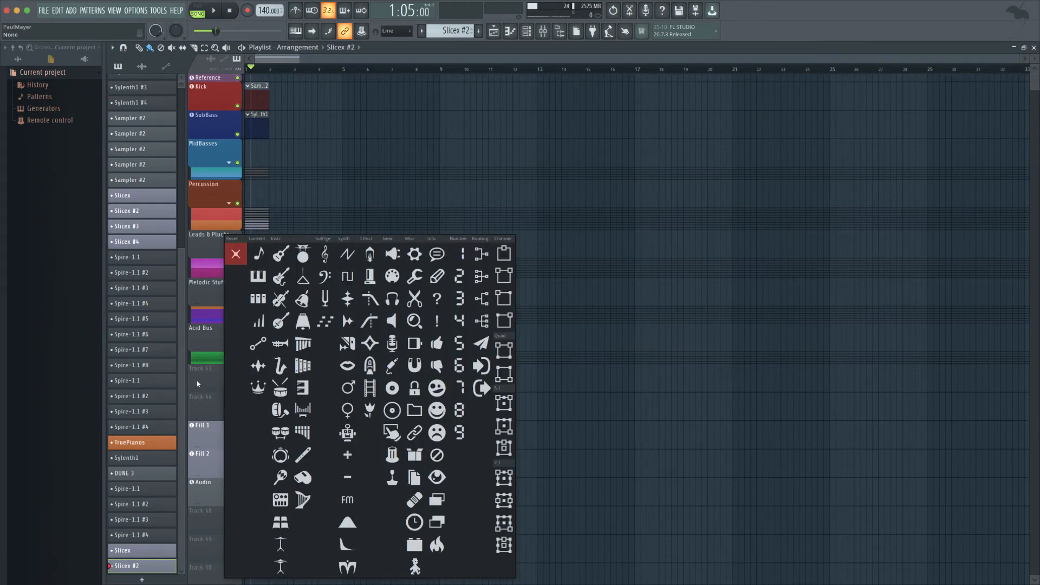
pyautogui.click(233, 249)
pyautogui.press('Return')
# Make the Snare Roll playlist track an instrument track using Sampler.
pyautogui.rightClick(214, 403)
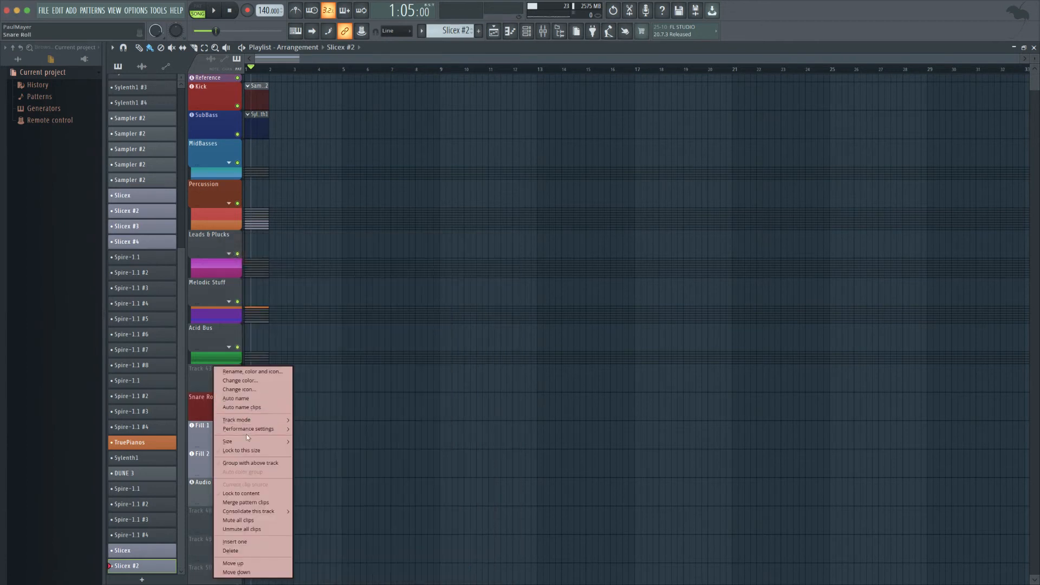
pyautogui.moveTo(238, 420)
pyautogui.moveTo(323, 438)
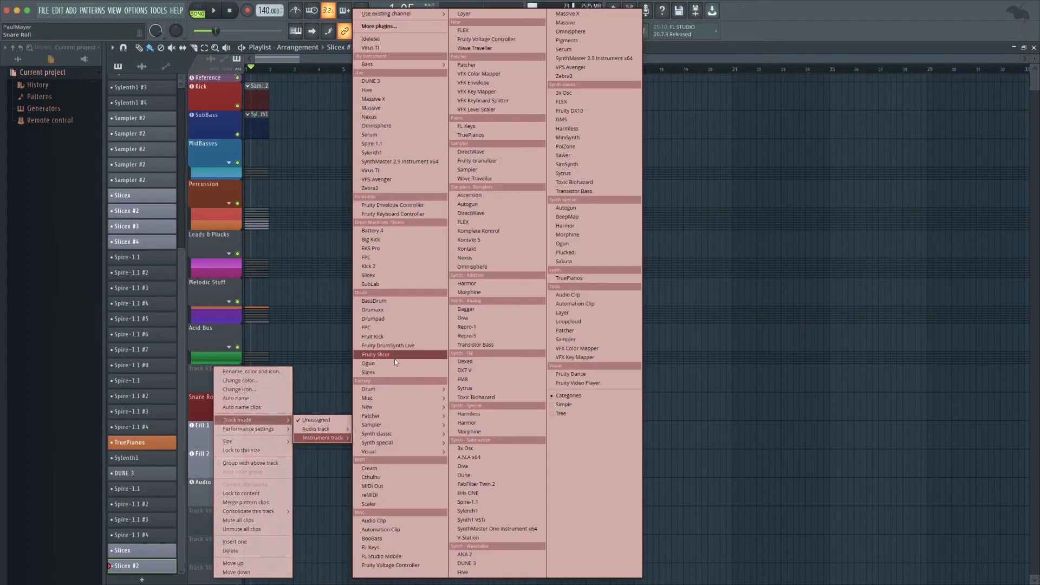
pyautogui.moveTo(379, 424)
pyautogui.click(467, 438)
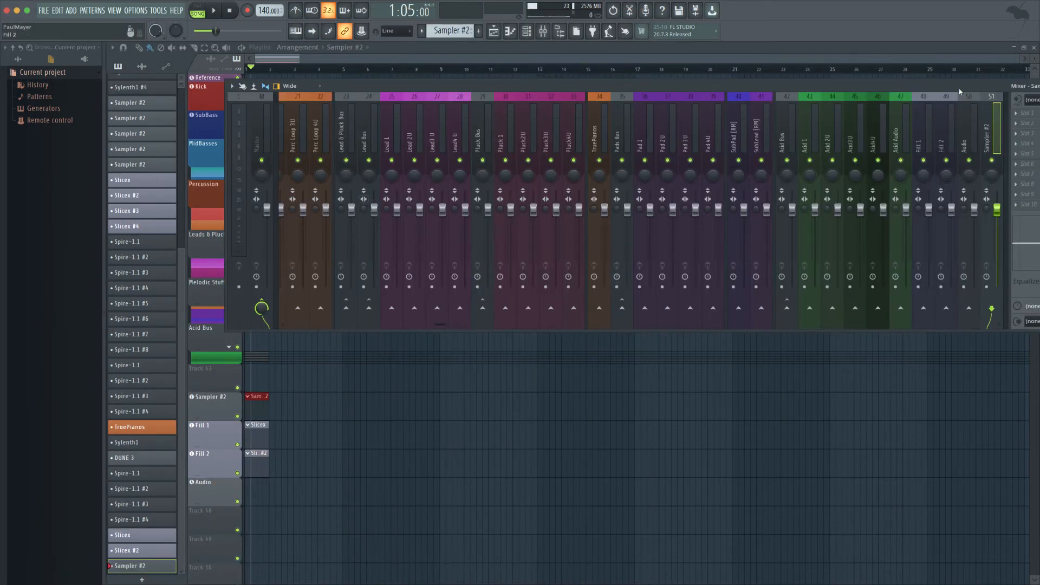
# Move the new Sampler mixer track between Acid Audio and Fill 1 and rename it as Snare Roll.
pyautogui.scroll(-4, 953, 133)
pyautogui.moveTo(896, 132); pyautogui.dragTo(829, 134)
pyautogui.press('F2')
pyautogui.write('Snare Rll')
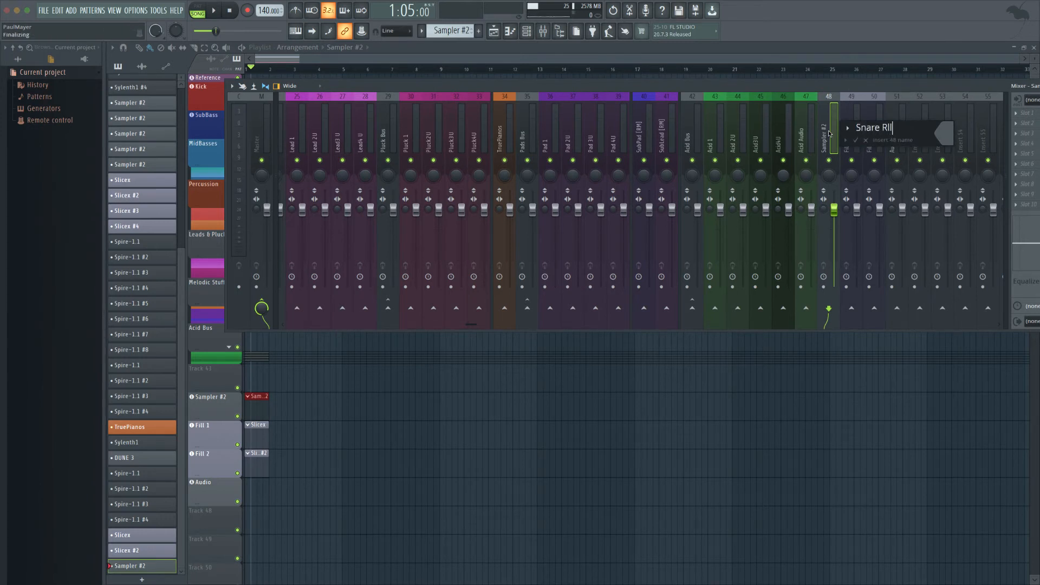
pyautogui.press('Return')
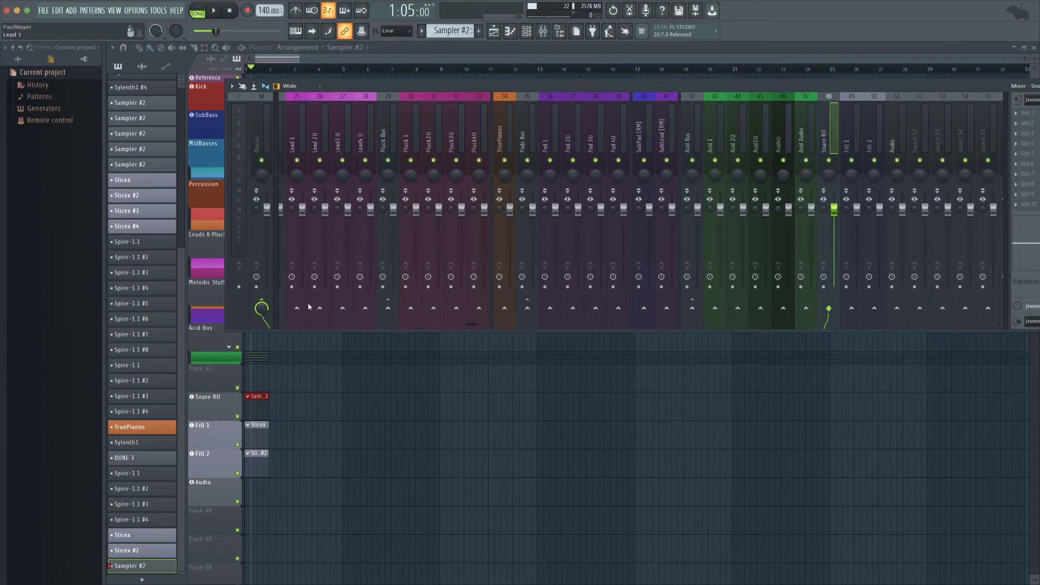
pyautogui.doubleClick(837, 139)
pyautogui.press('BackSpace')
pyautogui.press('BackSpace')
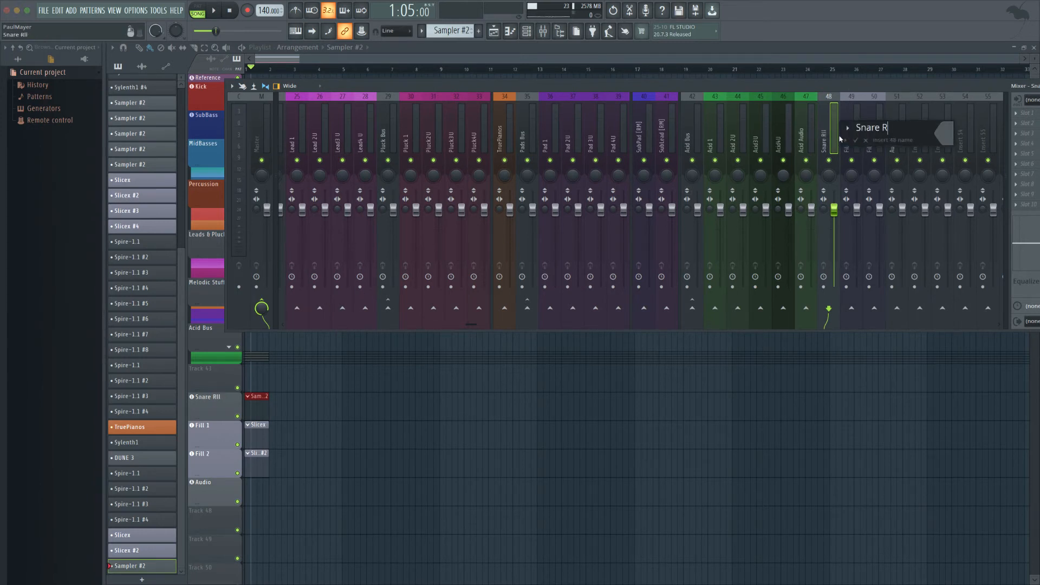
pyautogui.write('oll')
pyautogui.press('Return')
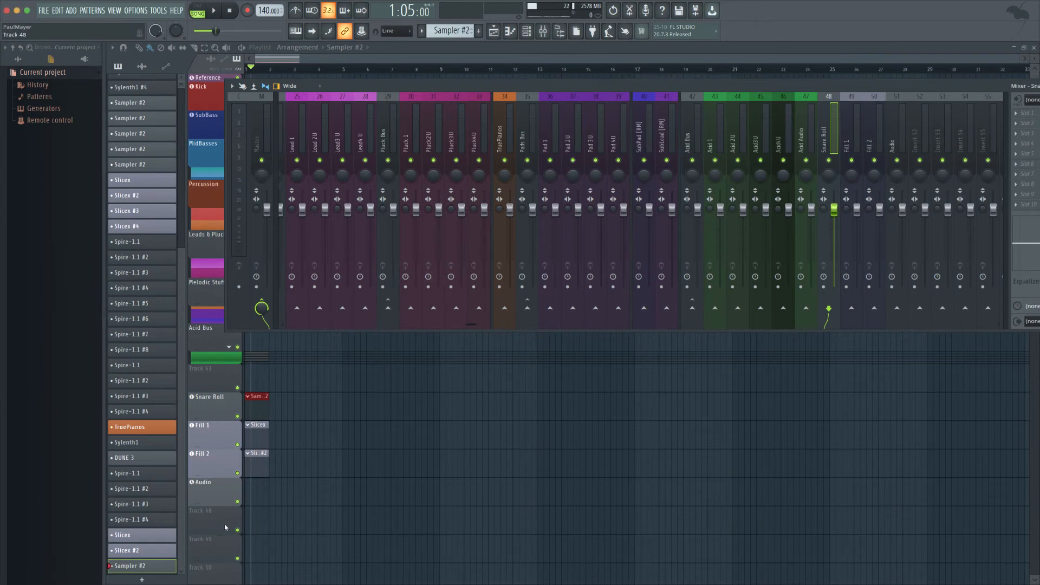
# Move an empty playlist track up between Snare Roll and Fill 1.
pyautogui.scroll(-1, 224, 567)
pyautogui.moveTo(225, 567); pyautogui.dragTo(224, 423)
# Name the empty track below Snare Roll as Snare Roll 2U and colour it dark red #762A28.
pyautogui.doubleClick(225, 421)
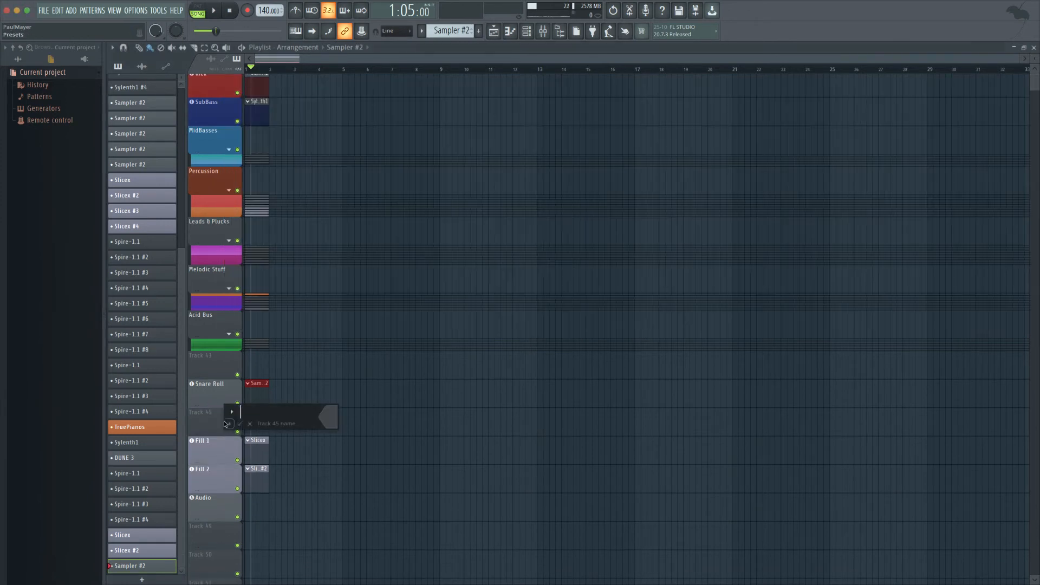
pyautogui.write('Snare Roll ')
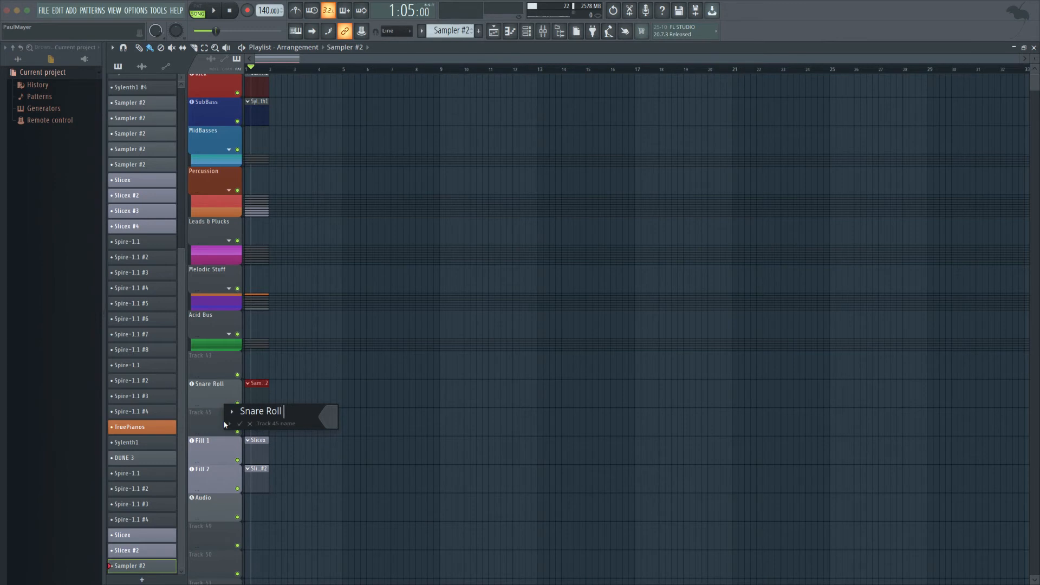
pyautogui.write('2U')
pyautogui.click(323, 420)
pyautogui.click(411, 374)
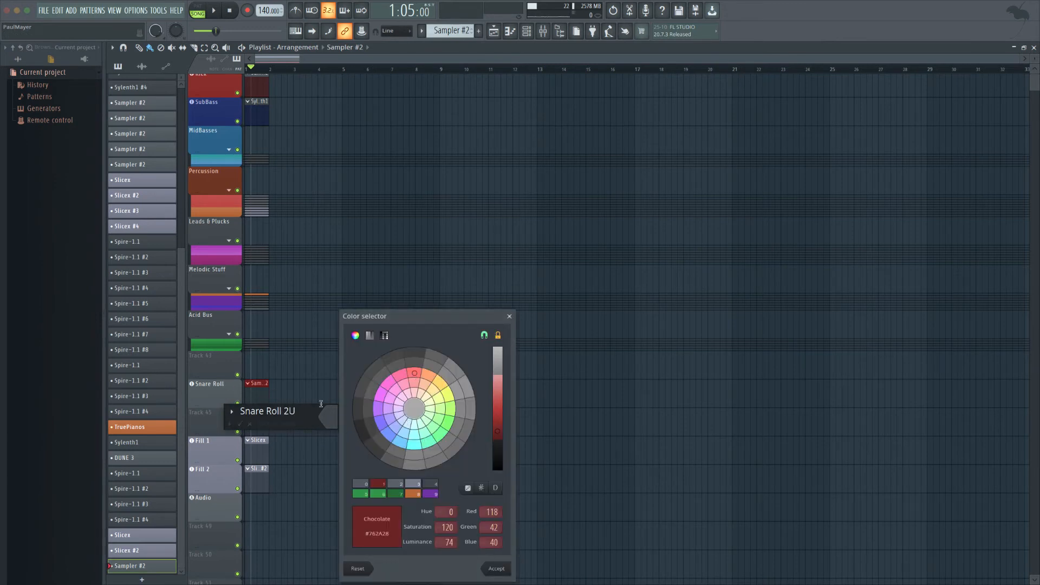
pyautogui.press('Return')
pyautogui.press('Return')
# Make the Snare Roll 2U playlist track an instrument track using Sampler.
pyautogui.rightClick(211, 418)
pyautogui.moveTo(250, 420)
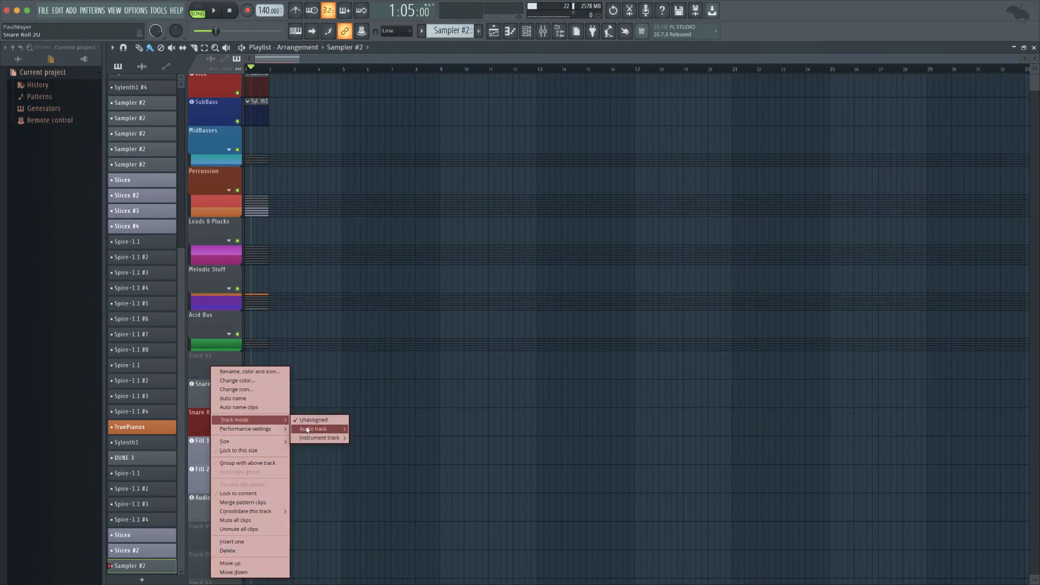
pyautogui.moveTo(324, 439)
pyautogui.moveTo(388, 439)
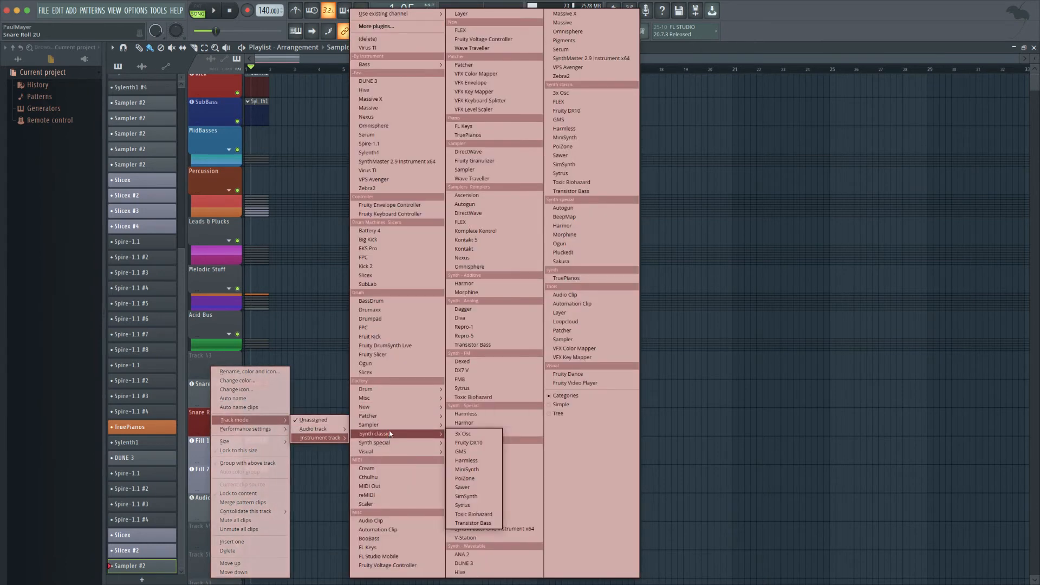
pyautogui.click(485, 442)
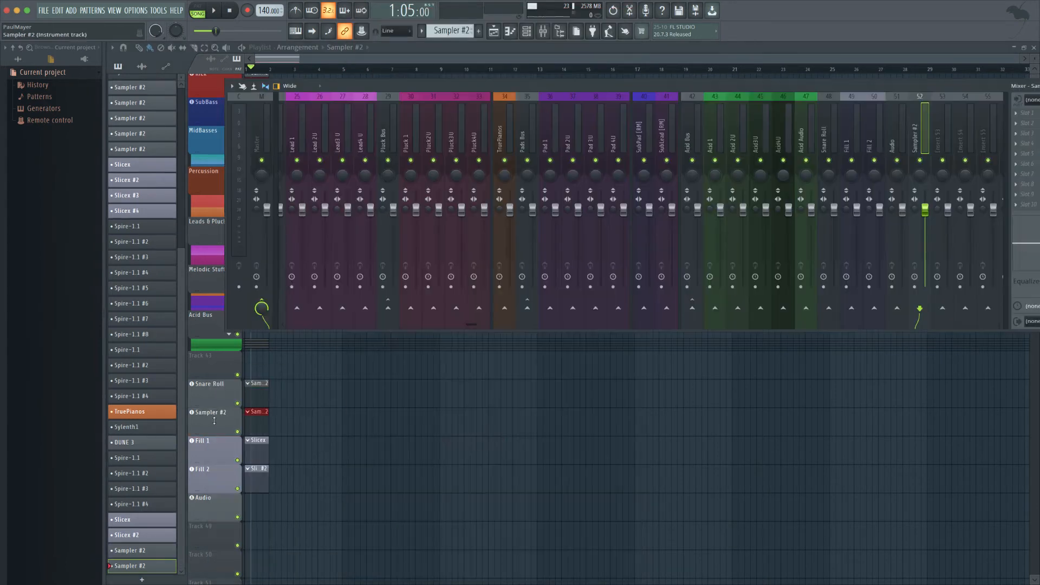
# Rename the Sampler #2 playlist track below Snare Roll as Snare Roll 2.
pyautogui.doubleClick(214, 412)
pyautogui.write('S')
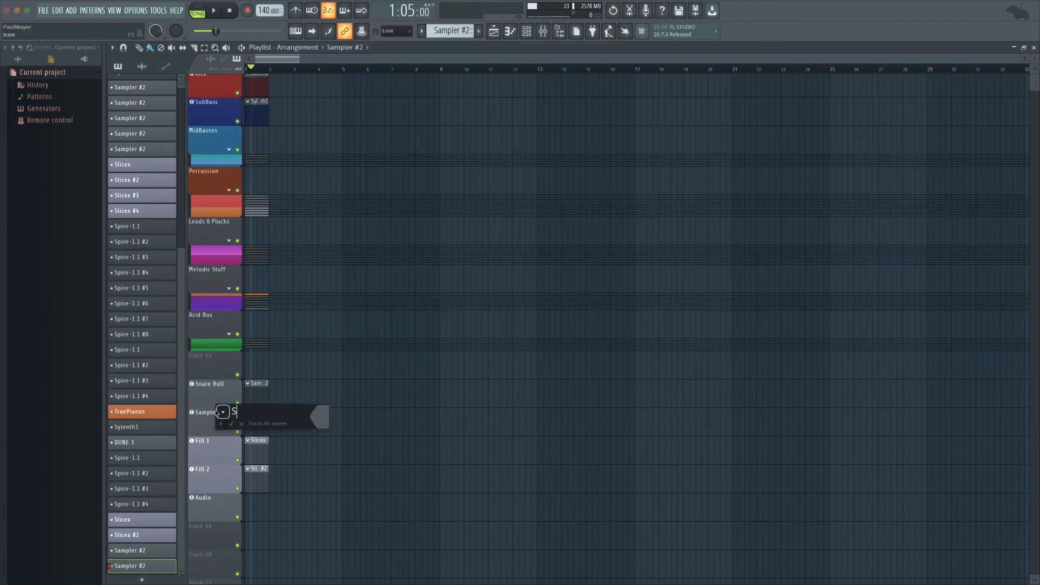
pyautogui.write('nare Roll 2')
pyautogui.press('Return')
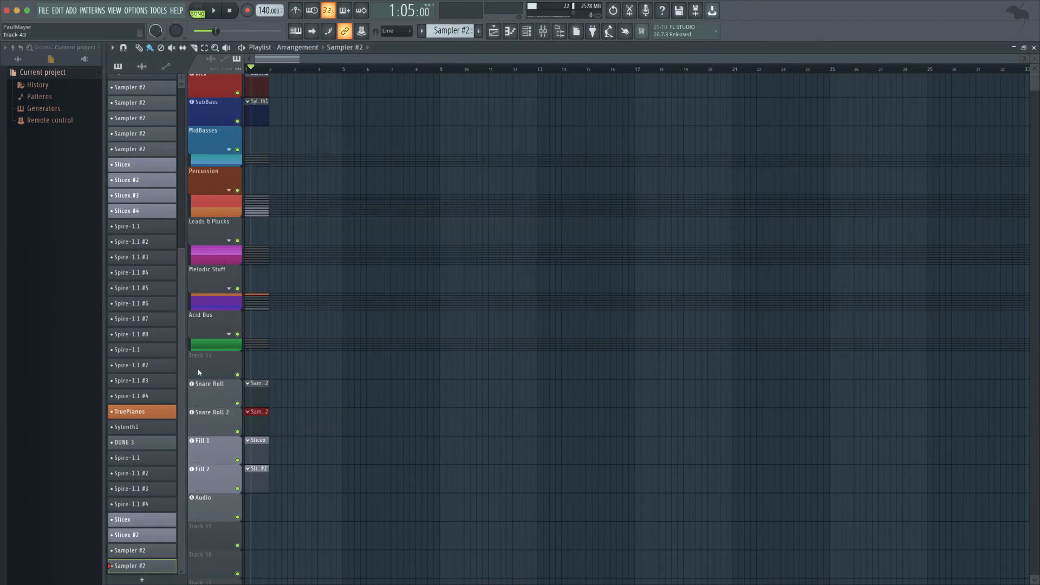
# Group the Snare Roll, Snare Roll 2, Fill 1, Fill 2 and Audio tracks under the empty Track 43.
pyautogui.scroll(-3, 230, 454)
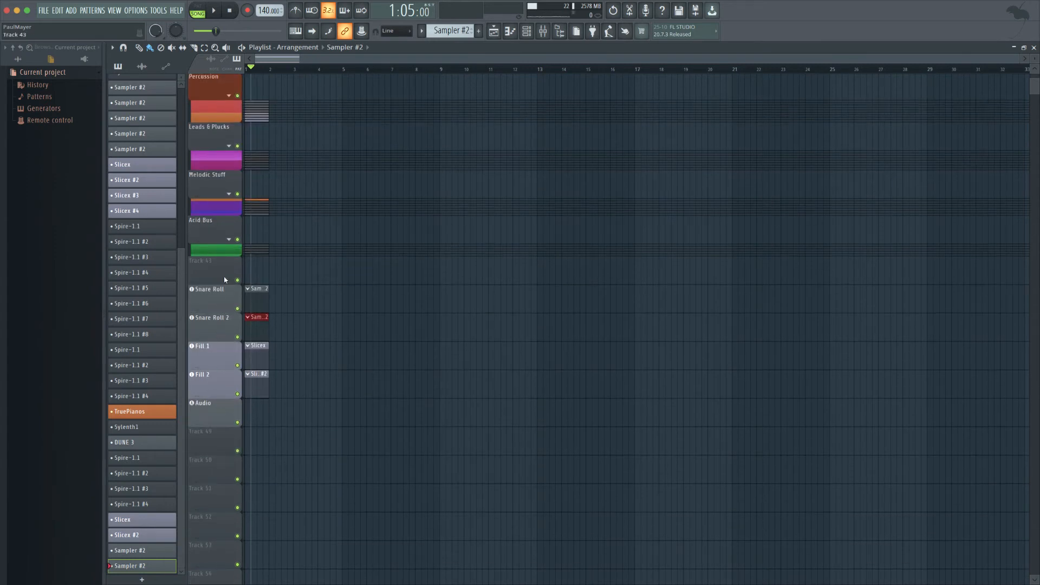
pyautogui.hotkey('shift', 'g')
pyautogui.hotkey('shift', 'g')
pyautogui.hotkey('shift', 'g')
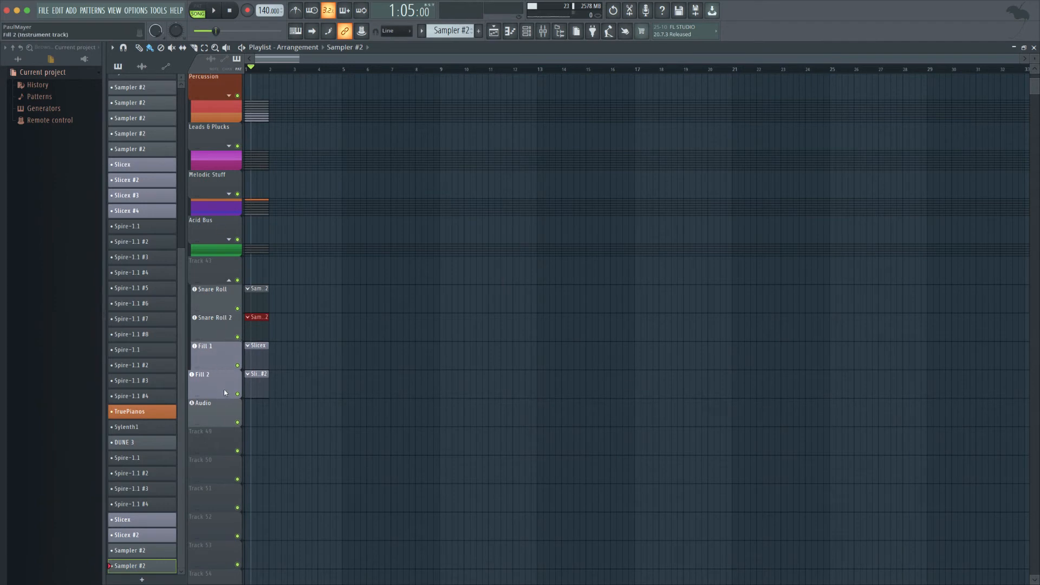
pyautogui.hotkey('shift', 'g')
pyautogui.hotkey('shift', 'g')
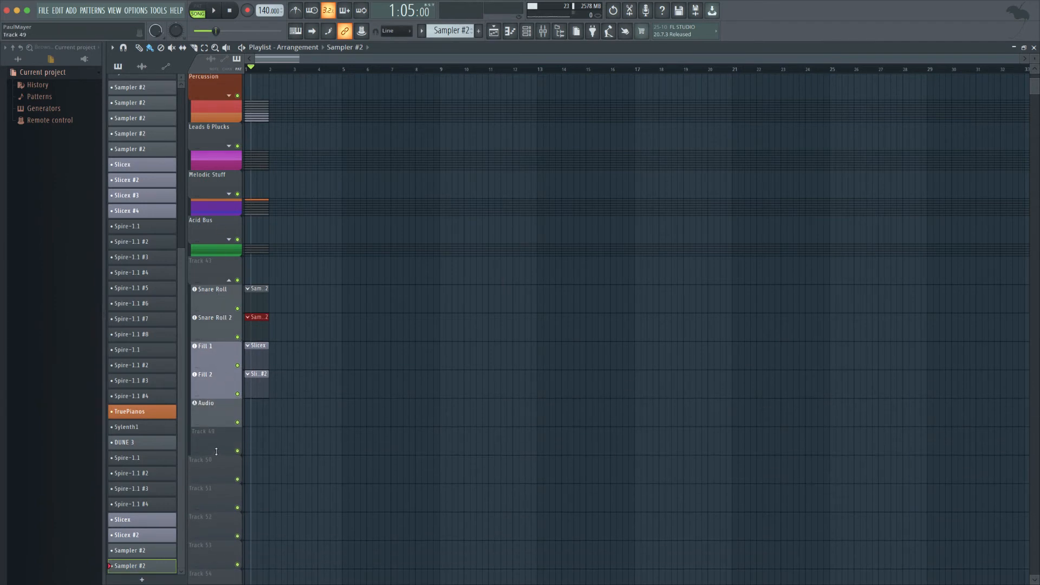
# Add an empty track between Snare Roll 2 and Fill 1 and make it an audio track on Insert 53.
pyautogui.scroll(3, 216, 447)
pyautogui.middleClick(216, 358)
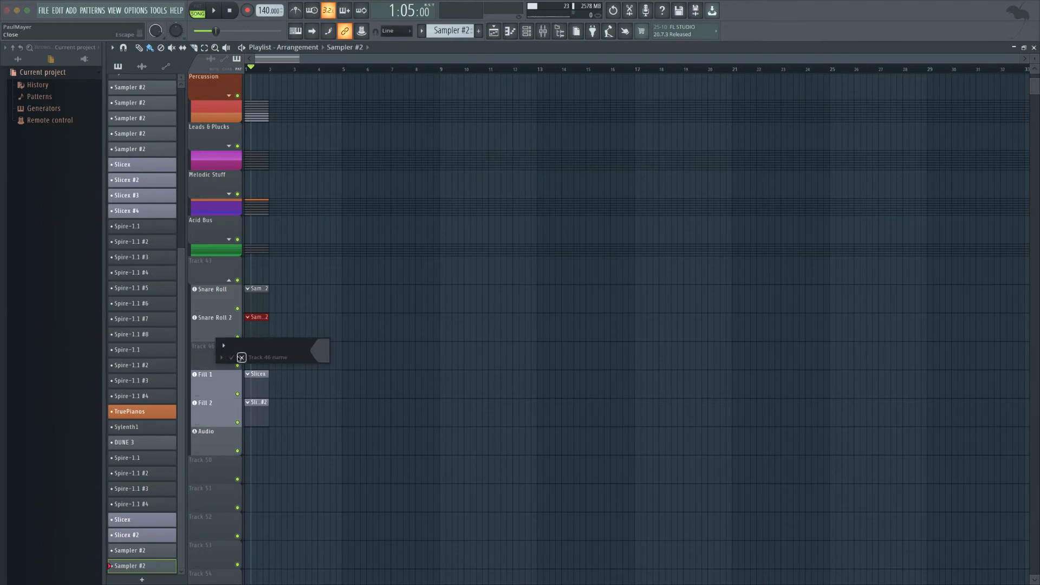
pyautogui.click(242, 357)
pyautogui.rightClick(227, 343)
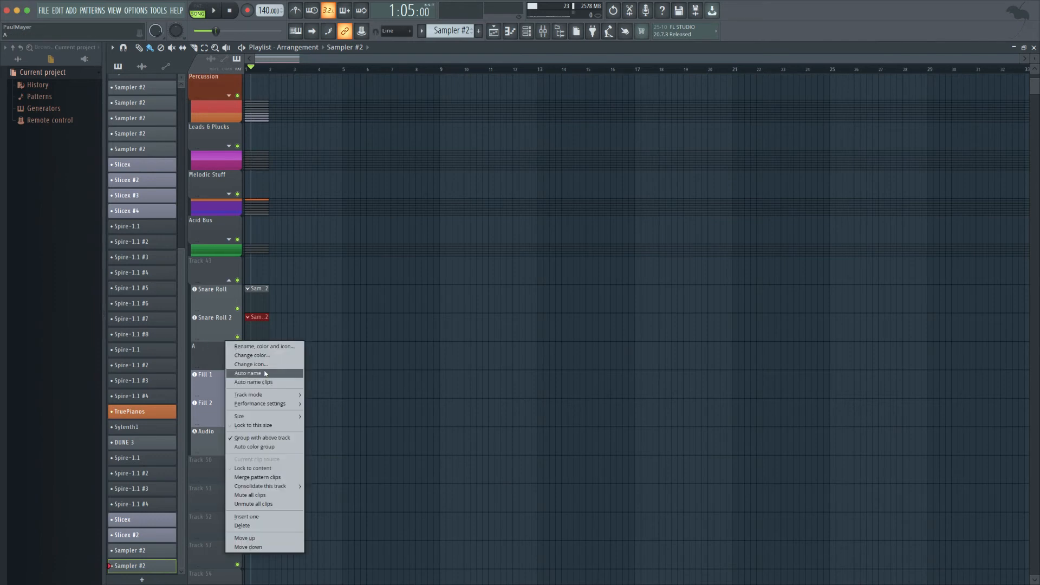
pyautogui.moveTo(272, 392)
pyautogui.moveTo(340, 406)
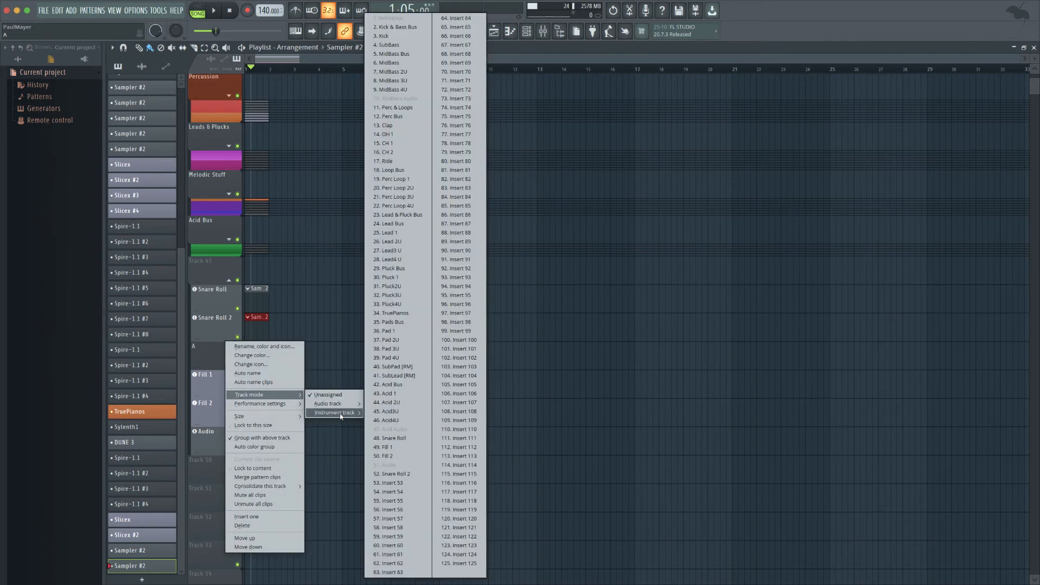
pyautogui.click(398, 484)
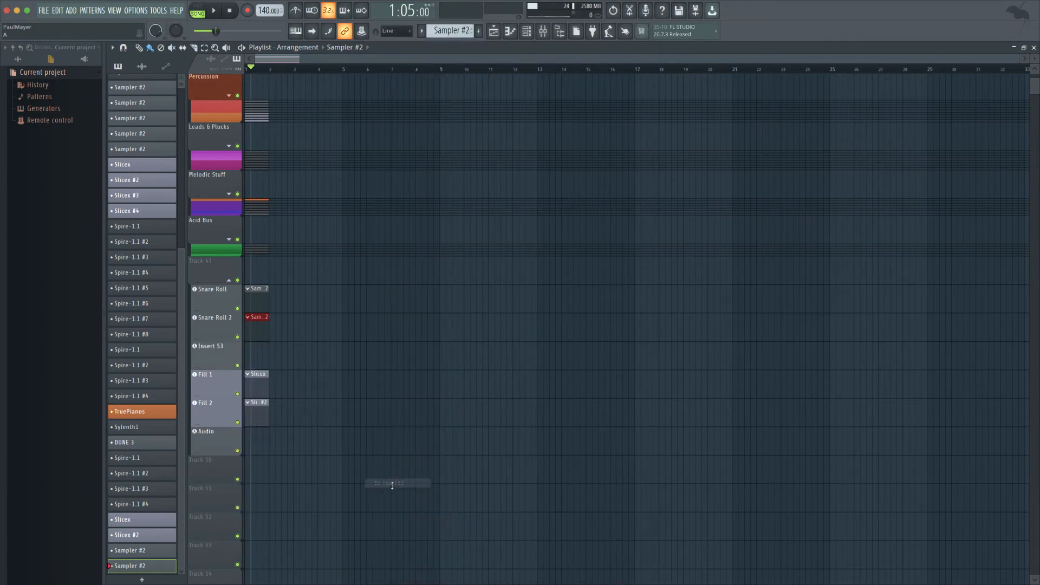
# Rename the new Insert 53 audio track as Snare Roll Audio.
pyautogui.doubleClick(200, 362)
pyautogui.write('Snare Roll Audio')
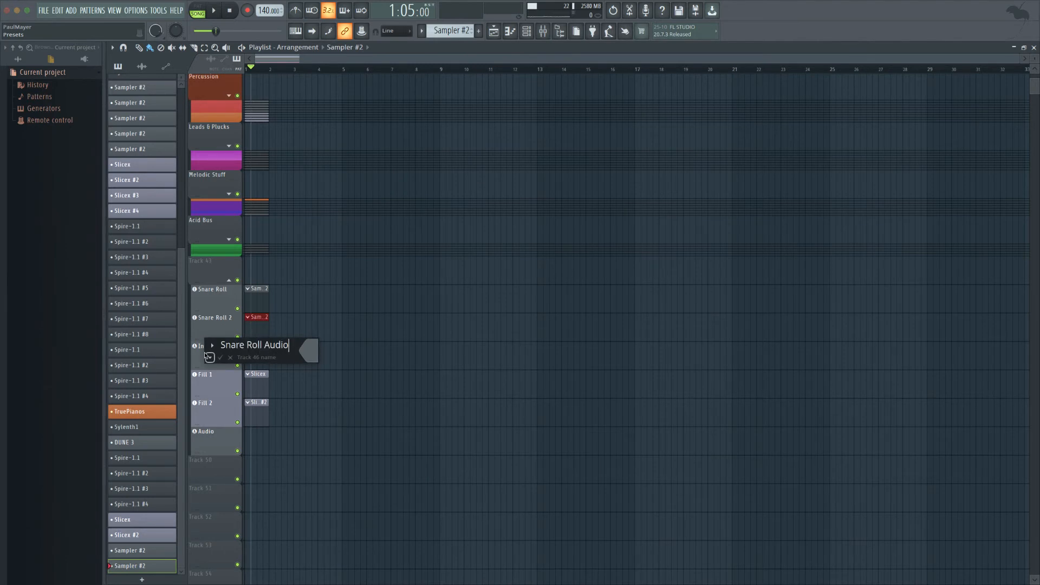
pyautogui.press('Return')
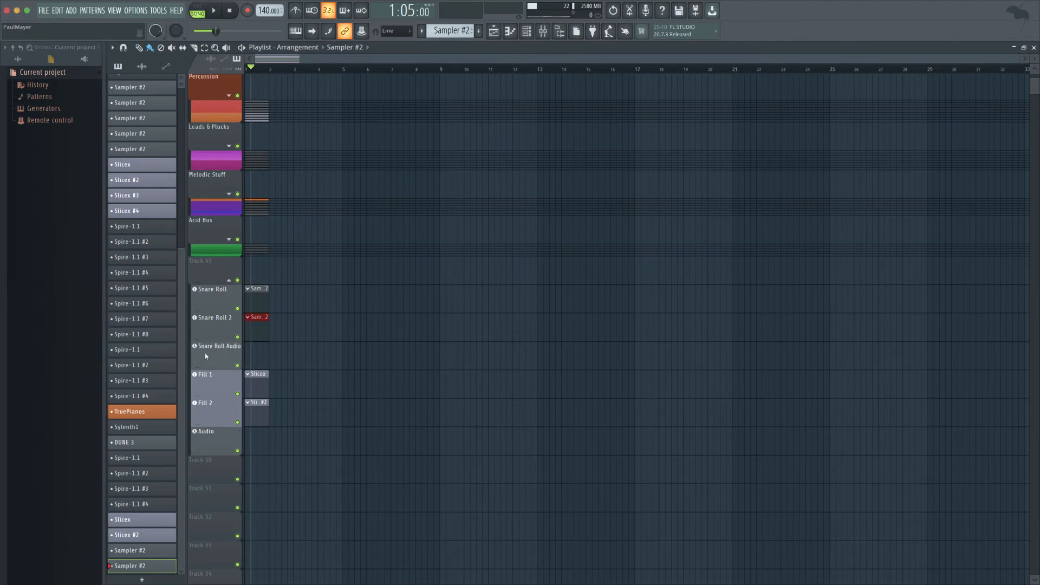
# In the mixer, move an empty track before Snare Roll and place Snare Roll 2 and Snare Roll Audio directly after Snare Roll.
pyautogui.press('F9')
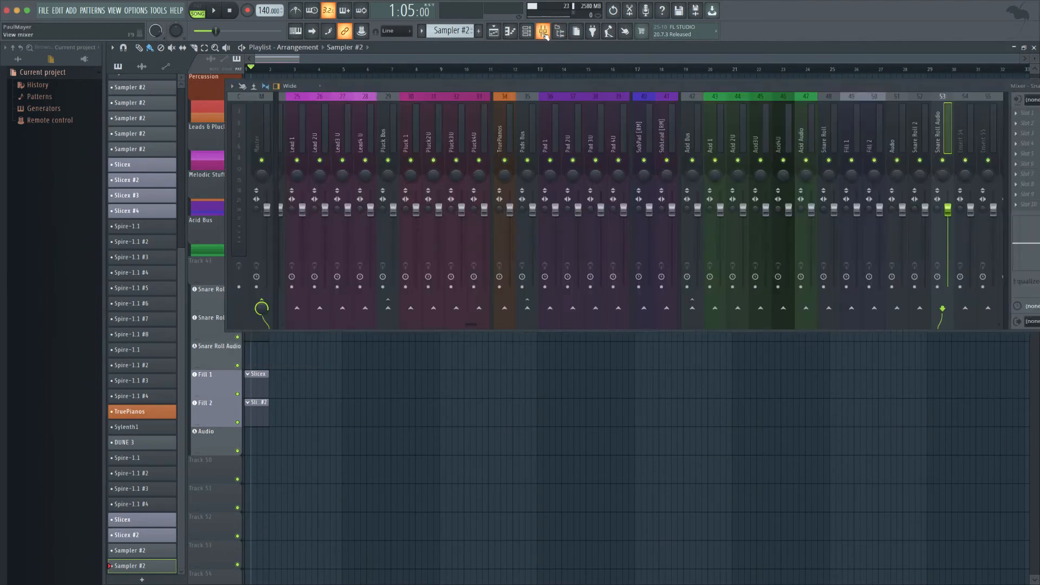
pyautogui.moveTo(869, 135); pyautogui.dragTo(736, 134)
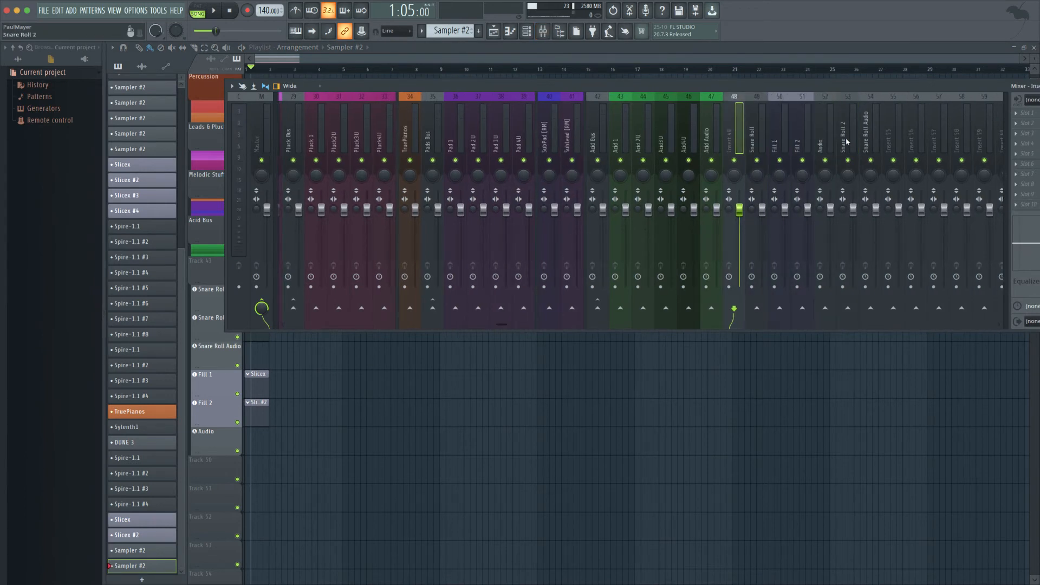
pyautogui.moveTo(847, 142); pyautogui.dragTo(781, 140)
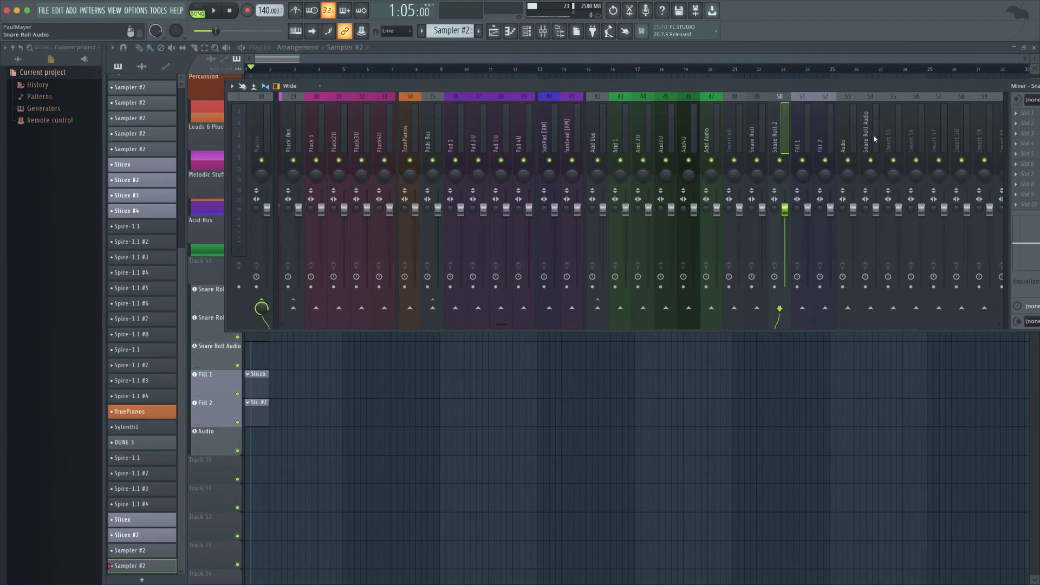
pyautogui.moveTo(866, 135); pyautogui.dragTo(799, 136)
# Name the empty mixer track before Snare Roll as Snare Roll Bus.
pyautogui.doubleClick(731, 140)
pyautogui.write('Sanr')
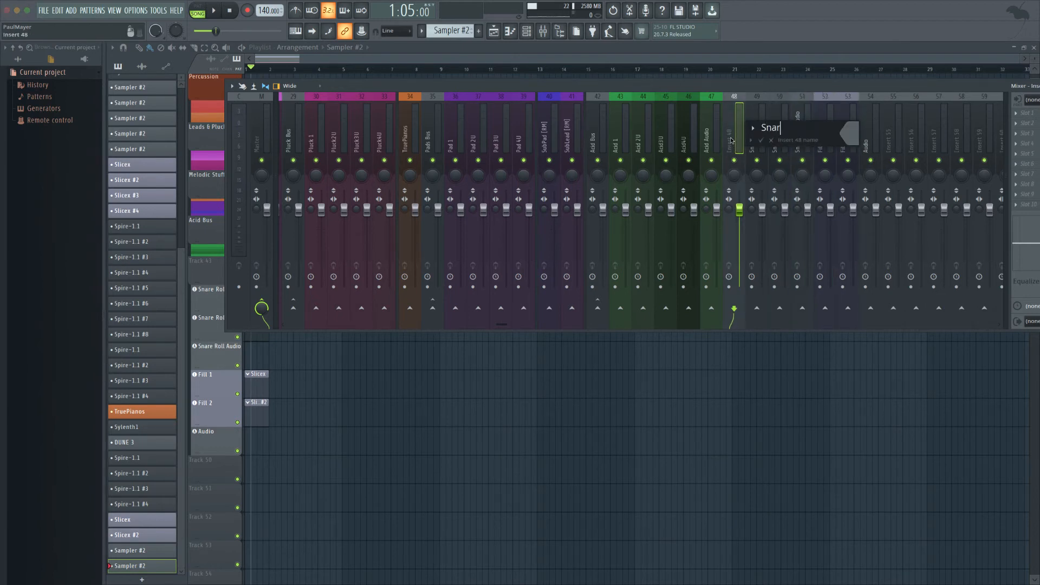
pyautogui.write('e Roll Bus')
pyautogui.press('Return')
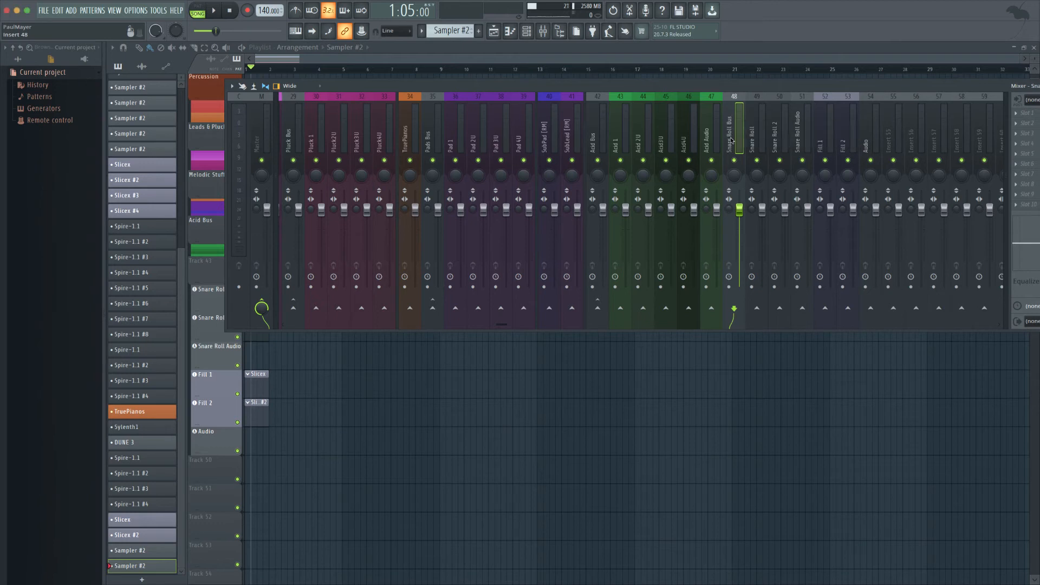
# Move an empty mixer track in front of Fill 1 and name it Fill Bus.
pyautogui.moveTo(894, 141); pyautogui.dragTo(826, 142)
pyautogui.doubleClick(826, 142)
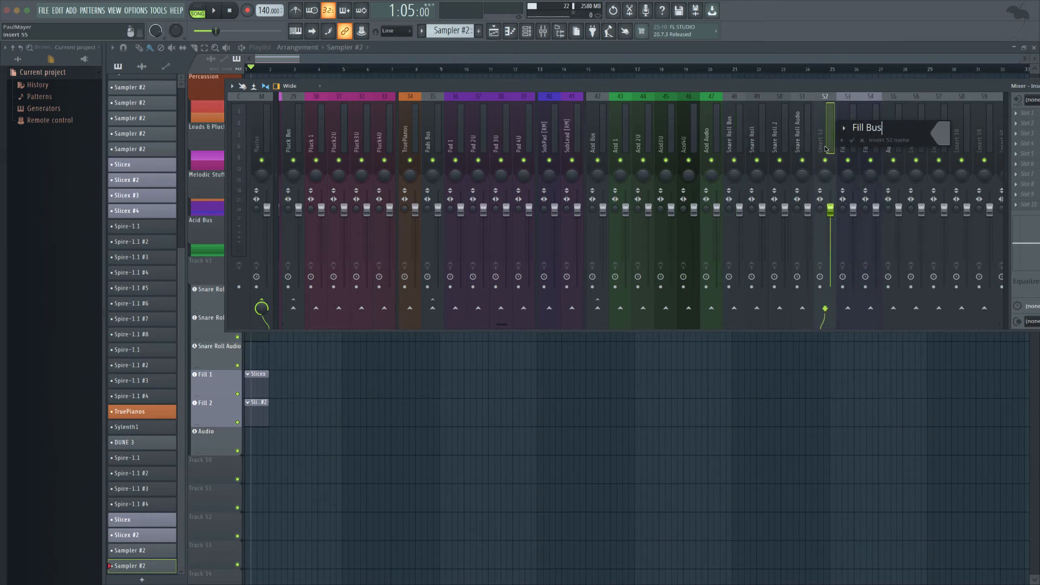
pyautogui.press('Return')
# Route the Fill 1, Fill 2 and Audio mixer tracks only to Fill Bus.
pyautogui.click(849, 135)
pyautogui.keyDown('ctrl'); pyautogui.click(871, 136); pyautogui.keyUp('ctrl')
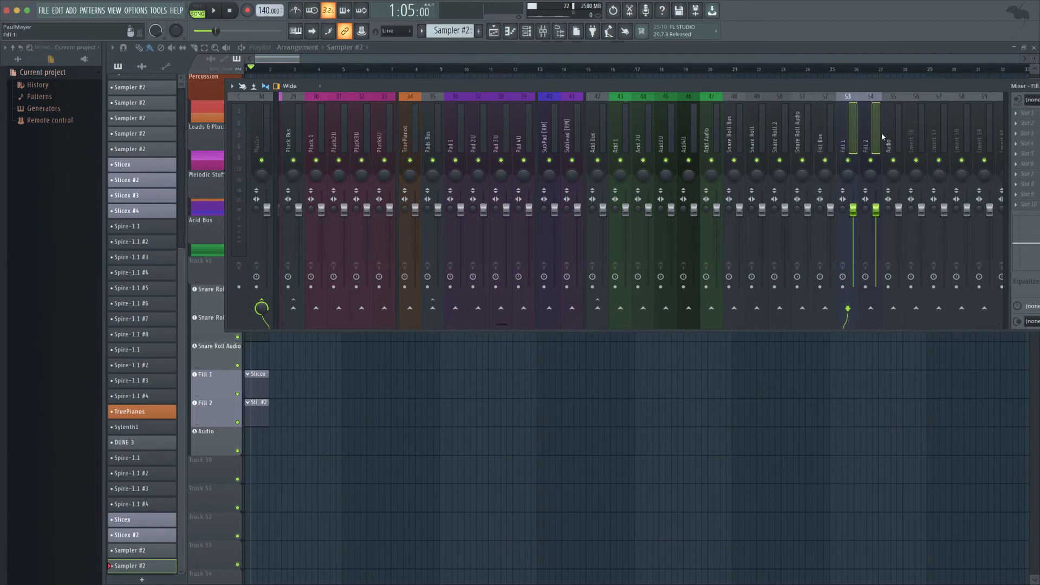
pyautogui.keyDown('ctrl'); pyautogui.click(894, 135); pyautogui.keyUp('ctrl')
pyautogui.rightClick(818, 312)
pyautogui.click(840, 318)
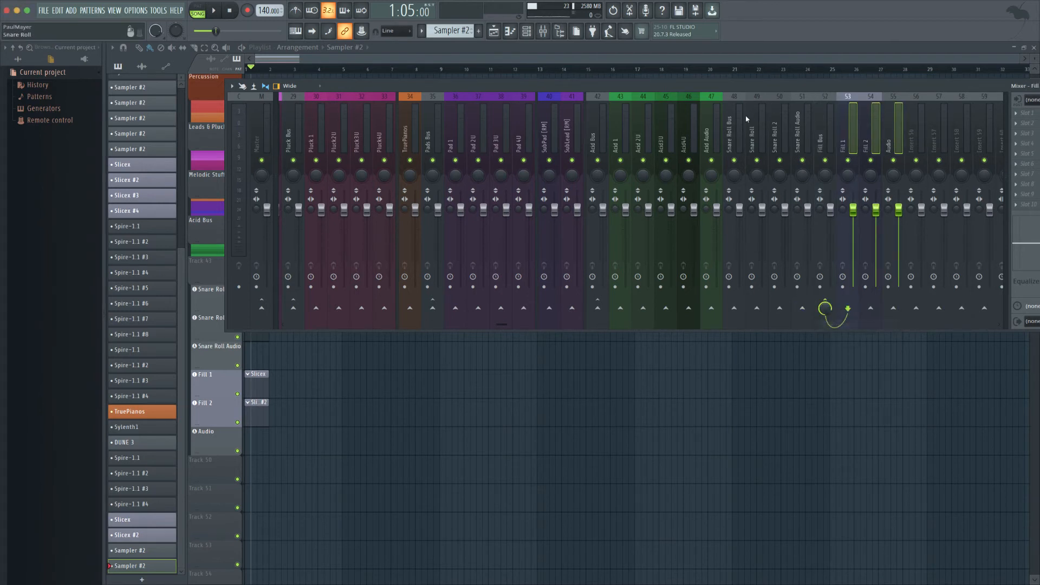
# Route the Snare Roll, Snare Roll 2 and Snare Roll Audio mixer tracks only to Snare Roll Bus.
pyautogui.click(762, 140)
pyautogui.click(774, 140)
pyautogui.click(798, 140)
pyautogui.keyDown('ctrl'); pyautogui.click(775, 140); pyautogui.keyUp('ctrl')
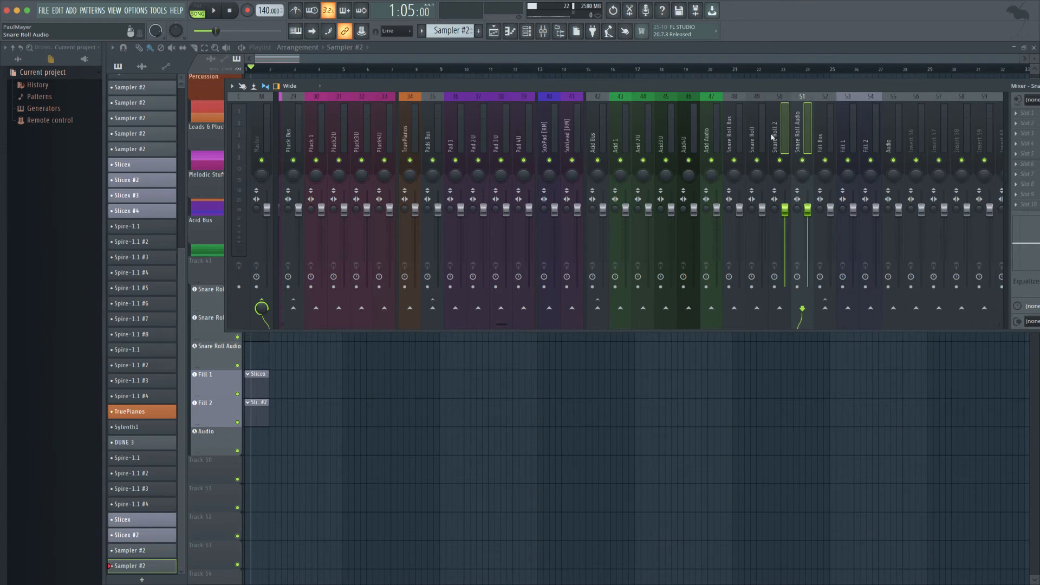
pyautogui.keyDown('ctrl'); pyautogui.click(752, 139); pyautogui.keyUp('ctrl')
pyautogui.rightClick(734, 309)
pyautogui.click(756, 314)
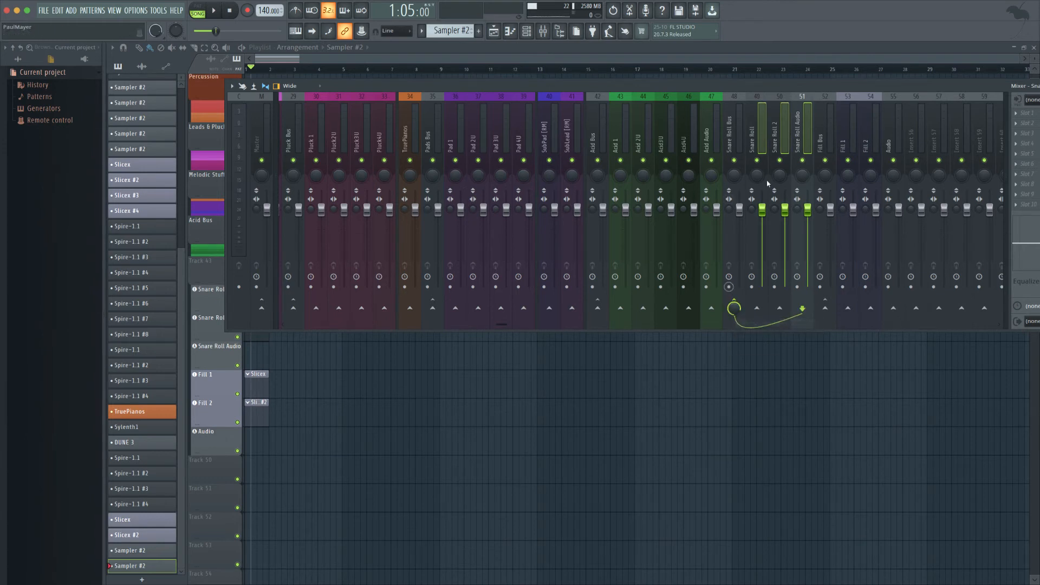
pyautogui.click(759, 146)
# Apply a colour gradient starting with orange-red to the Fill 1 and Fill 2 channels in the channel rack.
pyautogui.click(527, 31)
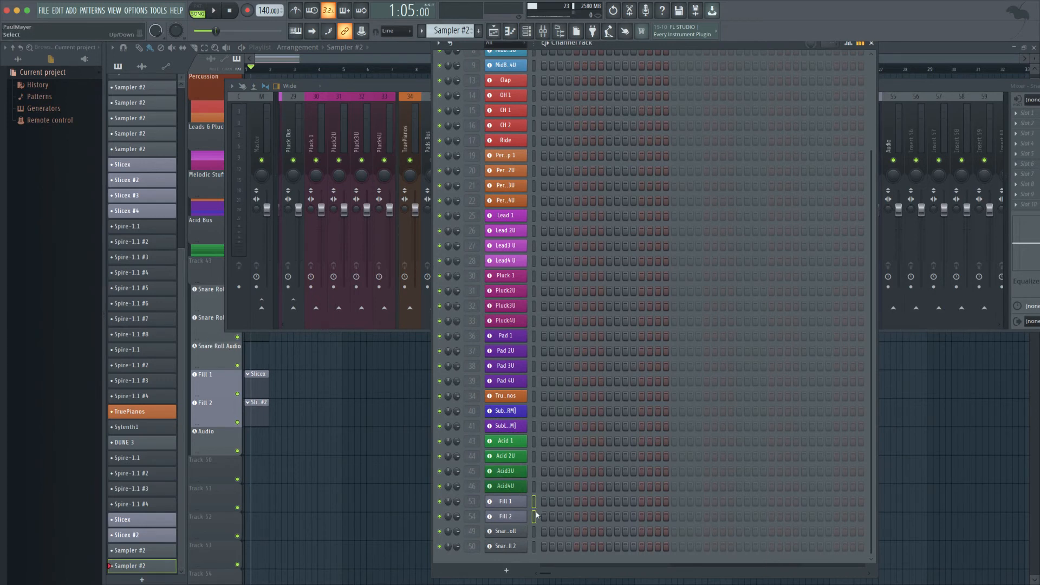
pyautogui.click(438, 44)
pyautogui.moveTo(460, 132)
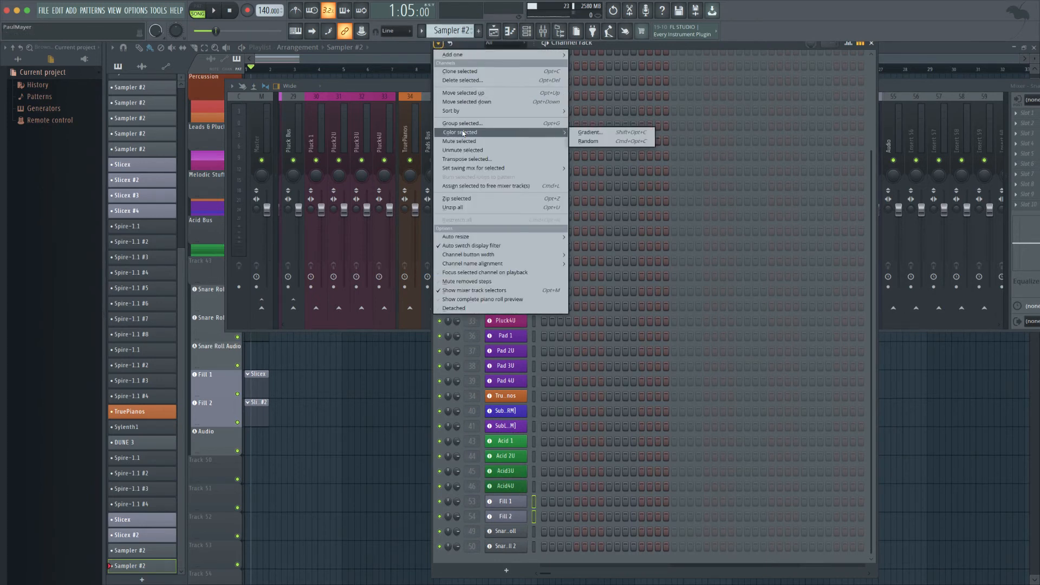
pyautogui.click(591, 133)
pyautogui.click(782, 165)
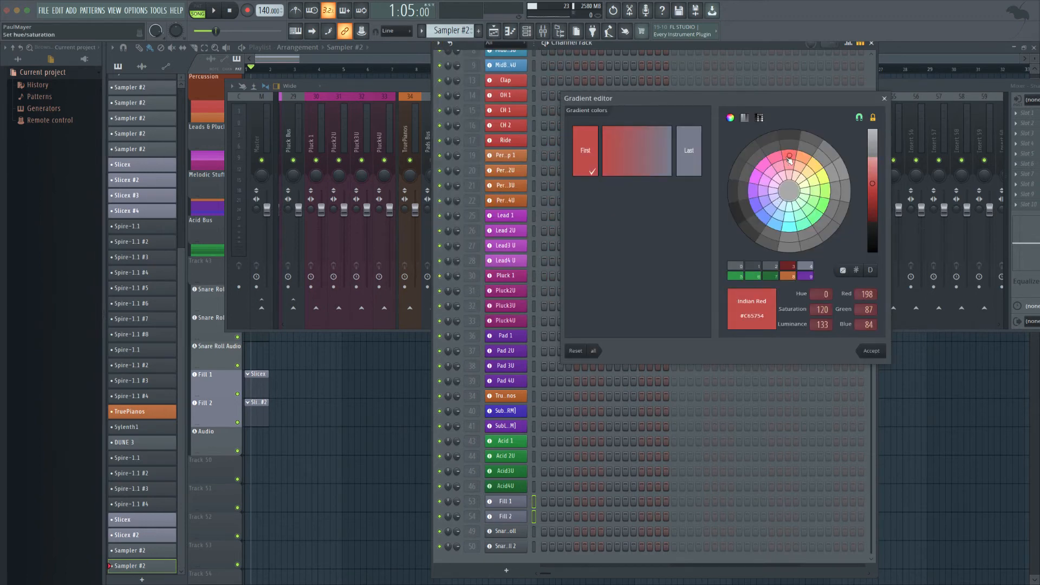
pyautogui.click(789, 165)
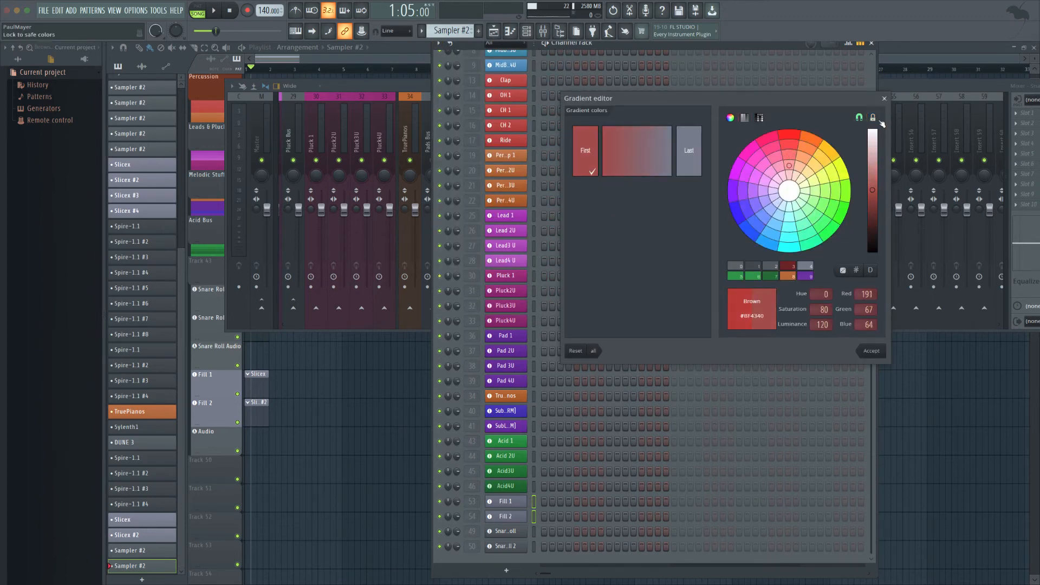
pyautogui.click(882, 124)
pyautogui.click(796, 161)
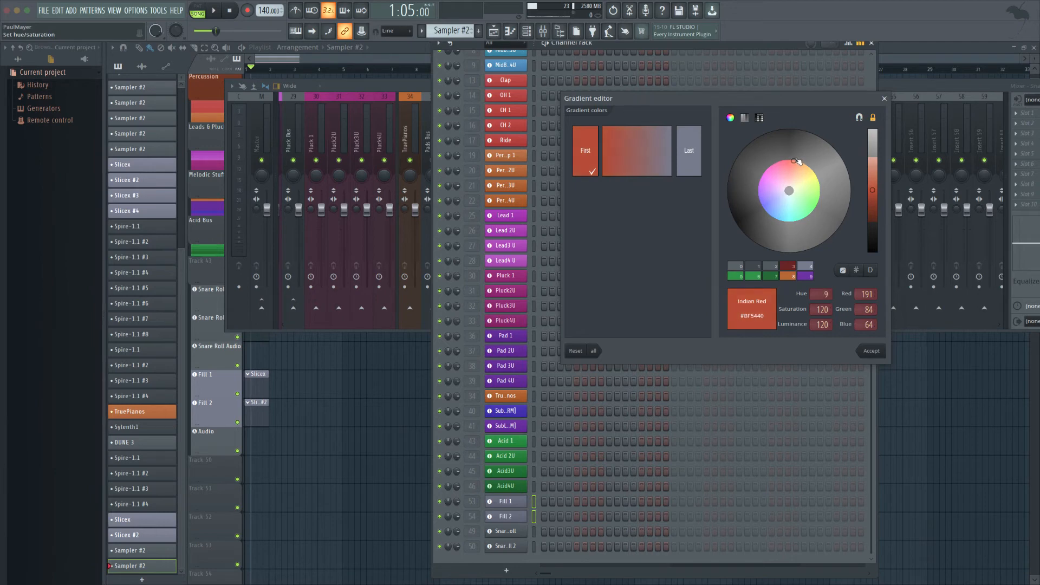
pyautogui.press('Return')
# Colour the Fill 2 channel the same orange-red as Fill 1.
pyautogui.press('F2')
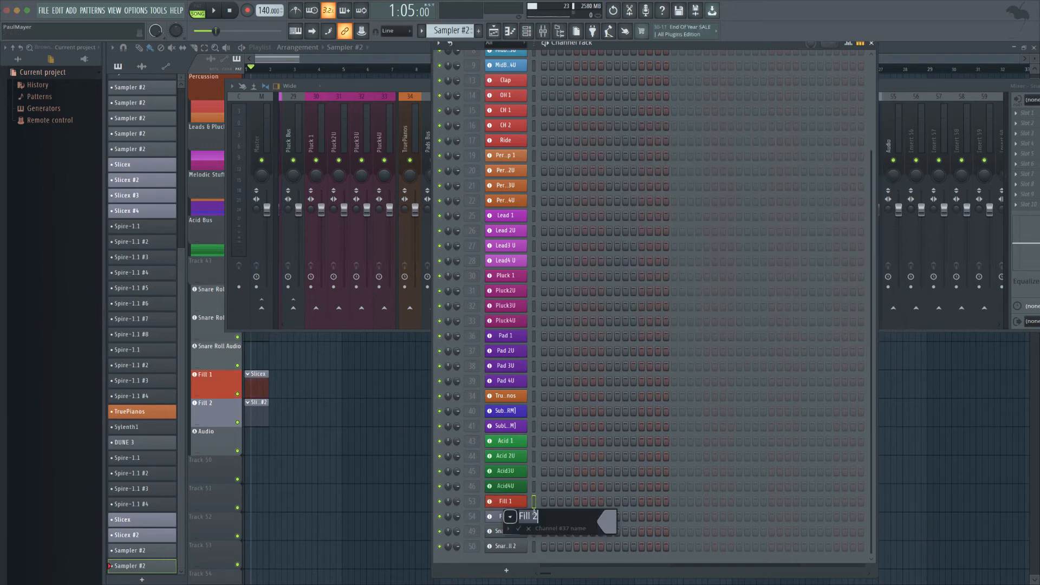
pyautogui.click(511, 516)
pyautogui.click(512, 518)
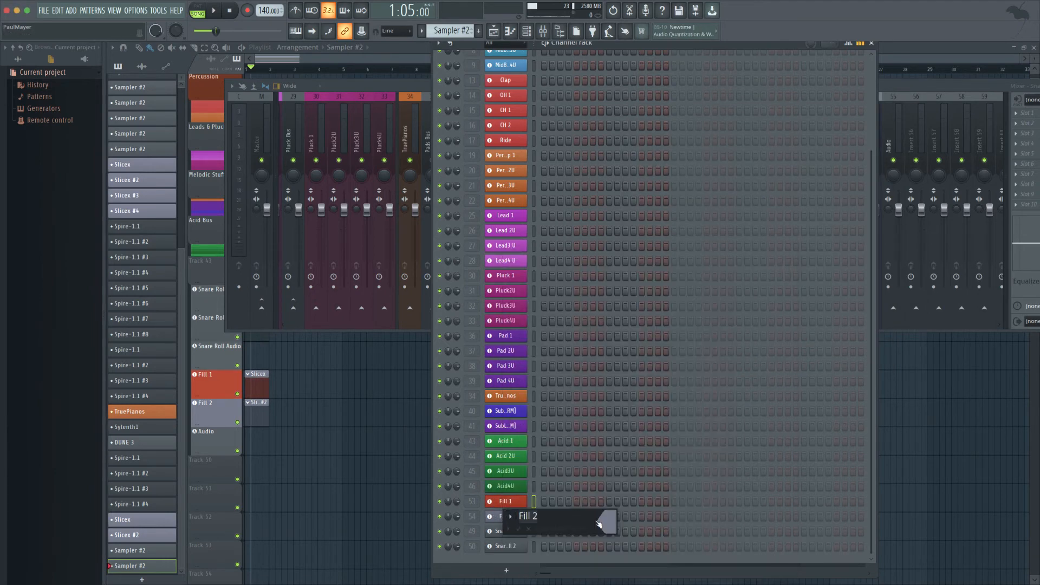
pyautogui.click(599, 524)
pyautogui.click(640, 484)
pyautogui.press('Return')
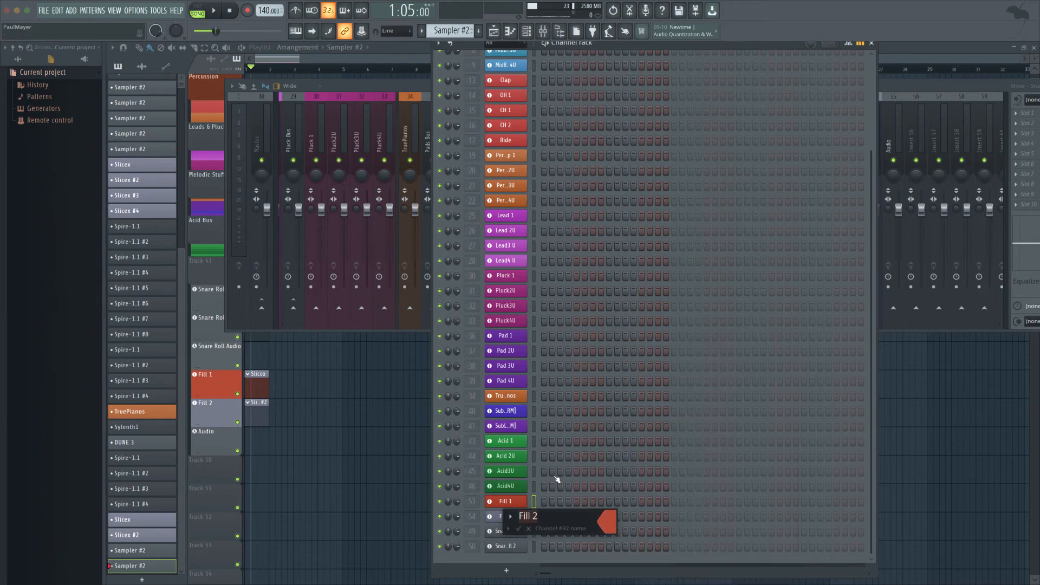
pyautogui.press('Return')
# Colour the Audio playlist track below Fill 2 in the same orange-red as the fills.
pyautogui.middleClick(224, 435)
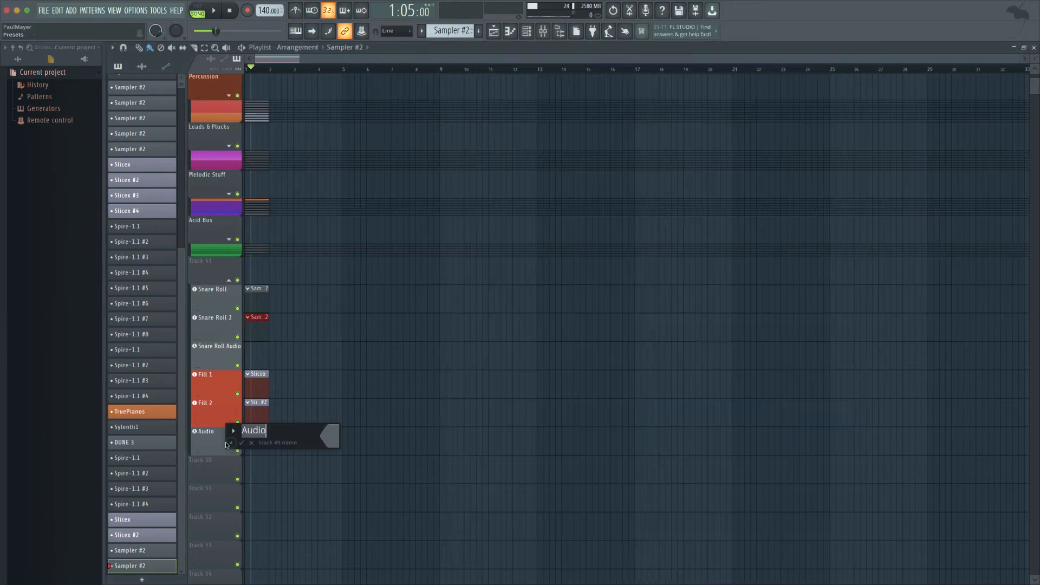
pyautogui.click(332, 436)
pyautogui.click(364, 485)
pyautogui.press('Return')
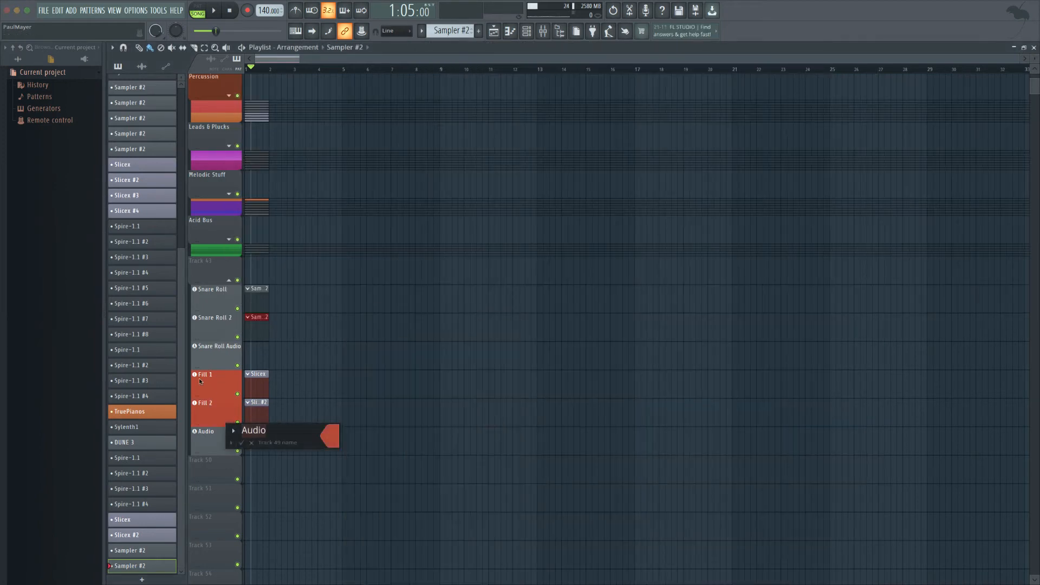
pyautogui.press('Return')
# Colour the Snare Roll playlist track dark red.
pyautogui.middleClick(215, 297)
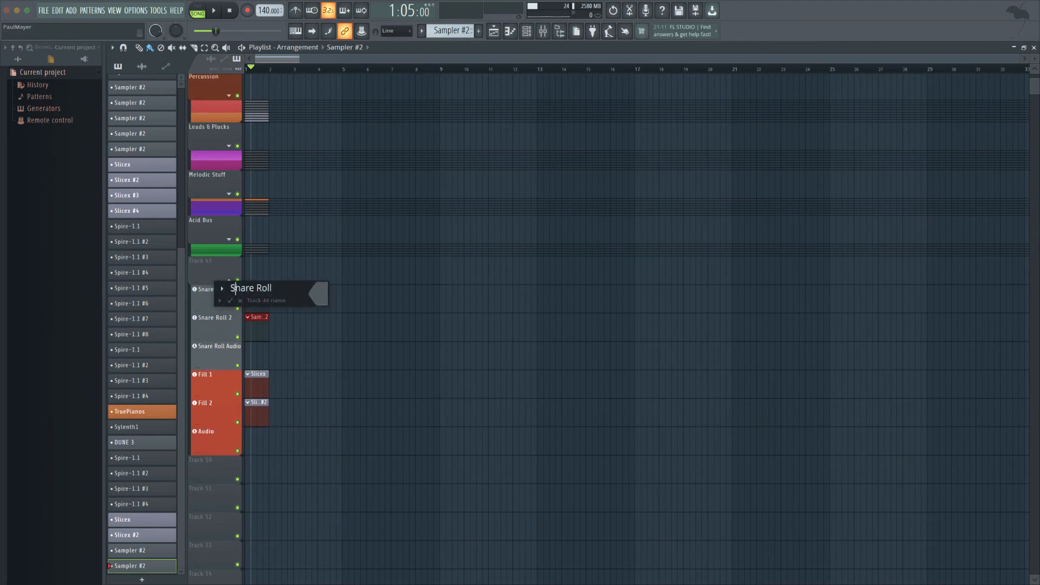
pyautogui.click(192, 282)
pyautogui.click(226, 253)
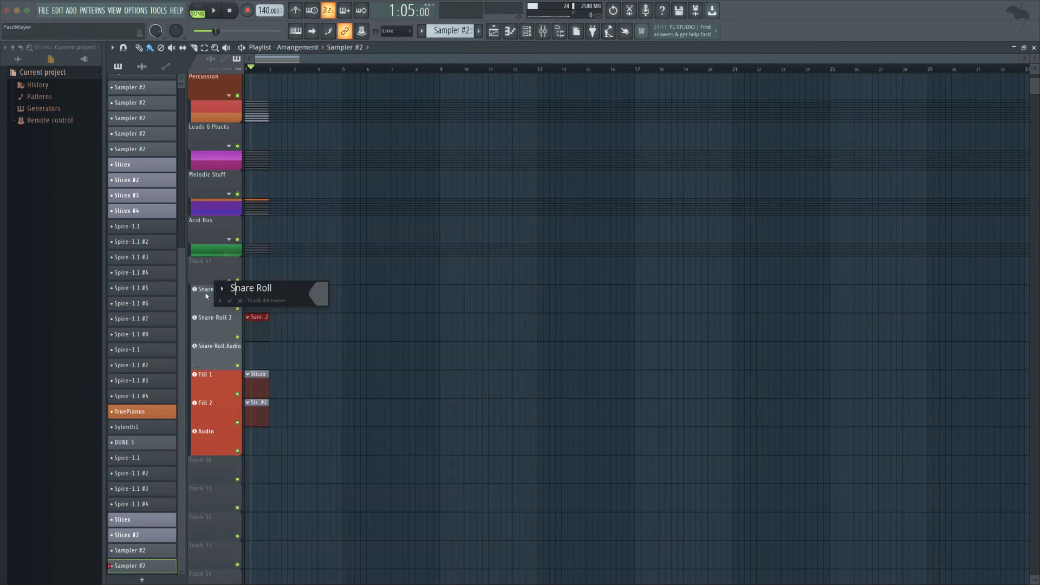
pyautogui.click(318, 294)
pyautogui.click(474, 307)
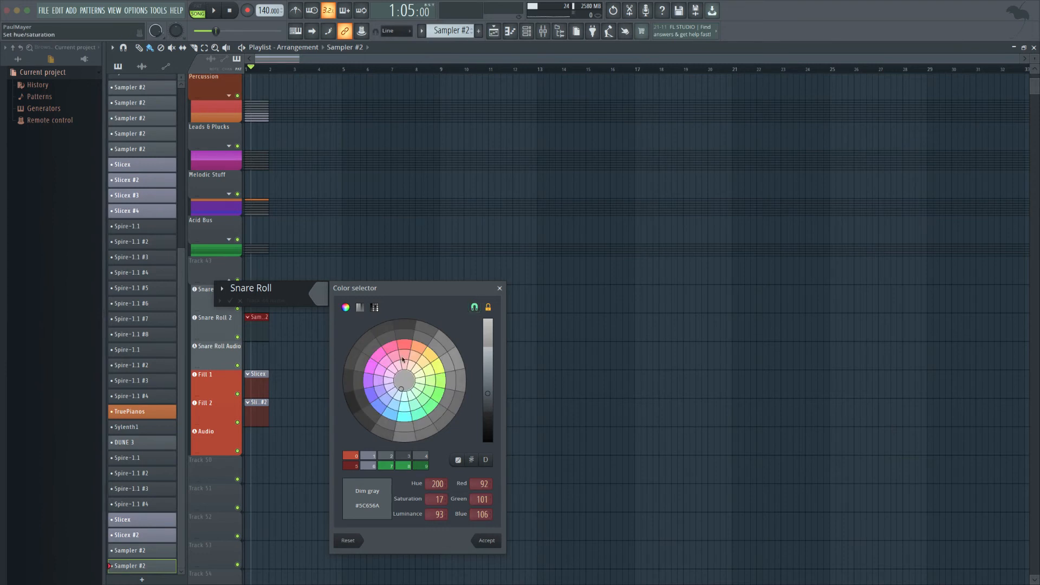
pyautogui.click(404, 360)
pyautogui.press('Return')
# Colour the Snare Roll 2 playlist track muted red and recolour Snare Roll to the matching sienna #844442.
pyautogui.middleClick(225, 332)
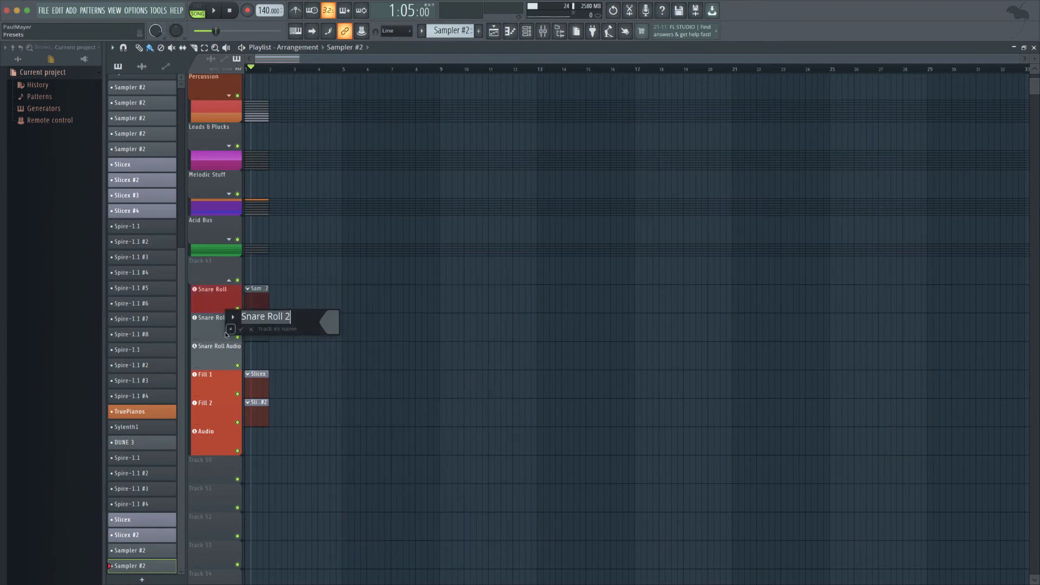
pyautogui.click(328, 323)
pyautogui.press('Return')
pyautogui.press('Return')
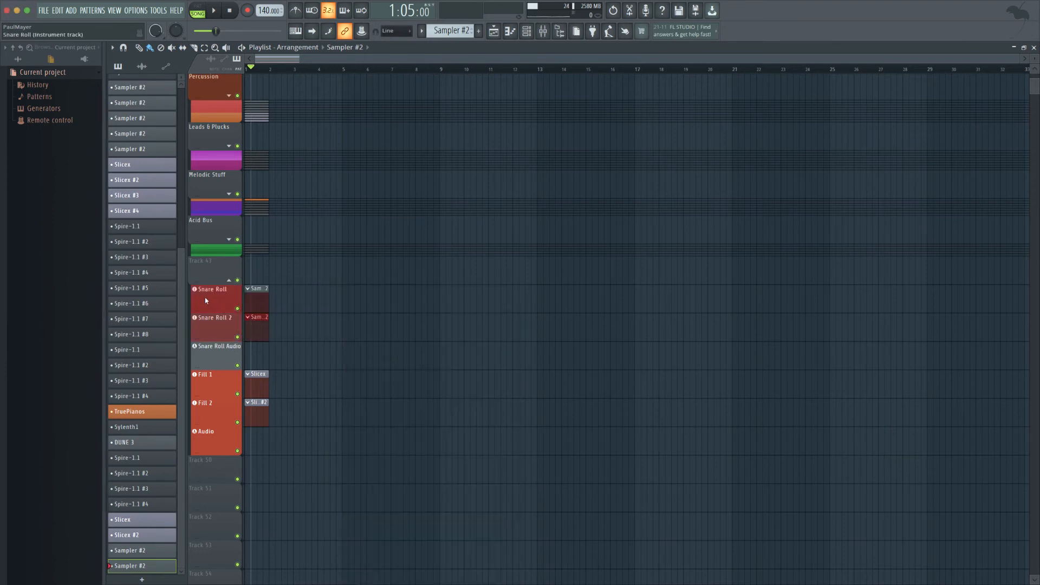
pyautogui.middleClick(204, 300)
pyautogui.click(314, 300)
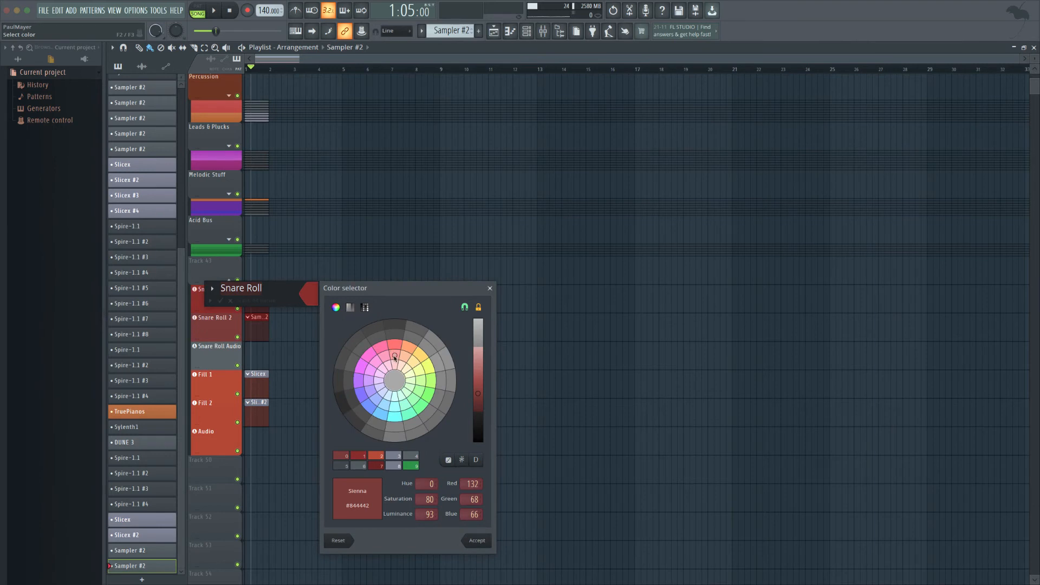
# Colour the Snare Roll Audio playlist track in the same muted red as the other snare roll tracks.
pyautogui.middleClick(228, 349)
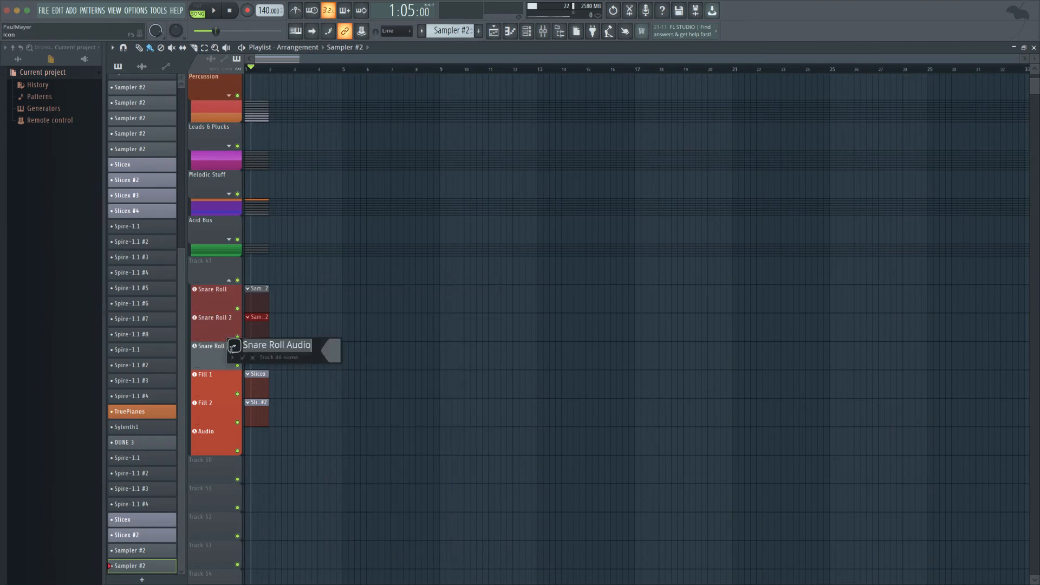
pyautogui.click(332, 353)
pyautogui.click(417, 385)
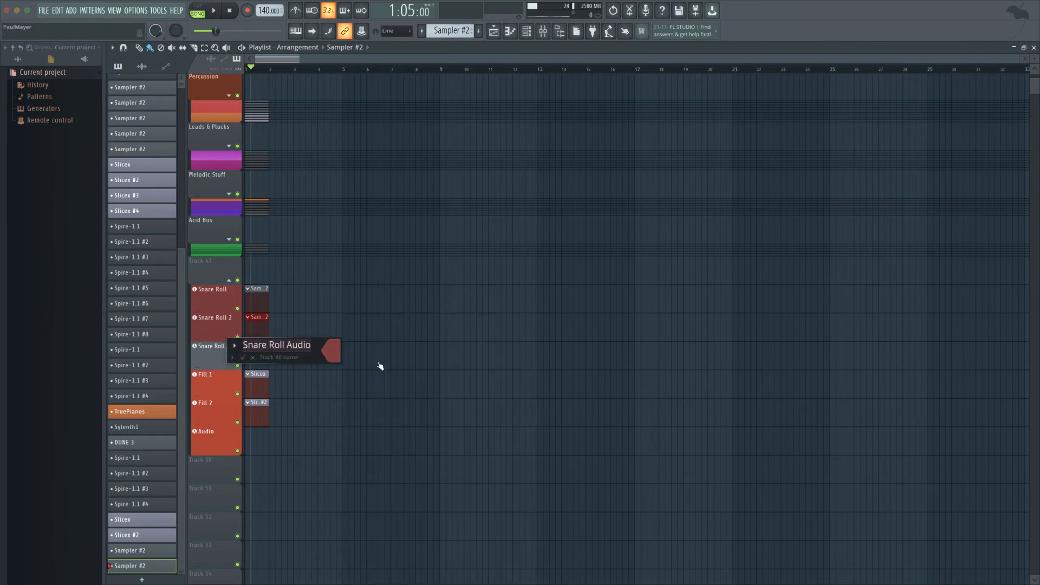
pyautogui.press('Return')
# Rename the Audio playlist track below Fill 2 as Fill Audio.
pyautogui.middleClick(222, 437)
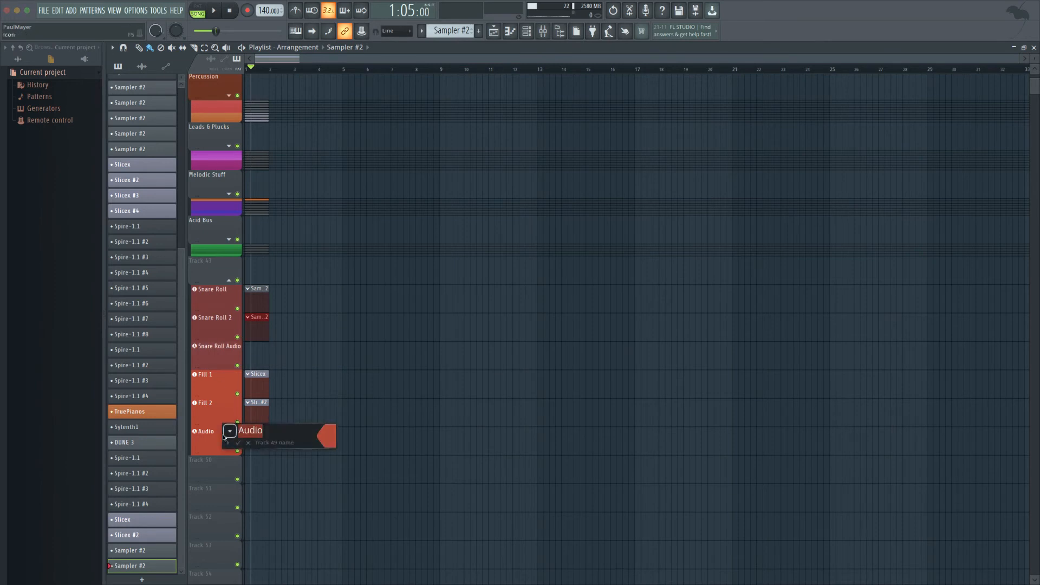
pyautogui.write('Fill Audio')
pyautogui.press('Return')
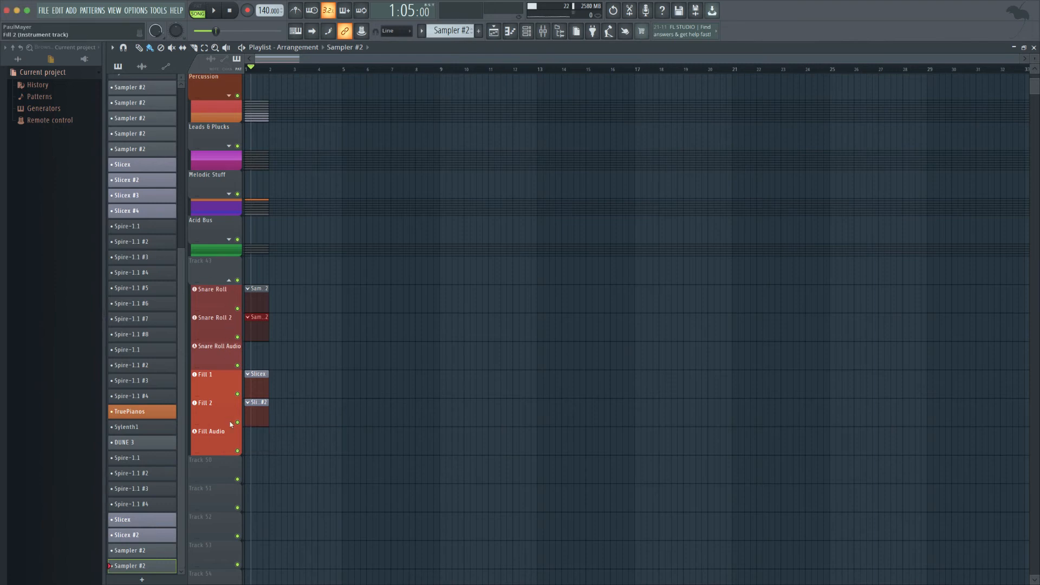
# Collapse the snare roll and fill track group and name its parent track Fills & Rolls.
pyautogui.click(229, 280)
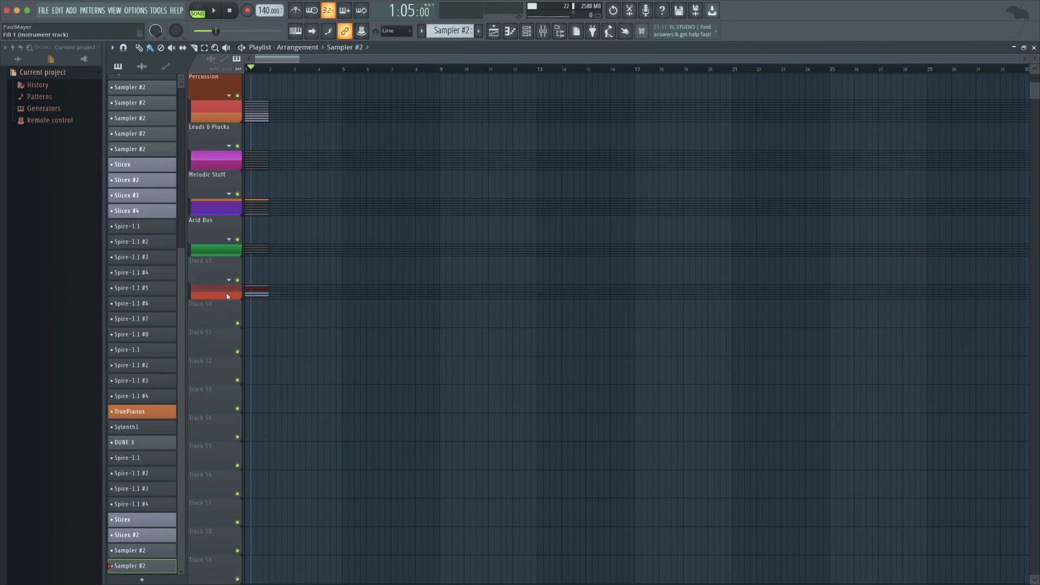
pyautogui.scroll(3, 232, 304)
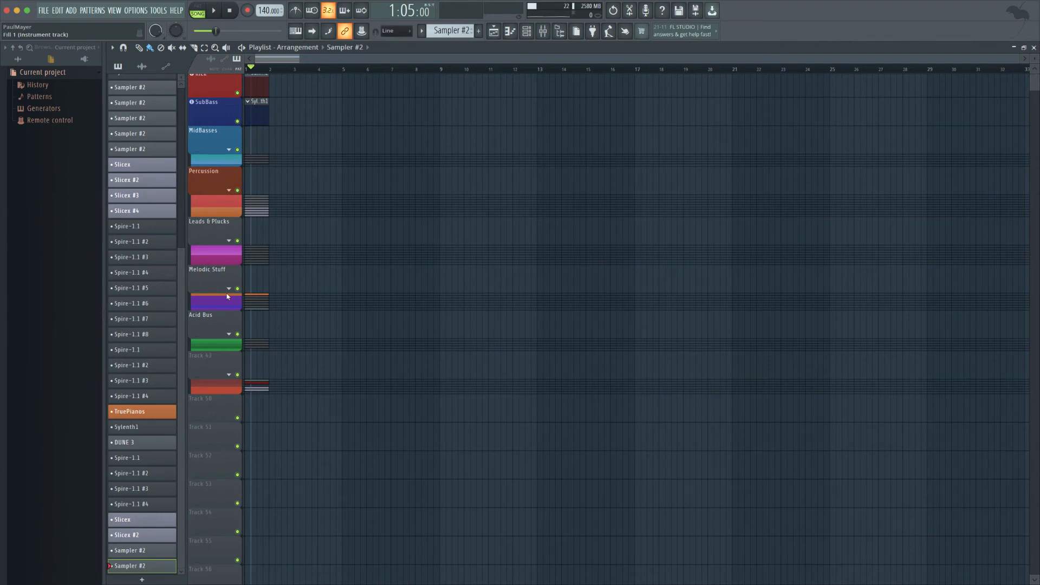
pyautogui.doubleClick(204, 374)
pyautogui.write('Fills & Ro')
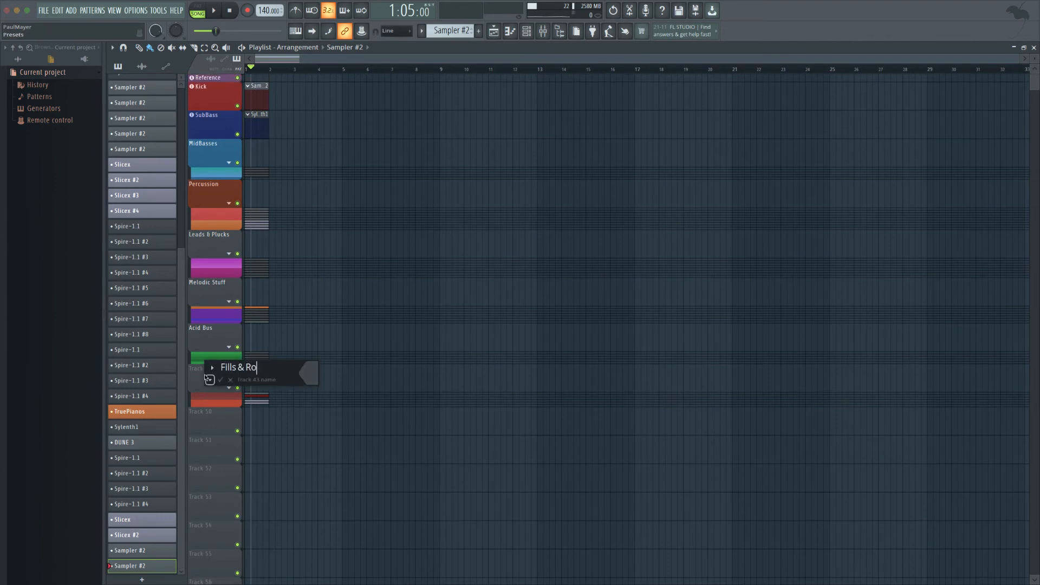
pyautogui.write('lls')
pyautogui.press('Return')
# Try the Fills & Rolls group directly below the Kick track and return it to its place below Acid Bus.
pyautogui.click(228, 388)
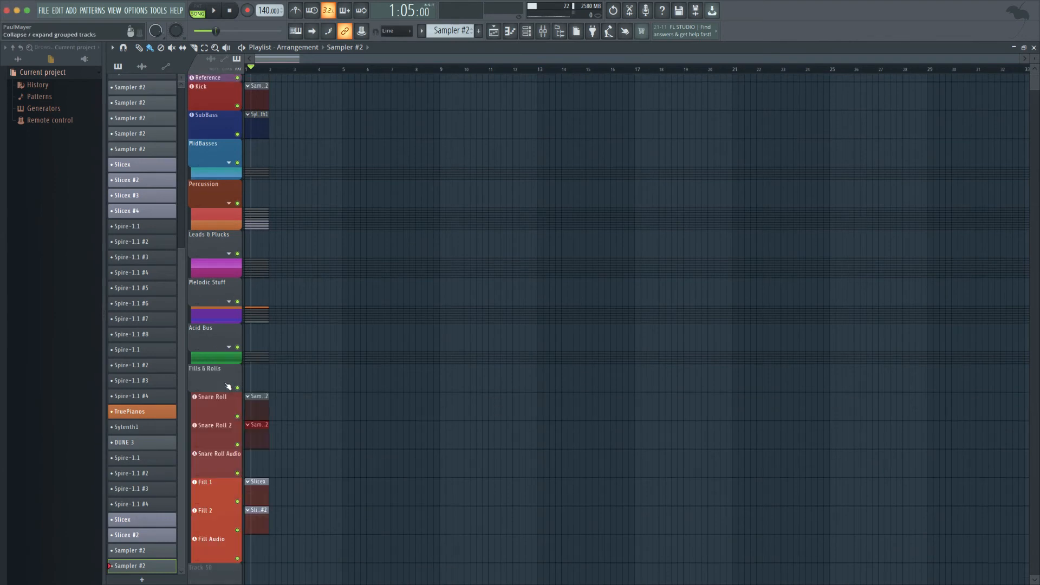
pyautogui.click(229, 387)
pyautogui.moveTo(211, 379); pyautogui.dragTo(209, 125)
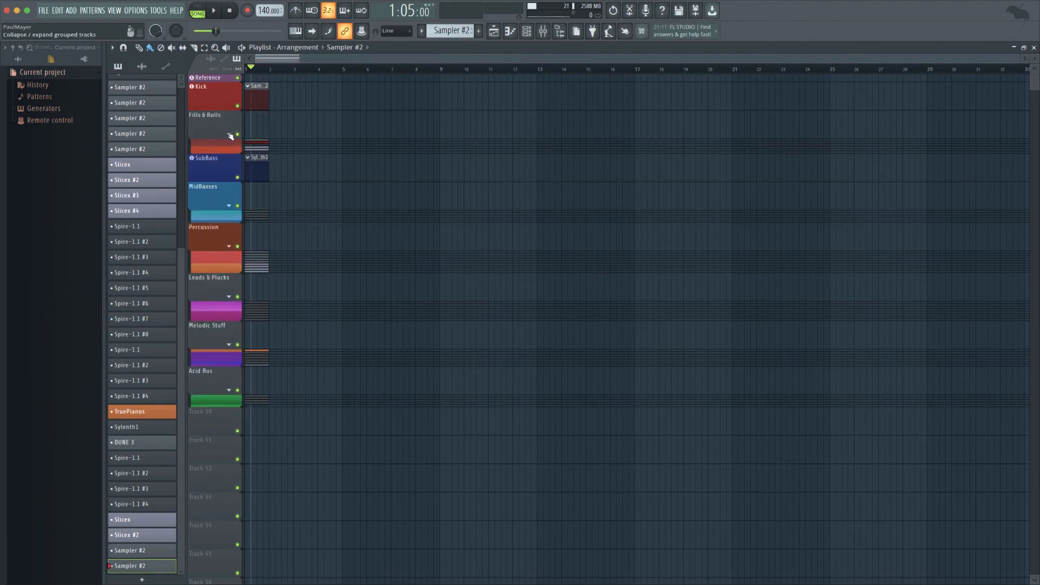
pyautogui.click(228, 134)
pyautogui.click(228, 134)
pyautogui.moveTo(198, 127); pyautogui.dragTo(201, 382)
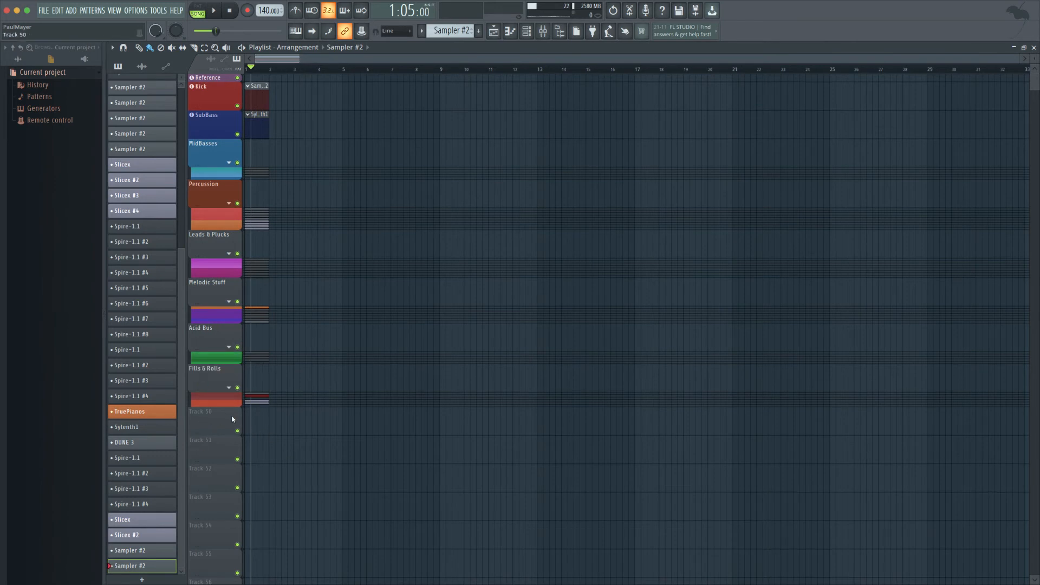
# Set playlist Tracks 51 and 52 as audio tracks linked to mixer Inserts 56 and 57.
pyautogui.scroll(-5, 232, 419)
pyautogui.scroll(5, 233, 420)
pyautogui.scroll(-3, 222, 428)
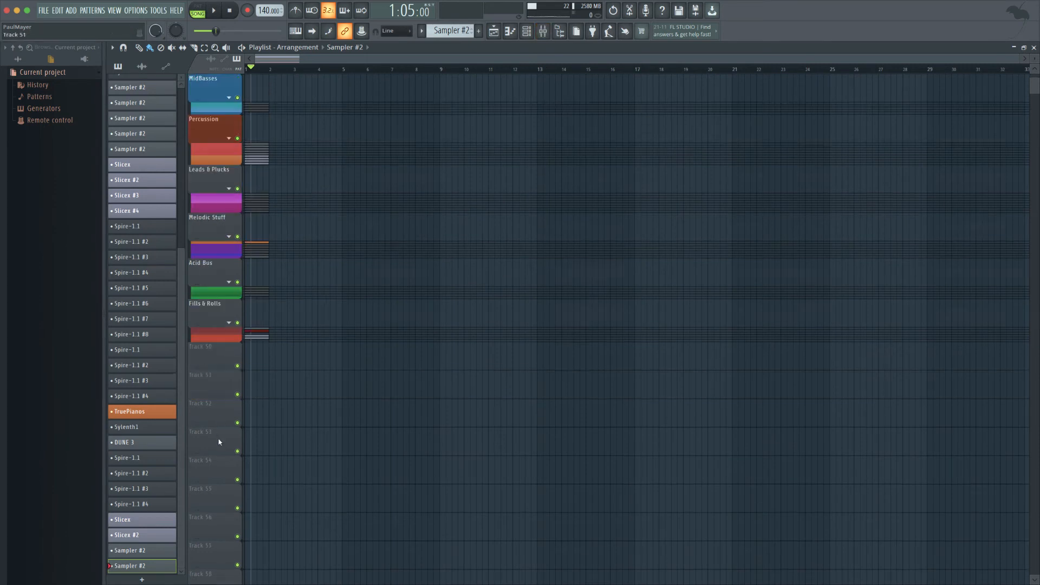
pyautogui.rightClick(213, 346)
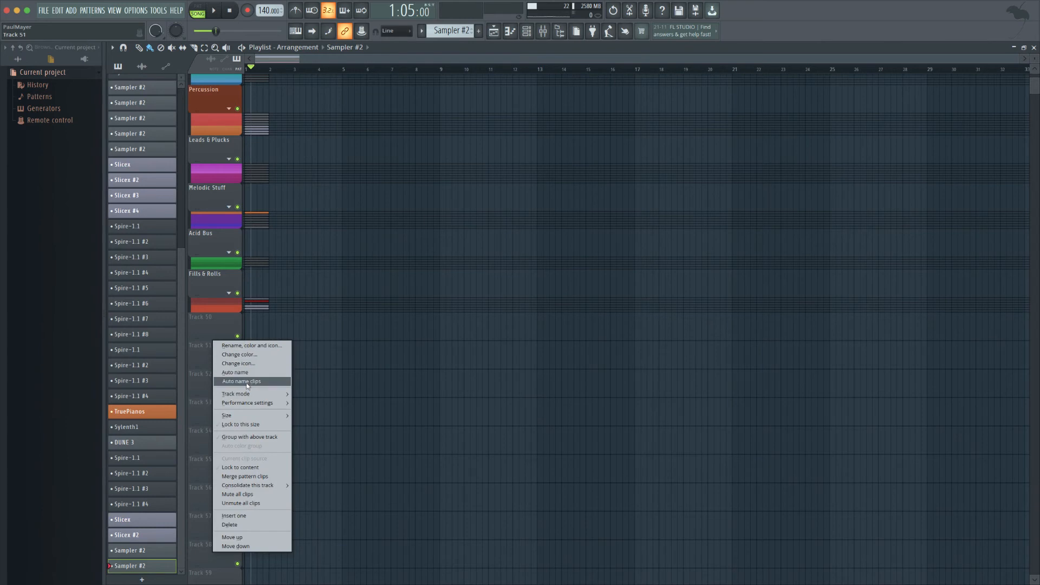
pyautogui.moveTo(252, 394)
pyautogui.moveTo(310, 406)
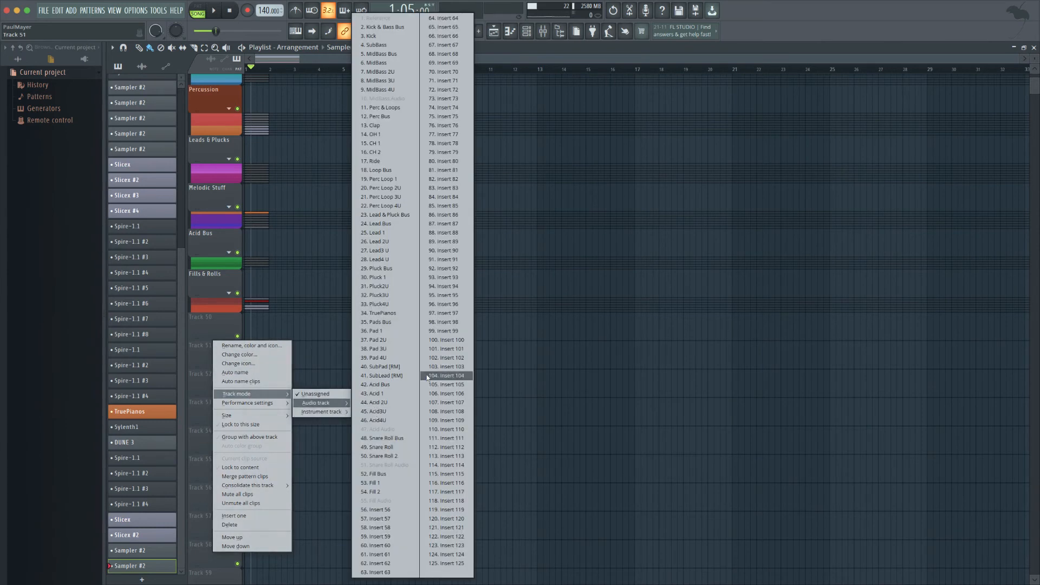
pyautogui.click(395, 512)
pyautogui.rightClick(210, 370)
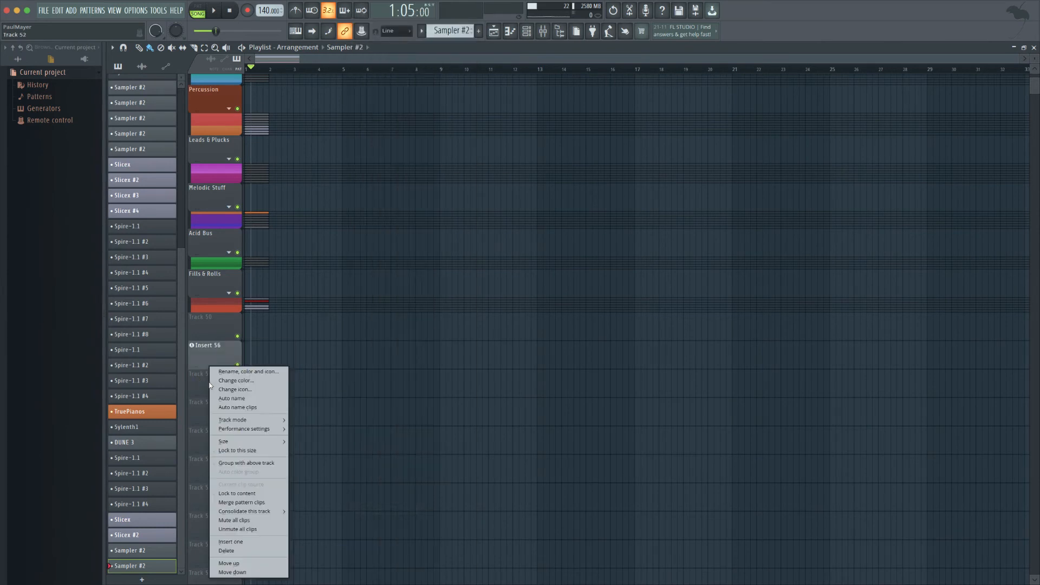
pyautogui.moveTo(250, 421)
pyautogui.moveTo(324, 430)
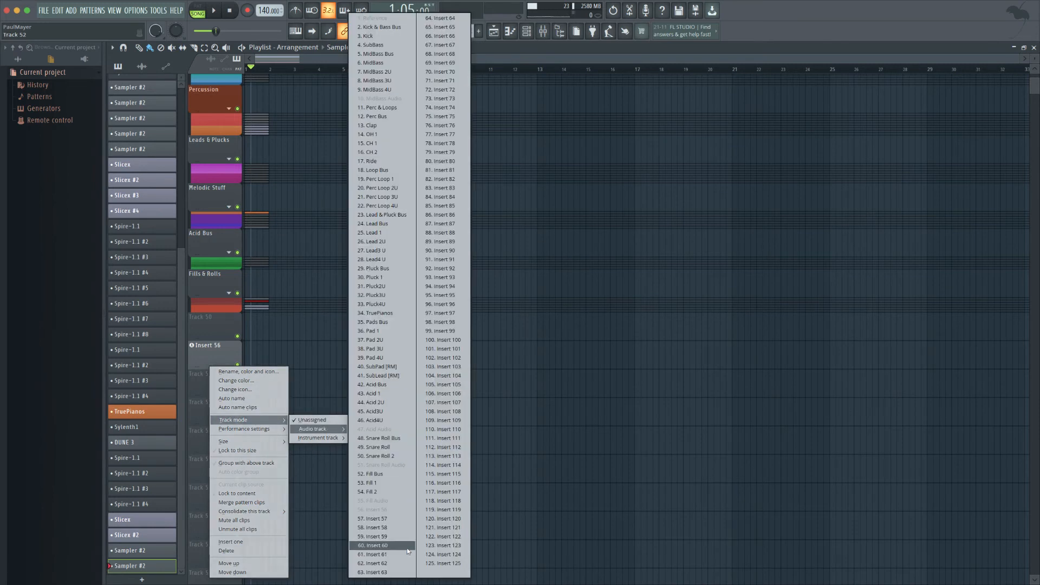
pyautogui.click(393, 520)
# Set playlist Tracks 53 and 54 as audio tracks linked to mixer Inserts 58 and 59.
pyautogui.rightClick(216, 404)
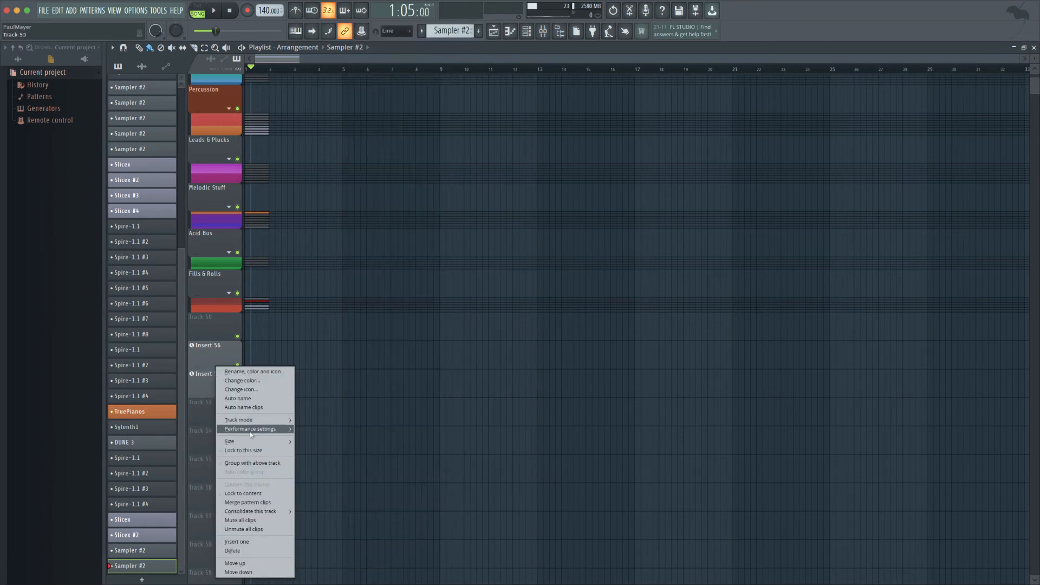
pyautogui.moveTo(264, 423)
pyautogui.moveTo(331, 429)
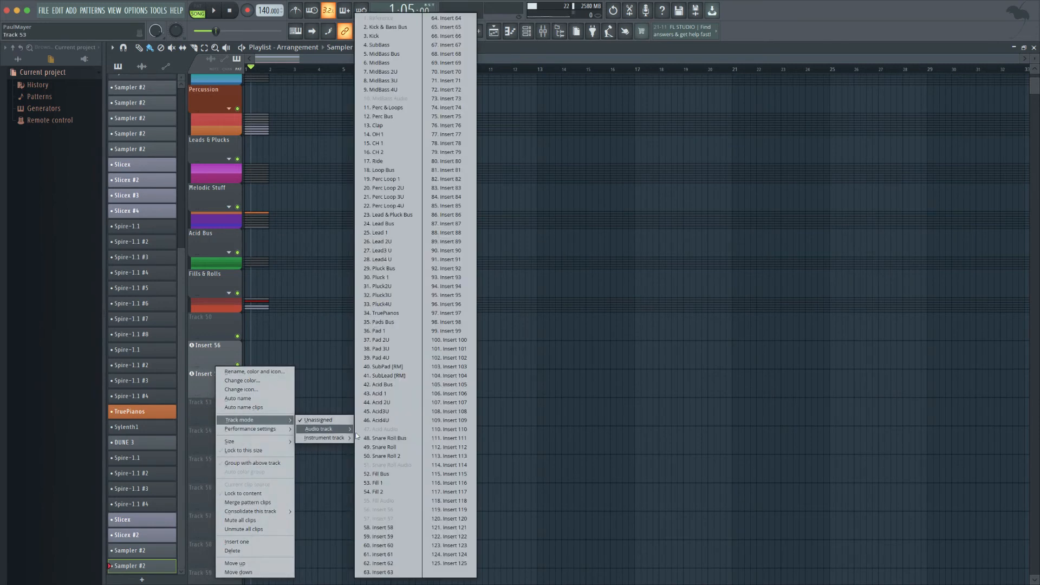
pyautogui.click(387, 536)
pyautogui.rightClick(200, 432)
pyautogui.moveTo(254, 420)
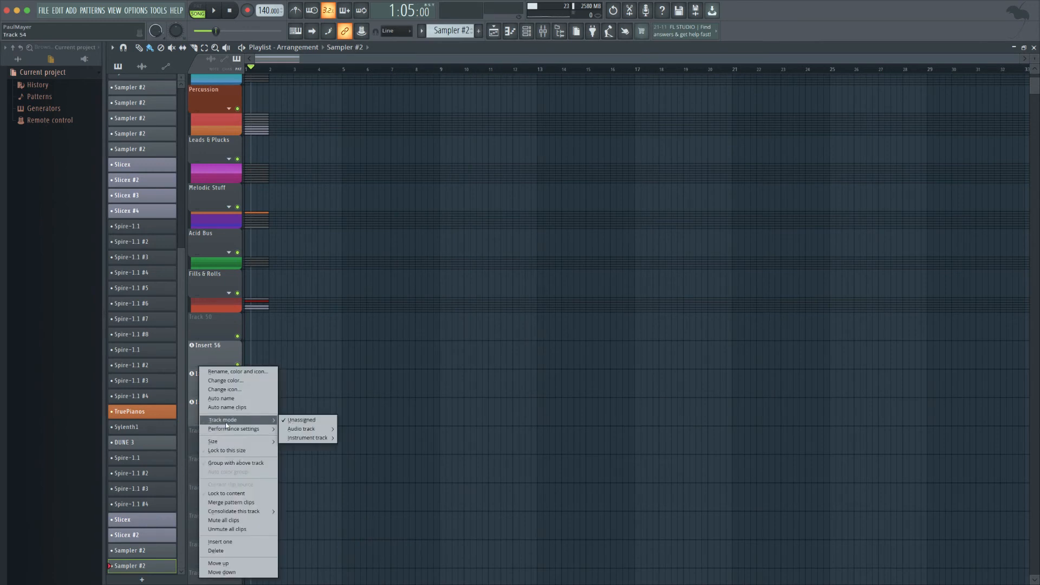
pyautogui.moveTo(320, 430)
pyautogui.click(373, 539)
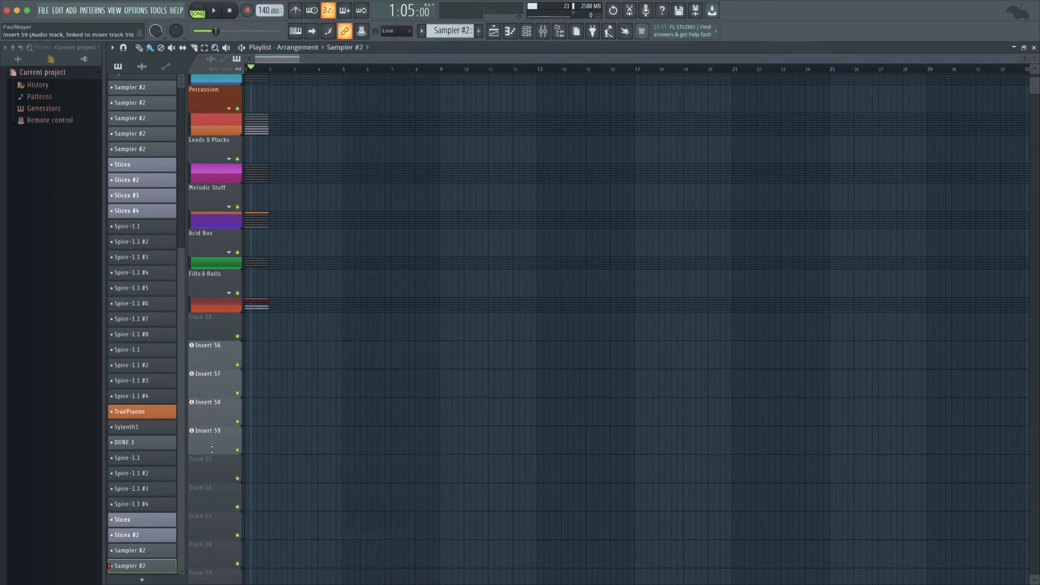
# Set playlist Tracks 55 and 56 as audio tracks linked to mixer Inserts 60 and 61.
pyautogui.rightClick(218, 460)
pyautogui.moveTo(255, 420)
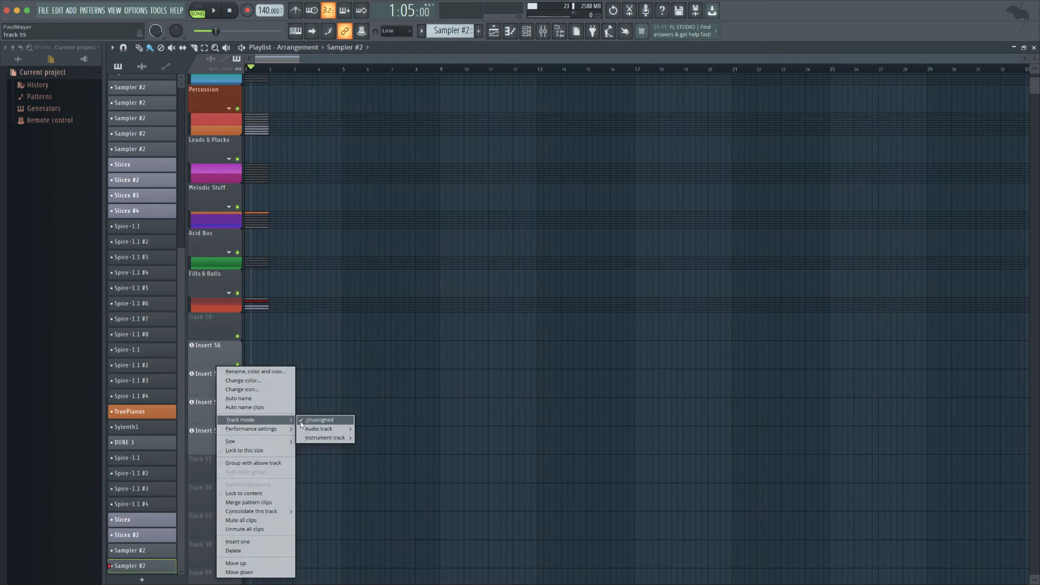
pyautogui.moveTo(320, 429)
pyautogui.click(395, 547)
pyautogui.rightClick(237, 505)
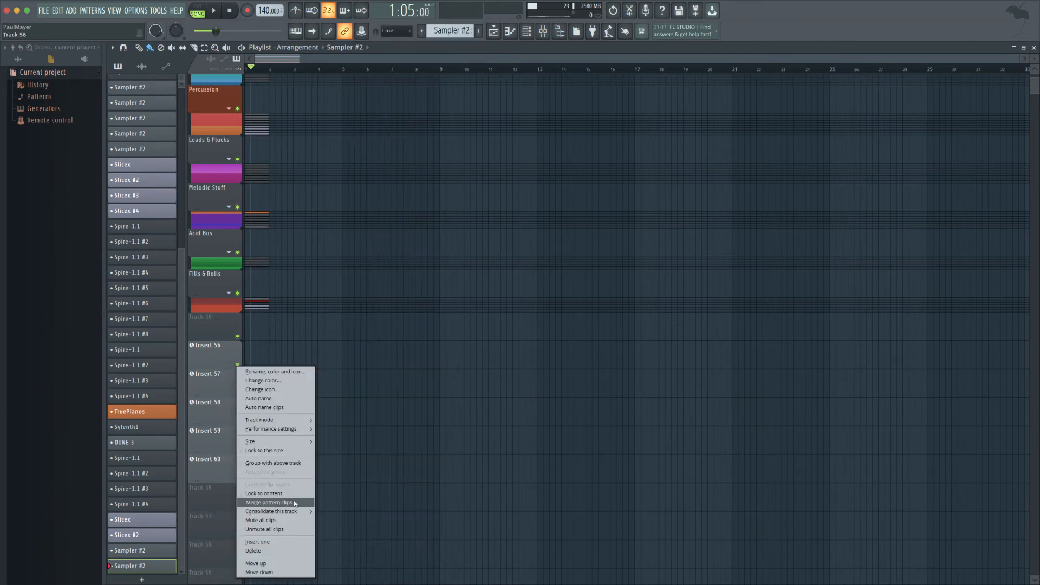
pyautogui.moveTo(285, 422)
pyautogui.moveTo(342, 429)
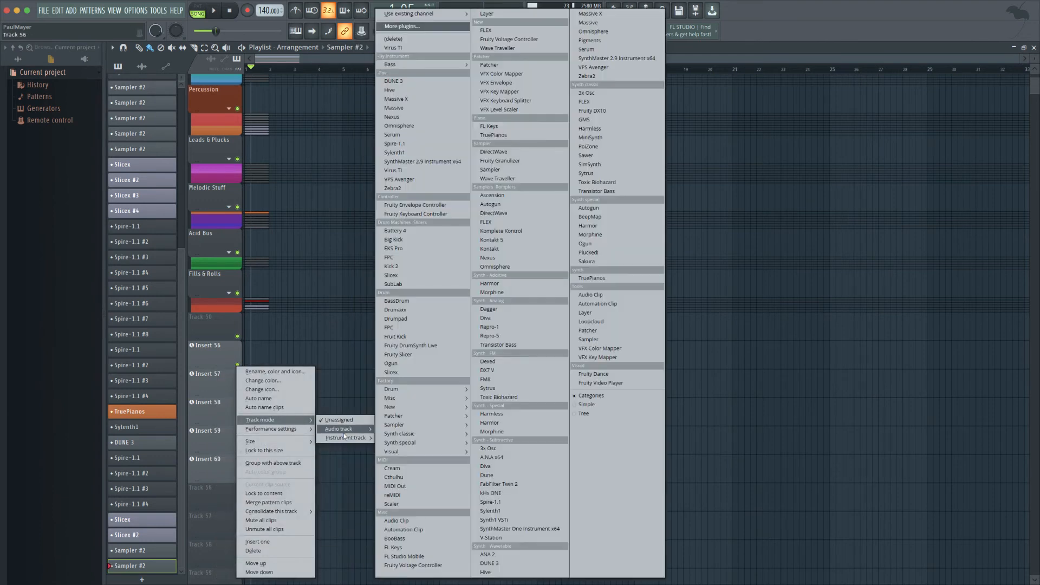
pyautogui.click(398, 556)
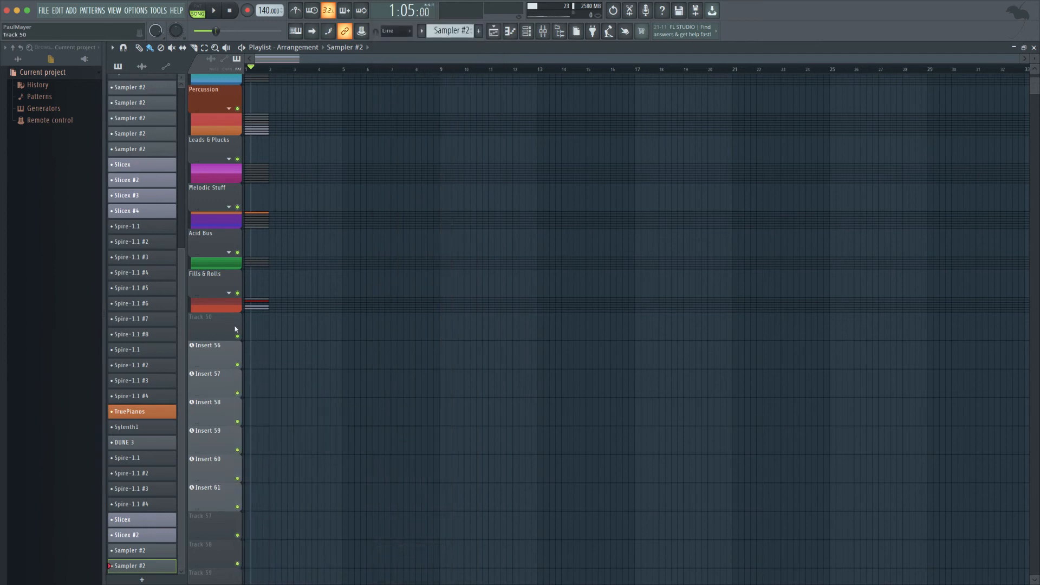
# Make playlist Track 57 an instrument track with Sylenth1 and rename it Atmos Synth.
pyautogui.rightClick(222, 516)
pyautogui.moveTo(255, 420)
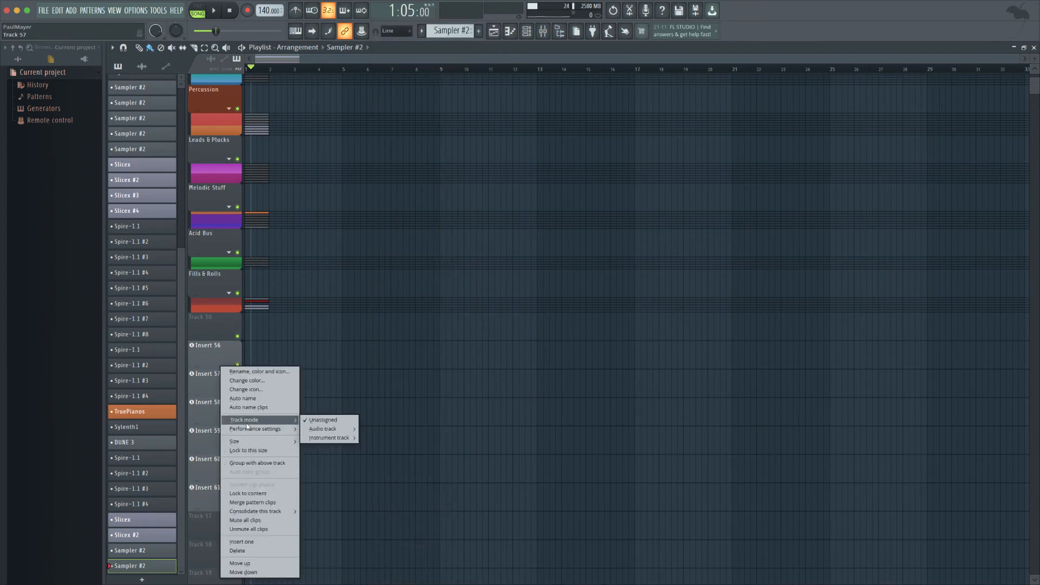
pyautogui.moveTo(330, 438)
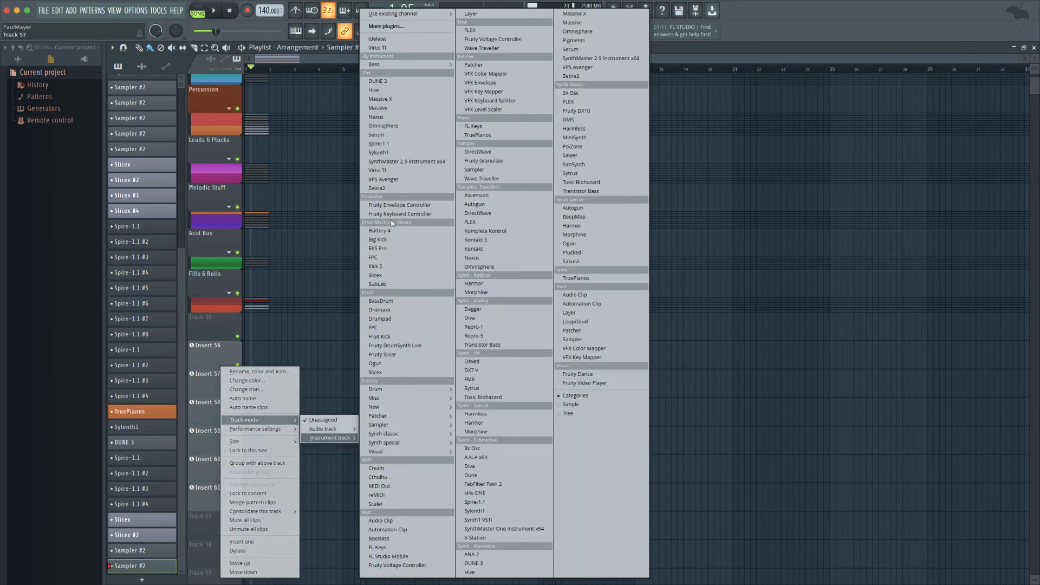
pyautogui.click(379, 152)
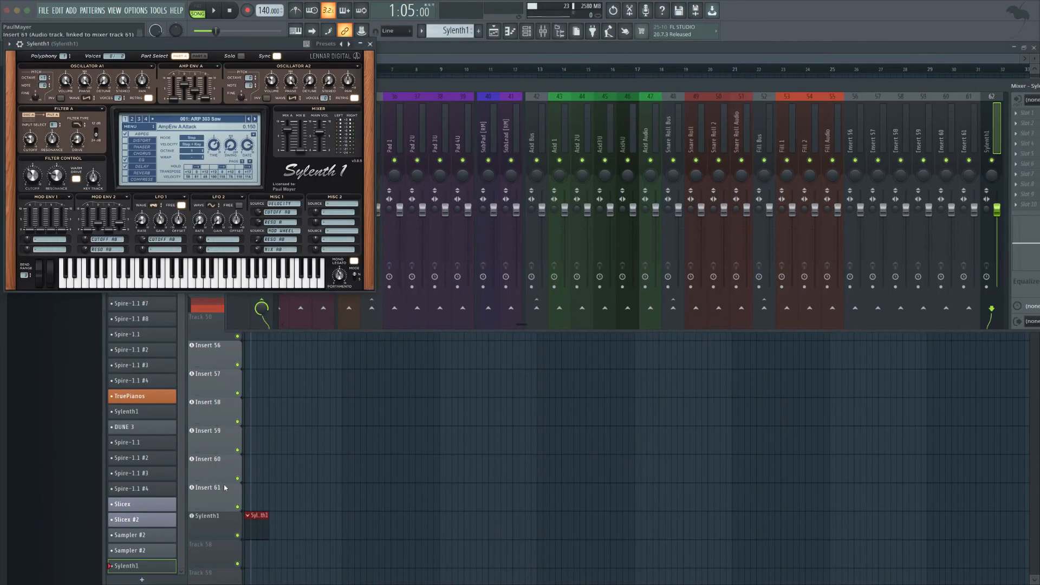
pyautogui.doubleClick(214, 523)
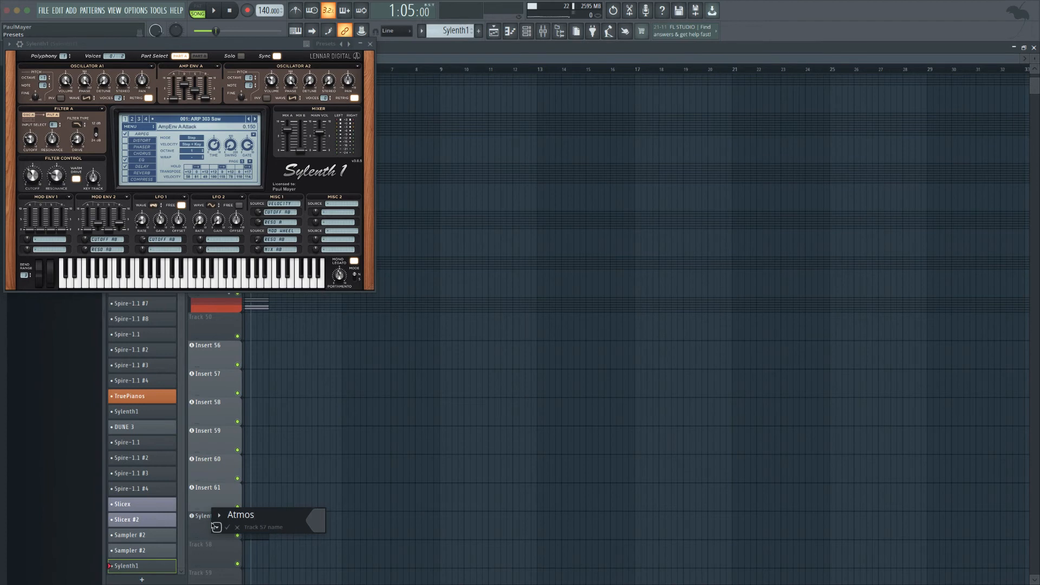
pyautogui.write('Atmos Synth')
pyautogui.press('Return')
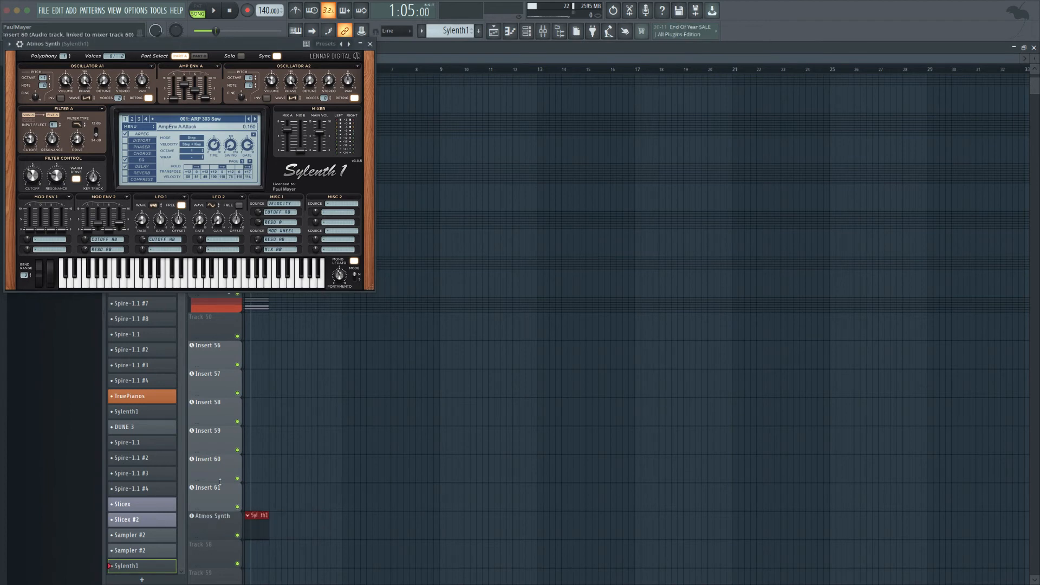
# Rename playlist Tracks 51 and 52 as Atmos 1 and Atmos2U.
pyautogui.doubleClick(211, 352)
pyautogui.write('A')
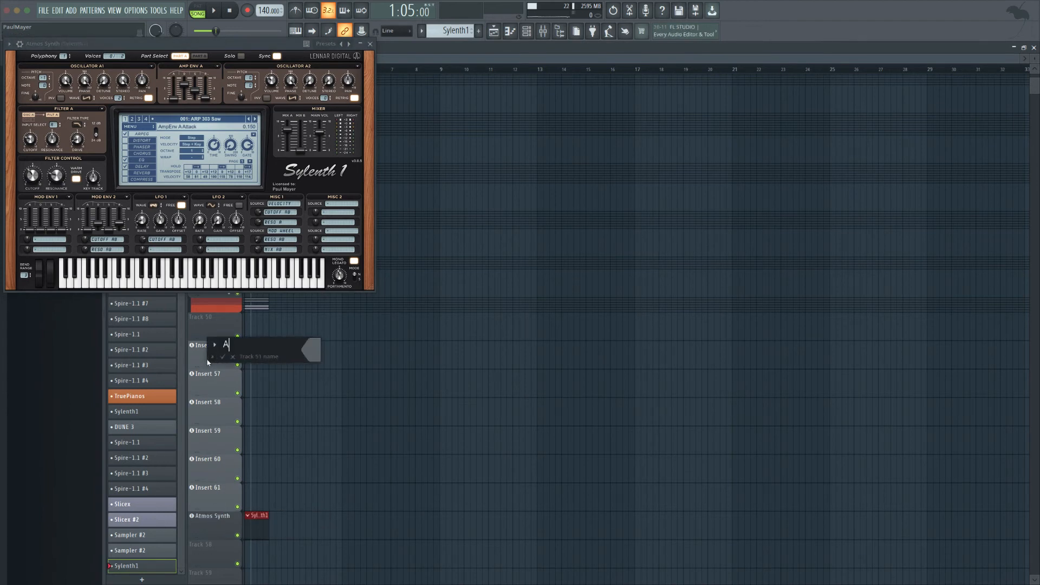
pyautogui.write('tmos 1')
pyautogui.press('Return')
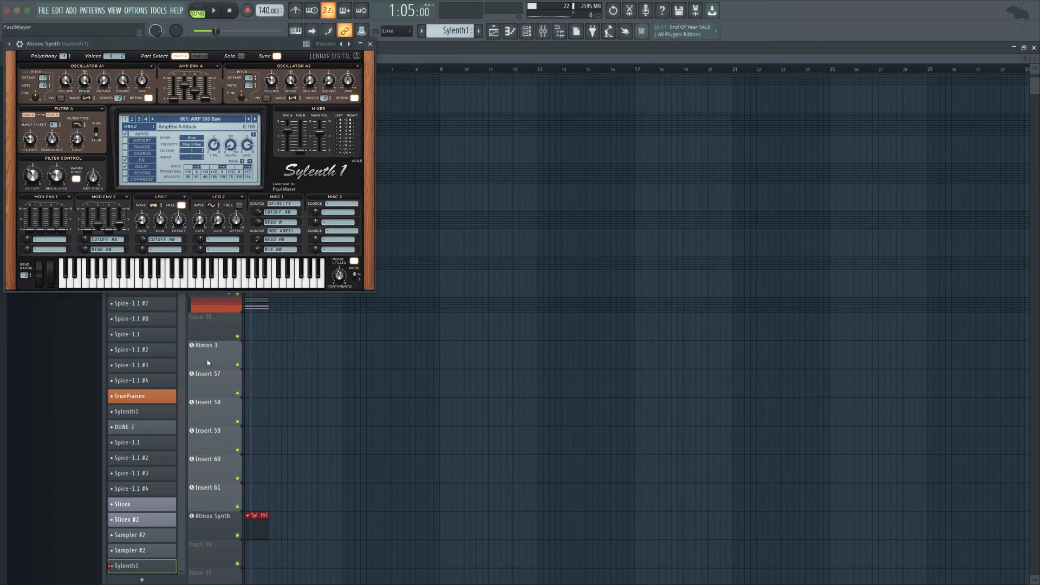
pyautogui.doubleClick(211, 380)
pyautogui.write('Atmos2U')
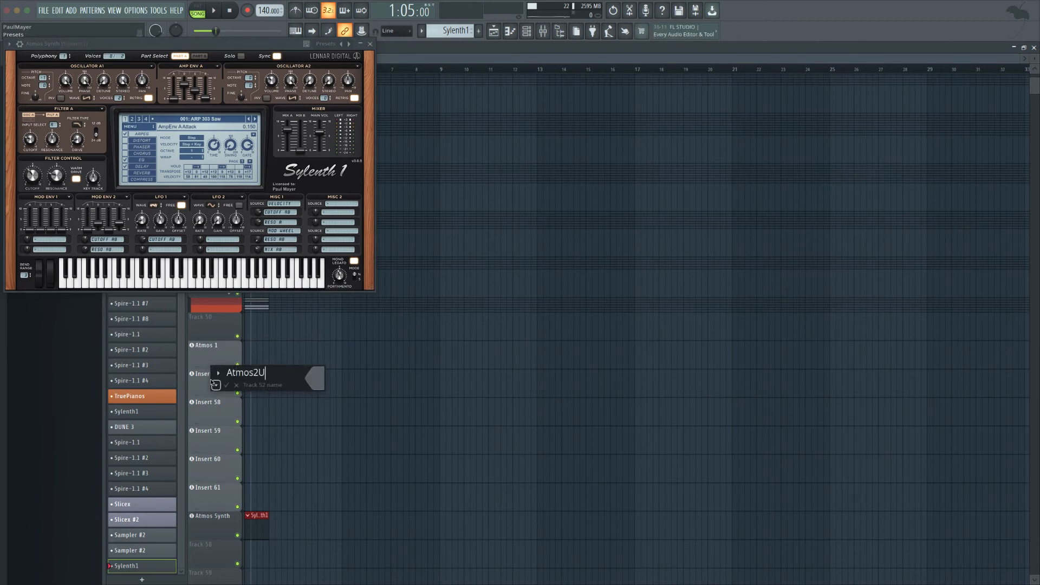
pyautogui.press('Return')
# Rename playlist Tracks 53 and 54 as Atmos3U and Atmos4U.
pyautogui.doubleClick(214, 408)
pyautogui.write('Atmos3U')
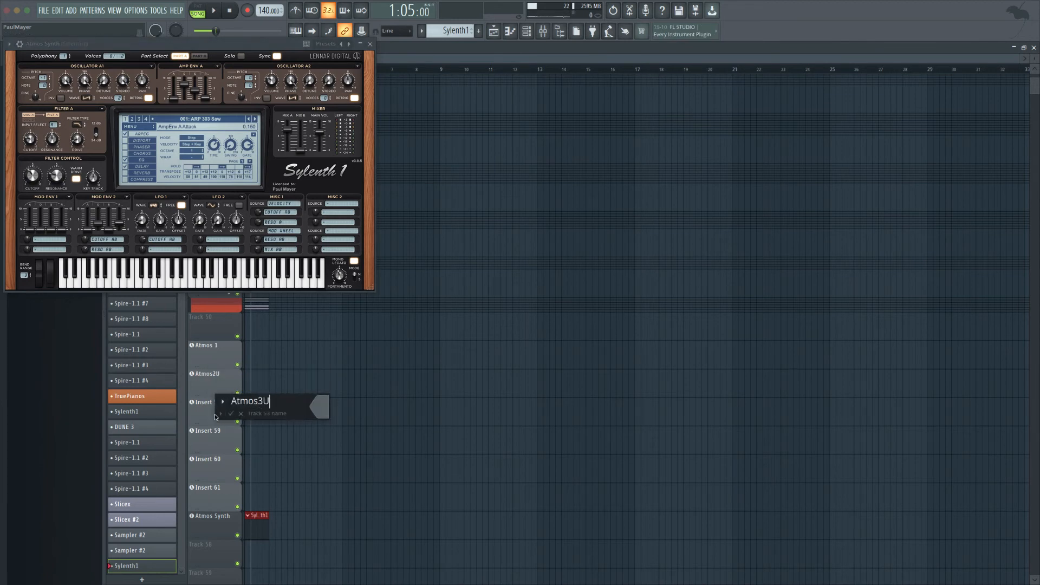
pyautogui.press('Return')
pyautogui.doubleClick(213, 443)
pyautogui.write('A')
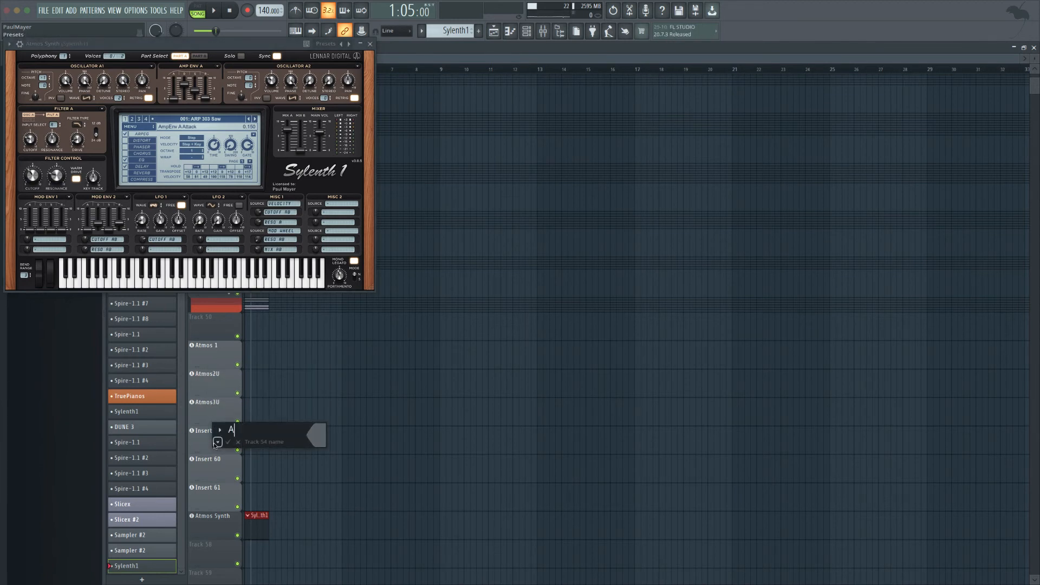
pyautogui.write('tmos4U')
pyautogui.press('Return')
# Rename playlist Tracks 55 and 56 as Atmos5U and Atmos6U.
pyautogui.doubleClick(207, 461)
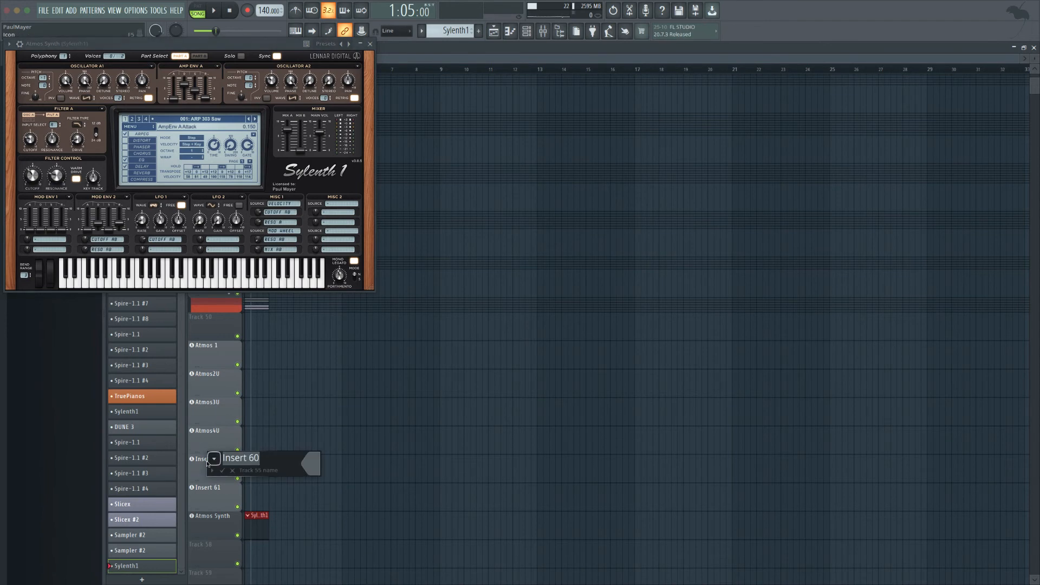
pyautogui.write('Atmos5U')
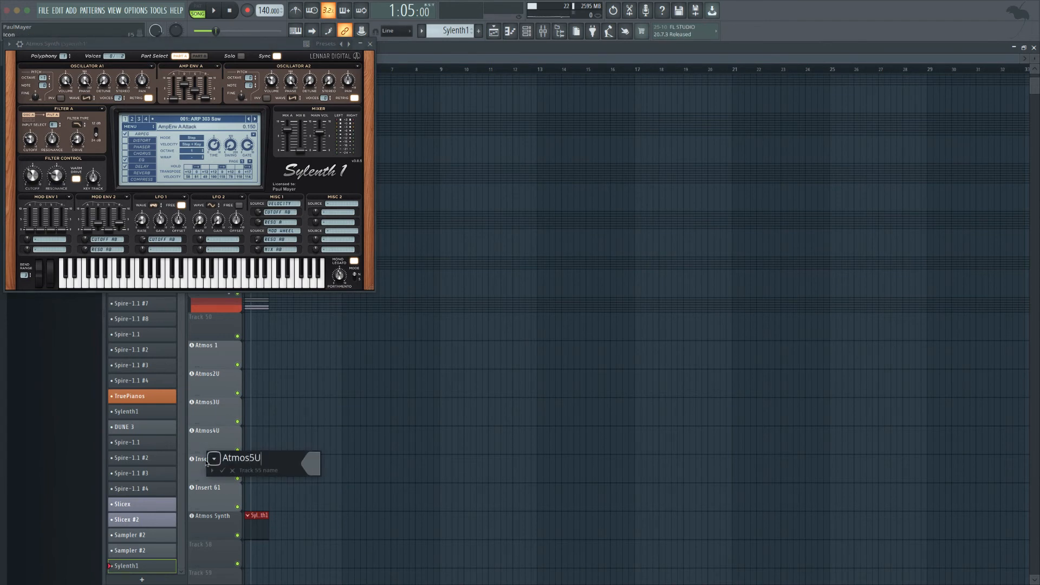
pyautogui.press('Return')
pyautogui.doubleClick(223, 493)
pyautogui.write('Atmo')
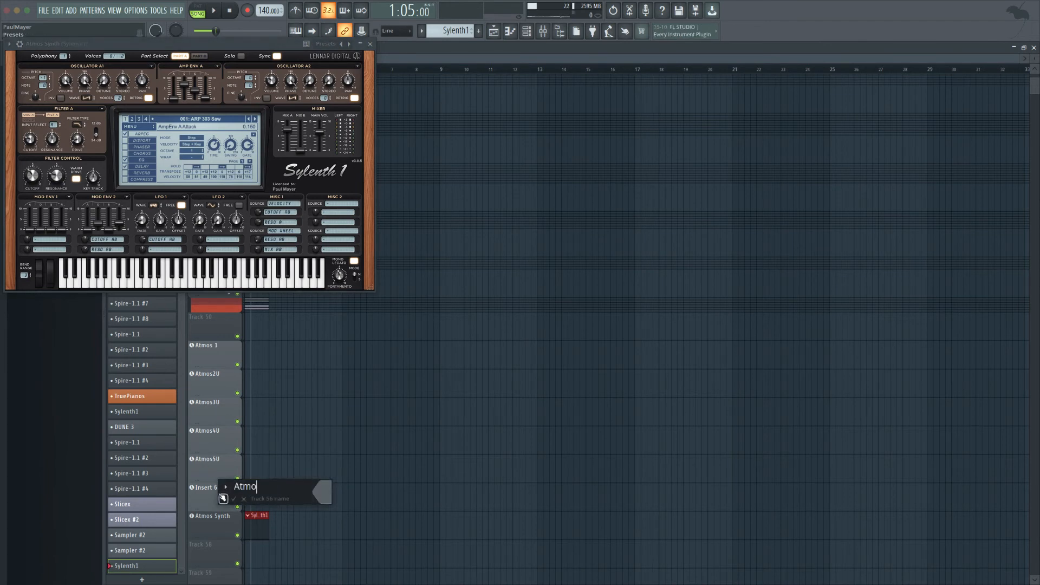
pyautogui.write('s6U')
pyautogui.press('Return')
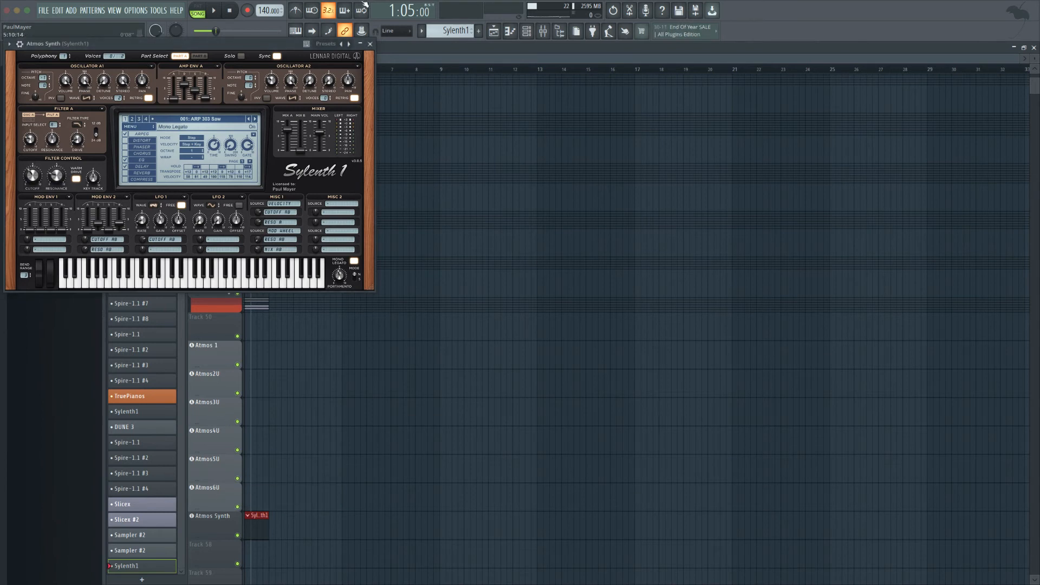
# Close the Sylenth1 window and colour the mixer tracks Atmos 1 through Atmos6U dark slate blue (#51478D).
pyautogui.click(370, 44)
pyautogui.click(543, 31)
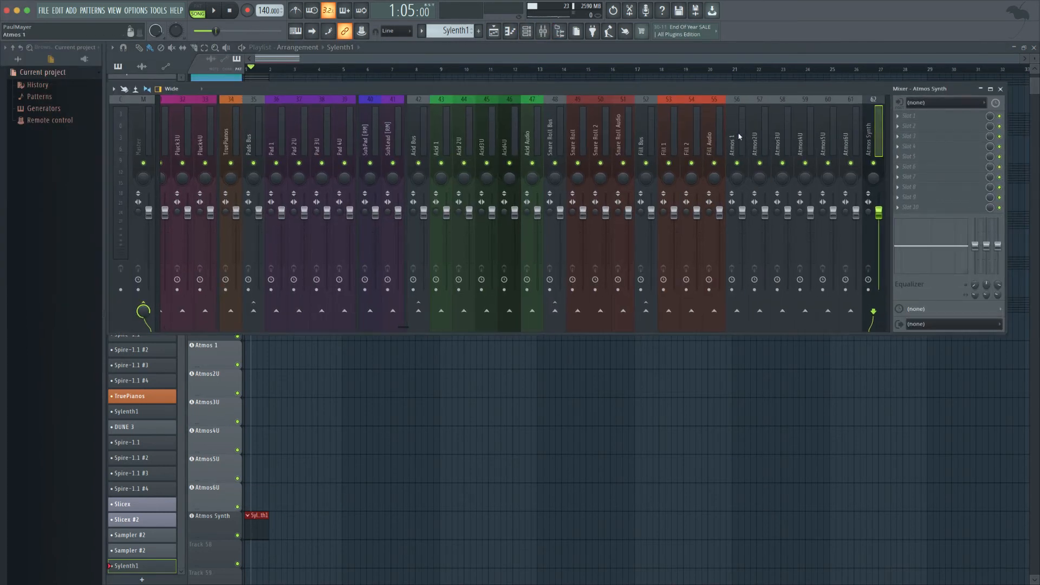
pyautogui.click(740, 136)
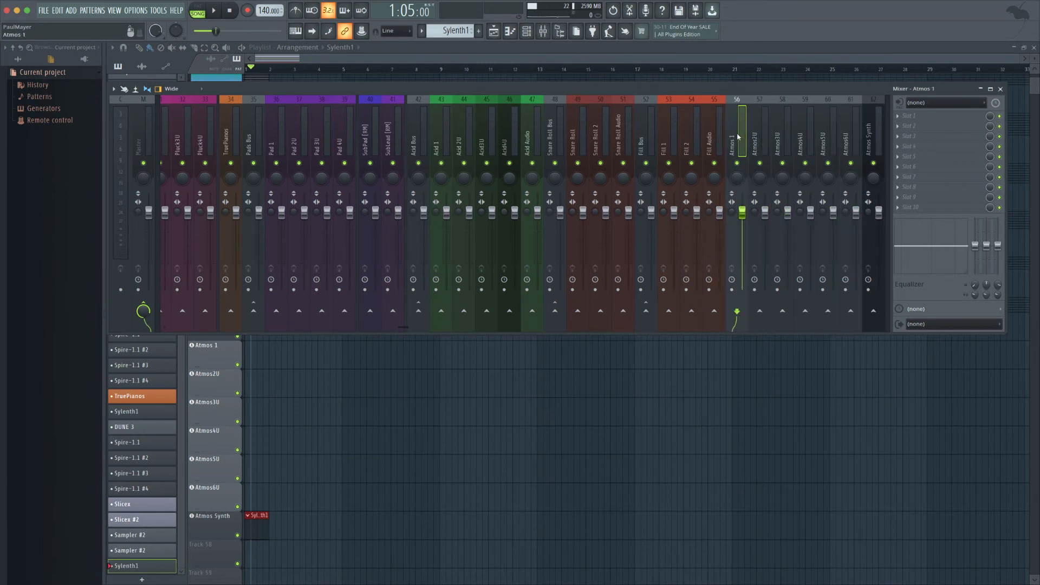
pyautogui.moveTo(740, 136); pyautogui.dragTo(853, 137)
pyautogui.rightClick(856, 137)
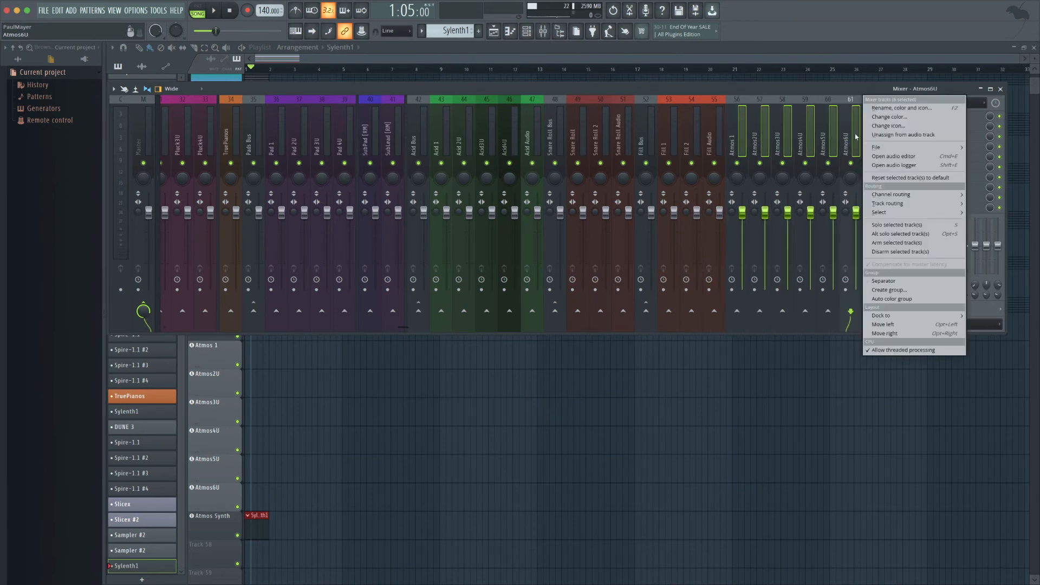
pyautogui.click(903, 110)
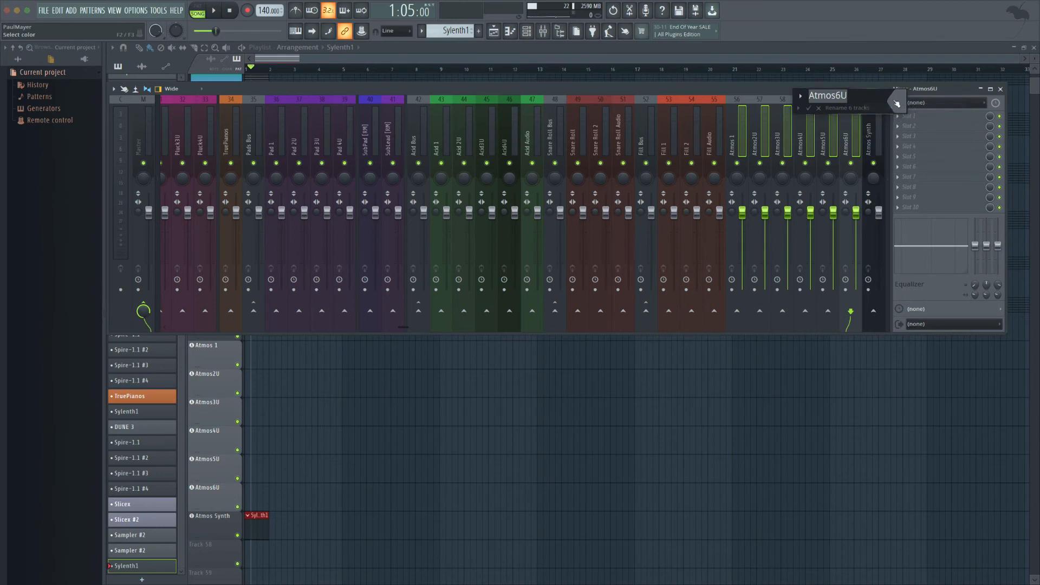
pyautogui.moveTo(910, 206); pyautogui.dragTo(903, 203)
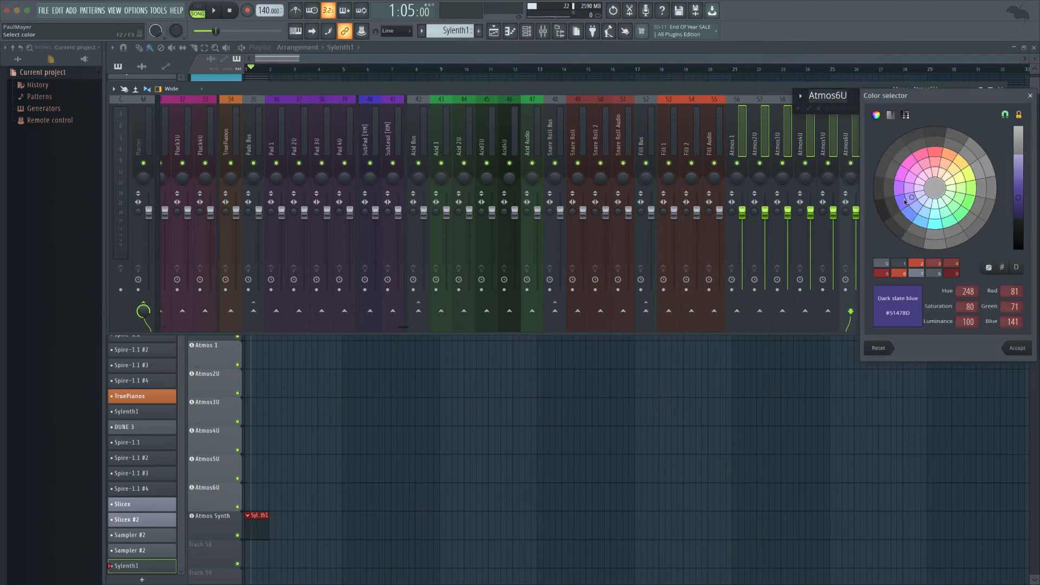
pyautogui.press('Return')
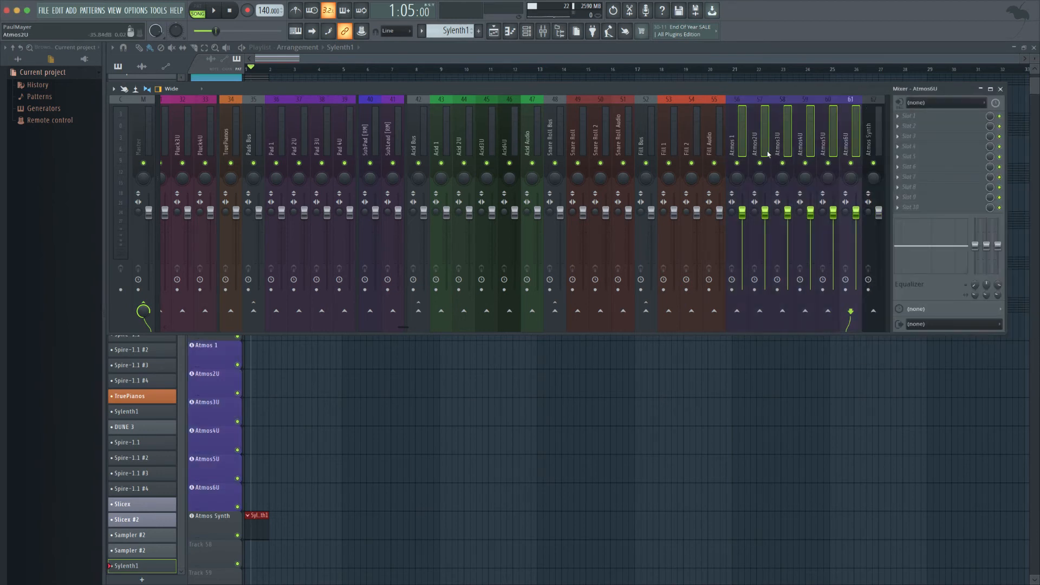
# Colour the Atmos Synth mixer track a darker shade of the same blue-violet as the other Atmos tracks.
pyautogui.click(873, 137)
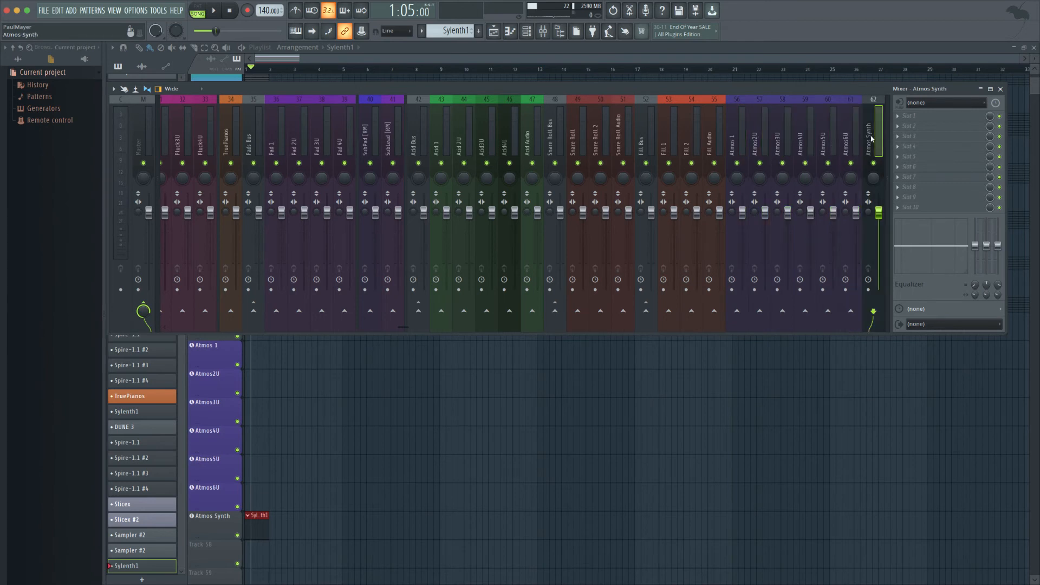
pyautogui.doubleClick(871, 138)
pyautogui.click(990, 136)
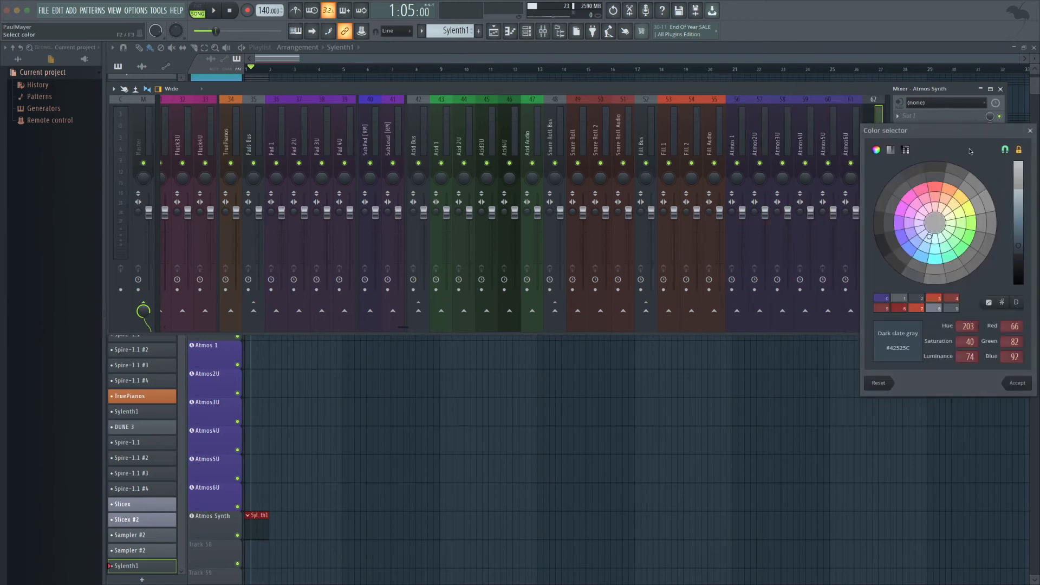
pyautogui.click(910, 233)
pyautogui.press('Return')
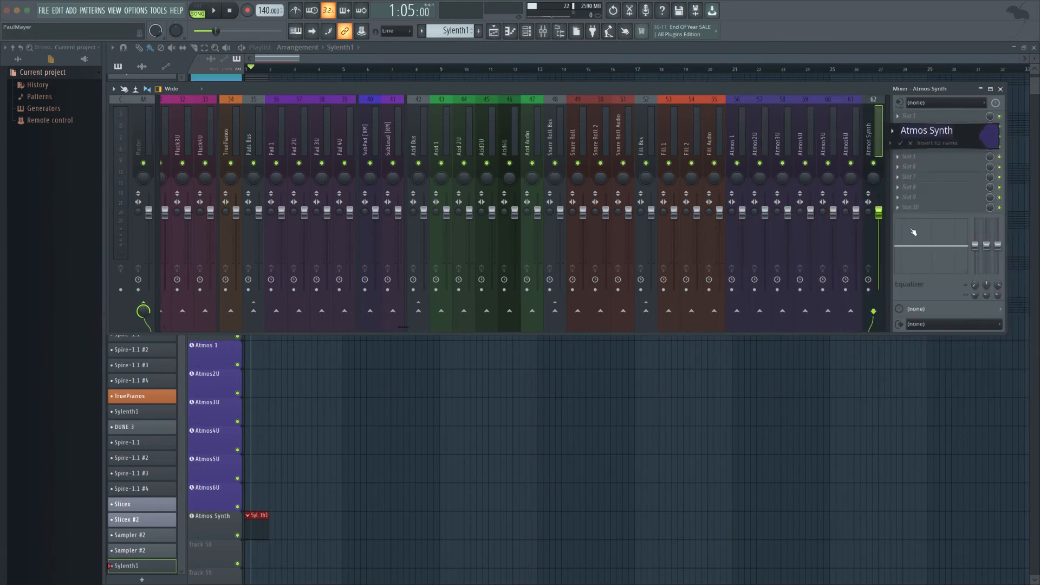
pyautogui.press('Return')
# Move the empty mixer Insert 63 to the slot directly before Atmos 1.
pyautogui.click(781, 134)
pyautogui.click(741, 132)
pyautogui.scroll(4, 743, 132)
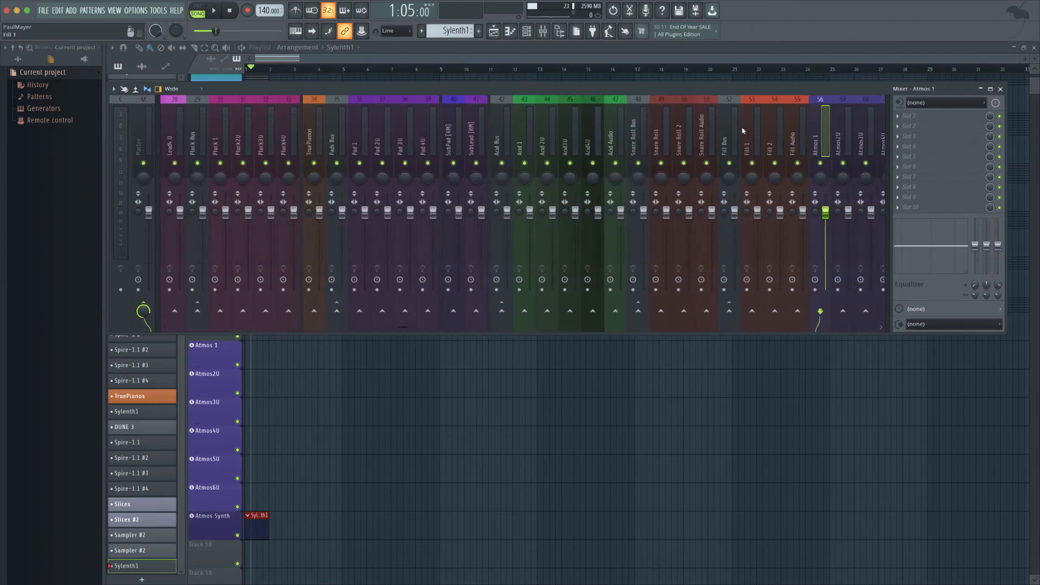
pyautogui.scroll(-8, 758, 131)
pyautogui.click(793, 131)
pyautogui.middleClick(793, 130)
pyautogui.press('Escape')
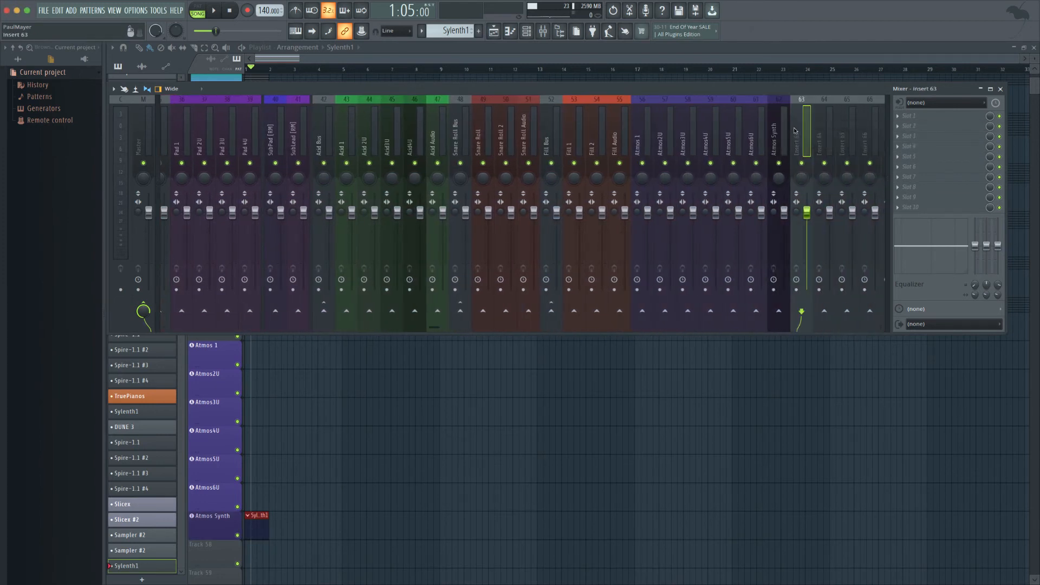
pyautogui.scroll(4, 793, 131)
pyautogui.scroll(3, 712, 130)
# Name the empty mixer insert between Fill Audio and Atmos 1 Atmos Bus.
pyautogui.press('F2')
pyautogui.write('A')
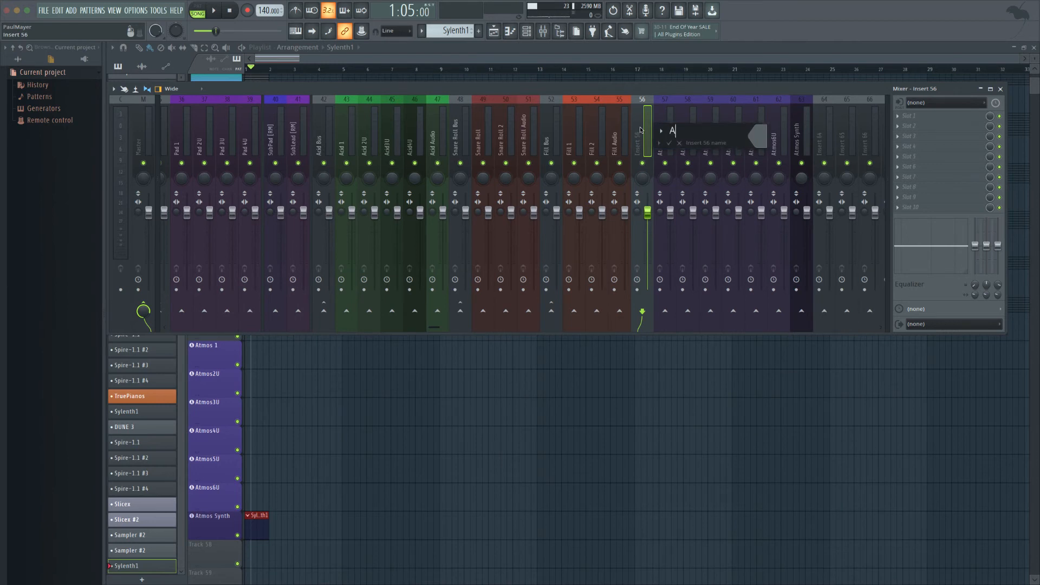
pyautogui.write('tmos Bus')
pyautogui.press('Return')
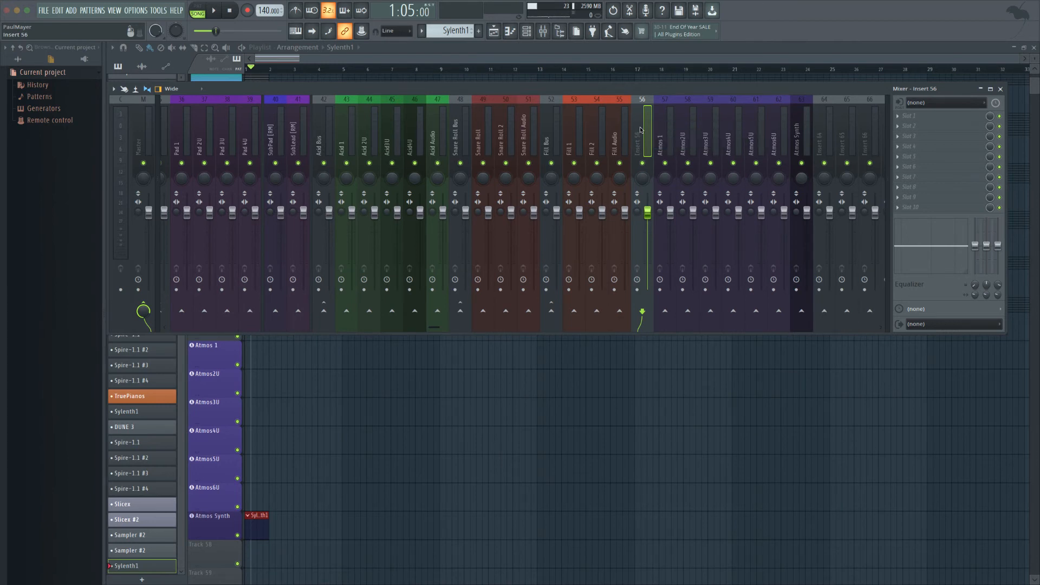
# Select mixer tracks Atmos 1 through Atmos Synth and route them only to Atmos Bus.
pyautogui.click(674, 171)
pyautogui.keyDown('shift'); pyautogui.click(787, 143); pyautogui.keyUp('shift')
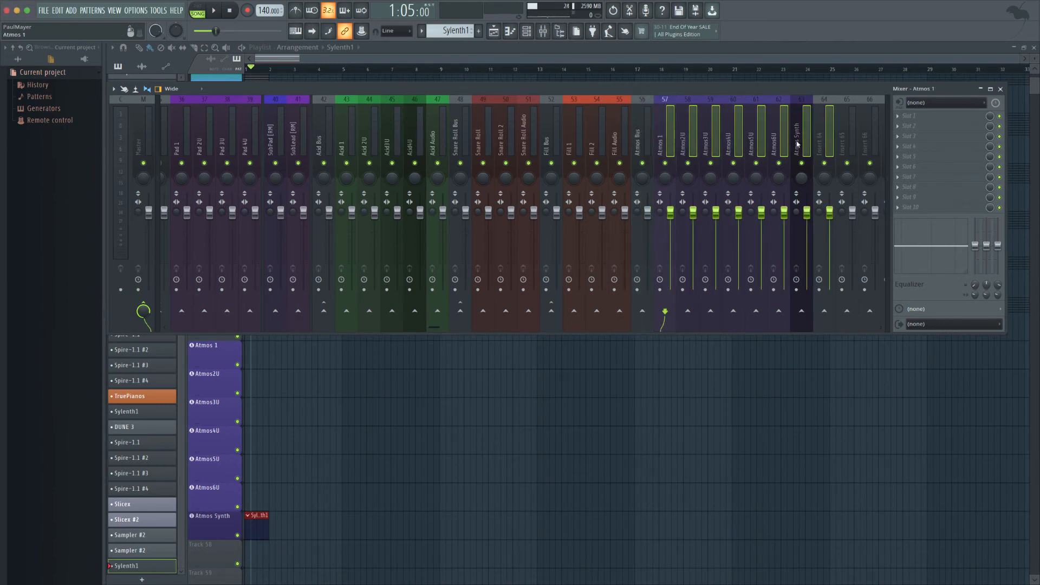
pyautogui.click(795, 142)
pyautogui.keyDown('shift'); pyautogui.click(670, 139); pyautogui.keyUp('shift')
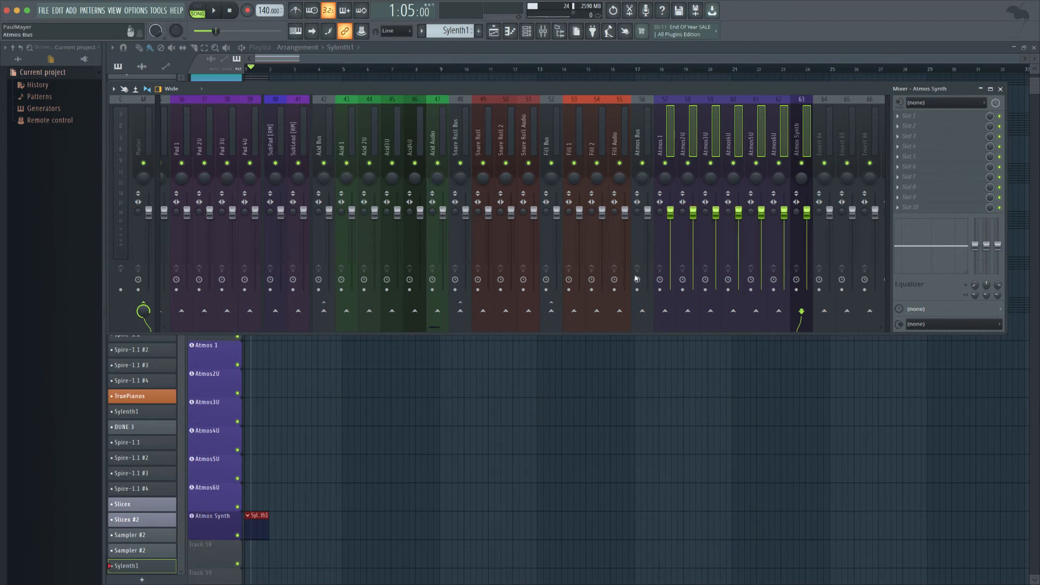
pyautogui.rightClick(647, 323)
pyautogui.click(672, 325)
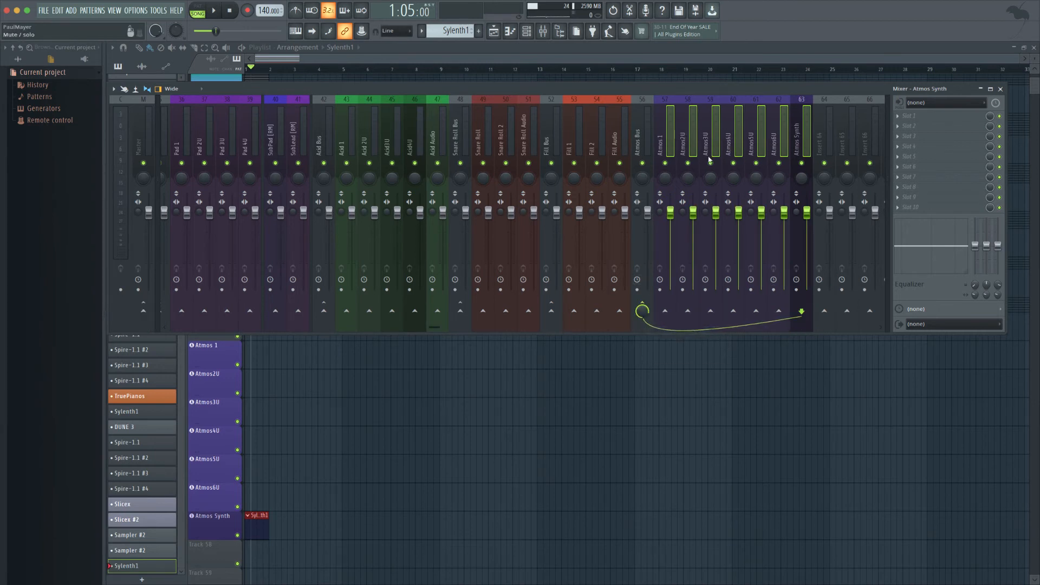
pyautogui.scroll(5, 798, 131)
pyautogui.click(829, 137)
pyautogui.hotkey('alt', 'Left')
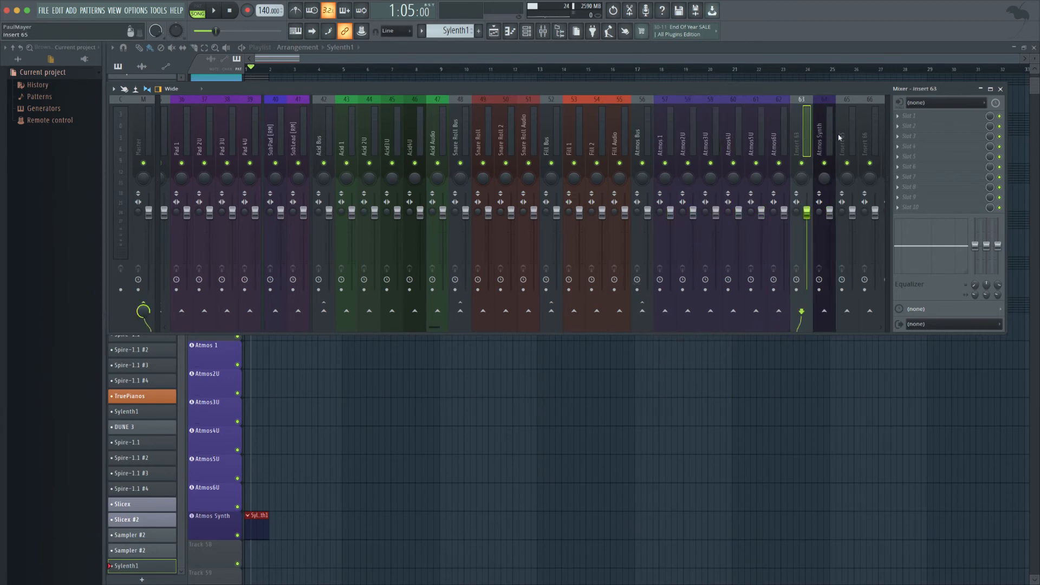
pyautogui.hotkey('alt', 'Right')
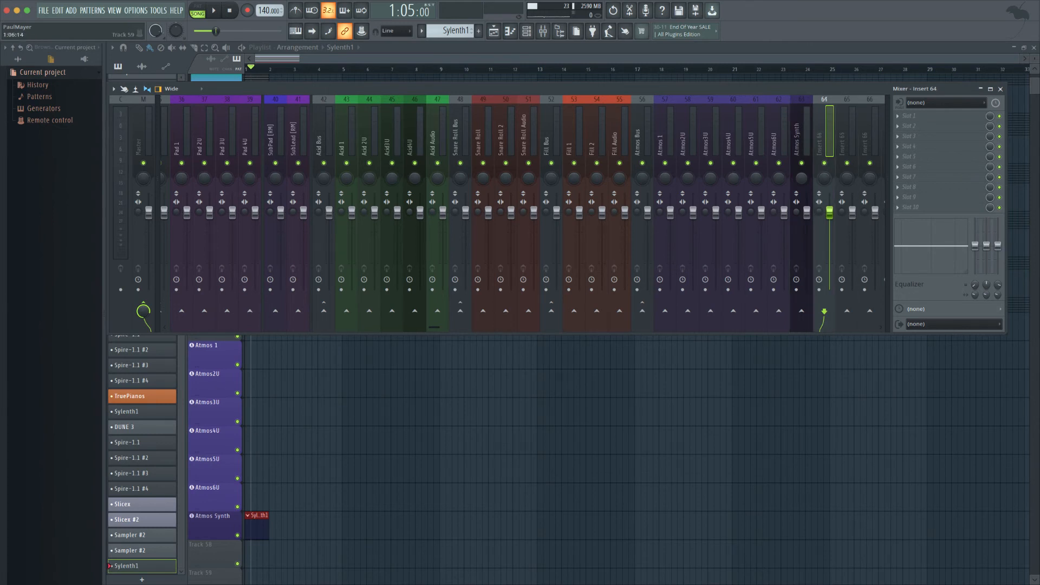
# Set playlist Tracks 58 and 59 as audio tracks linked to mixer Inserts 64 and 65.
pyautogui.scroll(-4, 356, 482)
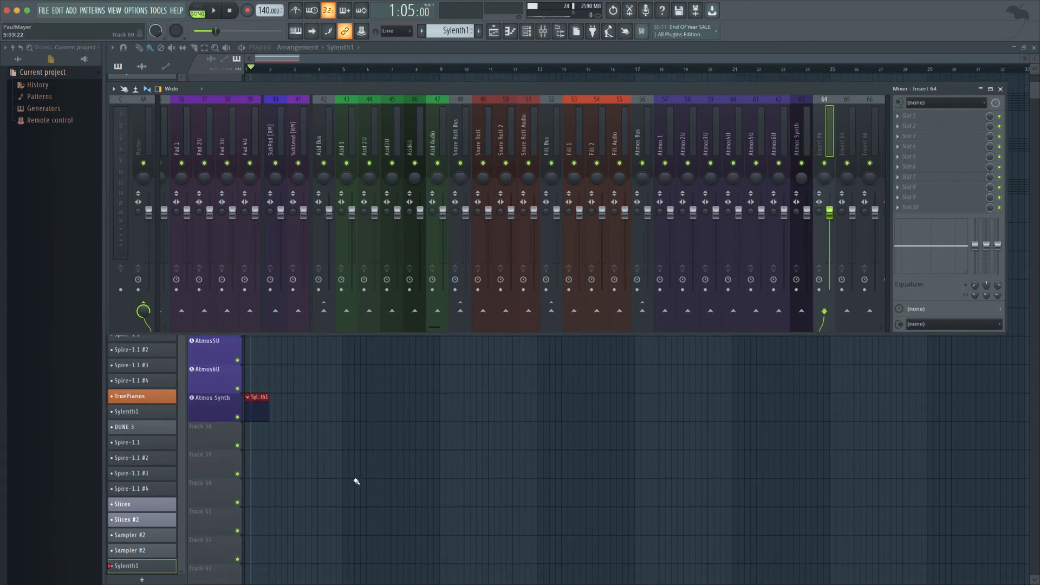
pyautogui.rightClick(224, 437)
pyautogui.click(216, 433)
pyautogui.rightClick(219, 435)
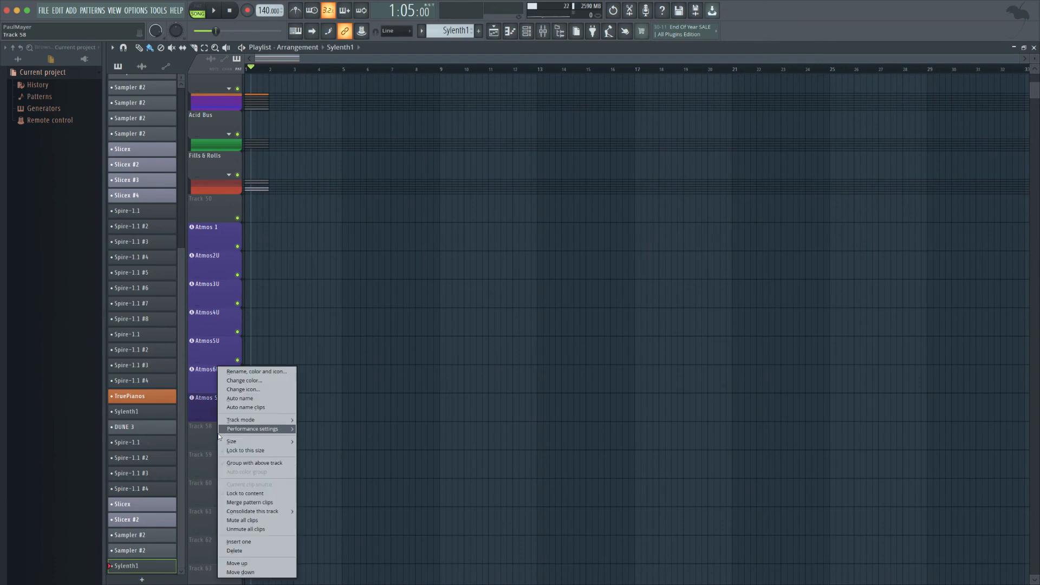
pyautogui.moveTo(244, 421)
pyautogui.moveTo(317, 430)
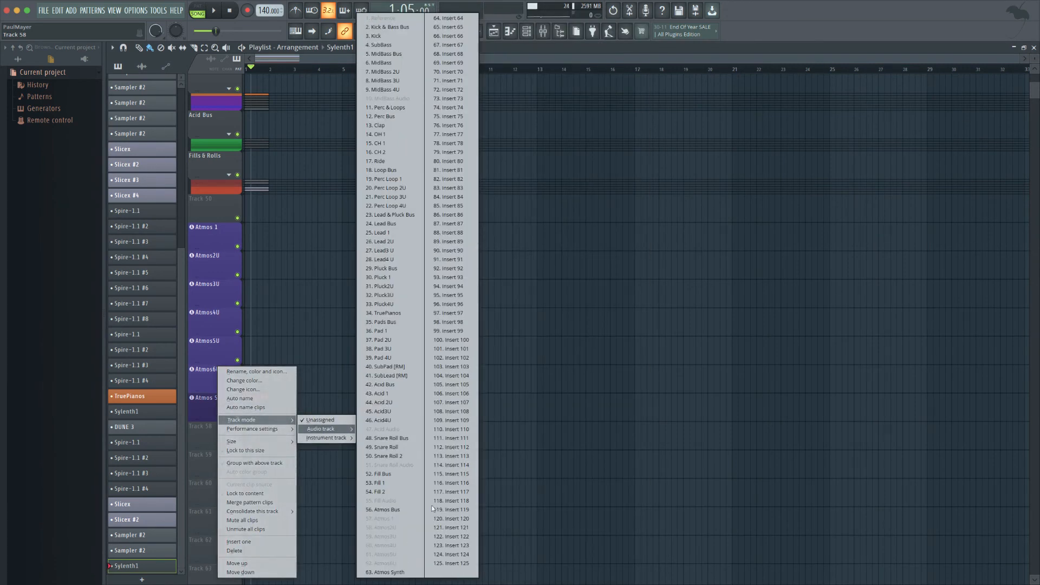
pyautogui.click(449, 18)
pyautogui.rightClick(207, 459)
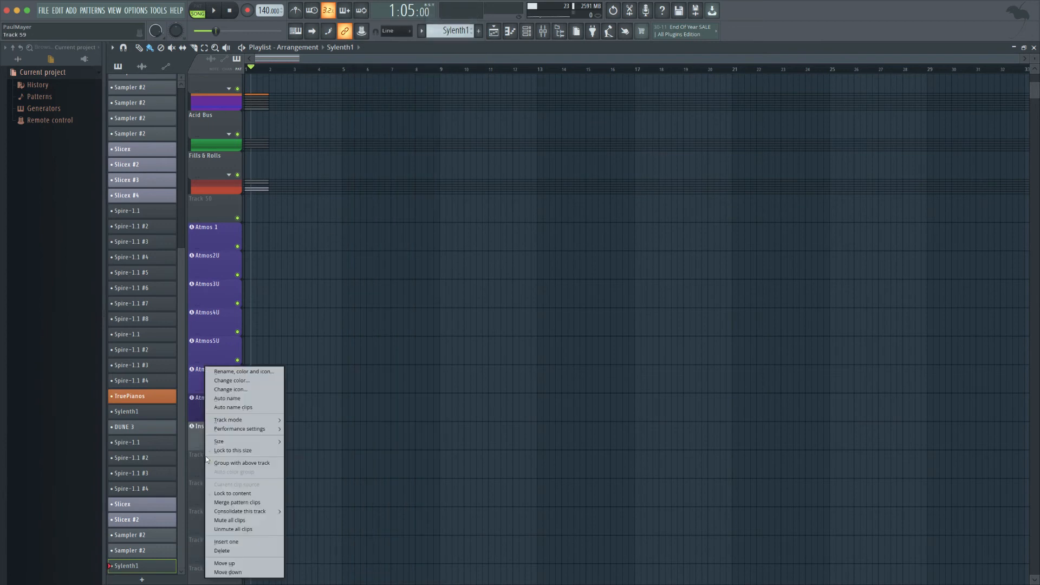
pyautogui.moveTo(249, 420)
pyautogui.moveTo(314, 429)
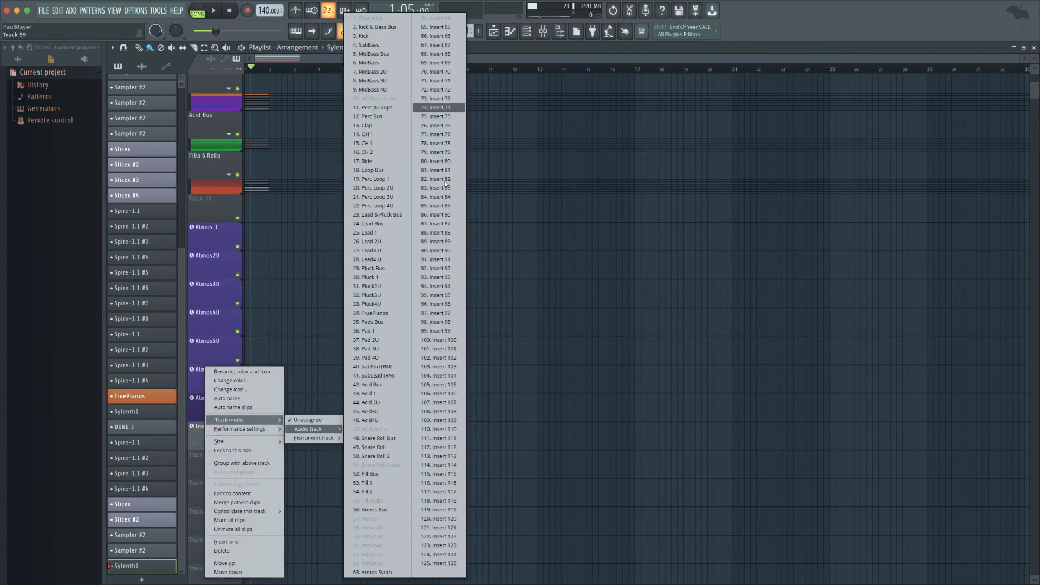
pyautogui.click(440, 26)
# Rename playlist Track 58 as Atmos 8RM and colour it dark slate blue (#51478D).
pyautogui.doubleClick(212, 422)
pyautogui.write('A')
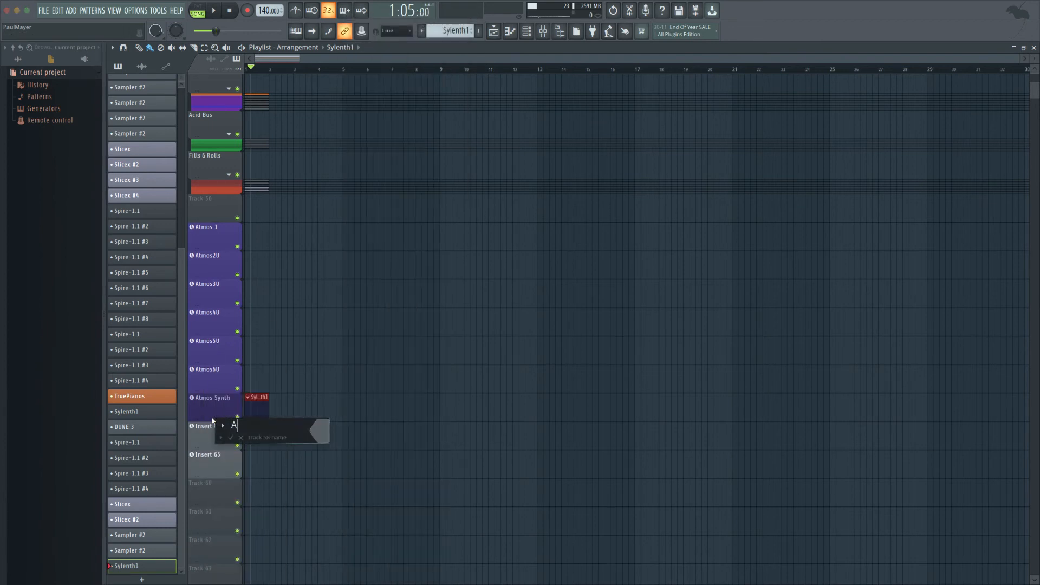
pyautogui.write('tmos')
pyautogui.press('BackSpace')
pyautogui.press('BackSpace')
pyautogui.click(318, 435)
pyautogui.click(380, 424)
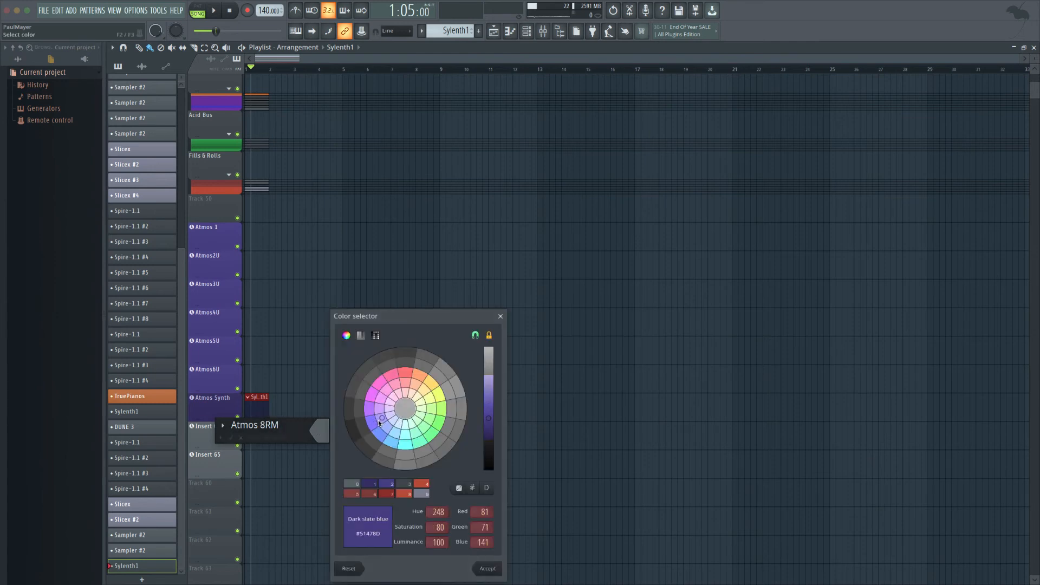
# Rename playlist Track 59 as Atmos 9RM and colour it dark slate blue (#51478D).
pyautogui.click(216, 462)
pyautogui.press('F2')
pyautogui.write('Atmos 9RM')
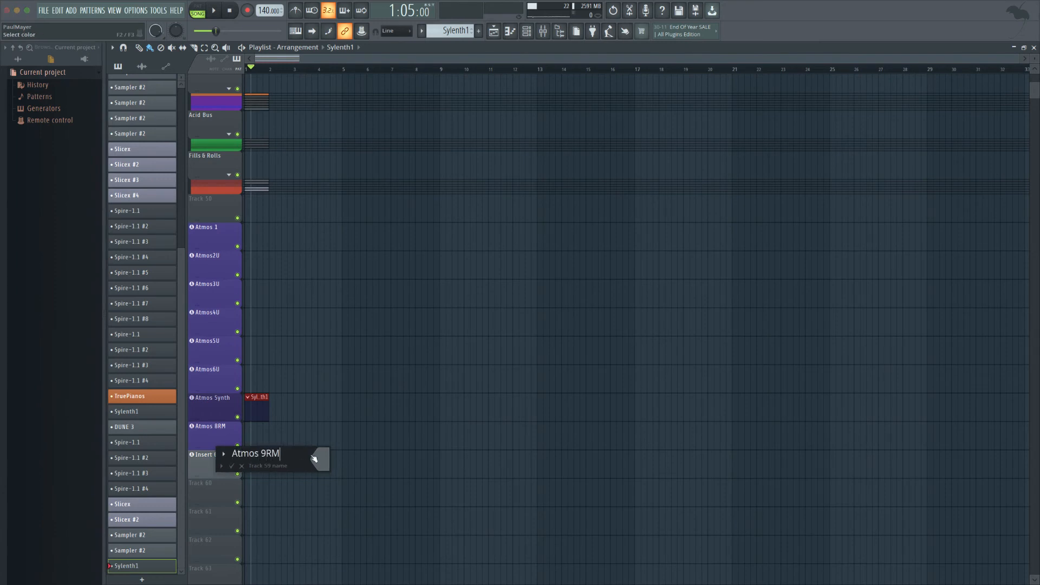
pyautogui.click(317, 459)
pyautogui.click(382, 425)
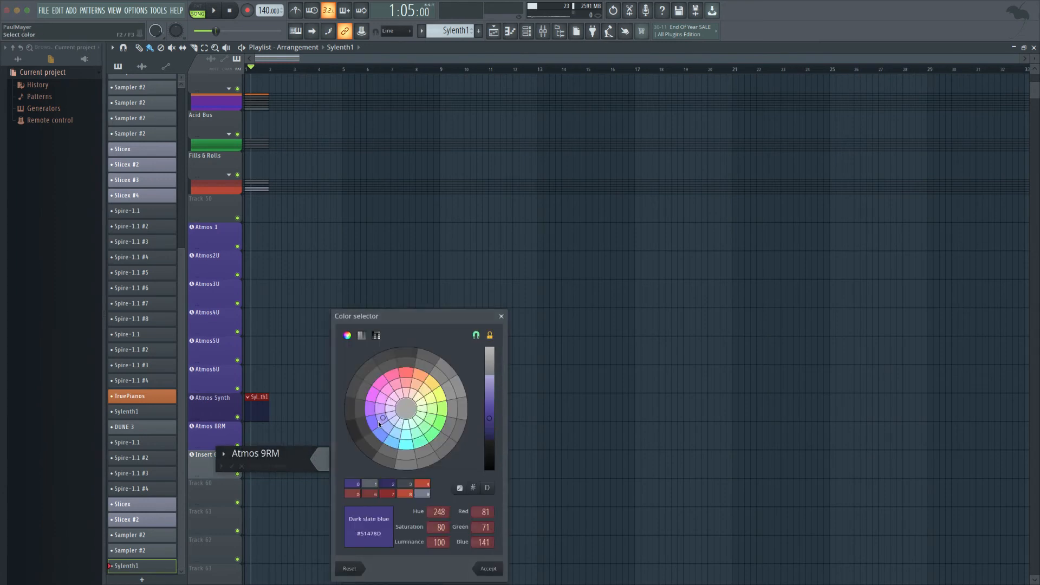
# Append U to the last two atmosphere track names, making them Atmos 8RMU and Atmos 9RMU.
pyautogui.click(220, 426)
pyautogui.press('F2')
pyautogui.write('U')
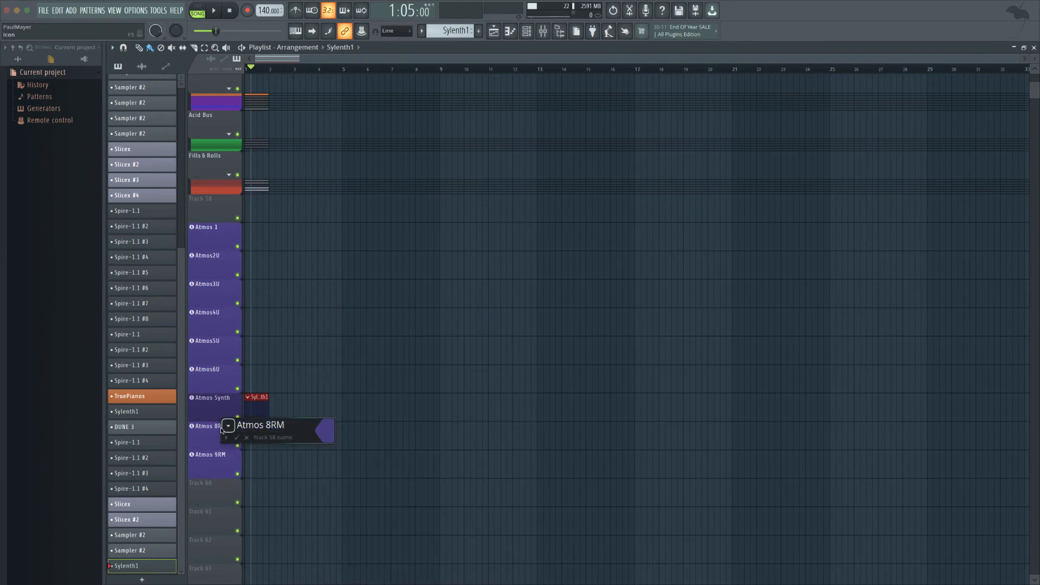
pyautogui.press('Return')
pyautogui.click(222, 456)
pyautogui.press('F2')
pyautogui.write('U')
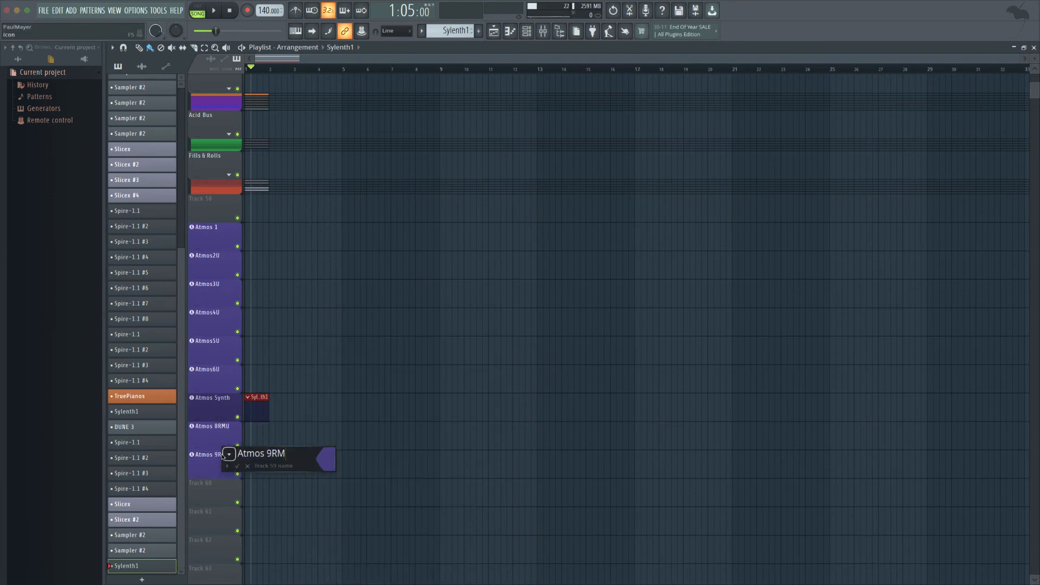
pyautogui.press('Return')
# Review the mixer inserts from the early buses through Atmos Bus and the new Atmos tracks.
pyautogui.click(558, 31)
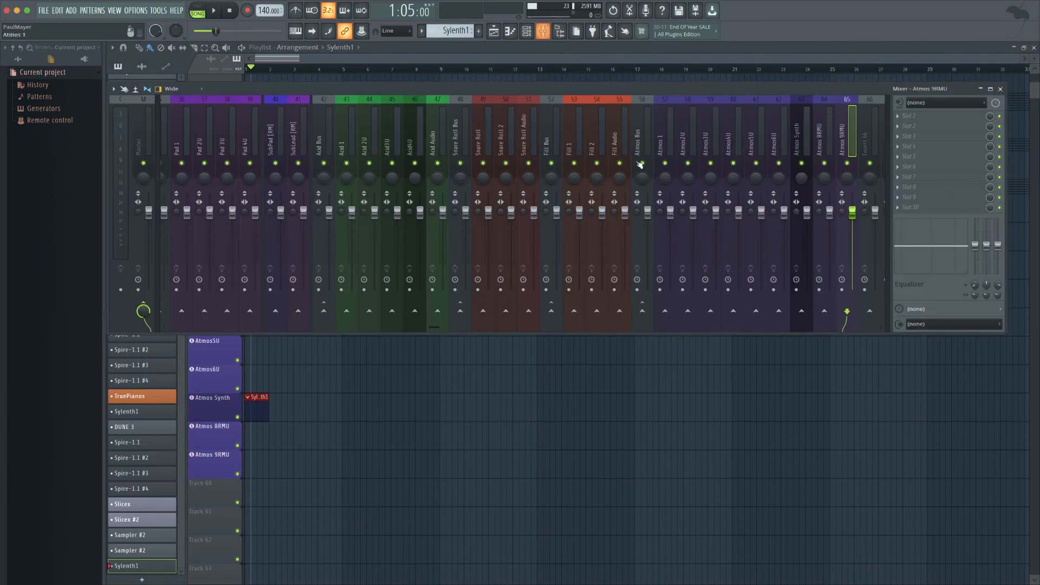
pyautogui.press('Right')
pyautogui.press('Left')
pyautogui.press('Right')
pyautogui.press('Right')
pyautogui.press('Left')
pyautogui.click(644, 126)
pyautogui.scroll(10, 646, 123)
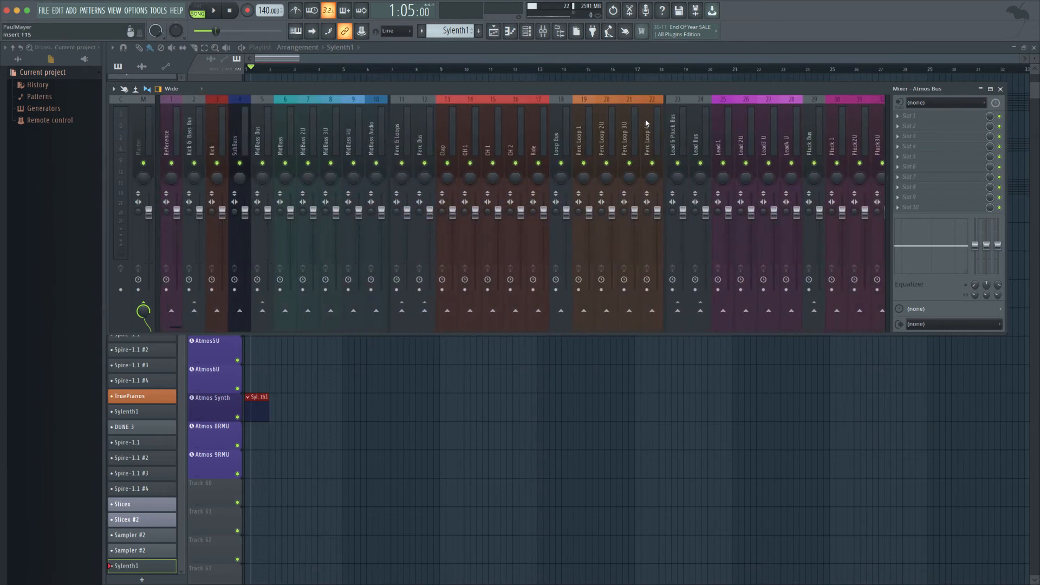
pyautogui.scroll(-17, 647, 123)
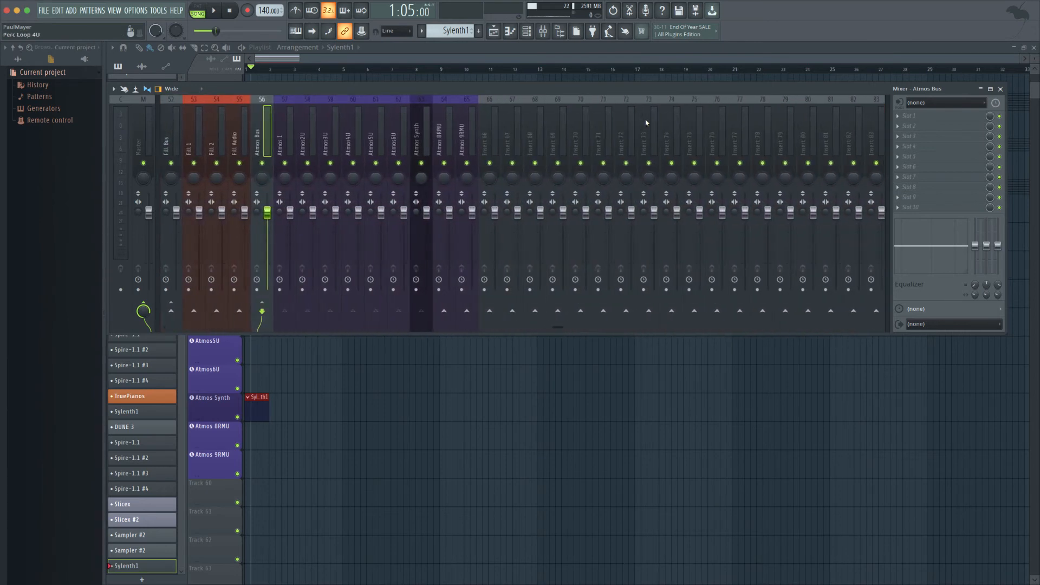
pyautogui.click(206, 500)
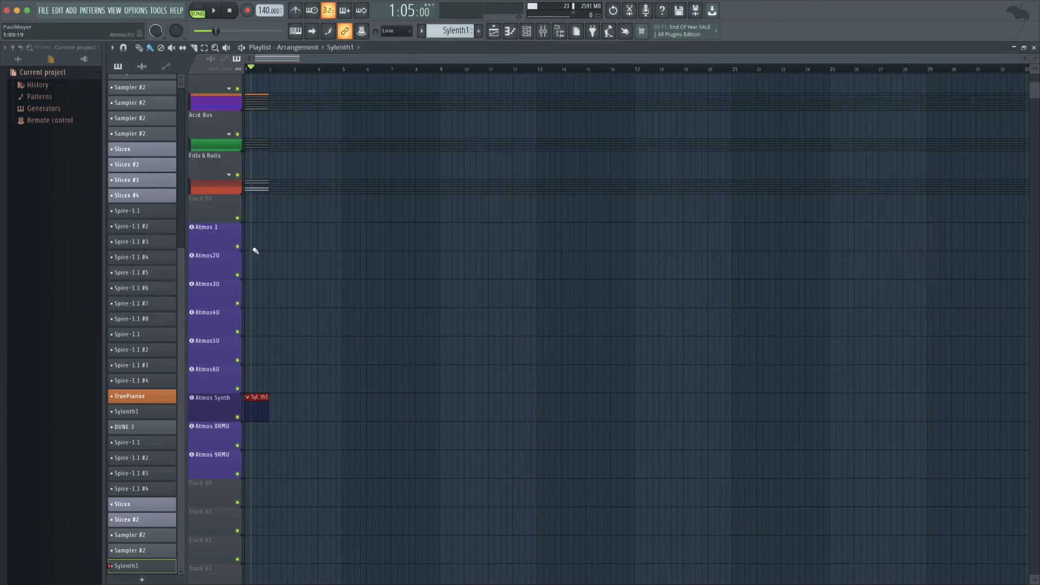
# Group playlist tracks Atmos 1 through Atmos 9RMU under Track 50.
pyautogui.hotkey('shift', 'g')
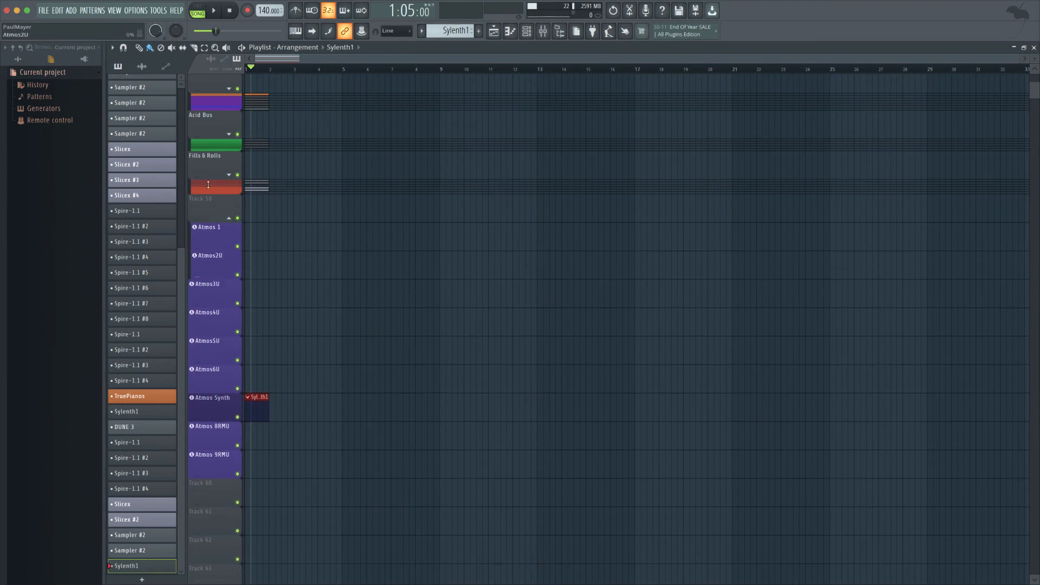
pyautogui.hotkey('shift', 'g')
pyautogui.hotkey('shift', 'g')
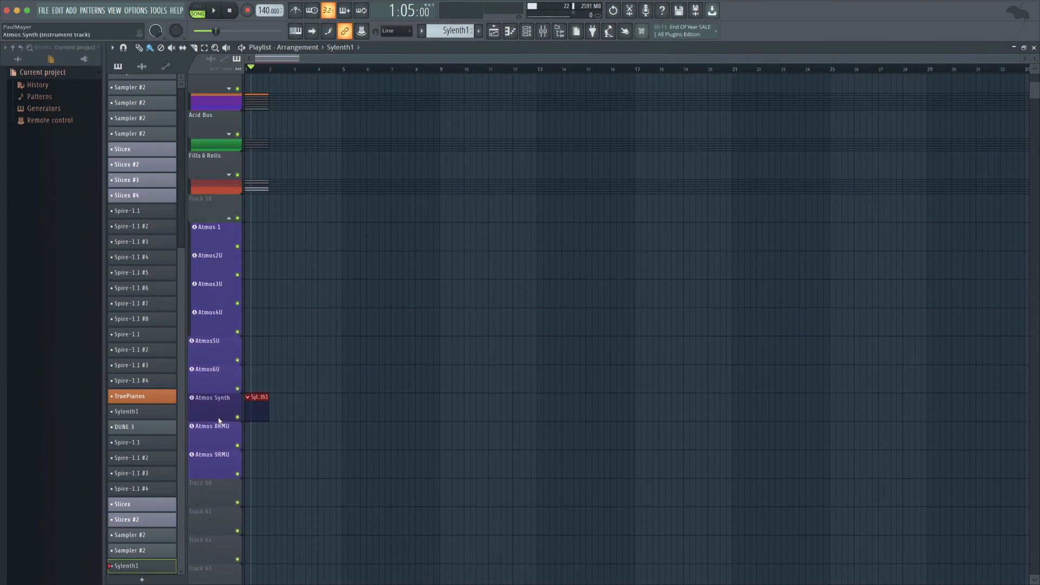
pyautogui.hotkey('shift', 'g')
pyautogui.hotkey('shift', 'g')
pyautogui.hotkey('shift', 'g')
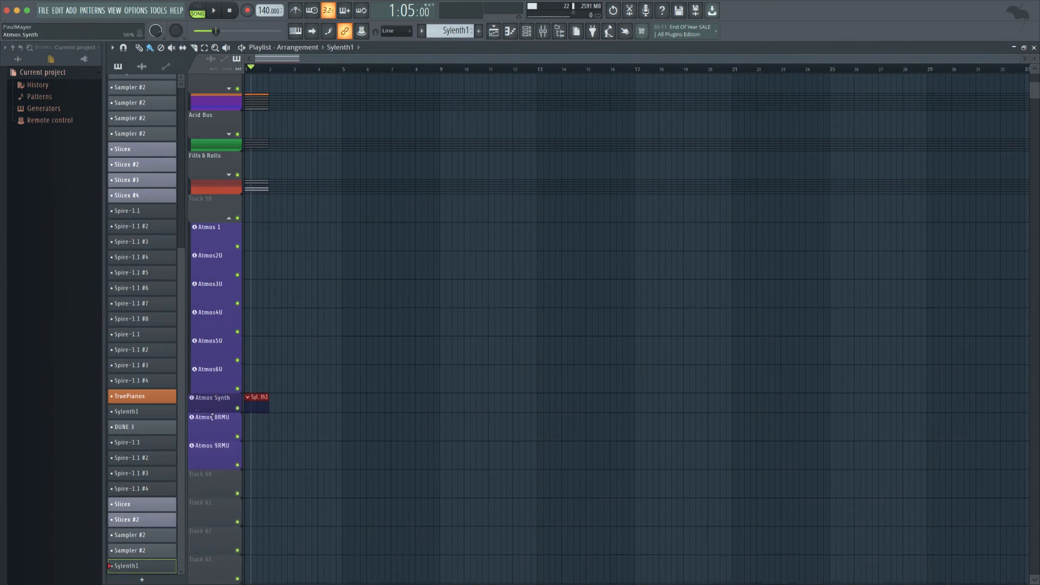
pyautogui.hotkey('shift', 'g')
pyautogui.hotkey('shift', 'g')
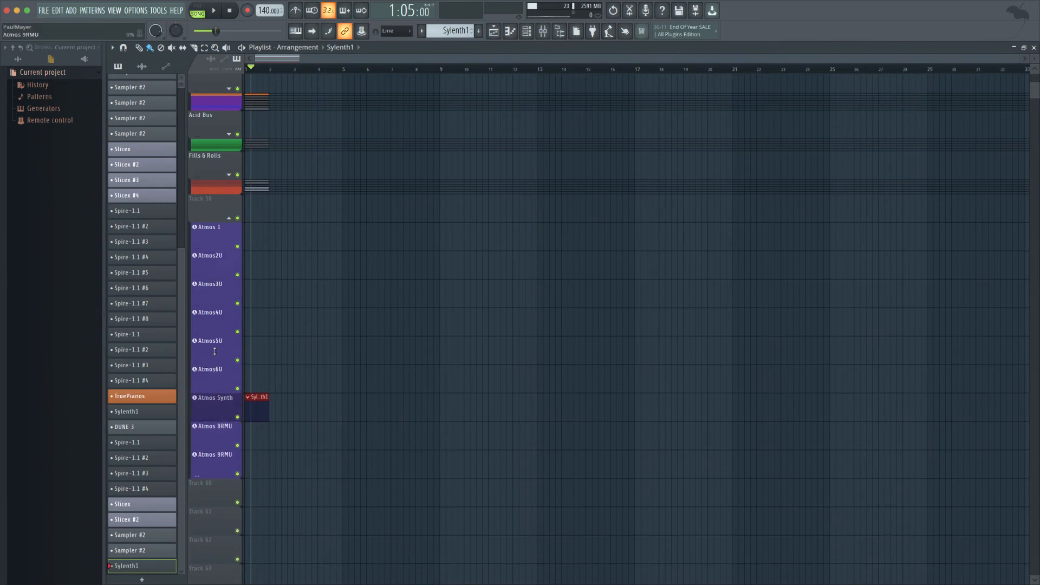
# Name playlist Track 50, the parent of the atmosphere group, Atmos Bus.
pyautogui.middleClick(217, 205)
pyautogui.write('Atmos')
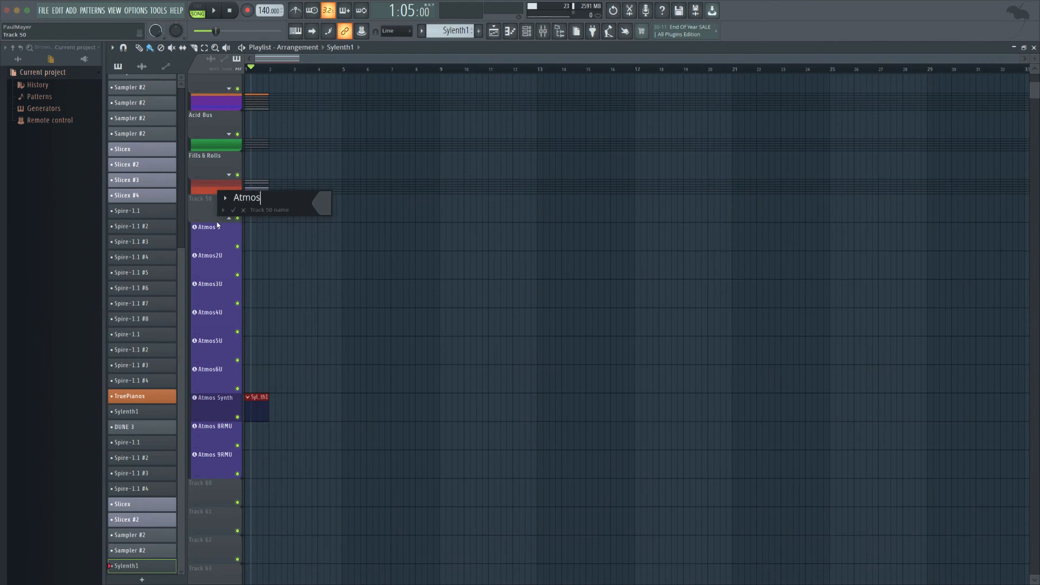
pyautogui.write(' GBus')
pyautogui.press('Return')
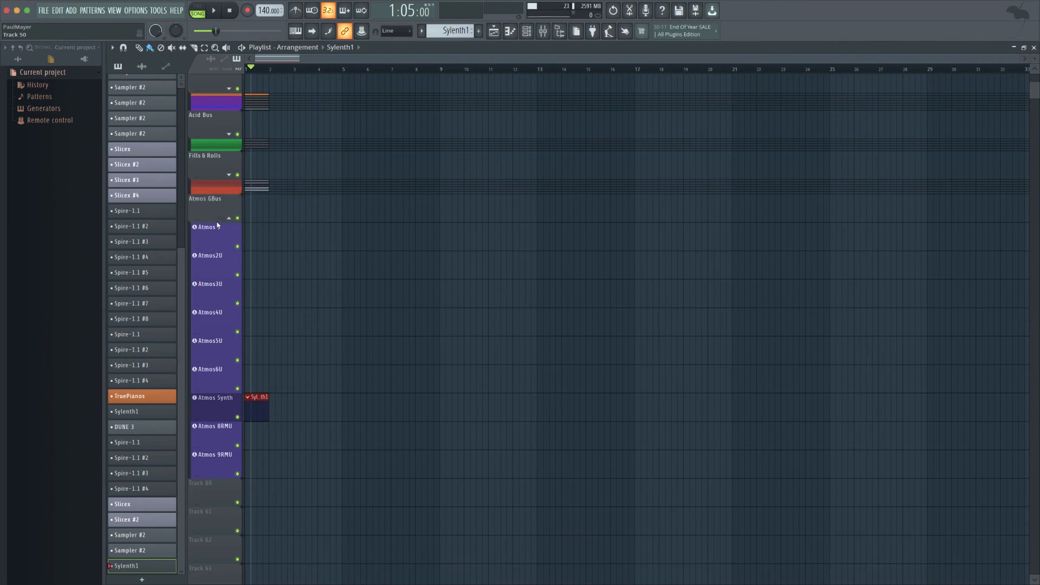
pyautogui.middleClick(201, 209)
pyautogui.press('BackSpace')
pyautogui.press('BackSpace')
pyautogui.press('BackSpace')
pyautogui.press('BackSpace')
pyautogui.press('BackSpace')
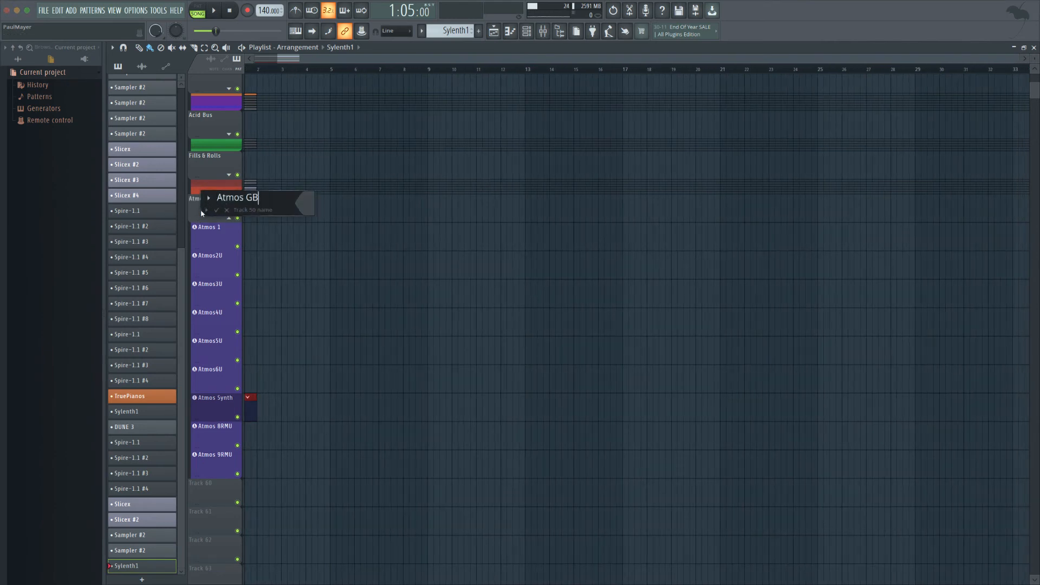
pyautogui.write('Bus')
pyautogui.press('Return')
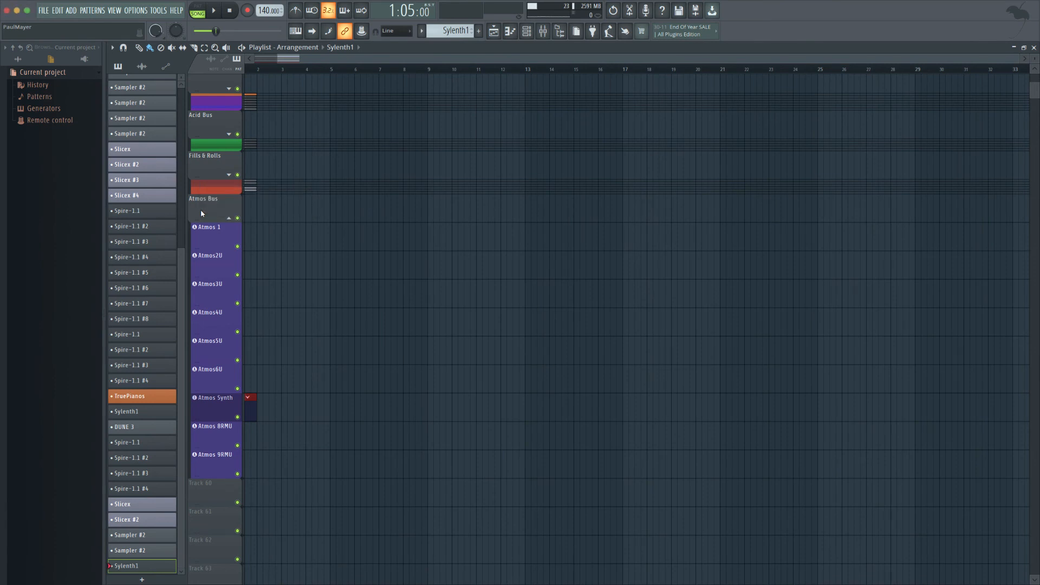
# Delete the Sylenth1 clip from the Atmos Synth track and collapse the Atmos Bus group.
pyautogui.rightClick(255, 400)
pyautogui.scroll(5, 233, 244)
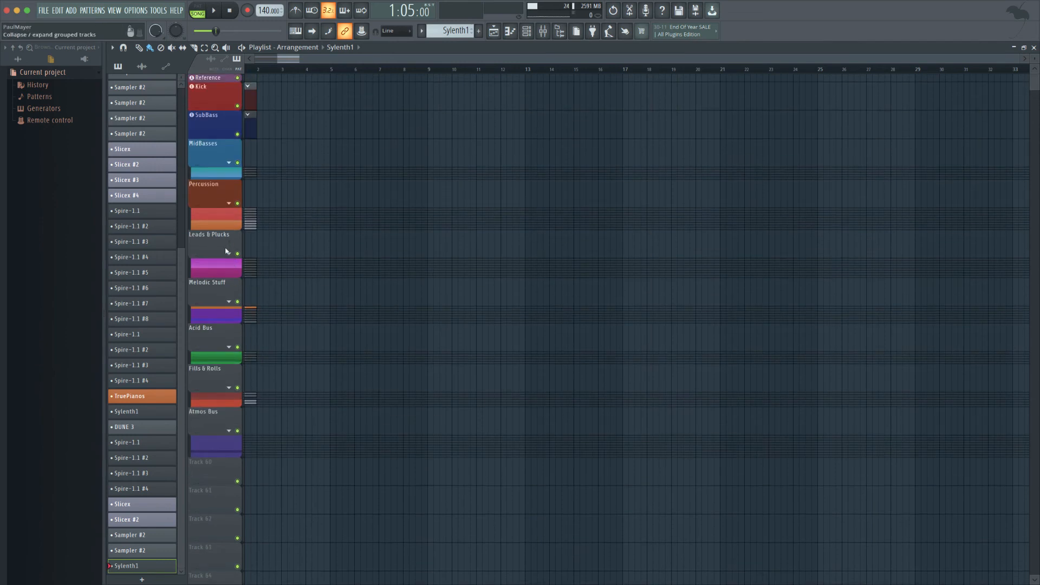
# Colour the Leads & Plucks parent track a dark magenta (#69355B).
pyautogui.doubleClick(206, 250)
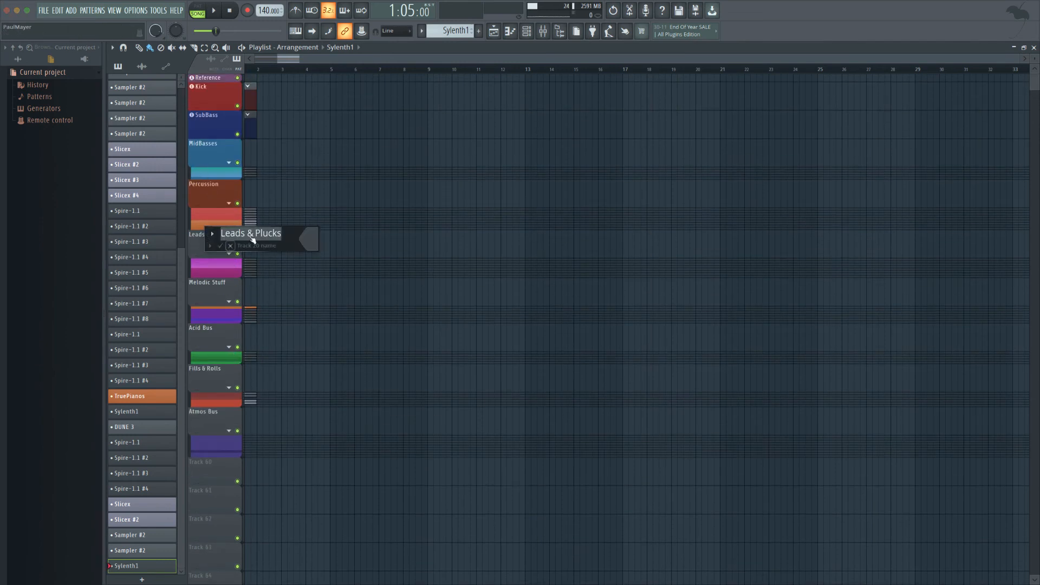
pyautogui.click(310, 237)
pyautogui.click(378, 310)
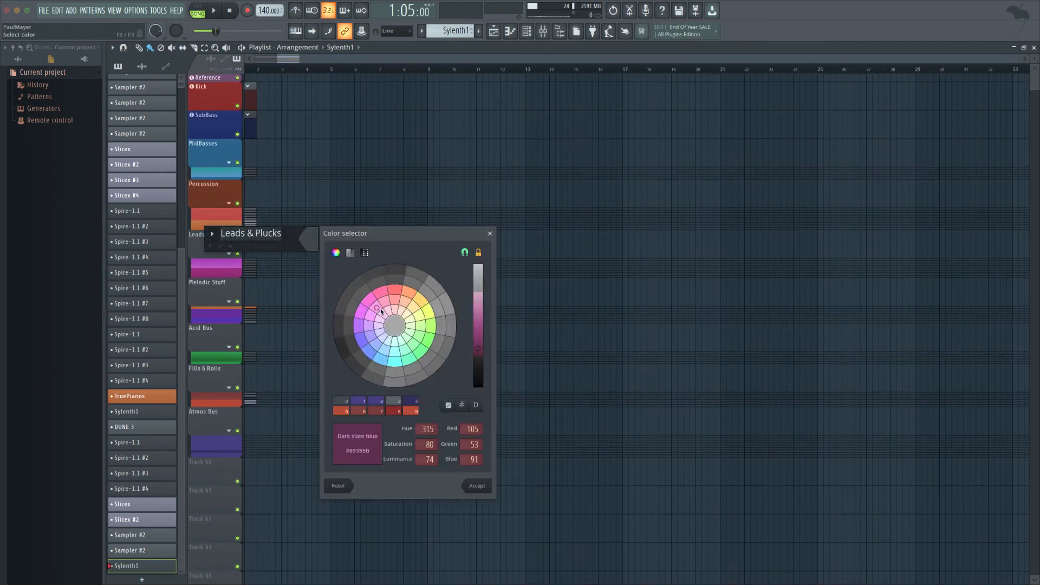
pyautogui.click(389, 311)
pyautogui.click(378, 312)
pyautogui.press('Return')
pyautogui.press('Return')
# Colour the Melodic Stuff parent track a greyish violet (#46425C).
pyautogui.doubleClick(217, 292)
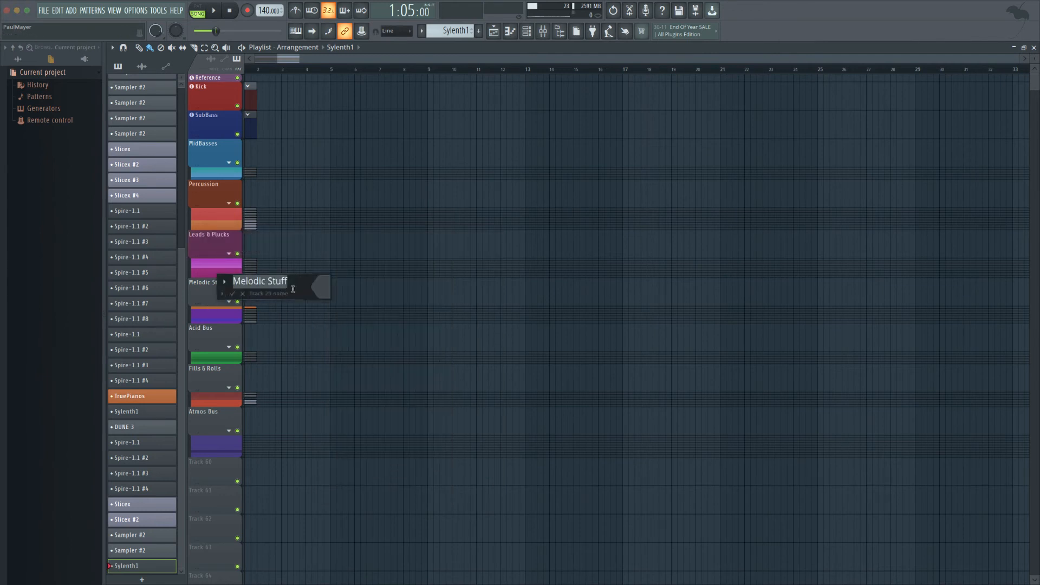
pyautogui.click(322, 287)
pyautogui.click(389, 375)
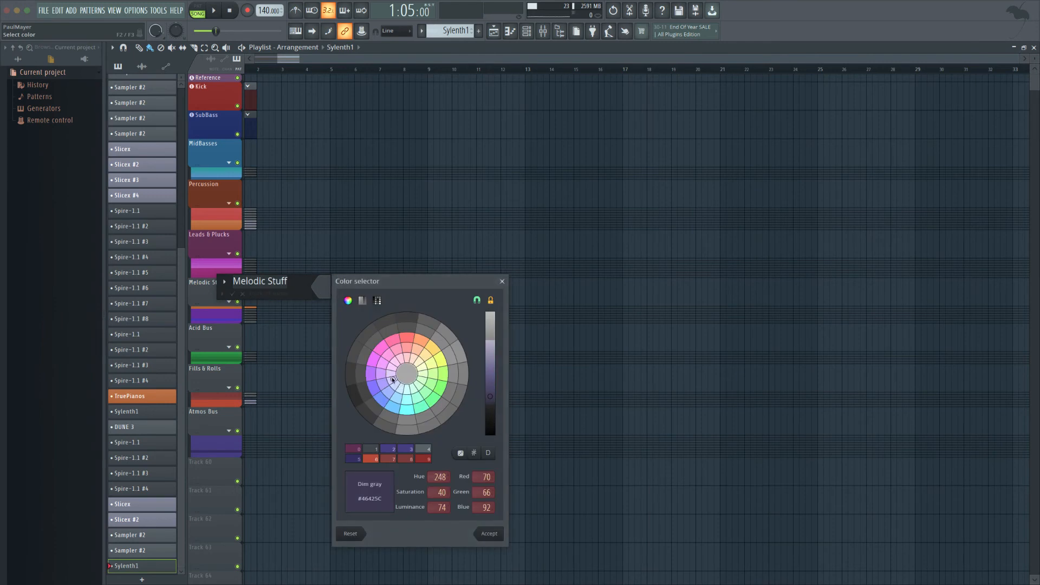
pyautogui.press('Return')
pyautogui.press('Return')
# Colour the Acid Bus parent track a muted dark green to suit its group.
pyautogui.doubleClick(220, 349)
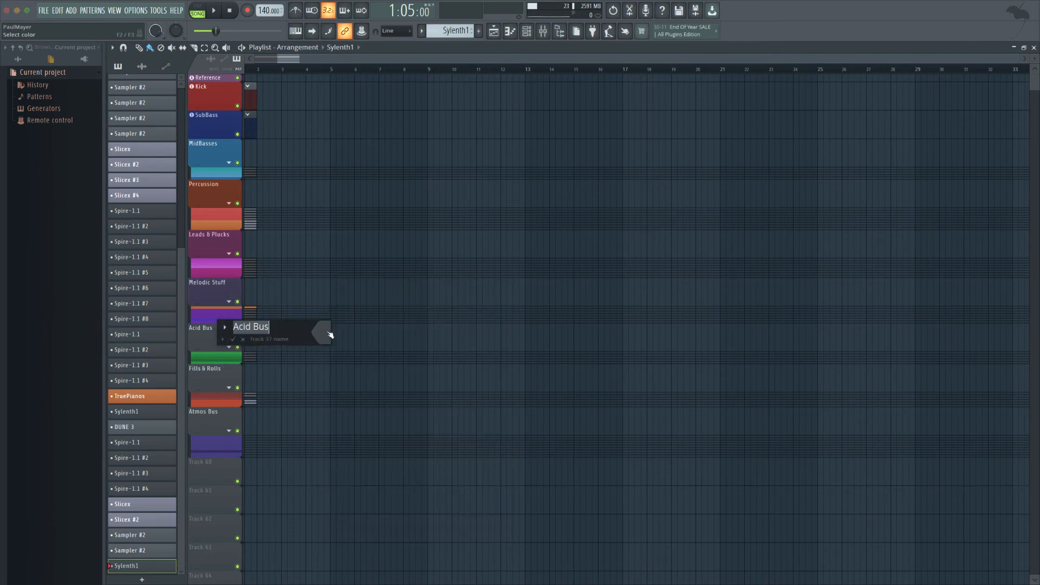
pyautogui.click(325, 332)
pyautogui.click(421, 425)
pyautogui.press('Return')
pyautogui.press('Return')
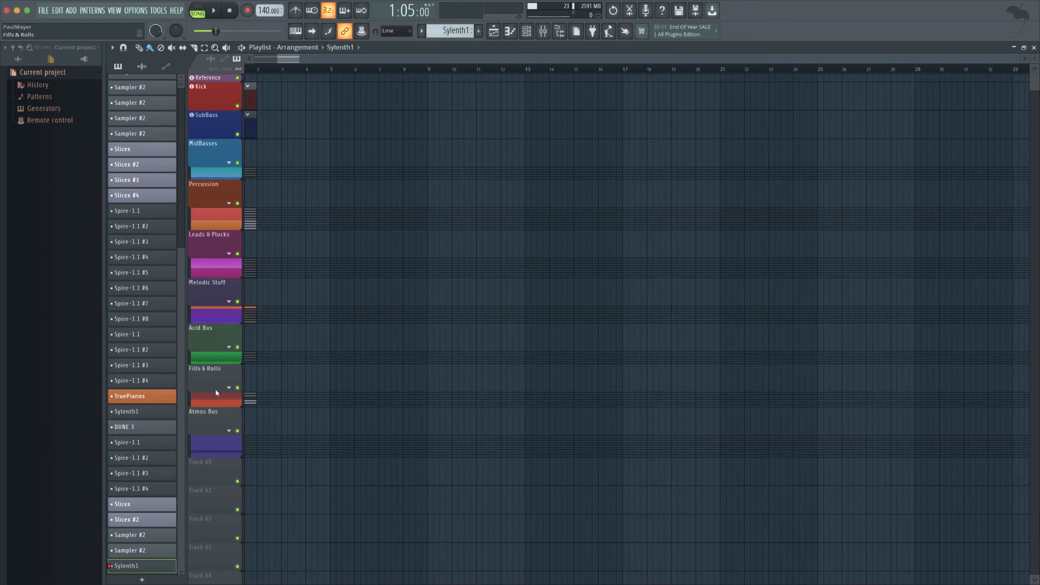
# Colour the Fills & Rolls parent track a dark brown.
pyautogui.doubleClick(221, 388)
pyautogui.click(330, 373)
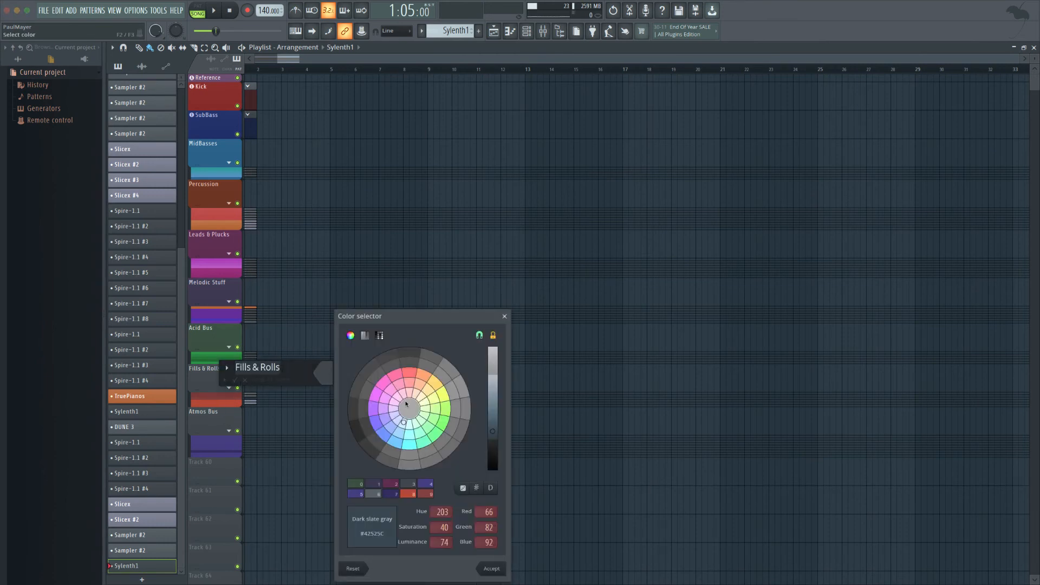
pyautogui.click(418, 391)
pyautogui.press('Return')
pyautogui.press('Return')
# Colour the Atmos Bus parent track a dark indigo to match its grouped tracks.
pyautogui.doubleClick(221, 430)
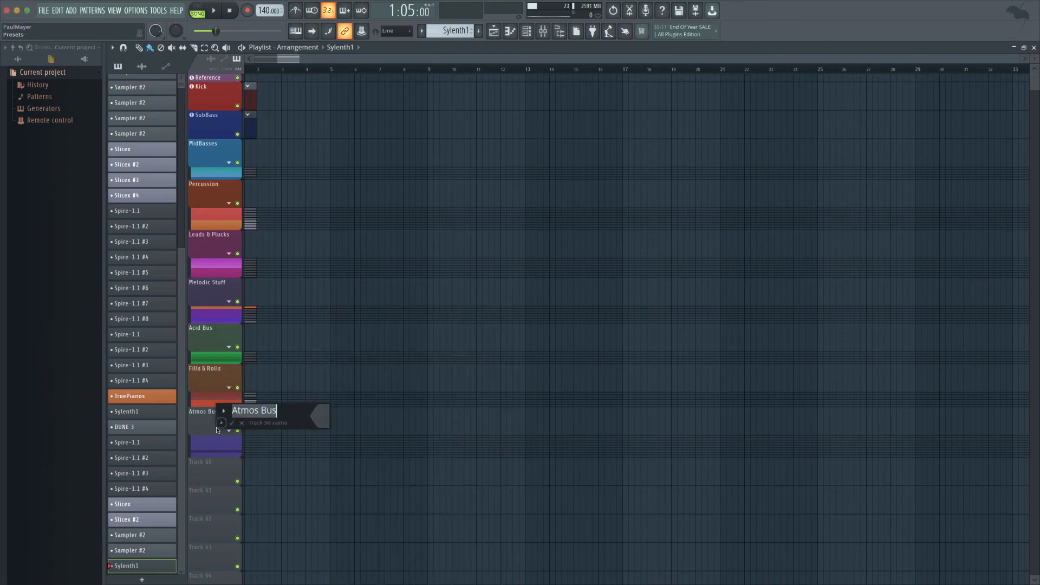
pyautogui.click(337, 415)
pyautogui.moveTo(398, 428); pyautogui.dragTo(388, 421)
pyautogui.press('Return')
pyautogui.press('Return')
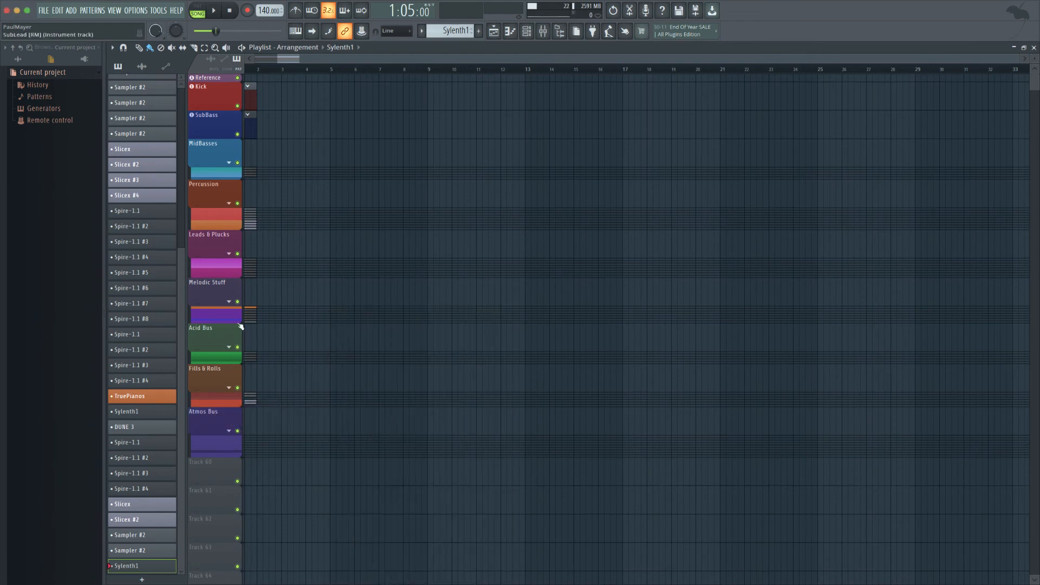
# Try a dark purple colour on the Melodic Stuff parent track.
pyautogui.doubleClick(226, 289)
pyautogui.click(329, 288)
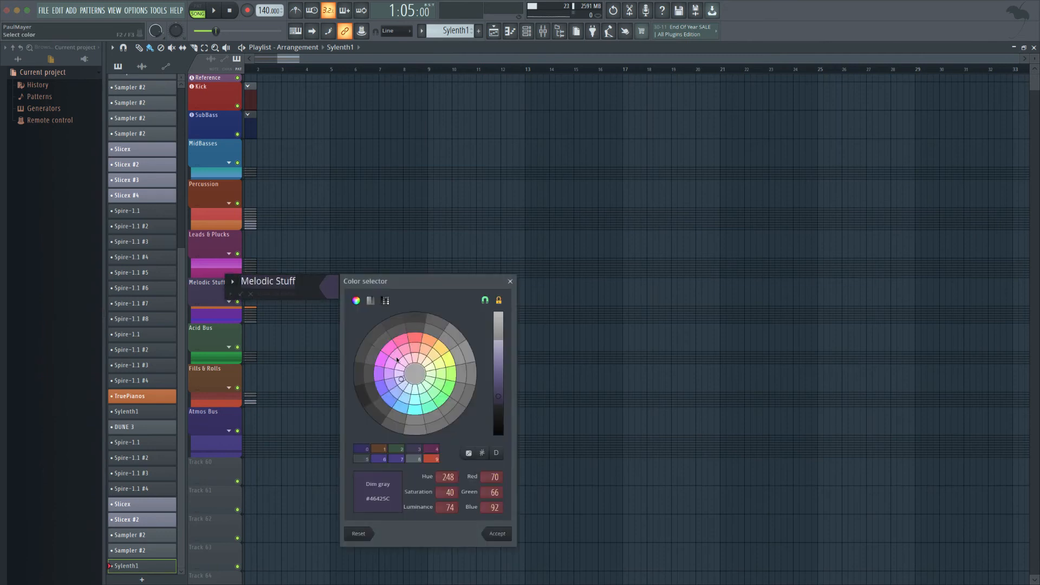
pyautogui.press('Return')
pyautogui.press('Return')
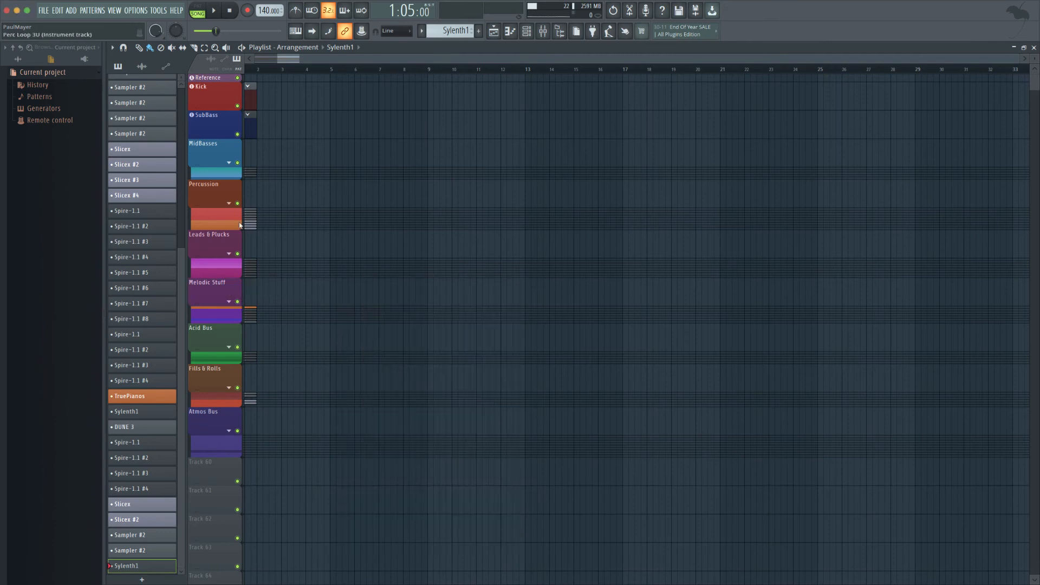
# Try a dark indigo colour on the Melodic Stuff parent track.
pyautogui.doubleClick(226, 287)
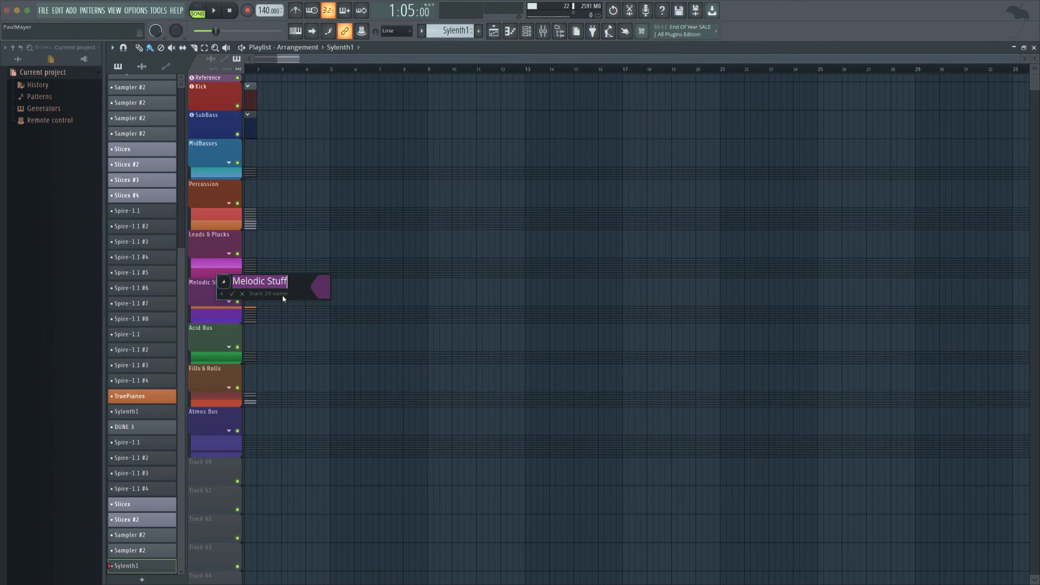
pyautogui.click(314, 291)
pyautogui.click(384, 382)
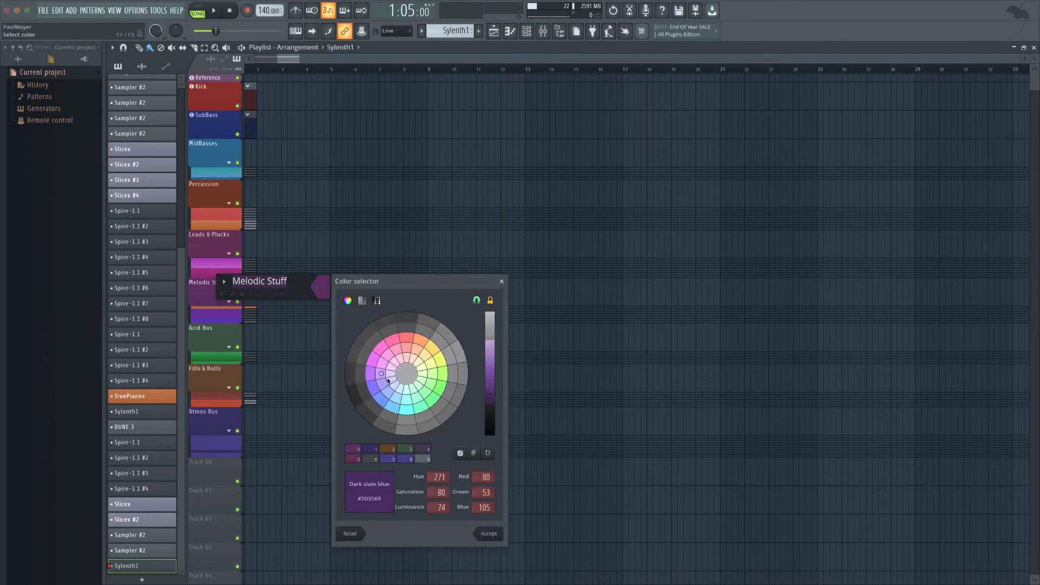
pyautogui.press('Return')
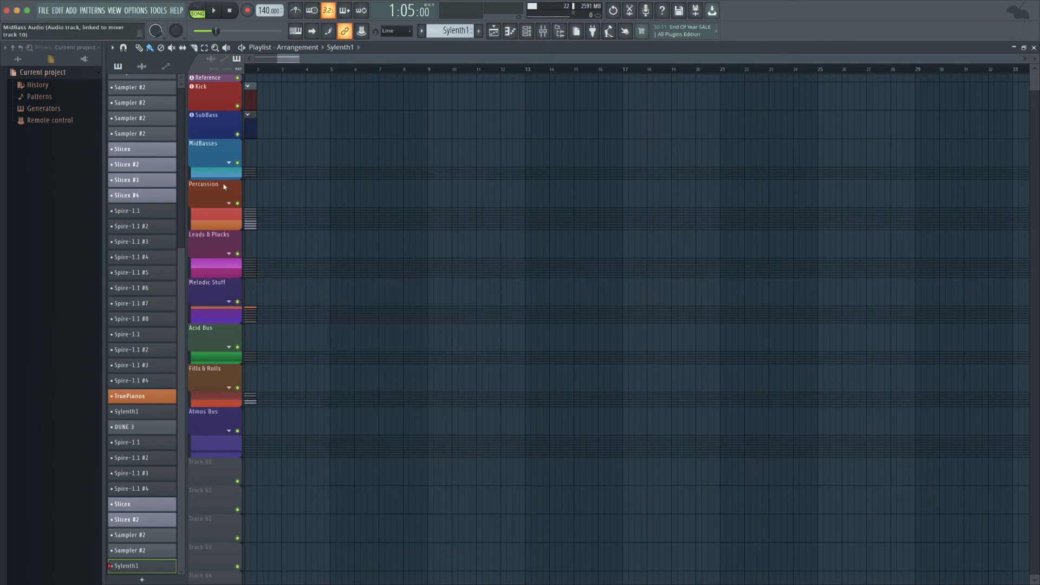
# Set the Melodic Stuff parent track's colour back to the greyish violet #46425C.
pyautogui.middleClick(219, 296)
pyautogui.click(313, 293)
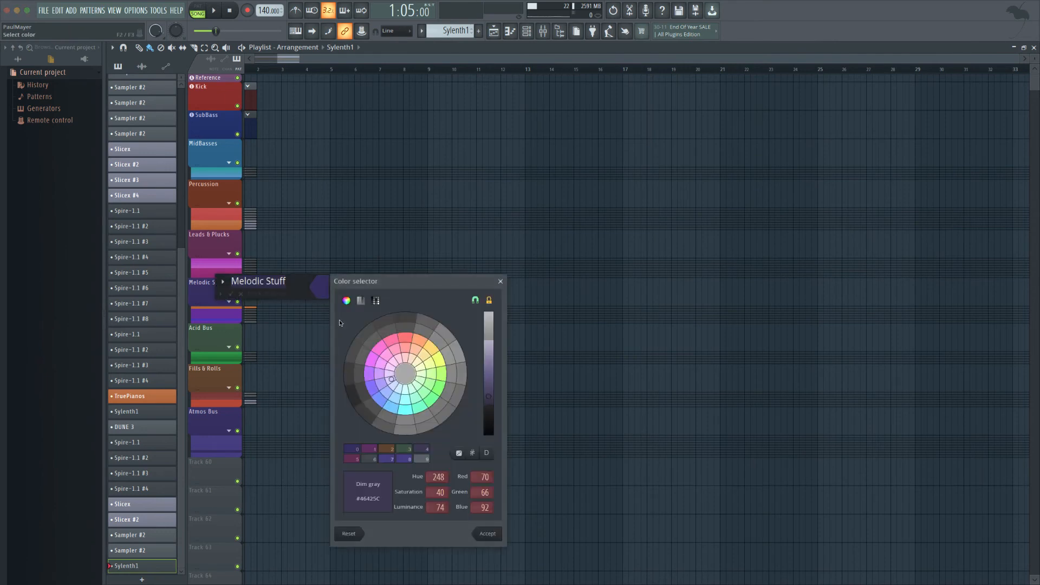
pyautogui.press('Return')
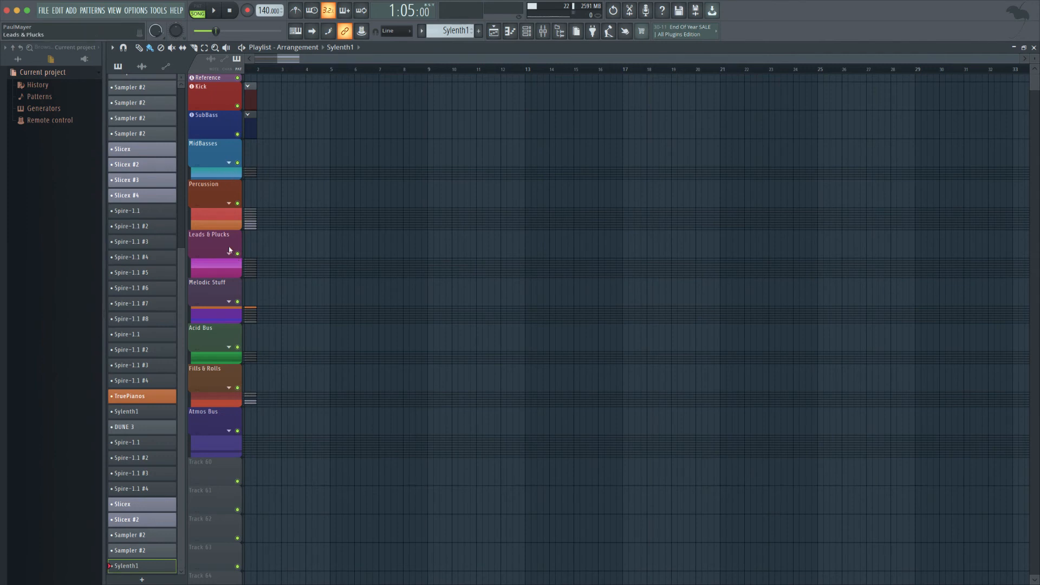
# Reduce the height of each playlist group parent track from MidBasses through Atmos Bus so all seven are more compact.
pyautogui.moveTo(215, 163)
pyautogui.mouseDown()
pyautogui.moveTo(215, 144)
pyautogui.moveTo(216, 160)
pyautogui.mouseUp()
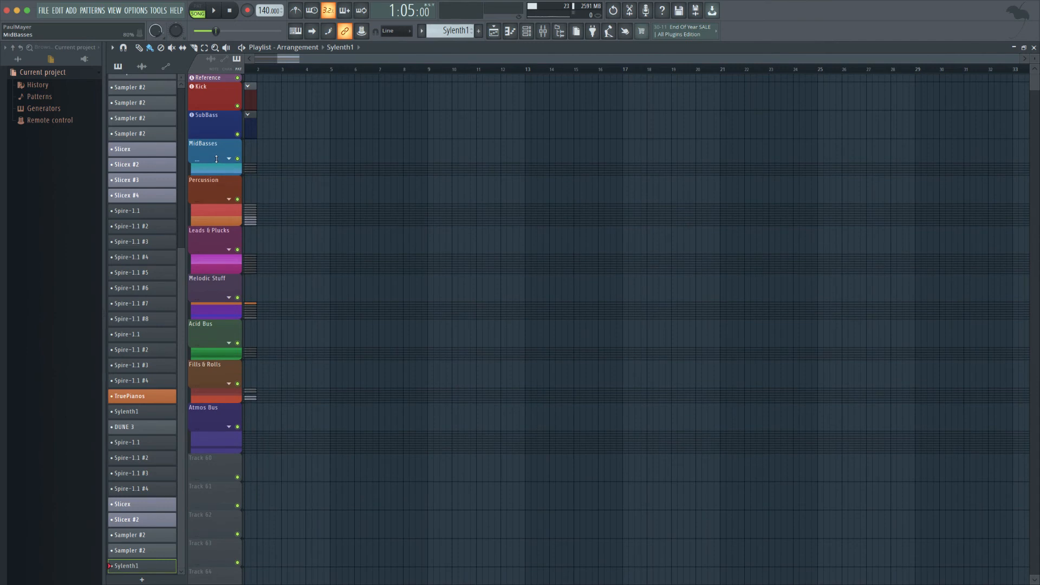
pyautogui.moveTo(210, 204); pyautogui.dragTo(211, 197)
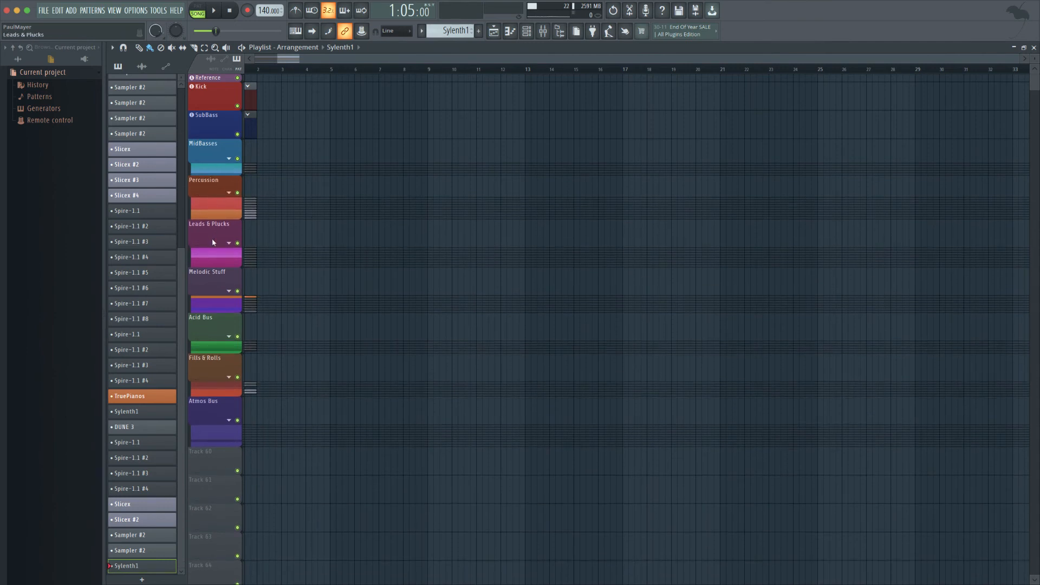
pyautogui.moveTo(213, 245); pyautogui.dragTo(214, 238)
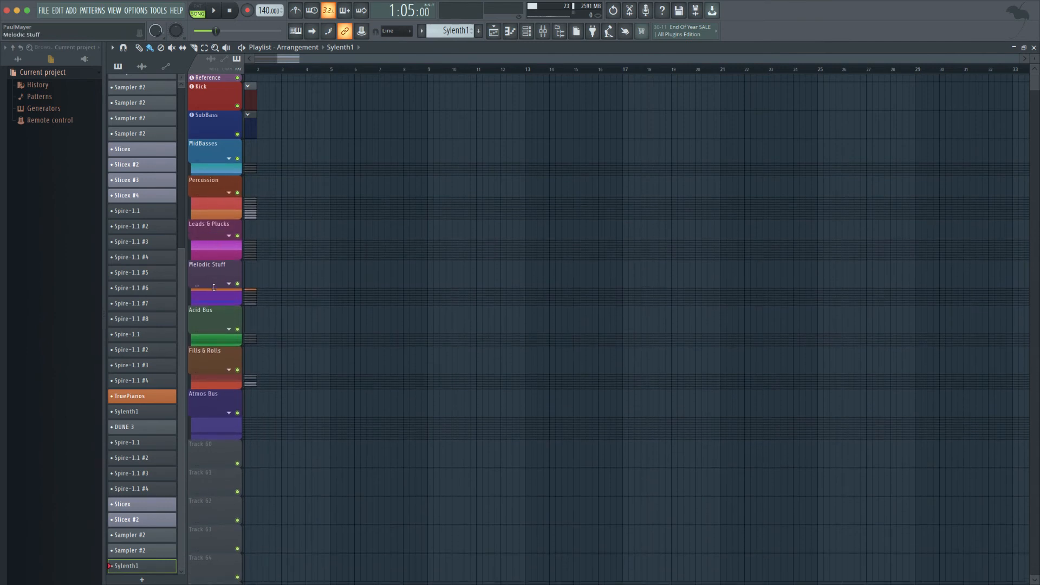
pyautogui.moveTo(214, 287); pyautogui.dragTo(215, 280)
pyautogui.moveTo(217, 342); pyautogui.dragTo(217, 334)
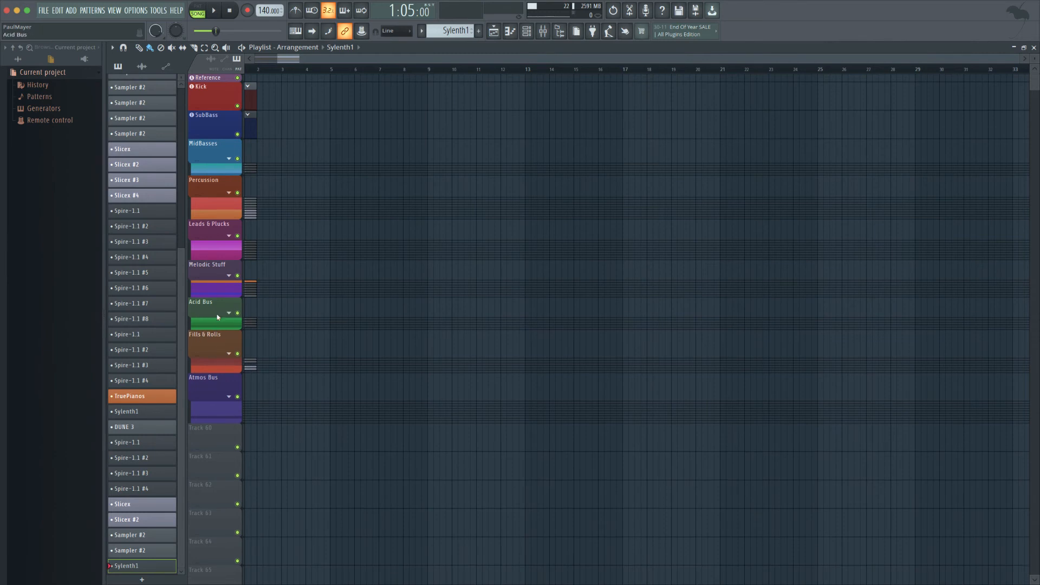
pyautogui.moveTo(217, 374); pyautogui.dragTo(214, 384)
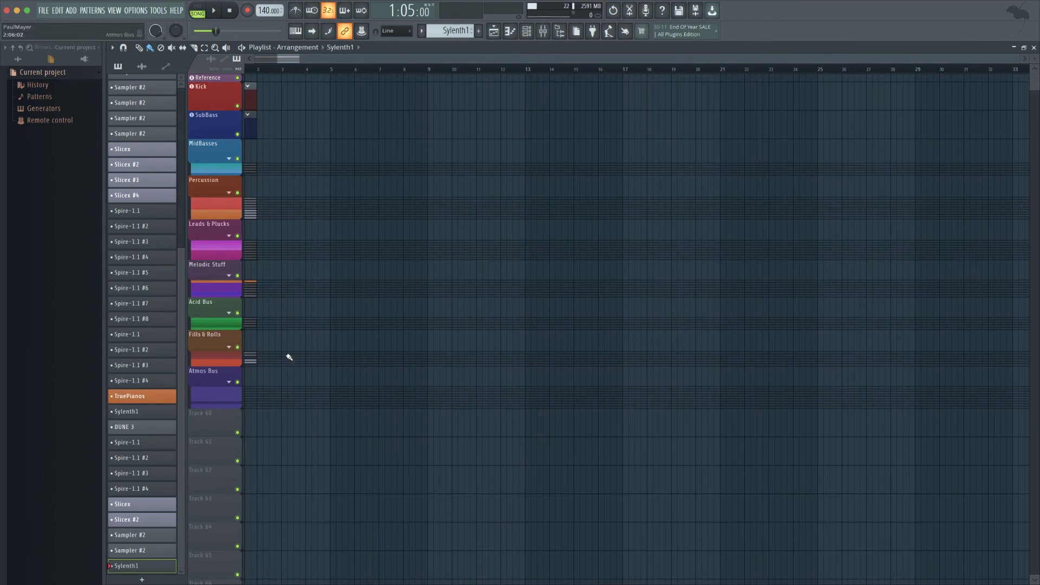
# Set playlist Track 61 as an audio track linked to mixer Insert 66, leaving Track 60 above it unassigned.
pyautogui.scroll(-10, 242, 450)
pyautogui.scroll(10, 246, 336)
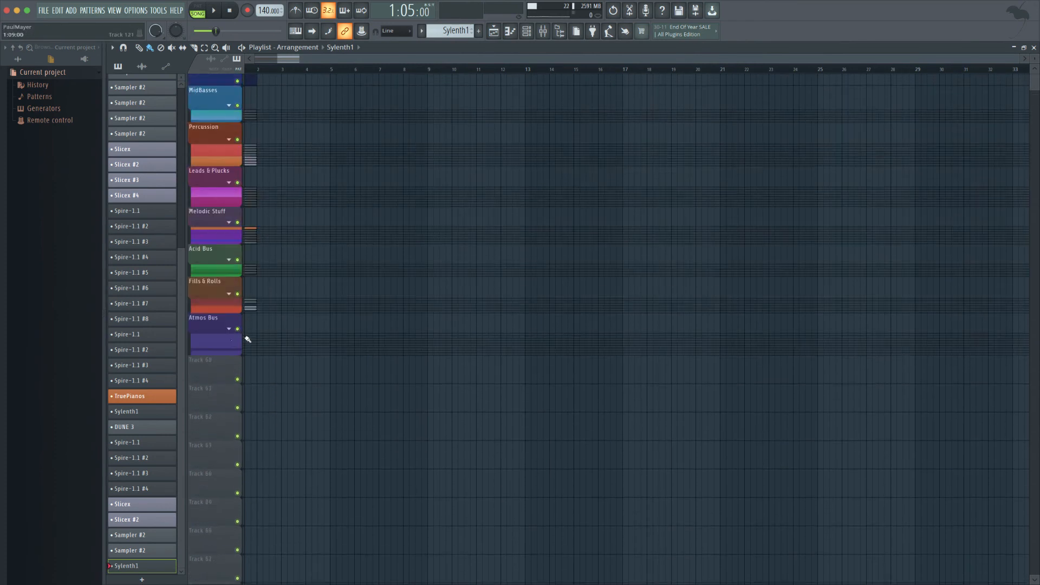
pyautogui.rightClick(222, 459)
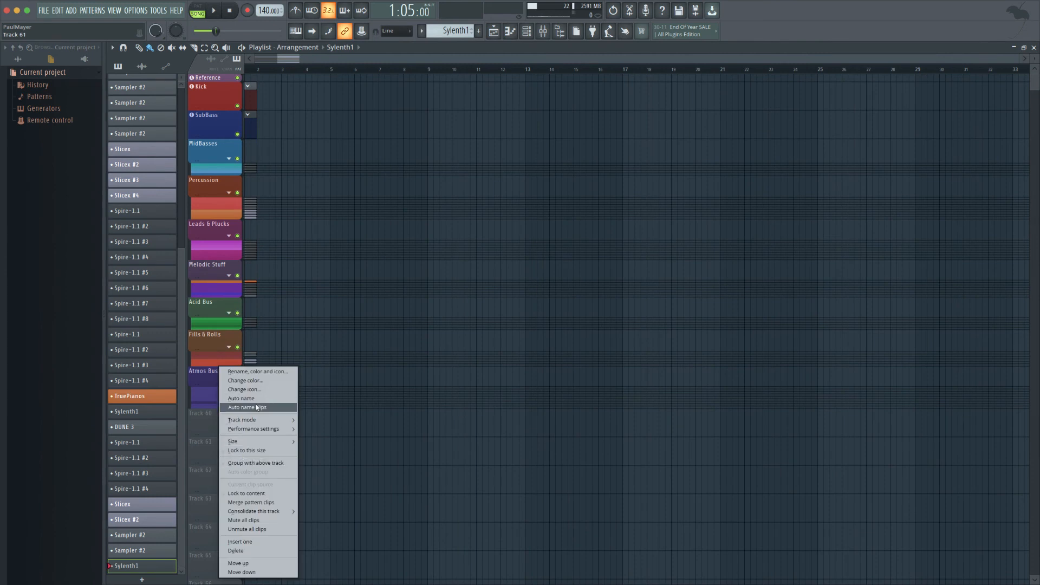
pyautogui.moveTo(264, 421)
pyautogui.moveTo(344, 429)
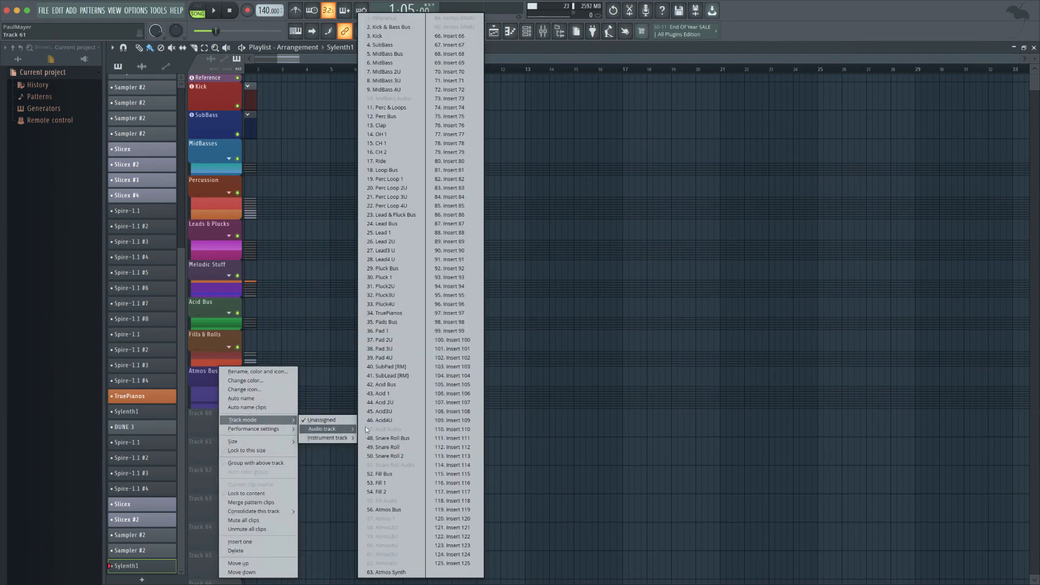
pyautogui.click(450, 36)
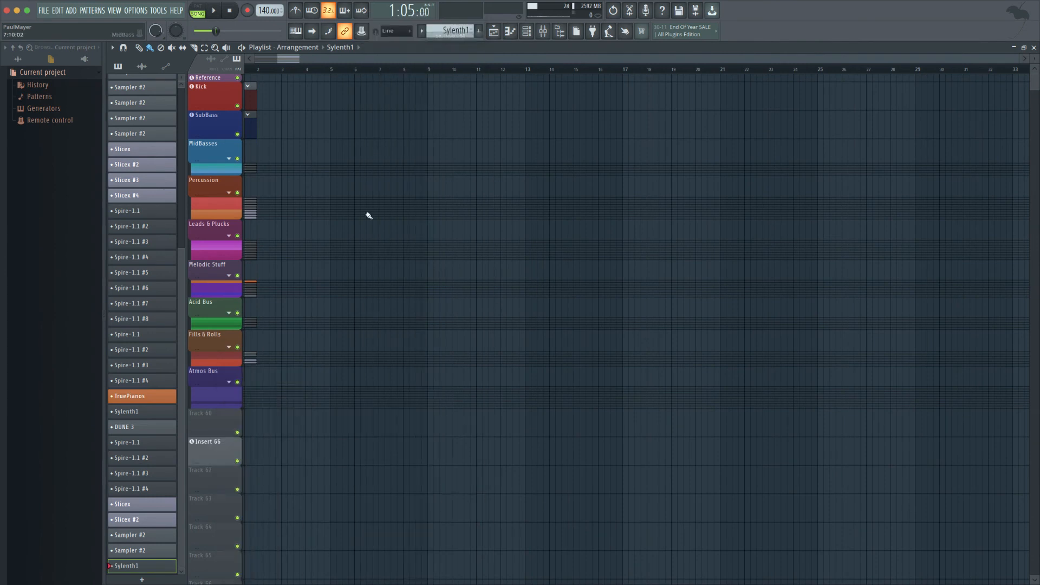
# Set playlist Tracks 62 and 63 as audio tracks linked to mixer Inserts 67 and 68.
pyautogui.rightClick(217, 474)
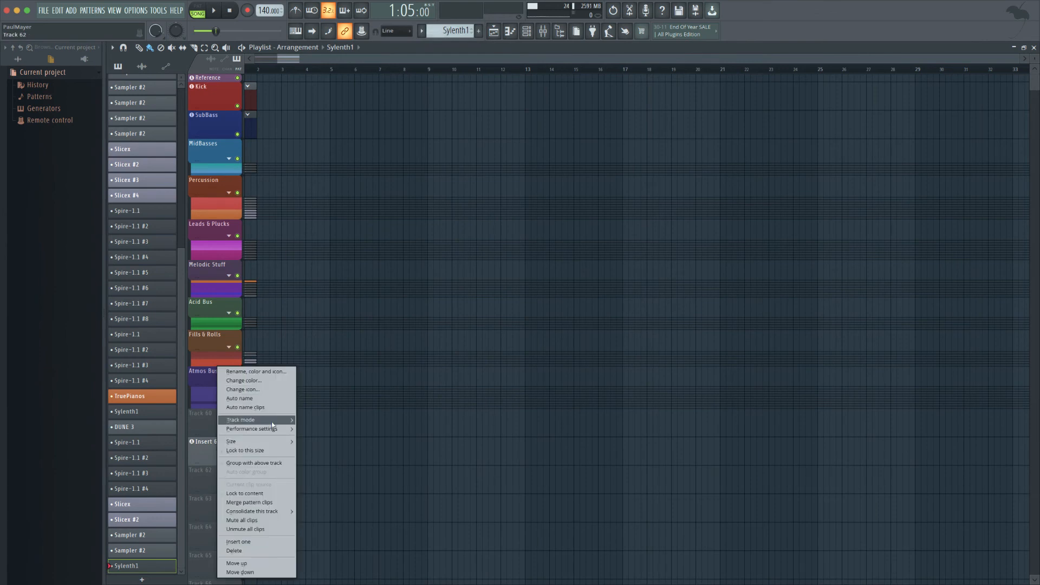
pyautogui.moveTo(271, 422)
pyautogui.moveTo(323, 429)
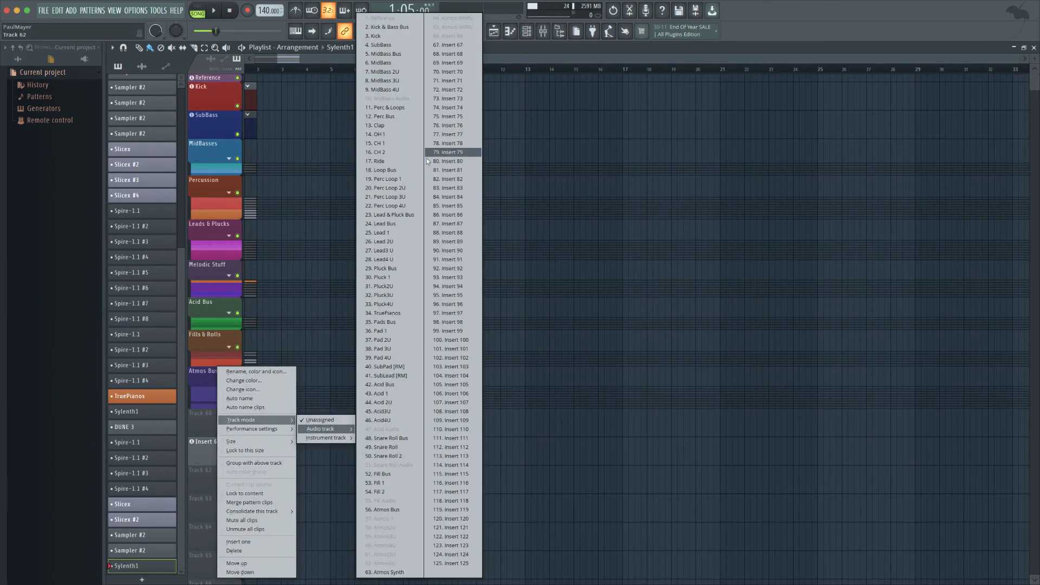
pyautogui.click(465, 46)
pyautogui.rightClick(208, 491)
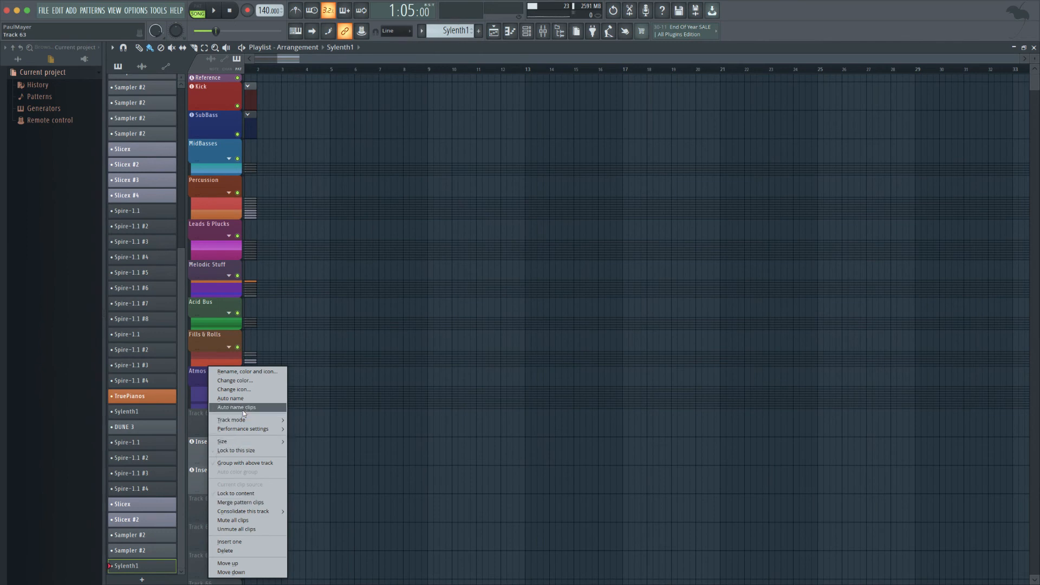
pyautogui.moveTo(244, 420)
pyautogui.moveTo(309, 432)
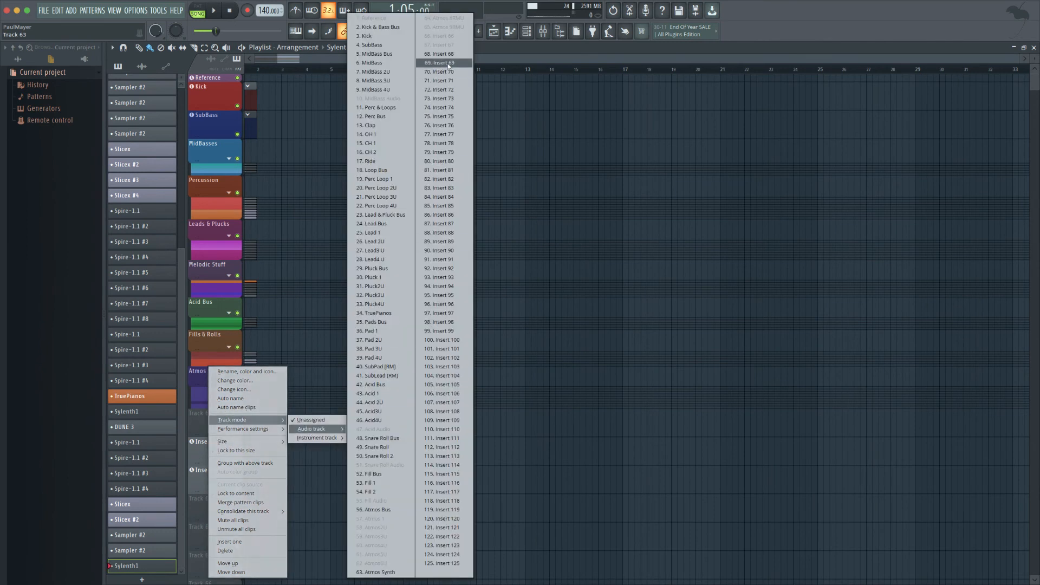
pyautogui.click(436, 63)
# Set playlist Tracks 64 and 65 as audio tracks linked to mixer Inserts 69 and 70.
pyautogui.scroll(-3, 267, 462)
pyautogui.rightClick(215, 436)
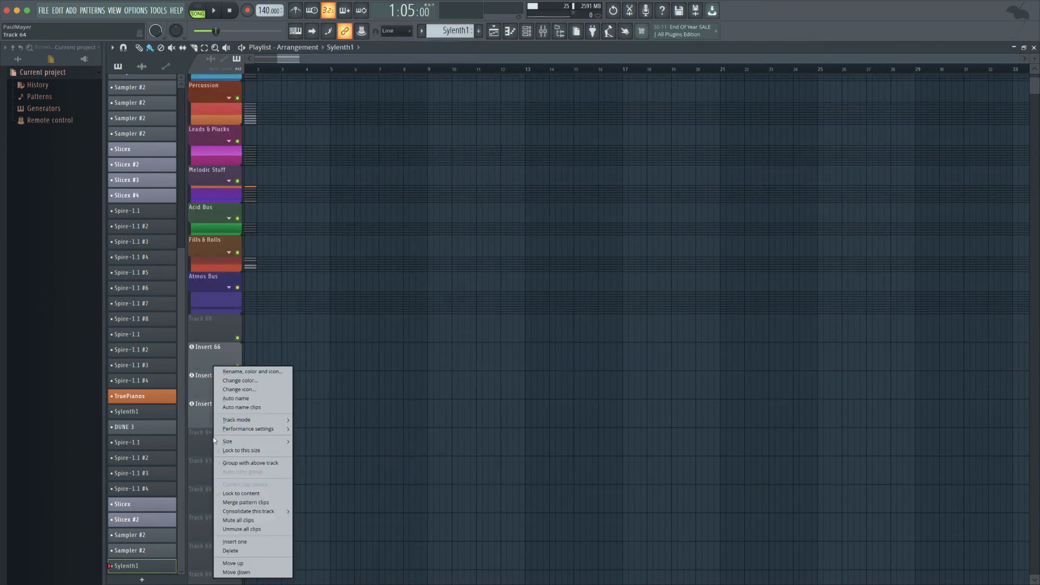
pyautogui.moveTo(244, 420)
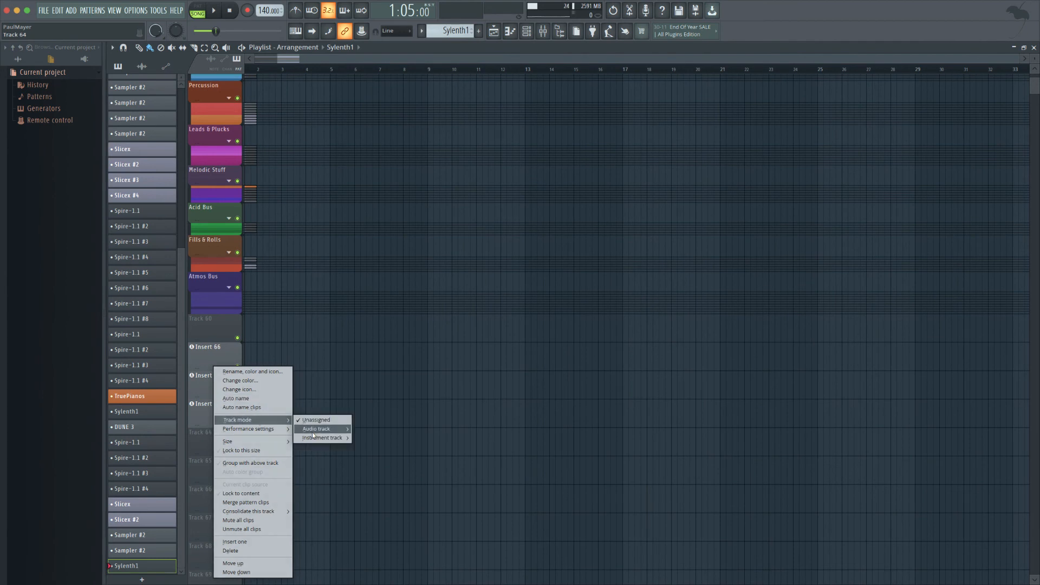
pyautogui.moveTo(317, 429)
pyautogui.click(443, 63)
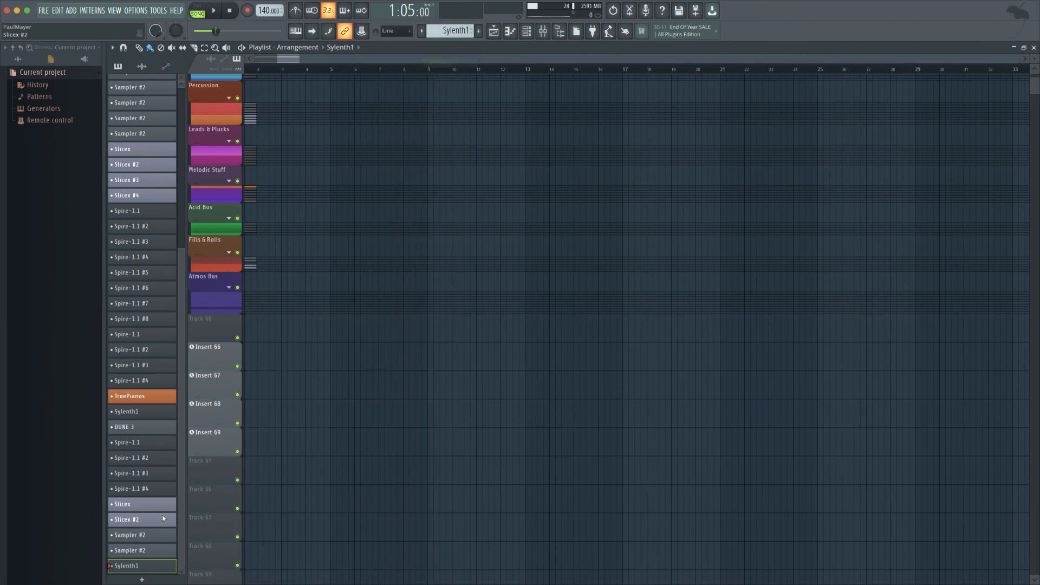
pyautogui.rightClick(206, 482)
pyautogui.moveTo(254, 421)
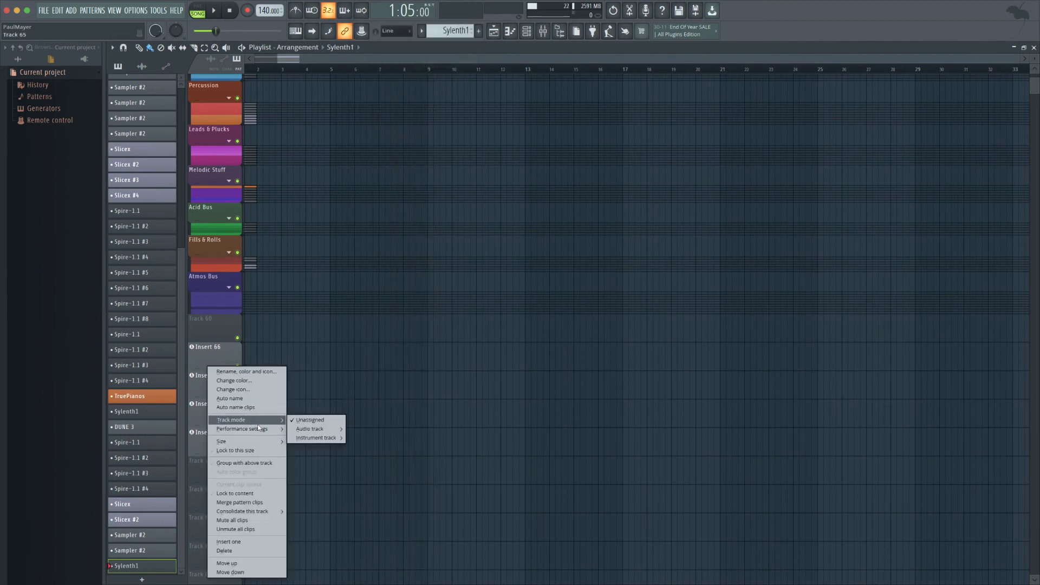
pyautogui.moveTo(320, 429)
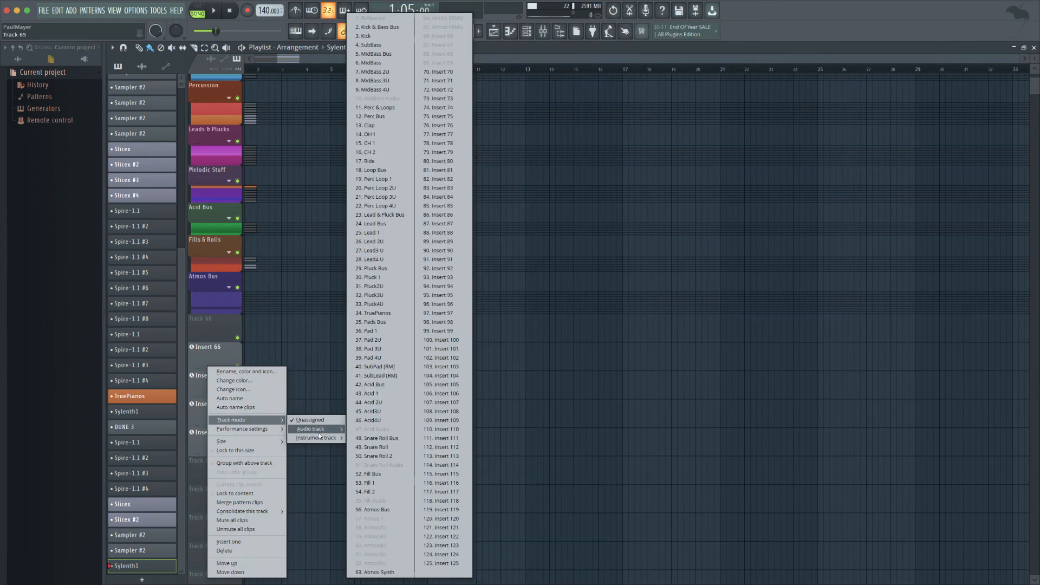
pyautogui.click(443, 72)
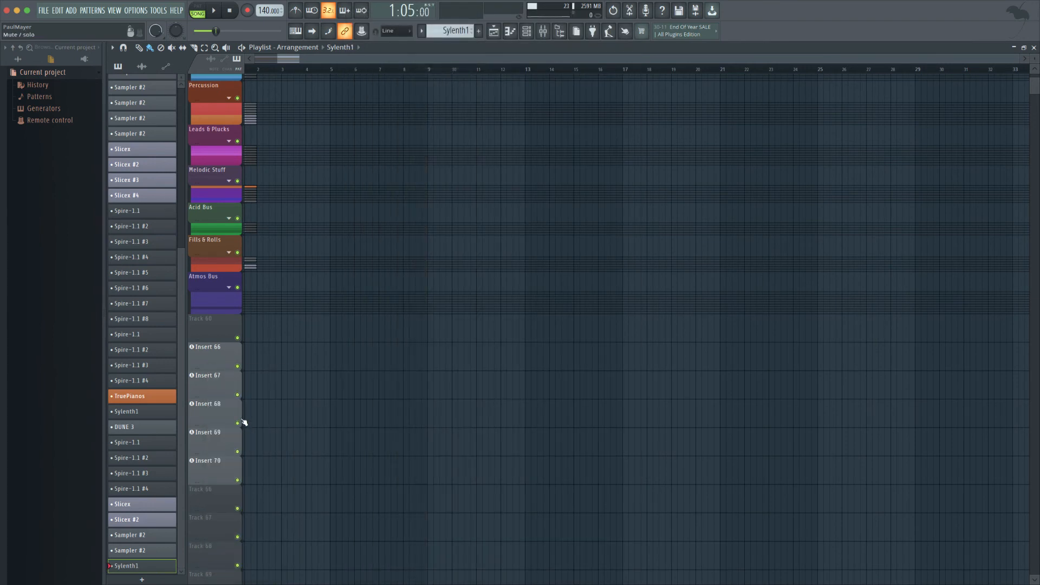
# Rename the Insert 66, 67 and 68 playlist tracks Crash1, Crash2U and Crash3U.
pyautogui.doubleClick(225, 353)
pyautogui.write('C')
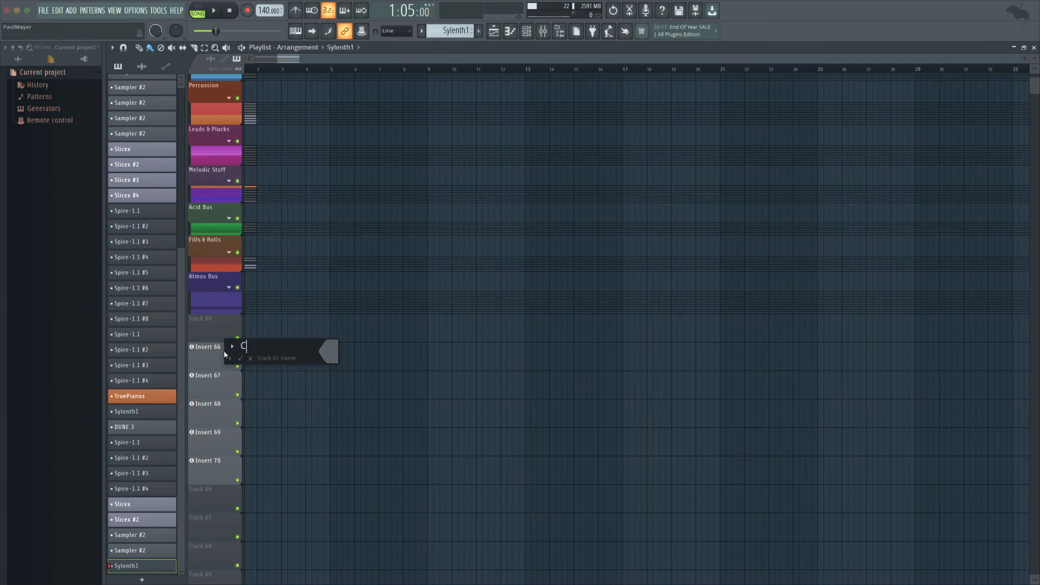
pyautogui.write('rash1')
pyautogui.press('Return')
pyautogui.doubleClick(237, 384)
pyautogui.write('Crash')
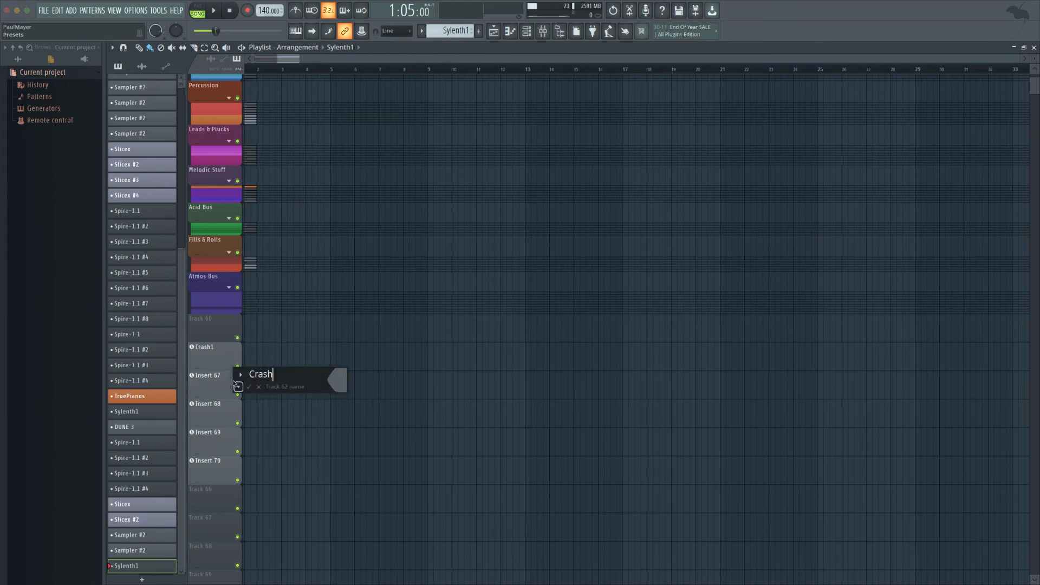
pyautogui.write('2U')
pyautogui.press('Return')
pyautogui.doubleClick(225, 406)
pyautogui.write('Cra')
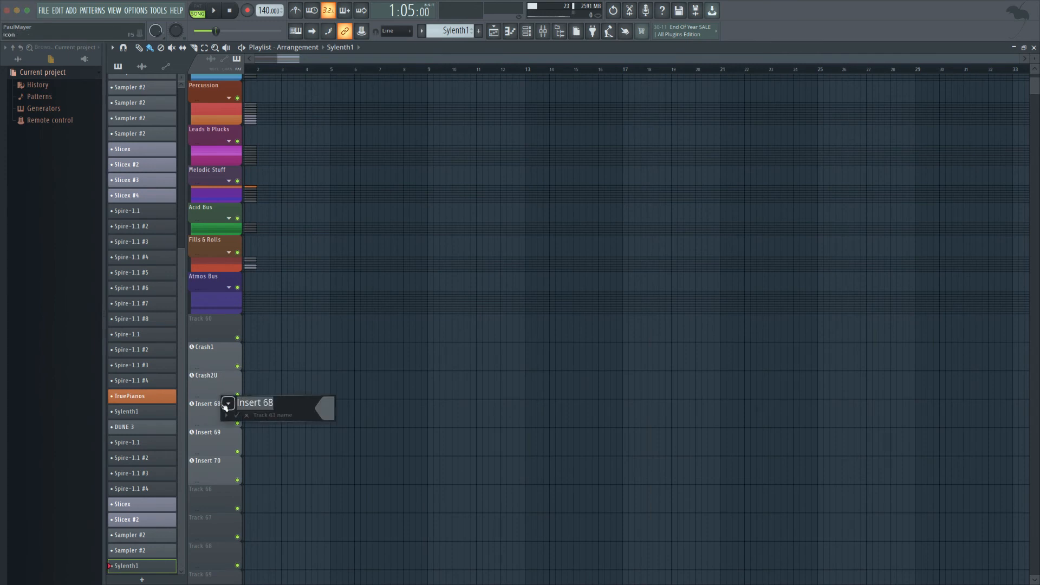
pyautogui.press('Return')
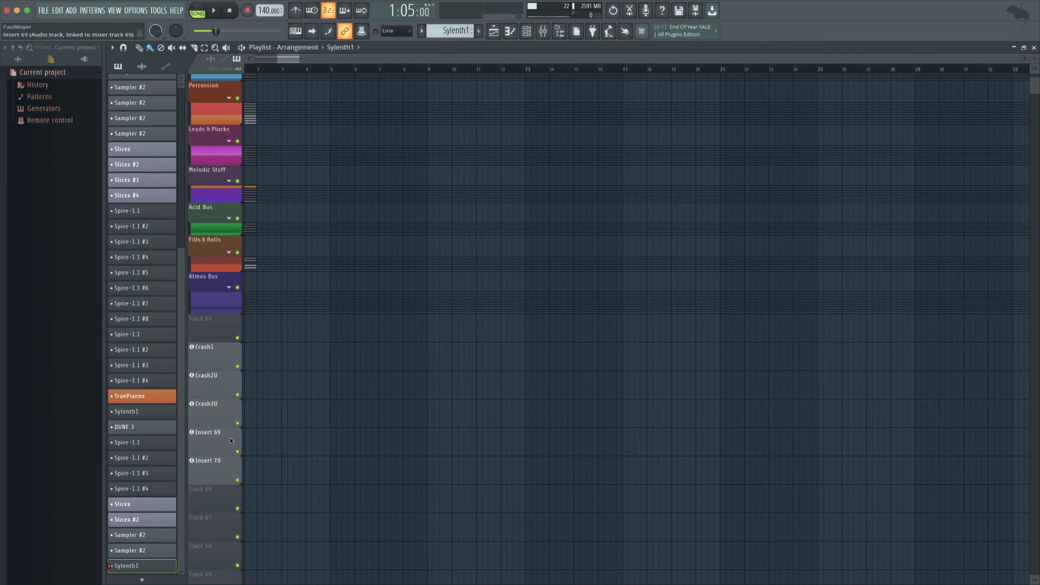
# Rename the Insert 69 and Insert 70 playlist tracks Rev Crash1 and Rev Crash2U.
pyautogui.doubleClick(232, 438)
pyautogui.write('Rev Crash')
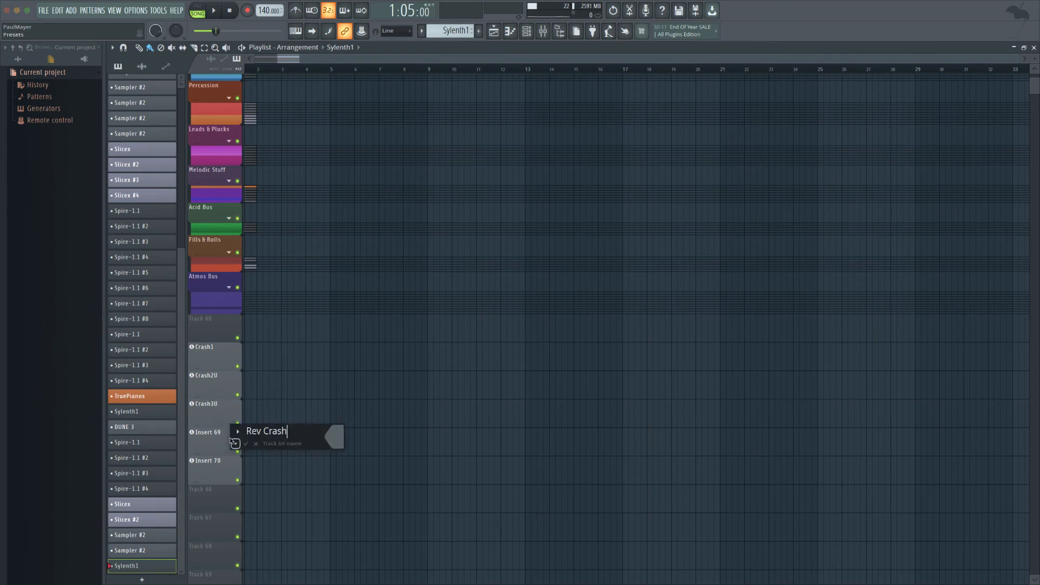
pyautogui.write('1')
pyautogui.press('Return')
pyautogui.doubleClick(206, 466)
pyautogui.write('Rev Crash 2U')
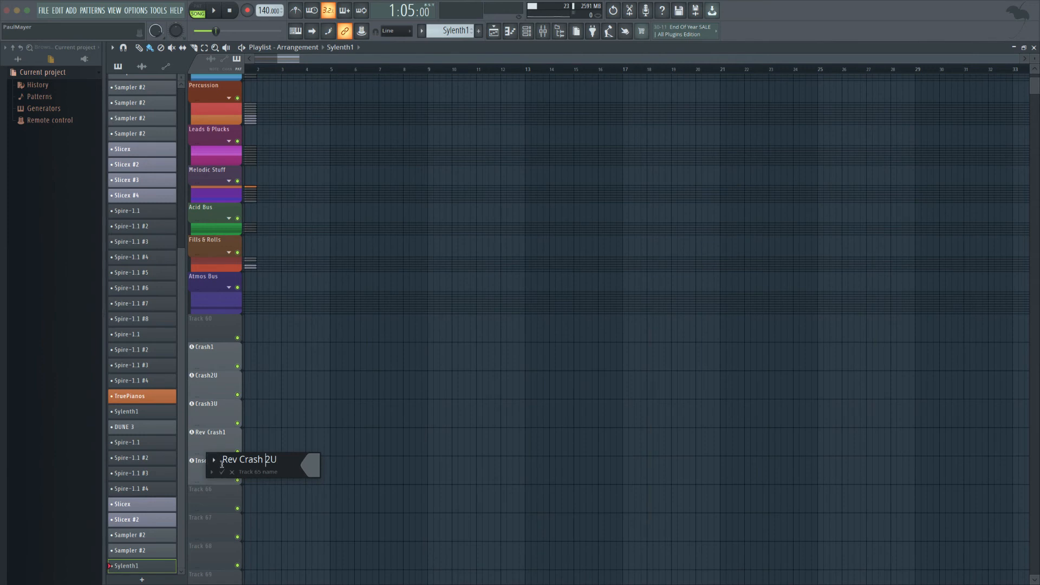
pyautogui.click(222, 472)
# Insert a new mixer track directly before Crash1 and name it Crash Bus.
pyautogui.click(543, 31)
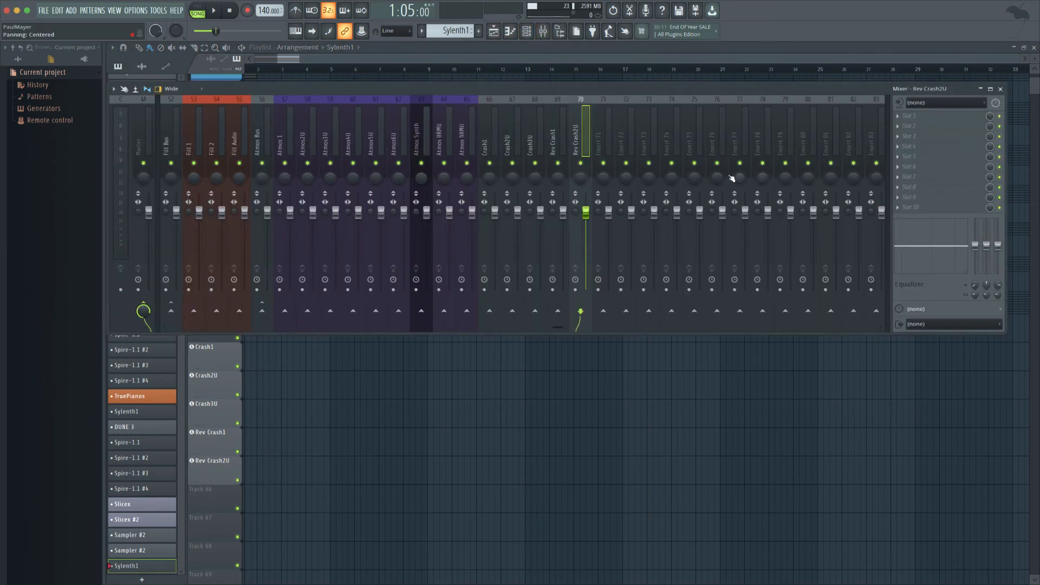
pyautogui.doubleClick(487, 122)
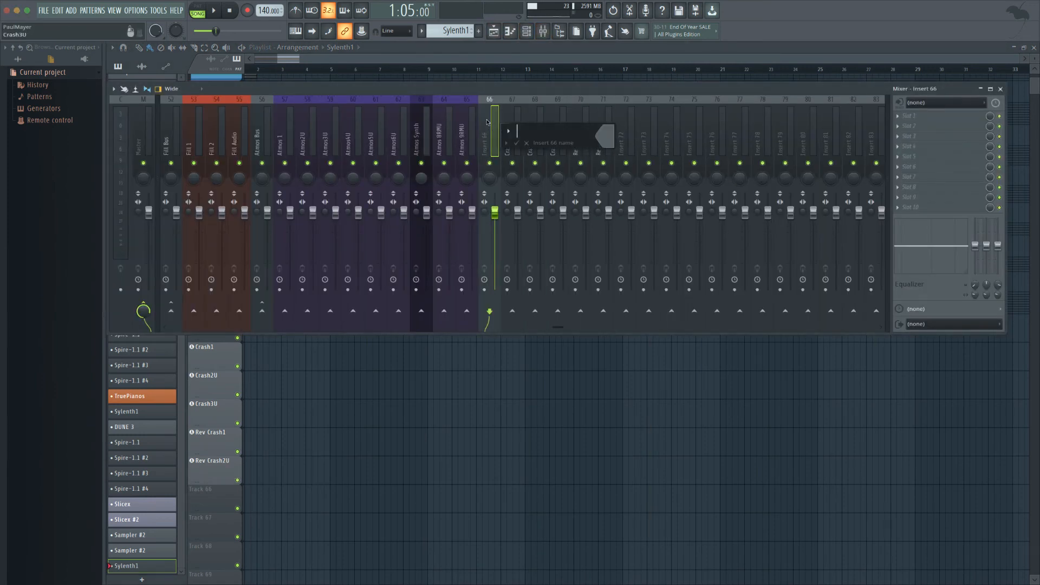
pyautogui.write('Crash Bus')
pyautogui.press('Return')
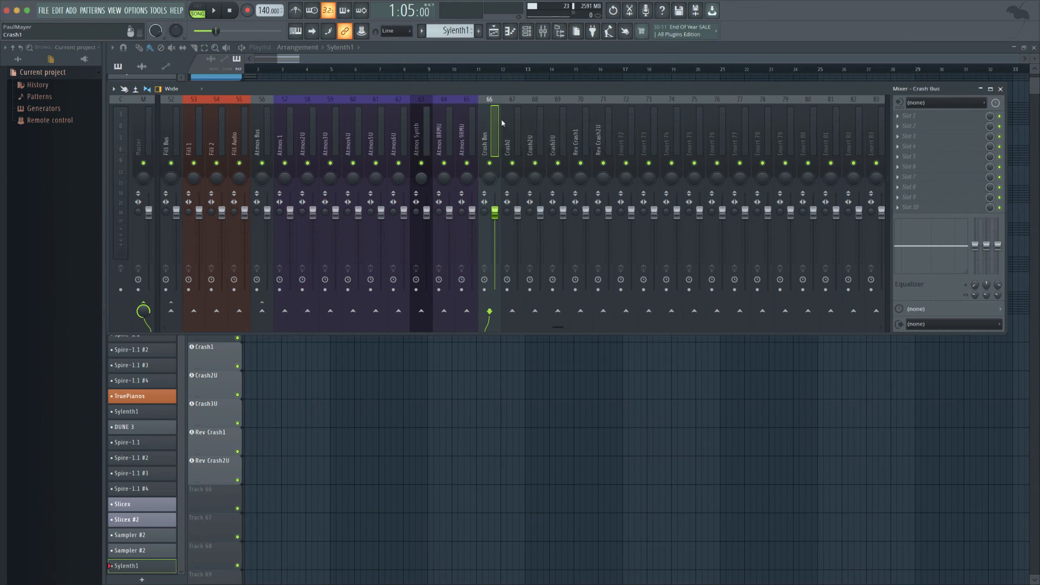
# Route the five mixer tracks from Crash1 to Rev Crash2U only to the Crash Bus.
pyautogui.moveTo(610, 117)
pyautogui.mouseDown()
pyautogui.moveTo(513, 129)
pyautogui.moveTo(629, 133)
pyautogui.moveTo(494, 139)
pyautogui.moveTo(599, 129)
pyautogui.mouseUp()
pyautogui.rightClick(490, 311)
pyautogui.click(523, 321)
pyautogui.click(495, 129)
pyautogui.click(600, 134)
pyautogui.click(503, 135)
pyautogui.click(492, 131)
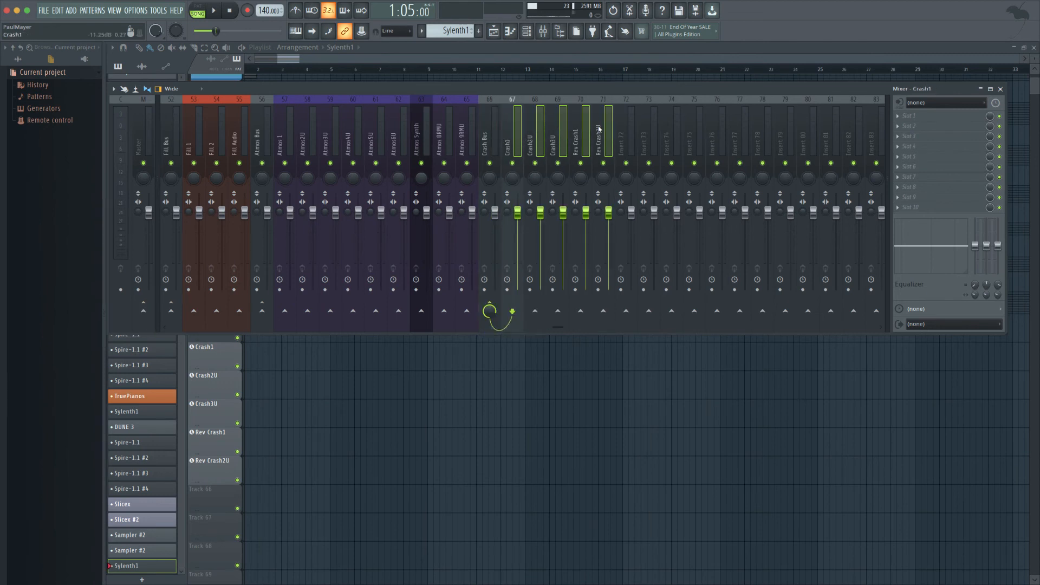
# Colour the five mixer tracks from Crash1 to Rev Crash2U a muted red.
pyautogui.rightClick(602, 129)
pyautogui.click(649, 110)
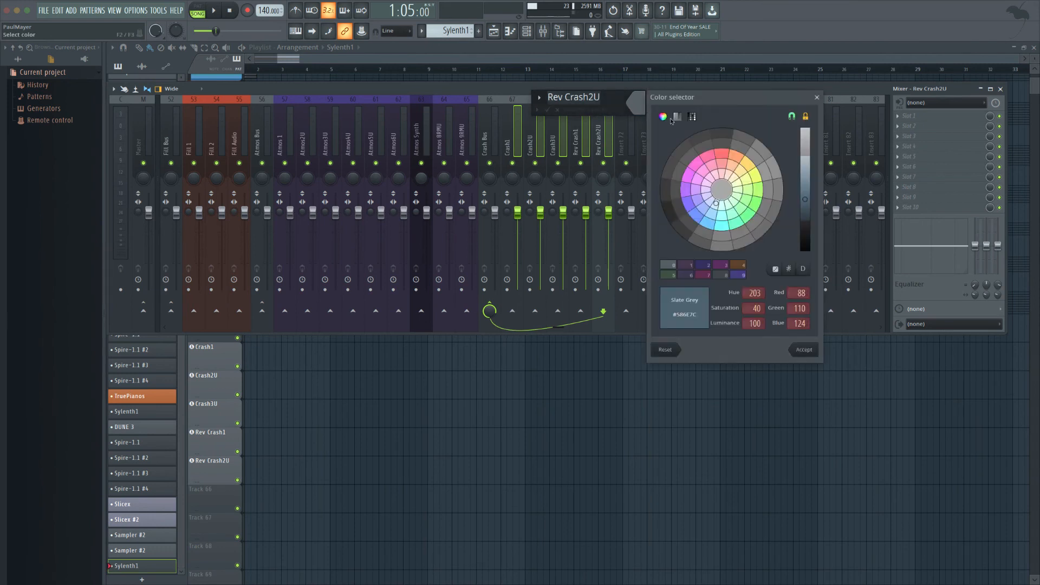
pyautogui.click(696, 161)
pyautogui.click(725, 167)
pyautogui.click(804, 349)
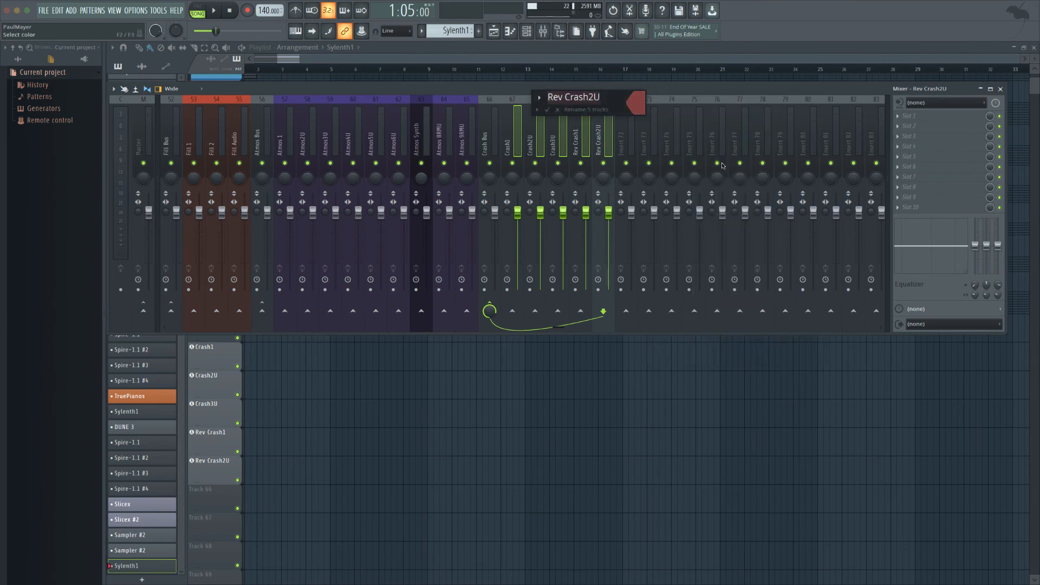
pyautogui.press('Return')
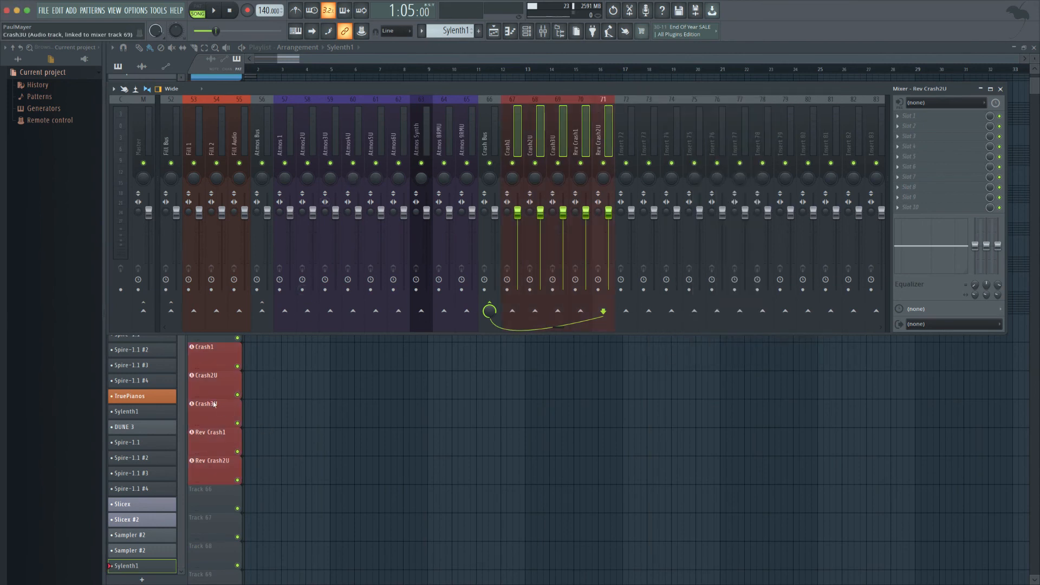
# Group the playlist tracks Crash1, Crash2U, Crash3U, Rev Crash1 and Rev Crash2U under the empty Track 60.
pyautogui.press('F9')
pyautogui.moveTo(220, 367)
pyautogui.mouseDown()
pyautogui.moveTo(215, 351)
pyautogui.moveTo(216, 370)
pyautogui.mouseUp()
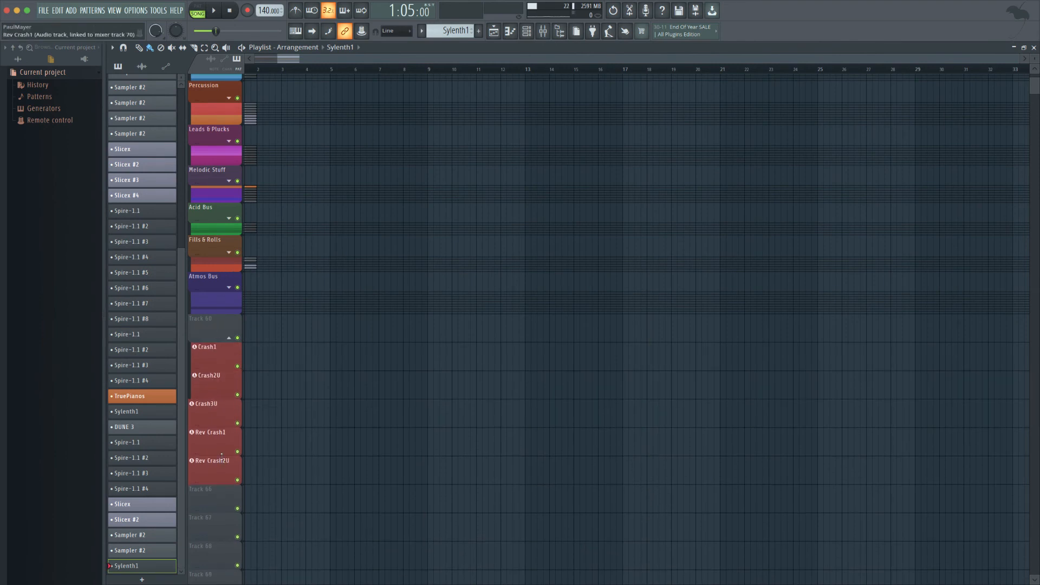
pyautogui.moveTo(218, 425); pyautogui.dragTo(220, 402)
pyautogui.moveTo(204, 453); pyautogui.dragTo(220, 377)
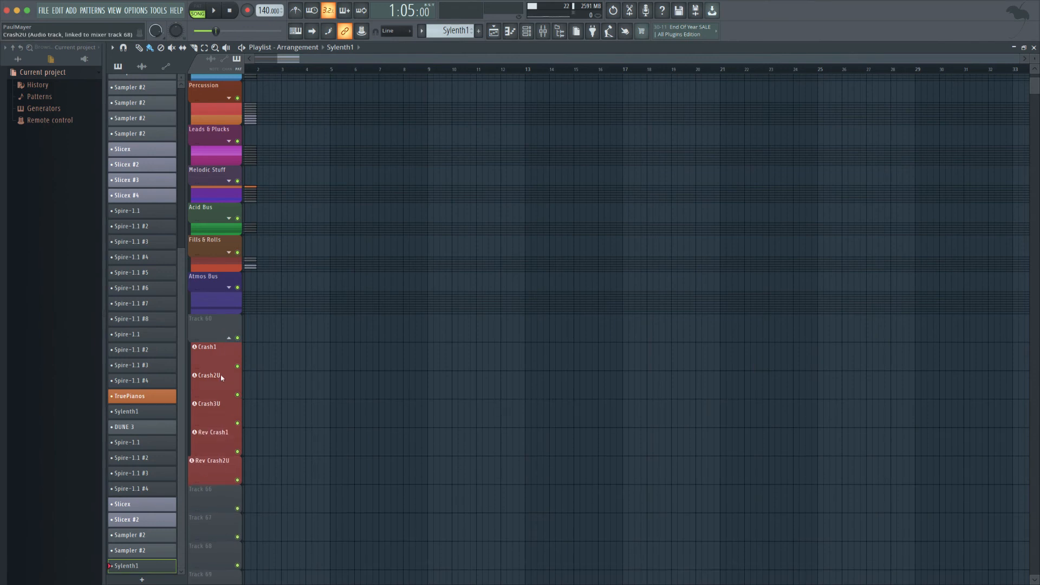
pyautogui.moveTo(225, 478); pyautogui.dragTo(225, 477)
pyautogui.scroll(-4, 210, 361)
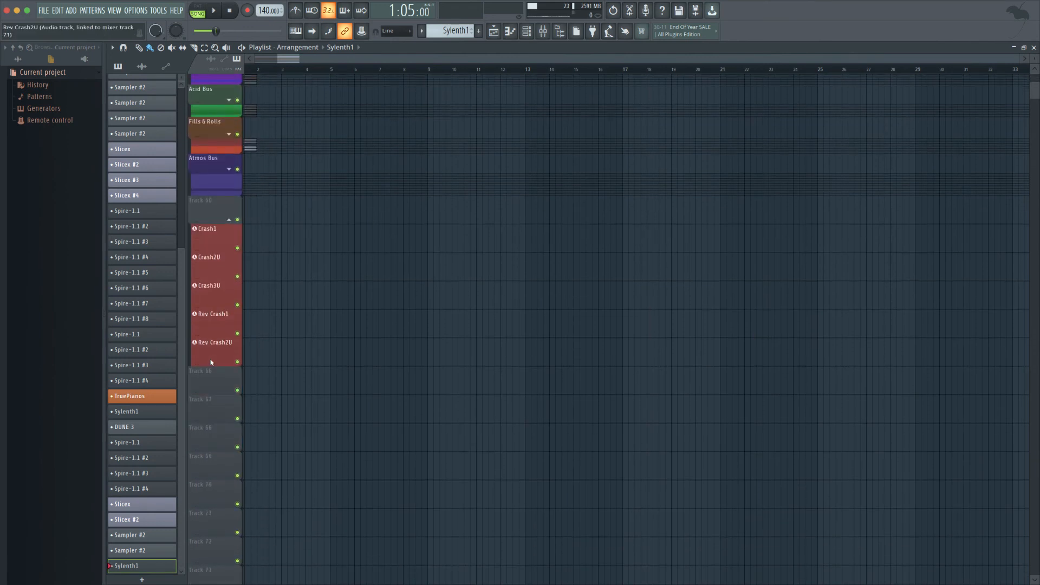
# Name playlist Track 60 Crashes & Sweeps and group the empty Tracks 66 to 73 under it.
pyautogui.scroll(-3, 212, 362)
pyautogui.doubleClick(224, 115)
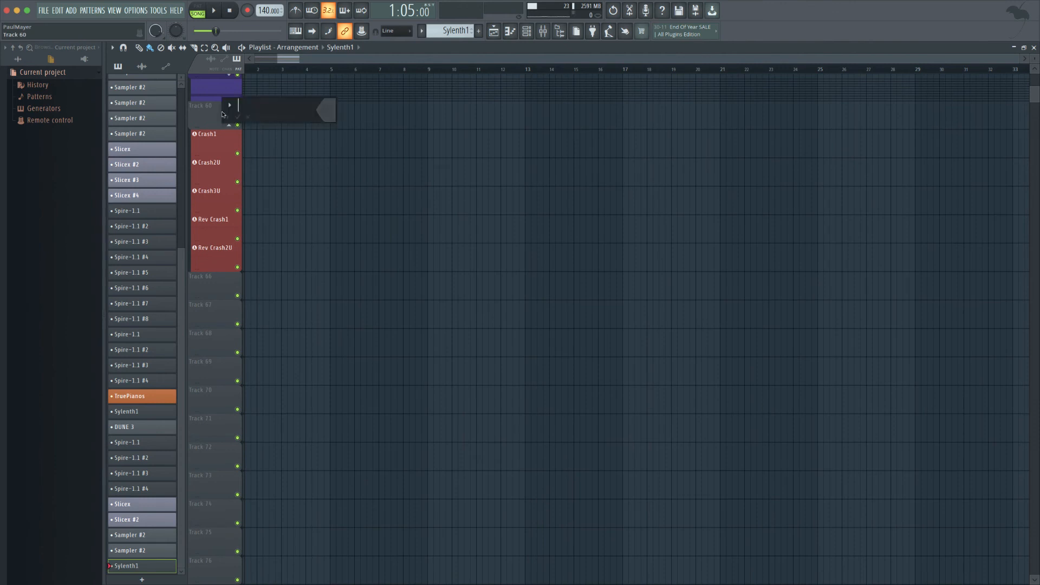
pyautogui.write('Crashes & Sweeps')
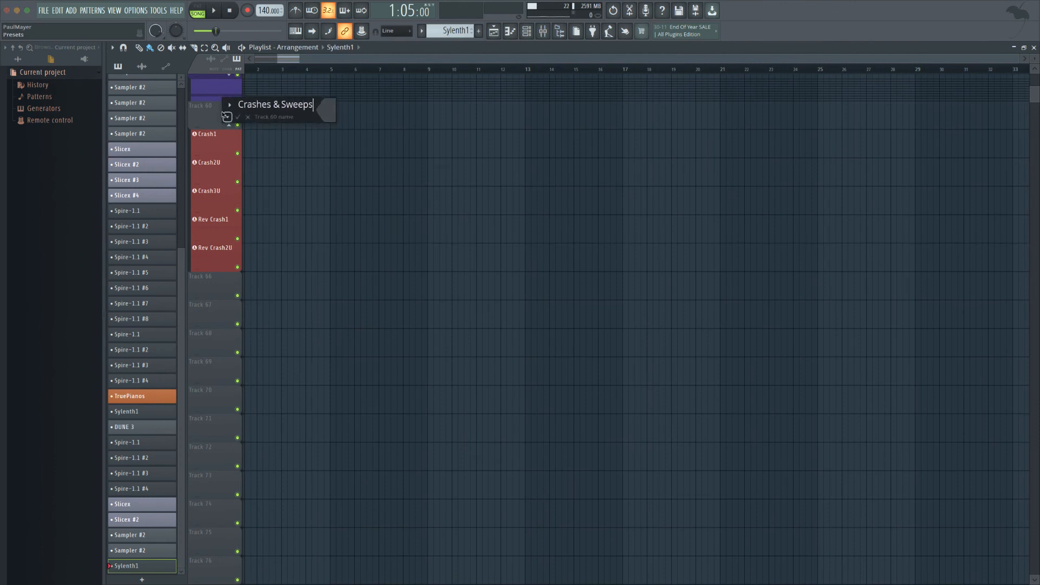
pyautogui.press('Return')
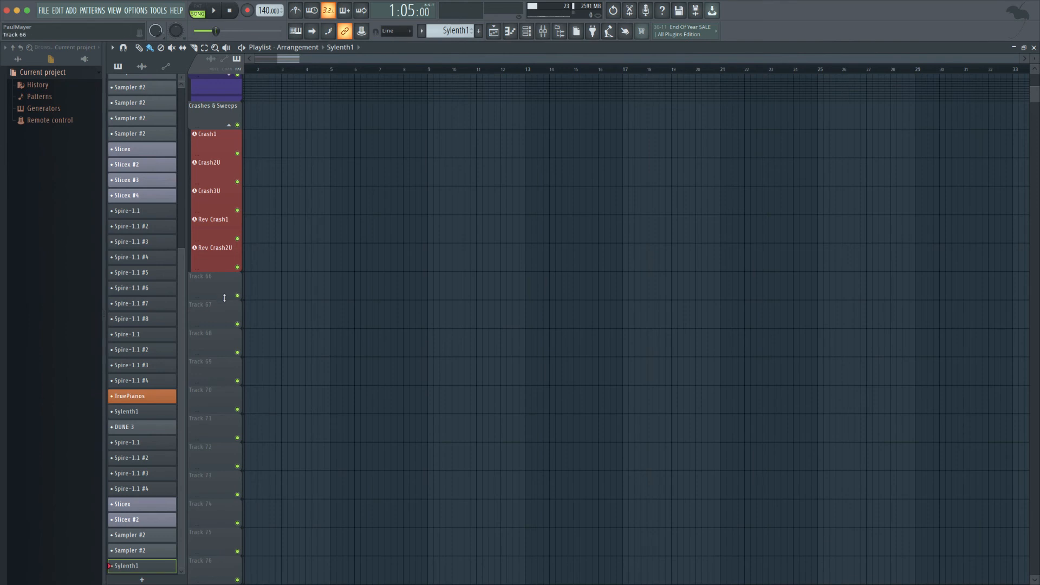
pyautogui.moveTo(216, 327); pyautogui.dragTo(210, 356)
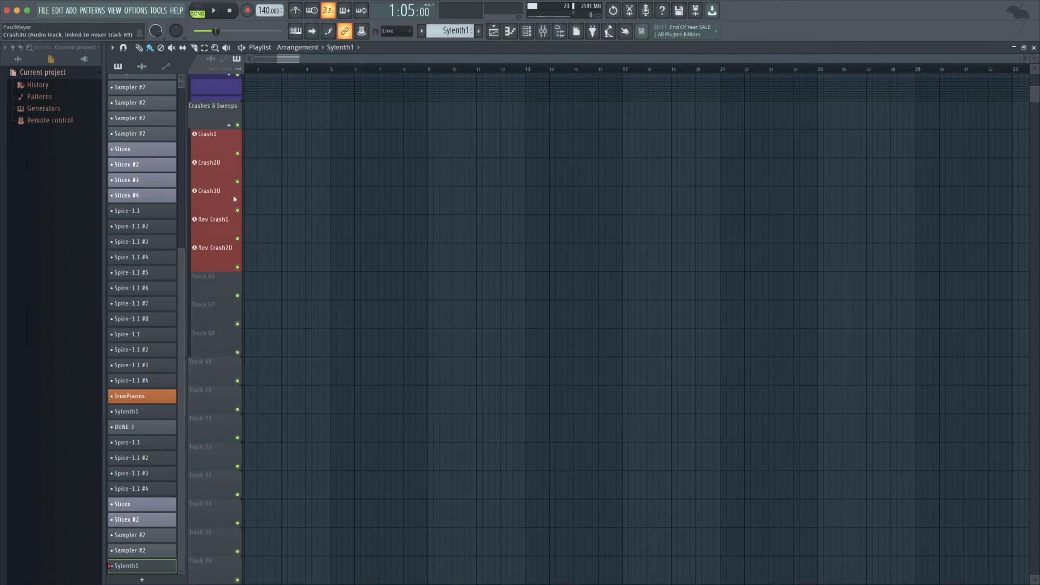
pyautogui.moveTo(219, 415); pyautogui.dragTo(216, 465)
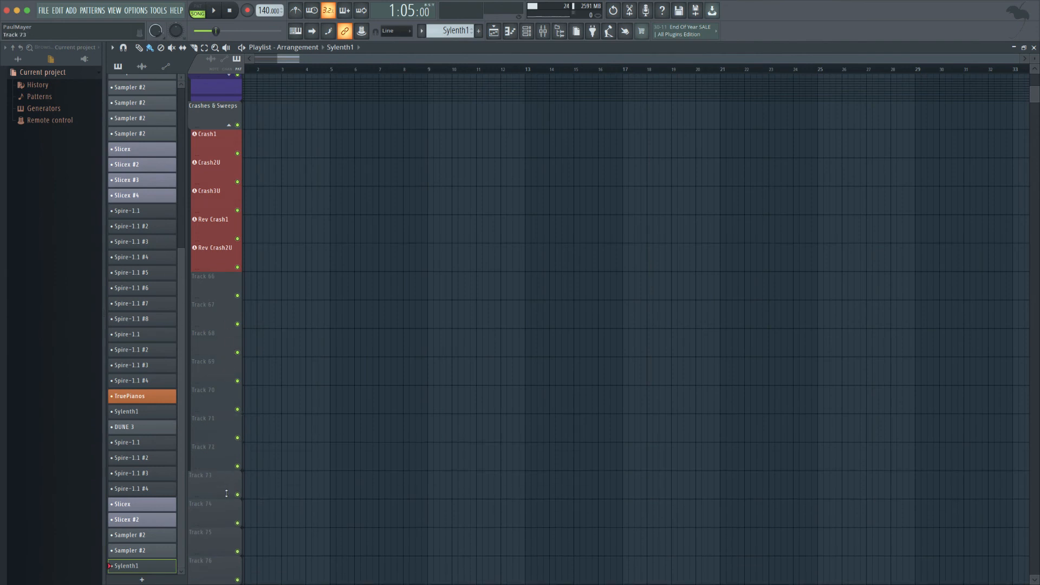
# Turn playlist Tracks 66, 67 and 68 into audio tracks linked to mixer tracks Insert 72, Insert 73 and Insert 74.
pyautogui.rightClick(228, 272)
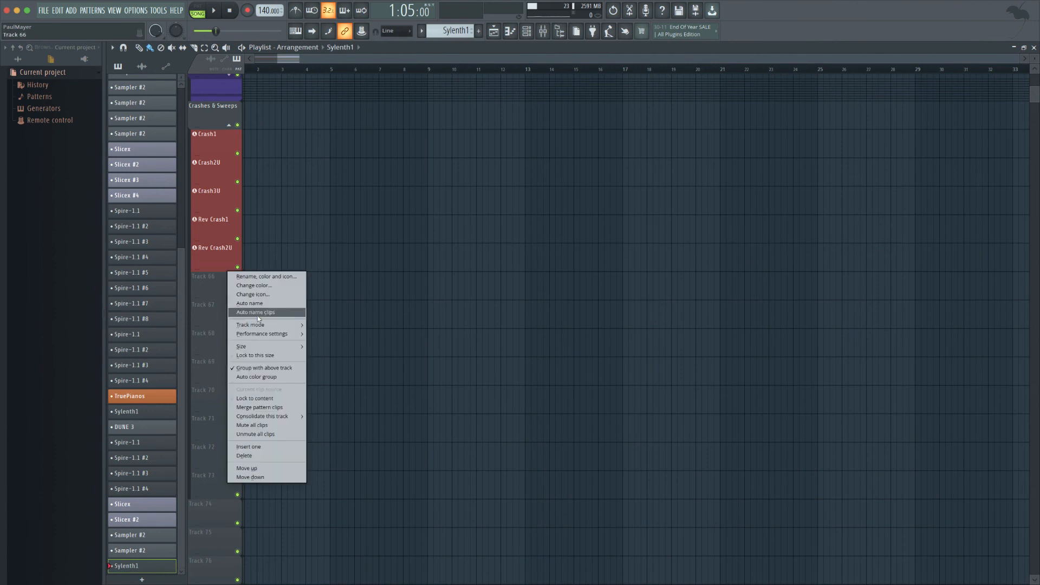
pyautogui.moveTo(274, 325)
pyautogui.moveTo(314, 337)
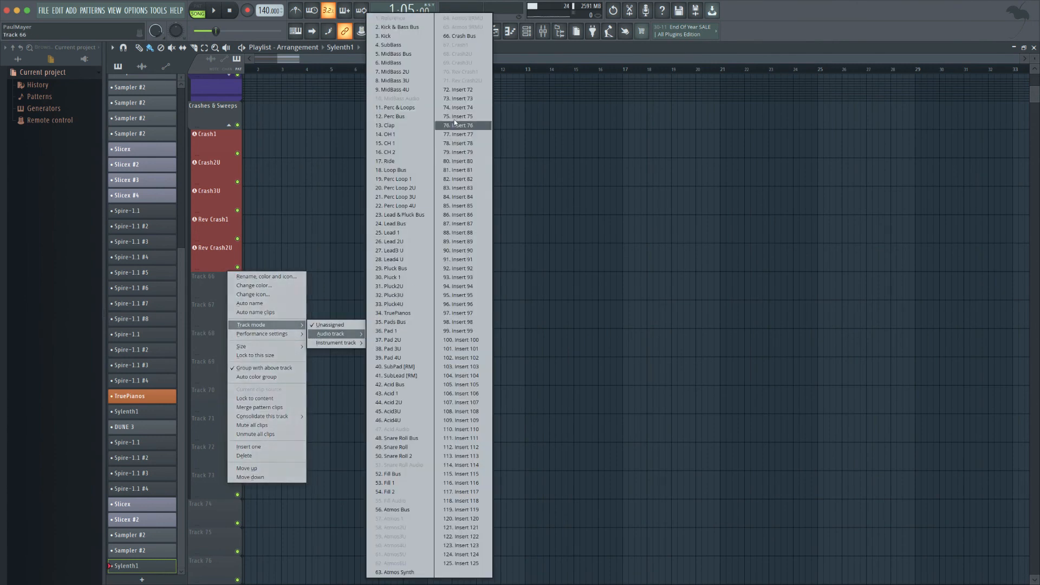
pyautogui.click(463, 91)
pyautogui.rightClick(230, 311)
pyautogui.moveTo(284, 354)
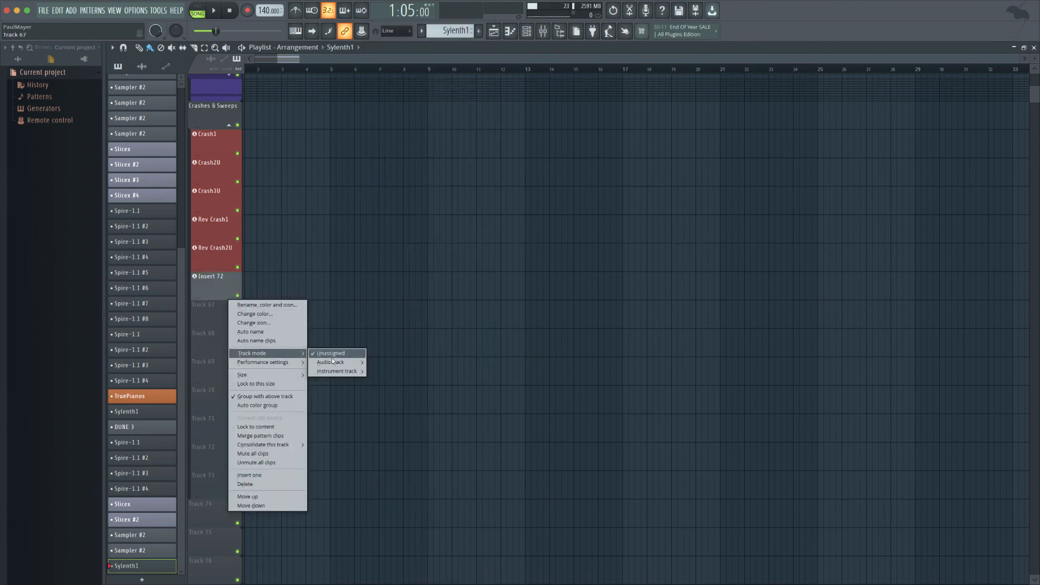
pyautogui.moveTo(339, 362)
pyautogui.click(453, 98)
pyautogui.rightClick(222, 331)
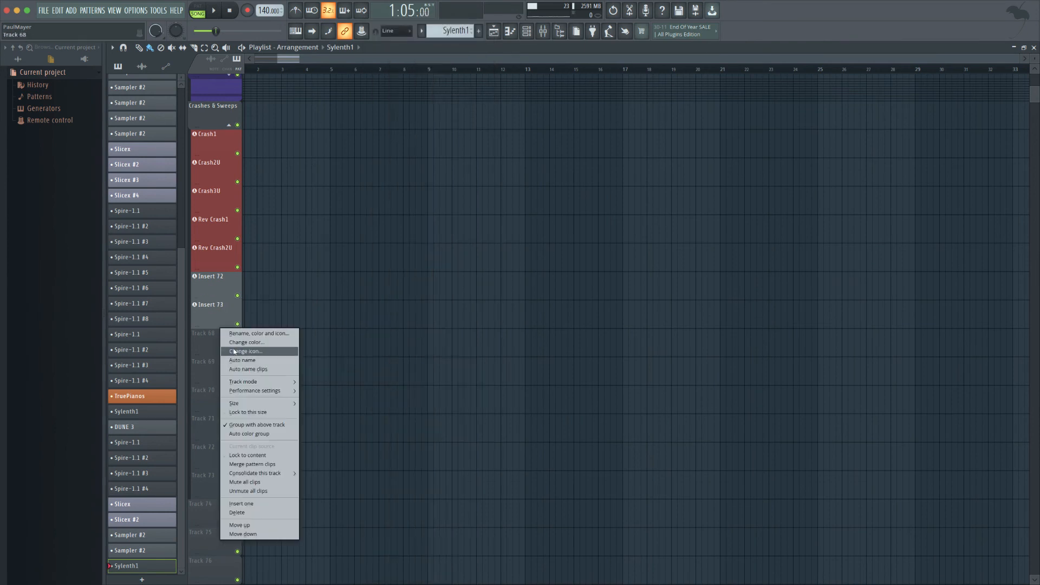
pyautogui.moveTo(262, 381)
pyautogui.moveTo(330, 391)
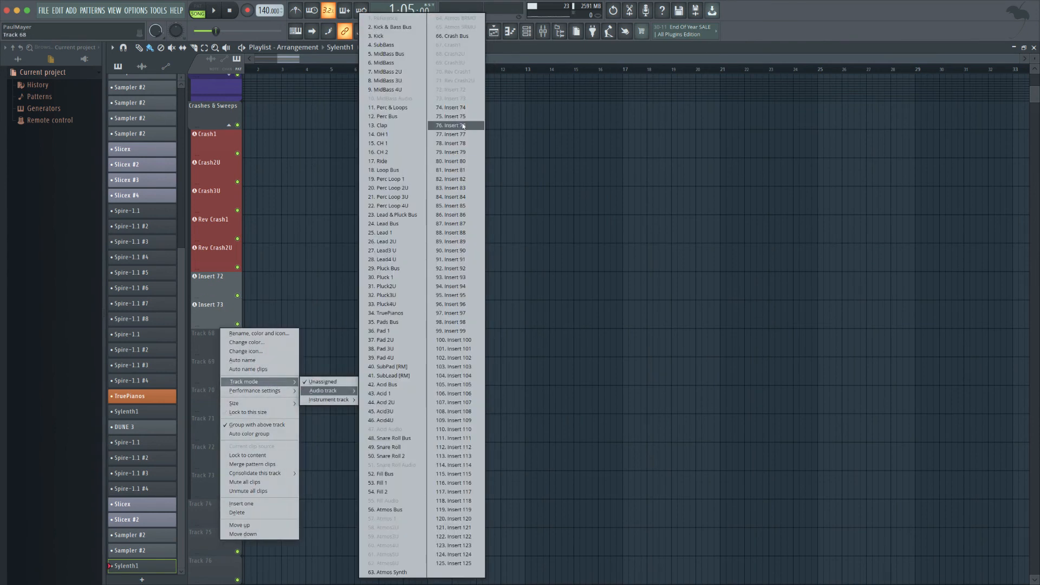
pyautogui.click(459, 111)
# Turn playlist Tracks 69, 70 and 71 into audio tracks linked to mixer tracks Insert 75, Insert 76 and Insert 77.
pyautogui.rightClick(216, 359)
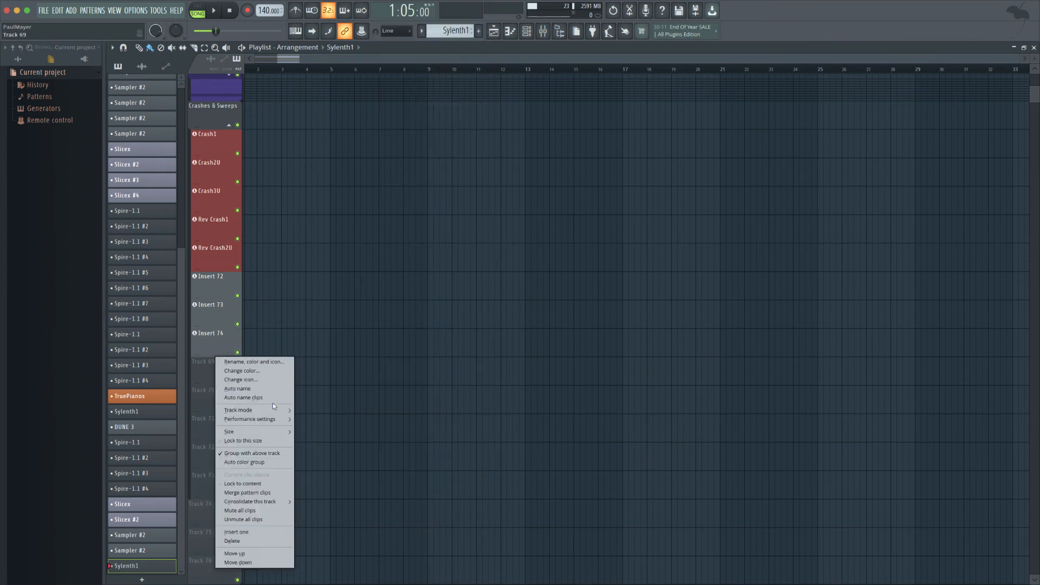
pyautogui.moveTo(273, 411)
pyautogui.moveTo(325, 418)
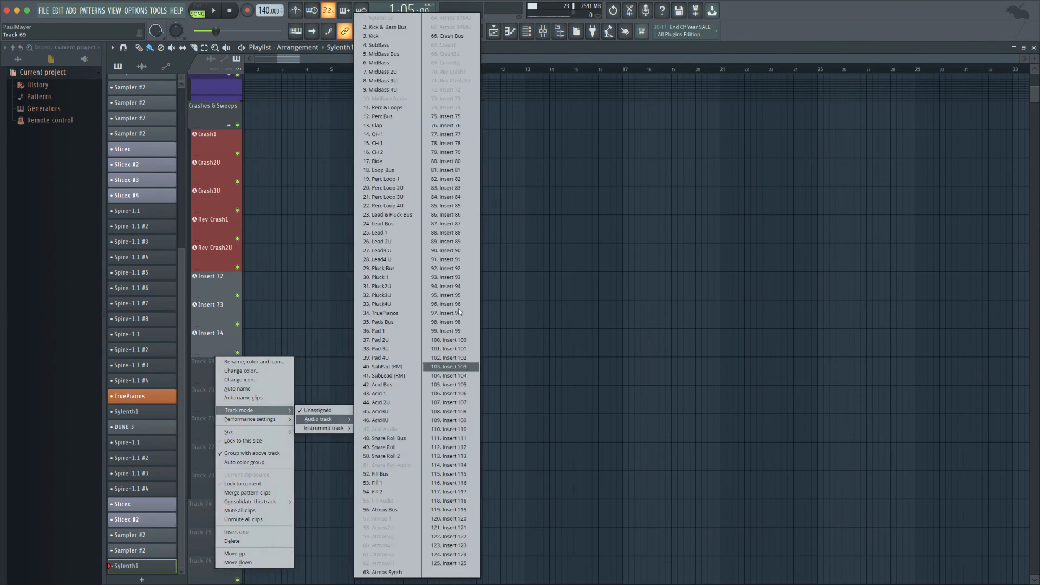
pyautogui.click(459, 117)
pyautogui.rightClick(221, 391)
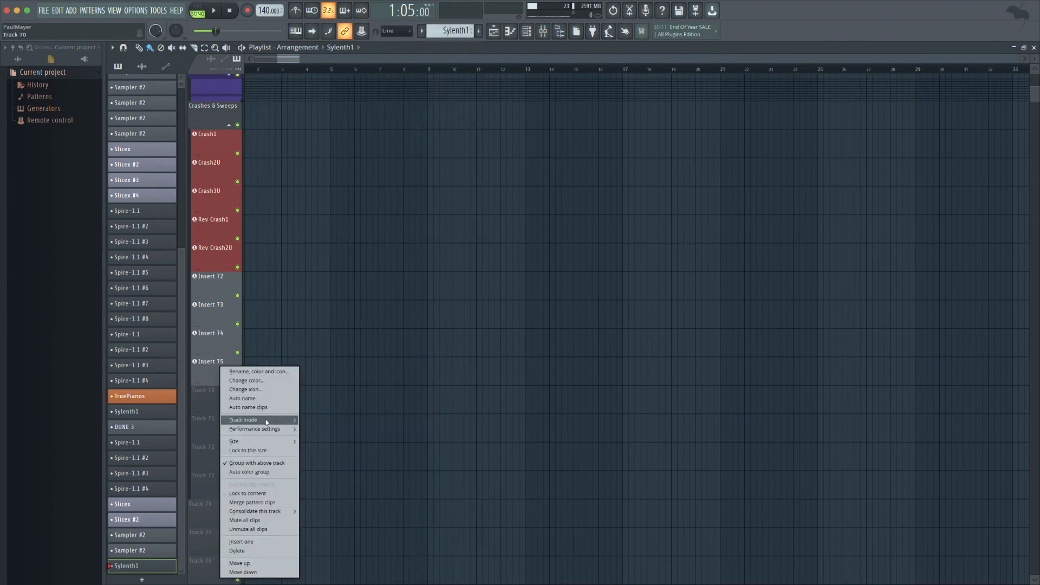
pyautogui.moveTo(266, 423)
pyautogui.moveTo(326, 420)
pyautogui.click(458, 124)
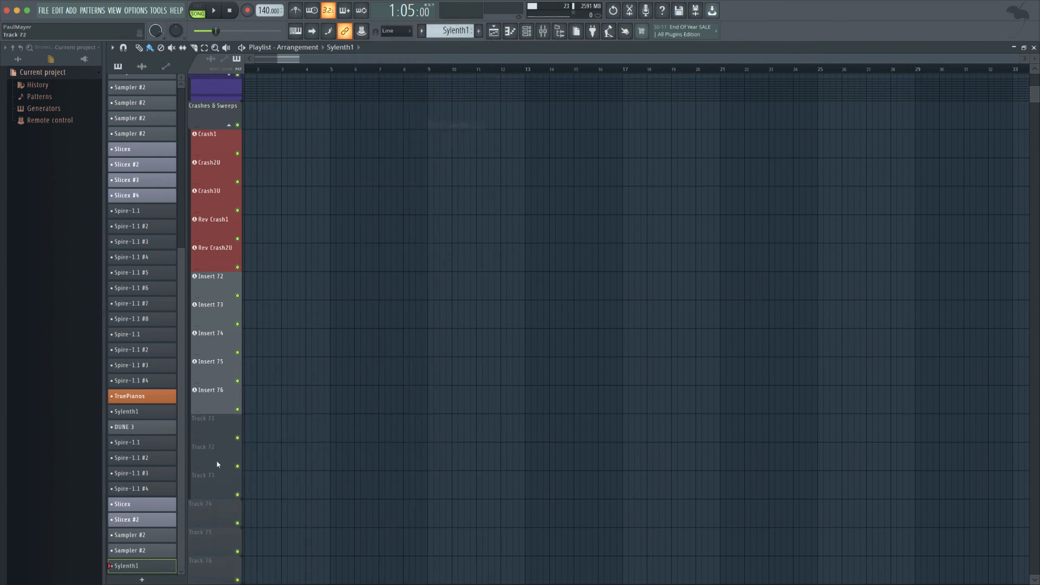
pyautogui.rightClick(216, 425)
pyautogui.moveTo(254, 420)
pyautogui.moveTo(323, 429)
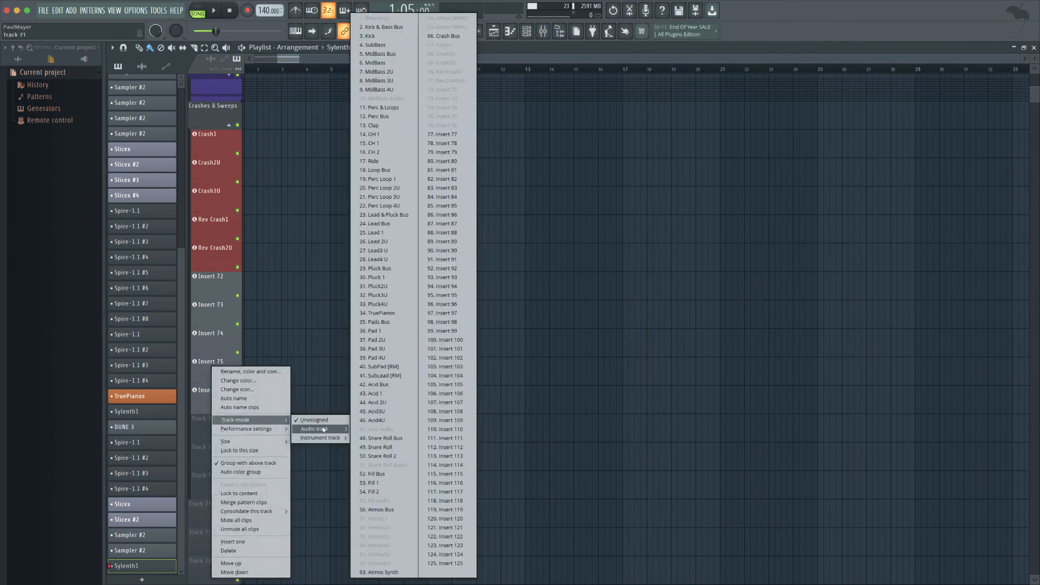
pyautogui.click(454, 132)
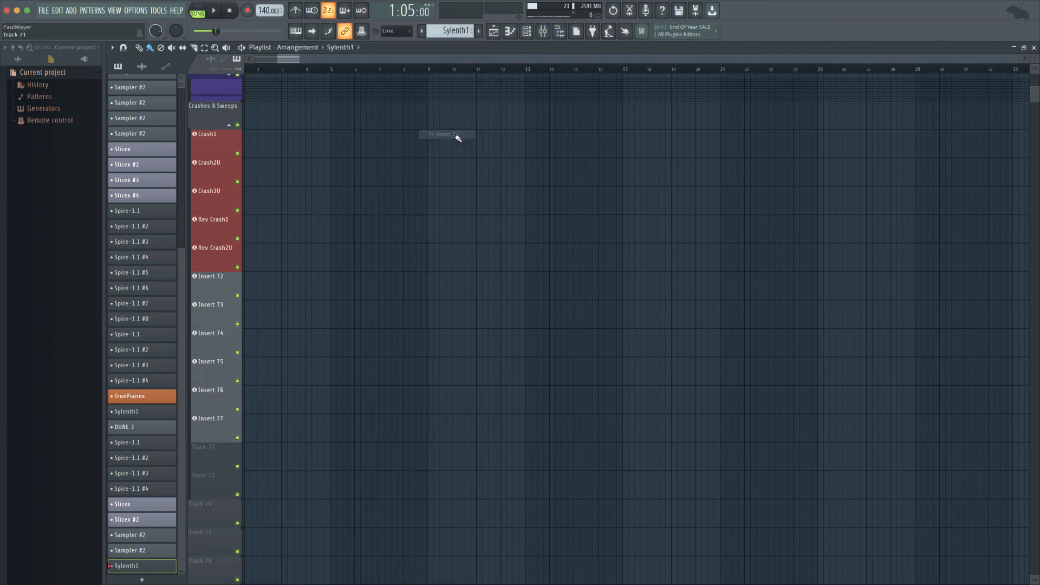
# Turn playlist Tracks 72 and 73 into audio tracks linked to mixer tracks Insert 78 and Insert 79.
pyautogui.rightClick(214, 461)
pyautogui.moveTo(271, 418)
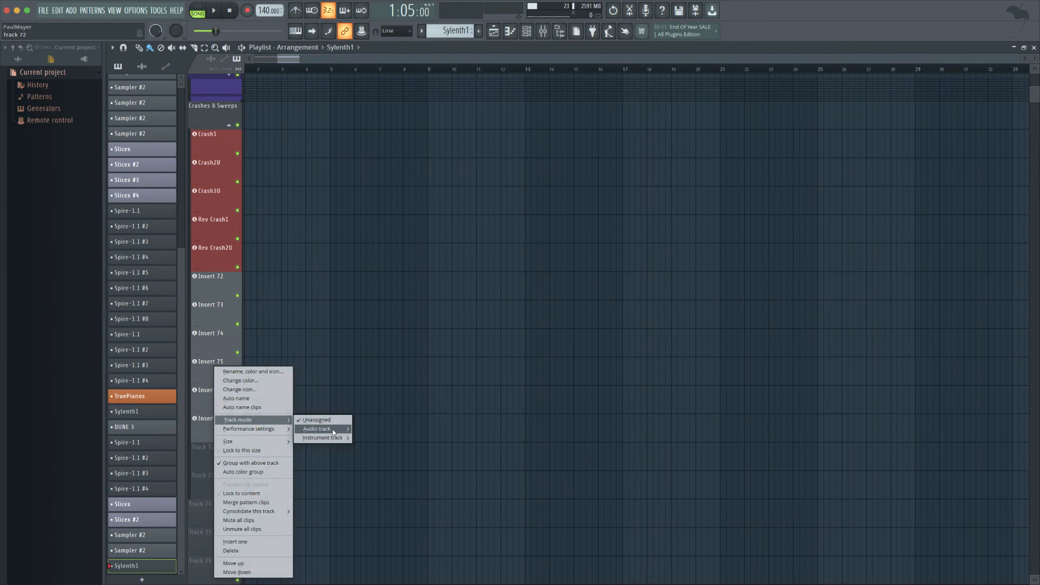
pyautogui.moveTo(323, 431)
pyautogui.click(444, 143)
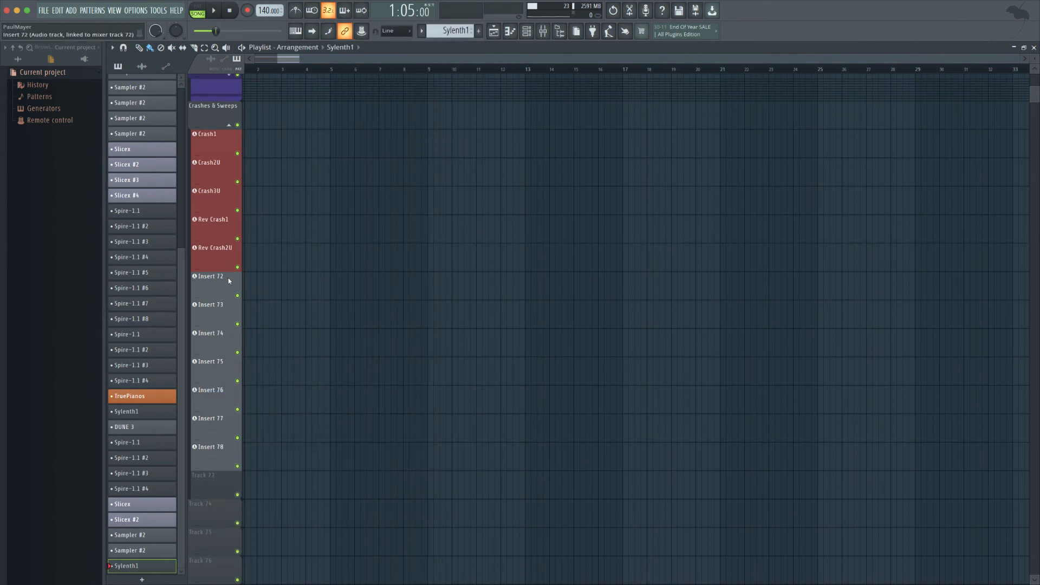
pyautogui.rightClick(219, 484)
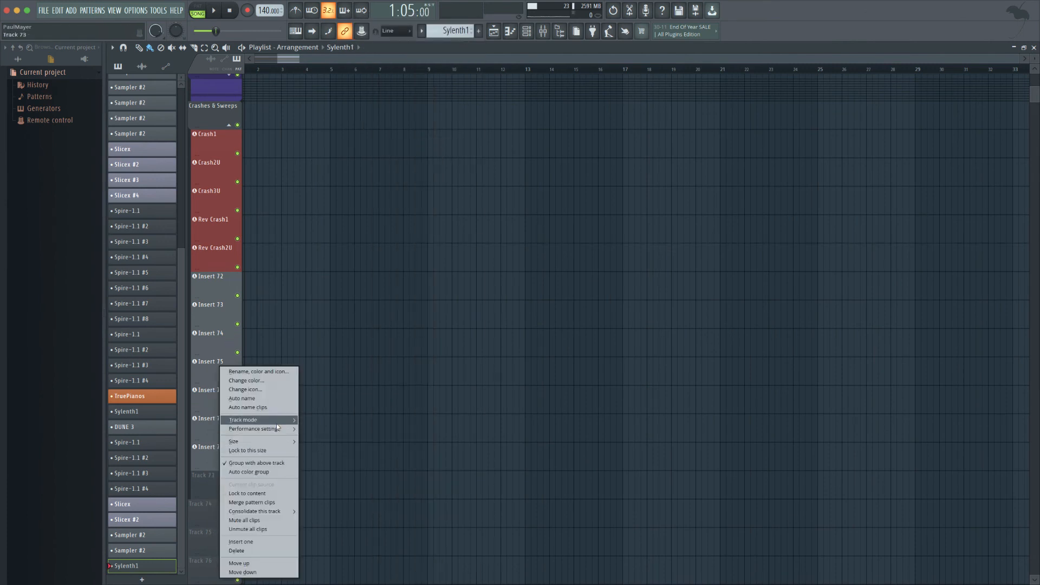
pyautogui.moveTo(278, 420)
pyautogui.moveTo(325, 429)
pyautogui.click(456, 154)
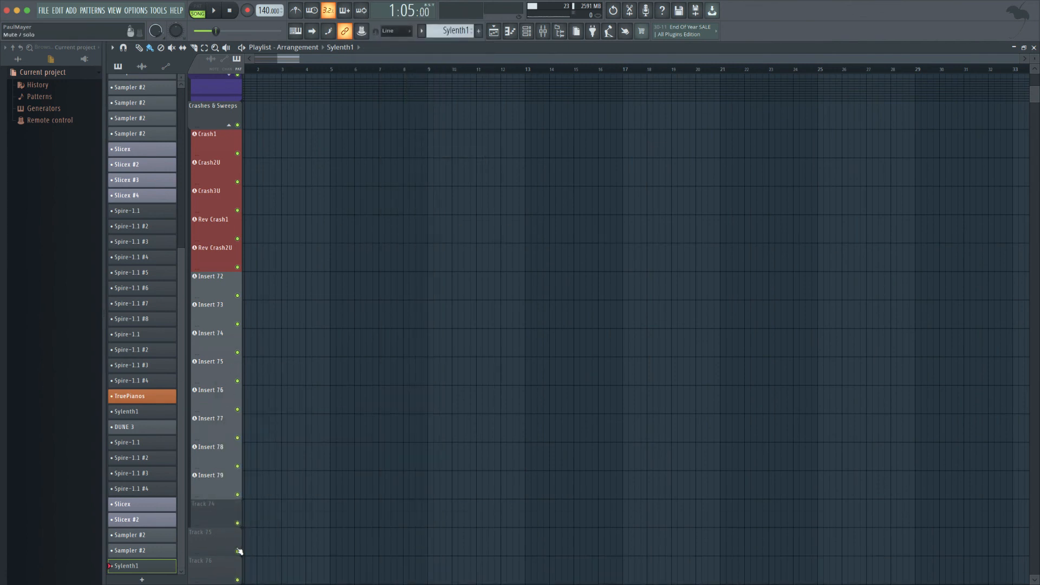
# Turn playlist Tracks 74 and 75 into audio tracks linked to mixer tracks Insert 80 and Insert 81.
pyautogui.scroll(-4, 225, 392)
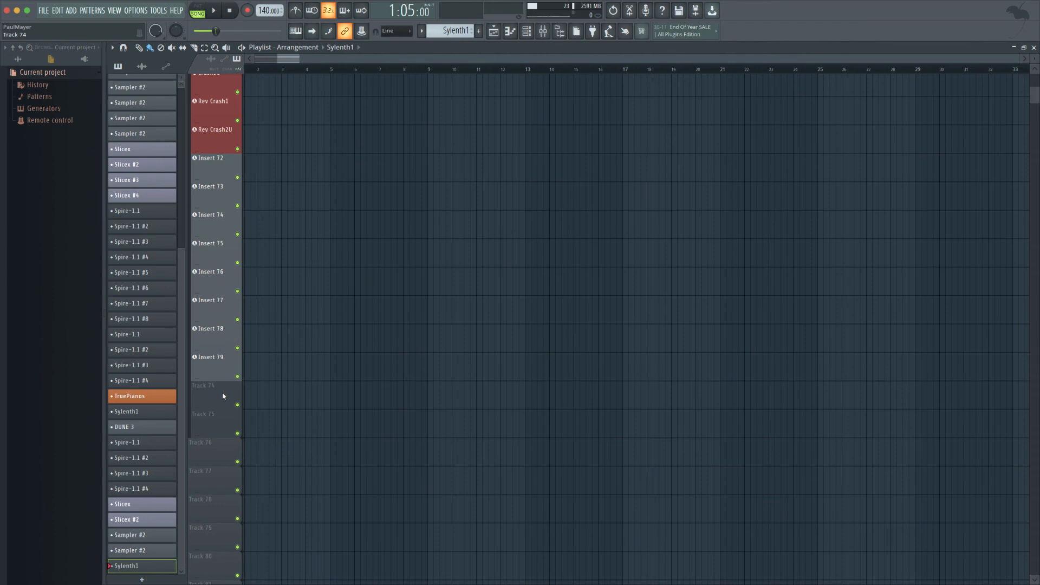
pyautogui.scroll(3, 222, 396)
pyautogui.rightClick(225, 454)
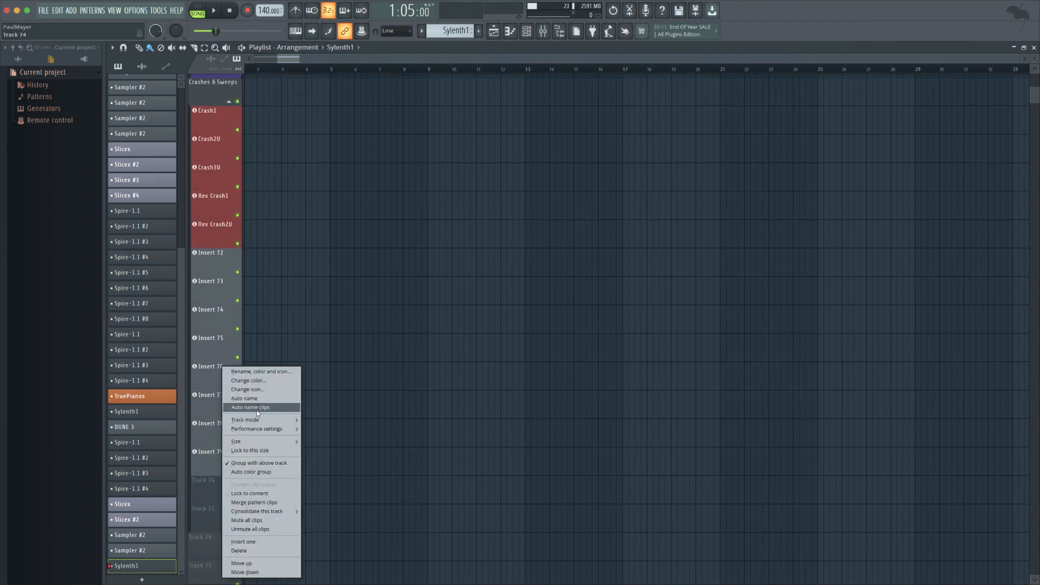
pyautogui.moveTo(266, 420)
pyautogui.click(312, 430)
pyautogui.click(463, 163)
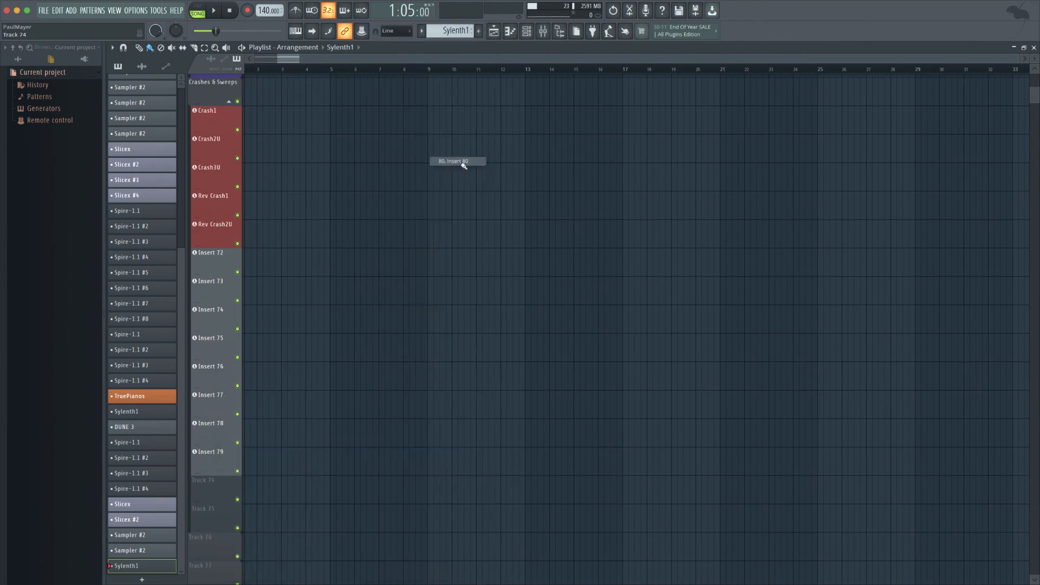
pyautogui.rightClick(228, 480)
pyautogui.moveTo(271, 420)
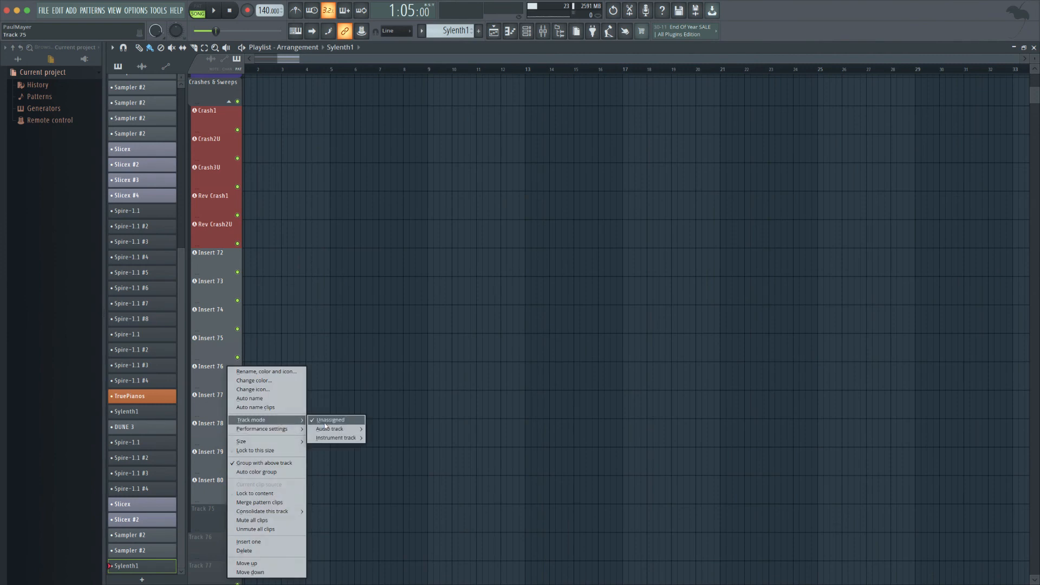
pyautogui.moveTo(328, 429)
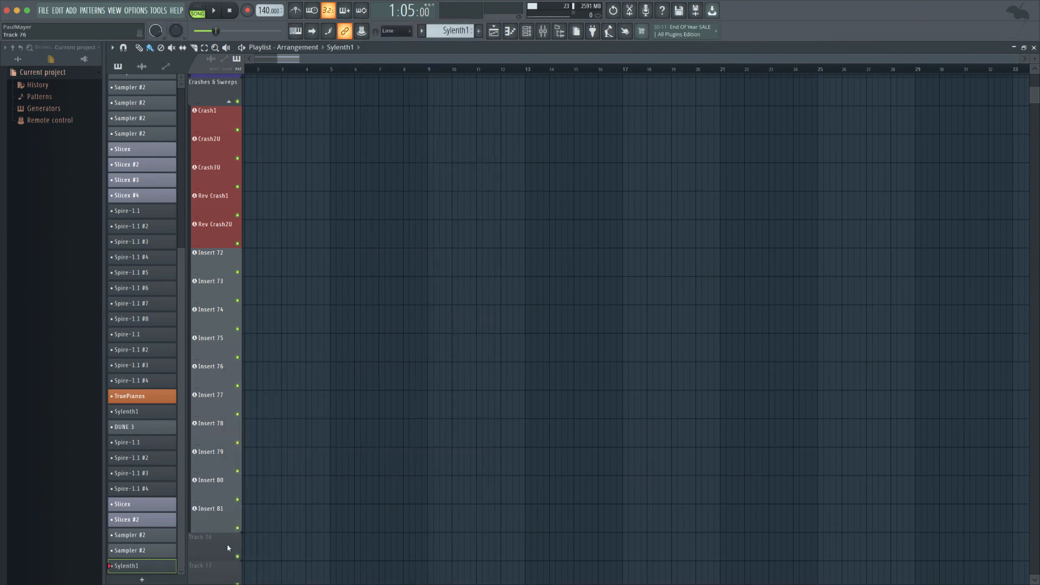
# Turn playlist Track 76 into an instrument track that loads Sylenth1.
pyautogui.rightClick(206, 554)
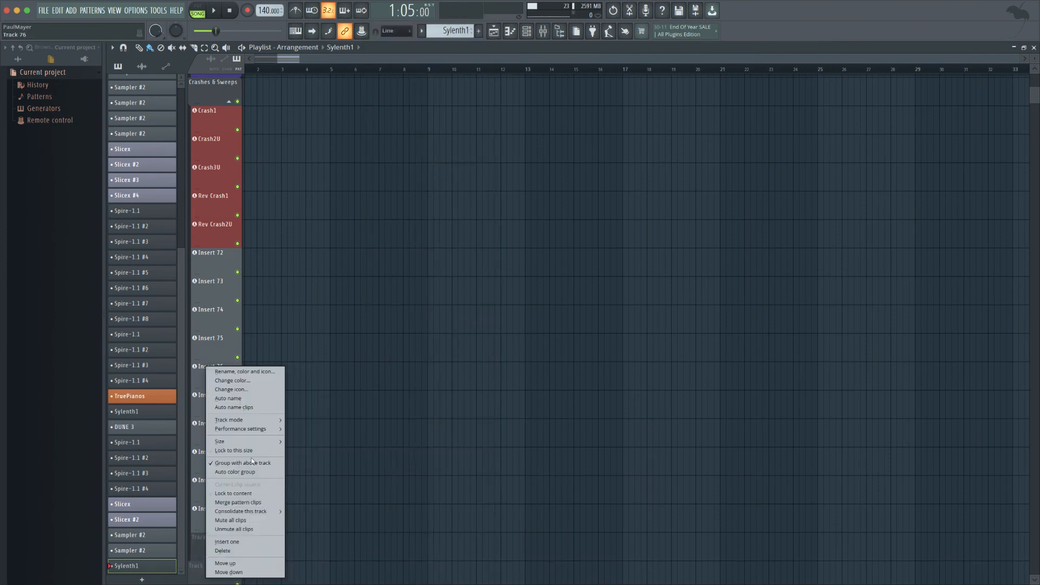
pyautogui.moveTo(256, 421)
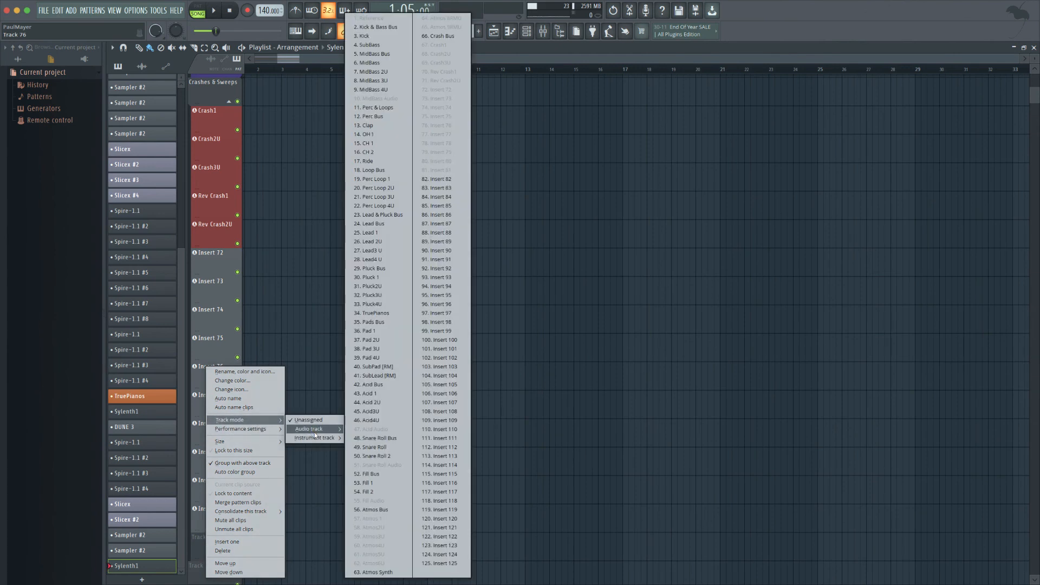
pyautogui.moveTo(332, 438)
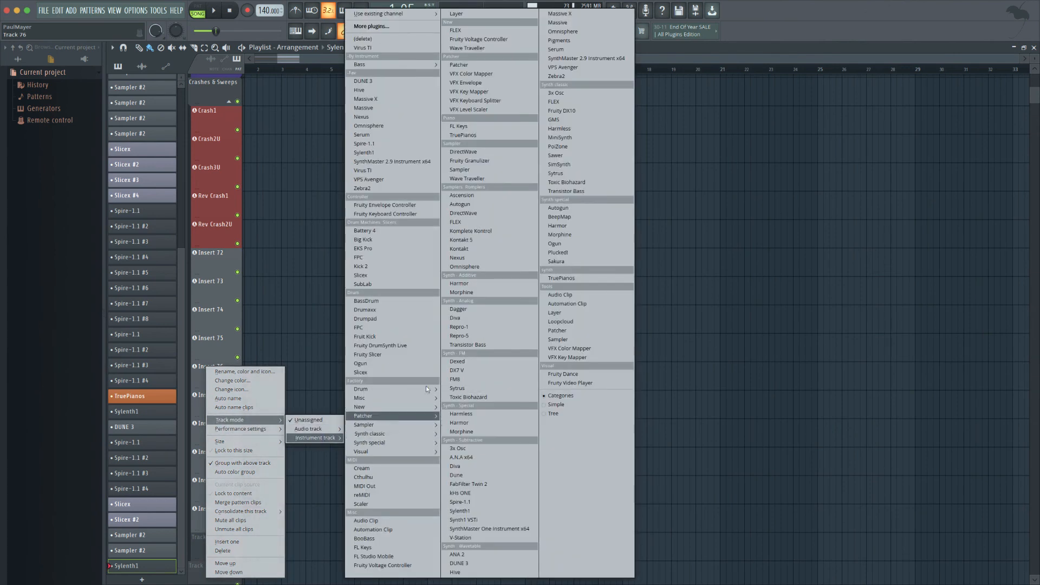
pyautogui.click(395, 151)
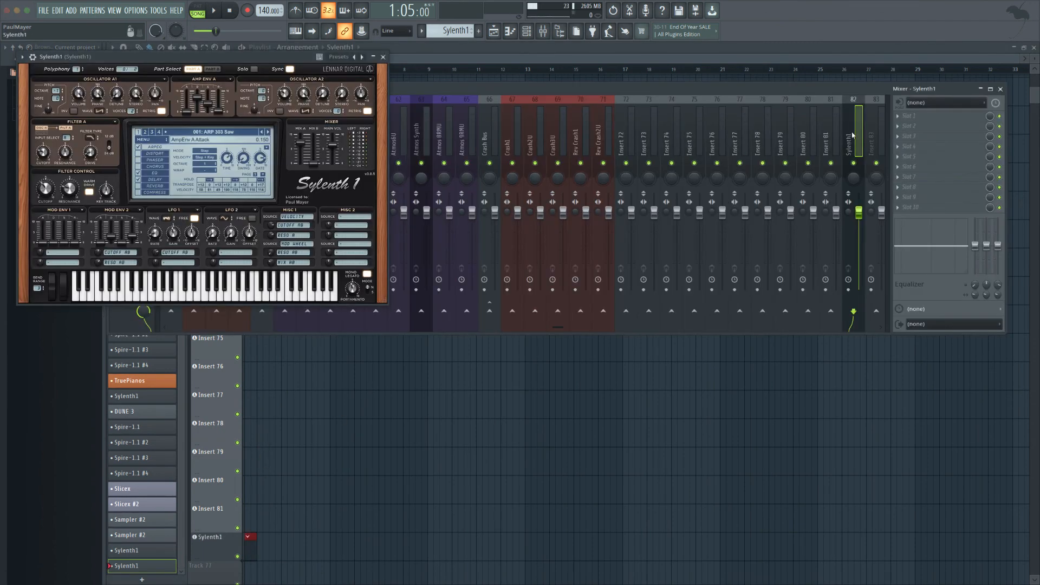
# Insert a new mixer track directly before Insert 72 and name it FX Bus.
pyautogui.moveTo(852, 135); pyautogui.dragTo(622, 135)
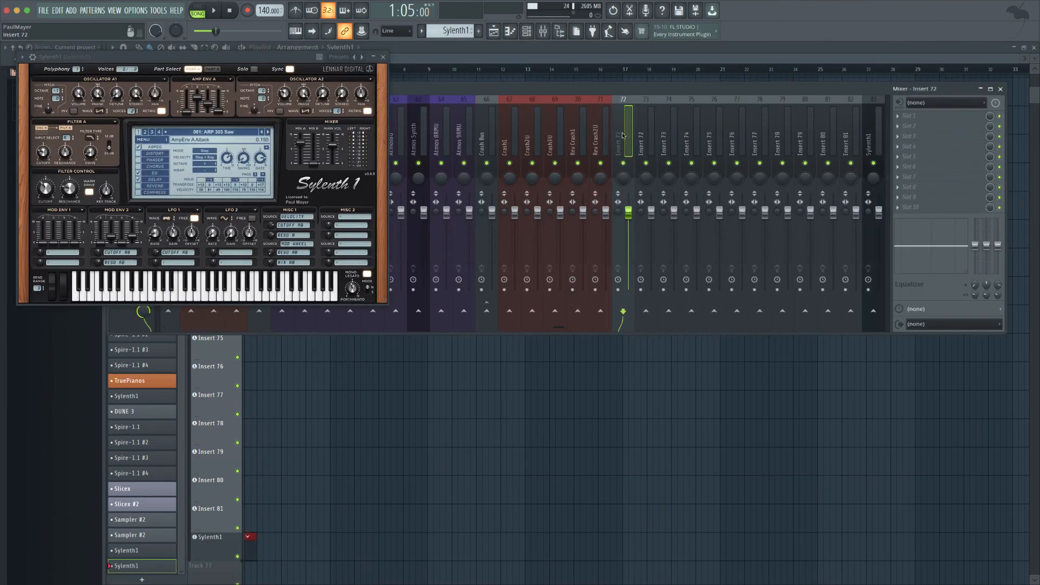
pyautogui.doubleClick(622, 135)
pyautogui.press('Return')
# Route the eleven mixer tracks from Insert 72 to Sylenth1 only to the FX Bus.
pyautogui.moveTo(643, 138)
pyautogui.mouseDown()
pyautogui.moveTo(852, 146)
pyautogui.moveTo(655, 141)
pyautogui.mouseUp()
pyautogui.rightClick(826, 153)
pyautogui.click(770, 156)
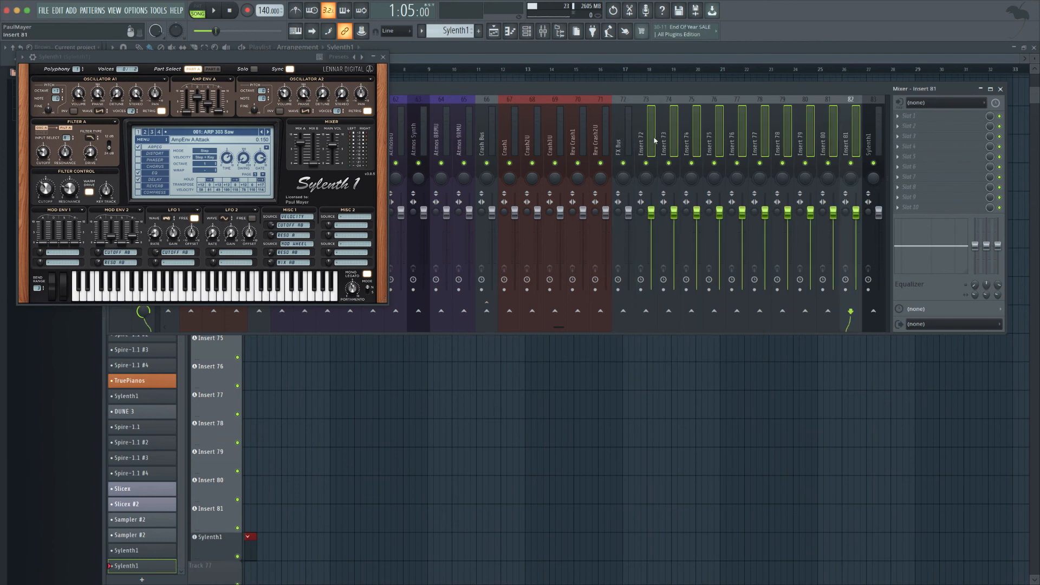
pyautogui.moveTo(877, 139)
pyautogui.mouseDown()
pyautogui.moveTo(636, 140)
pyautogui.moveTo(873, 141)
pyautogui.mouseUp()
pyautogui.click(642, 139)
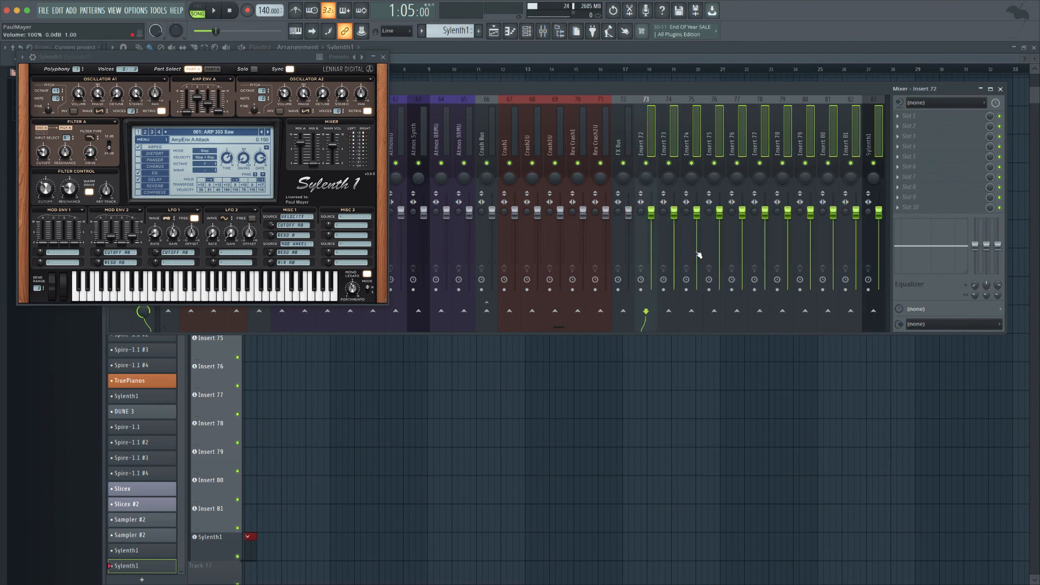
pyautogui.rightClick(632, 314)
pyautogui.click(649, 328)
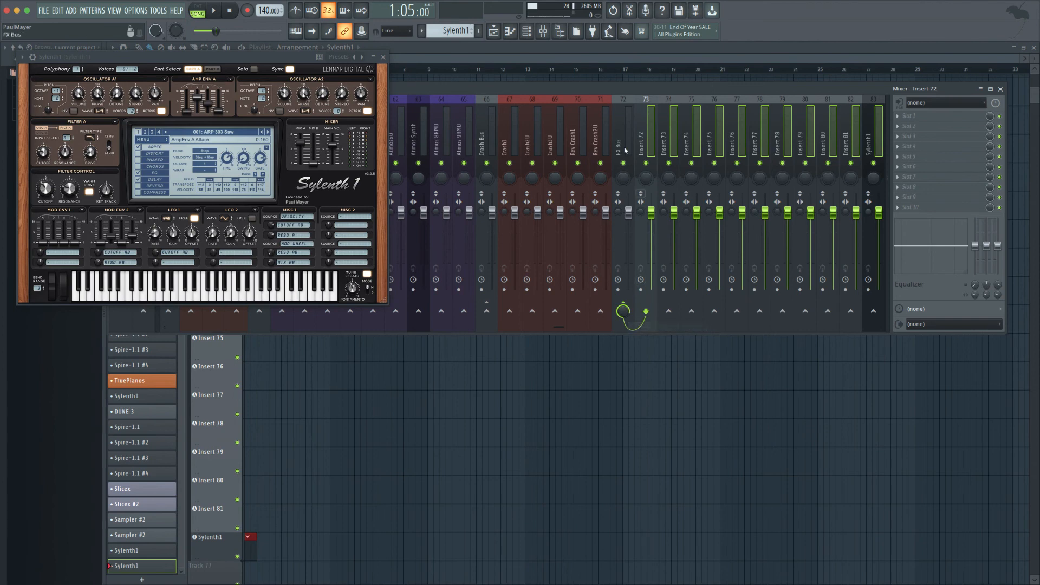
pyautogui.click(626, 135)
# Close the Sylenth1 plugin window and hide the mixer to reveal the playlist tracks.
pyautogui.click(383, 57)
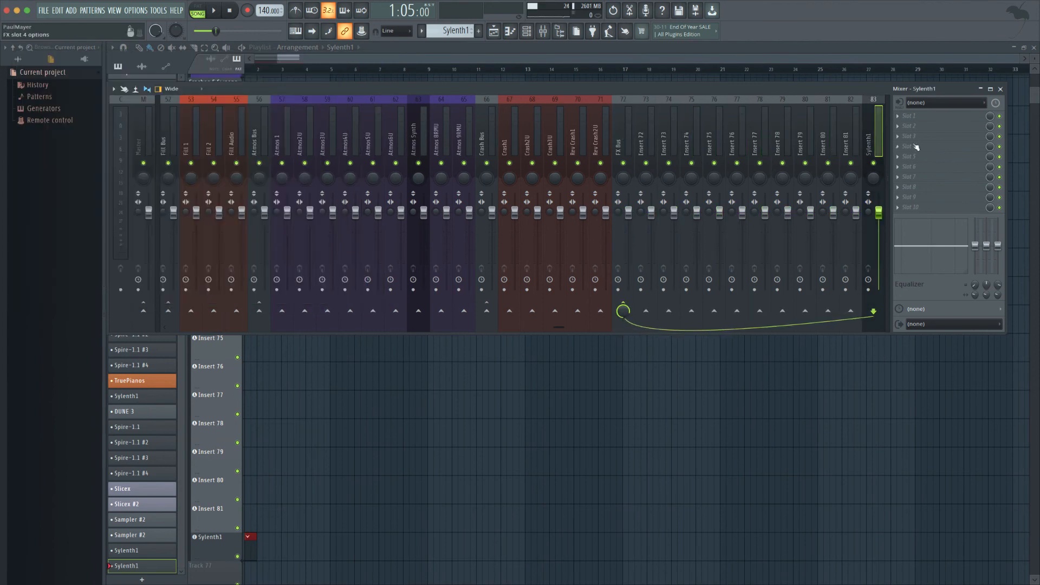
pyautogui.press('F9')
# Rename the playlist track Insert 72 to Downsweep1.
pyautogui.doubleClick(226, 268)
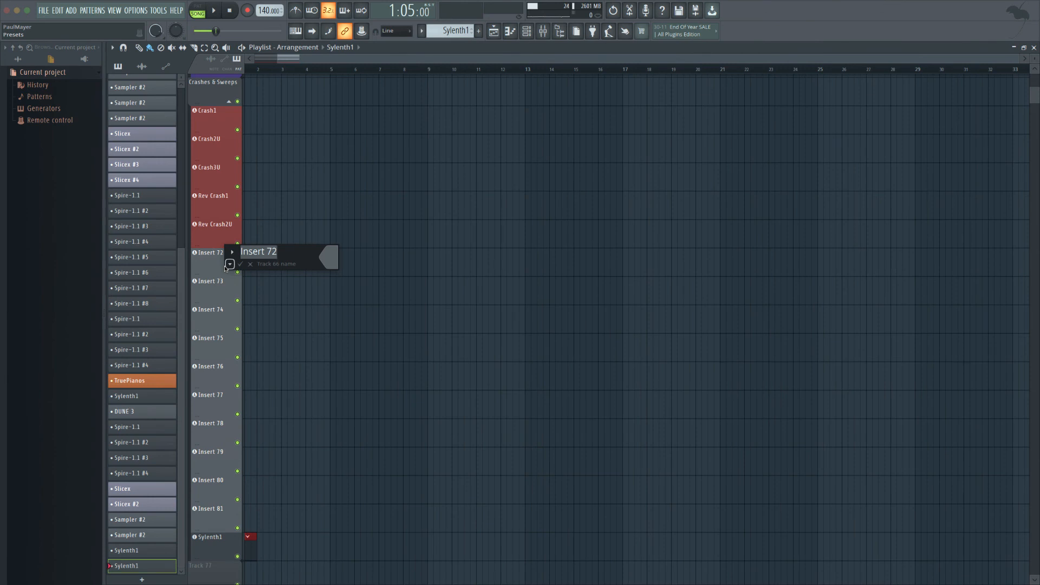
pyautogui.write('Do')
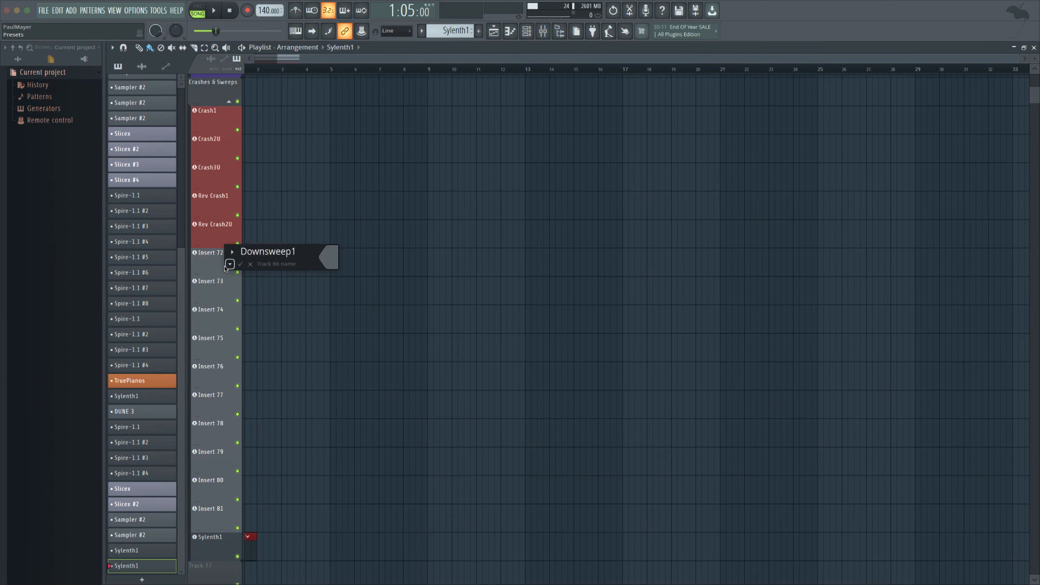
pyautogui.write('wnsweep1')
pyautogui.press('Tab')
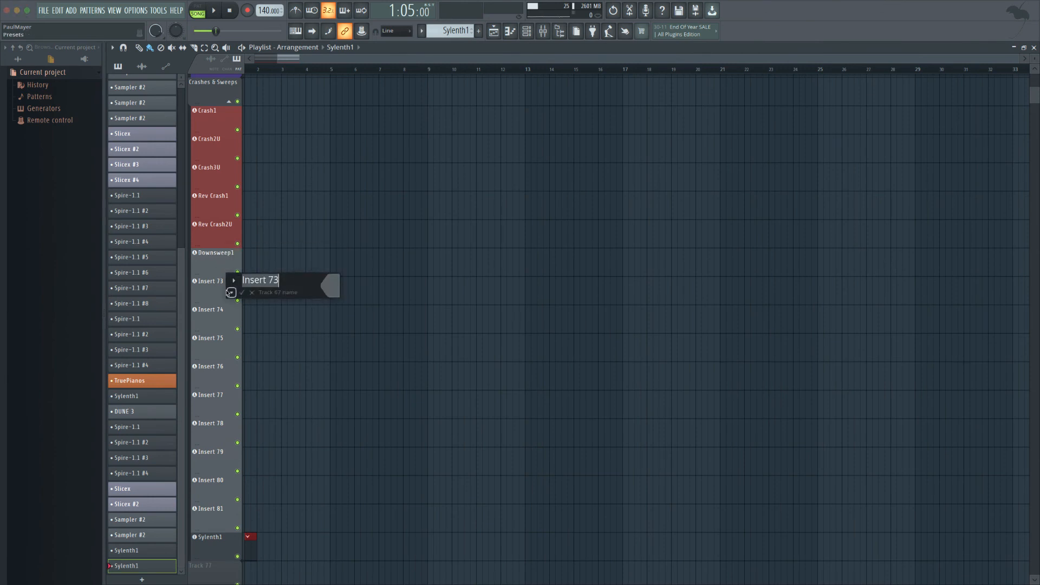
pyautogui.press('Return')
# Rename the playlist track Downsweep1 to DS1 and the track Insert 73 to DS2U.
pyautogui.doubleClick(223, 259)
pyautogui.write('DS1')
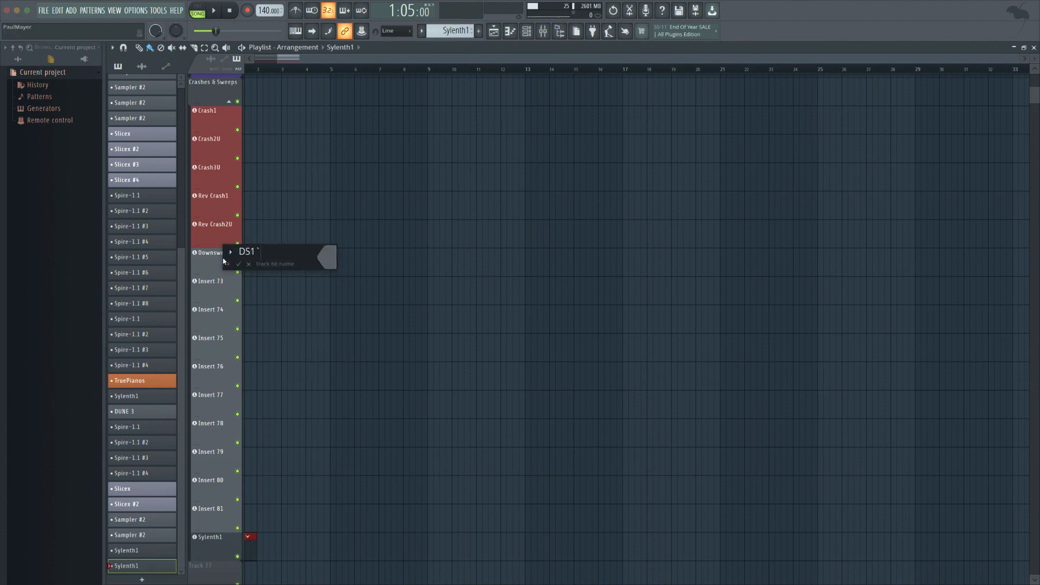
pyautogui.press('Return')
pyautogui.doubleClick(225, 287)
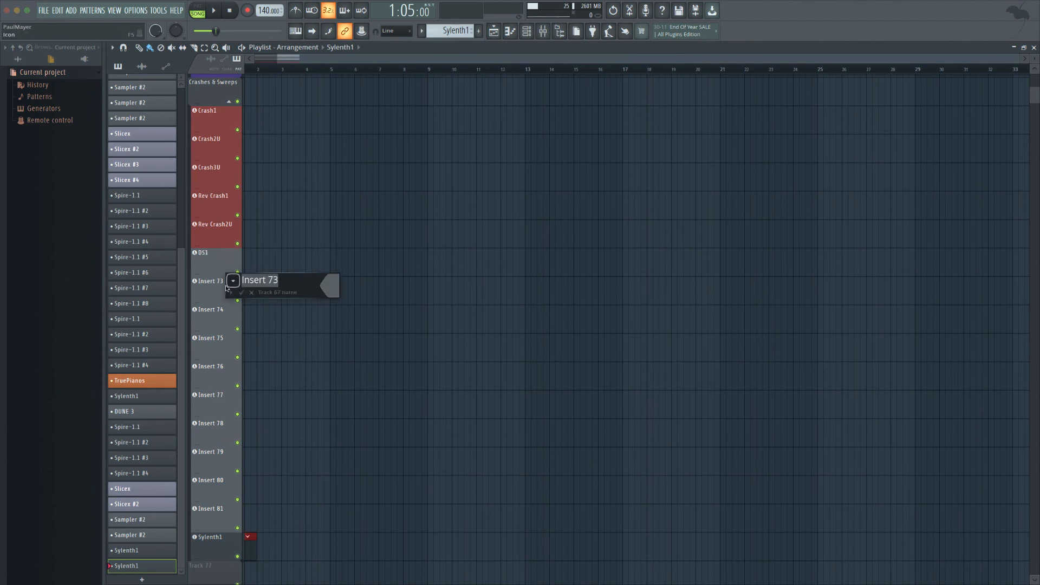
pyautogui.write('DS2U')
pyautogui.press('Return')
# Rename the playlist track Insert 74 to DS3U and the track Insert 75 to DS4 RM.
pyautogui.doubleClick(227, 323)
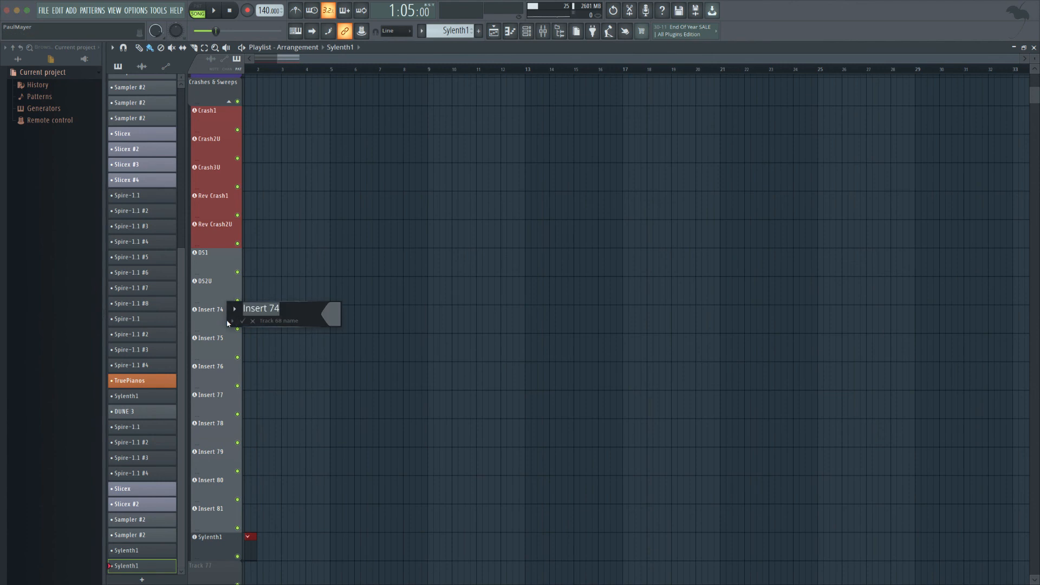
pyautogui.write('DS3U')
pyautogui.press('Return')
pyautogui.doubleClick(213, 349)
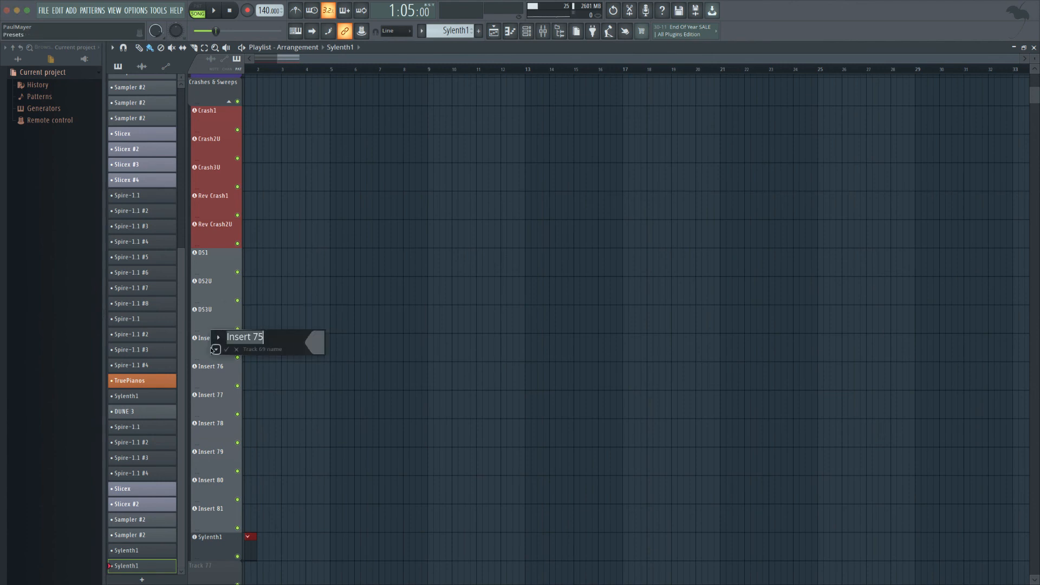
pyautogui.write('DS4 RM')
pyautogui.press('Return')
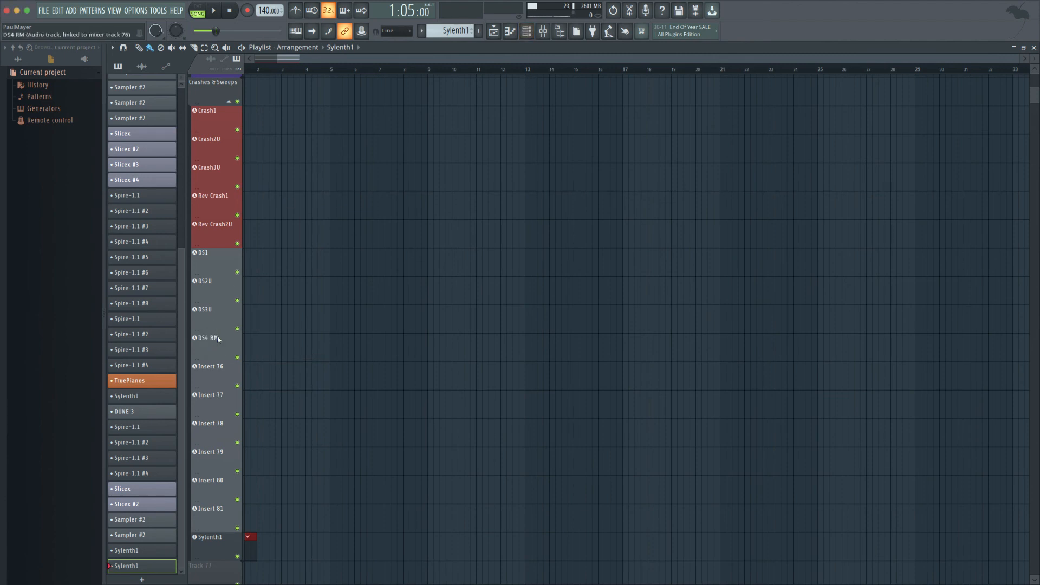
# Change the name of the playlist track DS4 RM to DS4U.
pyautogui.doubleClick(232, 351)
pyautogui.press('BackSpace')
pyautogui.press('BackSpace')
pyautogui.press('BackSpace')
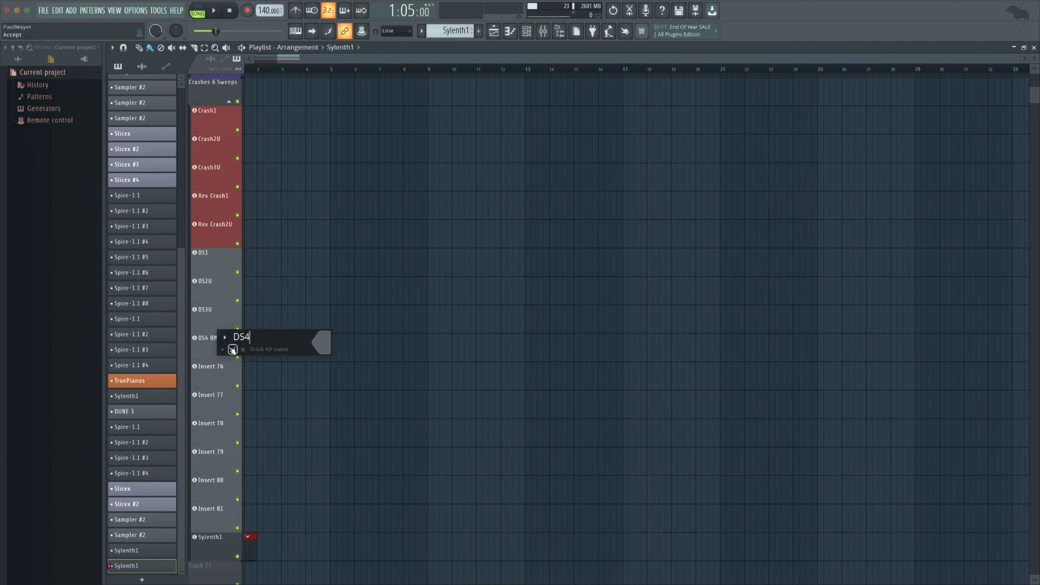
pyautogui.write('U')
pyautogui.press('Return')
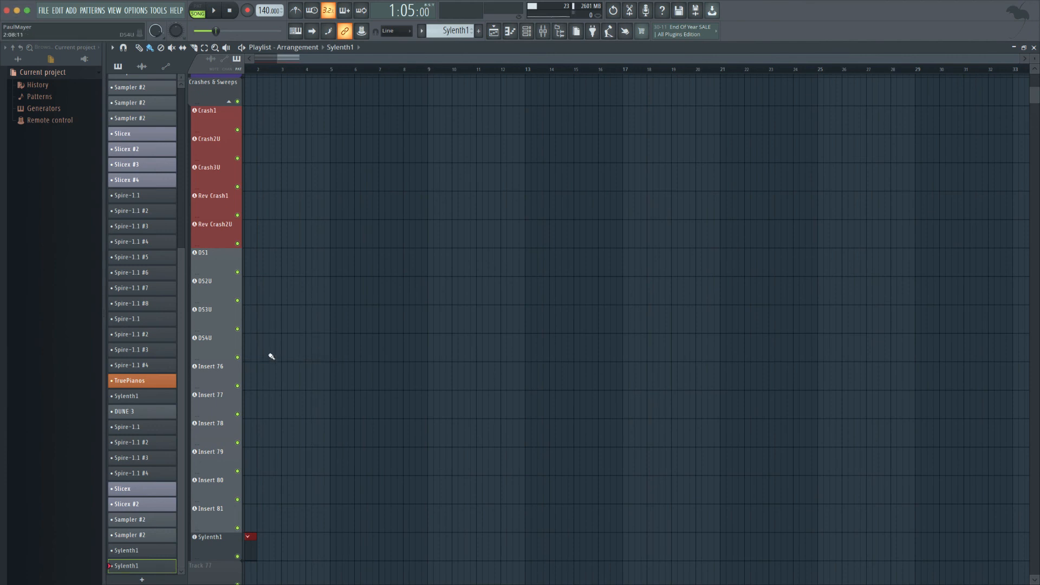
# Rename the playlist track Insert 76 to US1 and the track Insert 77 to US2U.
pyautogui.doubleClick(228, 376)
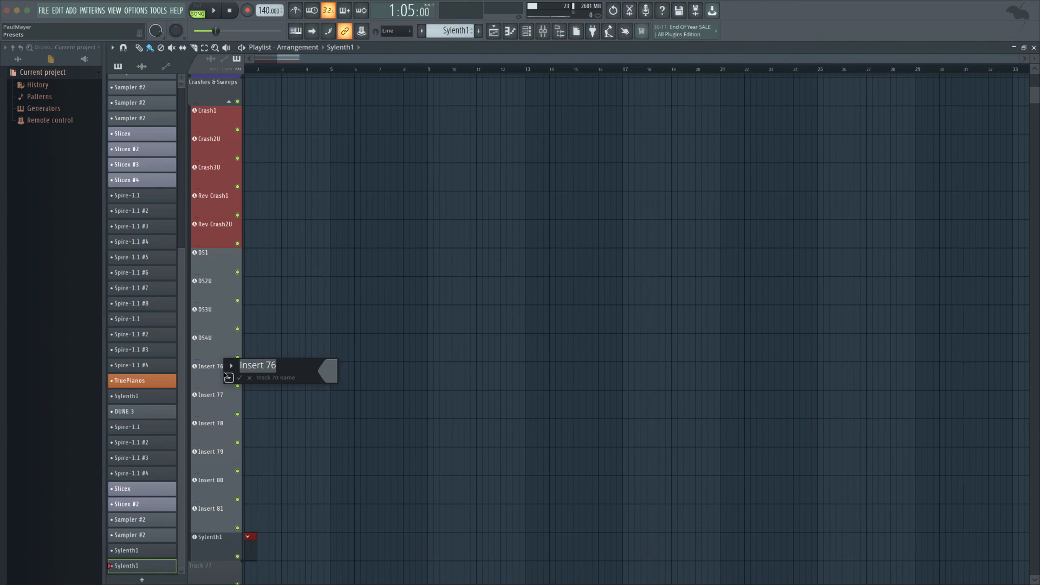
pyautogui.write('US1')
pyautogui.click(239, 376)
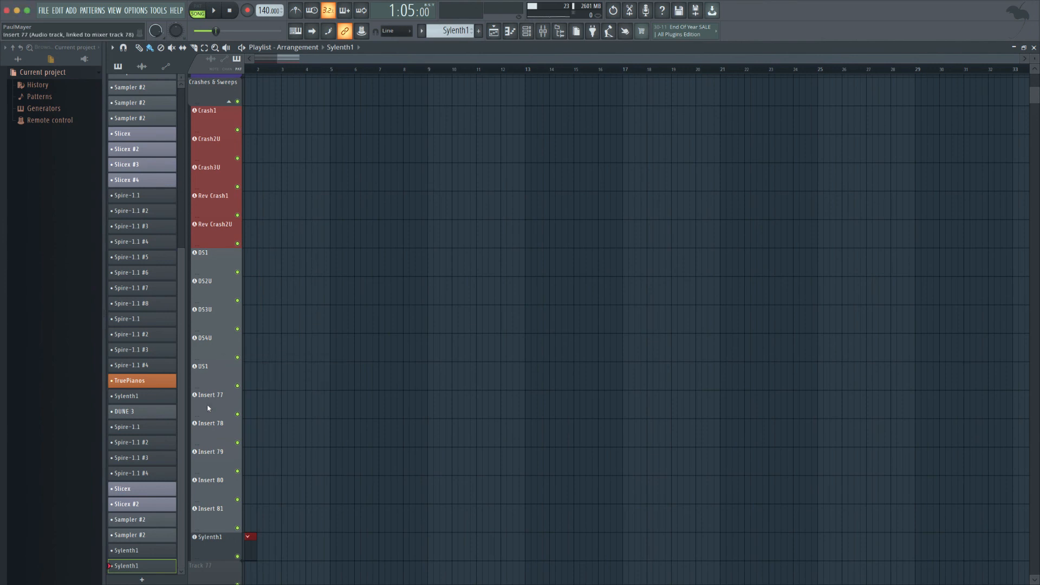
pyautogui.doubleClick(210, 405)
pyautogui.write('US2')
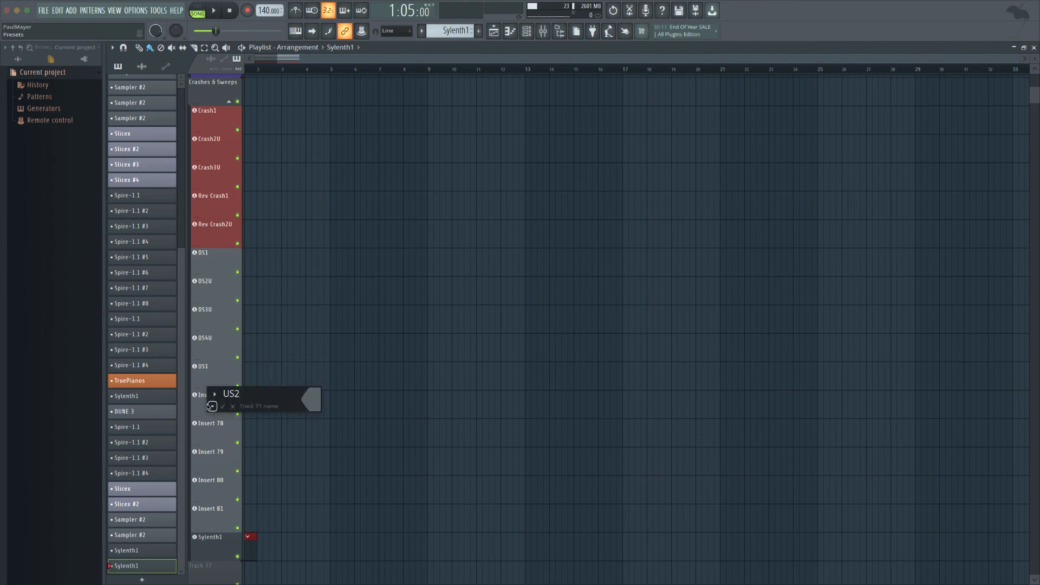
pyautogui.write('U')
# Rename the playlist track Insert 78 to US3U and the track Insert 79 to US4U.
pyautogui.doubleClick(209, 422)
pyautogui.write('US3U')
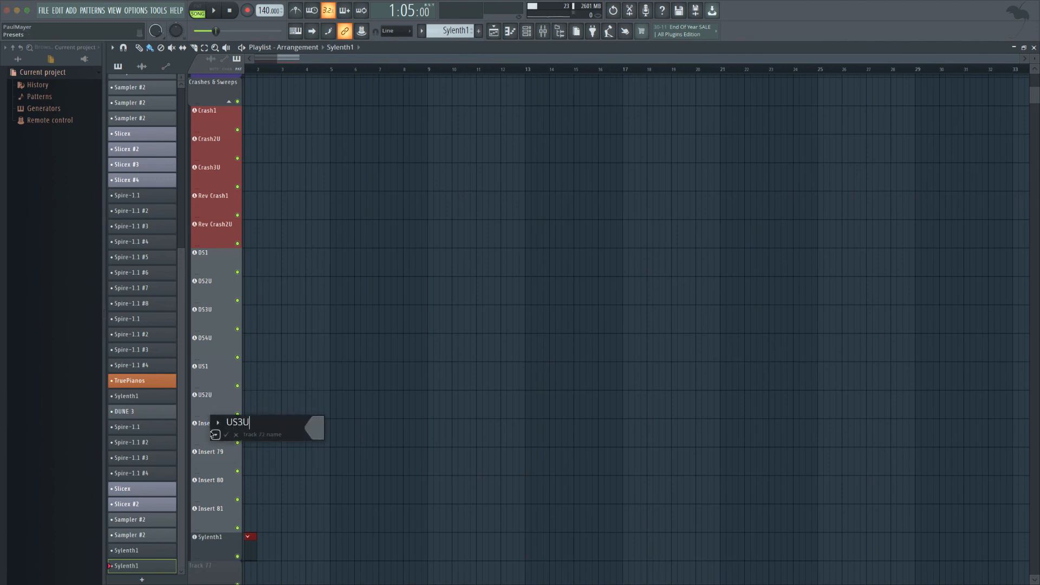
pyautogui.press('Return')
pyautogui.doubleClick(208, 451)
pyautogui.write('US4U')
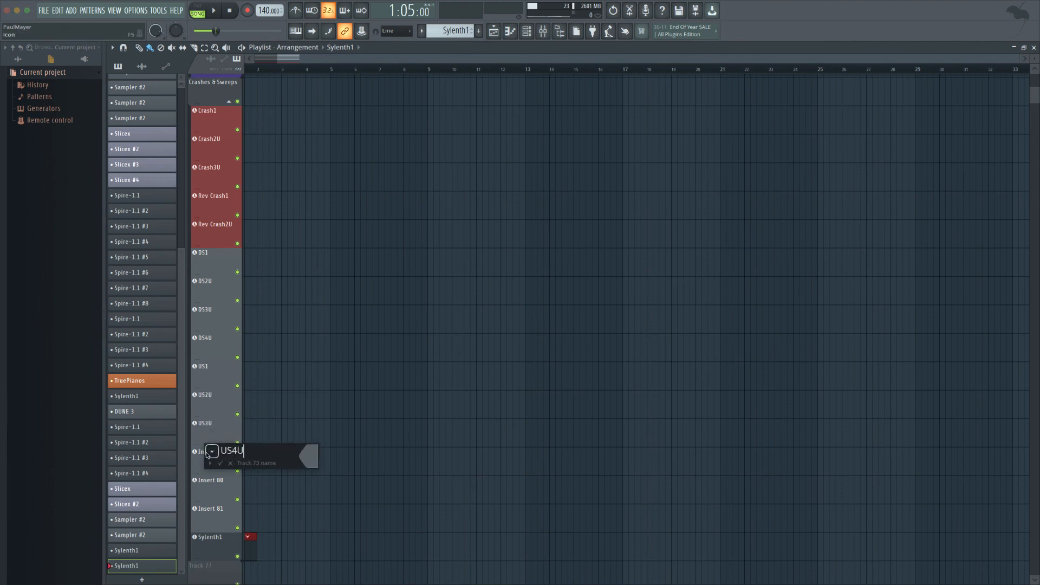
pyautogui.press('Return')
# Rename the playlist track Insert 80 to Riser 1 and the track Insert 81 to Riser 2.
pyautogui.doubleClick(213, 482)
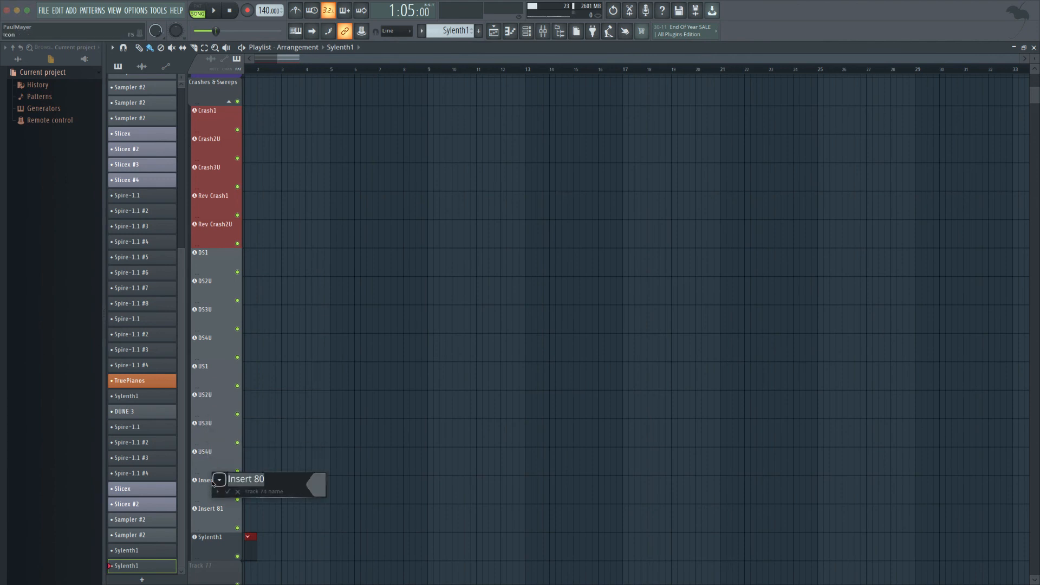
pyautogui.write('Riser 1')
pyautogui.press('Return')
pyautogui.doubleClick(213, 511)
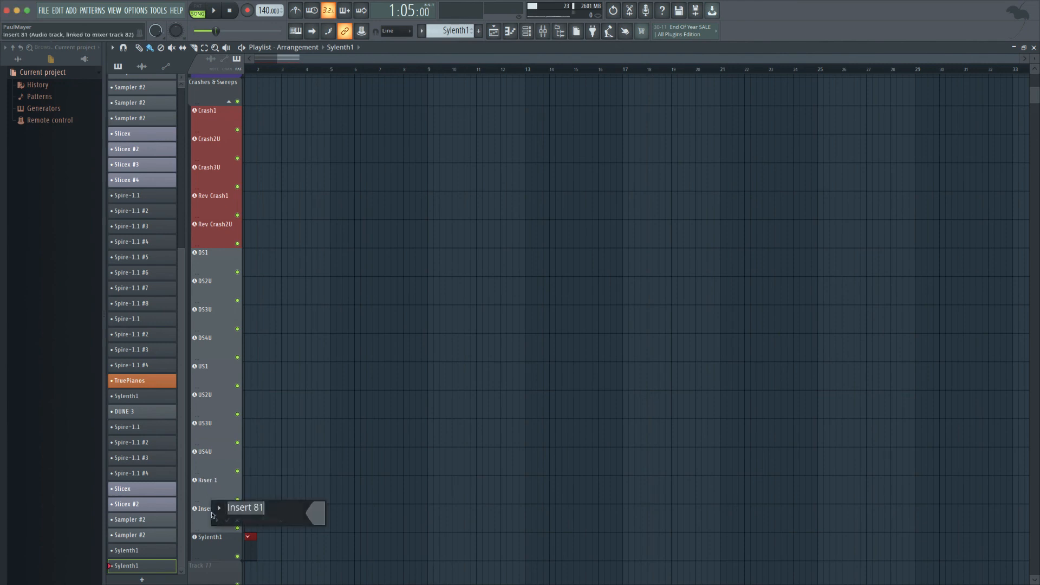
pyautogui.write('Rus')
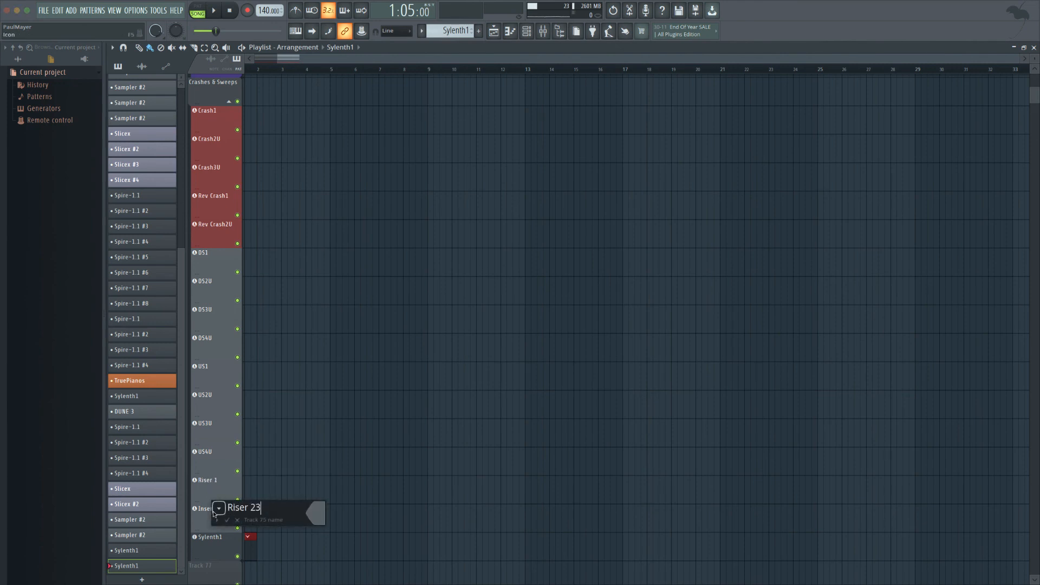
pyautogui.write('er 2')
pyautogui.press('Return')
# Collapse the Crashes & Sweeps track group in the playlist.
pyautogui.scroll(-3, 229, 442)
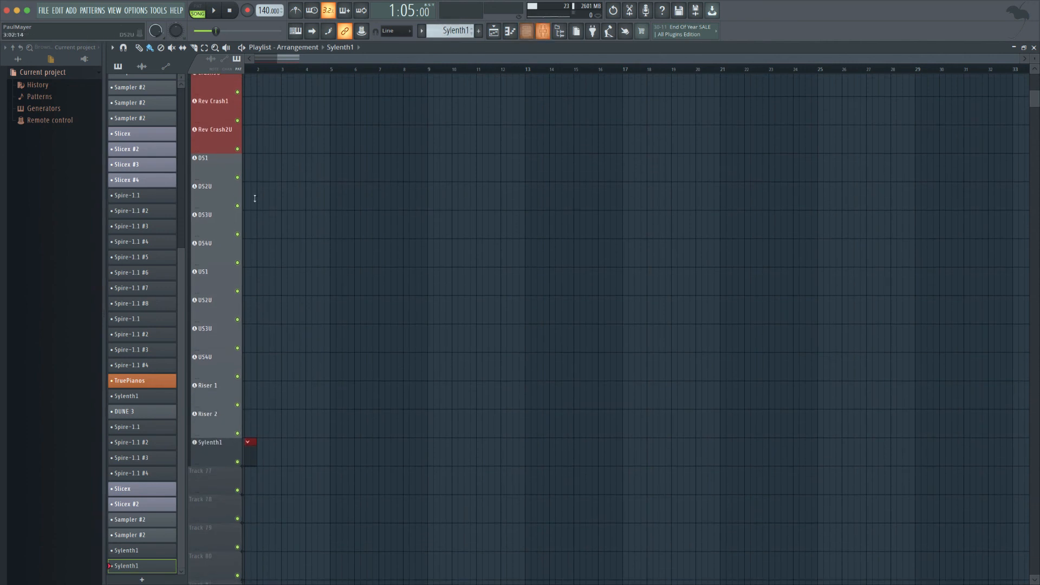
pyautogui.scroll(-4, 213, 200)
pyautogui.scroll(9, 213, 199)
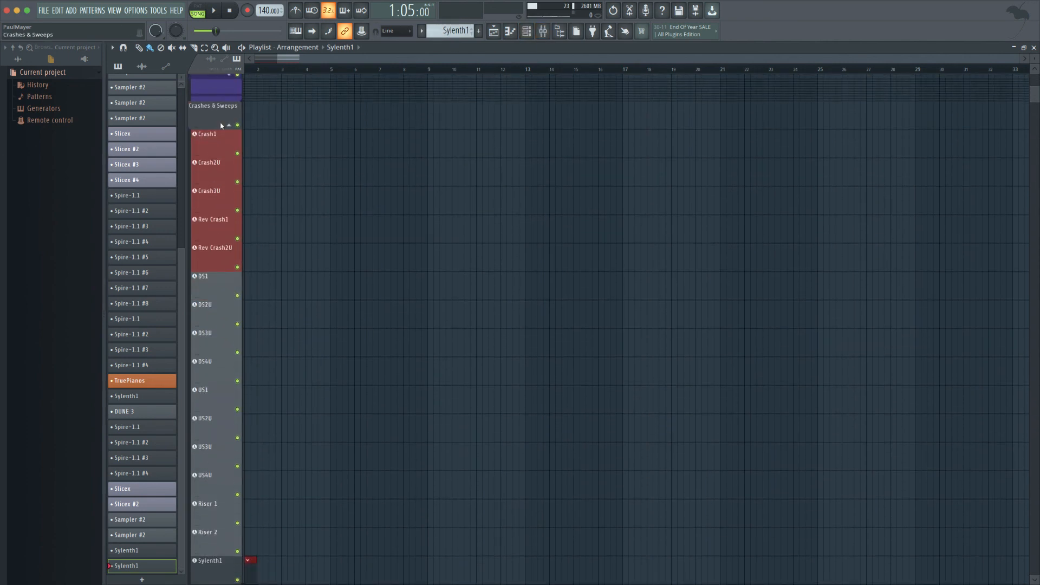
pyautogui.click(228, 126)
pyautogui.click(229, 125)
pyautogui.click(229, 125)
# Colour the eleven mixer tracks from DS1 to Sylenth1 sea green (#28765B).
pyautogui.click(543, 32)
pyautogui.click(670, 146)
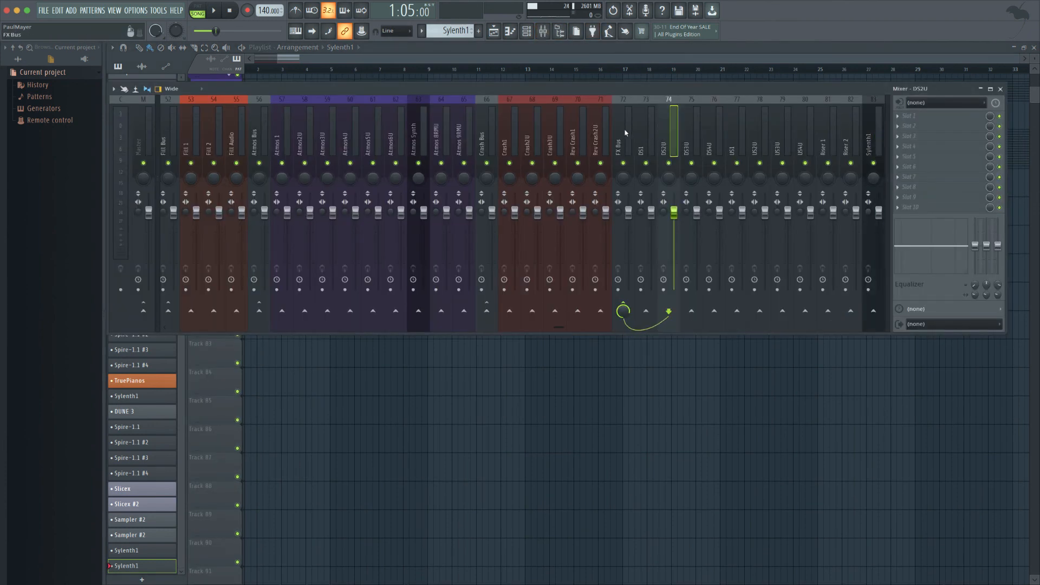
pyautogui.click(625, 132)
pyautogui.moveTo(642, 137); pyautogui.dragTo(870, 143)
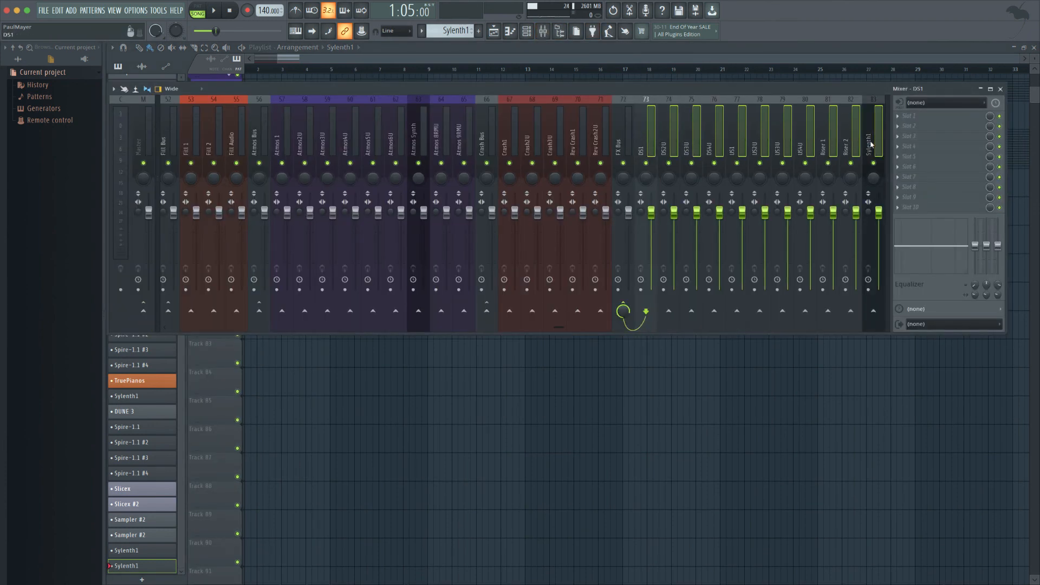
pyautogui.middleClick(871, 144)
pyautogui.click(989, 145)
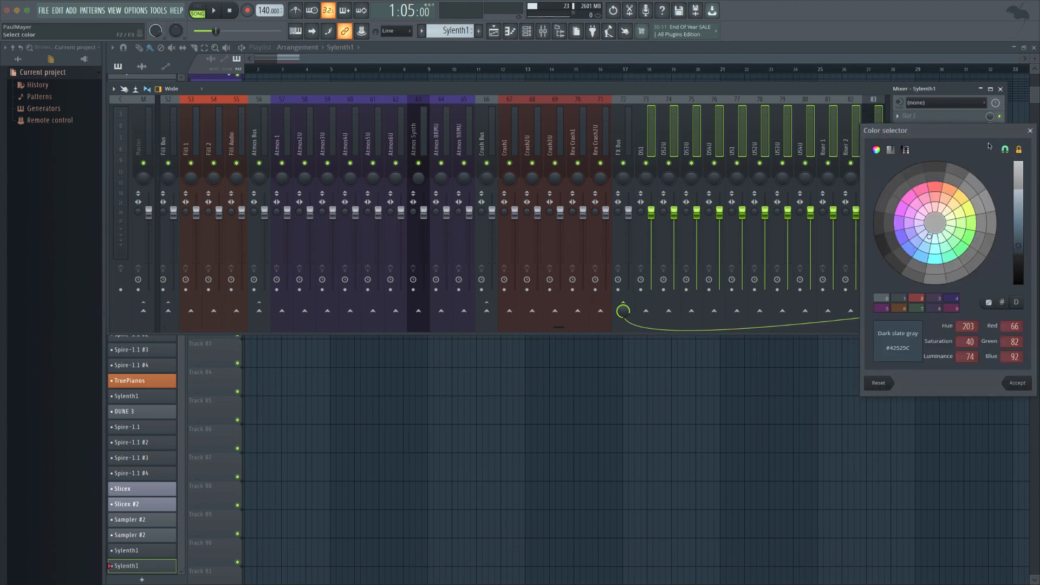
pyautogui.click(970, 223)
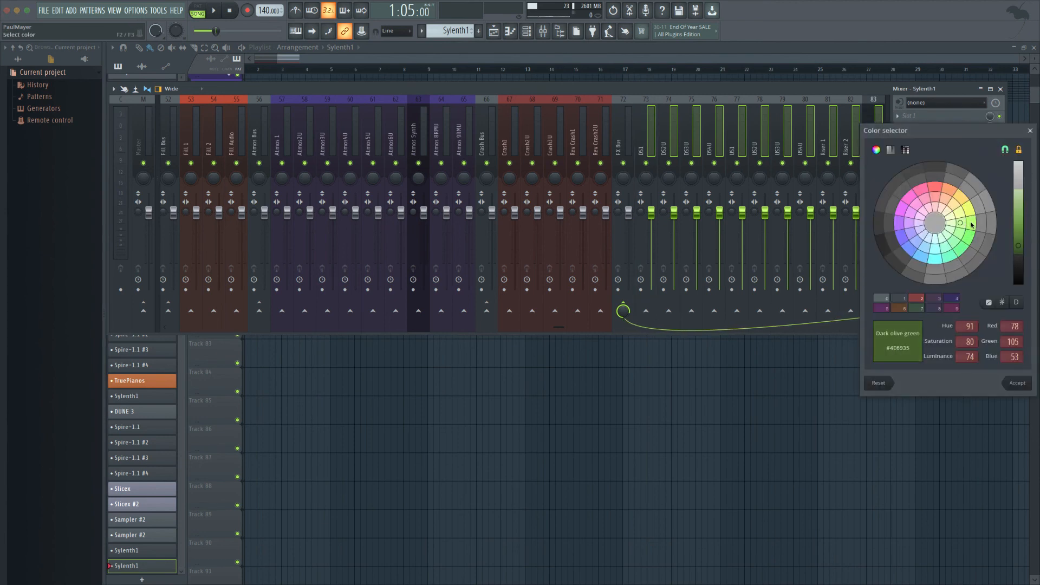
pyautogui.click(949, 256)
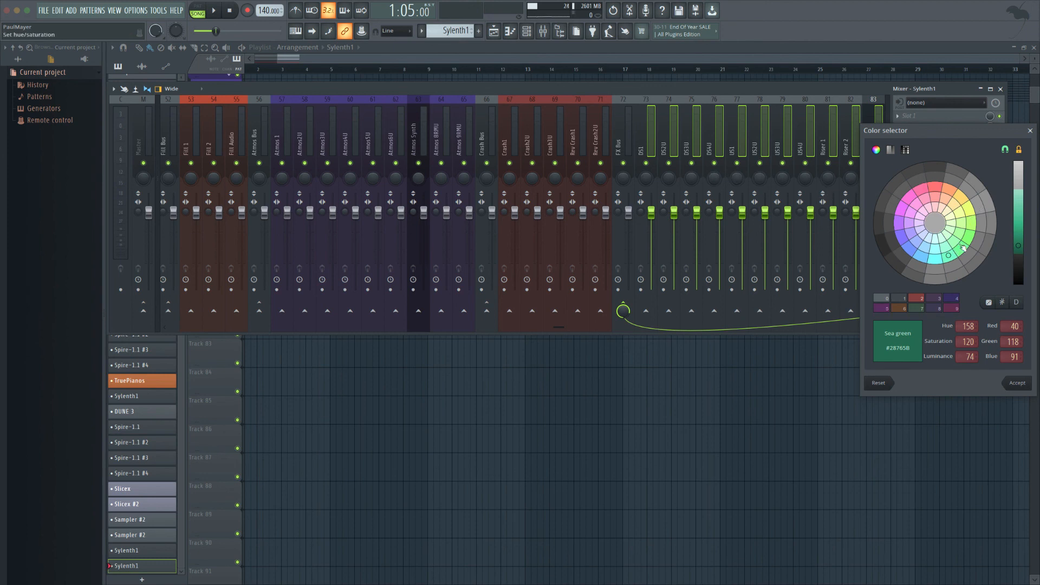
pyautogui.press('Return')
pyautogui.press('Return')
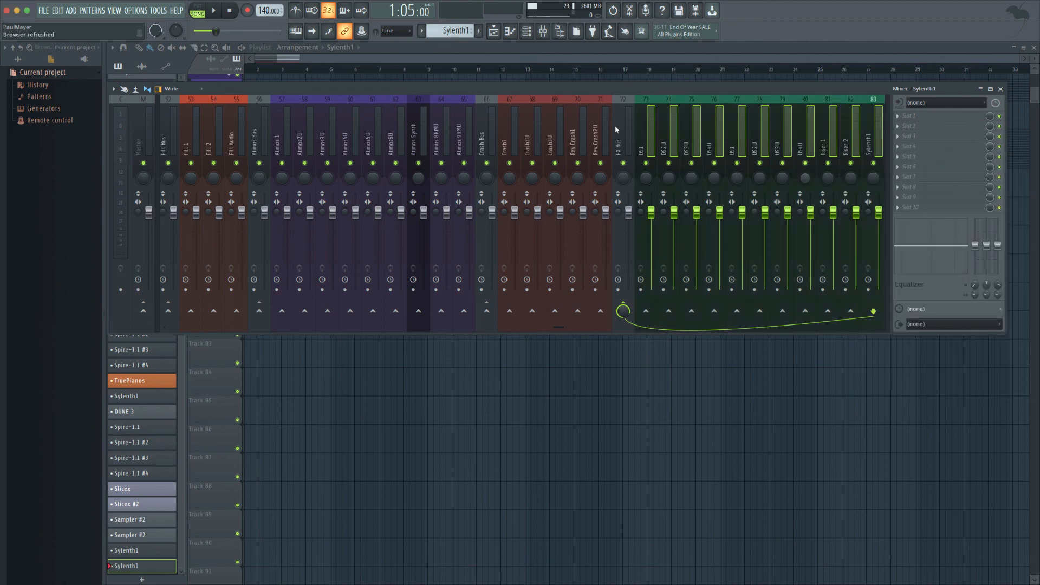
pyautogui.click(603, 132)
pyautogui.click(646, 133)
pyautogui.moveTo(674, 133); pyautogui.dragTo(875, 136)
pyautogui.click(653, 134)
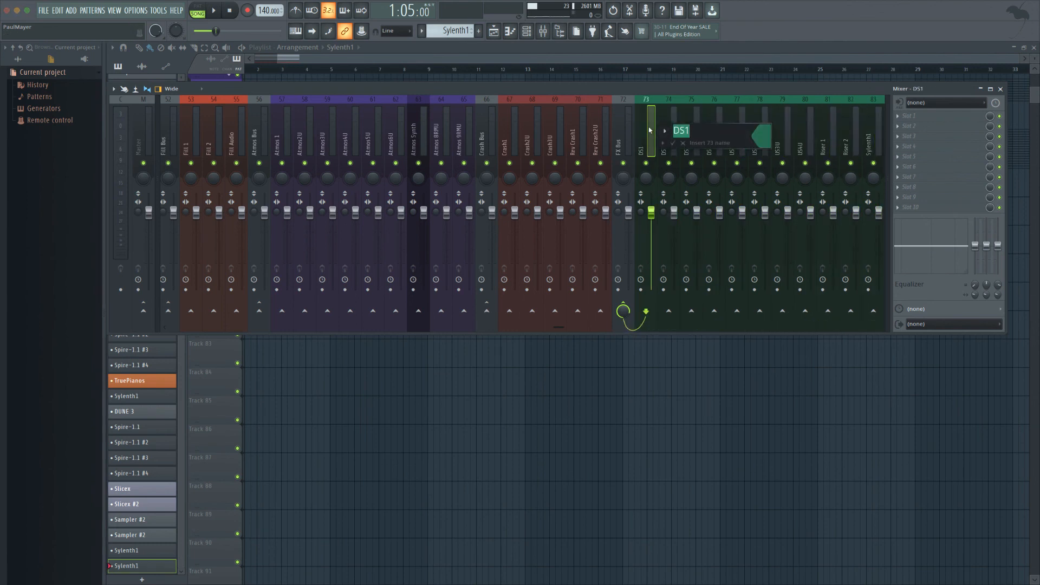
pyautogui.moveTo(674, 133); pyautogui.dragTo(874, 135)
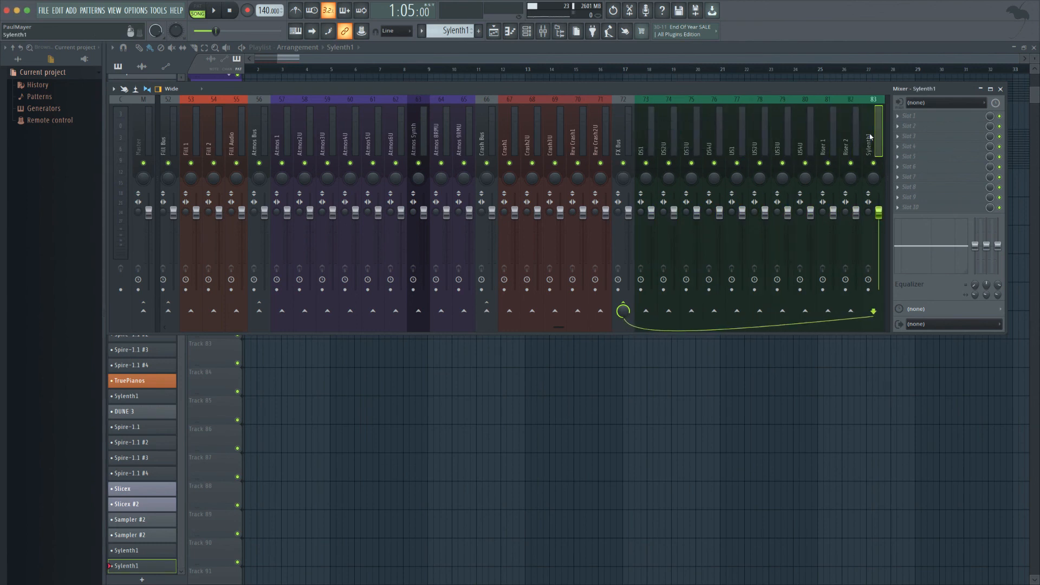
pyautogui.rightClick(659, 136)
pyautogui.moveTo(652, 136); pyautogui.dragTo(853, 136)
# Return to the playlist and expand the Crashes & Sweeps track group.
pyautogui.click(193, 418)
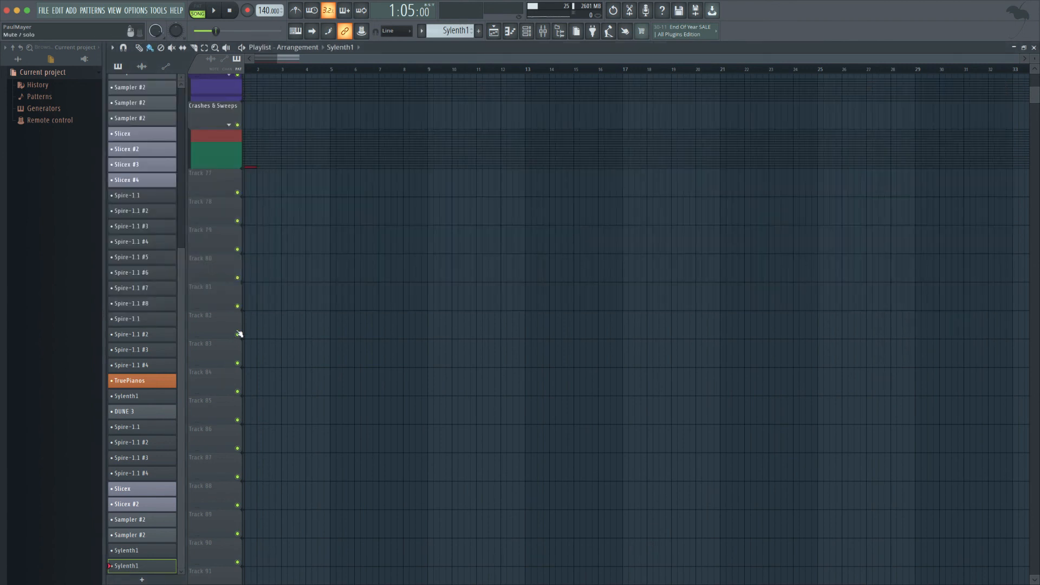
pyautogui.scroll(3, 239, 332)
pyautogui.click(230, 219)
pyautogui.scroll(-3, 333, 252)
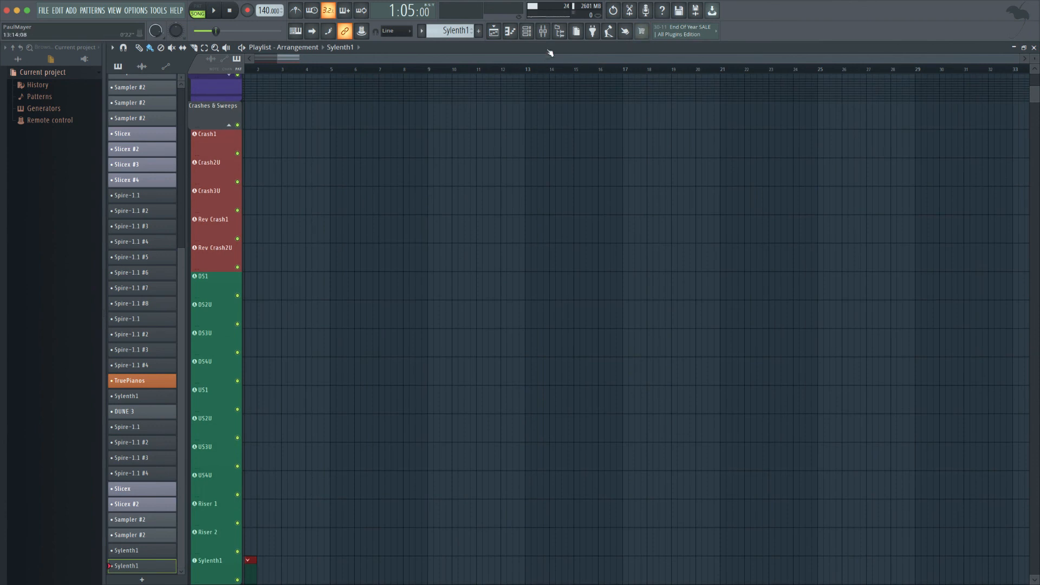
# Reopen the mixer, move it clear of the playlist track names and set its Colorful mixer option to Off.
pyautogui.click(543, 31)
pyautogui.moveTo(301, 87); pyautogui.dragTo(519, 121)
pyautogui.click(332, 121)
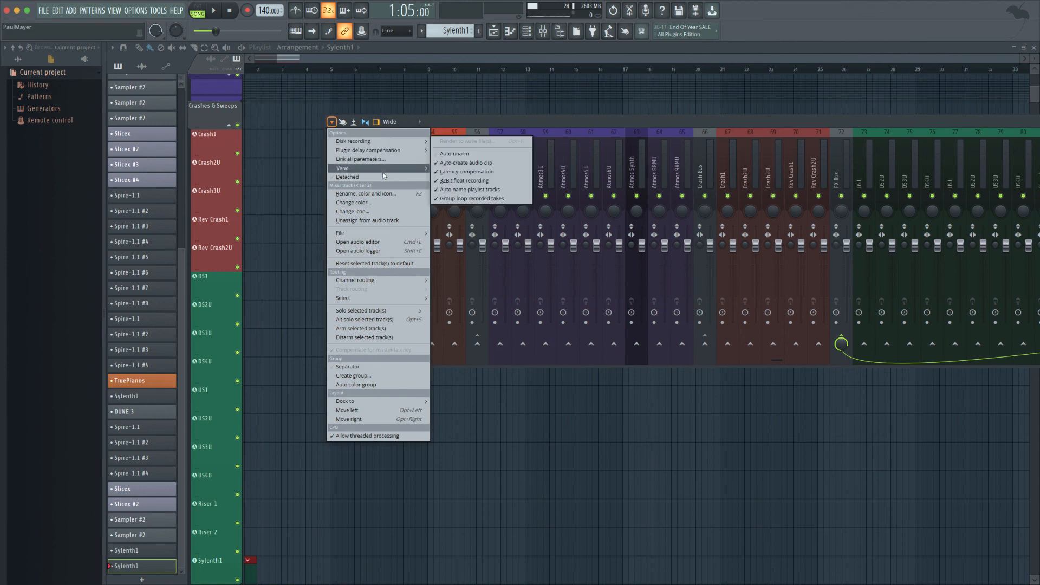
pyautogui.moveTo(379, 168)
pyautogui.moveTo(465, 213)
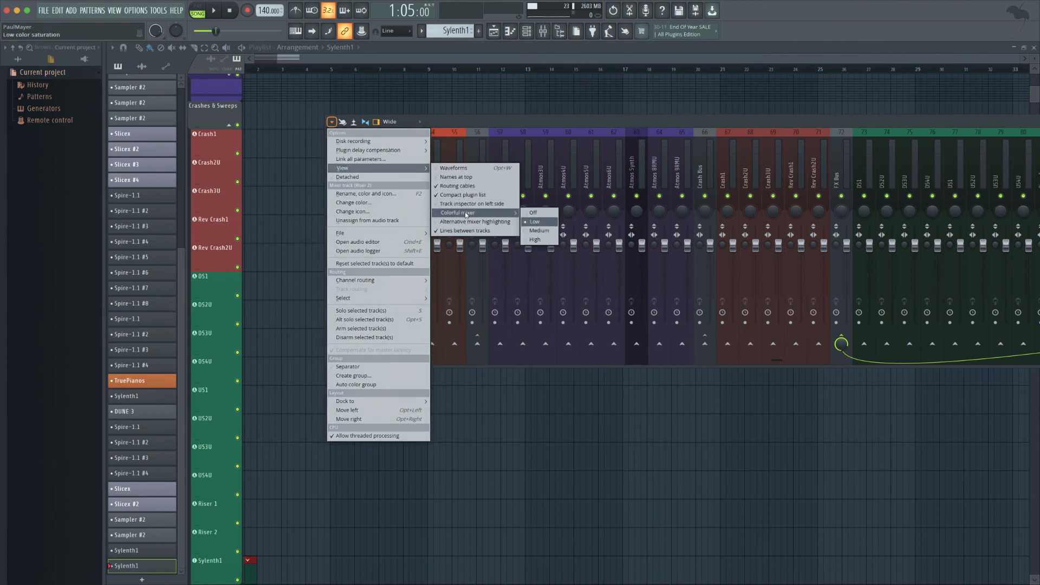
pyautogui.click(543, 213)
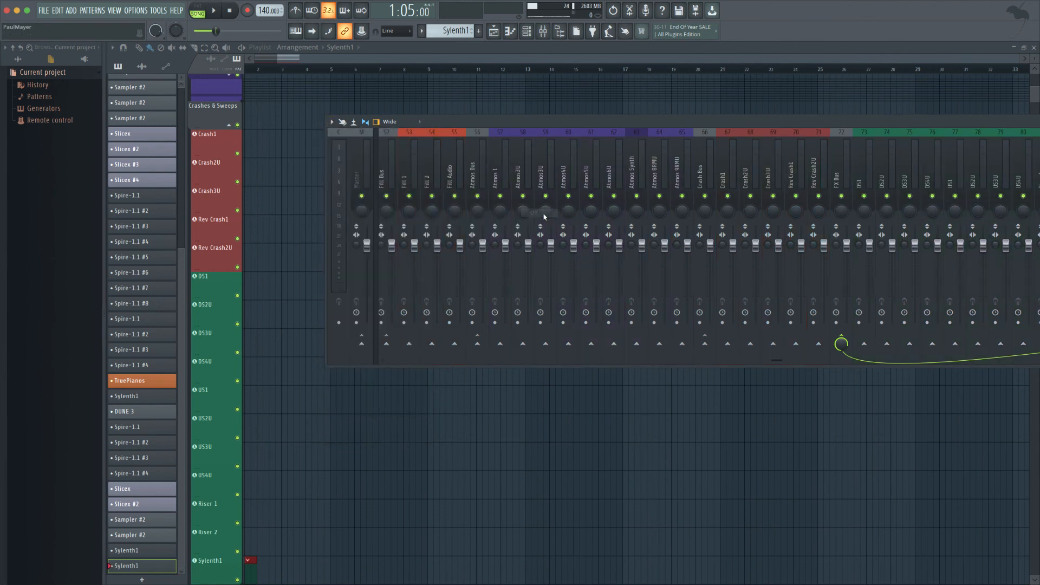
# Turn the Colorful mixer display back on and move the mixer window so its tracks are easier to reach.
pyautogui.click(332, 121)
pyautogui.moveTo(354, 169)
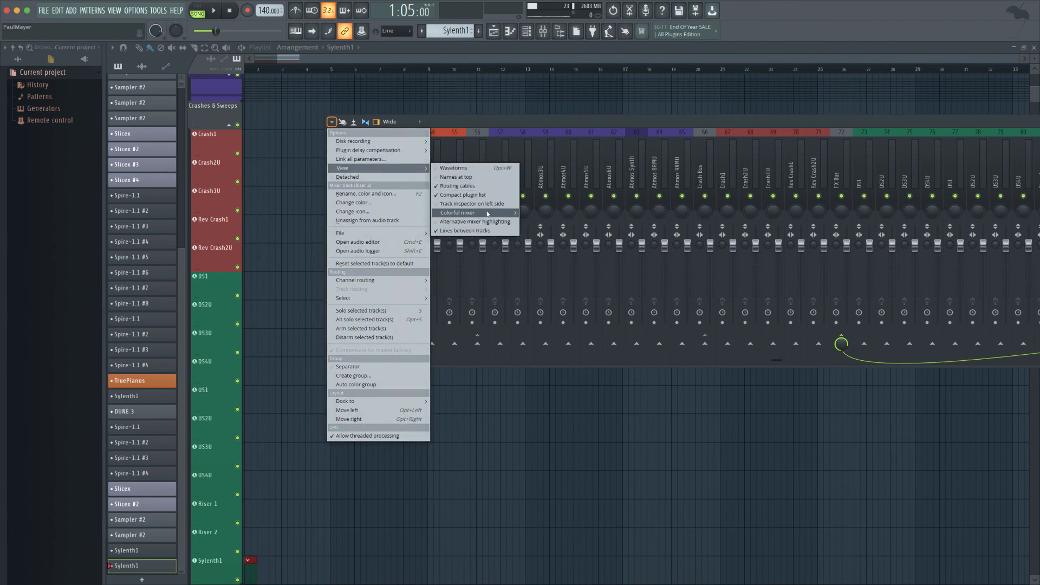
pyautogui.moveTo(465, 213)
pyautogui.click(529, 229)
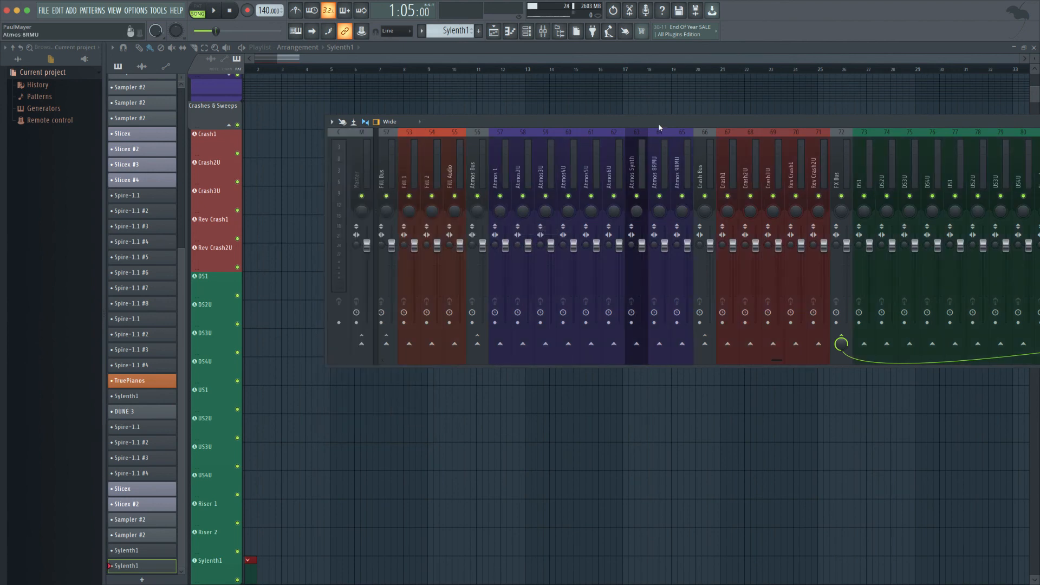
pyautogui.moveTo(660, 127); pyautogui.dragTo(471, 123)
# Lighten the green colour of the eleven mixer tracks from DS1 to Sylenth1.
pyautogui.moveTo(678, 180); pyautogui.dragTo(902, 173)
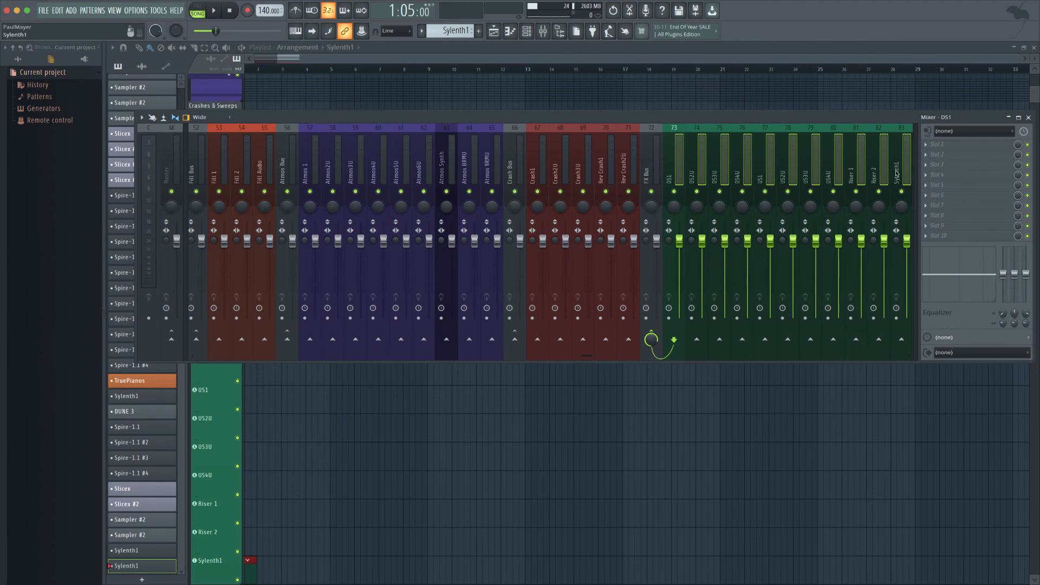
pyautogui.press('F2')
pyautogui.click(1032, 168)
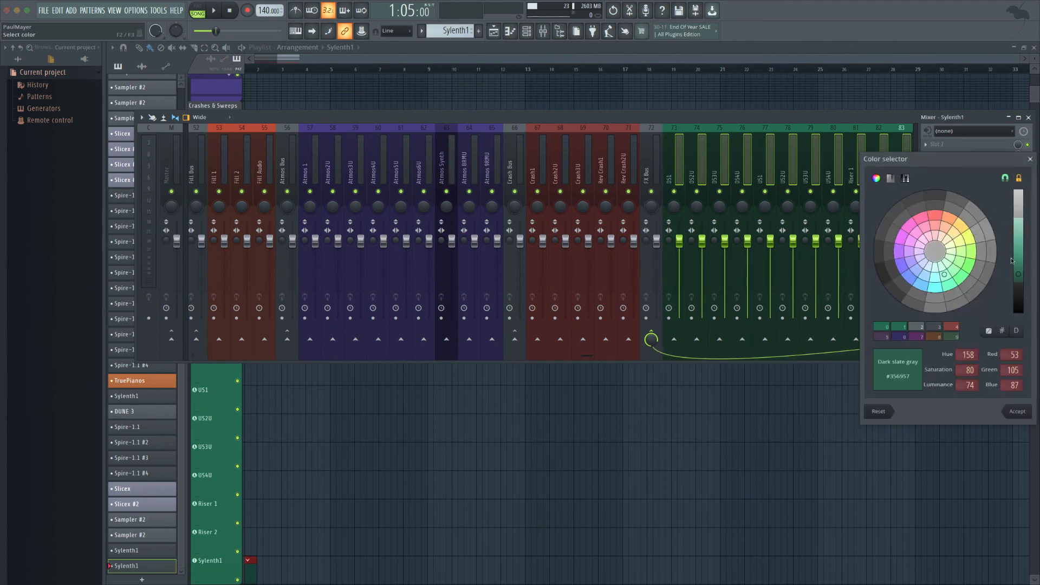
pyautogui.moveTo(1019, 259); pyautogui.dragTo(1020, 260)
pyautogui.click(1032, 412)
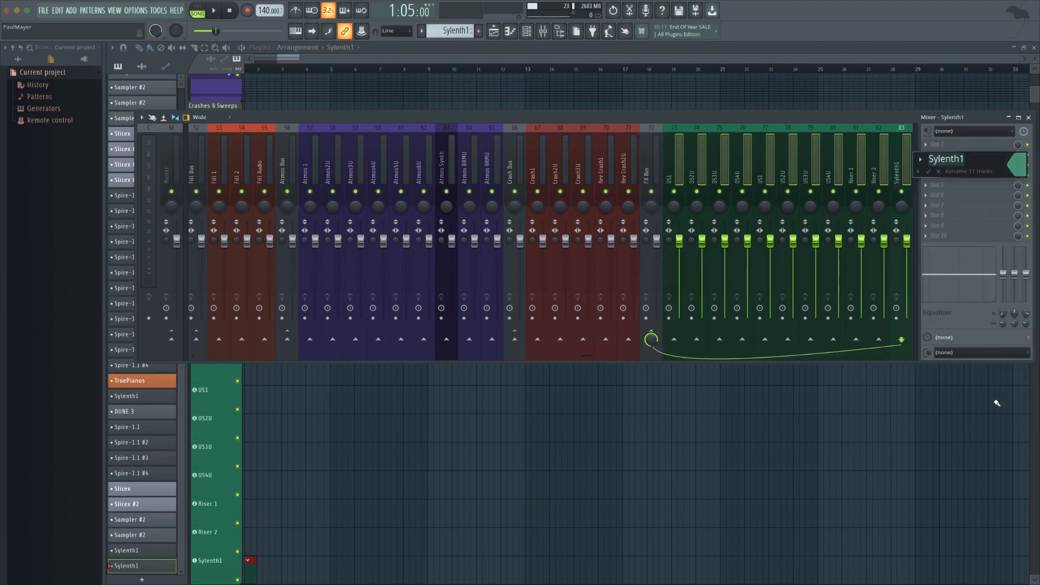
pyautogui.press('Return')
# Review the track colours across the mixer, close it and look over the Crashes & Sweeps tracks in the playlist.
pyautogui.click(515, 173)
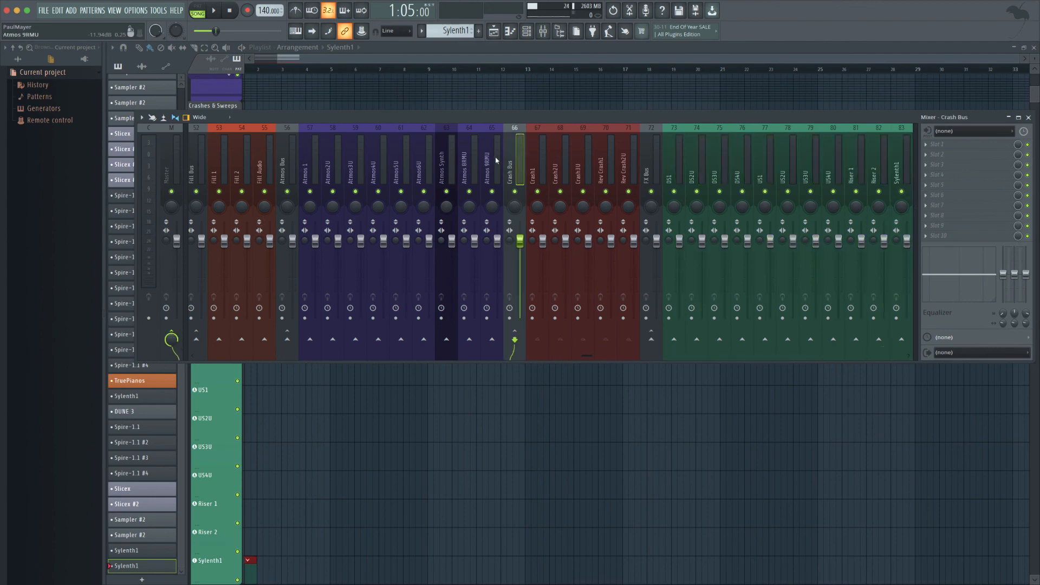
pyautogui.scroll(5, 495, 159)
pyautogui.scroll(10, 495, 158)
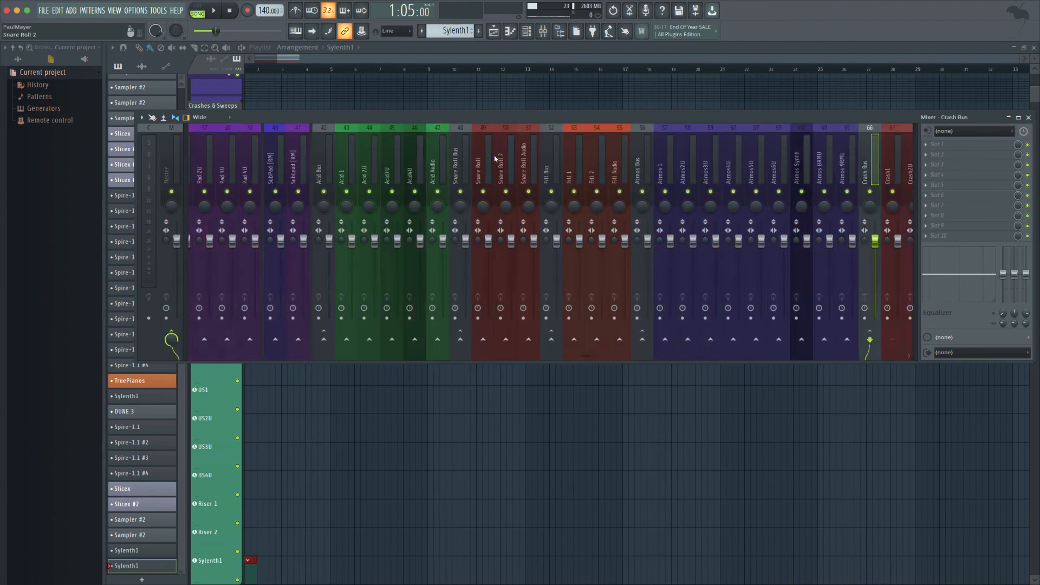
pyautogui.scroll(-6, 494, 158)
pyautogui.scroll(-12, 495, 158)
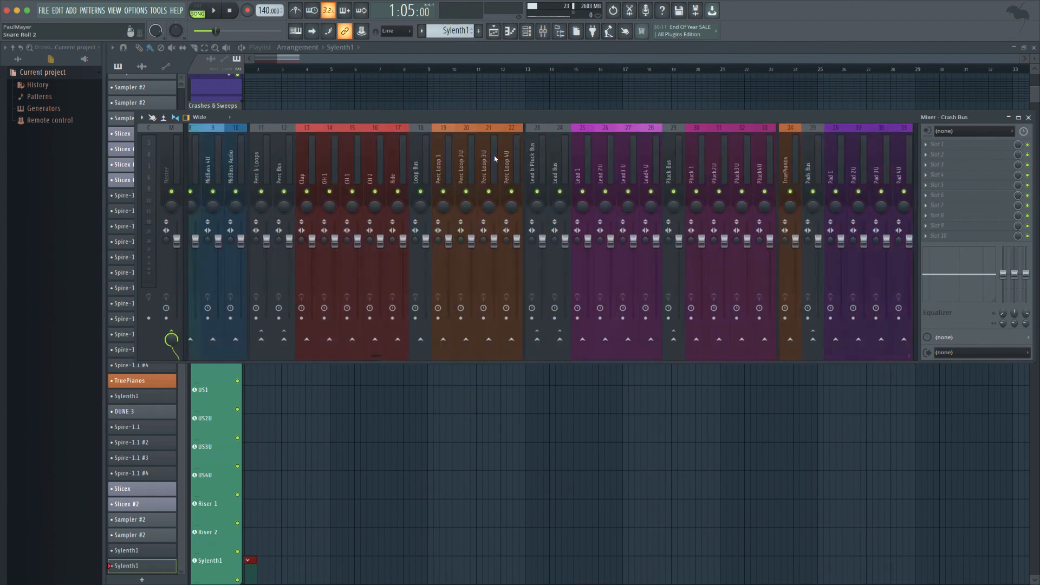
pyautogui.press('F9')
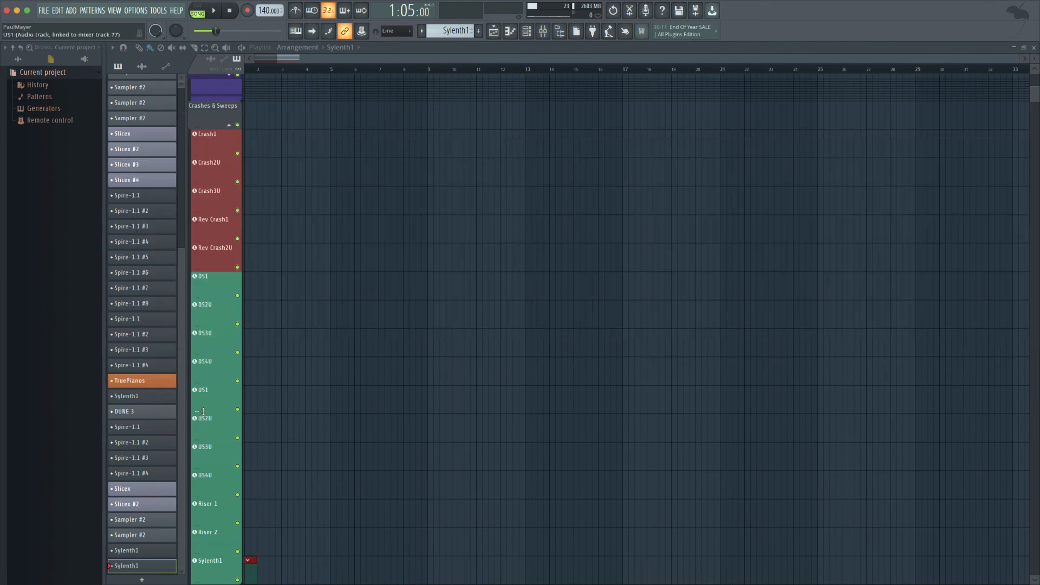
pyautogui.scroll(-2, 220, 360)
pyautogui.scroll(1, 219, 99)
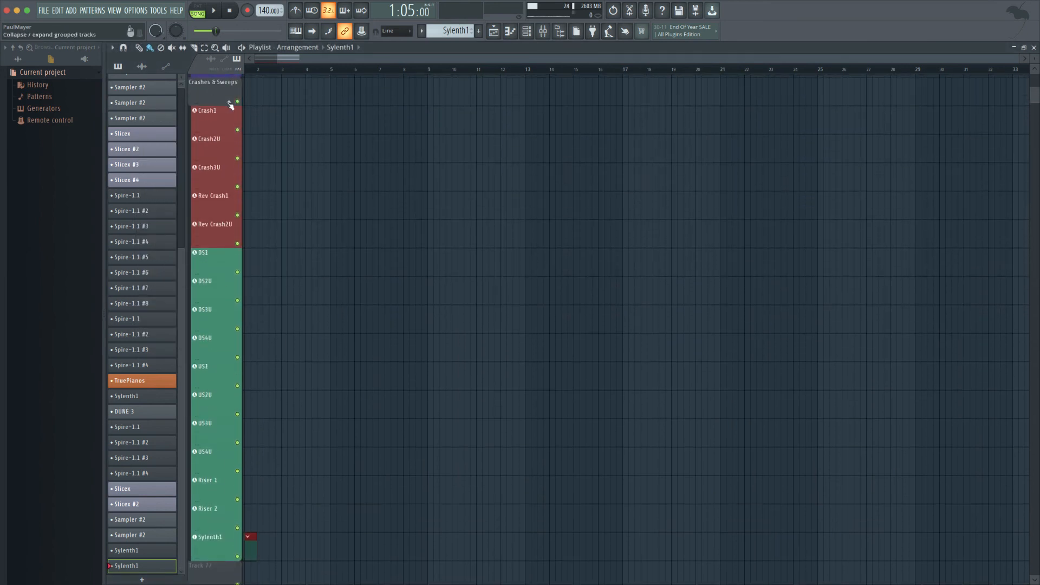
pyautogui.scroll(-5, 232, 104)
pyautogui.scroll(5, 232, 104)
pyautogui.scroll(-3, 227, 136)
pyautogui.scroll(-1, 227, 139)
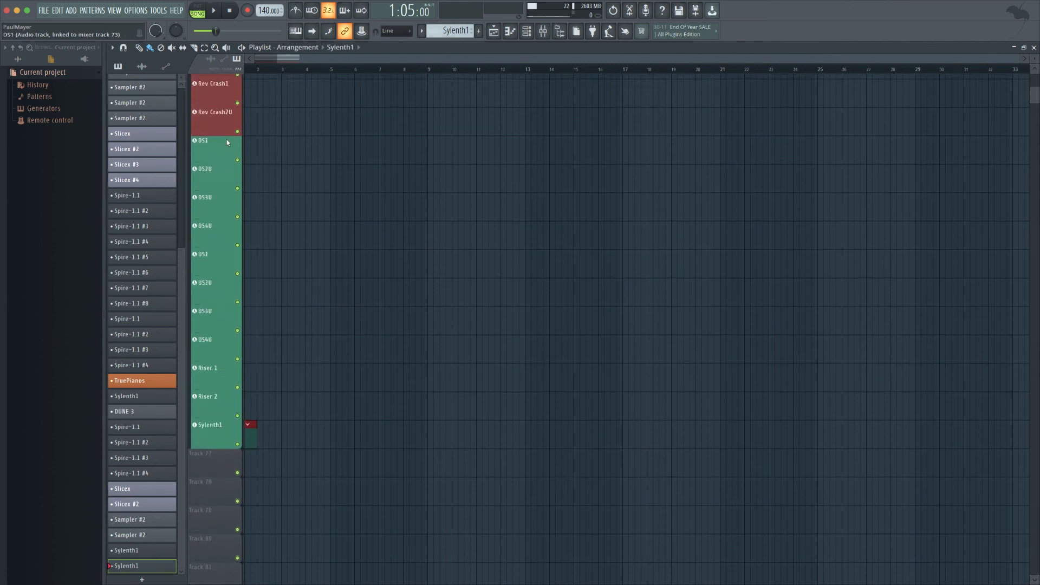
pyautogui.scroll(4, 227, 140)
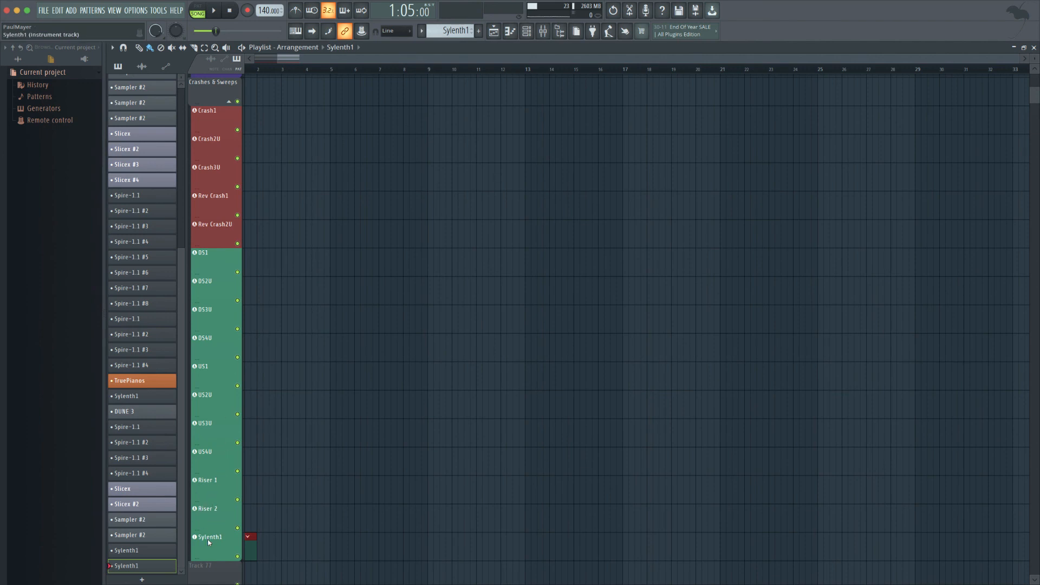
# Collapse the Crashes & Sweeps group and reorder the last playlist groups to Fills & Rolls, Crashes & Sweeps, Acid Bus and Atmos Bus.
pyautogui.moveTo(208, 542); pyautogui.dragTo(211, 484)
pyautogui.click(230, 104)
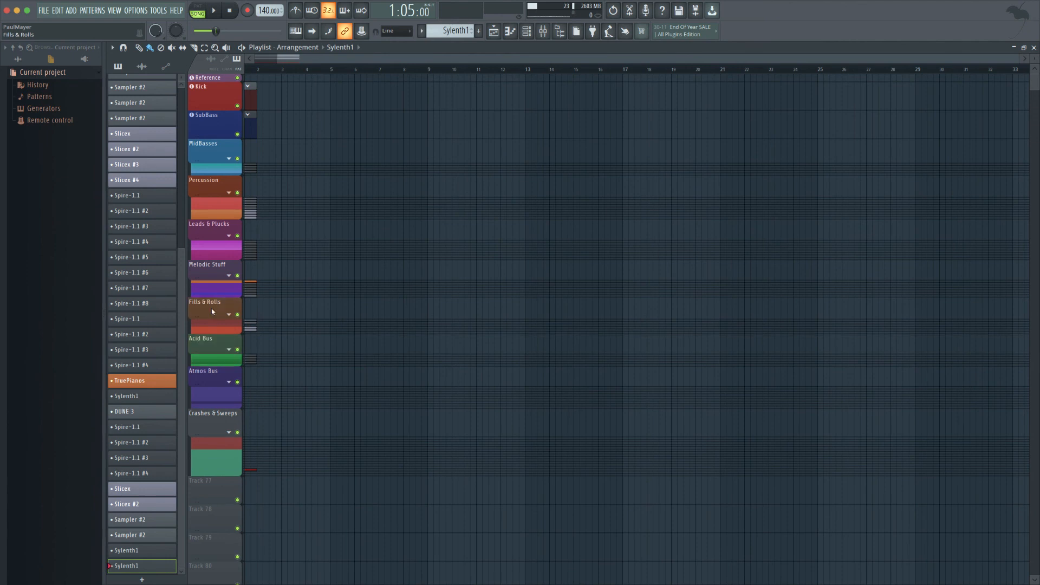
pyautogui.moveTo(212, 378); pyautogui.dragTo(211, 447)
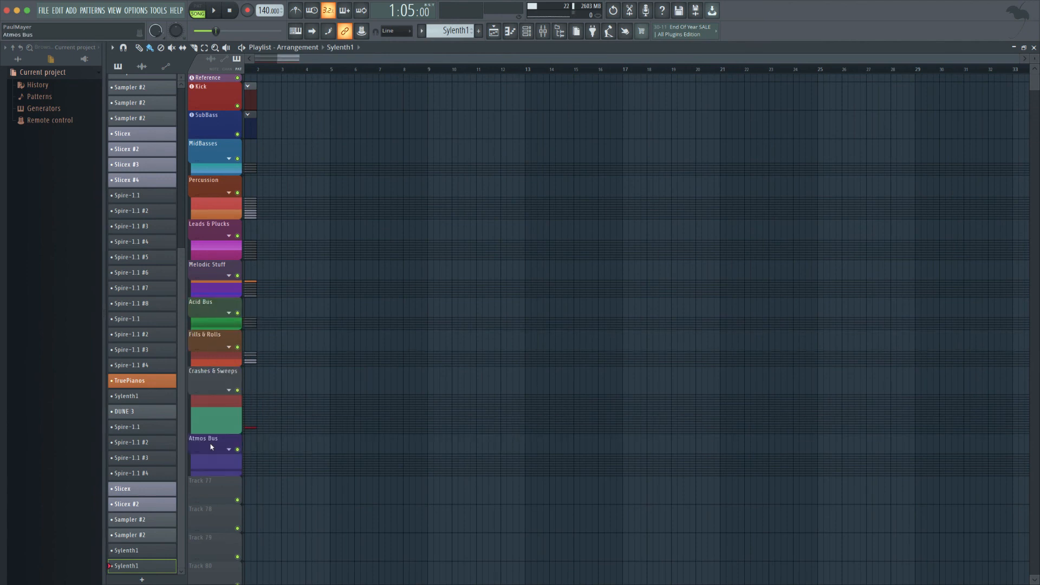
pyautogui.moveTo(219, 311); pyautogui.dragTo(219, 415)
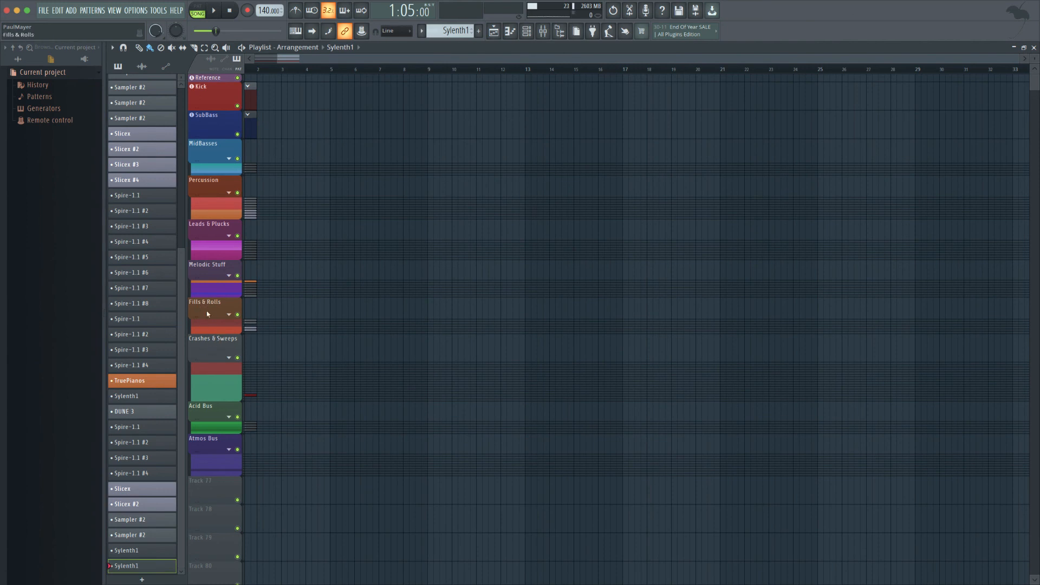
pyautogui.click(229, 276)
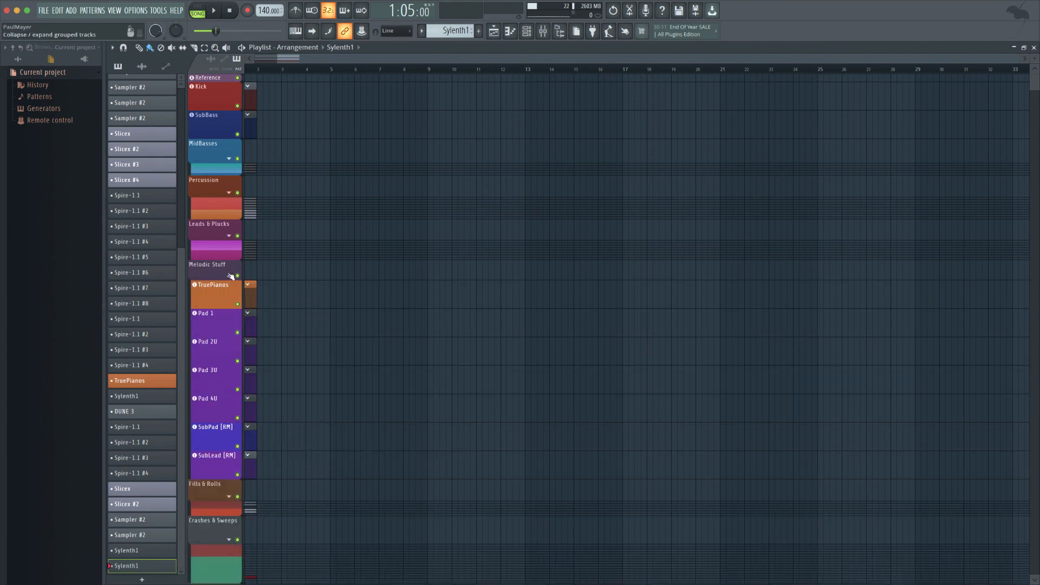
pyautogui.click(230, 274)
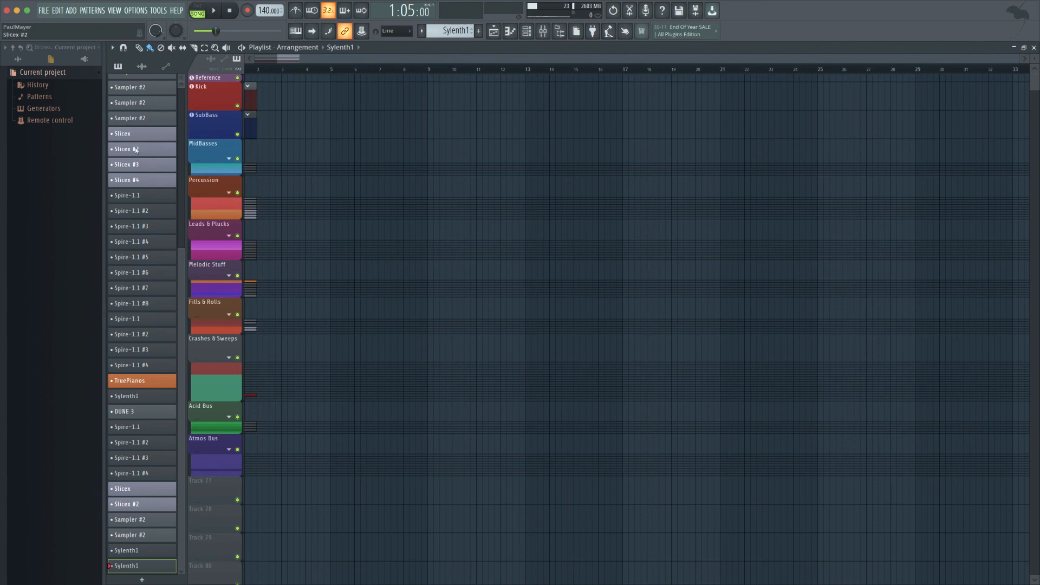
# Select all the leftover patterns in the picker, down to the last Sylenth1, and delete them.
pyautogui.scroll(4, 141, 136)
pyautogui.click(143, 86)
pyautogui.scroll(-4, 157, 317)
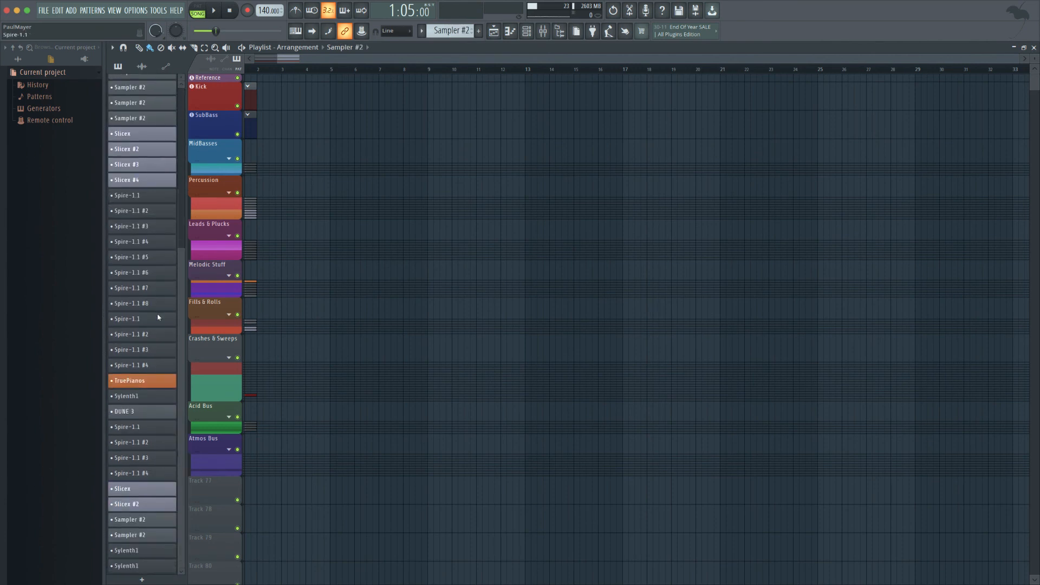
pyautogui.click(146, 565)
pyautogui.rightClick(157, 519)
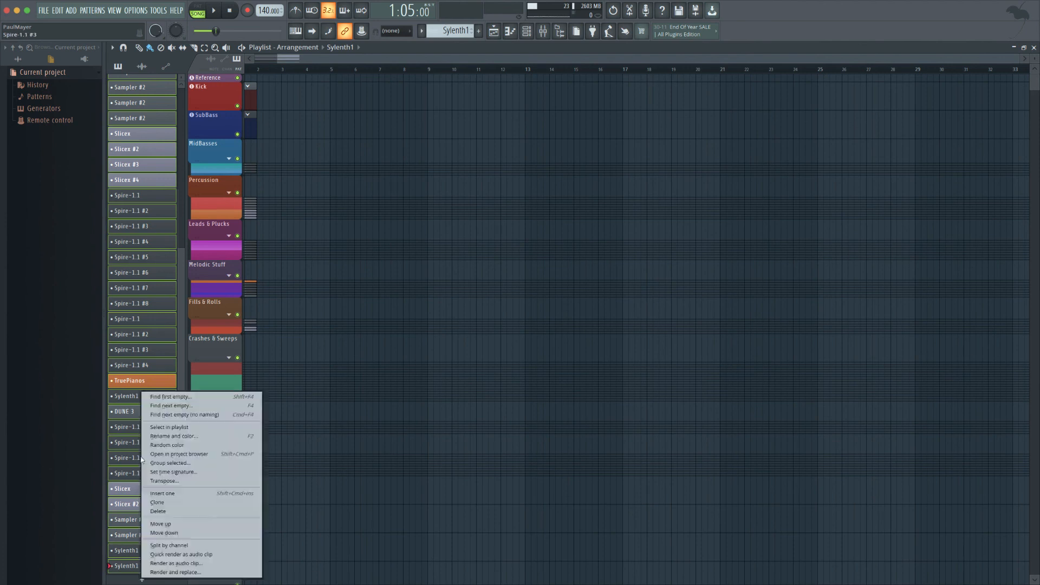
pyautogui.click(168, 512)
pyautogui.press('Return')
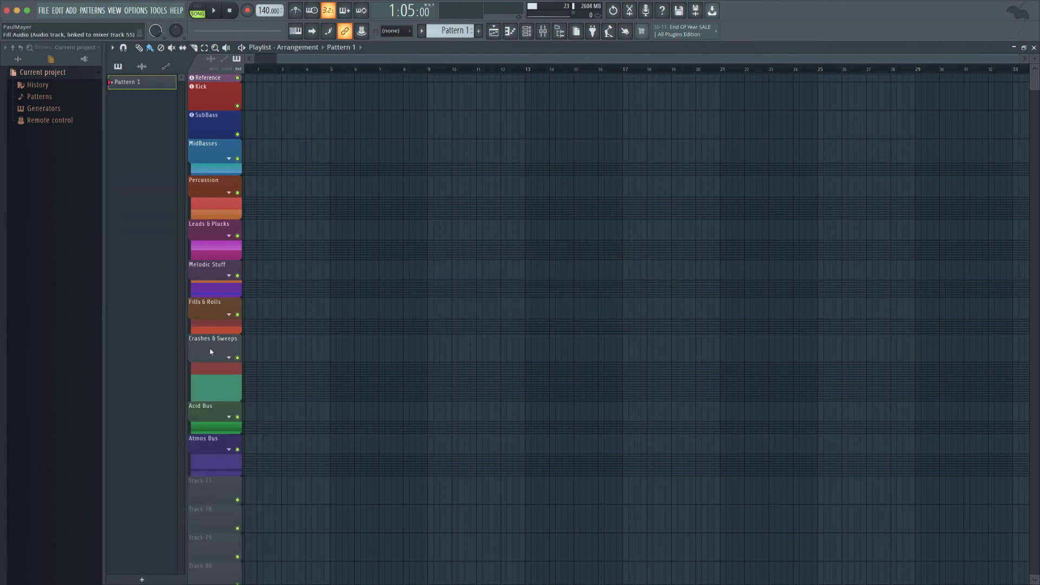
# Reopen the mixer and dock inserts 123 to 125 to the Right section.
pyautogui.click(544, 38)
pyautogui.scroll(-10, 460, 159)
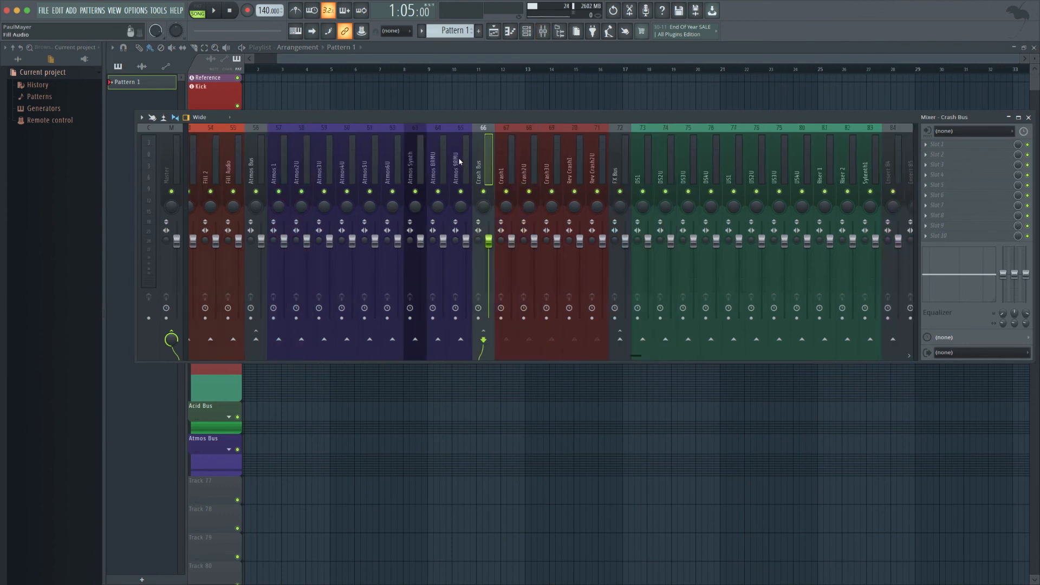
pyautogui.scroll(-6, 460, 159)
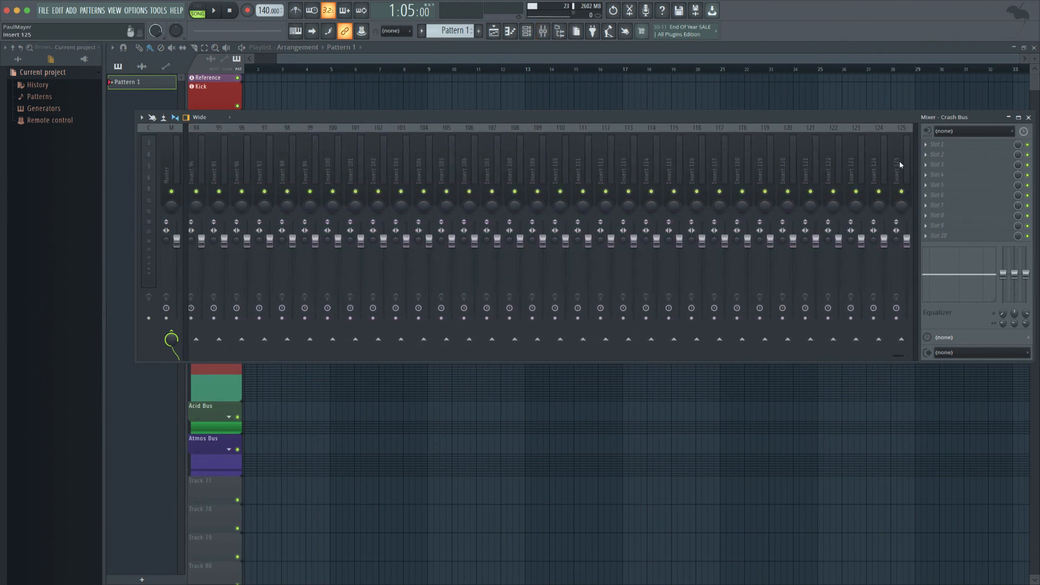
pyautogui.moveTo(857, 157); pyautogui.dragTo(900, 158)
pyautogui.rightClick(883, 130)
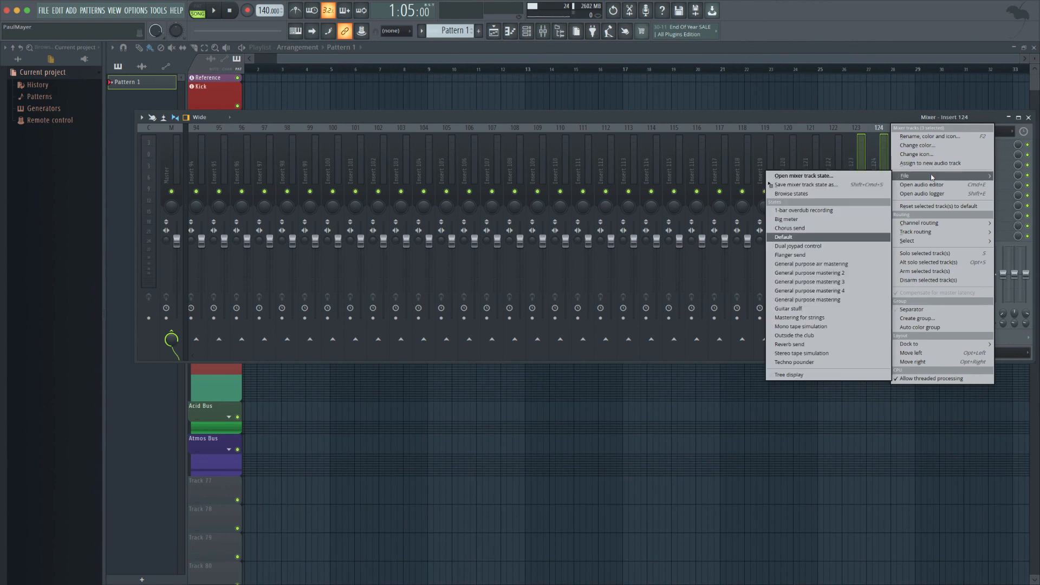
pyautogui.moveTo(930, 347)
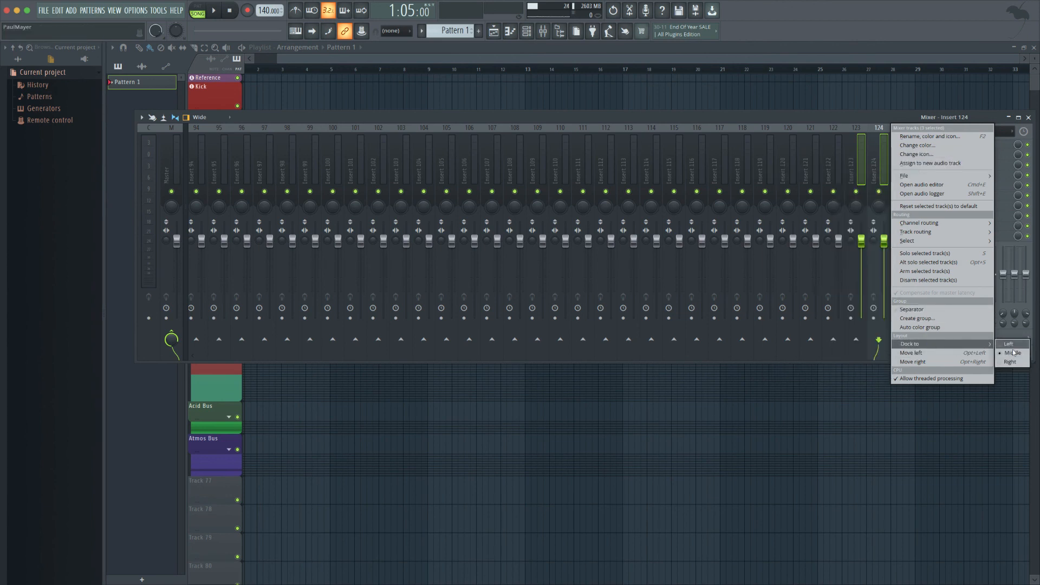
pyautogui.click(1012, 363)
pyautogui.click(765, 173)
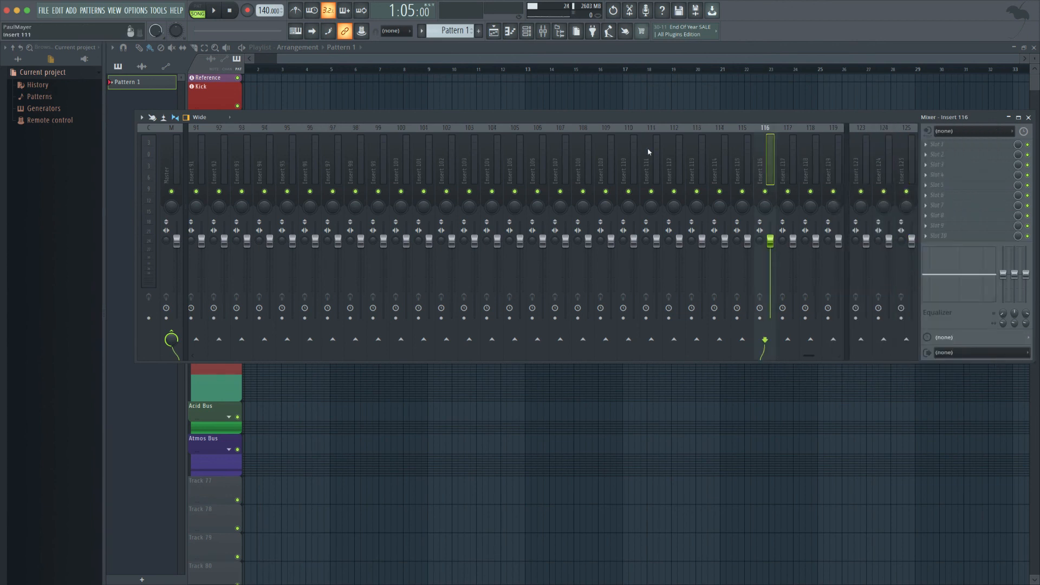
pyautogui.click(695, 156)
pyautogui.hscroll(-10, 651, 156)
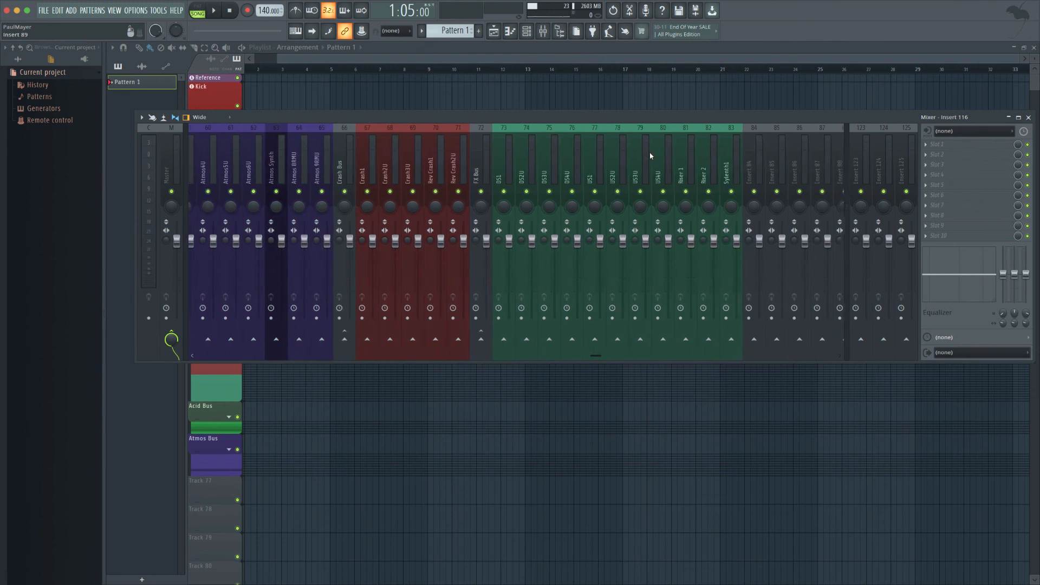
# Rename mixer insert 125 as Big Reverb and insert 124 as StereoDelay.
pyautogui.doubleClick(900, 162)
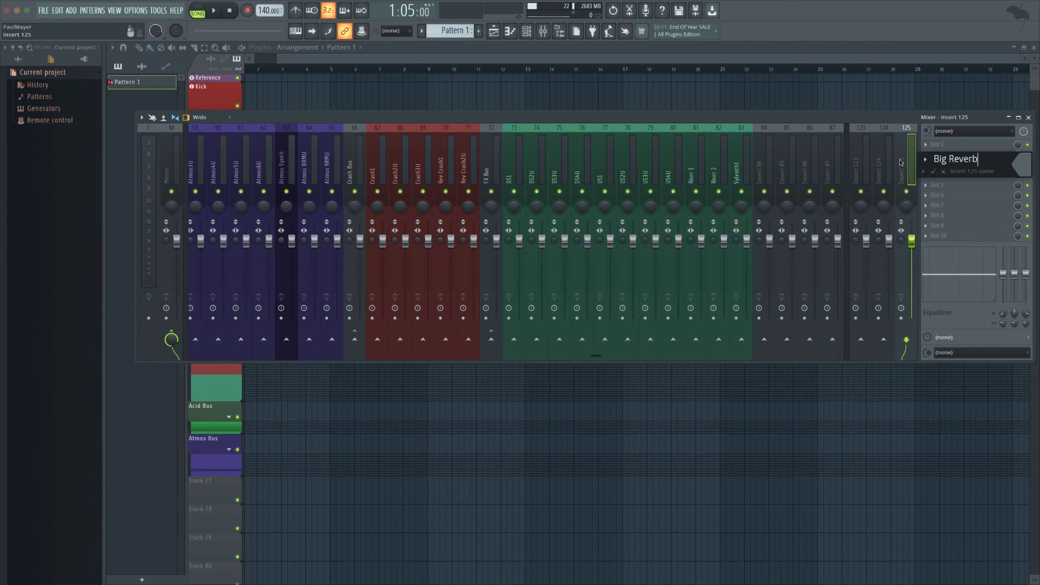
pyautogui.press('Return')
pyautogui.doubleClick(883, 162)
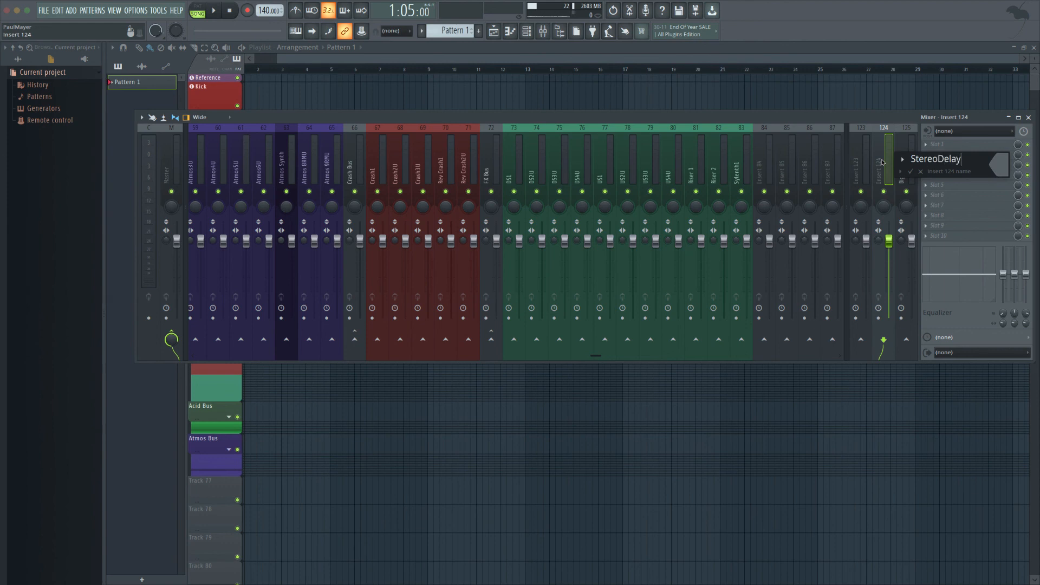
pyautogui.press('Return')
pyautogui.doubleClick(878, 162)
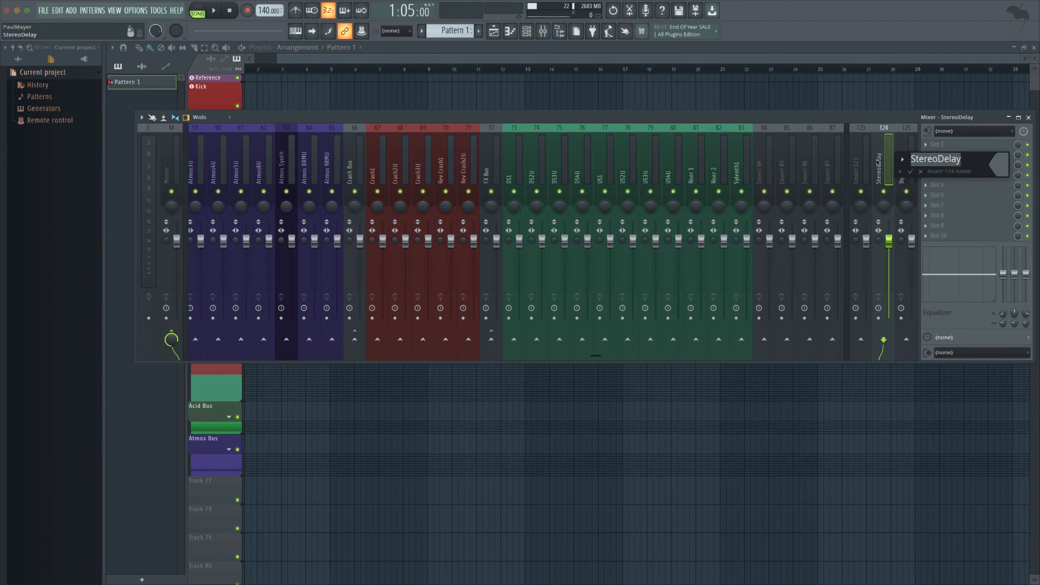
pyautogui.press('Escape')
pyautogui.click(865, 156)
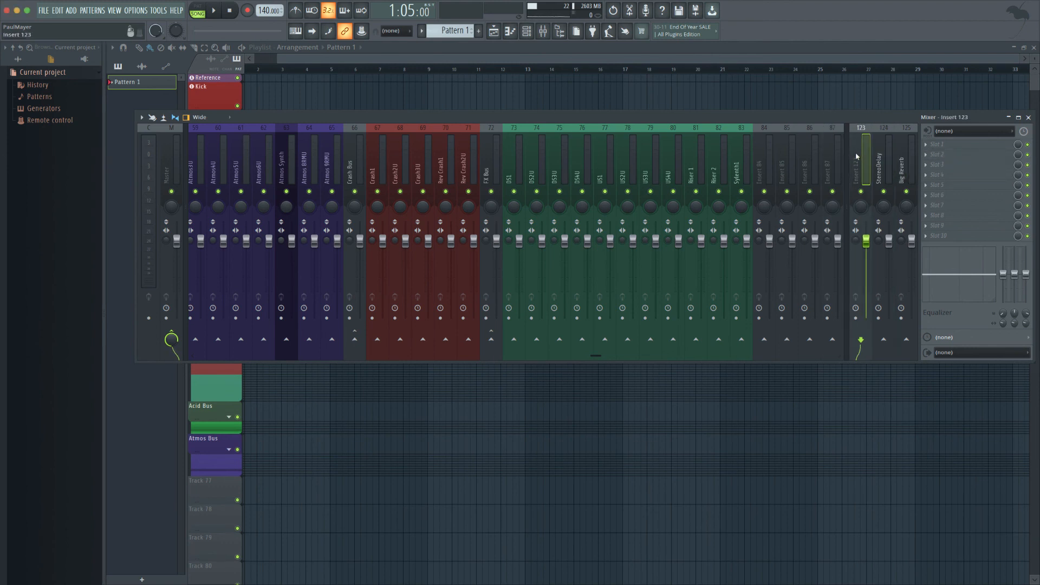
# Colour the Big Reverb mixer track blue.
pyautogui.doubleClick(903, 166)
pyautogui.click(1017, 165)
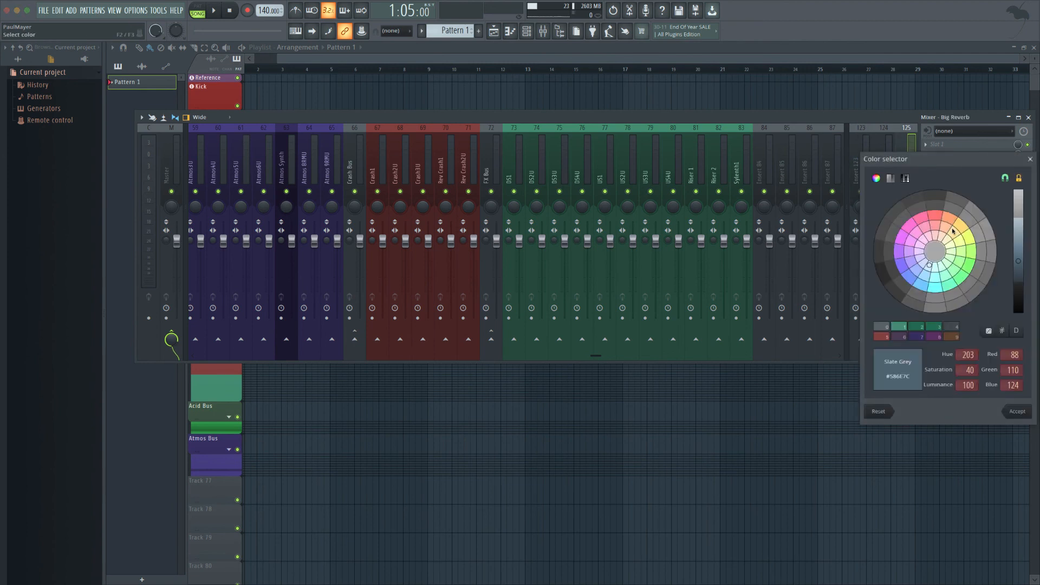
pyautogui.press('Return')
pyautogui.press('Return')
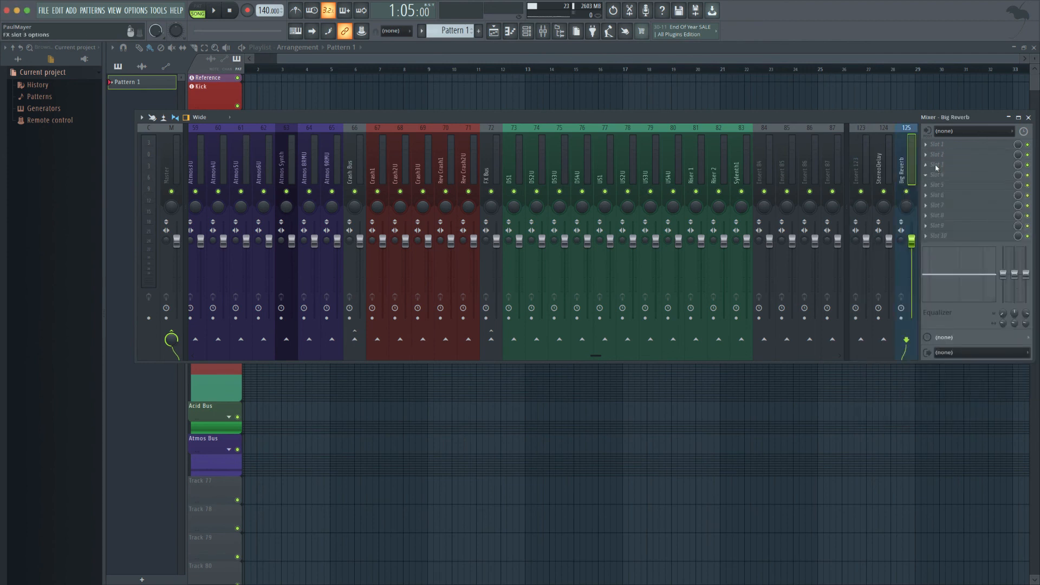
# Colour the StereoDelay mixer track sea green (#478D5A).
pyautogui.doubleClick(882, 159)
pyautogui.click(1017, 165)
pyautogui.click(952, 269)
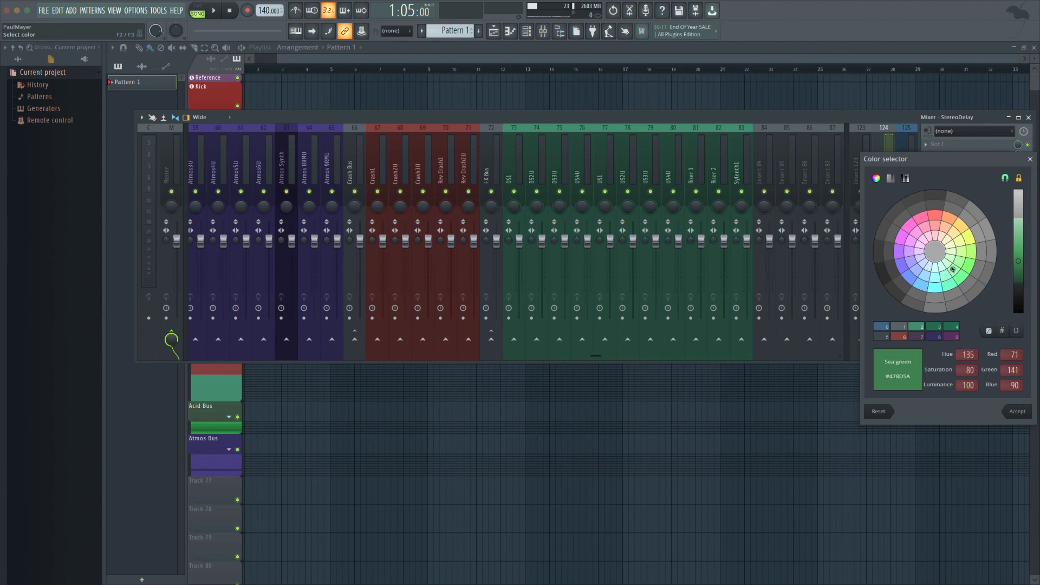
pyautogui.press('Return')
pyautogui.press('Return')
pyautogui.click(860, 140)
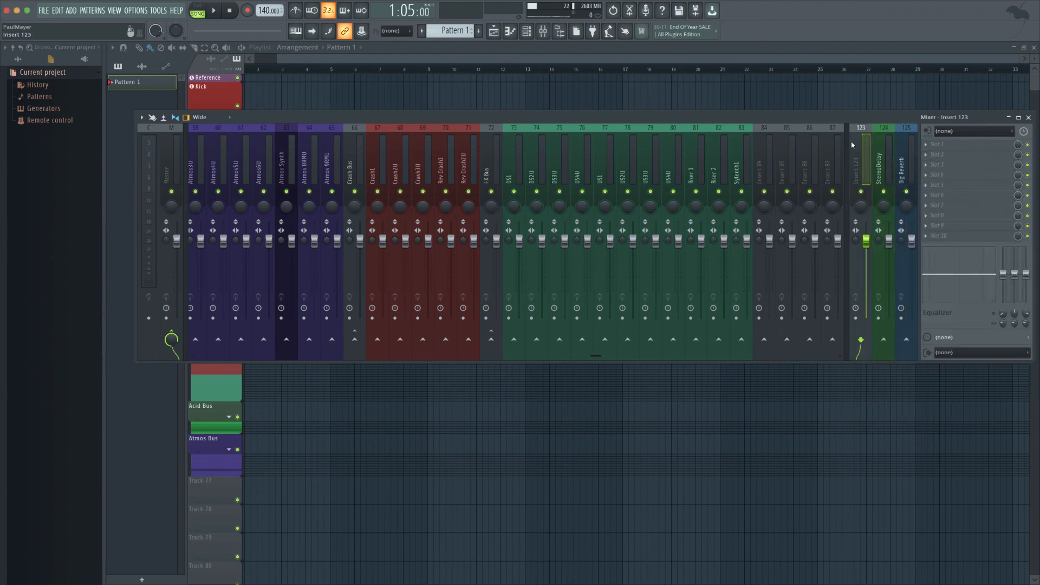
pyautogui.click(837, 148)
pyautogui.moveTo(847, 154); pyautogui.dragTo(914, 158)
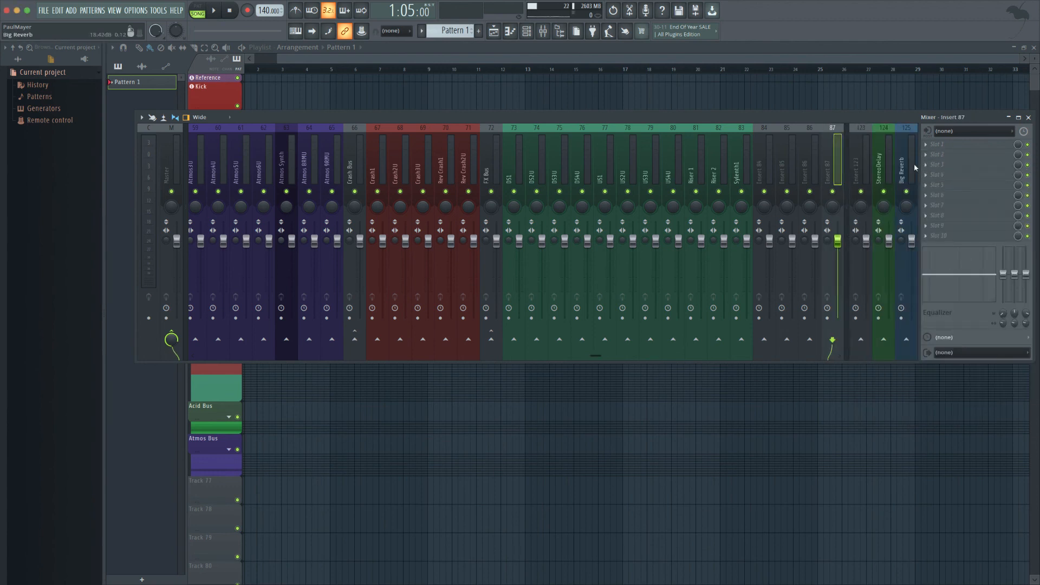
pyautogui.scroll(-10, 808, 162)
pyautogui.scroll(20, 808, 157)
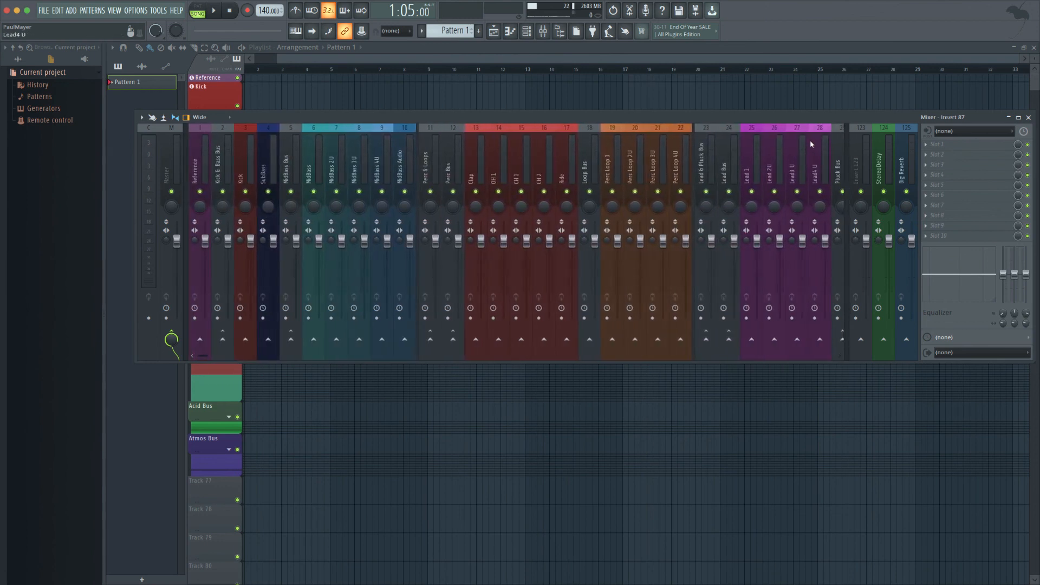
pyautogui.moveTo(496, 175)
pyautogui.mouseDown()
pyautogui.moveTo(569, 174)
pyautogui.moveTo(487, 177)
pyautogui.mouseUp()
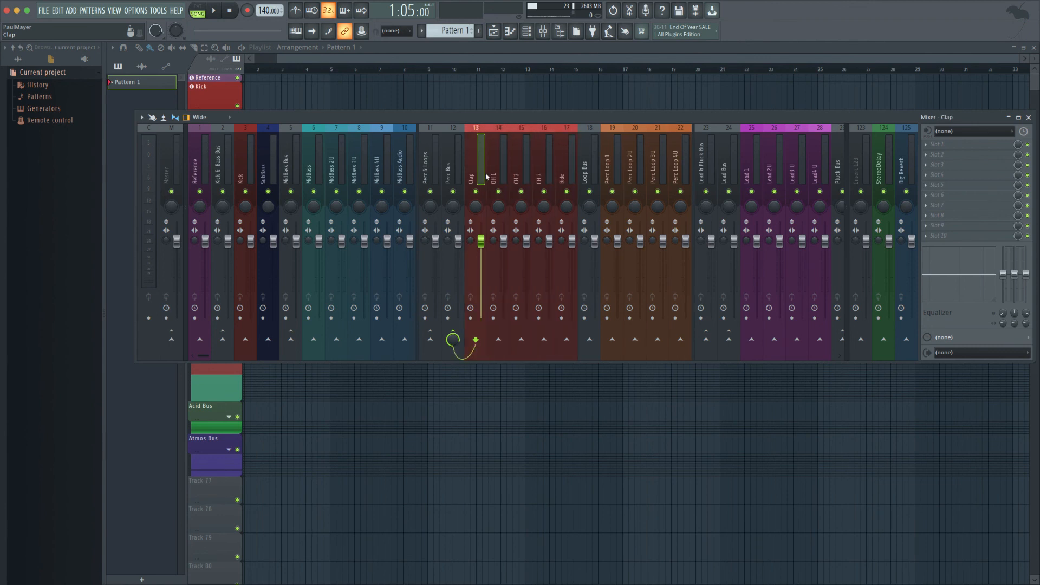
pyautogui.moveTo(567, 172)
pyautogui.mouseDown()
pyautogui.moveTo(592, 173)
pyautogui.moveTo(569, 174)
pyautogui.mouseUp()
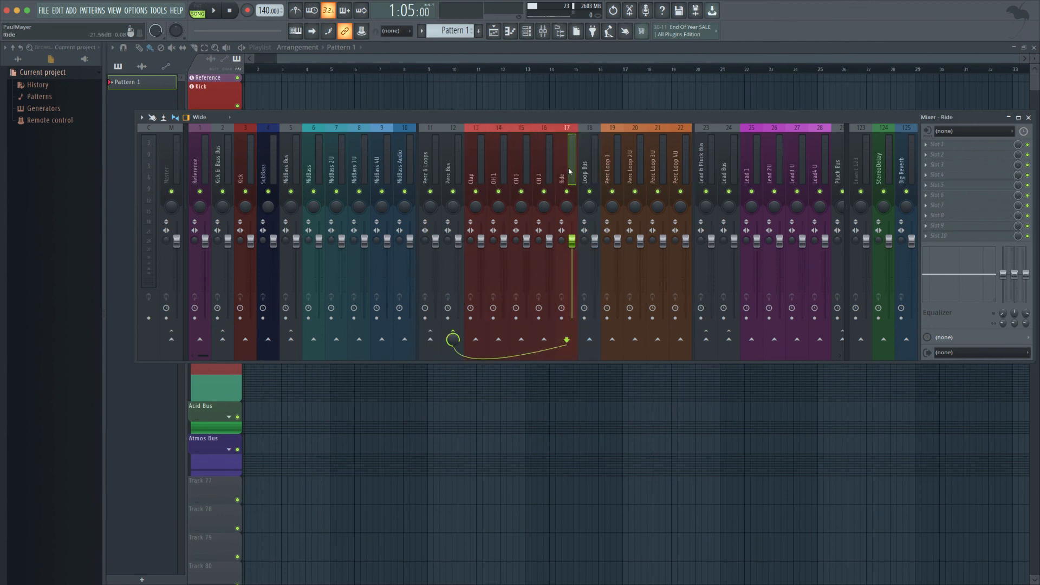
pyautogui.scroll(-12, 569, 171)
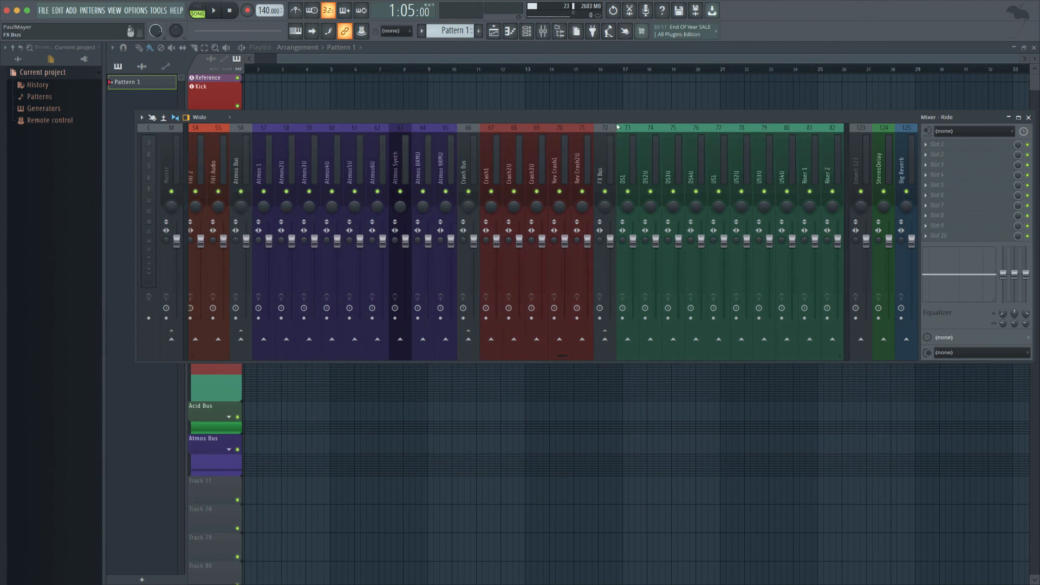
pyautogui.scroll(1, 482, 174)
# Expand the Percussion group in the playlist and insert a new track between Ride and Perc Loop 1.
pyautogui.moveTo(349, 118); pyautogui.dragTo(438, 284)
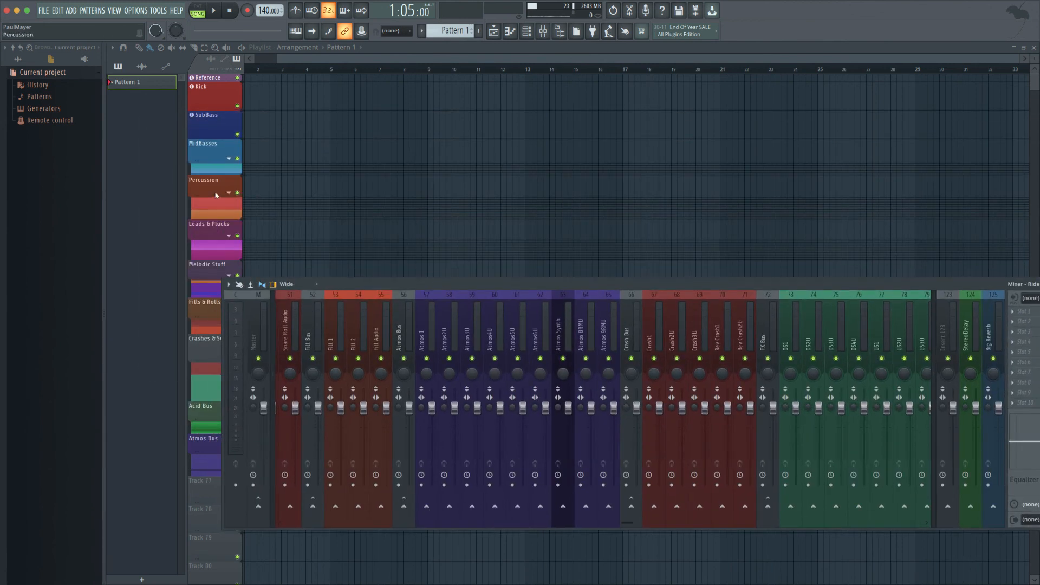
pyautogui.click(229, 193)
pyautogui.rightClick(215, 346)
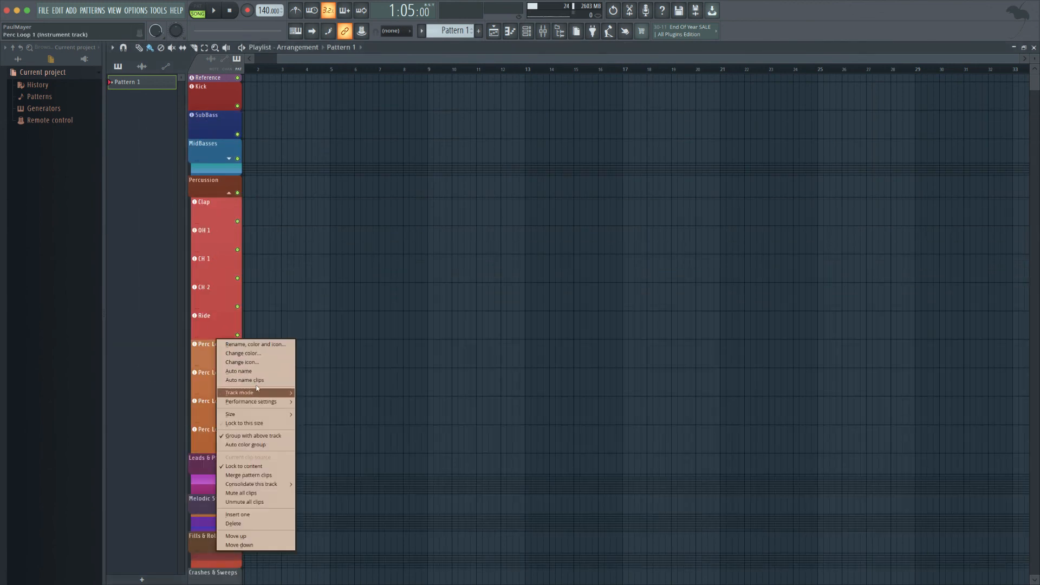
pyautogui.click(238, 515)
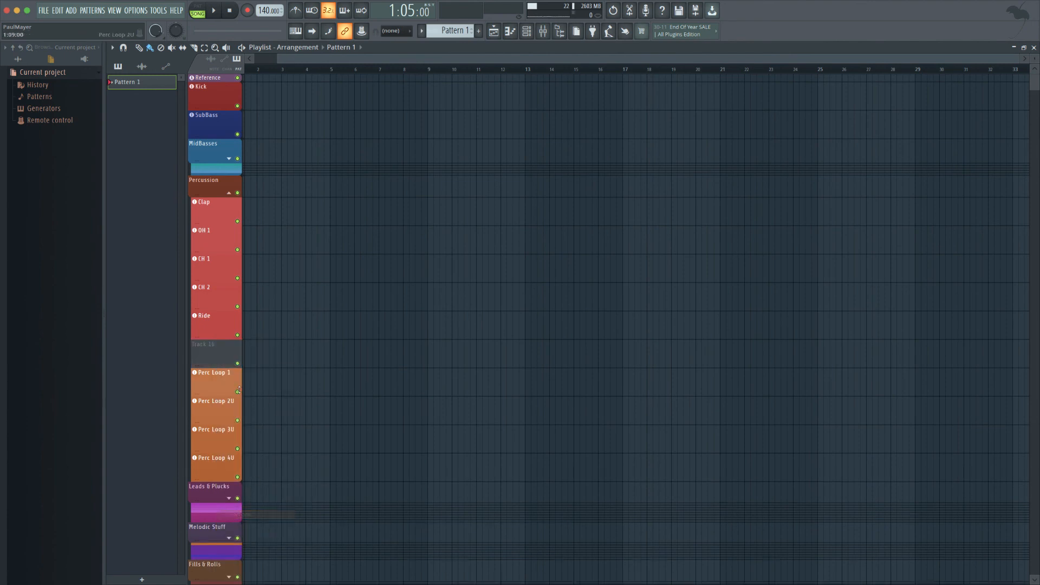
# Assign the VST version of the Nuance generator to the new playlist track as an instrument track.
pyautogui.rightClick(220, 346)
pyautogui.moveTo(271, 392)
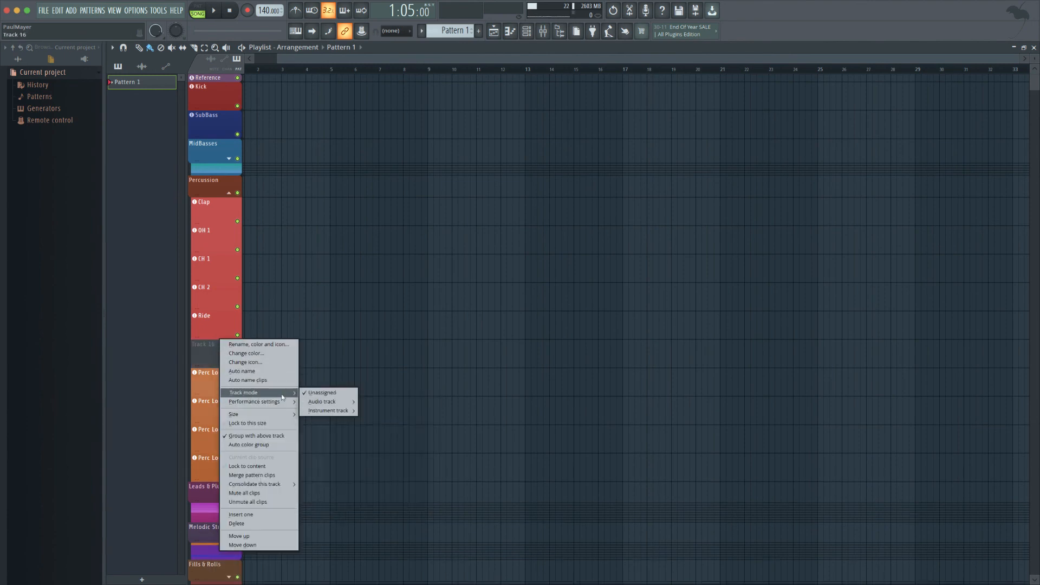
pyautogui.moveTo(324, 411)
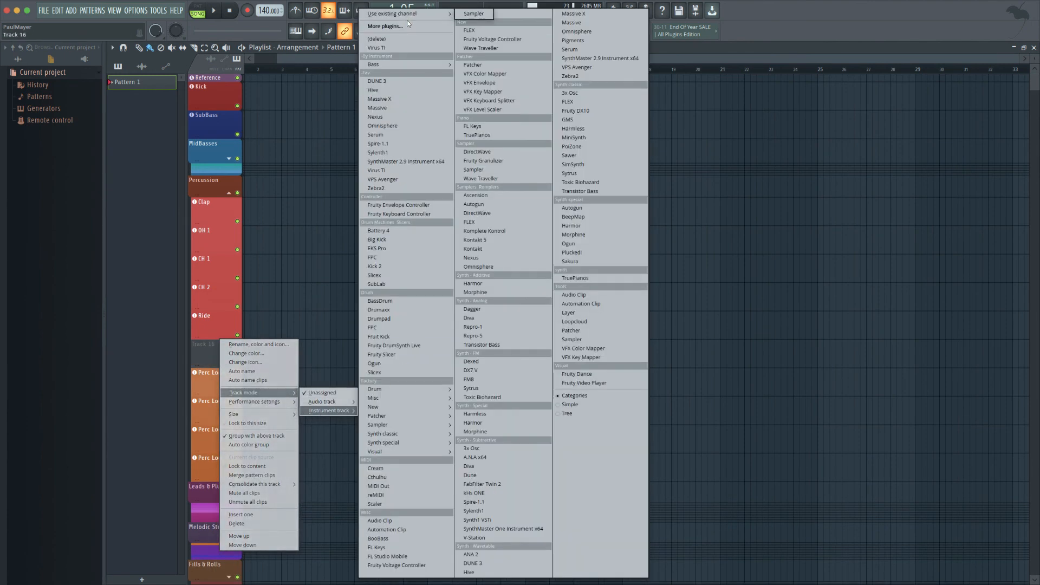
pyautogui.click(428, 37)
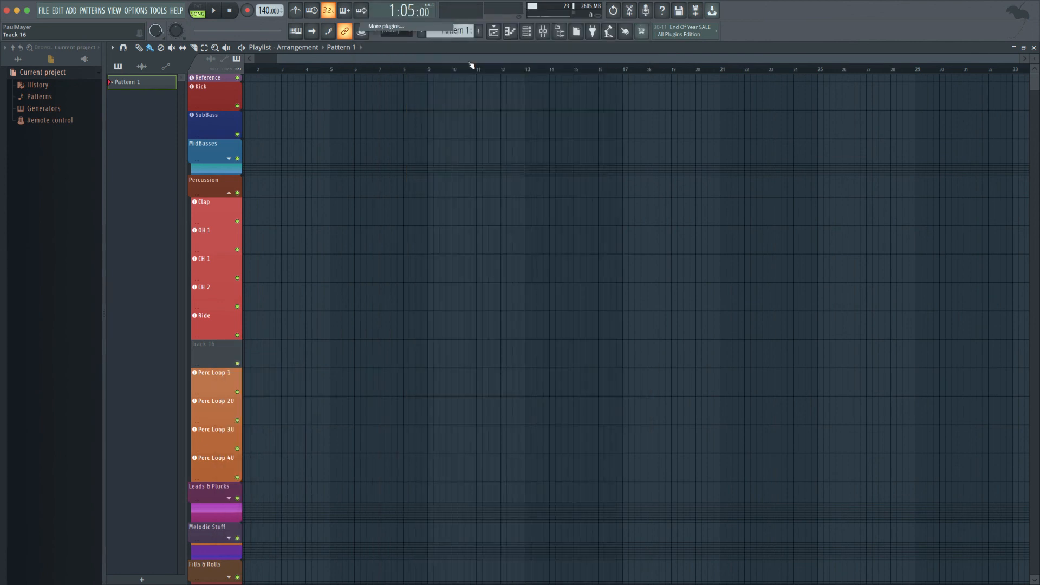
pyautogui.write('N')
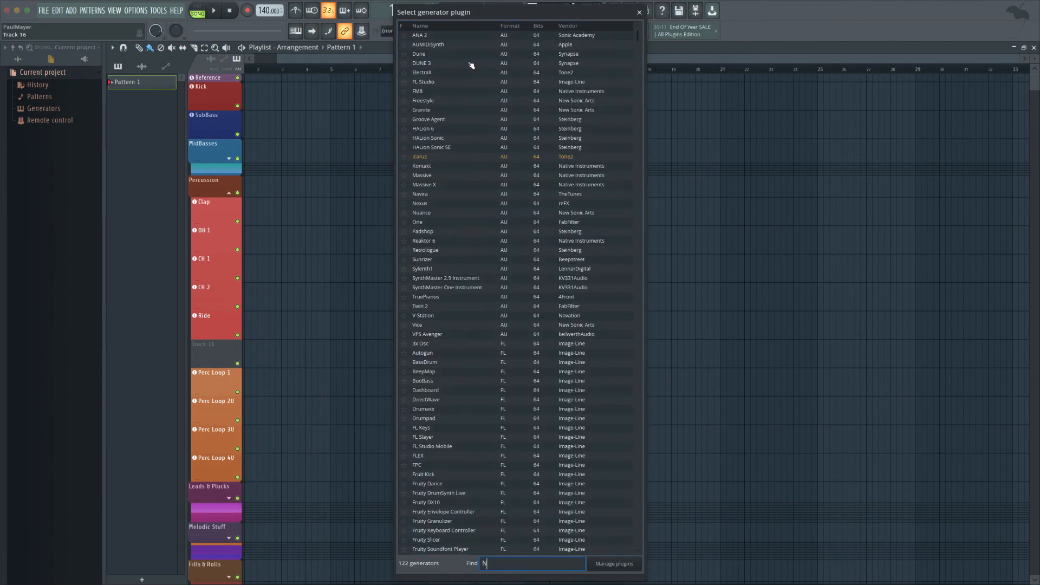
pyautogui.write('uan')
pyautogui.click(459, 46)
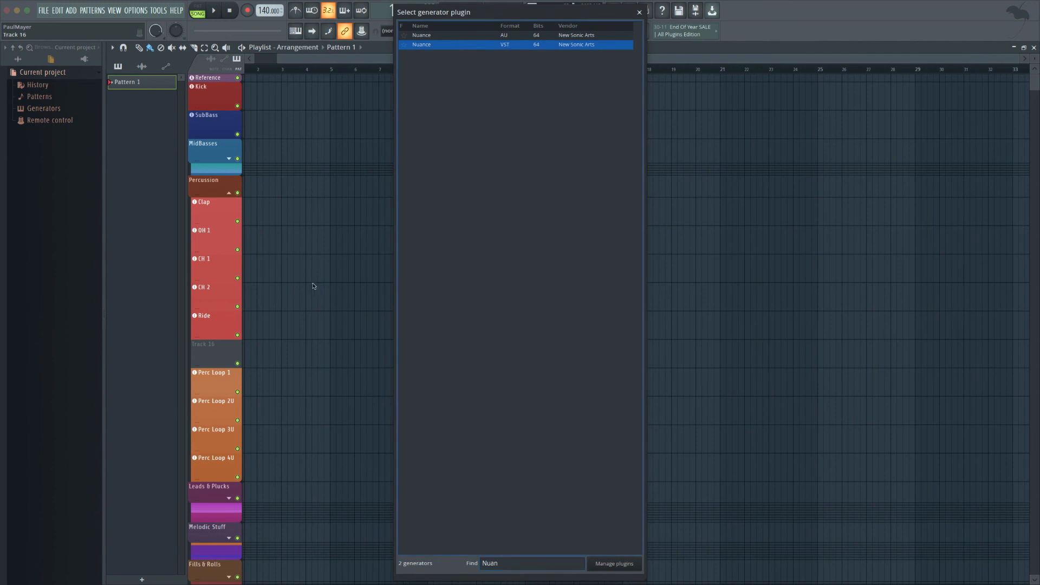
pyautogui.press('Return')
pyautogui.click(434, 71)
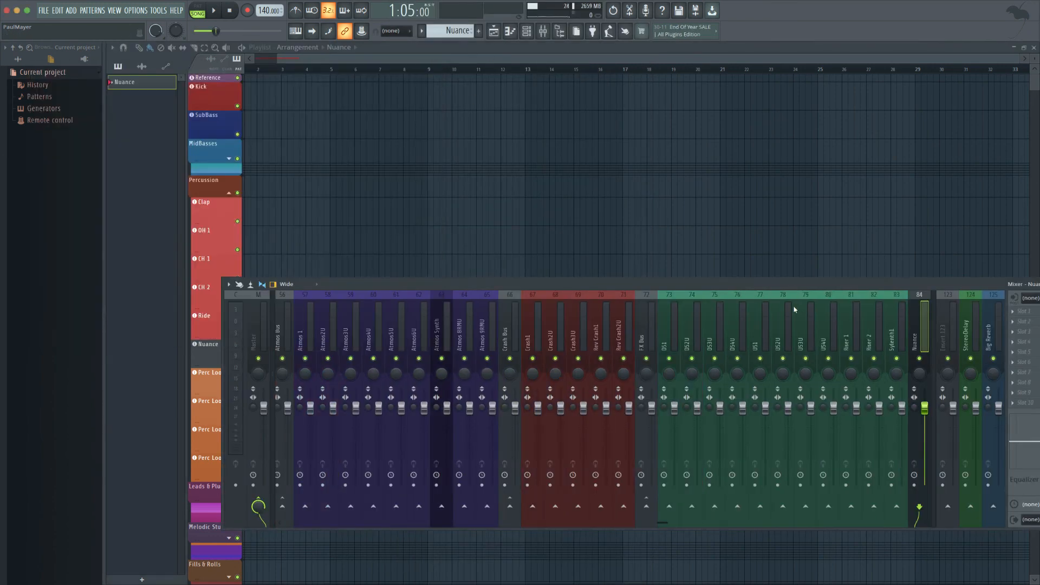
# Move the Nuance mixer track to directly after Ride and route it only to the Perc Bus.
pyautogui.moveTo(925, 318); pyautogui.dragTo(496, 312)
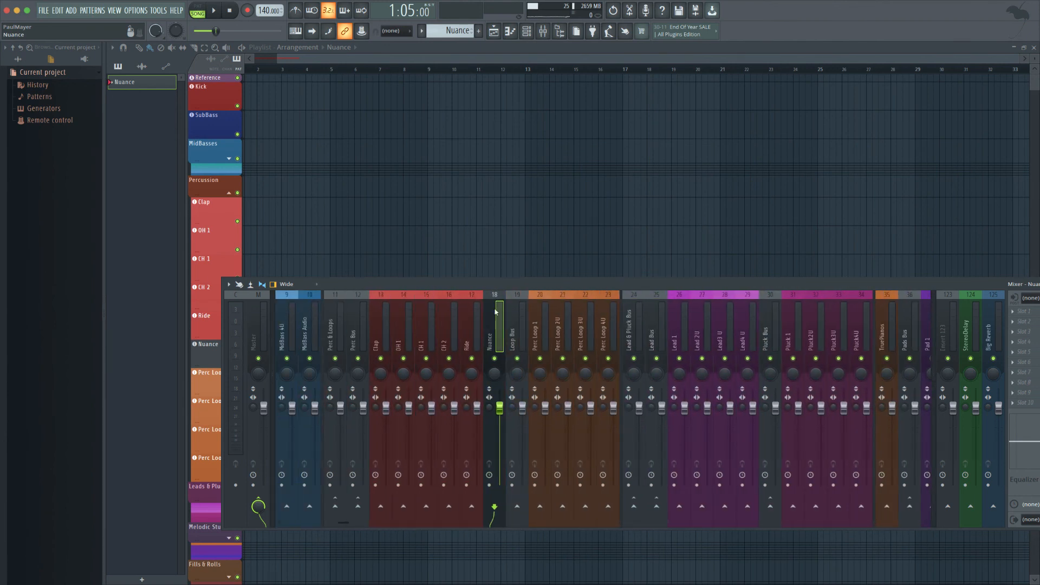
pyautogui.rightClick(358, 506)
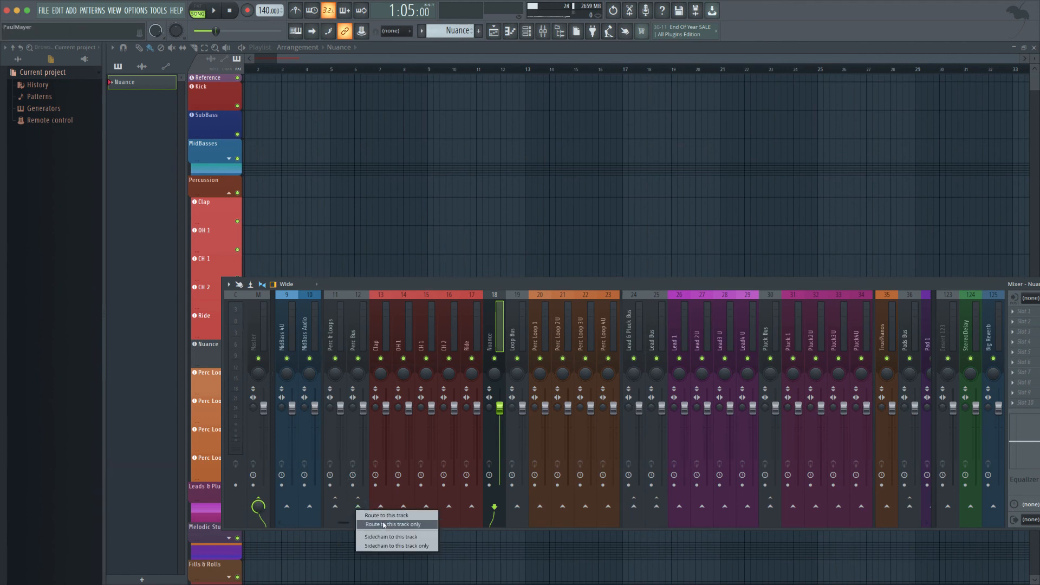
pyautogui.click(379, 521)
# Rename the Nuance mixer track as Aux Perc.
pyautogui.doubleClick(490, 338)
pyautogui.write('Au')
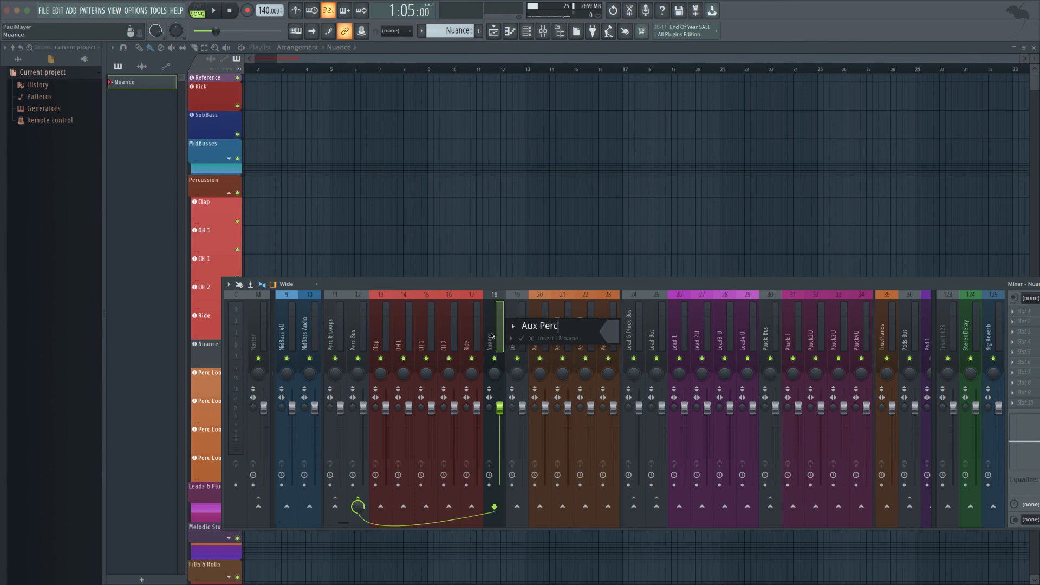
pyautogui.write('x Perc')
pyautogui.press('Return')
# Colour the Aux Perc mixer track red to suit the neighbouring percussion tracks.
pyautogui.hscroll(3, 493, 325)
pyautogui.middleClick(491, 324)
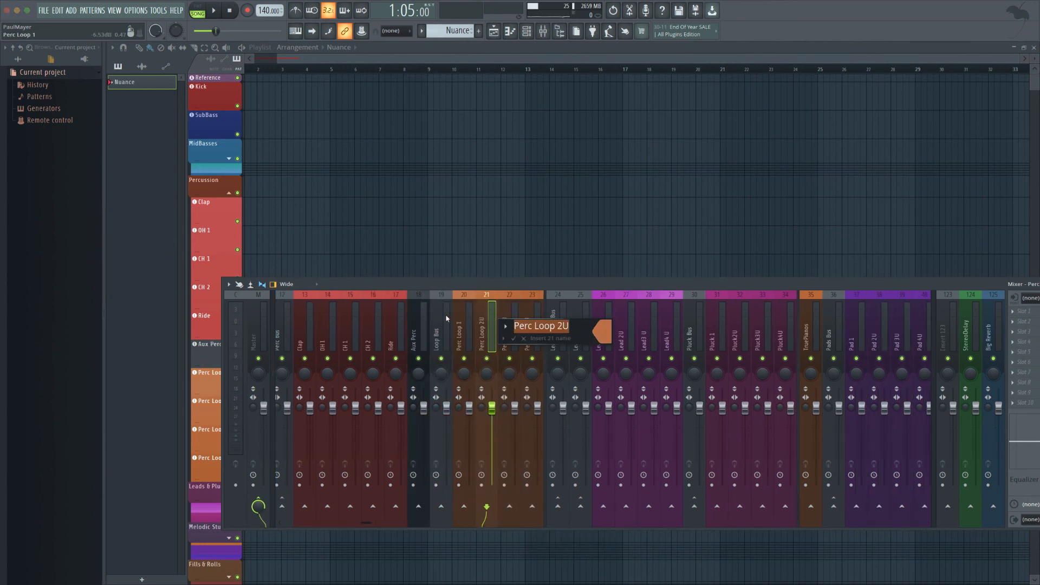
pyautogui.click(418, 318)
pyautogui.middleClick(419, 319)
pyautogui.click(529, 330)
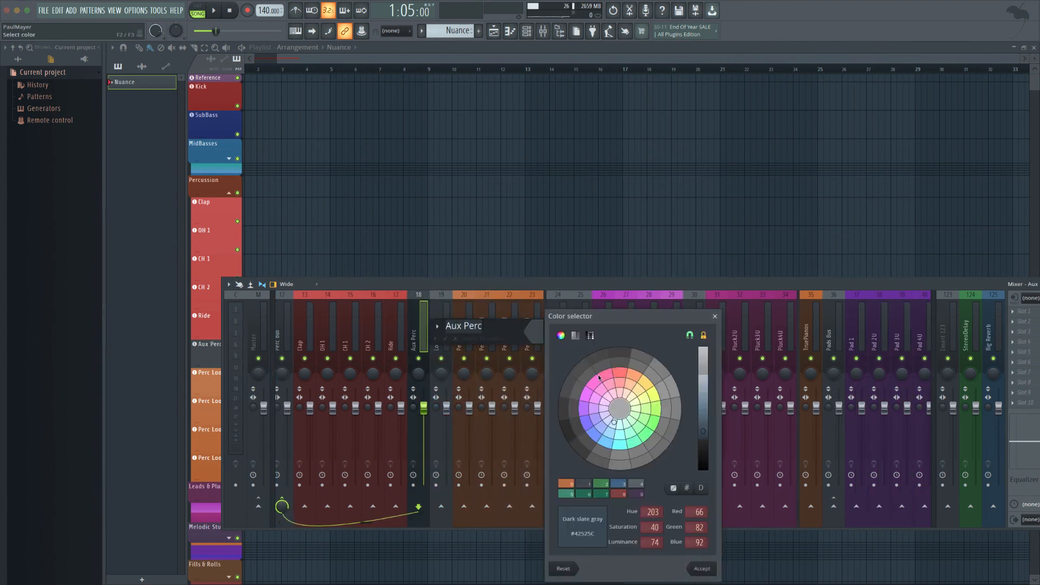
pyautogui.click(619, 384)
pyautogui.press('Return')
pyautogui.press('Return')
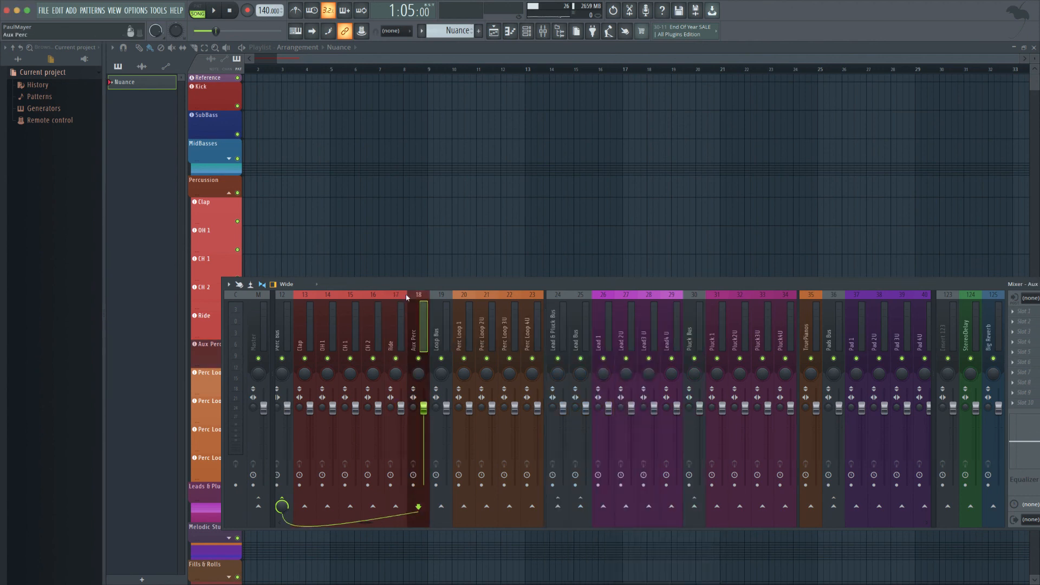
# Review the mixer layout across all track groups, checking the Reference, kick, bass and percussion tracks and their bus routing.
pyautogui.press('Right')
pyautogui.moveTo(386, 277); pyautogui.dragTo(471, 162)
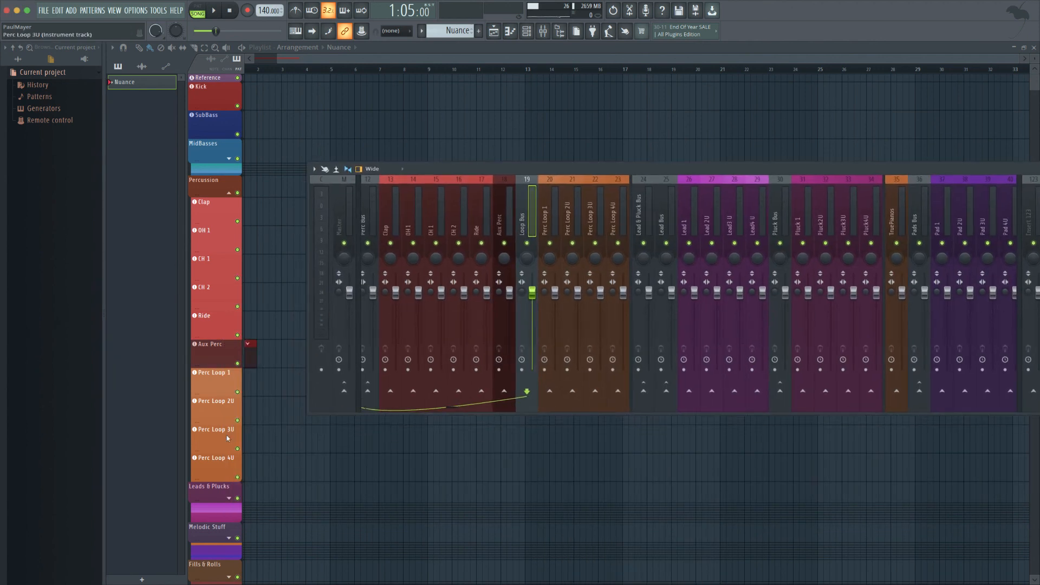
pyautogui.scroll(-10, 645, 208)
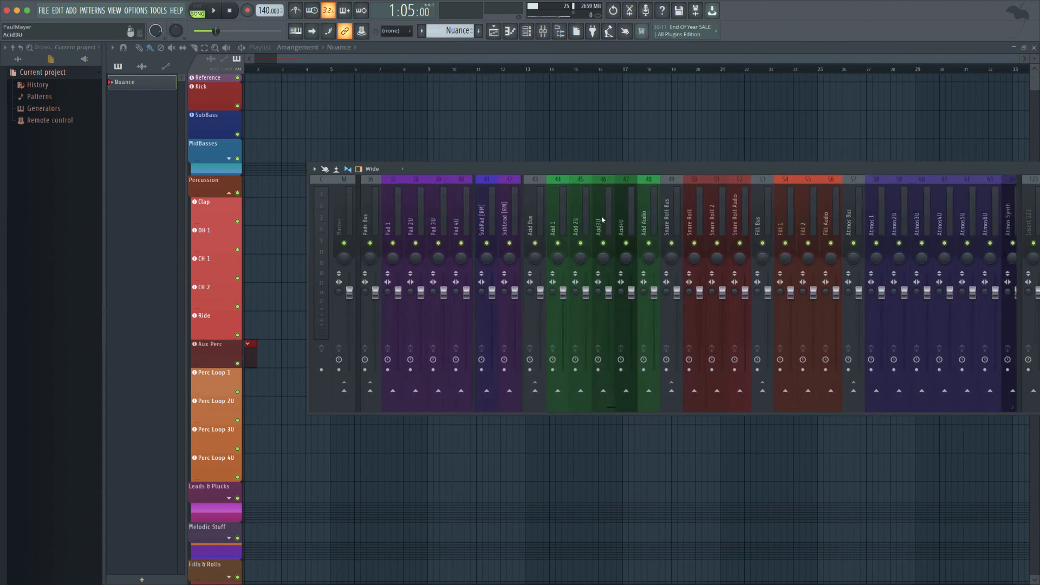
pyautogui.scroll(13, 619, 204)
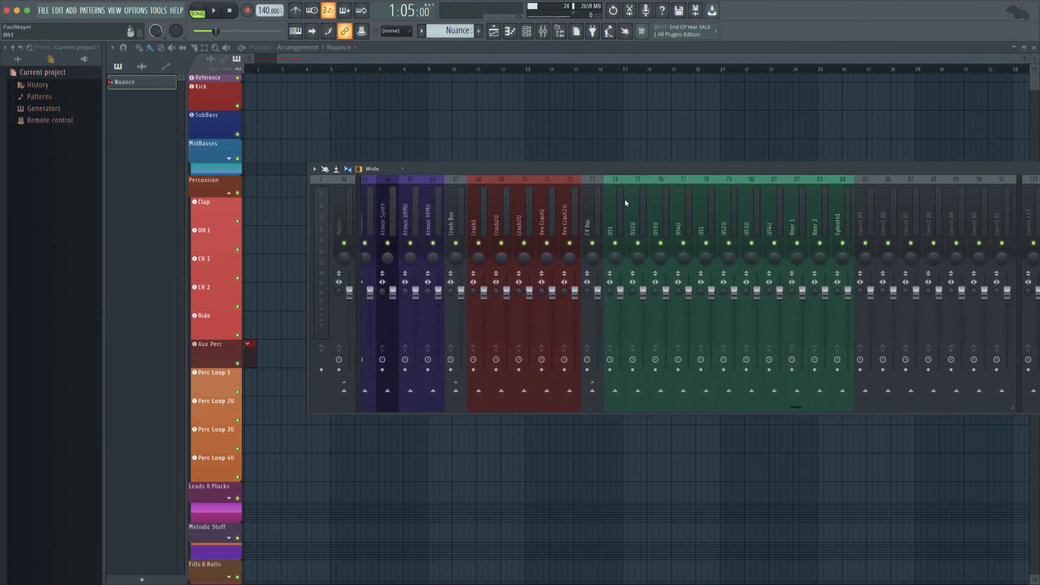
pyautogui.click(487, 217)
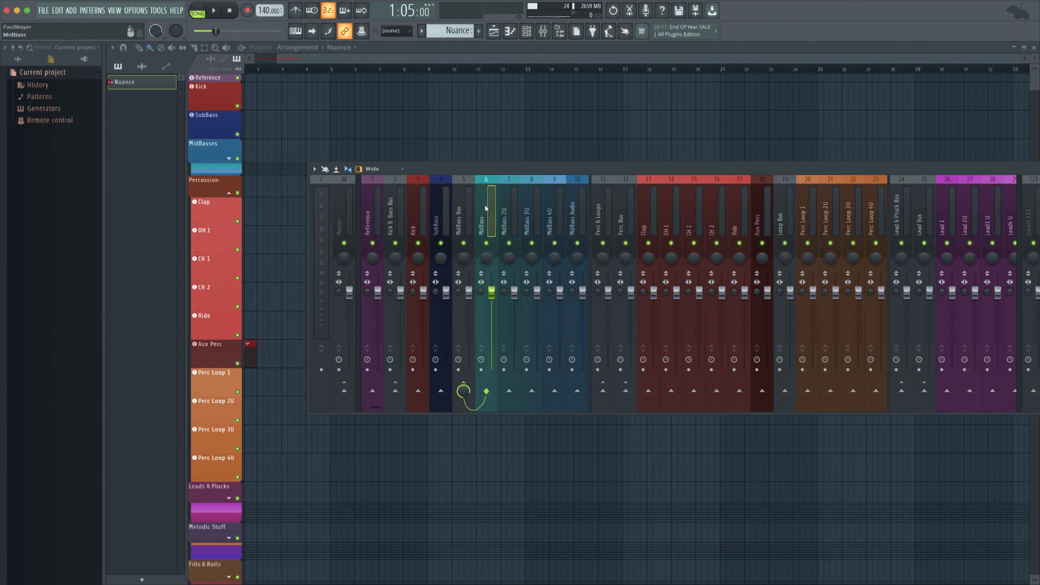
pyautogui.click(400, 217)
pyautogui.click(376, 217)
pyautogui.click(400, 217)
pyautogui.click(512, 217)
pyautogui.click(597, 224)
pyautogui.click(417, 219)
pyautogui.click(374, 222)
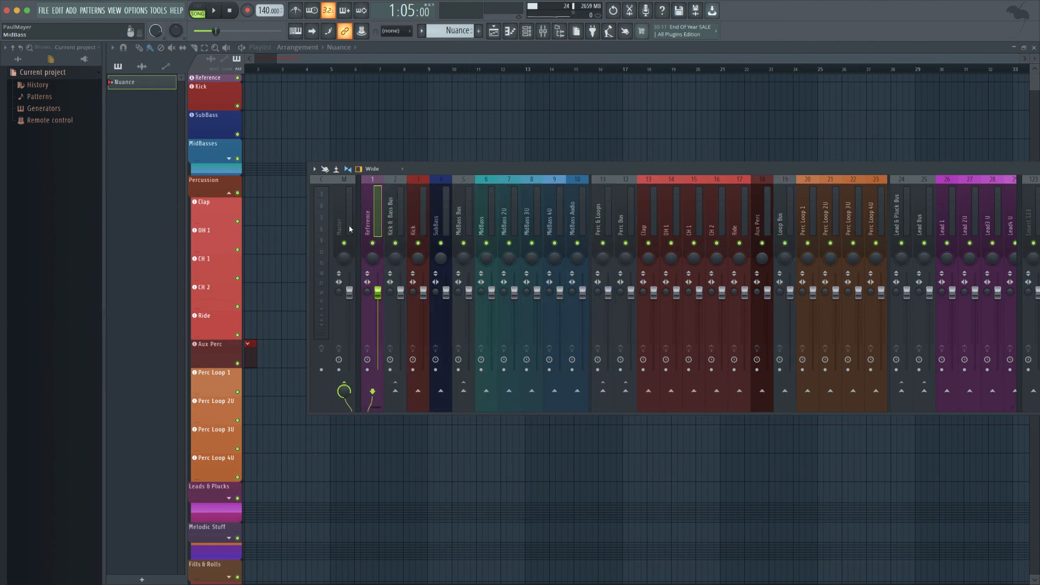
pyautogui.moveTo(606, 169); pyautogui.dragTo(557, 174)
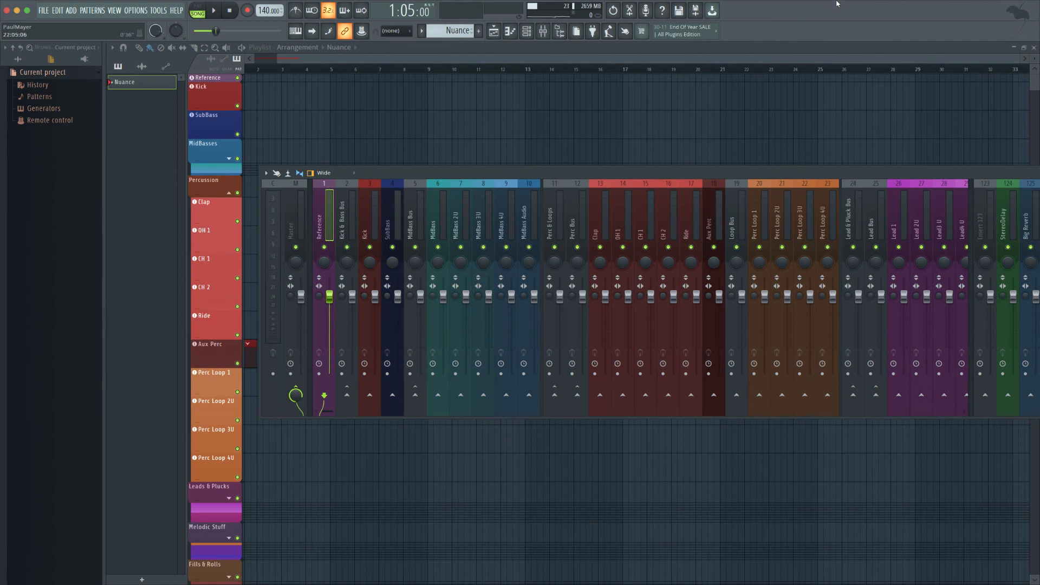
pyautogui.click(27, 11)
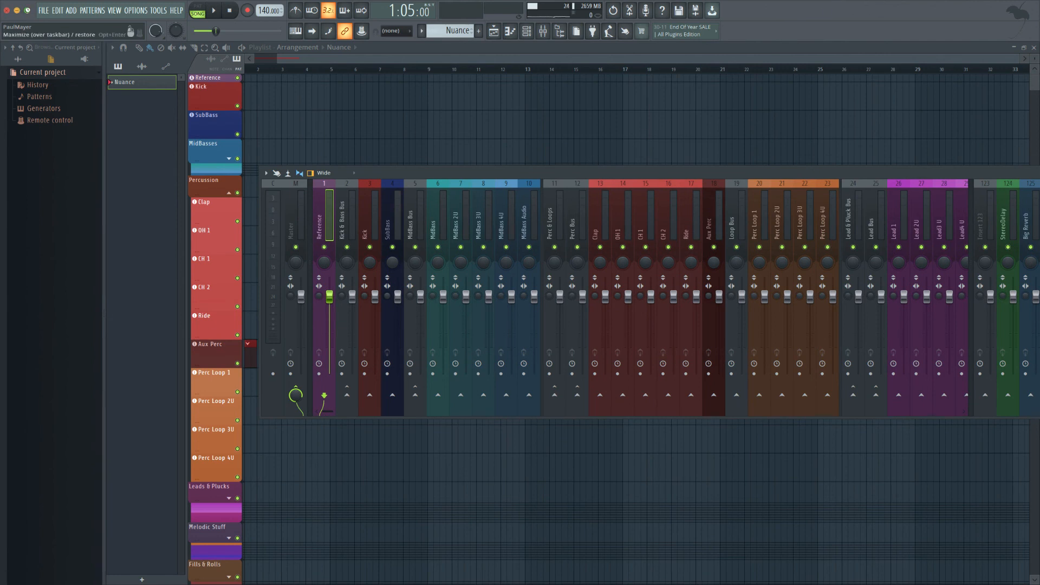